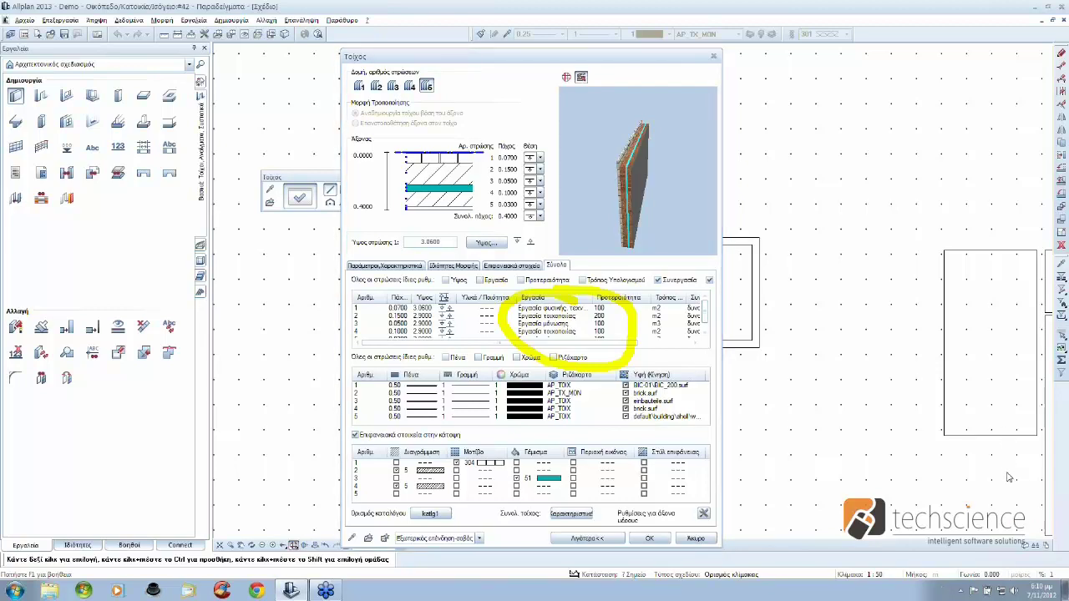
# Step: Close the Τοίχος wall dialog with Άκυρο, leaving its layer table unchanged
pyautogui.rightClick(1008, 478)
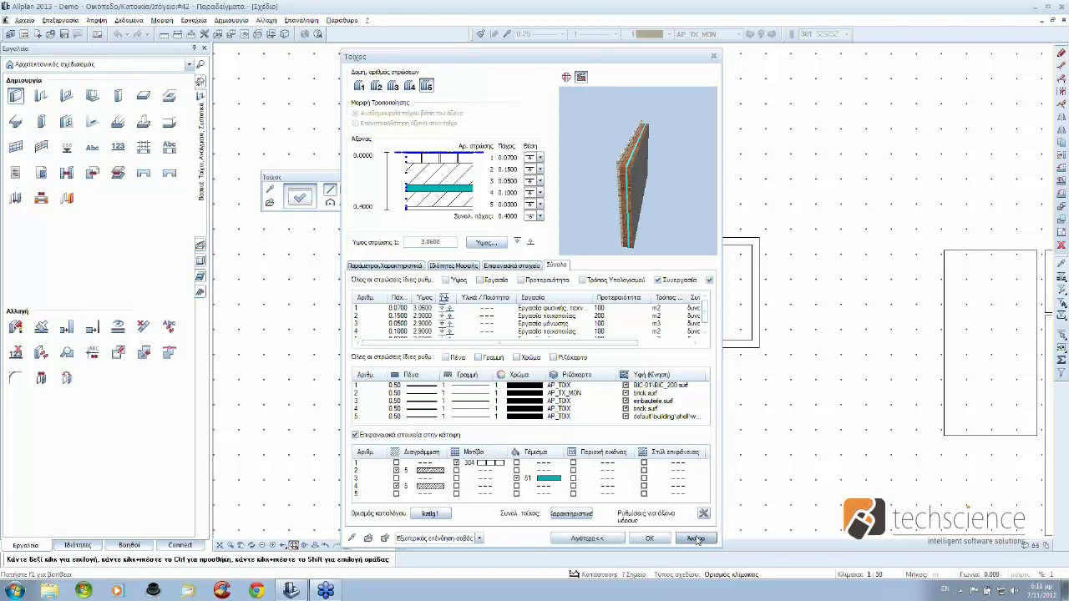
pyautogui.click(695, 539)
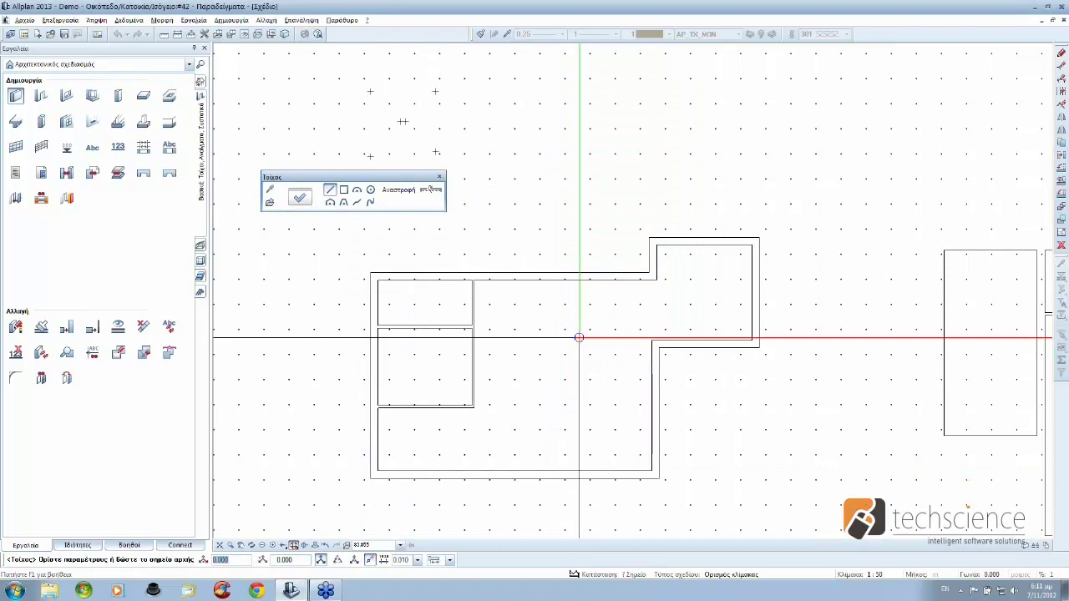
# Step: End the wall tool, bring the empty area above the plan into view, and load the Stairs module
pyautogui.press('Escape')
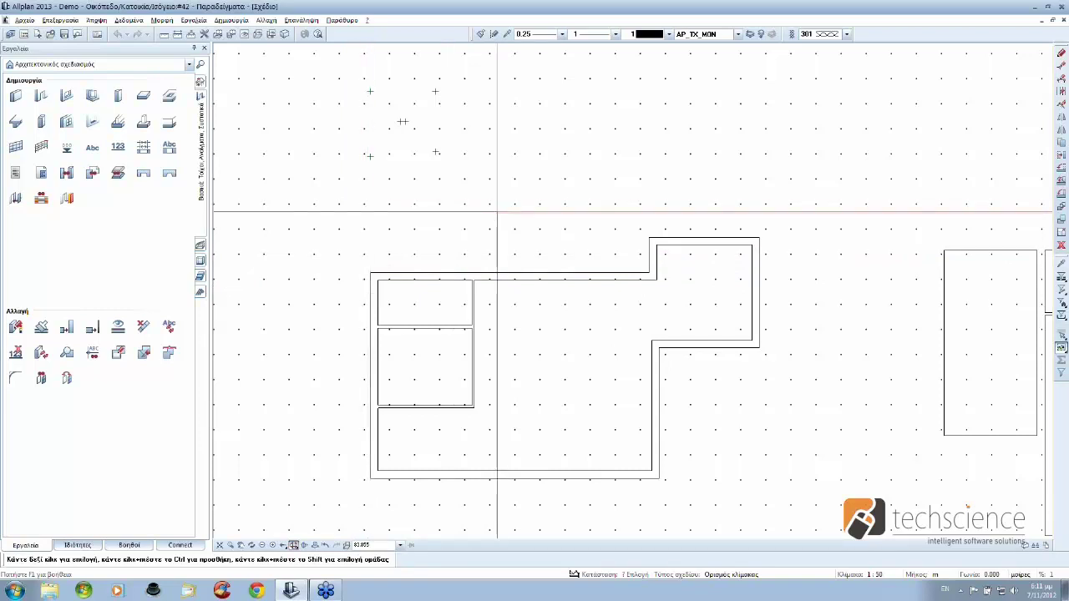
pyautogui.moveTo(501, 222); pyautogui.dragTo(512, 282, button='middle')
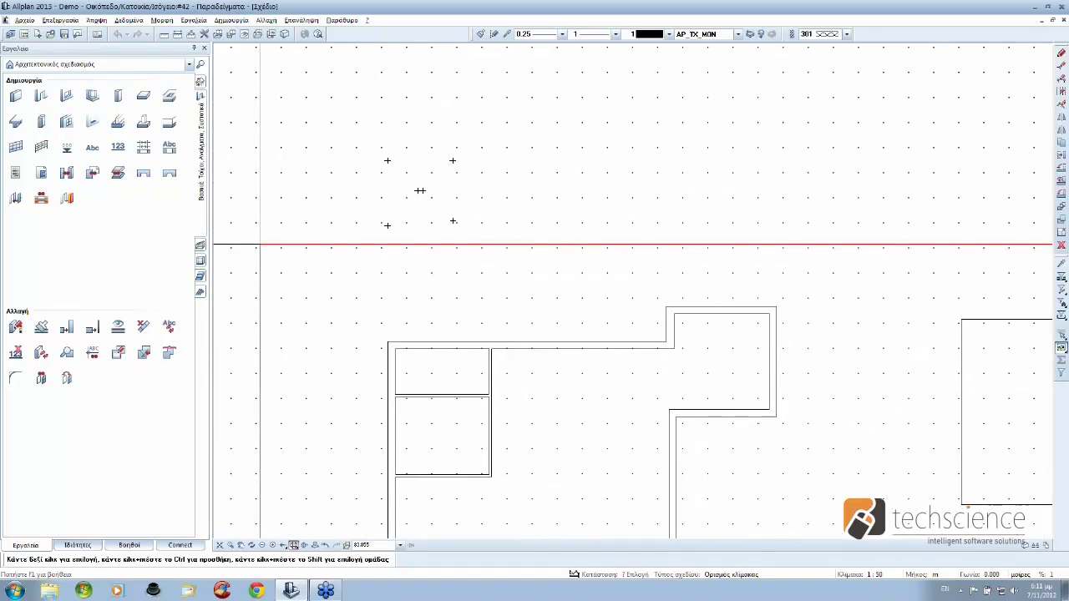
pyautogui.click(200, 276)
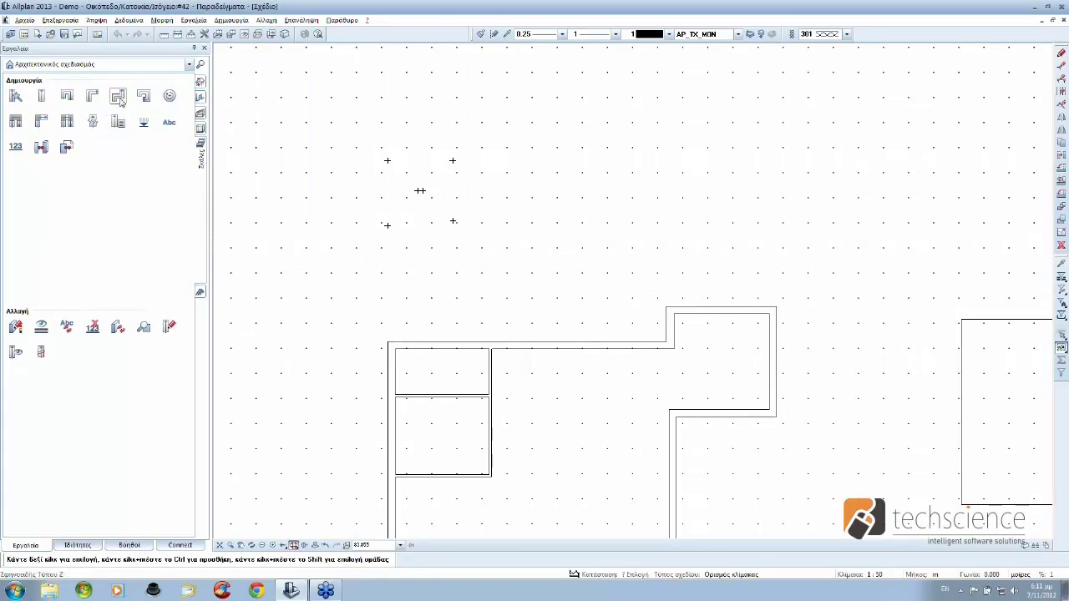
# Step: Trace the stair outline's four outer corners and the inner well edge above the plan
pyautogui.click(67, 96)
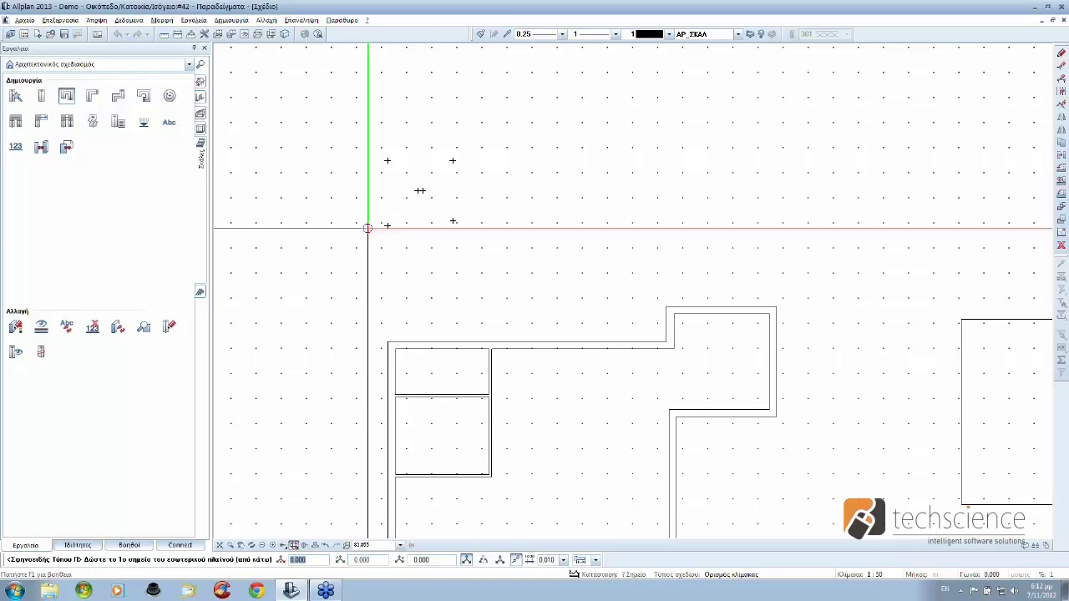
pyautogui.click(388, 226)
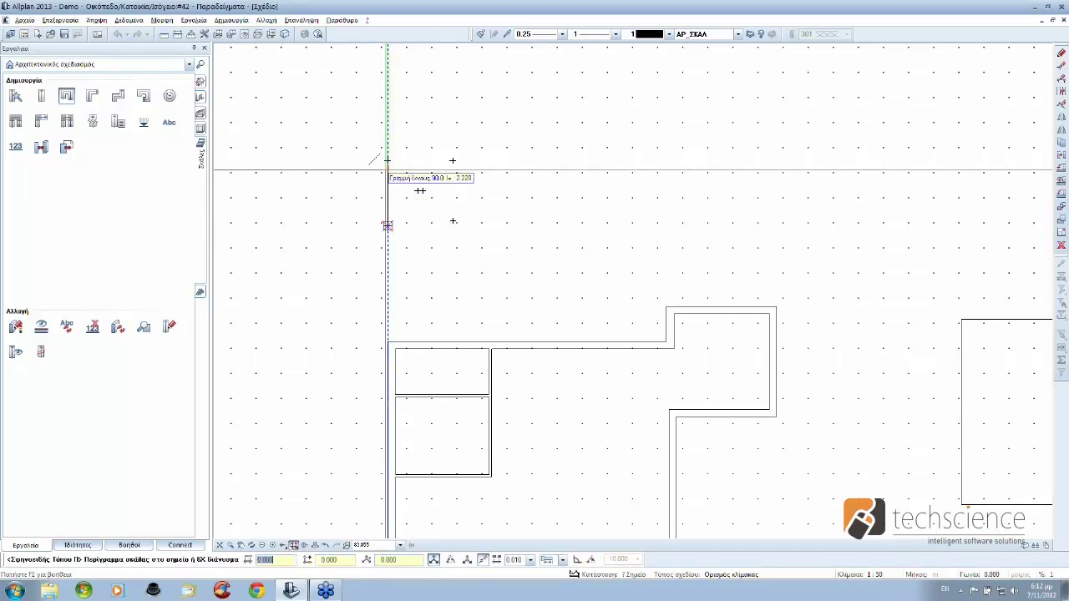
pyautogui.click(388, 160)
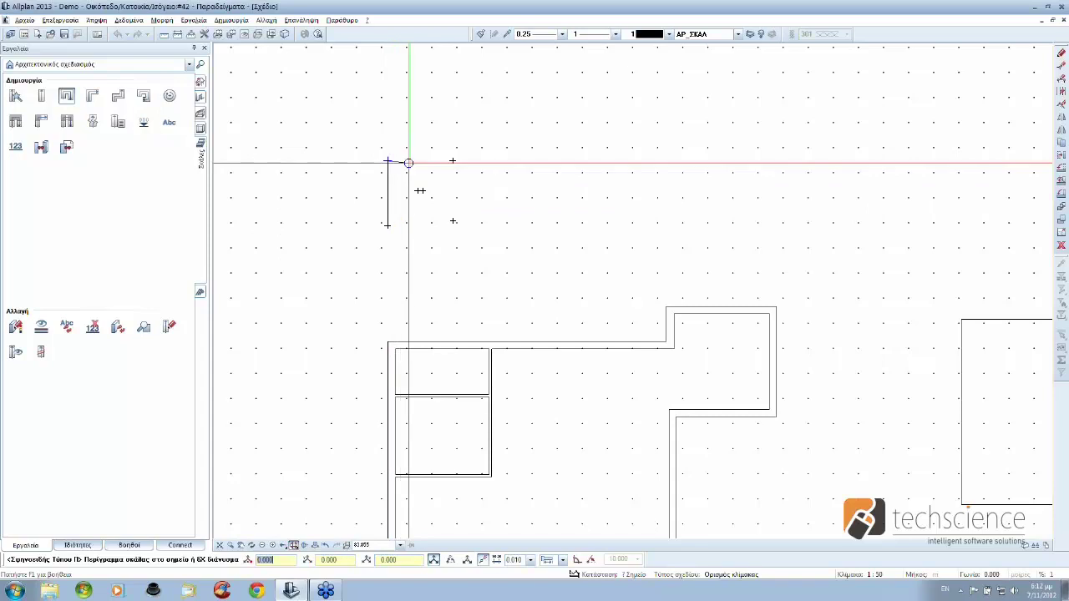
pyautogui.click(452, 160)
pyautogui.click(452, 221)
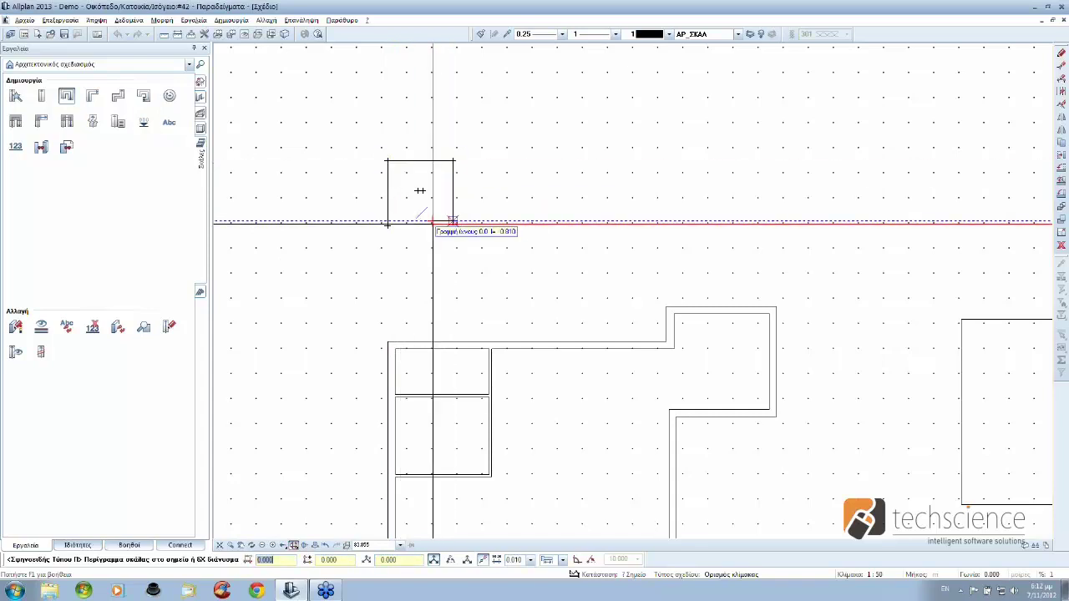
pyautogui.scroll(3, 452, 221)
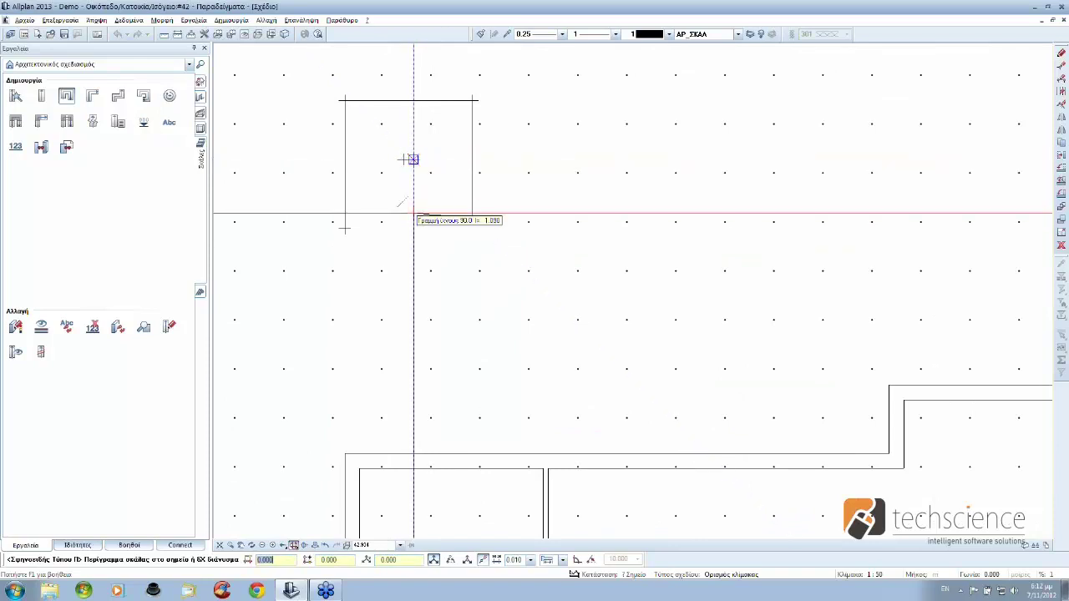
pyautogui.click(409, 219)
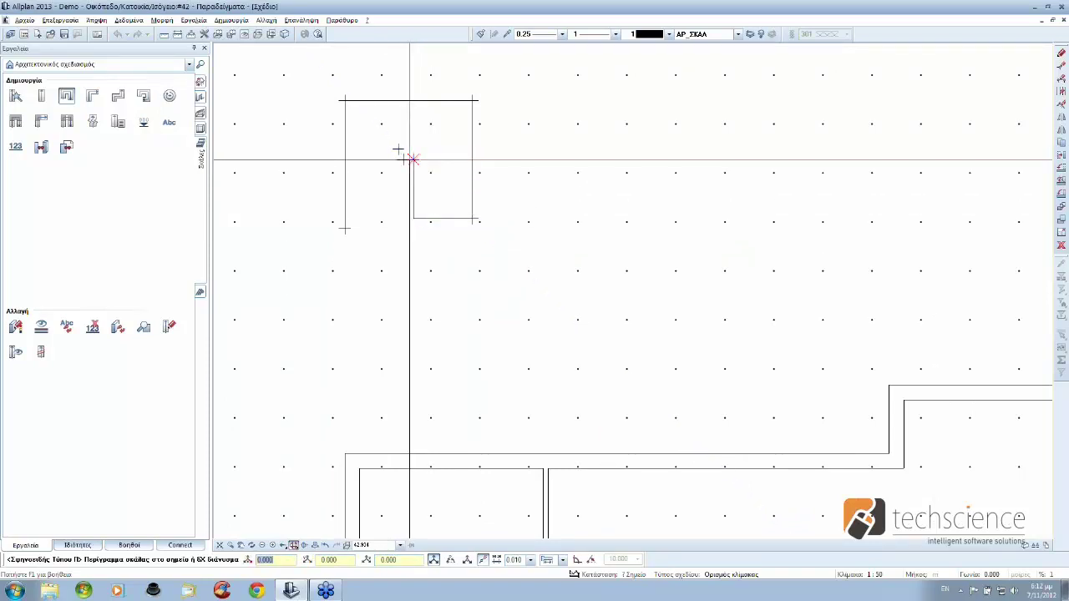
pyautogui.click(404, 159)
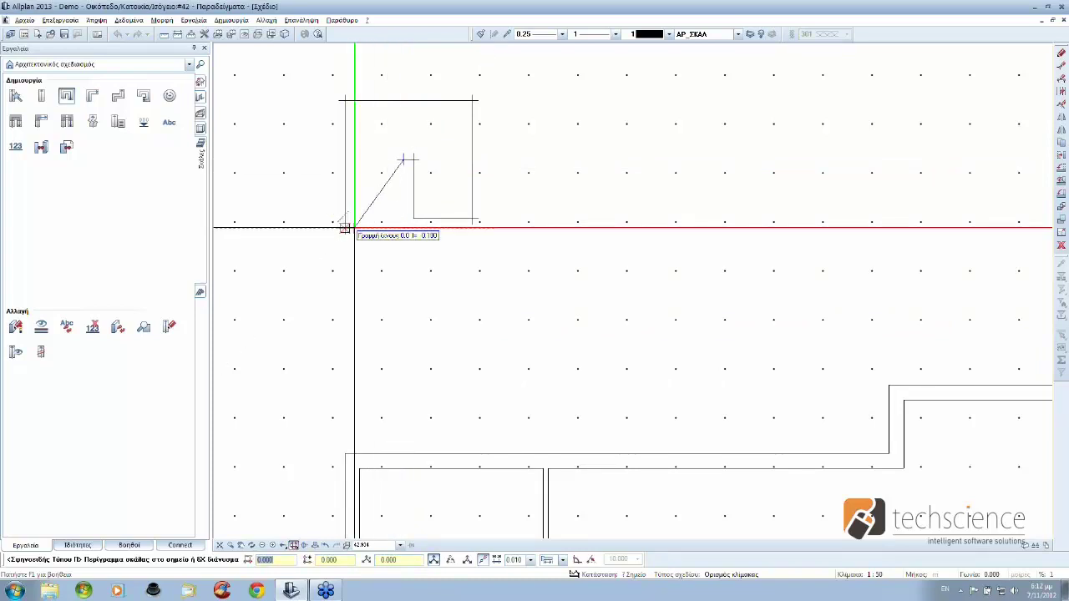
pyautogui.press('Escape')
# Step: Complete the stair outline and set its Ύψος πάνω (top height) to 3.06
pyautogui.click(403, 226)
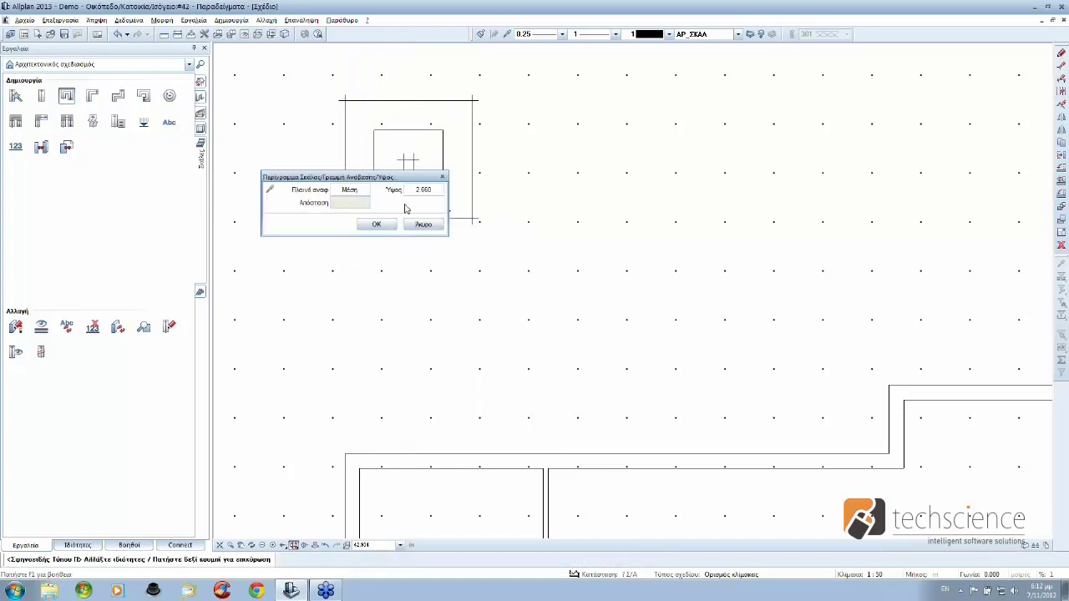
pyautogui.moveTo(399, 172); pyautogui.dragTo(664, 180)
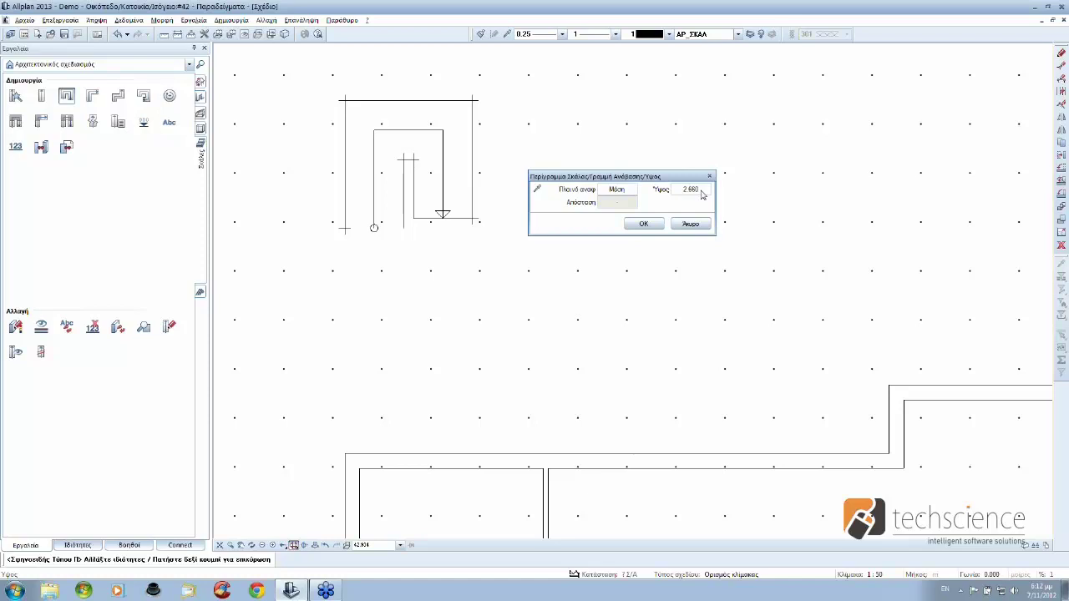
pyautogui.click(702, 194)
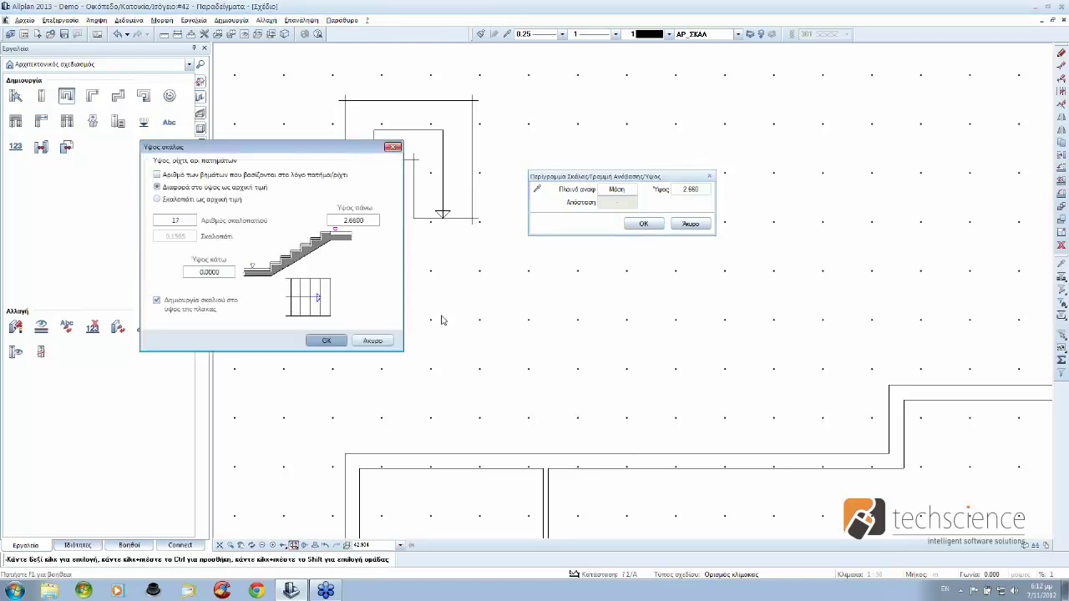
pyautogui.click(369, 219)
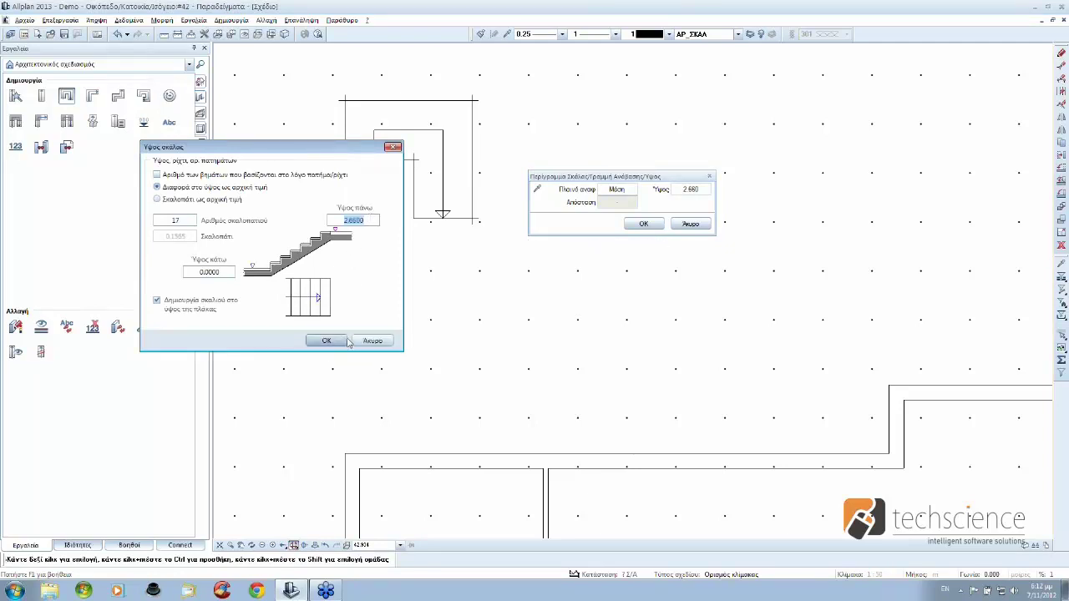
pyautogui.write('3.0')
pyautogui.write('6')
pyautogui.click(326, 341)
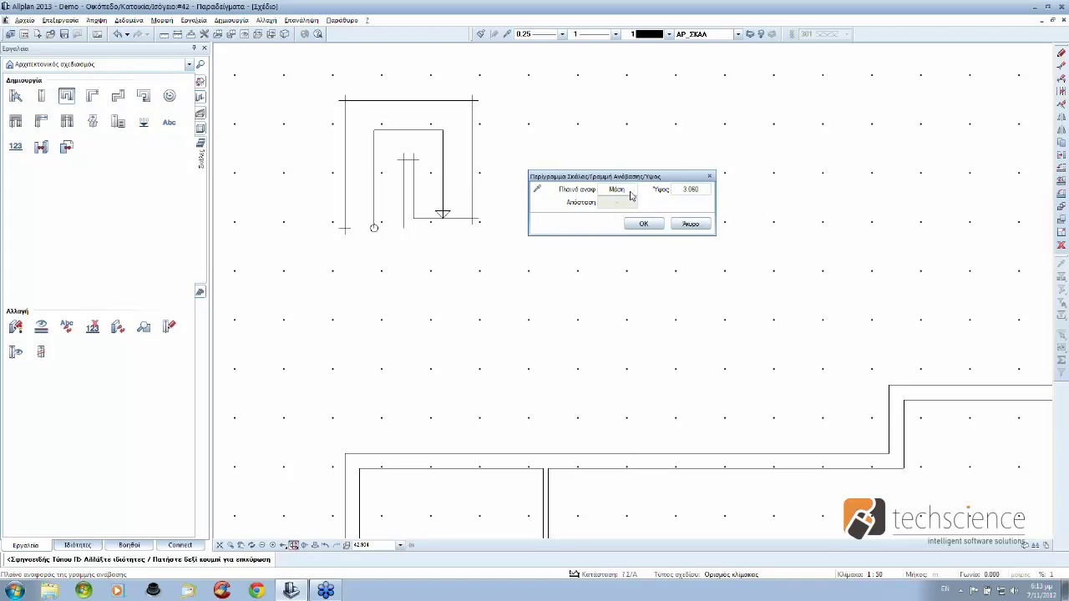
# Step: Put the walking line on the inner side at 0.60 distance and generate the 17 treads
pyautogui.click(631, 195)
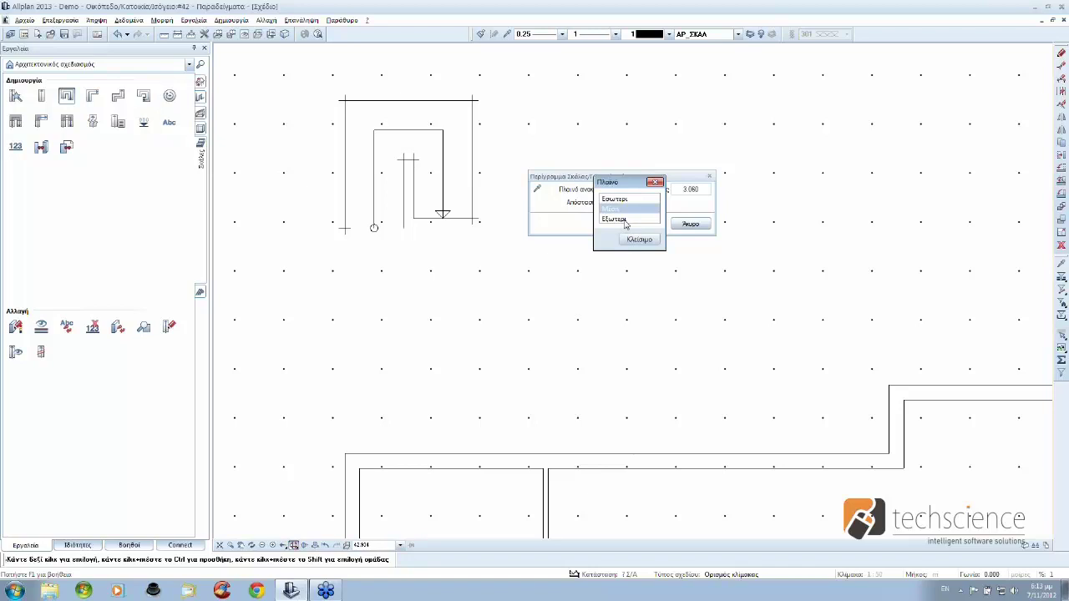
pyautogui.click(626, 199)
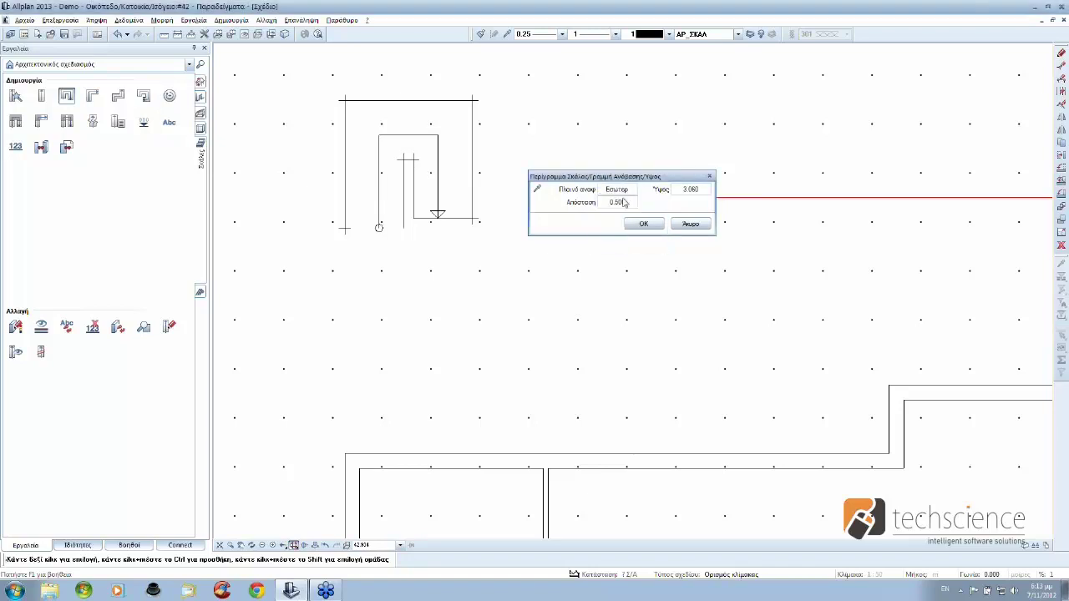
pyautogui.click(626, 202)
pyautogui.write('0.')
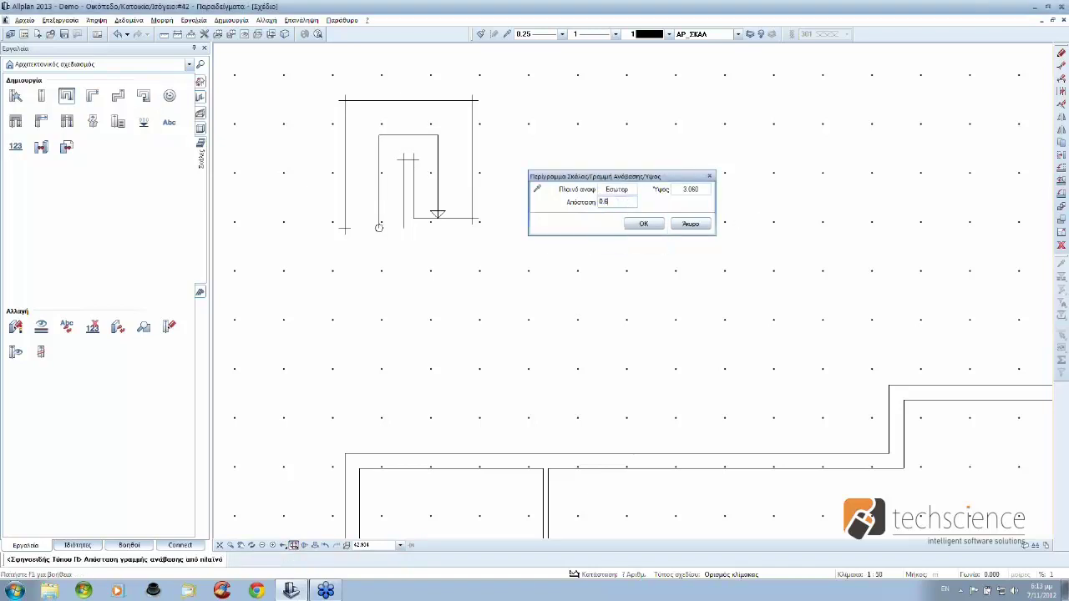
pyautogui.write('60')
pyautogui.press('Return')
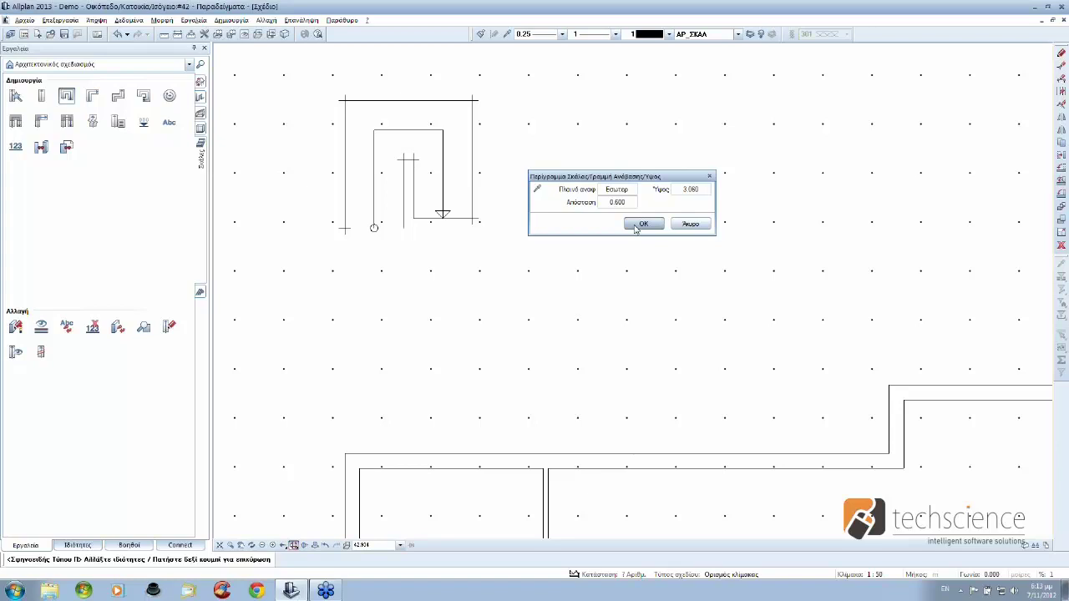
pyautogui.click(634, 226)
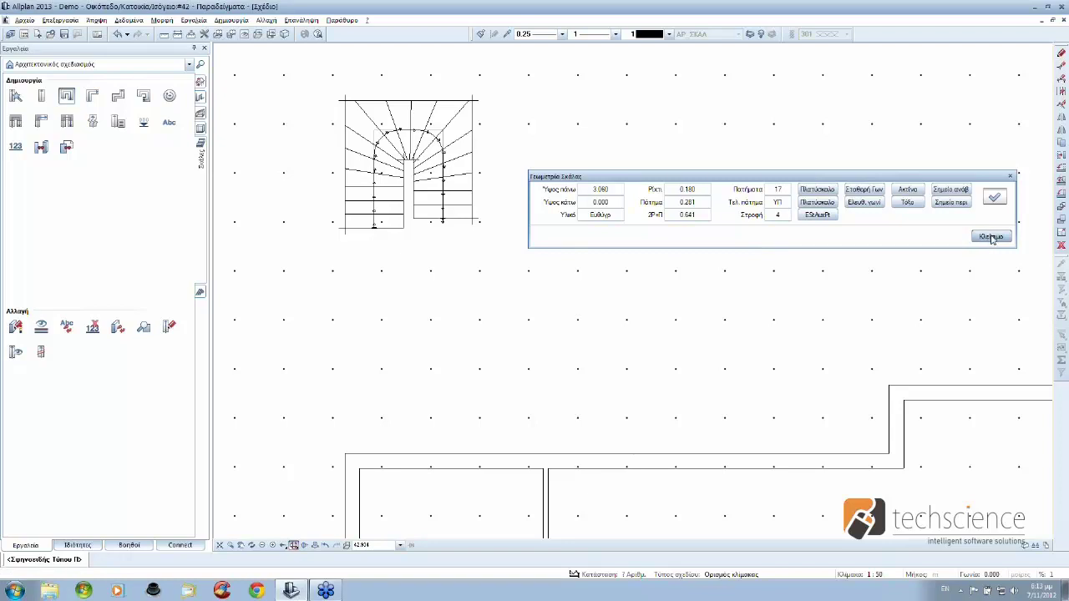
# Step: Discard the generated staircase, zoom out, and load the Walls, Openings, Components tools
pyautogui.click(991, 238)
pyautogui.click(544, 336)
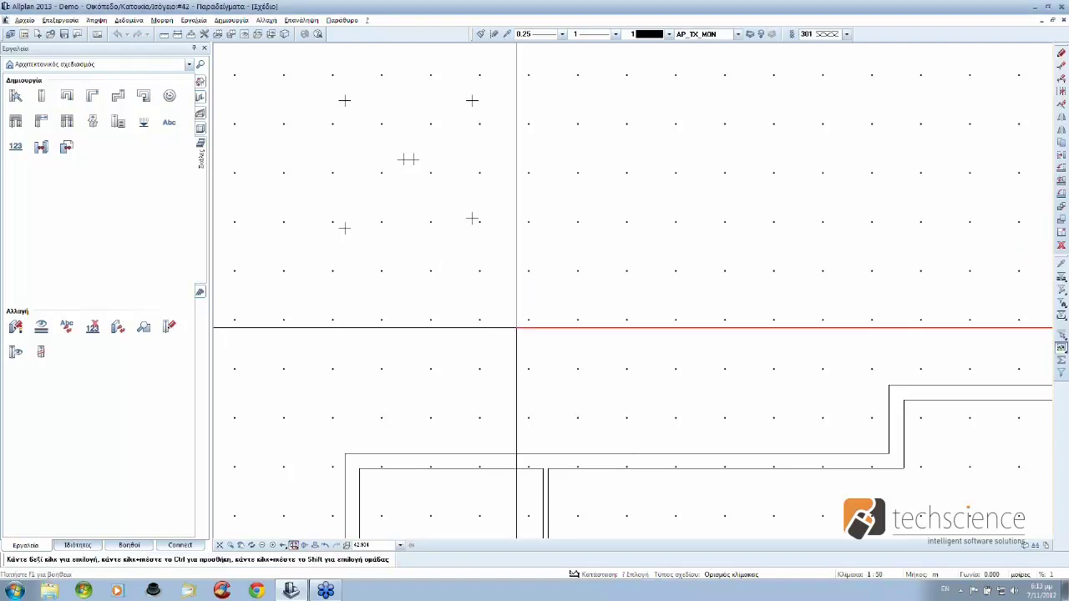
pyautogui.scroll(-1, 504, 336)
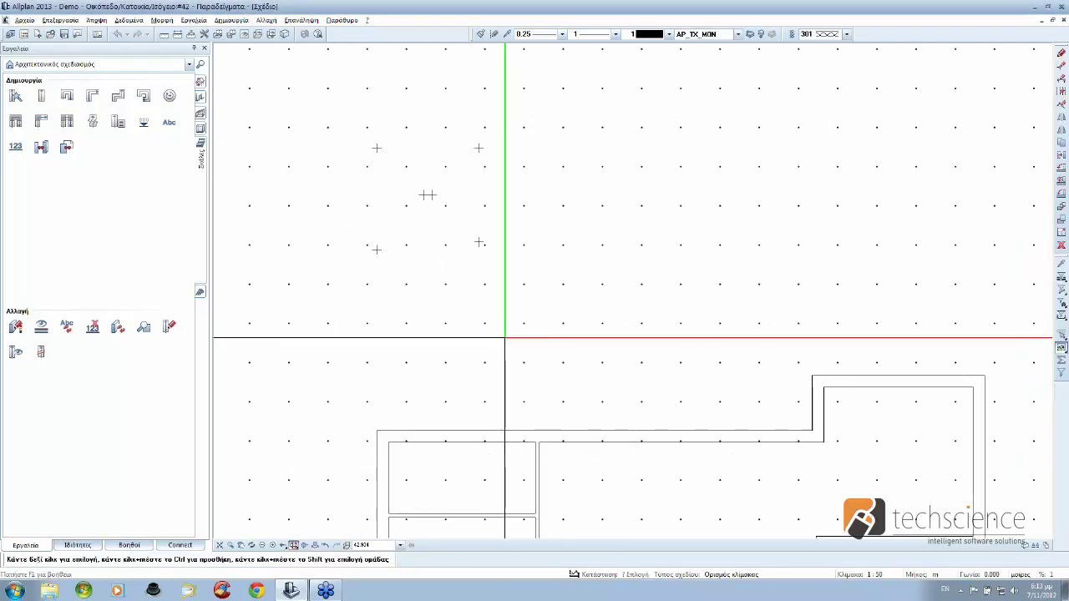
pyautogui.scroll(-2, 488, 255)
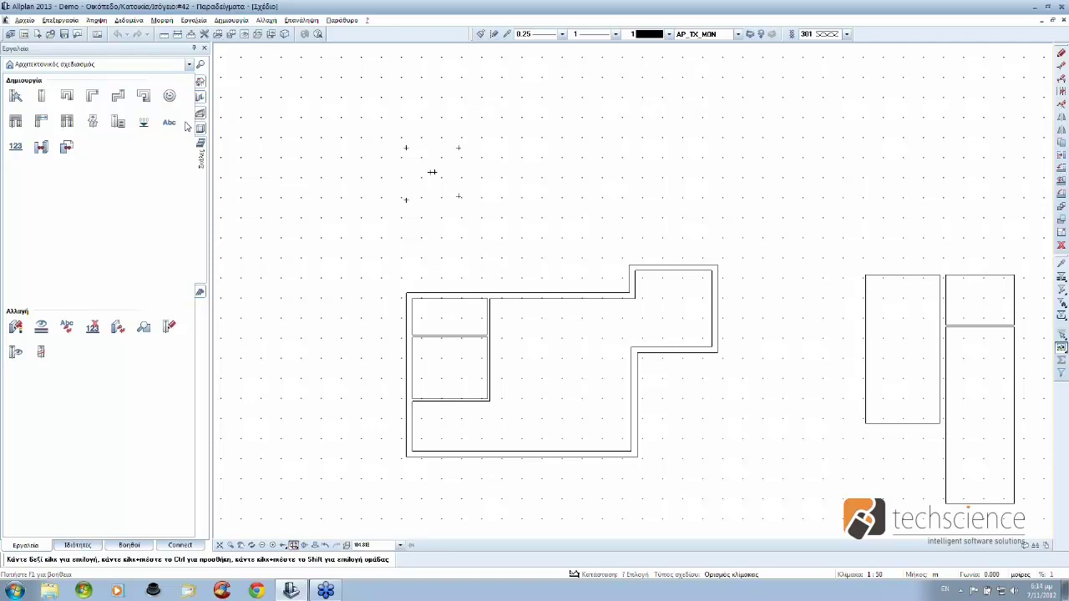
pyautogui.click(201, 114)
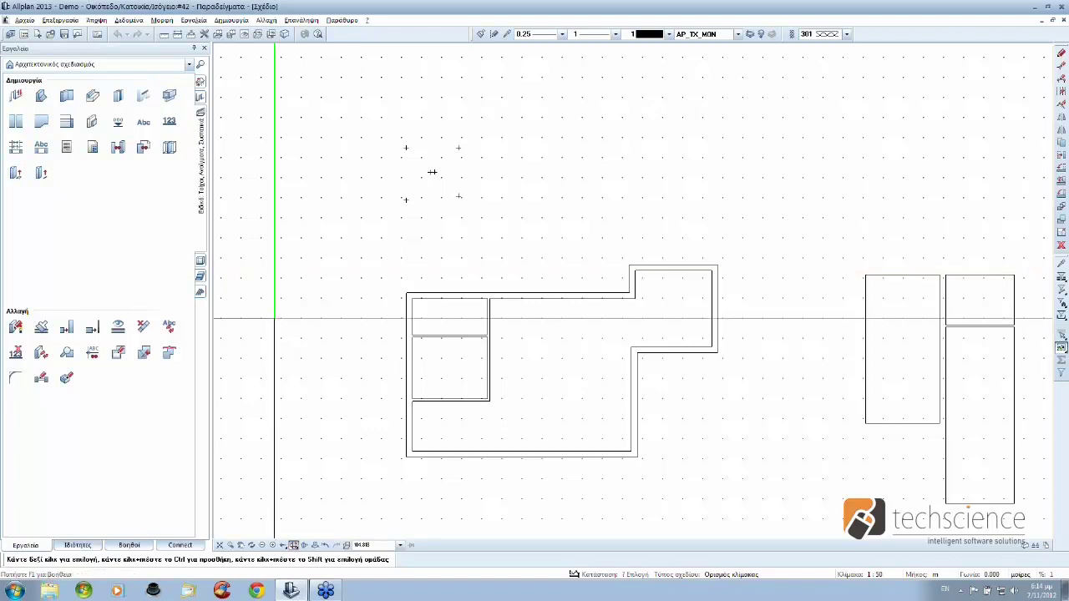
# Step: Zoom in on the building and open Αυτόματη Δημιουργία Τοίχων (automatic wall creation)
pyautogui.scroll(1, 468, 361)
pyautogui.scroll(1, 478, 360)
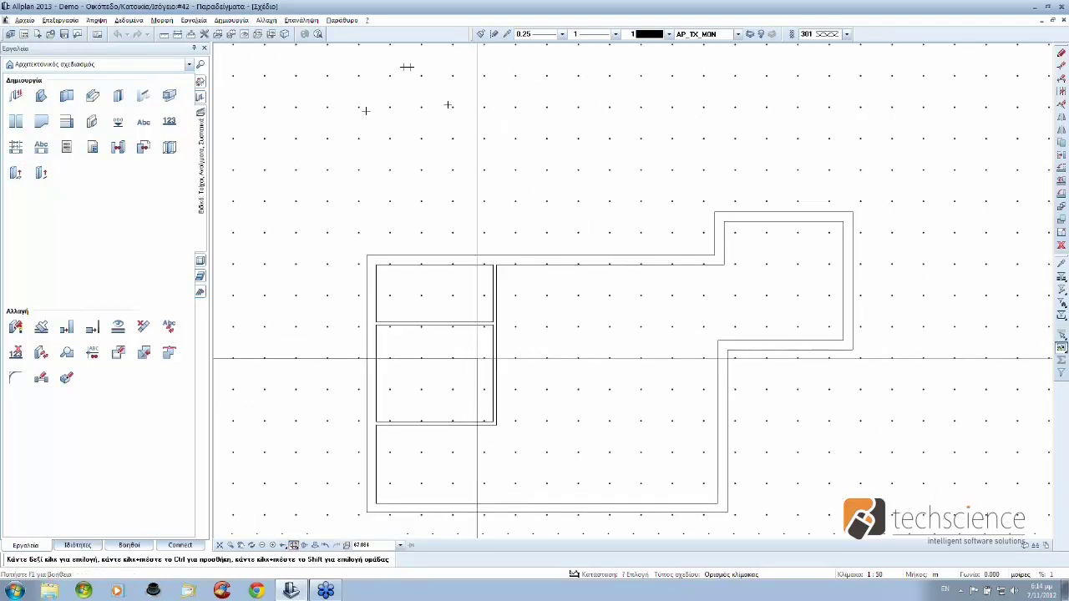
pyautogui.moveTo(477, 359); pyautogui.dragTo(506, 309, button='middle')
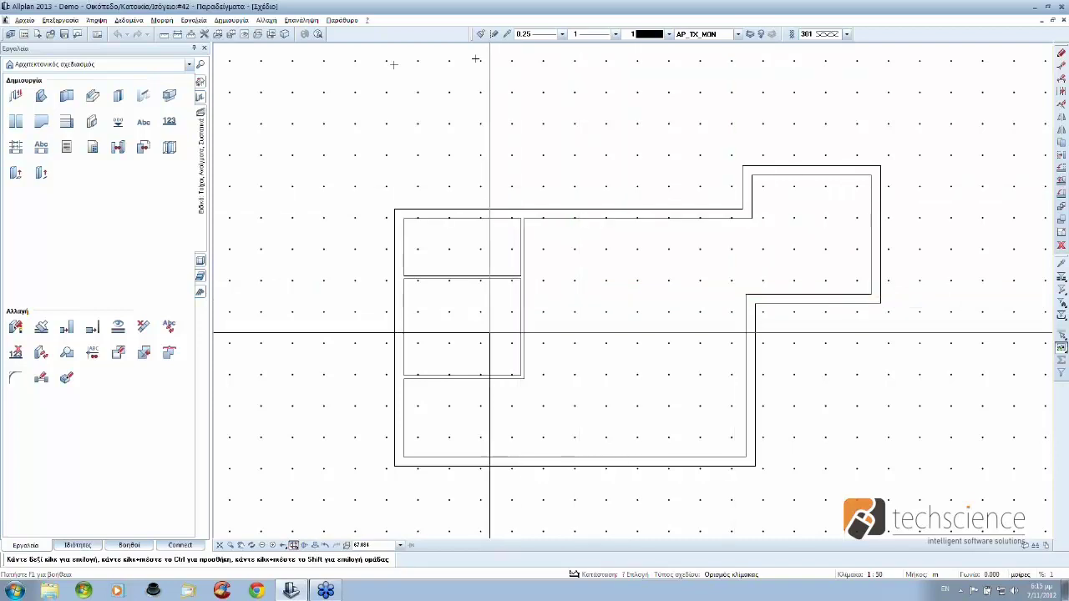
pyautogui.click(15, 176)
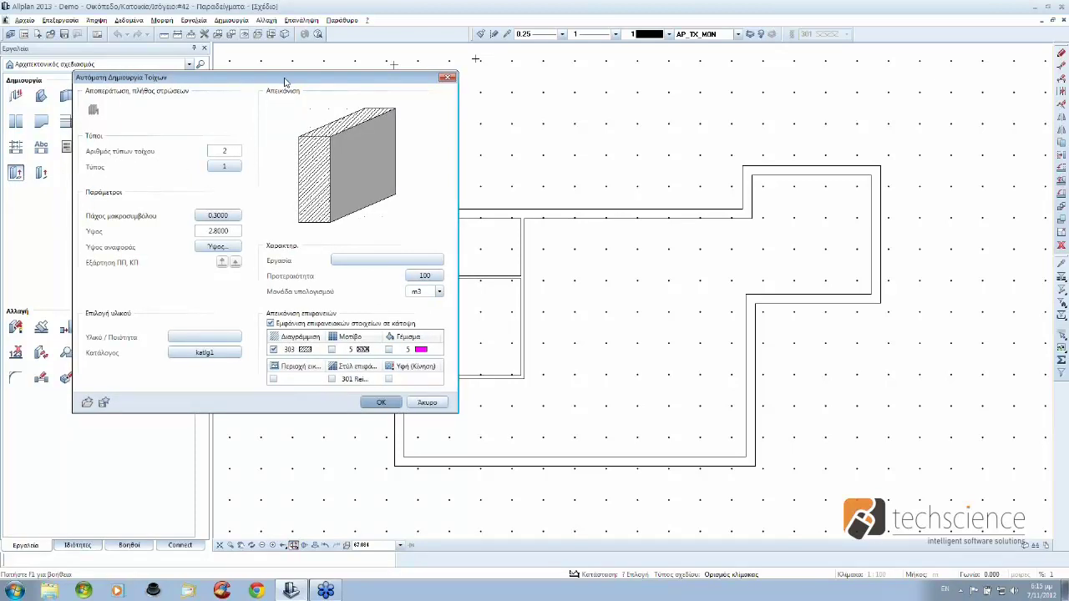
# Step: Generate 0.30 m thick, 2.80 m high walls around the building's outline
pyautogui.moveTo(281, 81); pyautogui.dragTo(798, 97)
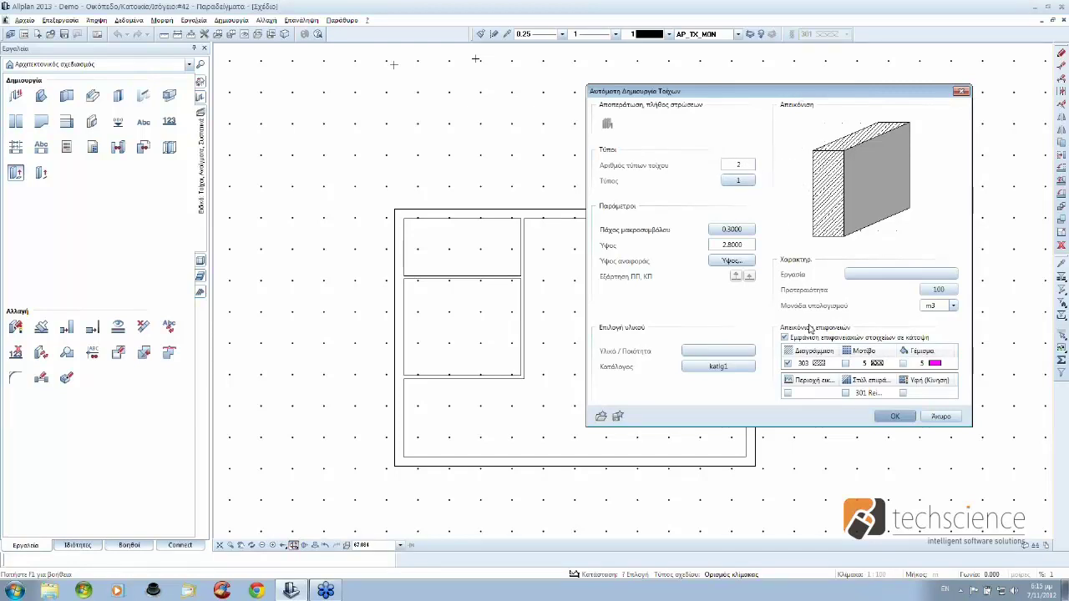
pyautogui.click(909, 421)
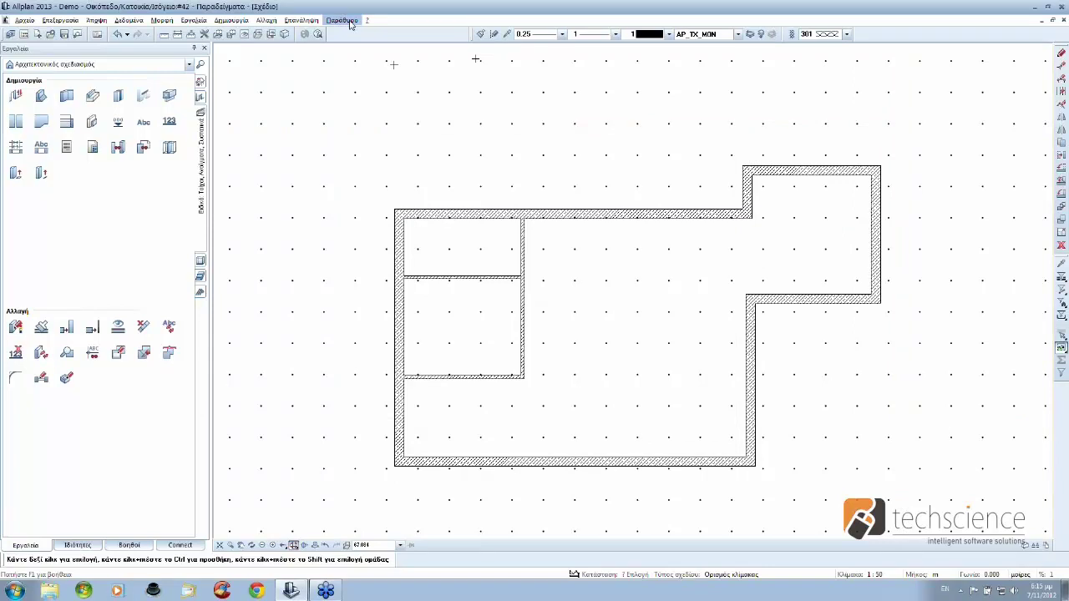
# Step: Lay out 3D, isometric front-right and plan views, then start the Room tool
pyautogui.click(350, 22)
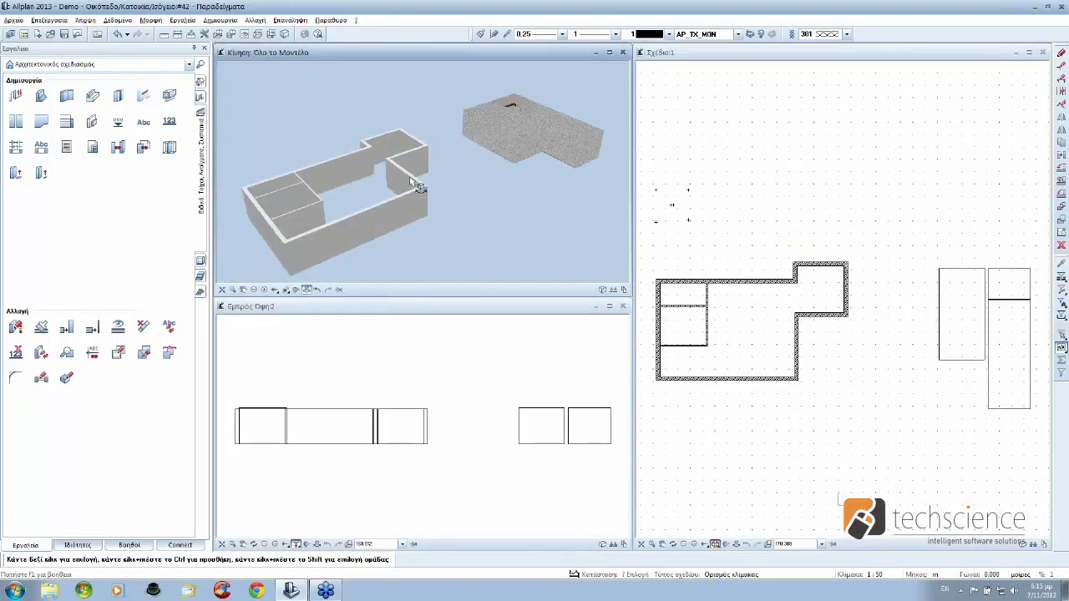
pyautogui.moveTo(434, 183)
pyautogui.mouseDown()
pyautogui.moveTo(519, 173)
pyautogui.moveTo(539, 156)
pyautogui.moveTo(535, 164)
pyautogui.mouseUp()
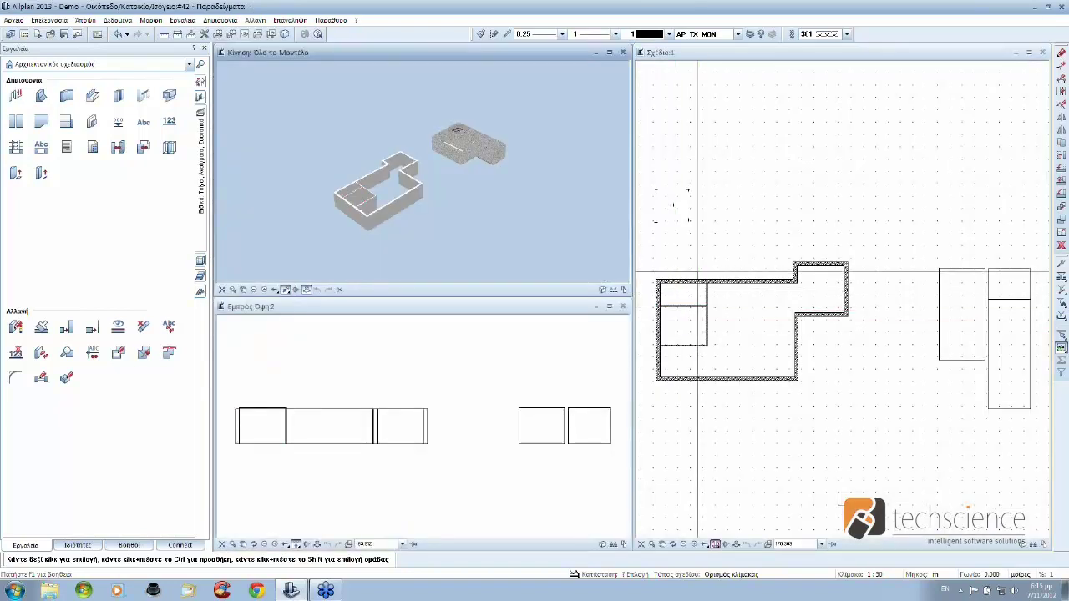
pyautogui.moveTo(715, 263); pyautogui.dragTo(779, 265, button='middle')
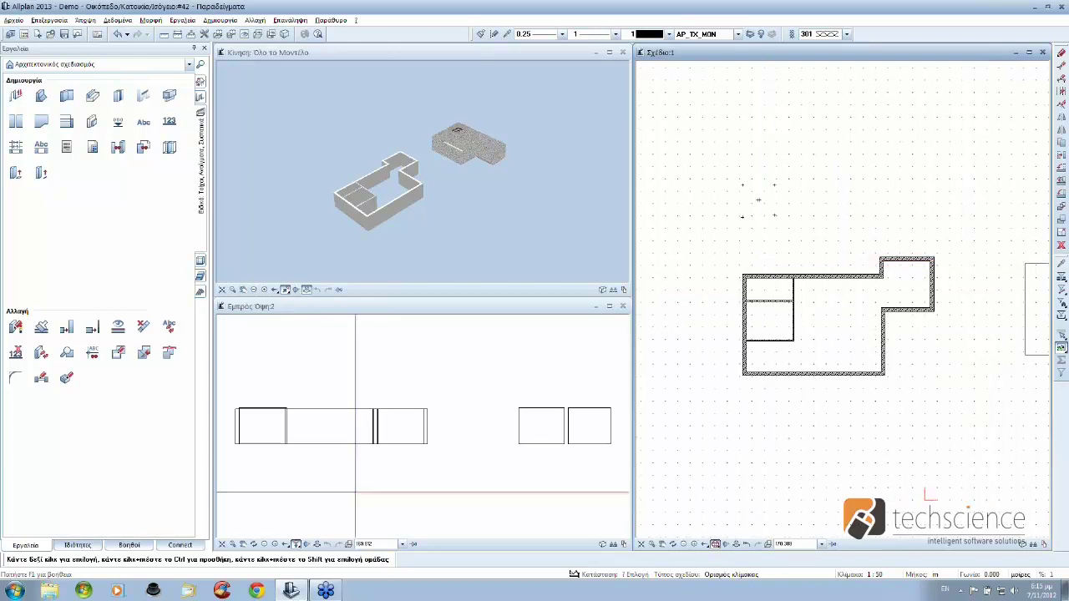
pyautogui.click(302, 544)
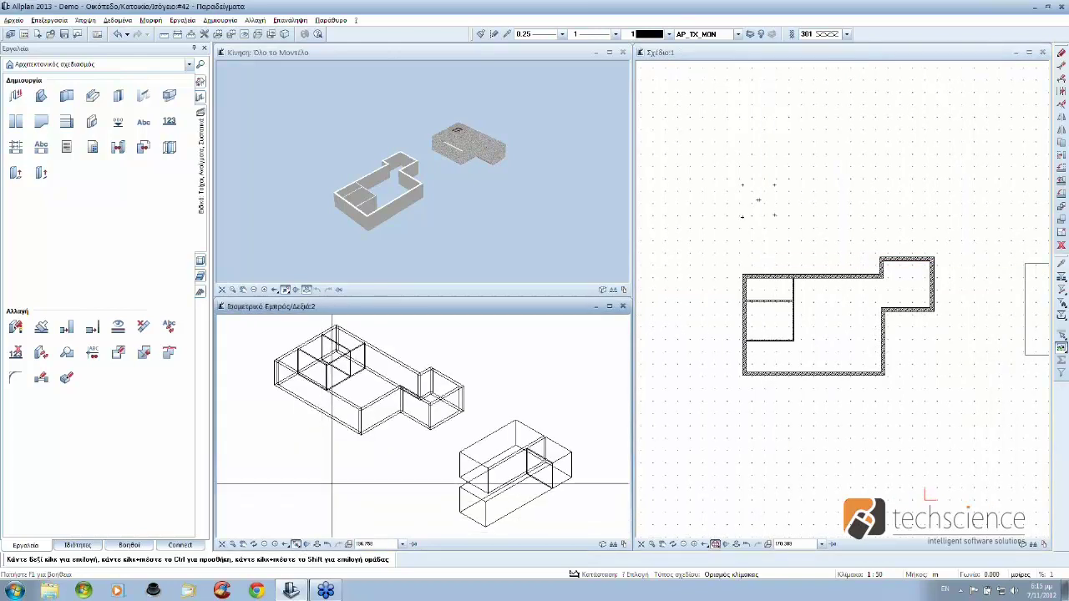
pyautogui.scroll(2, 743, 300)
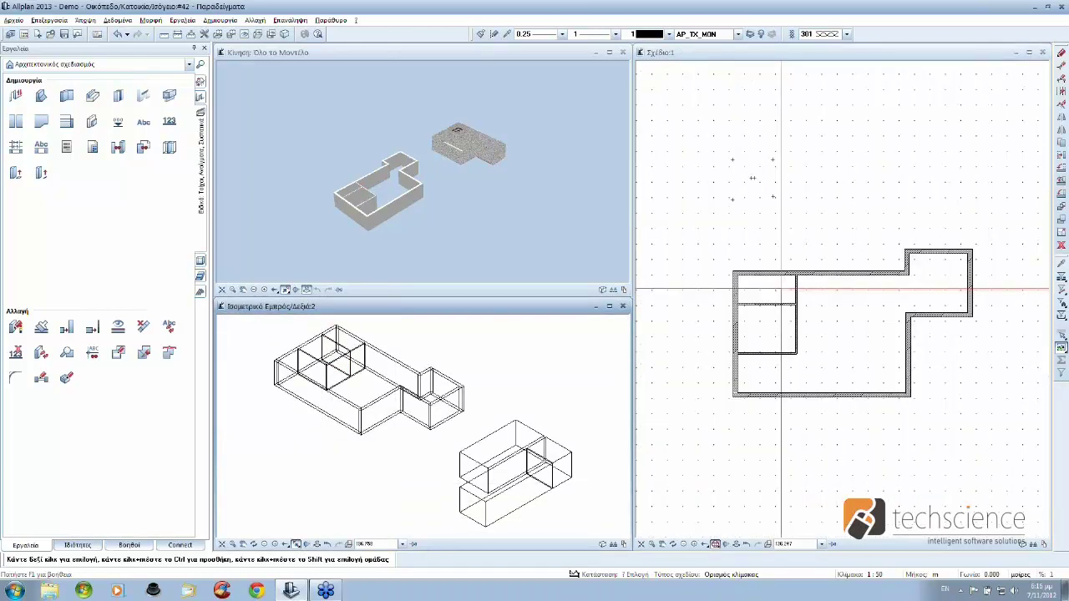
pyautogui.scroll(2, 747, 296)
pyautogui.scroll(1, 750, 292)
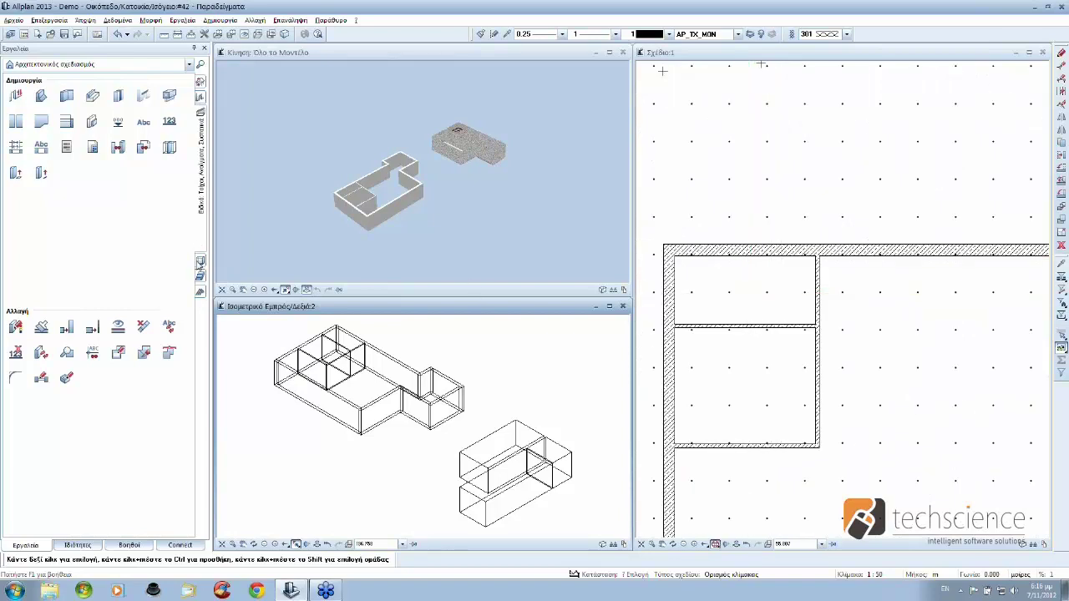
pyautogui.click(201, 262)
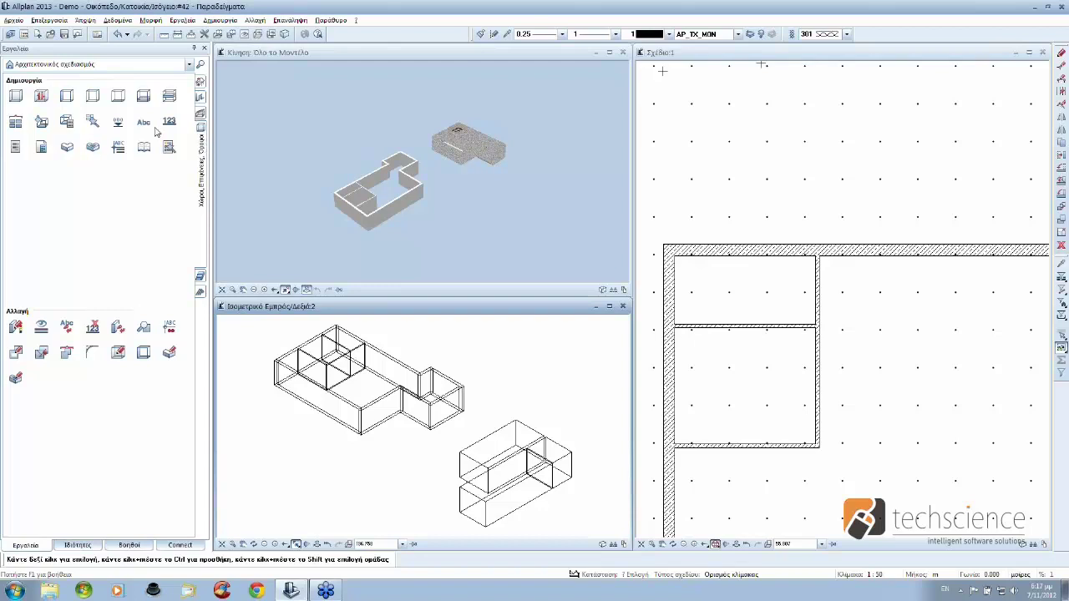
pyautogui.click(18, 96)
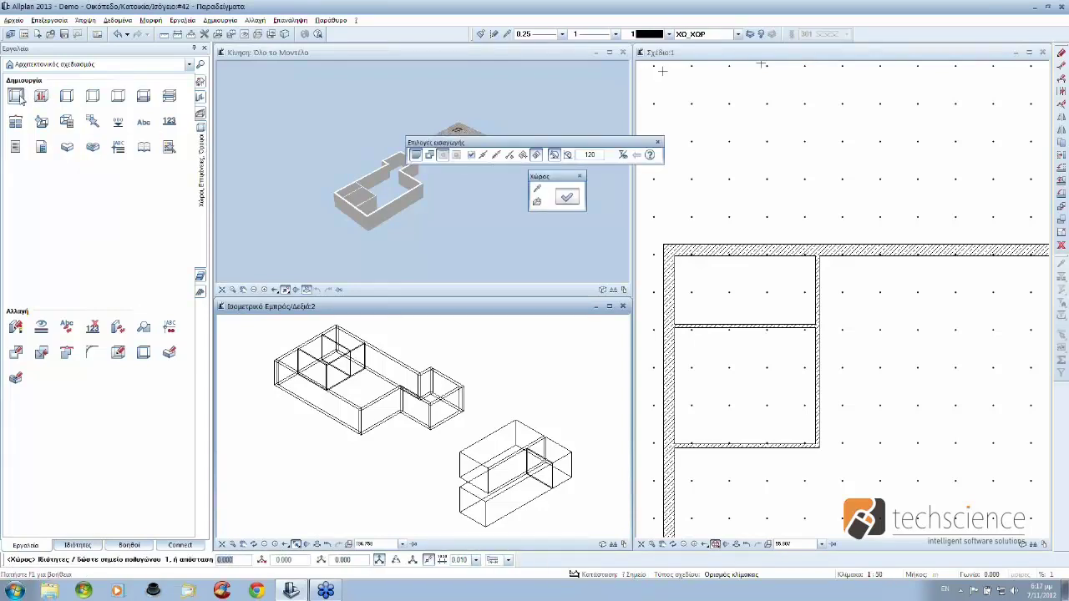
# Step: Show the room's Τελείωμα finishes: ceiling paint, cement mortar floor and tiles
pyautogui.click(565, 199)
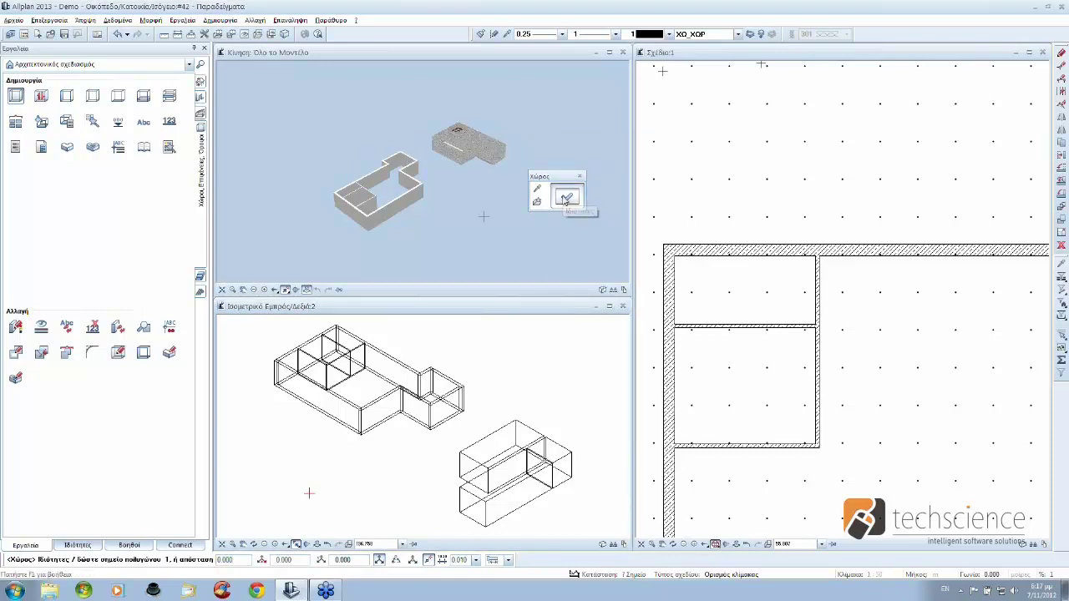
pyautogui.moveTo(165, 16); pyautogui.dragTo(633, 97)
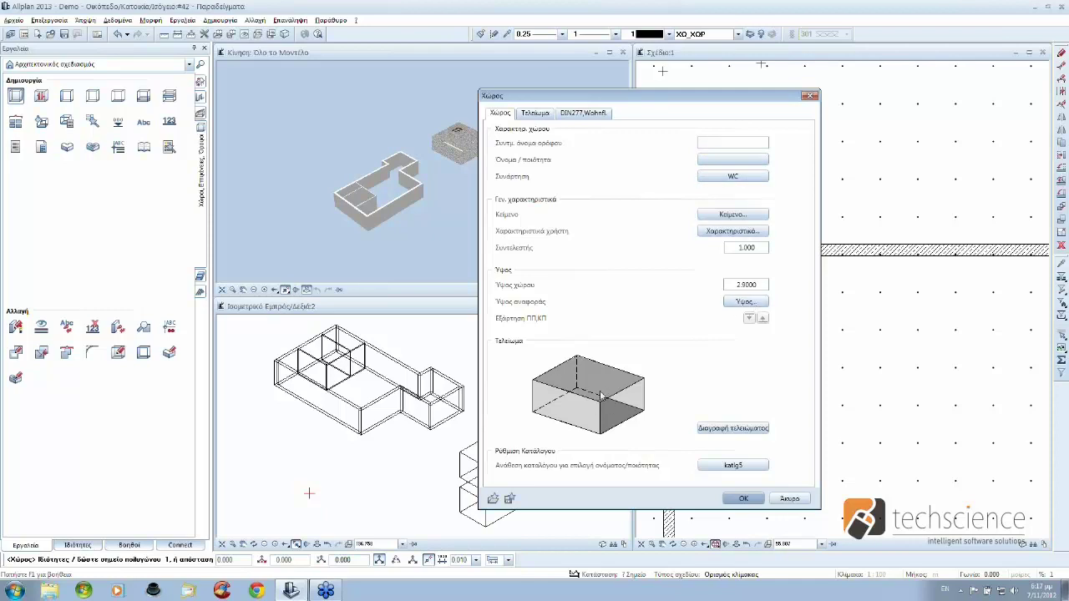
pyautogui.click(529, 117)
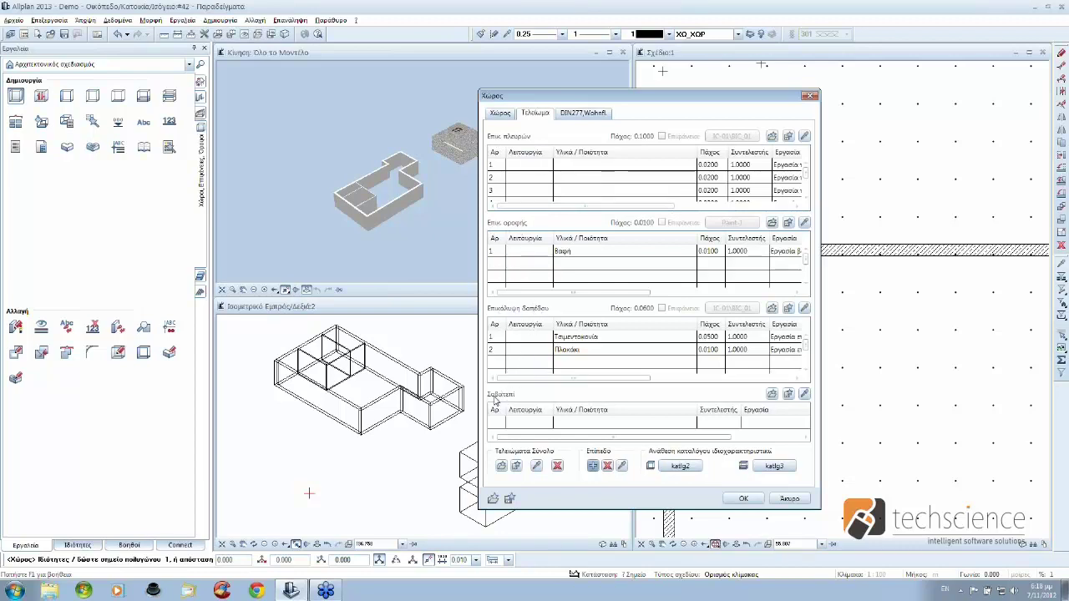
pyautogui.click(563, 167)
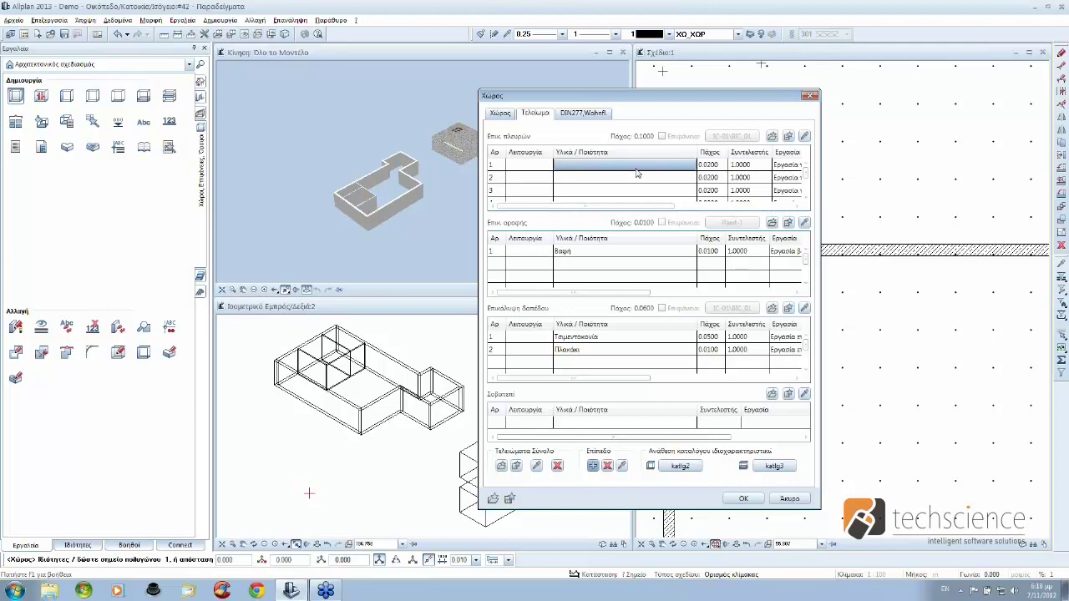
pyautogui.moveTo(639, 207)
pyautogui.mouseDown()
pyautogui.moveTo(652, 210)
pyautogui.moveTo(617, 211)
pyautogui.mouseUp()
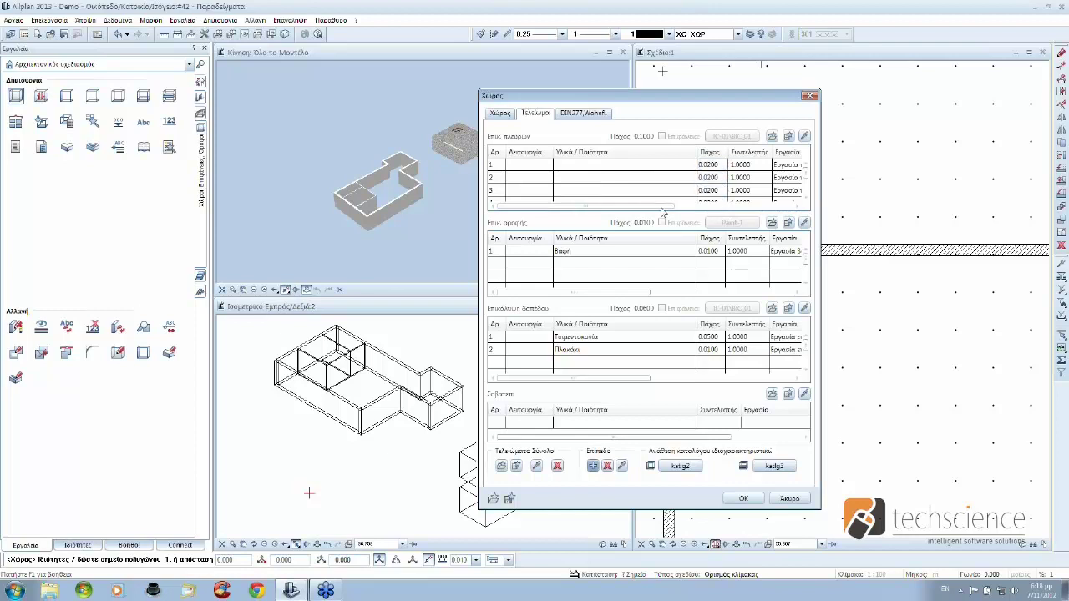
pyautogui.moveTo(665, 212); pyautogui.dragTo(779, 211)
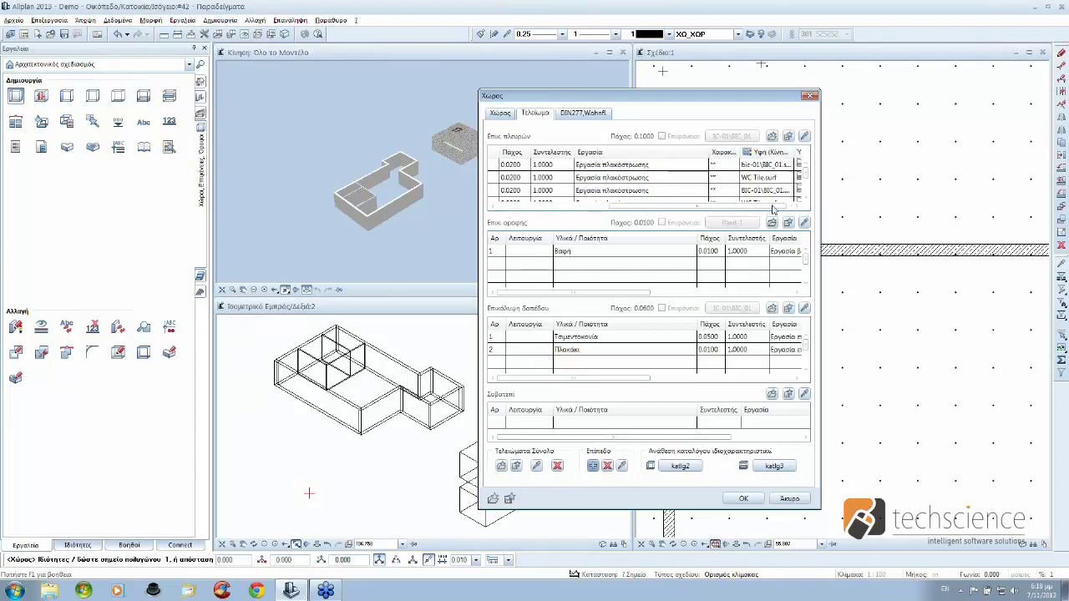
# Step: Review the tiled wall finish textures and heights plus the floor and skirting rows, then confirm the Room dialog
pyautogui.click(758, 167)
pyautogui.click(760, 190)
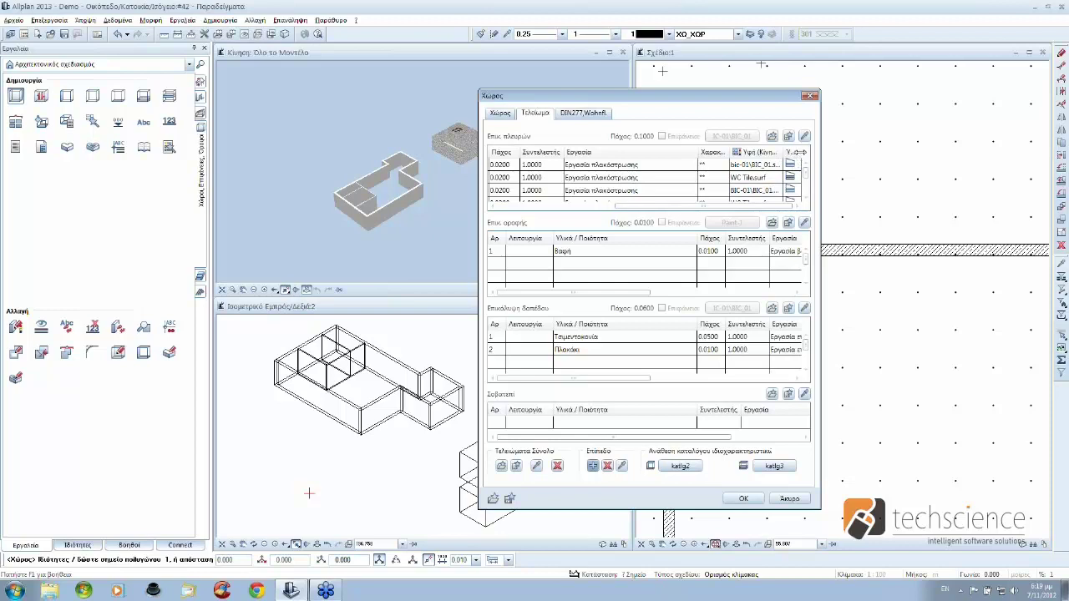
pyautogui.moveTo(800, 152); pyautogui.dragTo(828, 153)
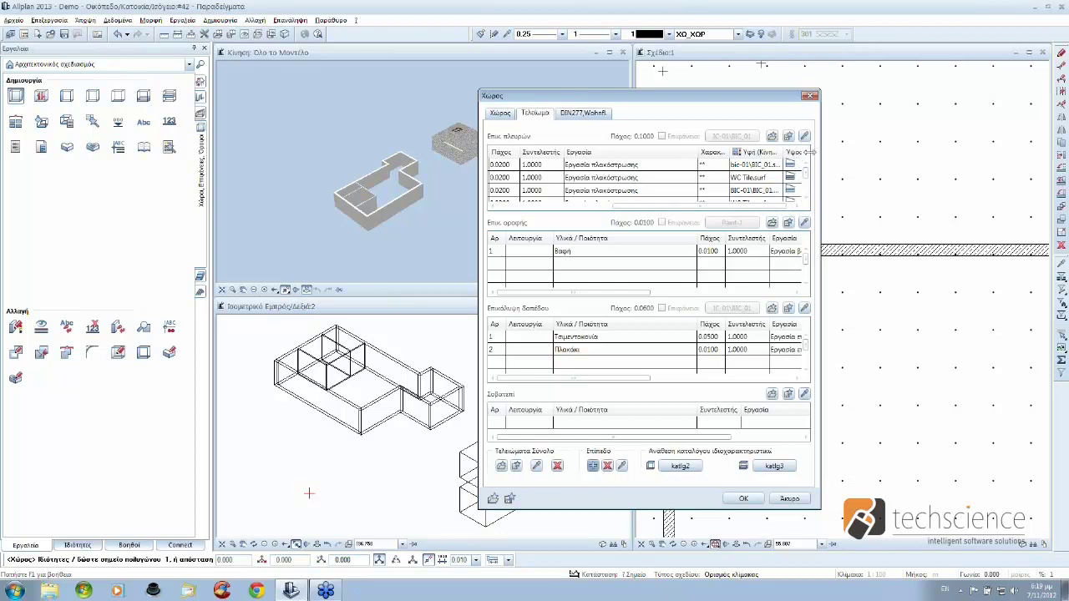
pyautogui.click(761, 206)
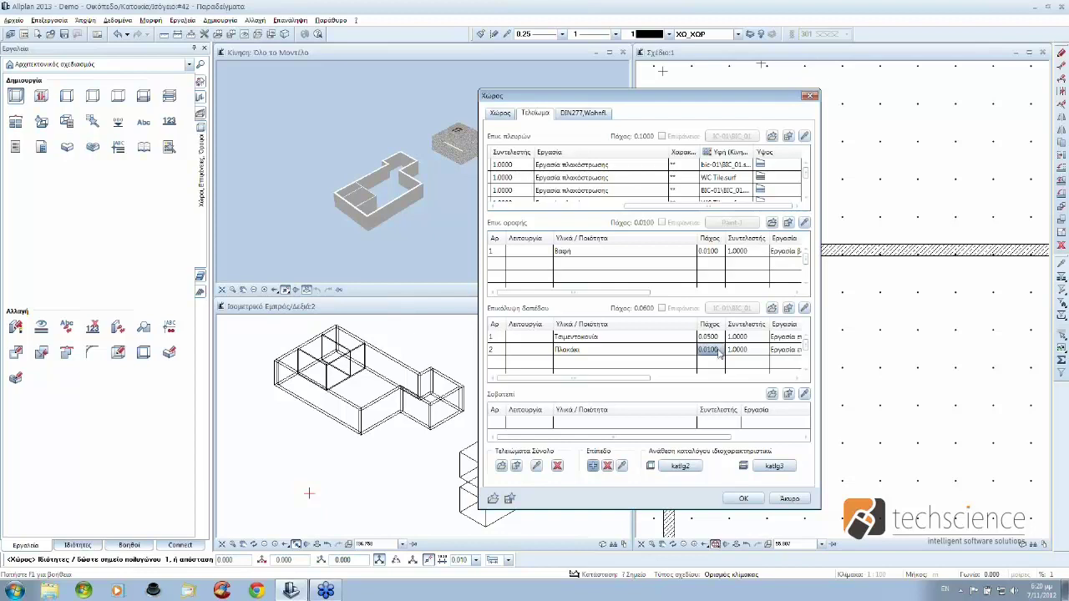
pyautogui.click(535, 428)
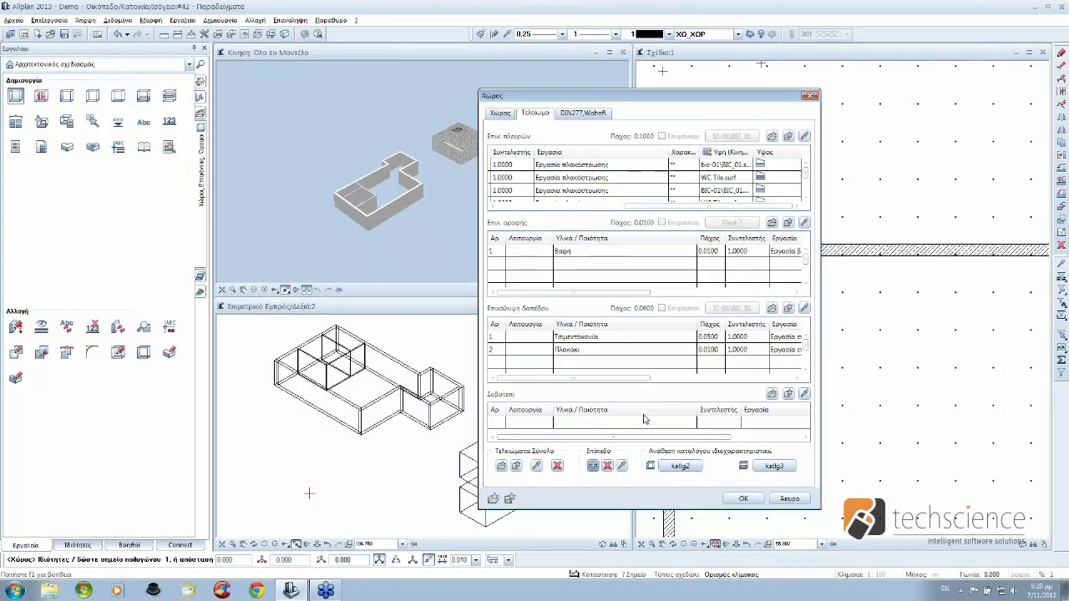
pyautogui.click(743, 499)
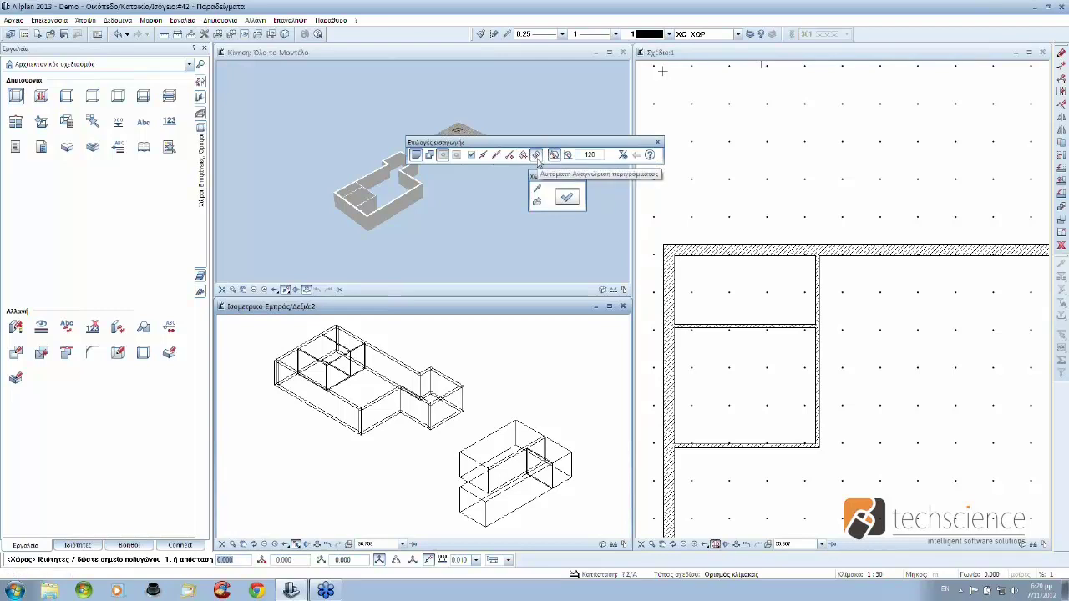
# Step: Place the WC room in the upper-left space with automatic contour detection, labelled 6.79 m²
pyautogui.click(537, 156)
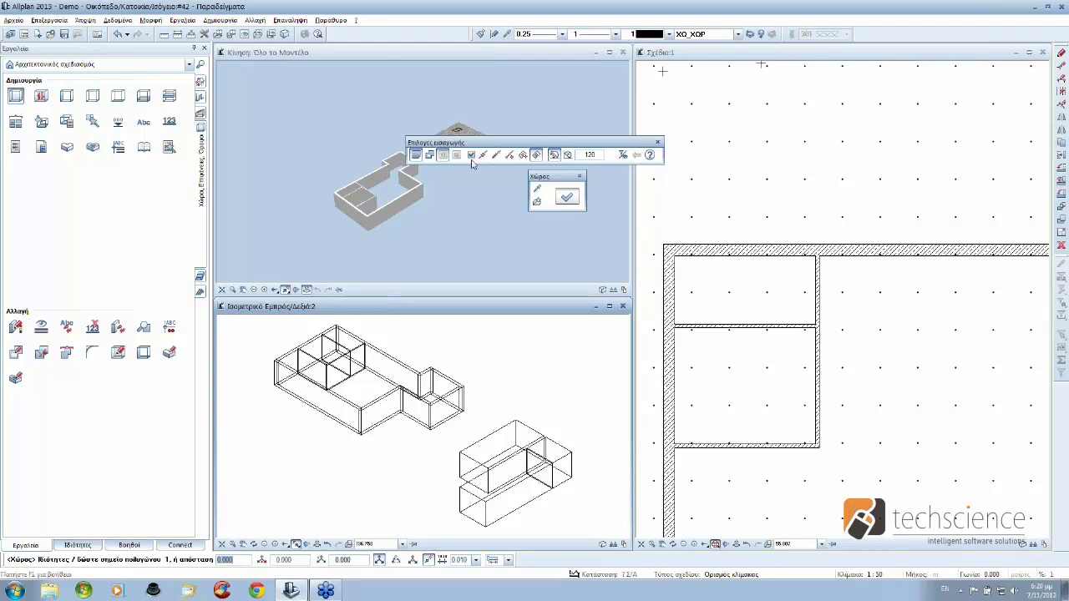
pyautogui.click(735, 296)
pyautogui.click(735, 294)
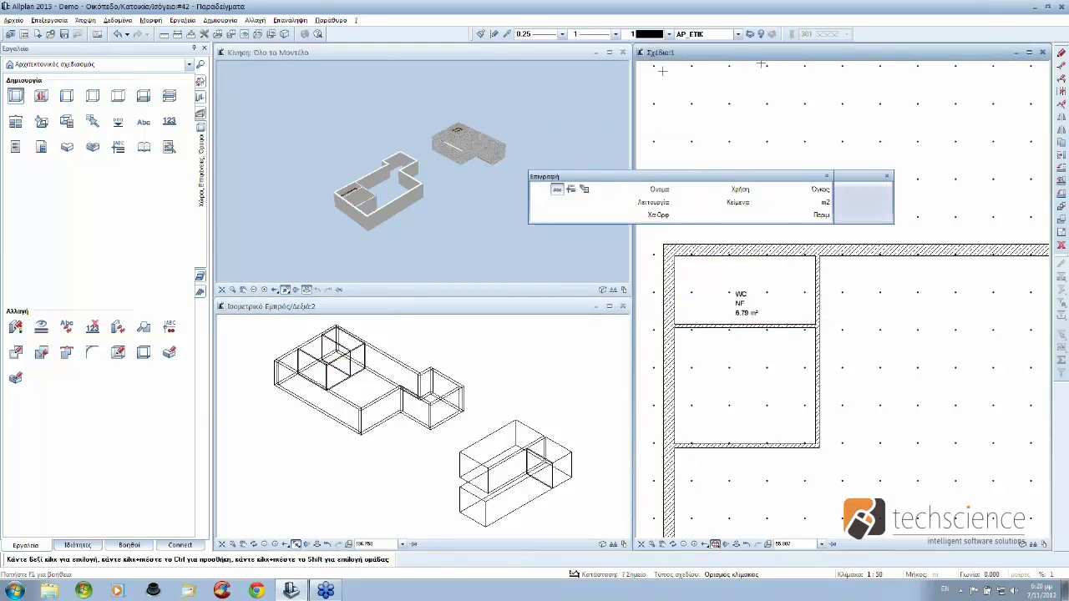
pyautogui.press('Escape')
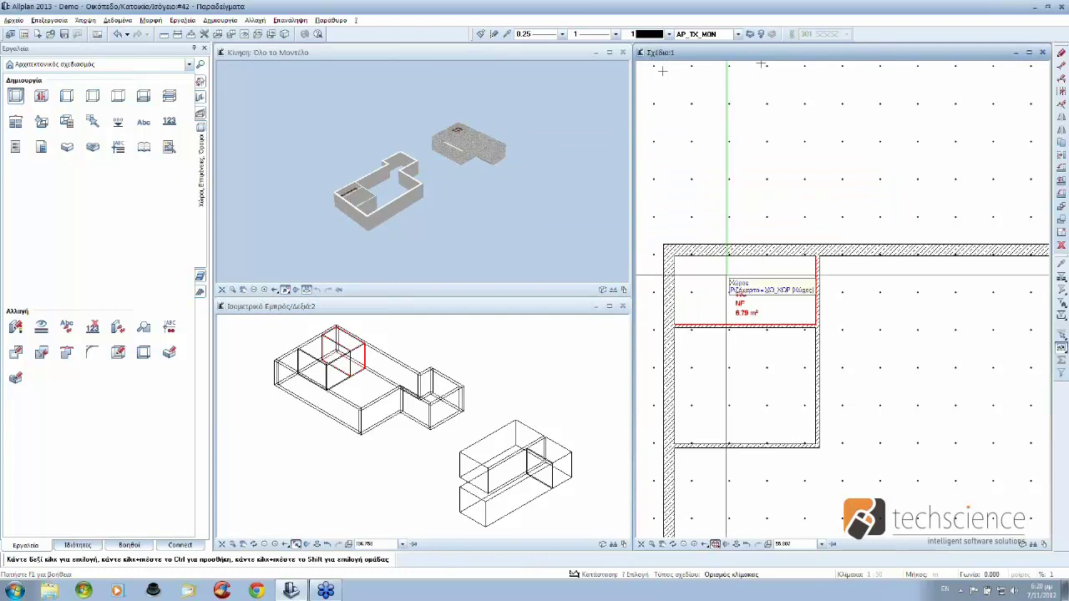
# Step: Zoom the 3D view to inspect the WC's tiled walls with dark decorative bands
pyautogui.scroll(2, 381, 208)
pyautogui.scroll(2, 382, 207)
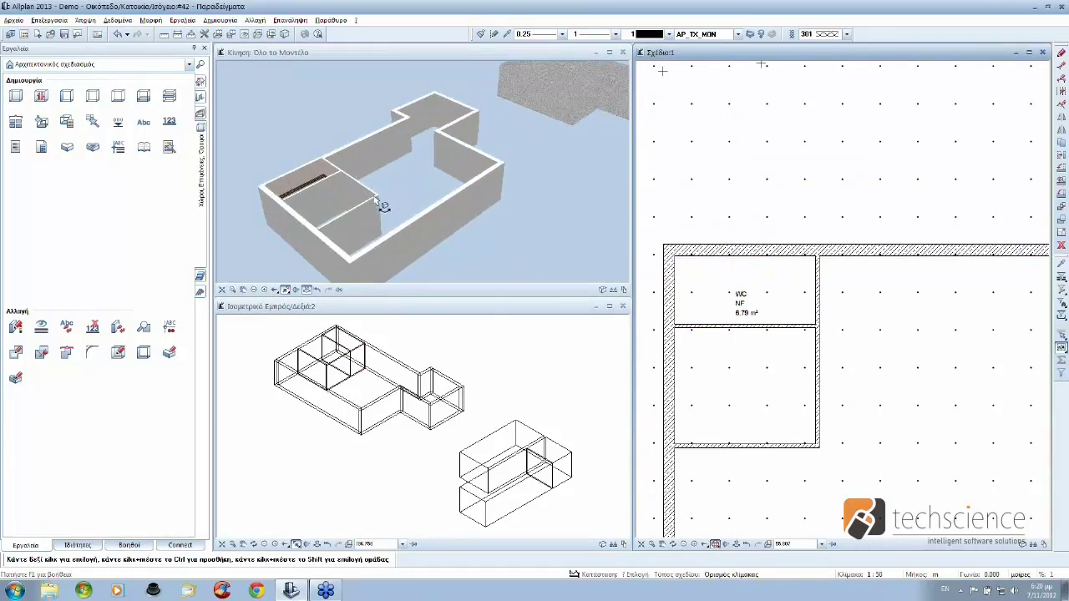
pyautogui.scroll(2, 376, 203)
pyautogui.scroll(3, 374, 202)
pyautogui.scroll(2, 331, 209)
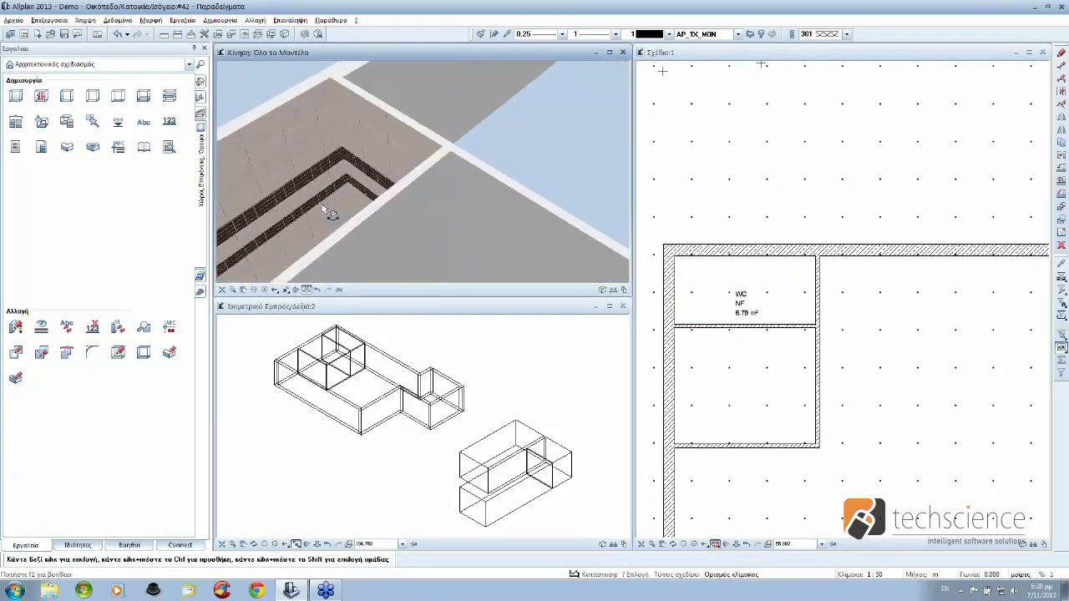
pyautogui.scroll(2, 331, 213)
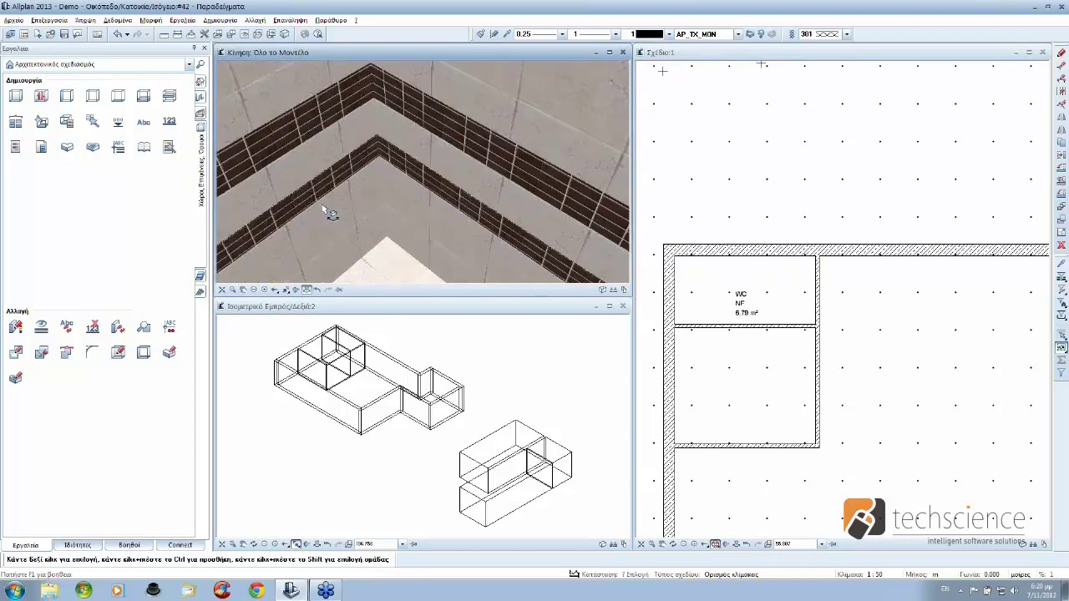
pyautogui.scroll(-2, 446, 191)
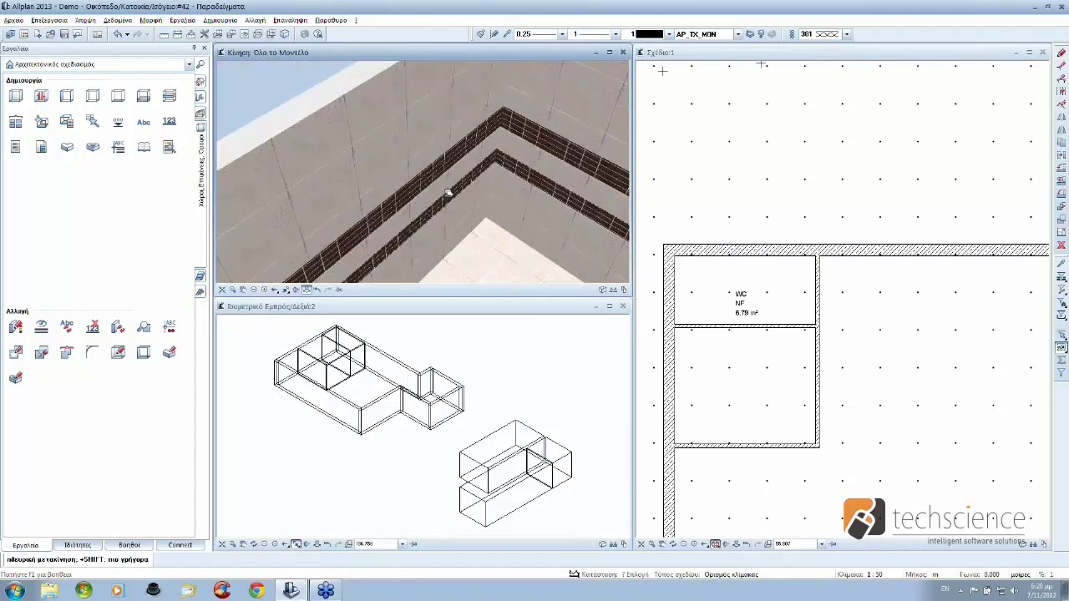
pyautogui.scroll(-2, 531, 222)
pyautogui.scroll(-2, 526, 219)
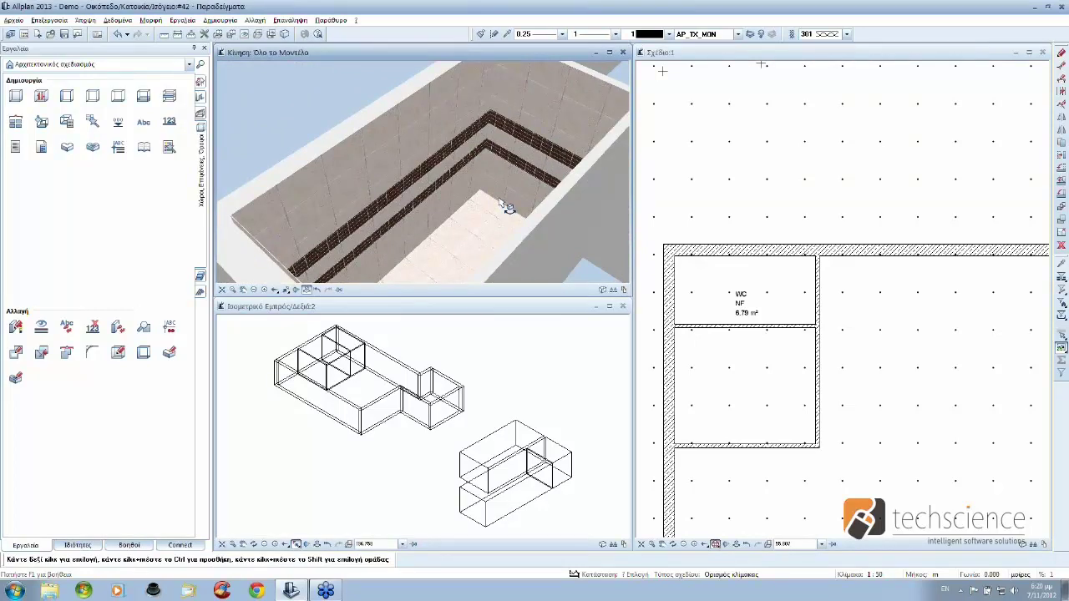
pyautogui.click(16, 97)
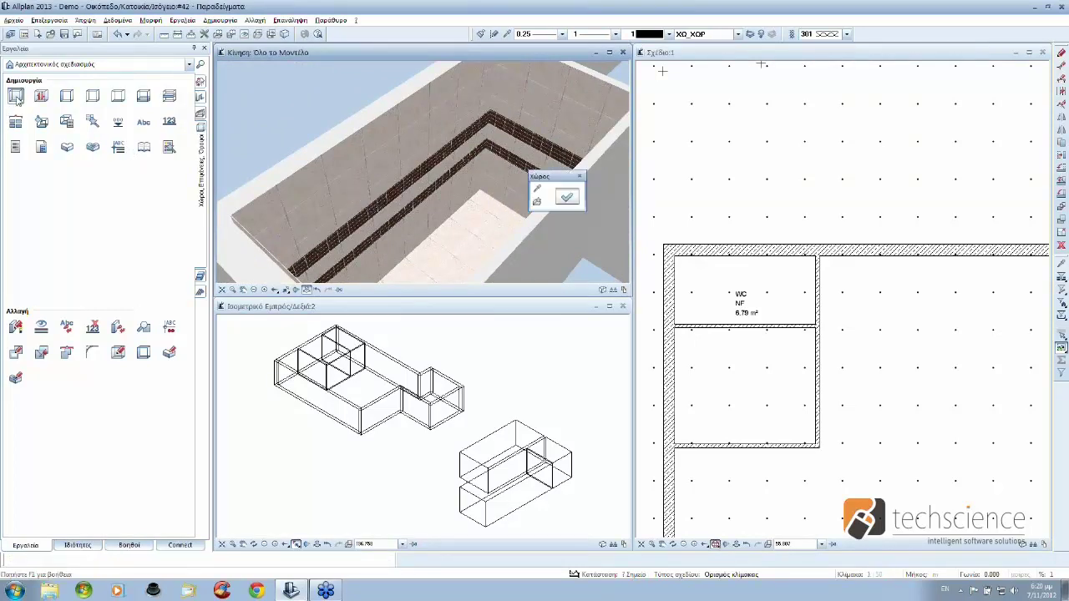
# Step: Place a room from template 'Γενικός χώρος πλακάκι-σοβάς' in the space below the WC
pyautogui.click(537, 202)
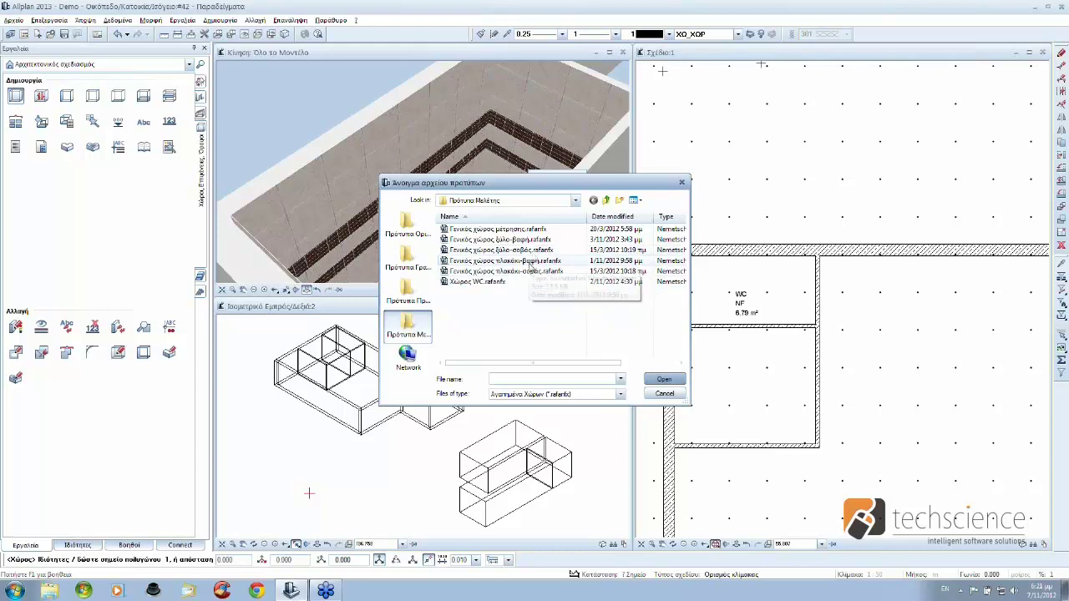
pyautogui.click(528, 273)
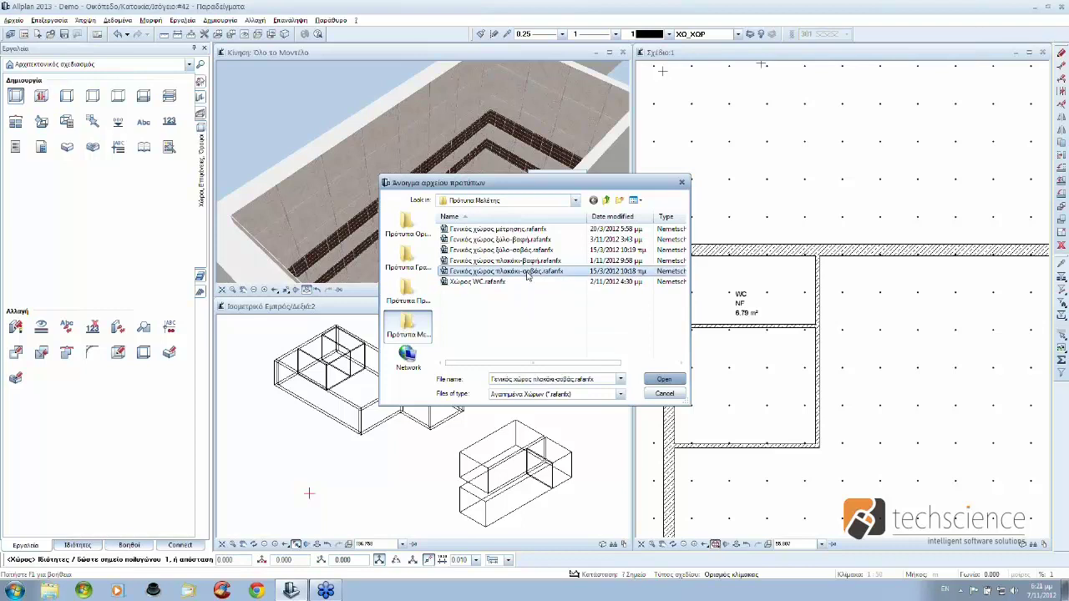
pyautogui.click(663, 380)
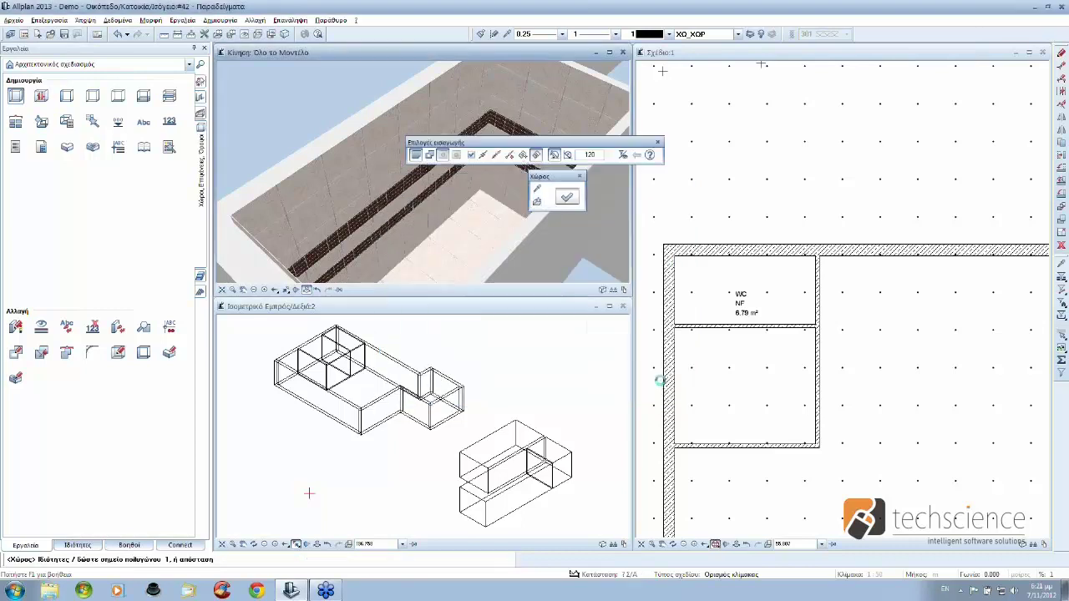
pyautogui.click(740, 387)
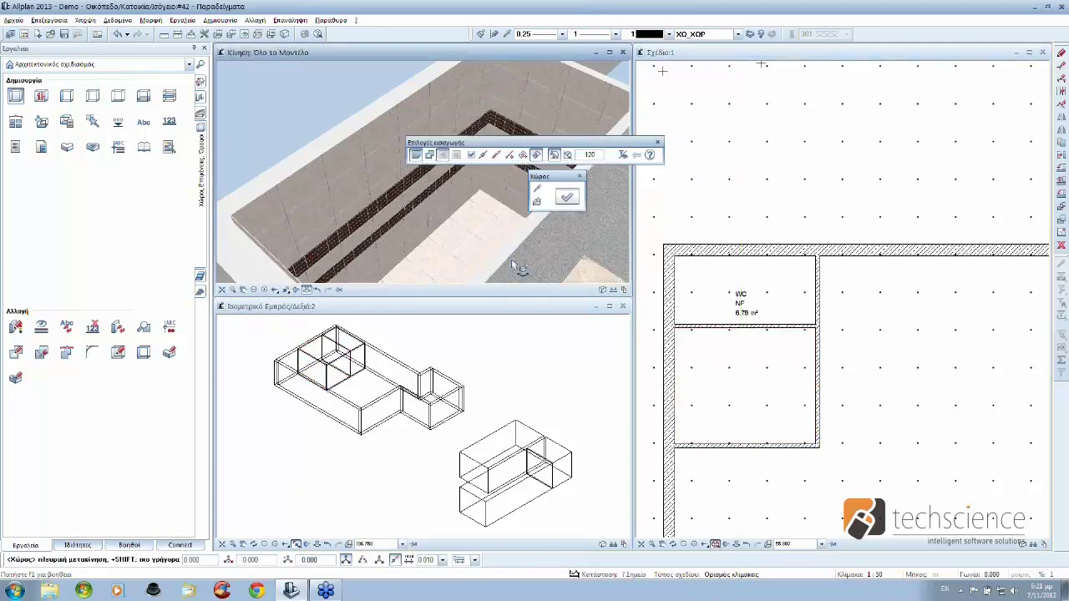
pyautogui.moveTo(518, 268)
pyautogui.mouseDown(button='middle')
pyautogui.moveTo(417, 201)
pyautogui.moveTo(426, 211)
pyautogui.mouseUp(button='middle')
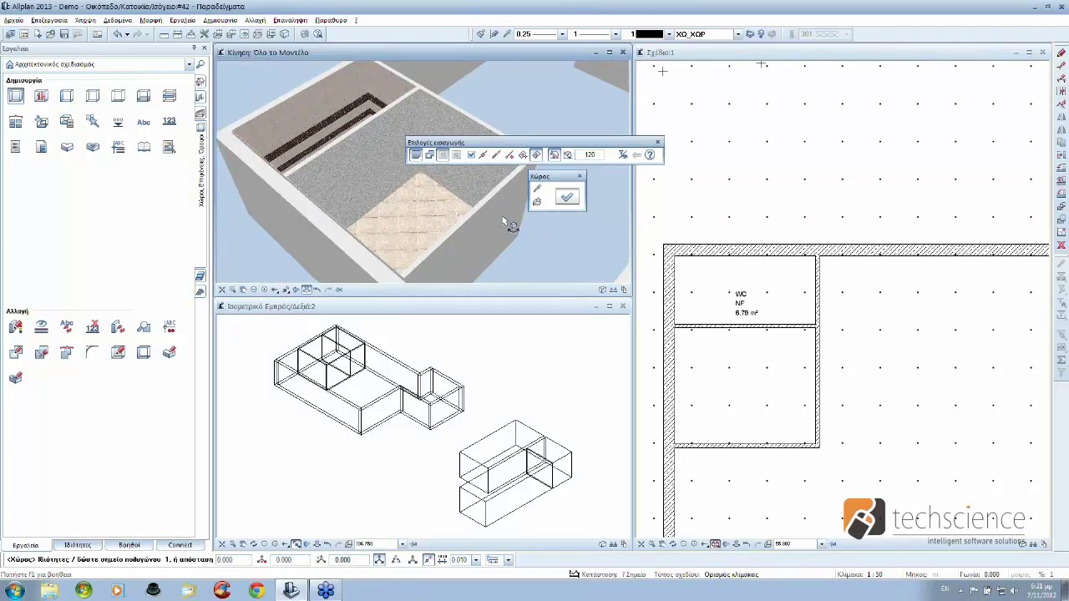
pyautogui.click(535, 201)
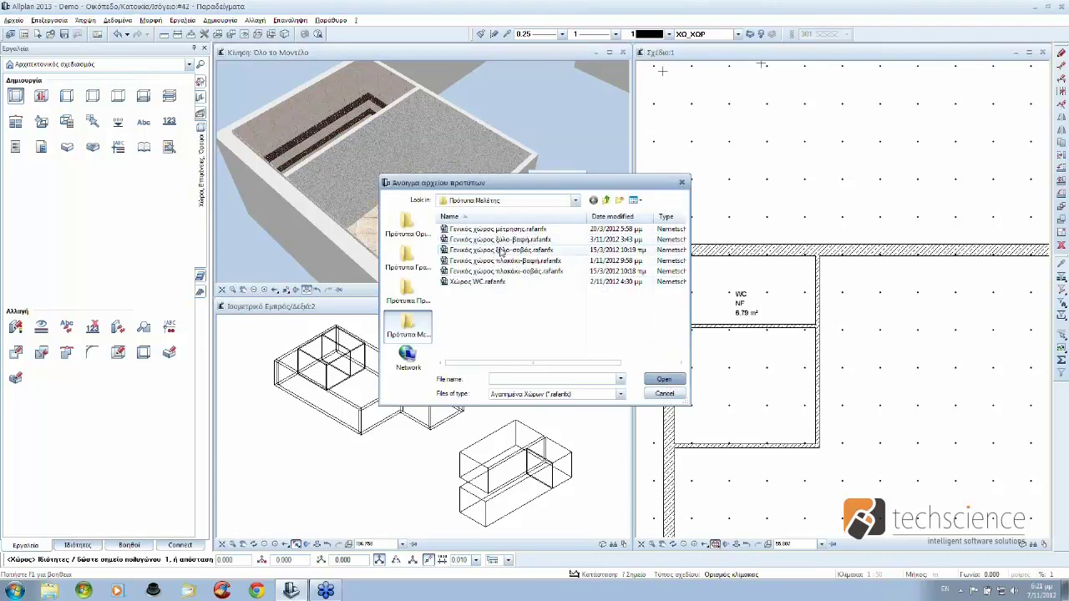
# Step: Place a room from template 'Γενικός χώρος ξύλο-βαφή' in the large L-shaped space
pyautogui.click(499, 239)
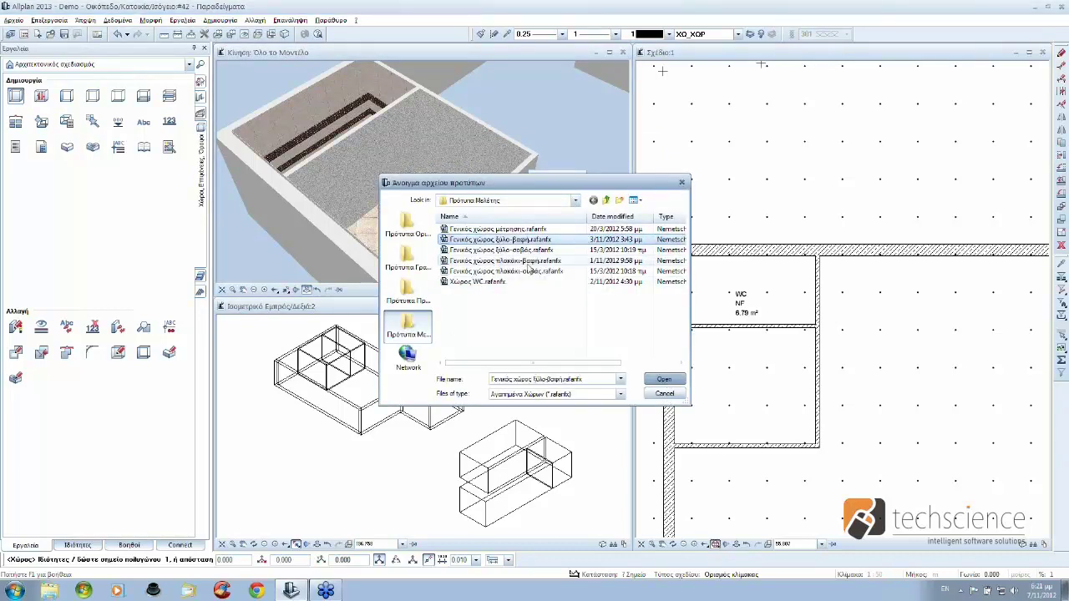
pyautogui.click(663, 380)
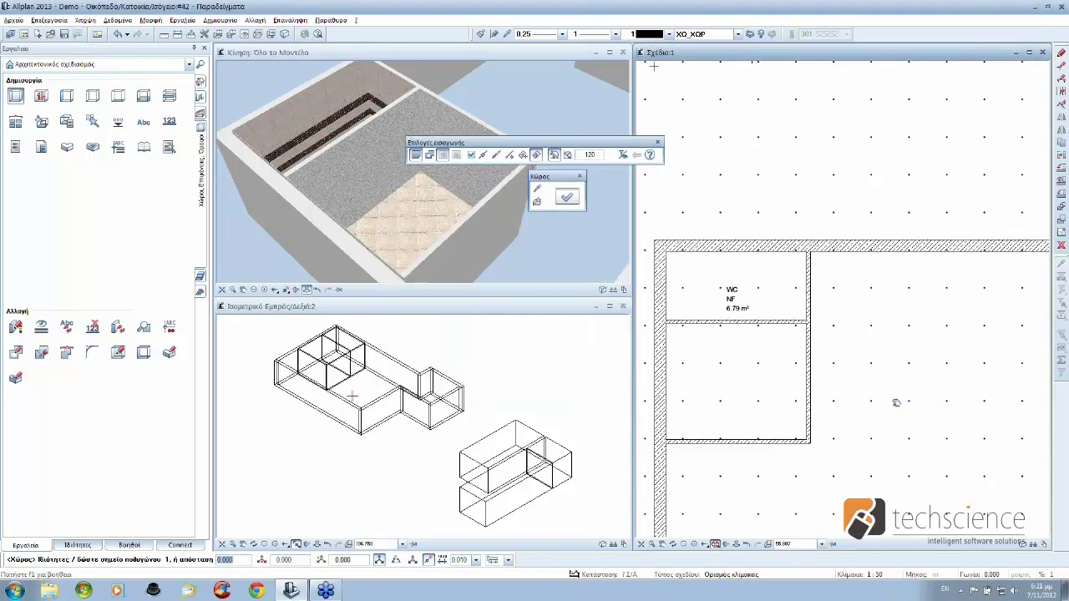
pyautogui.moveTo(896, 402); pyautogui.dragTo(859, 365, button='middle')
pyautogui.click(860, 365)
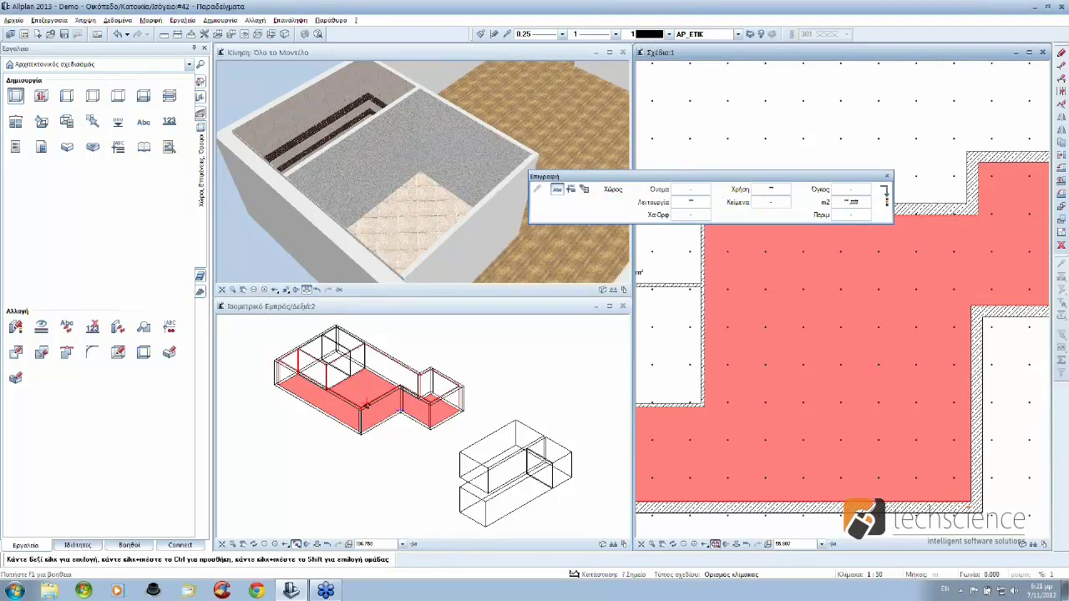
pyautogui.press('Escape')
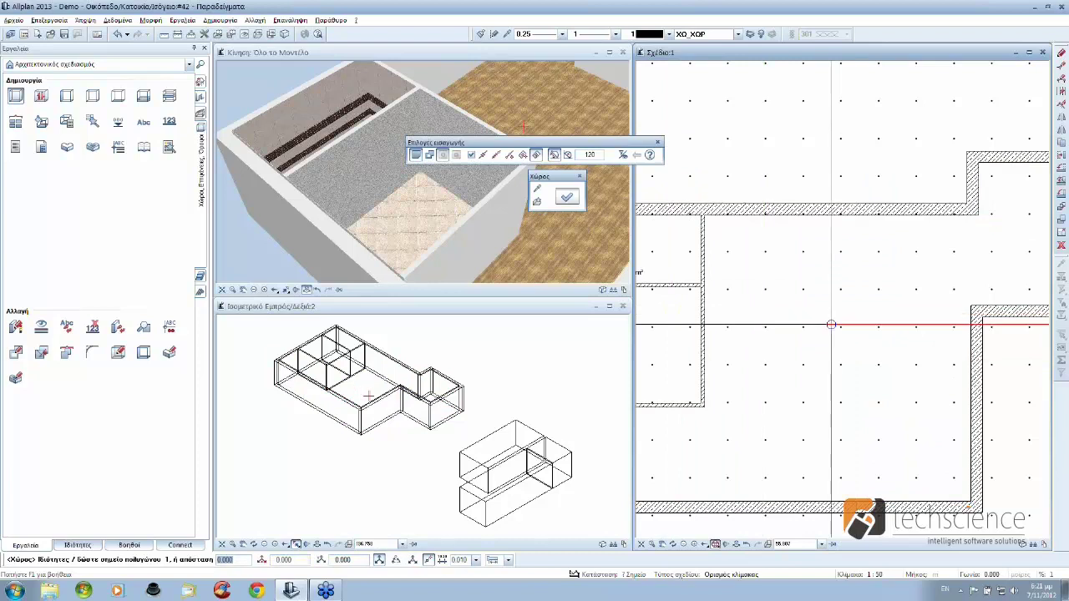
pyautogui.moveTo(537, 215)
pyautogui.keyDown('shift'); pyautogui.mouseDown(button='middle')
pyautogui.moveTo(500, 214)
pyautogui.moveTo(480, 241)
pyautogui.mouseUp(button='middle'); pyautogui.keyUp('shift')
pyautogui.scroll(-3, 499, 214)
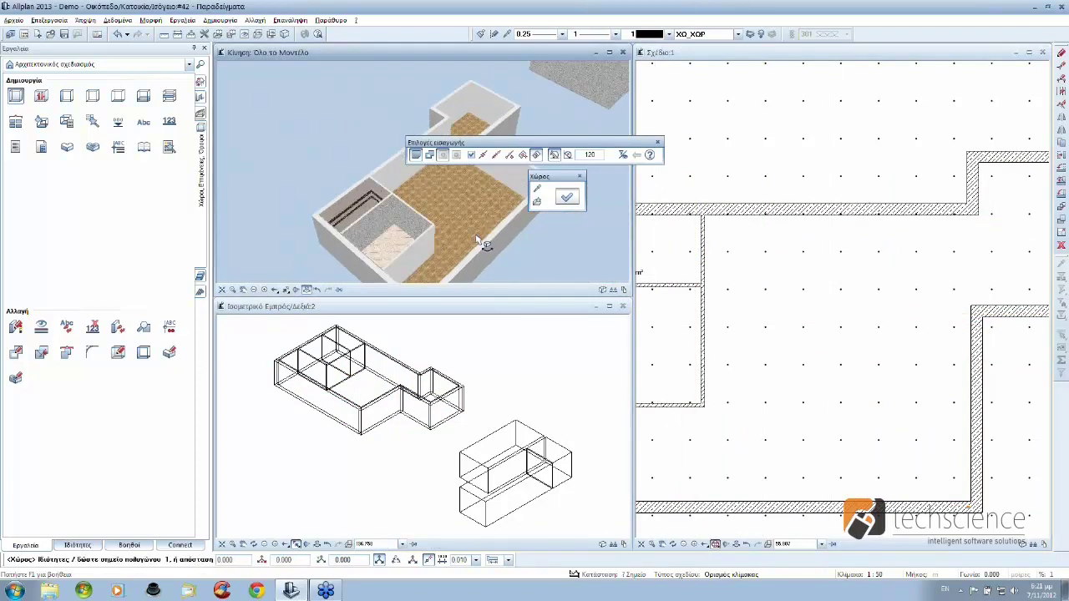
pyautogui.press('Escape')
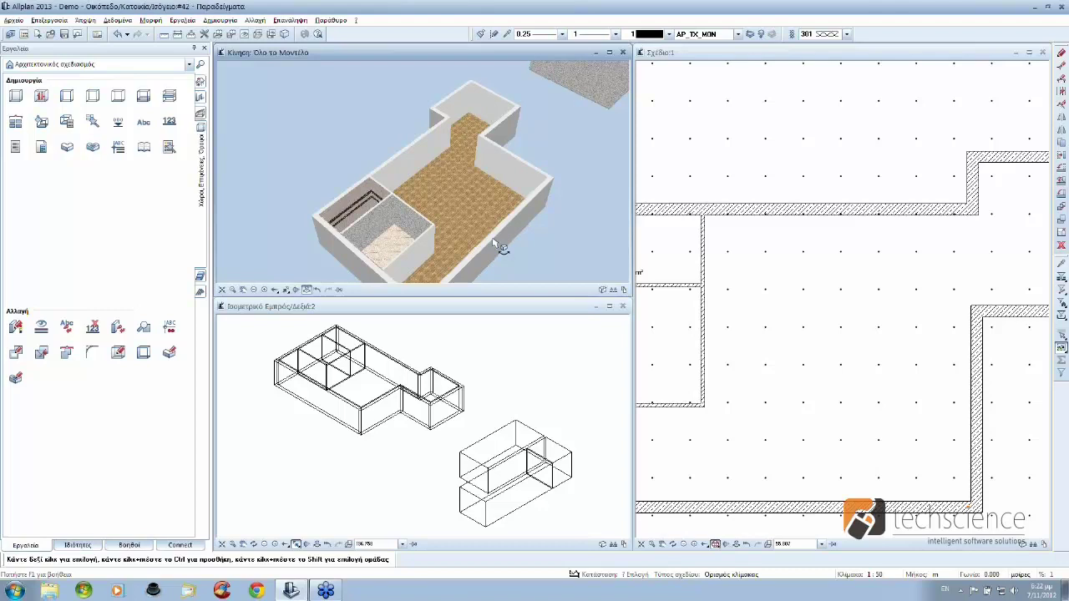
pyautogui.moveTo(489, 222)
pyautogui.mouseDown()
pyautogui.moveTo(511, 274)
pyautogui.moveTo(520, 246)
pyautogui.moveTo(554, 234)
pyautogui.moveTo(573, 246)
pyautogui.moveTo(523, 227)
pyautogui.moveTo(466, 266)
pyautogui.mouseUp()
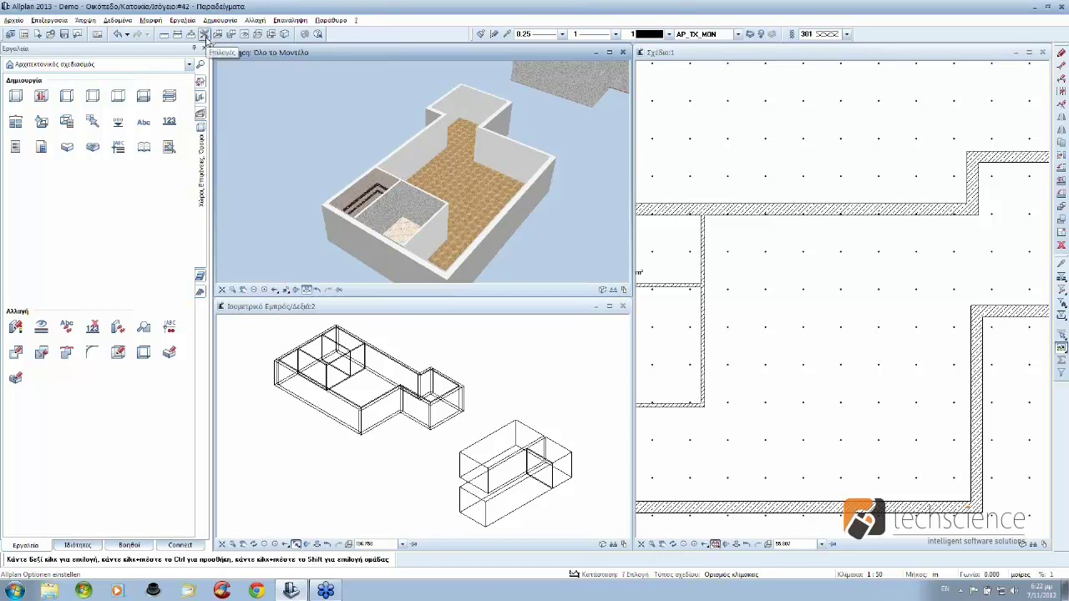
pyautogui.click(204, 34)
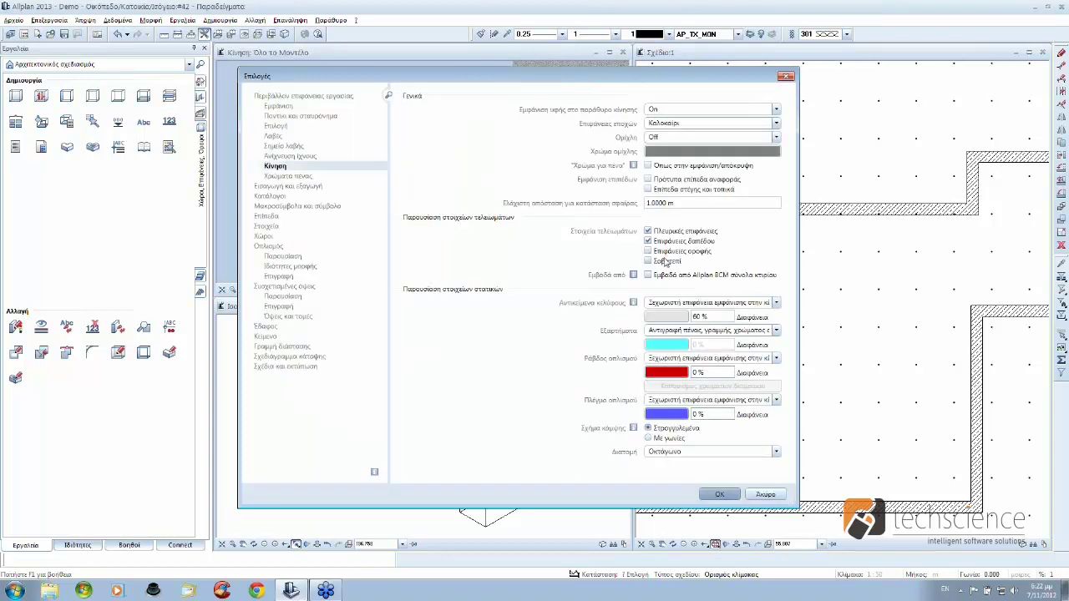
pyautogui.click(647, 251)
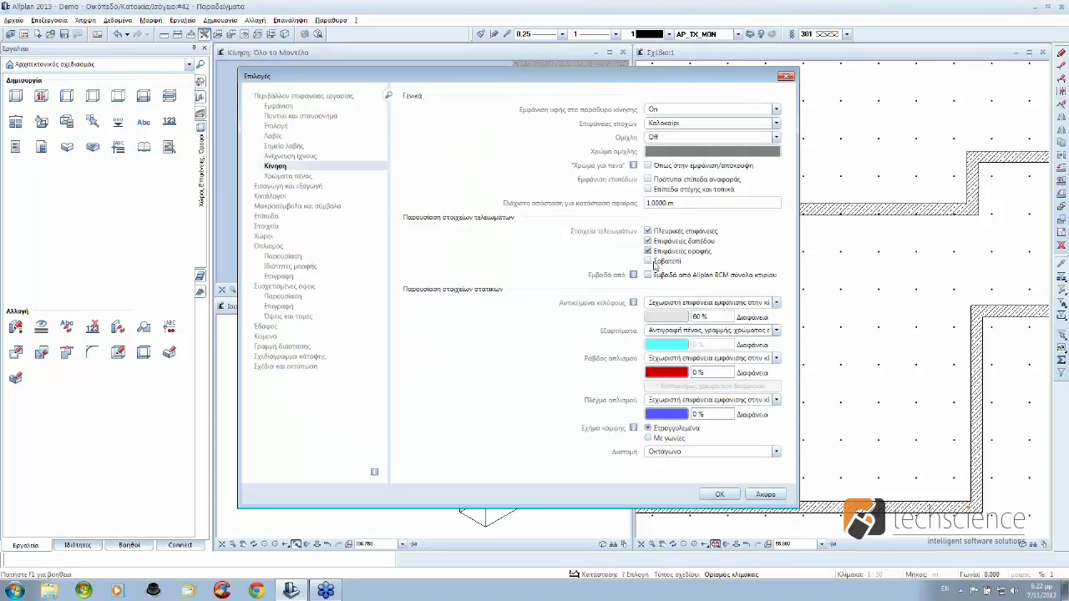
pyautogui.click(719, 494)
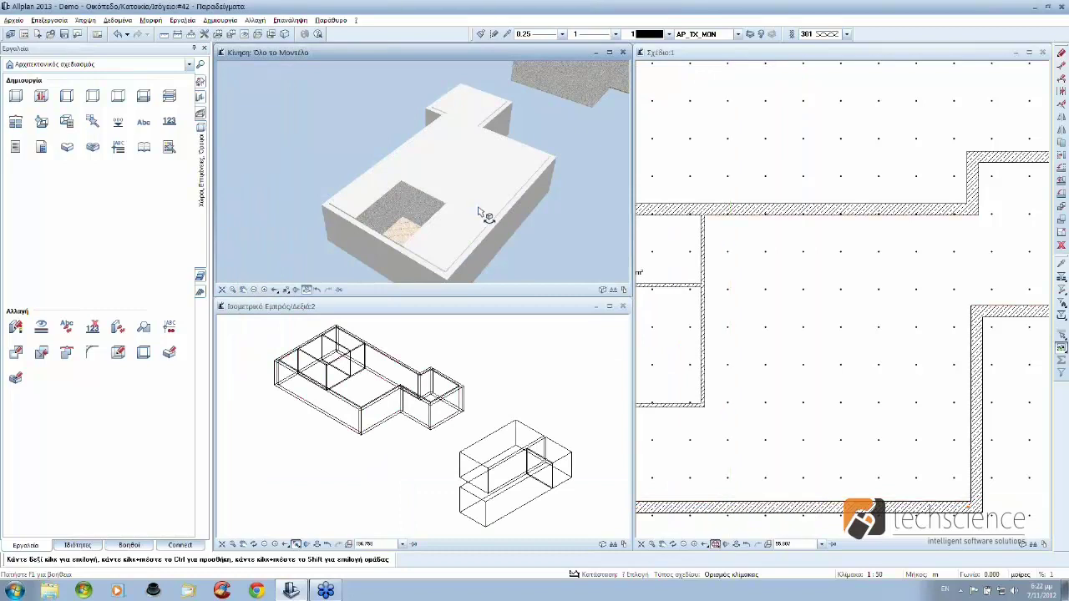
pyautogui.click(203, 33)
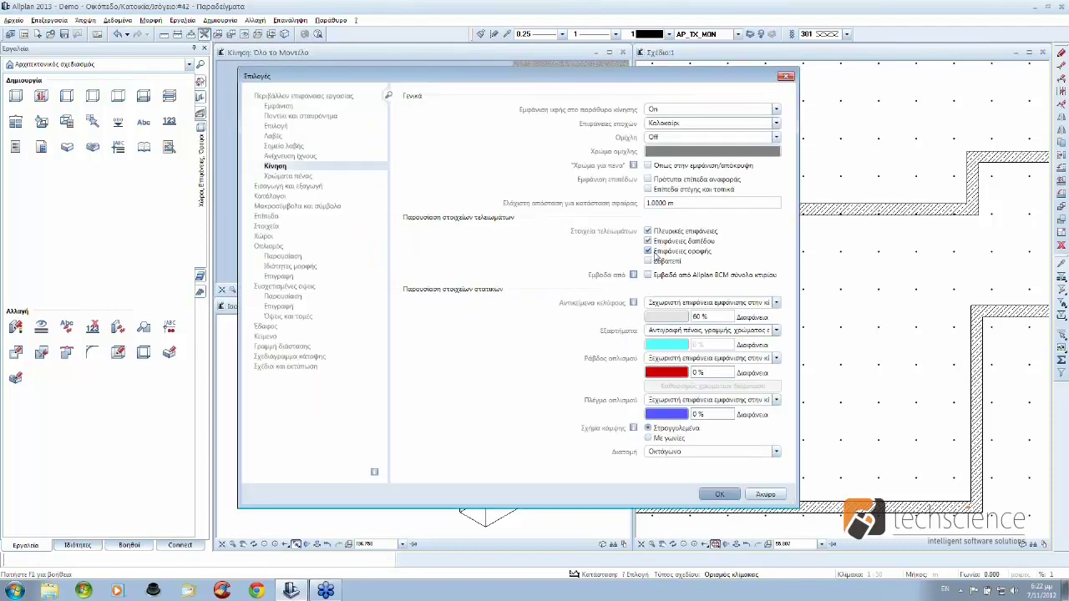
pyautogui.click(648, 251)
pyautogui.click(719, 494)
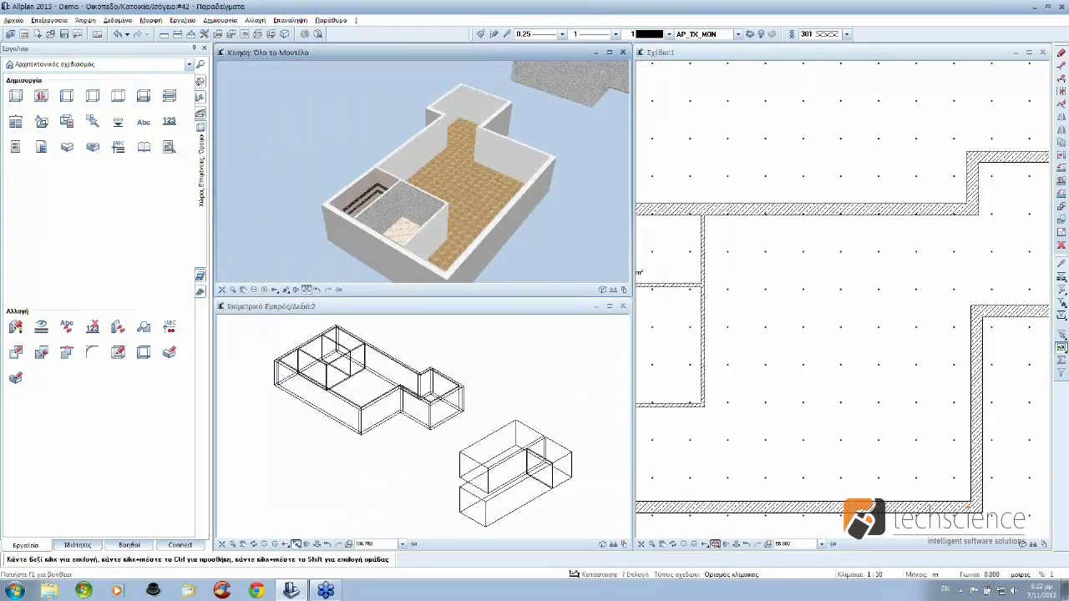
pyautogui.scroll(-1, 674, 270)
pyautogui.scroll(-2, 674, 270)
pyautogui.scroll(-2, 739, 297)
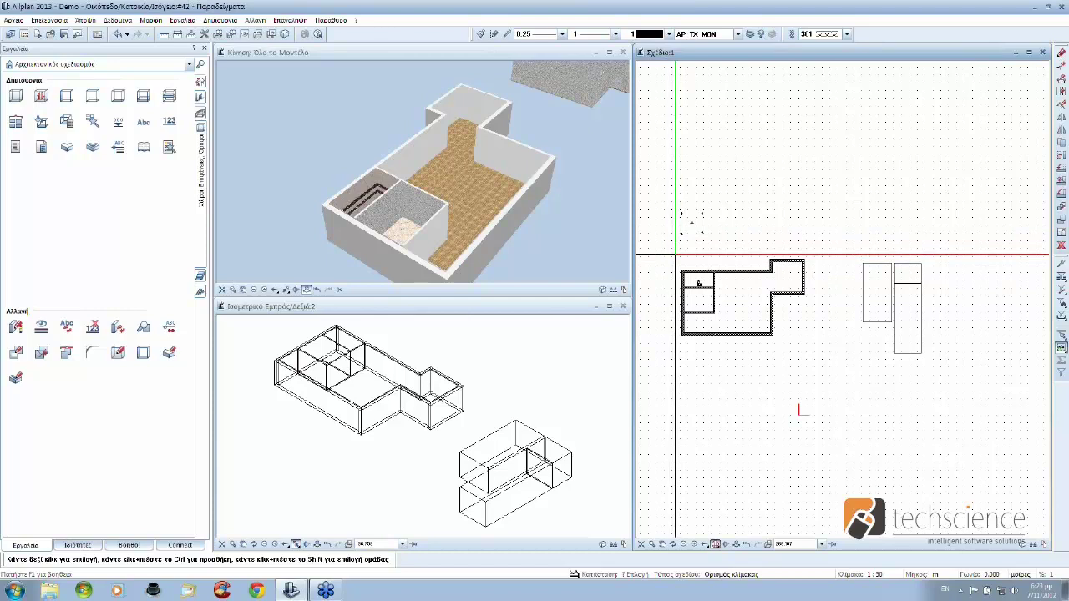
# Step: Select the large room in the plan, then clear the selection
pyautogui.scroll(2, 727, 299)
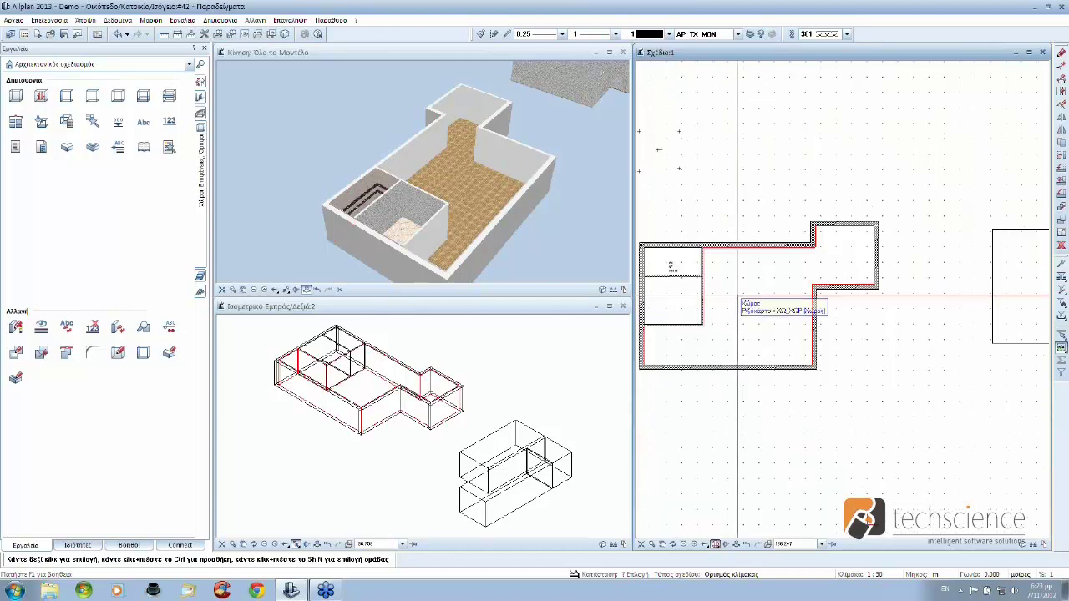
pyautogui.click(738, 296)
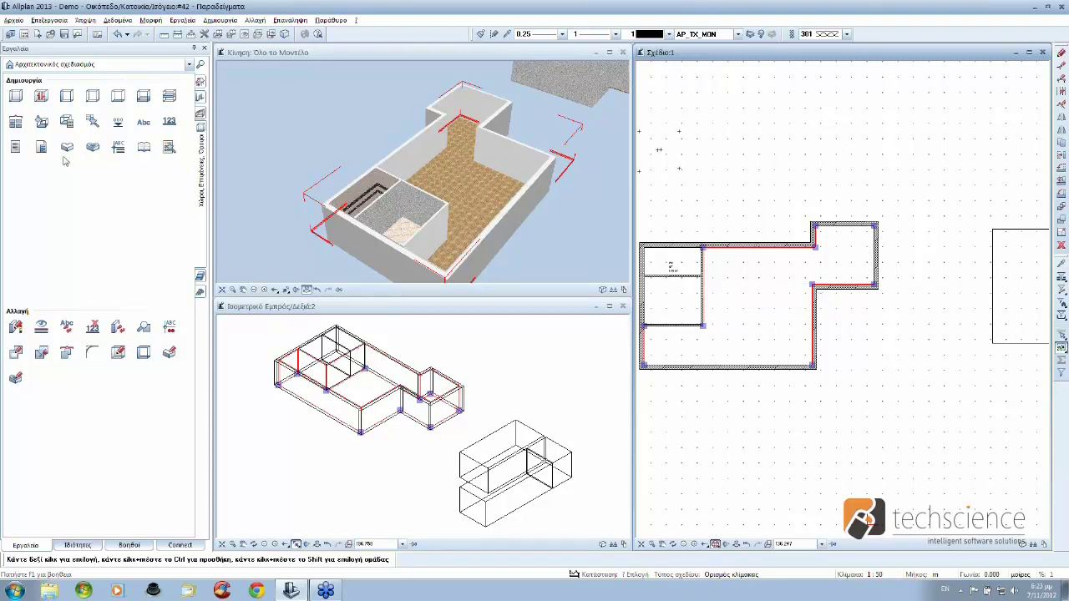
pyautogui.press('Escape')
# Step: Choose the report layout 'Χώρος, εμβαδό βάσης.rdlc' from grc > Χώροι, επιφάνειες, όριοι > Χώροι
pyautogui.click(15, 147)
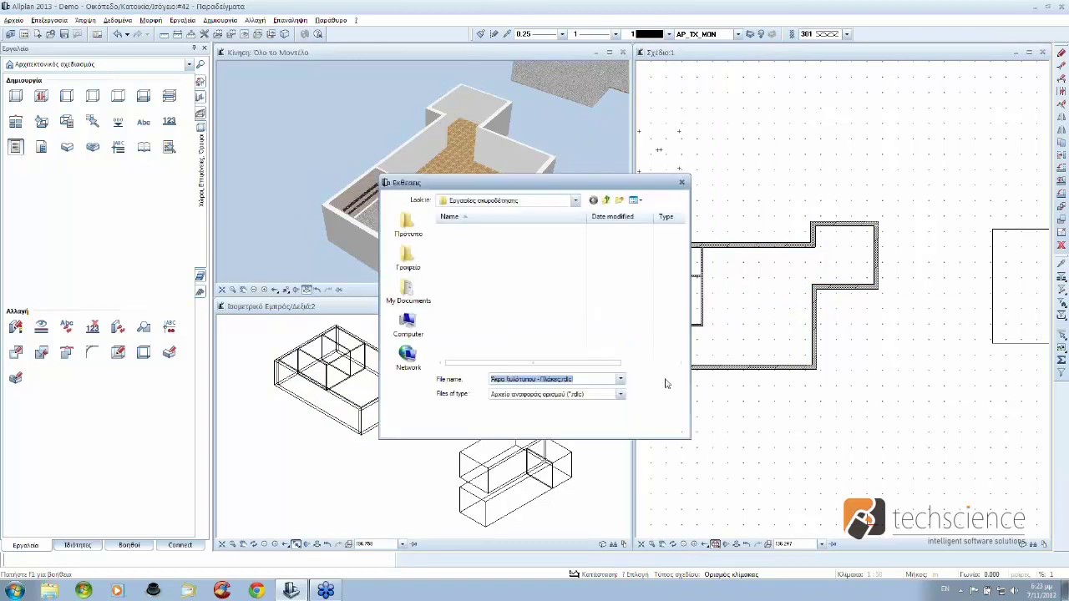
pyautogui.click(607, 201)
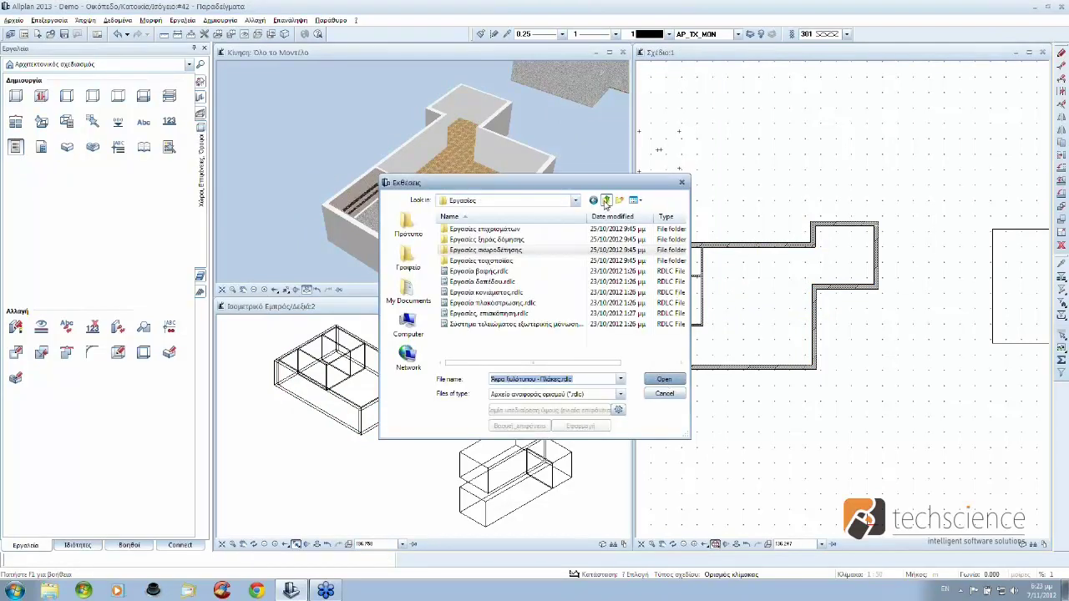
pyautogui.click(606, 200)
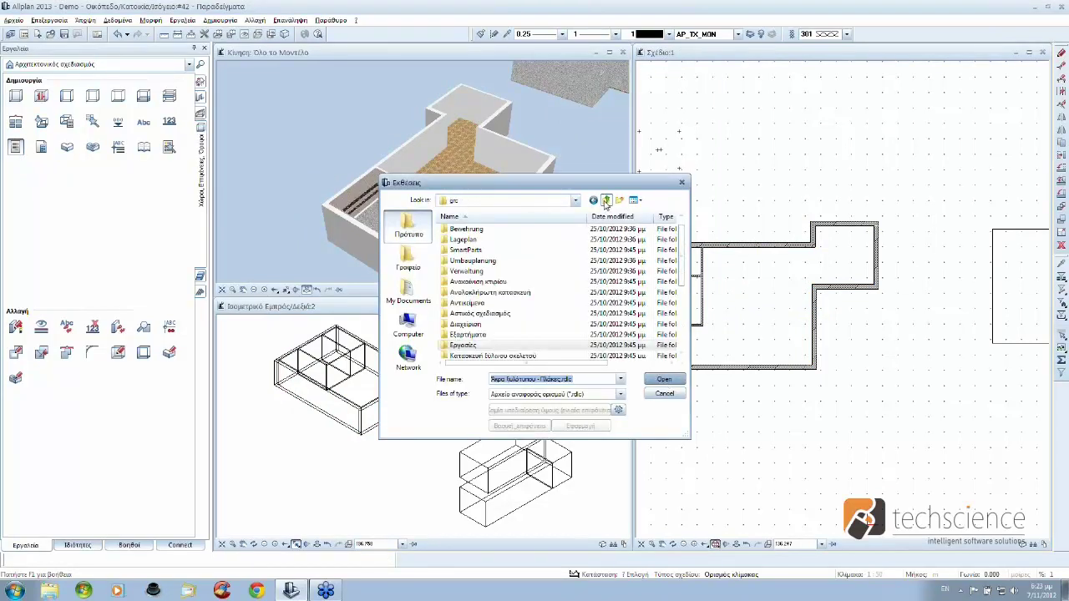
pyautogui.moveTo(682, 259); pyautogui.dragTo(683, 327)
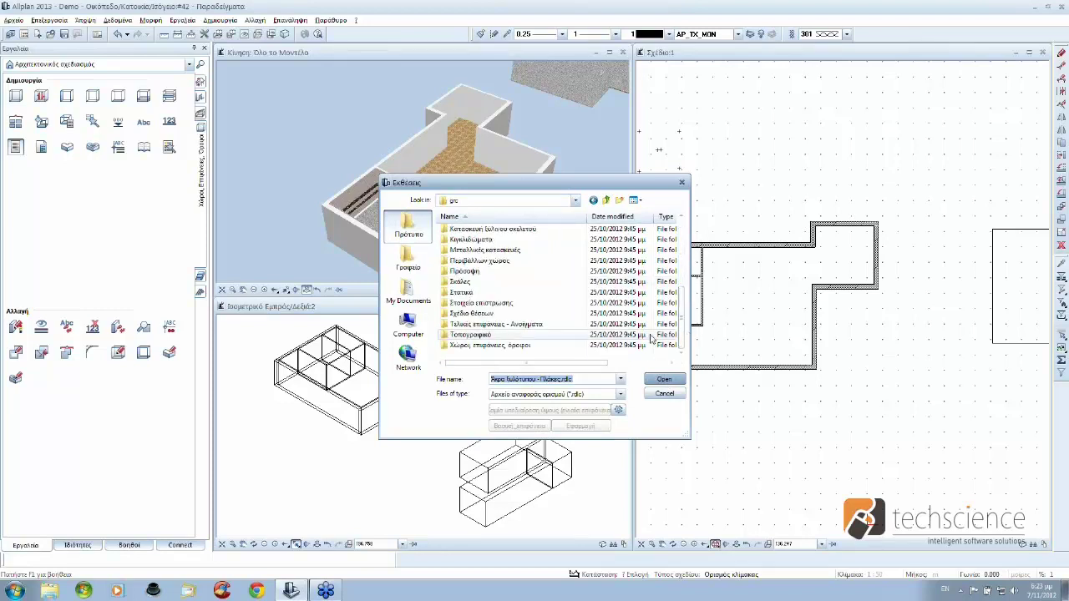
pyautogui.doubleClick(527, 349)
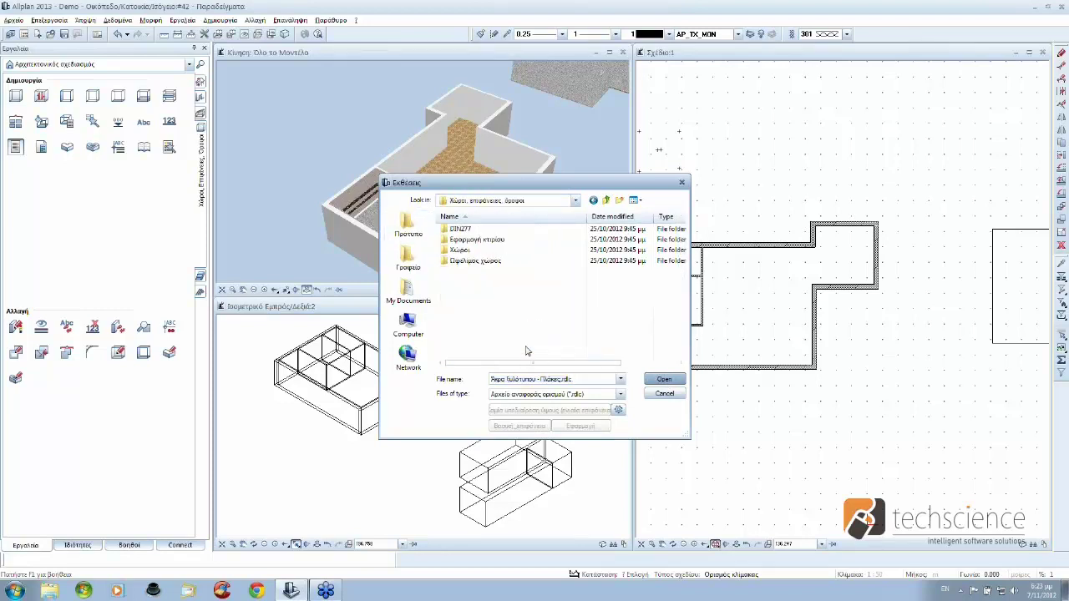
pyautogui.doubleClick(485, 254)
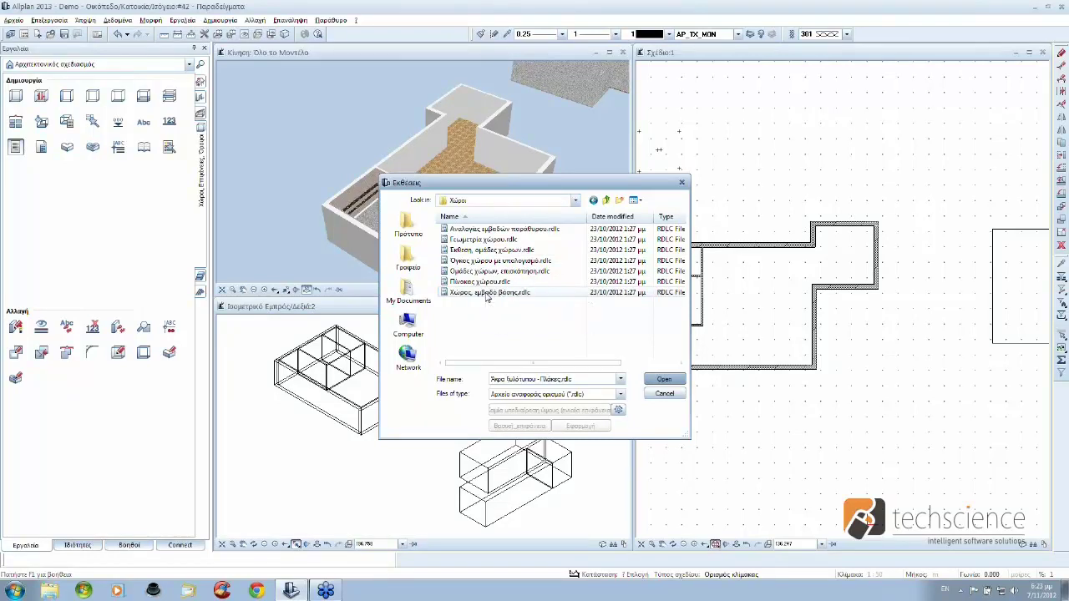
pyautogui.click(488, 294)
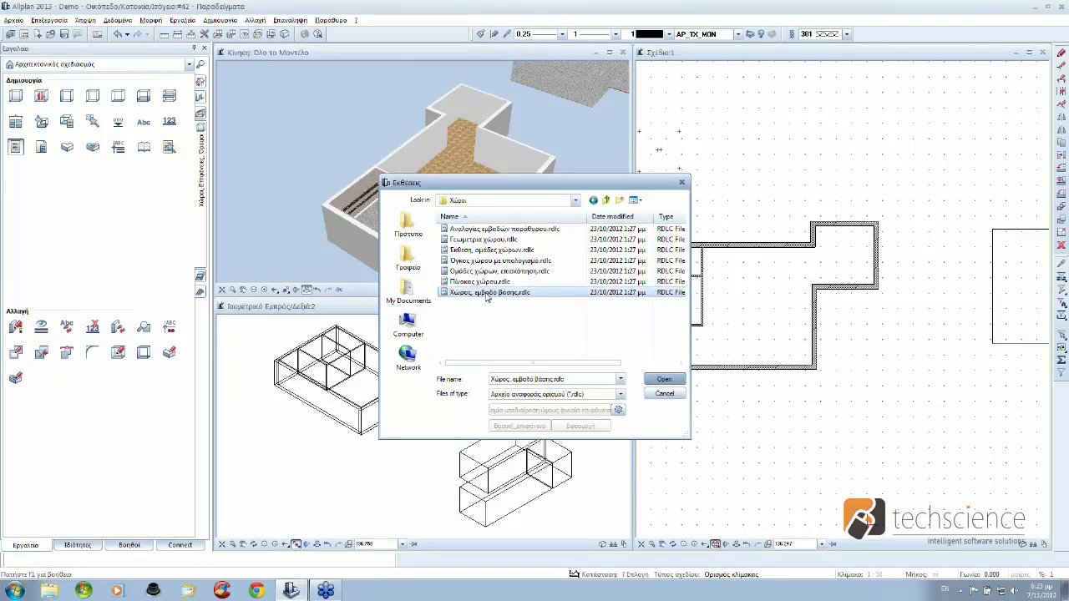
pyautogui.click(664, 379)
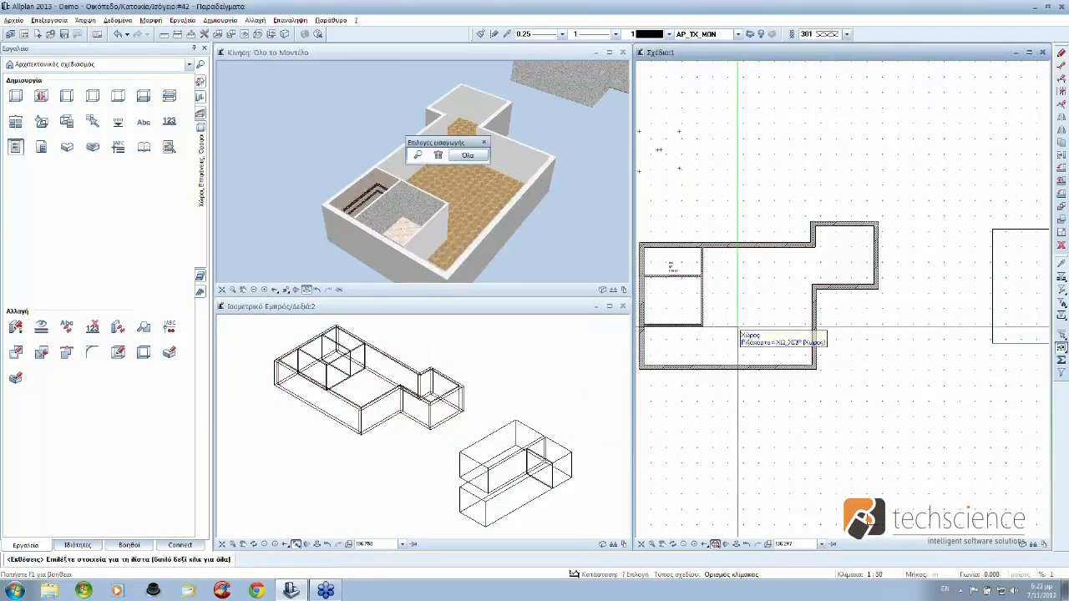
# Step: Generate the report for all elements, listing four rooms totalling 78.17 m²
pyautogui.click(668, 368)
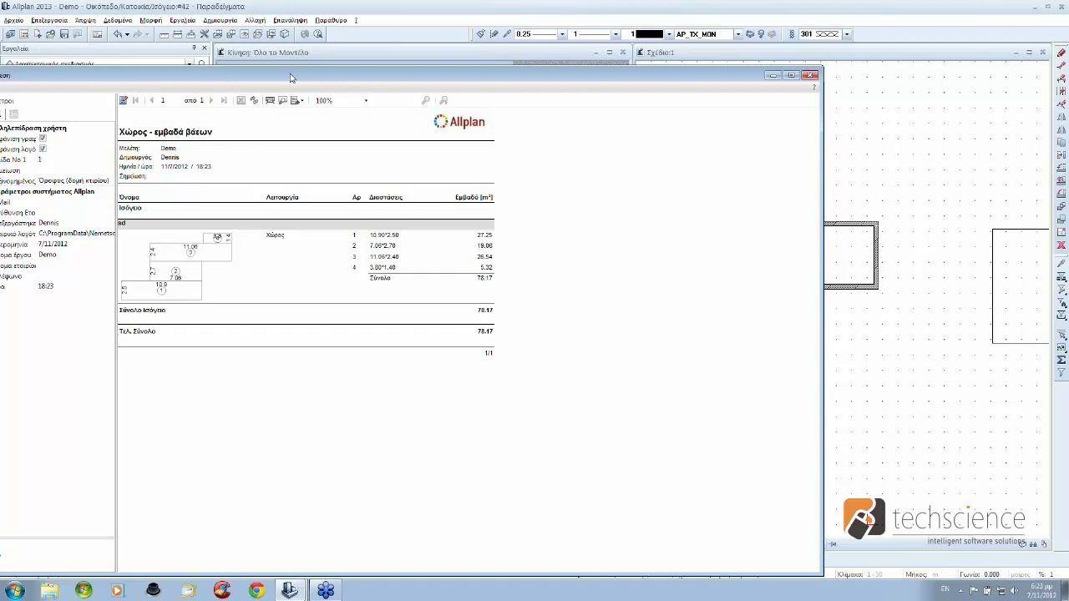
pyautogui.moveTo(291, 77); pyautogui.dragTo(487, 73)
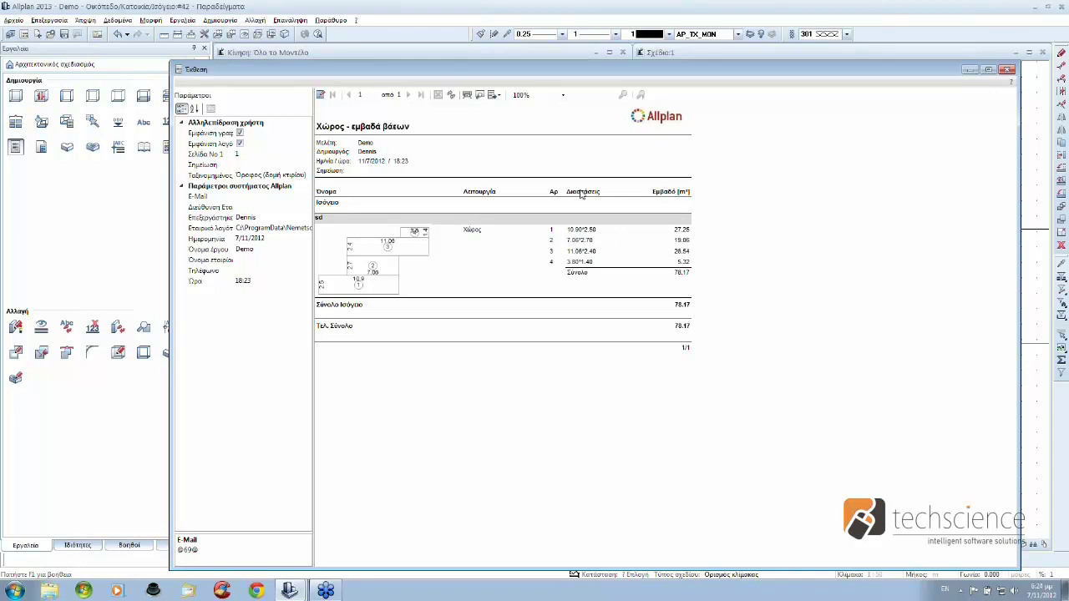
pyautogui.click(494, 94)
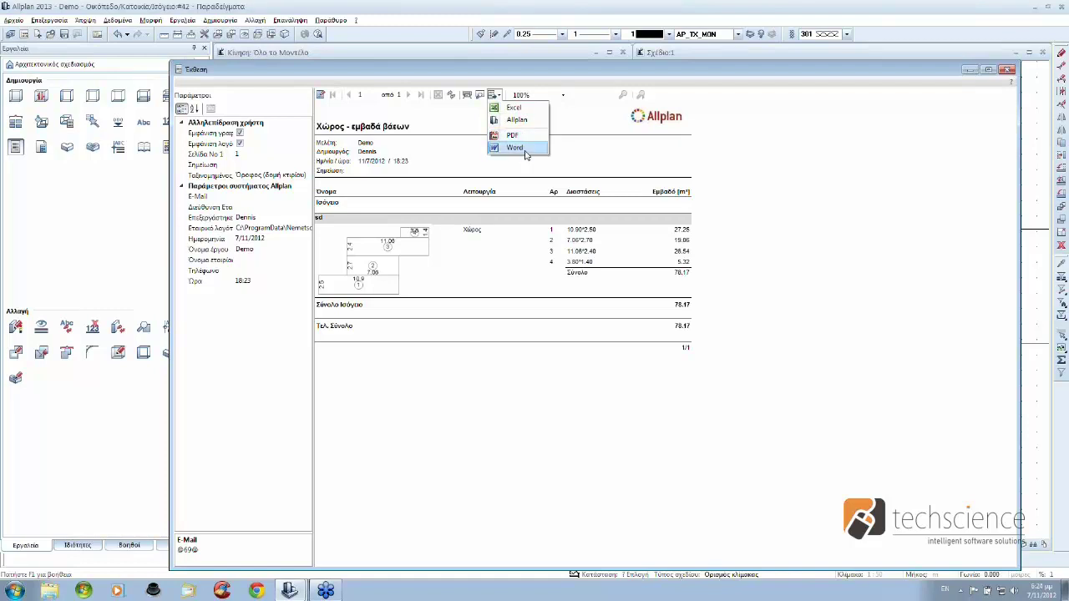
# Step: Export the room-area report as an Allplan drawing
pyautogui.click(321, 106)
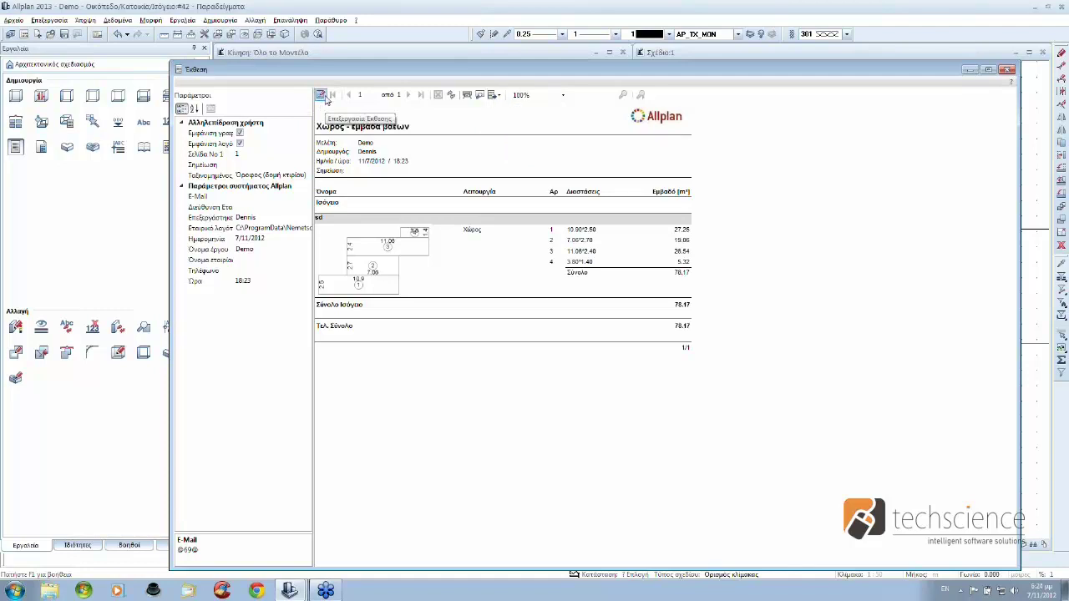
pyautogui.click(492, 95)
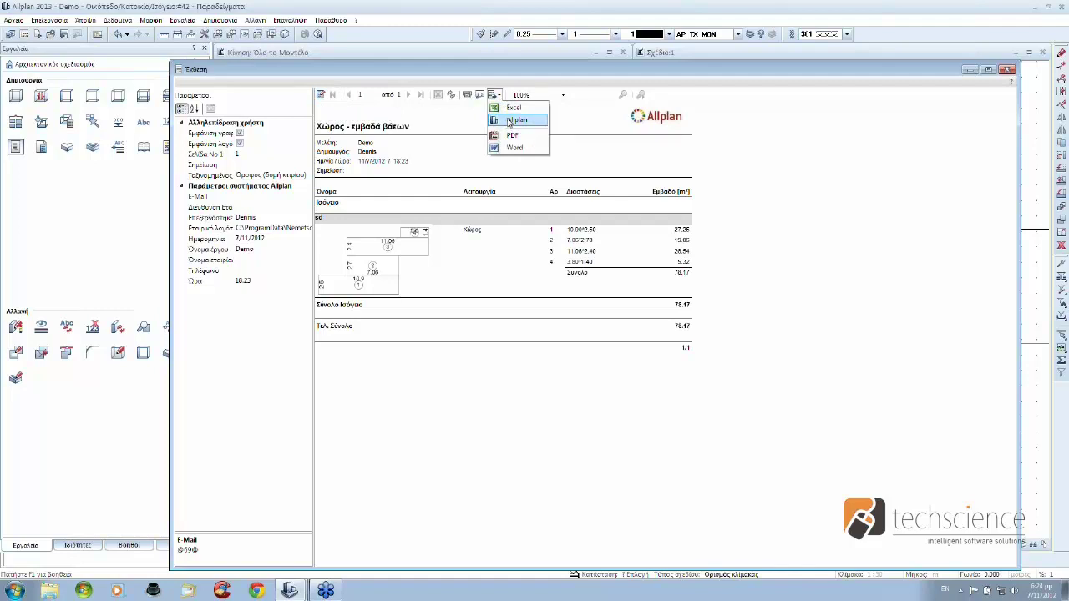
pyautogui.click(509, 121)
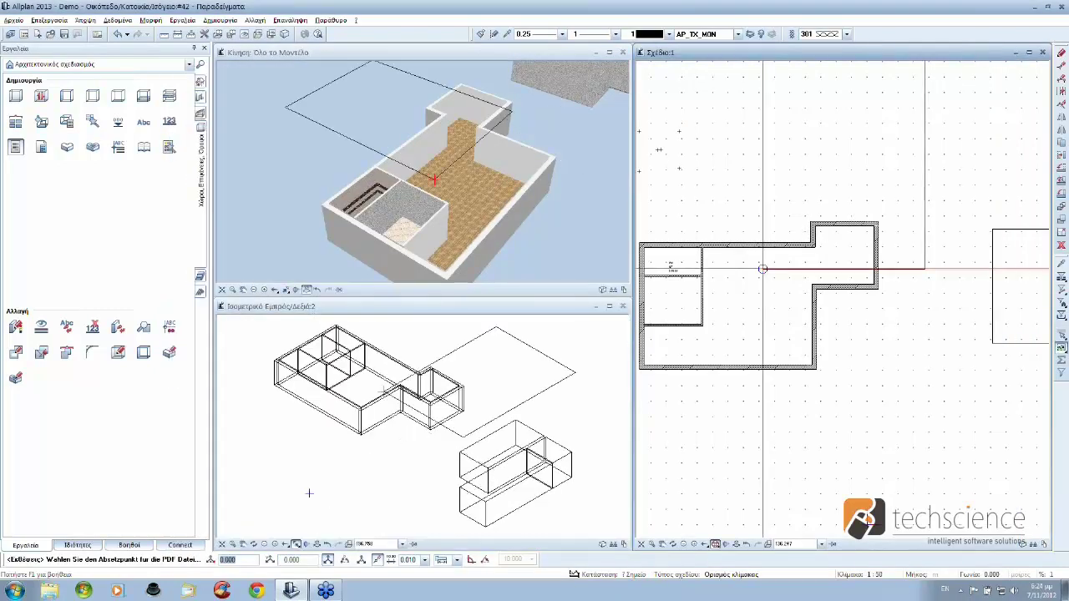
# Step: Place the imported room-area report in free space above the building
pyautogui.moveTo(792, 262); pyautogui.dragTo(664, 370, button='middle')
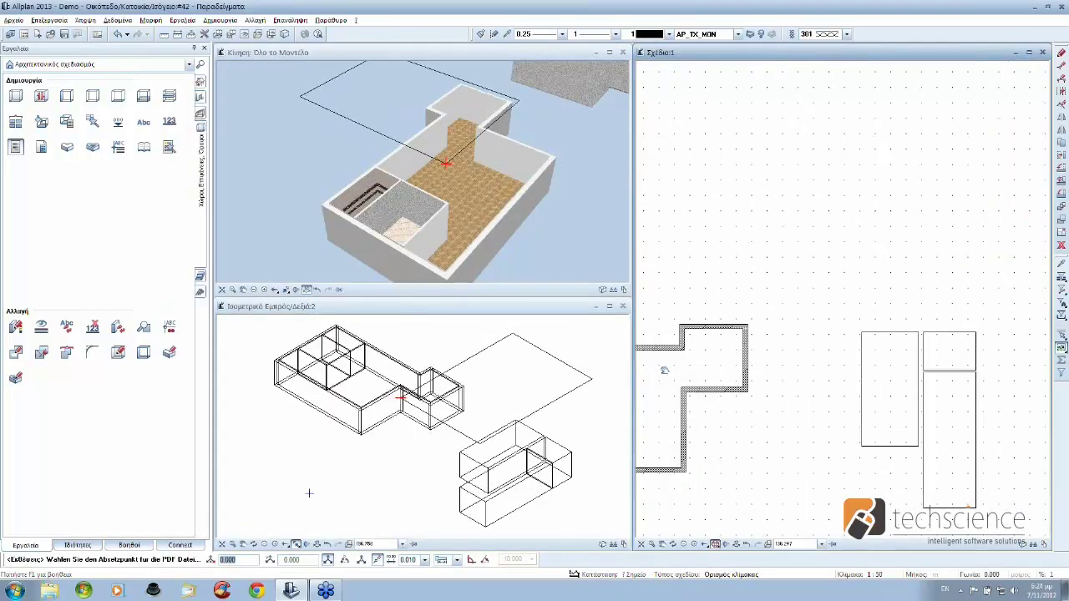
pyautogui.click(712, 287)
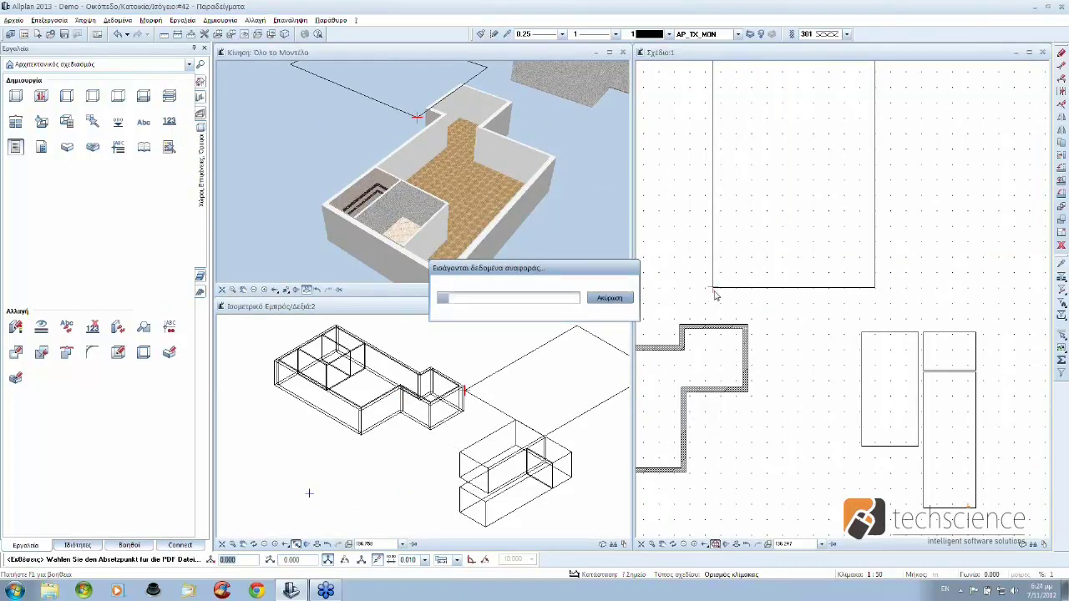
pyautogui.scroll(1, 820, 150)
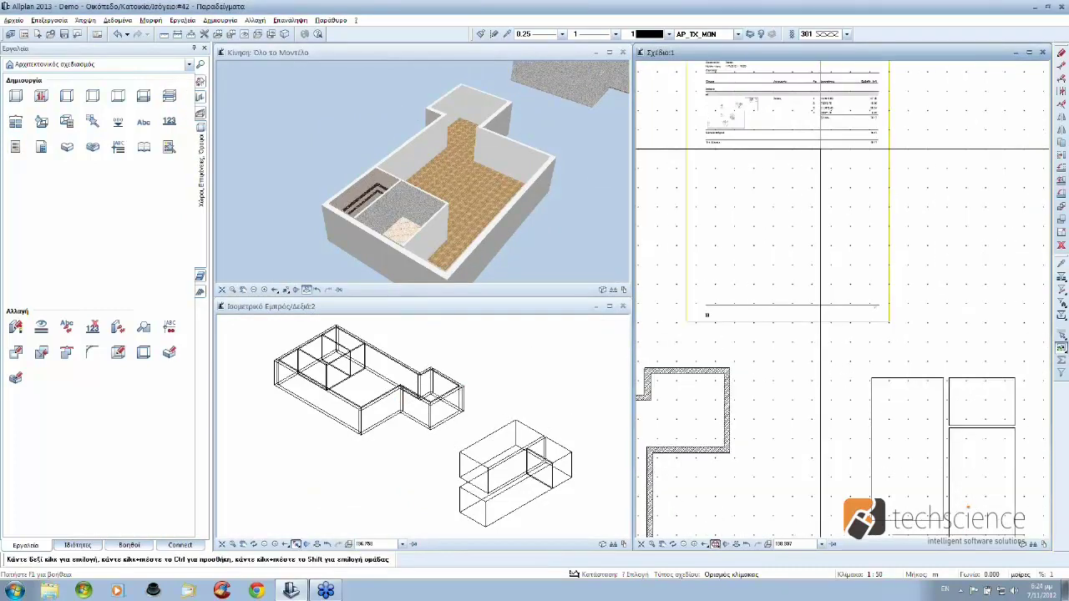
pyautogui.scroll(2, 820, 150)
pyautogui.scroll(2, 819, 218)
pyautogui.scroll(2, 769, 164)
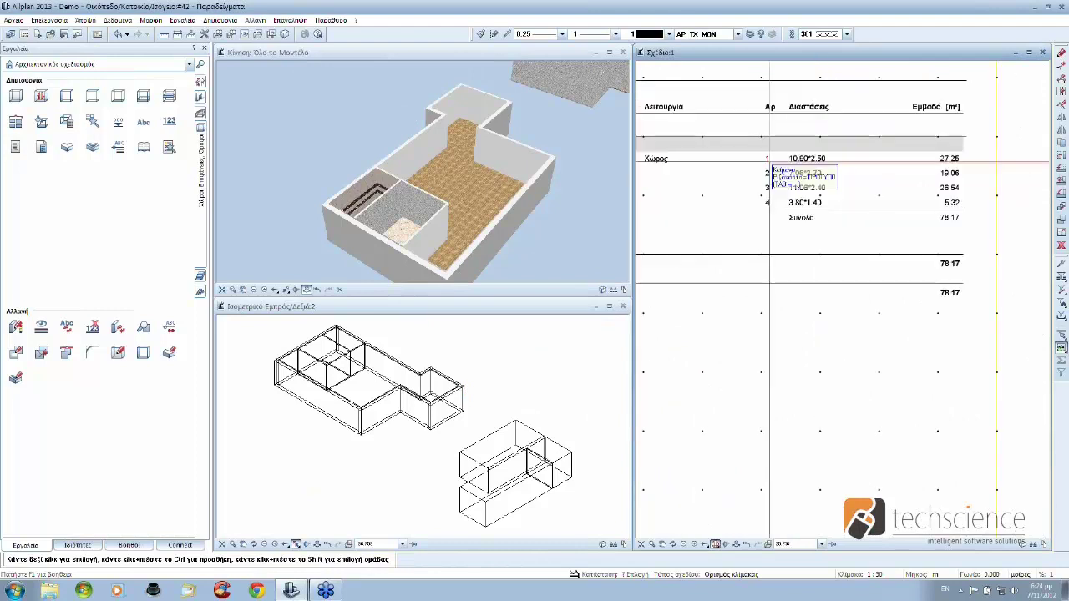
# Step: Move the table of room numbers, dimensions and areas to the left of and below the page
pyautogui.moveTo(762, 152); pyautogui.dragTo(976, 237)
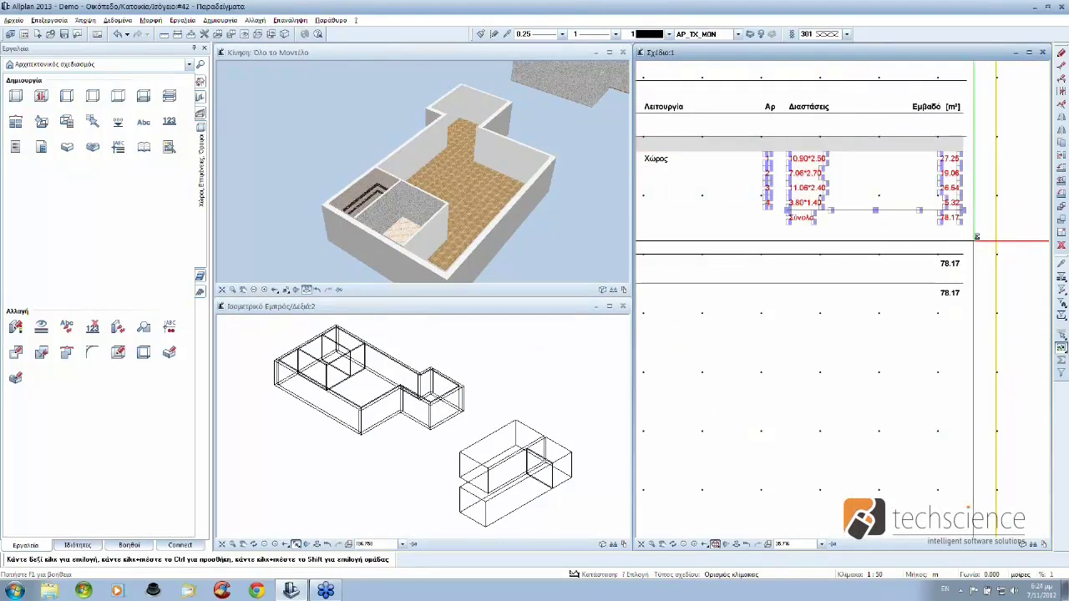
pyautogui.click(811, 208)
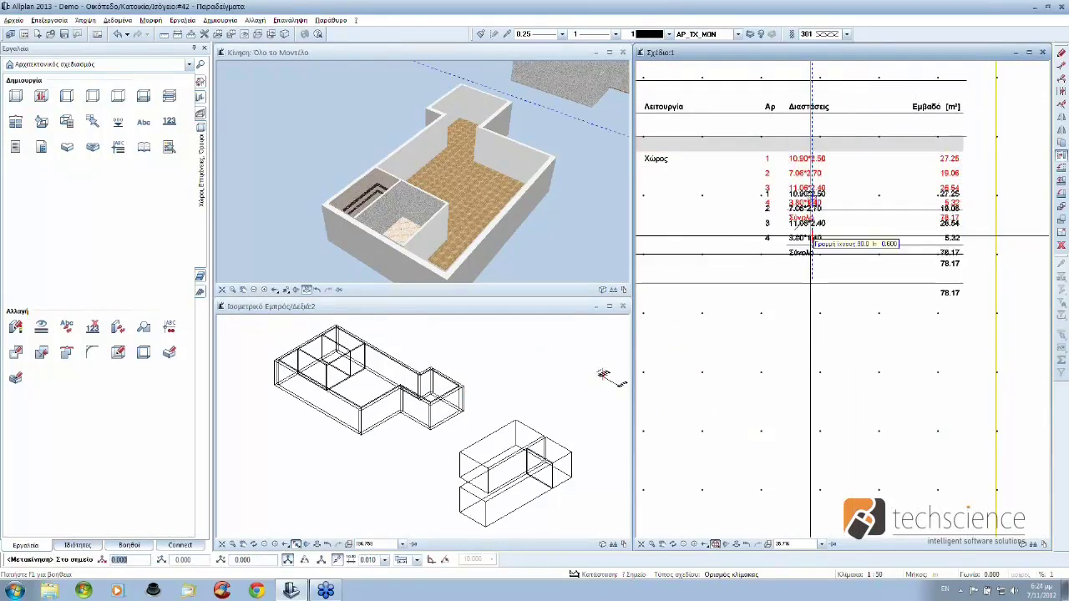
pyautogui.scroll(-1, 811, 243)
pyautogui.scroll(-2, 945, 246)
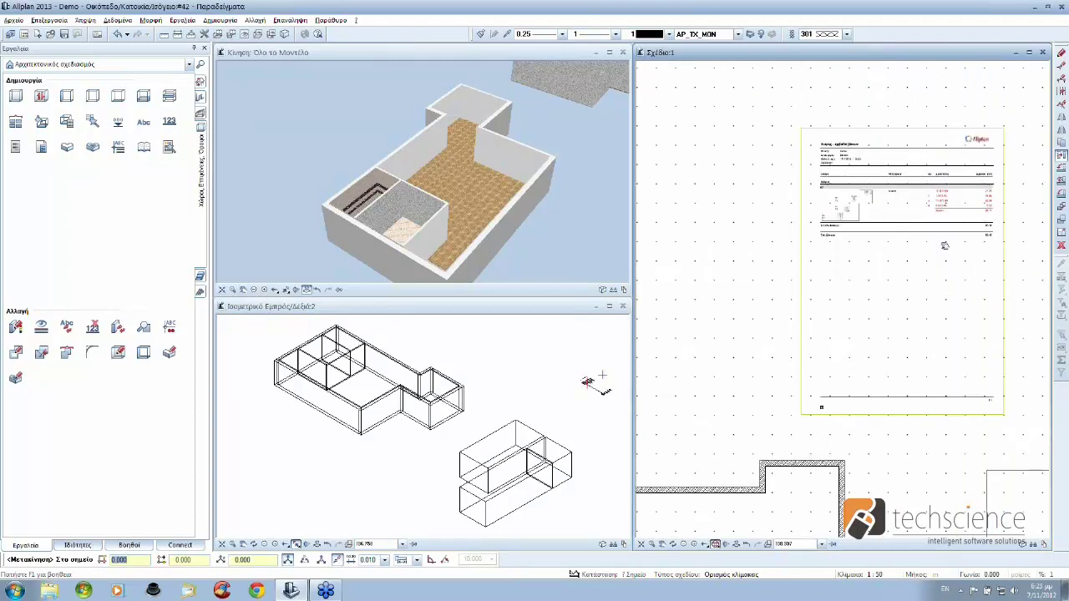
pyautogui.click(770, 434)
pyautogui.scroll(2, 839, 401)
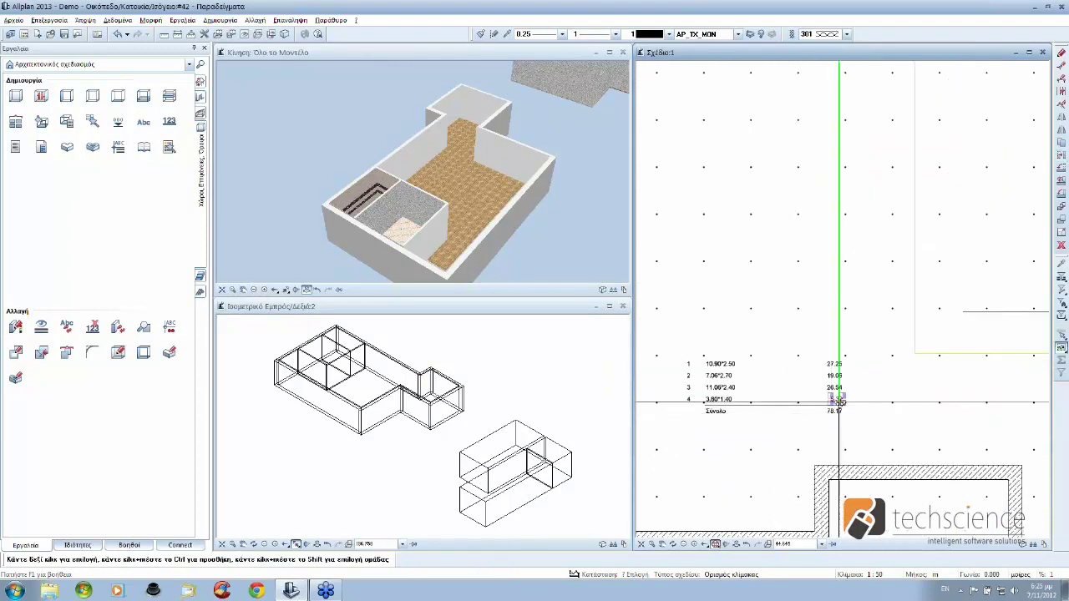
pyautogui.scroll(-1, 839, 400)
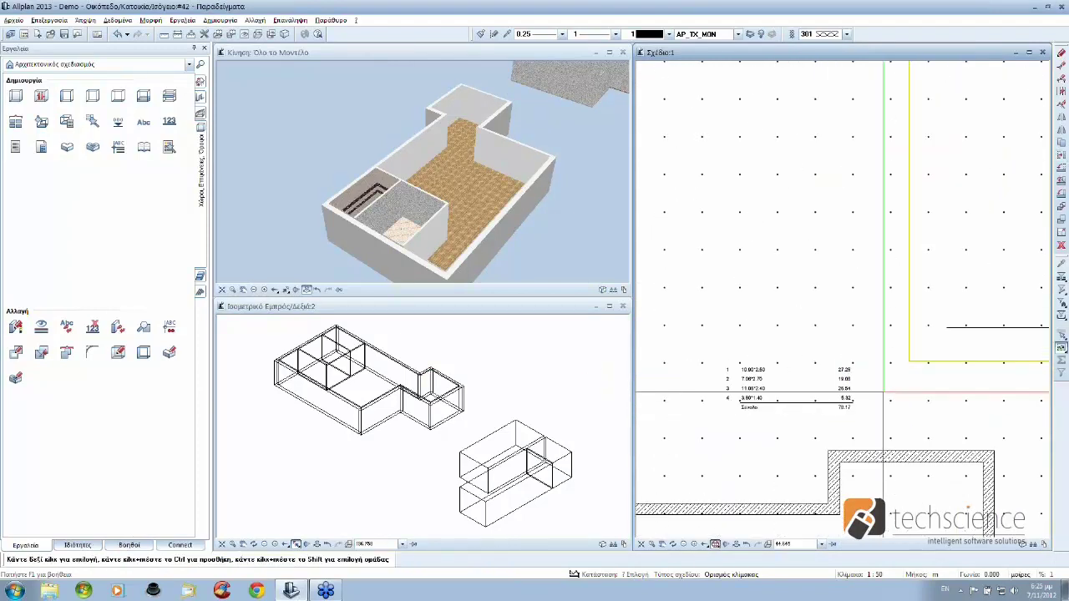
pyautogui.scroll(-2, 884, 393)
pyautogui.scroll(-1, 857, 410)
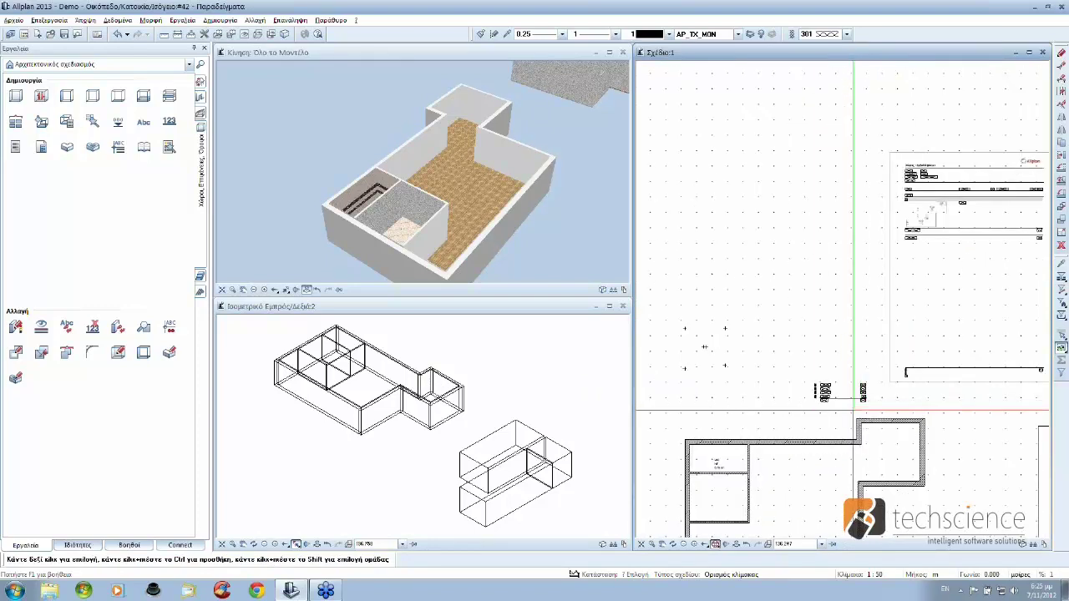
pyautogui.scroll(2, 858, 410)
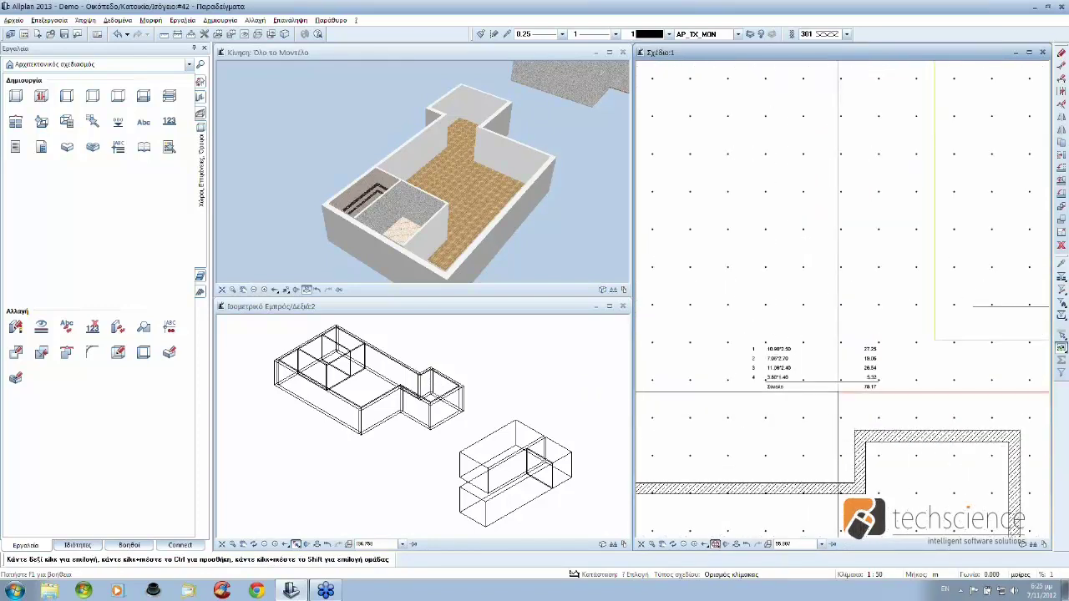
pyautogui.scroll(-2, 947, 208)
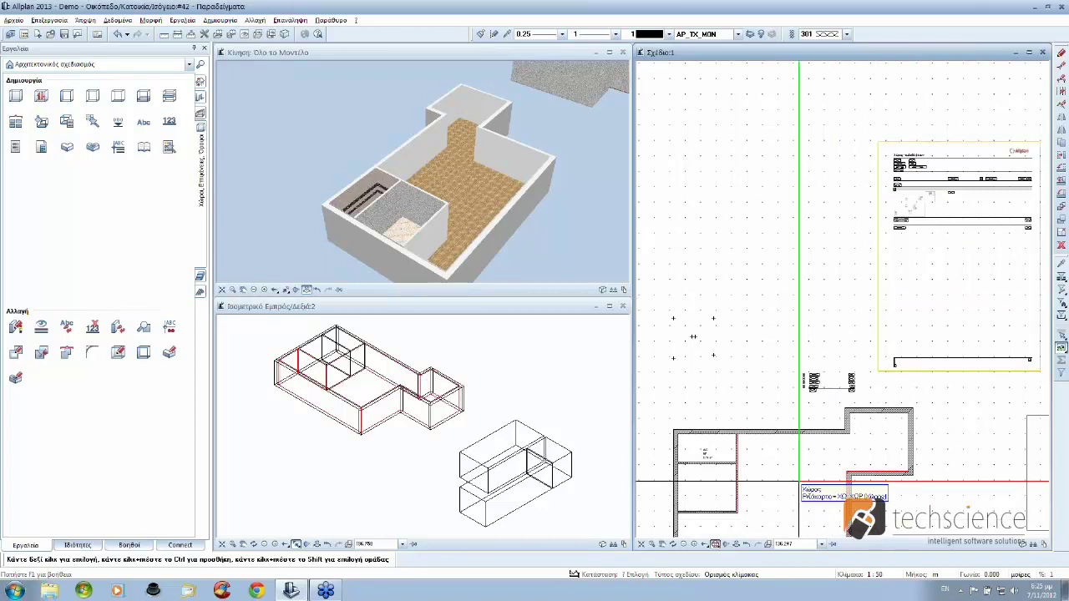
# Step: Delete the imported report page and its room-area table from the plan
pyautogui.scroll(1, 799, 482)
pyautogui.scroll(1, 798, 401)
pyautogui.scroll(1, 794, 352)
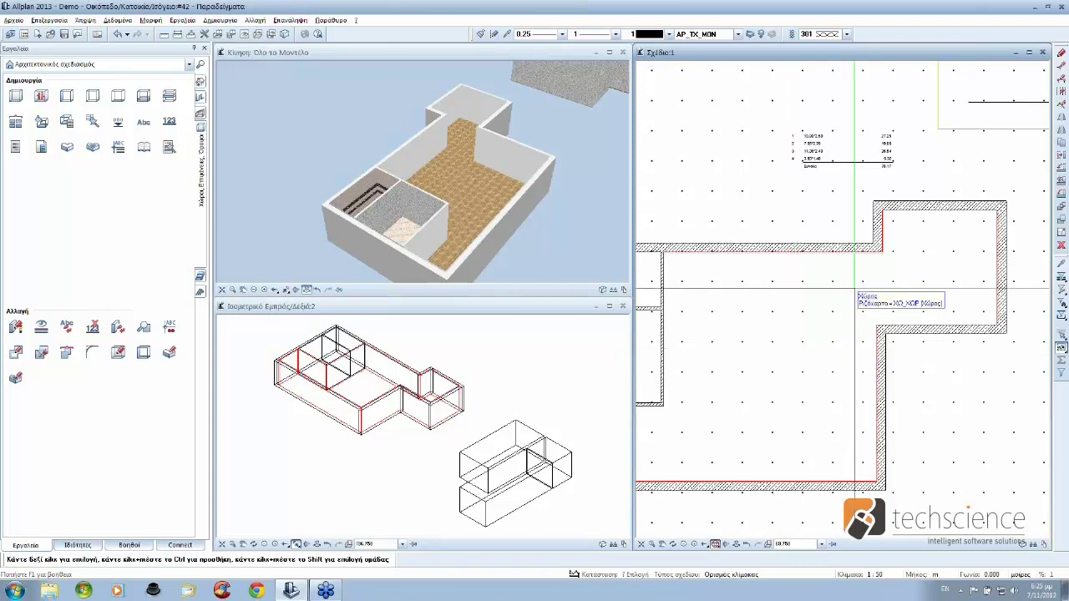
pyautogui.scroll(-1, 856, 250)
pyautogui.scroll(-1, 843, 225)
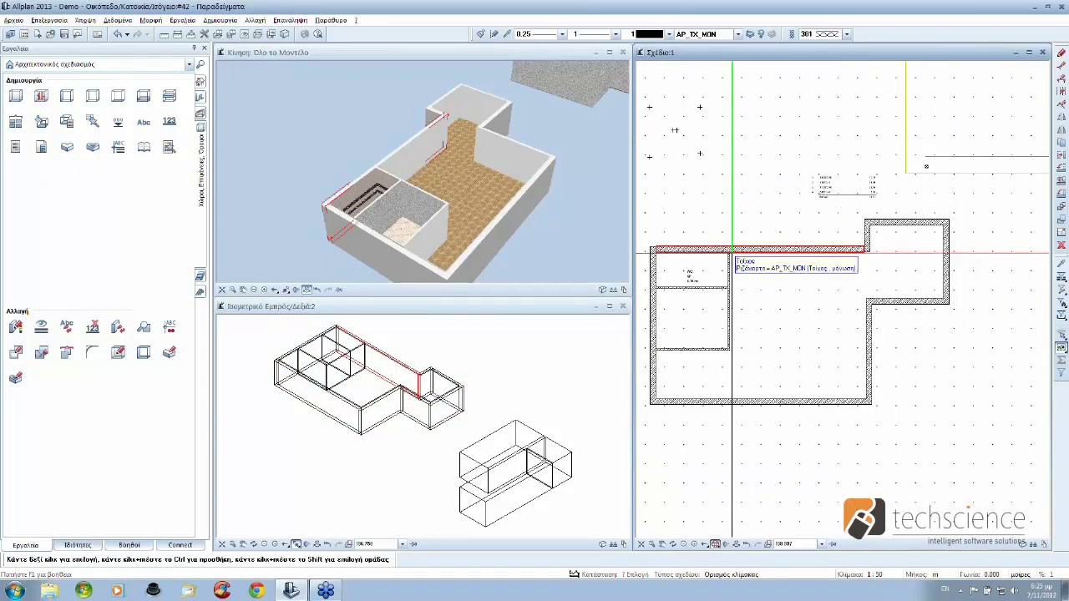
pyautogui.scroll(-1, 835, 209)
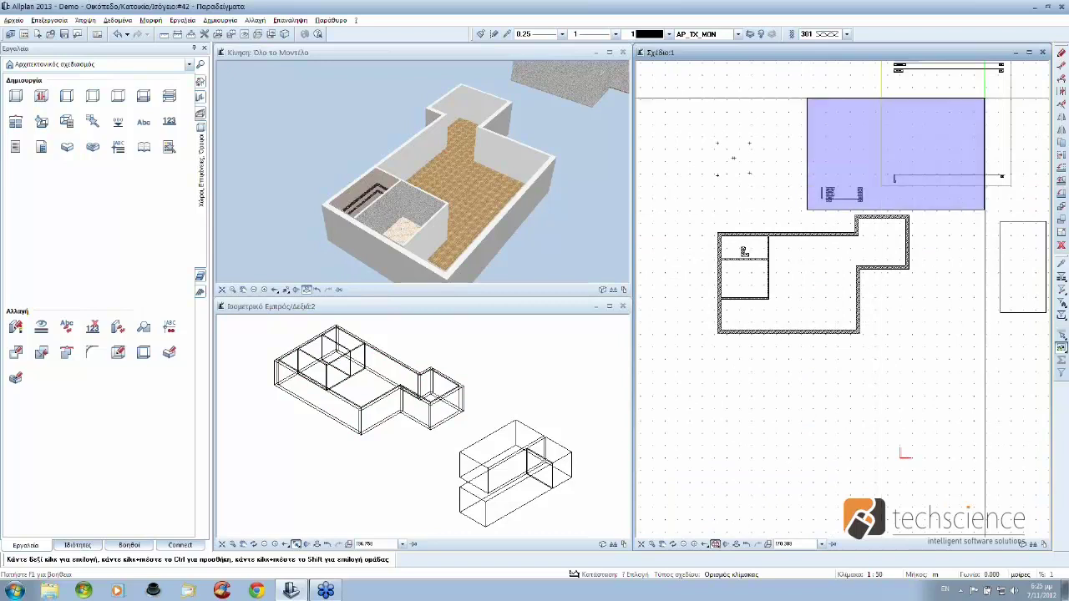
pyautogui.scroll(1, 997, 117)
pyautogui.scroll(1, 991, 96)
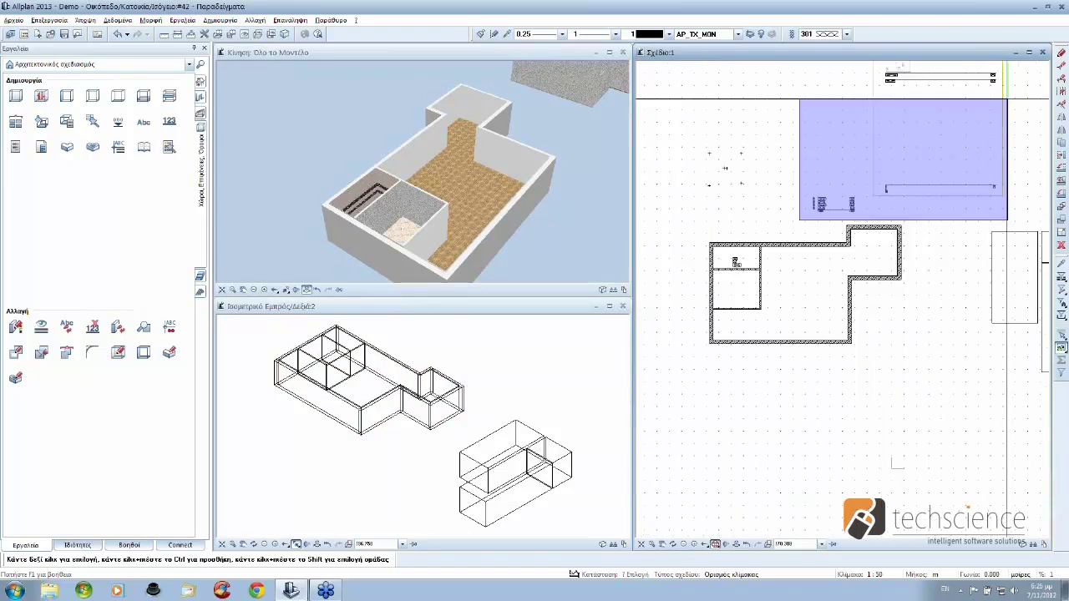
pyautogui.scroll(-1, 991, 96)
pyautogui.scroll(-1, 969, 209)
pyautogui.click(969, 117)
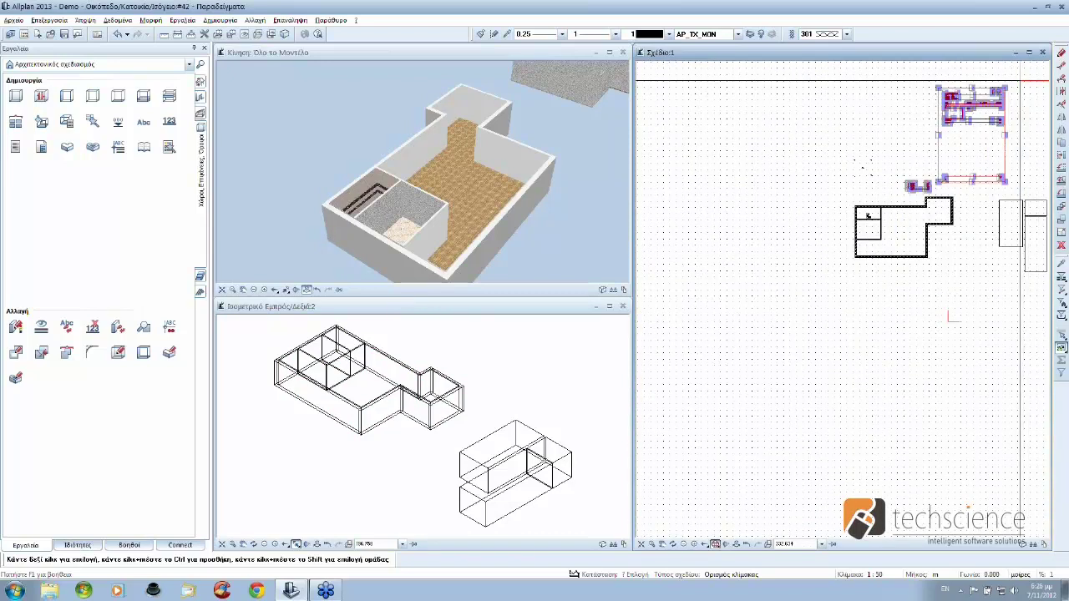
pyautogui.press('Delete')
pyautogui.scroll(1, 810, 197)
pyautogui.scroll(1, 810, 199)
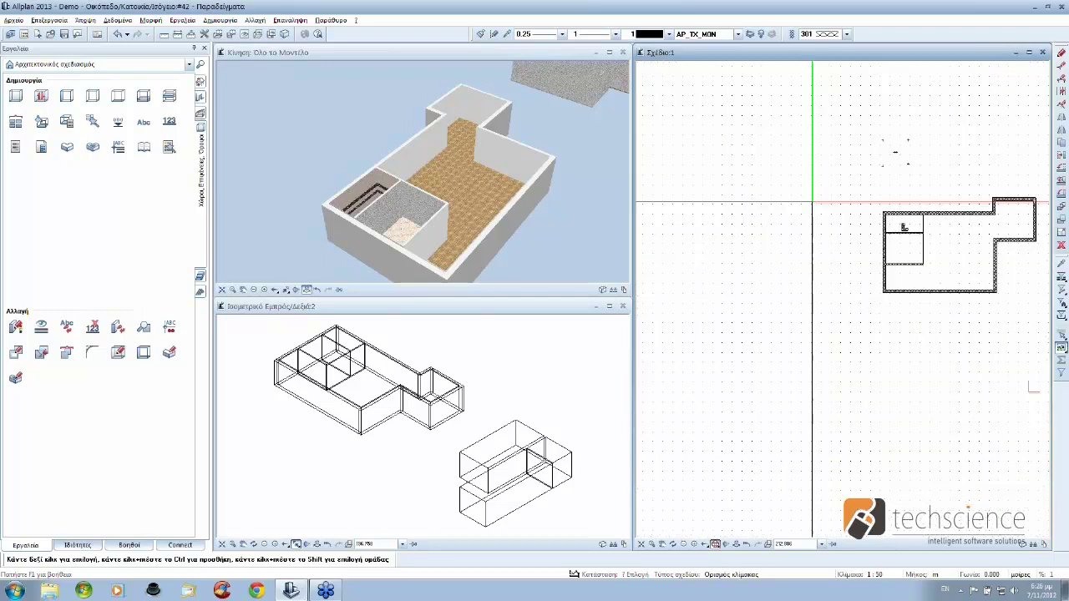
pyautogui.moveTo(810, 199); pyautogui.dragTo(727, 222, button='middle')
pyautogui.click(16, 96)
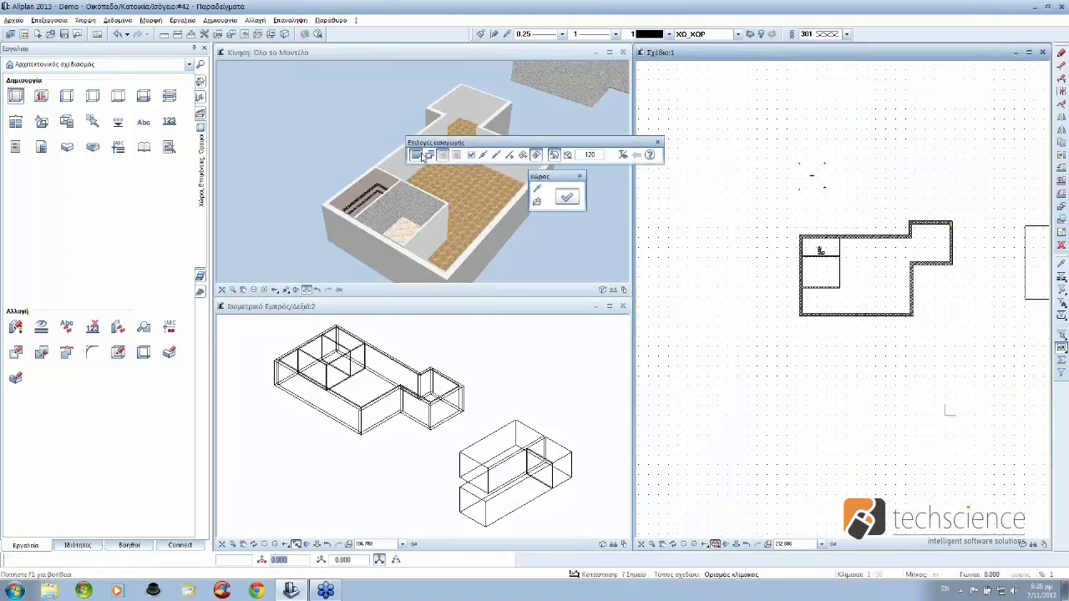
pyautogui.click(472, 155)
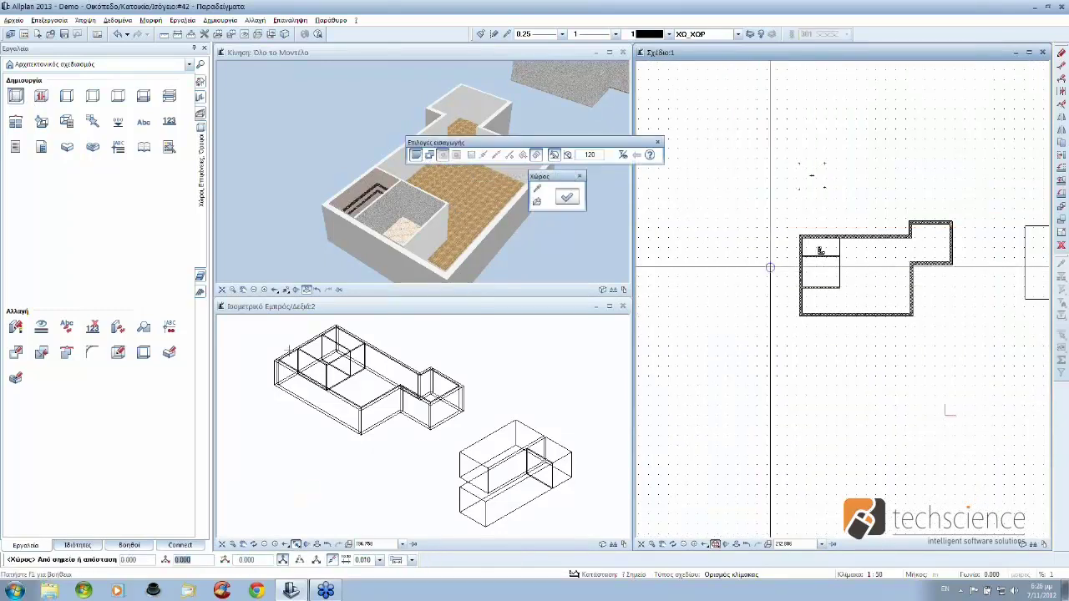
pyautogui.scroll(1, 786, 249)
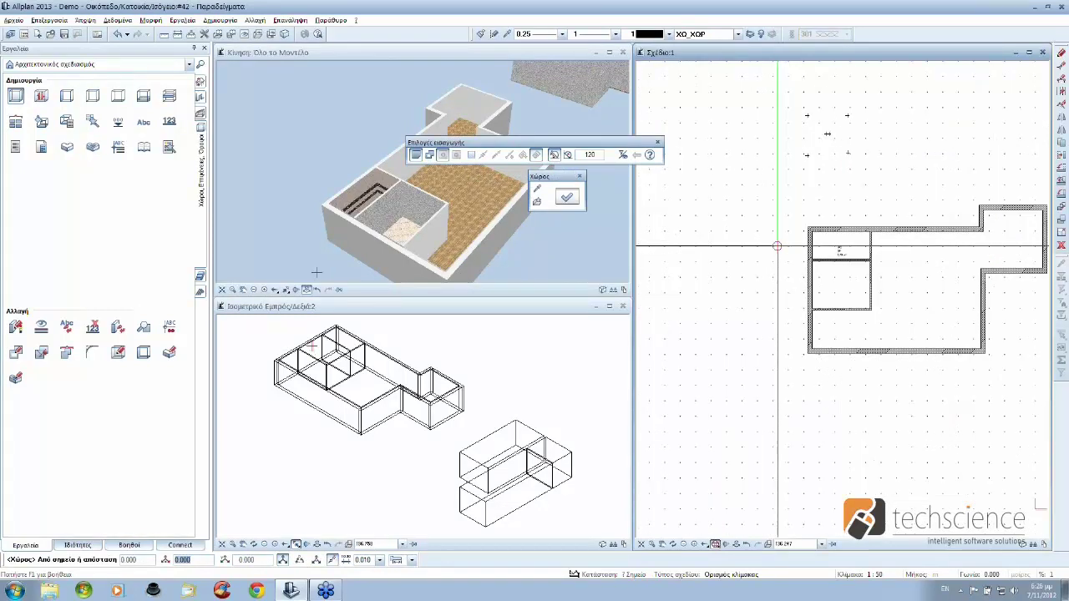
pyautogui.moveTo(777, 246); pyautogui.dragTo(652, 260, button='middle')
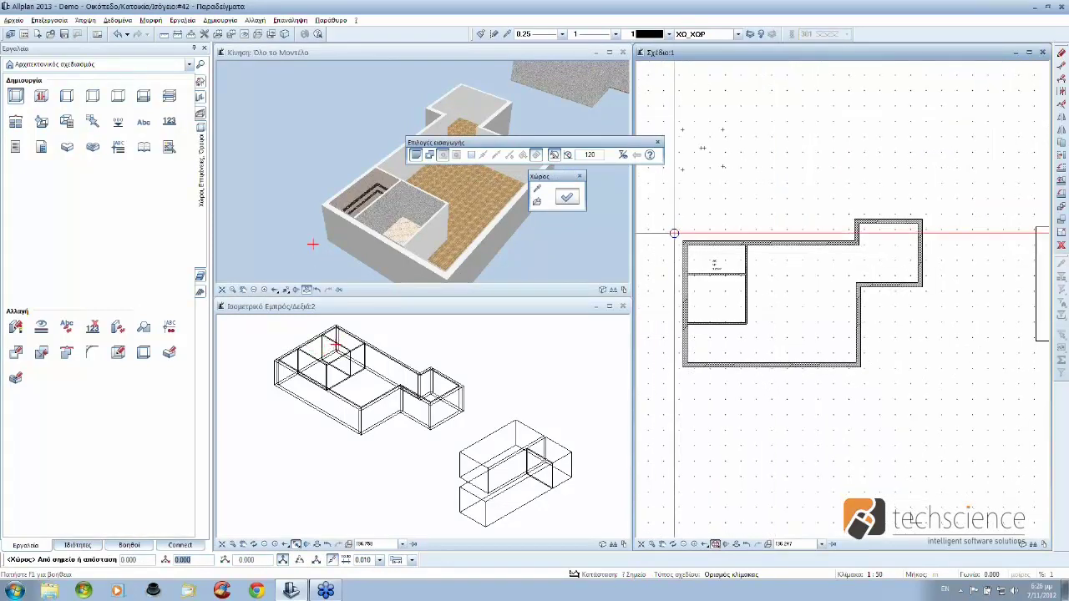
pyautogui.press('Escape')
pyautogui.click(684, 242)
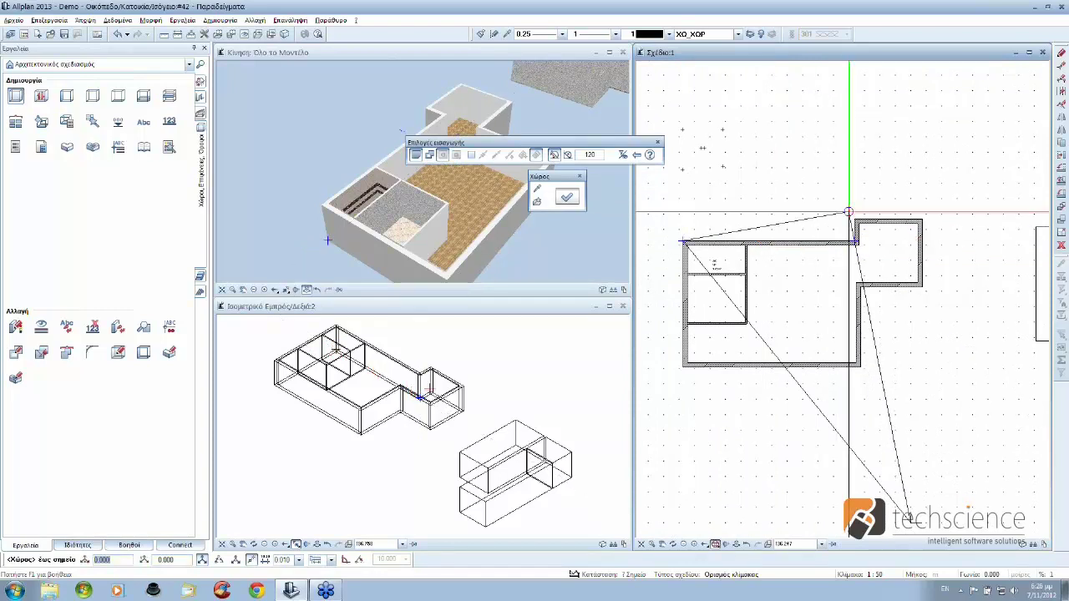
pyautogui.press('Escape')
pyautogui.click(714, 264)
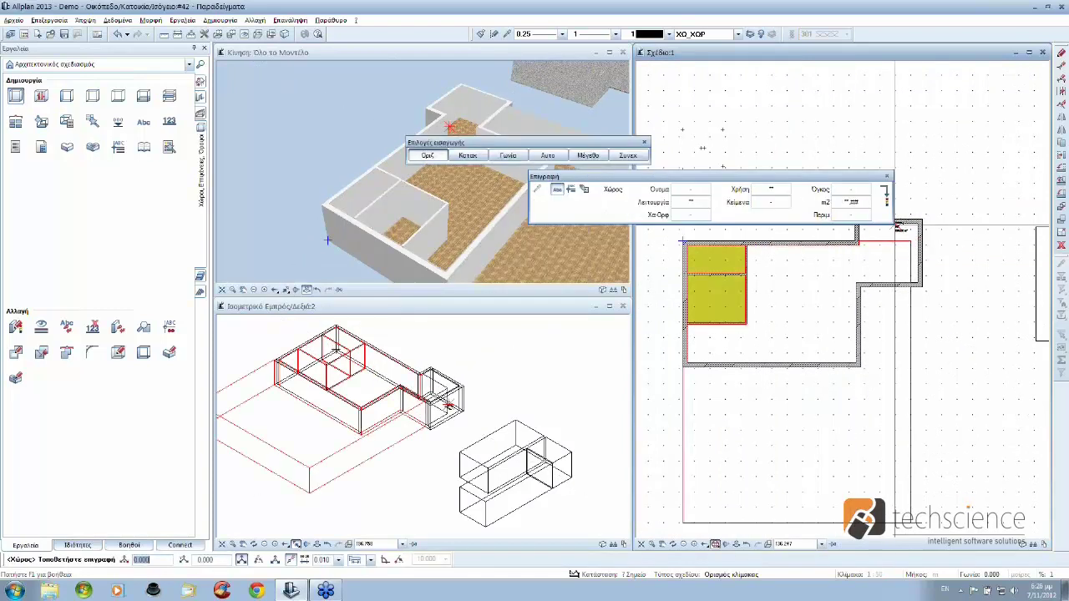
pyautogui.press('Escape')
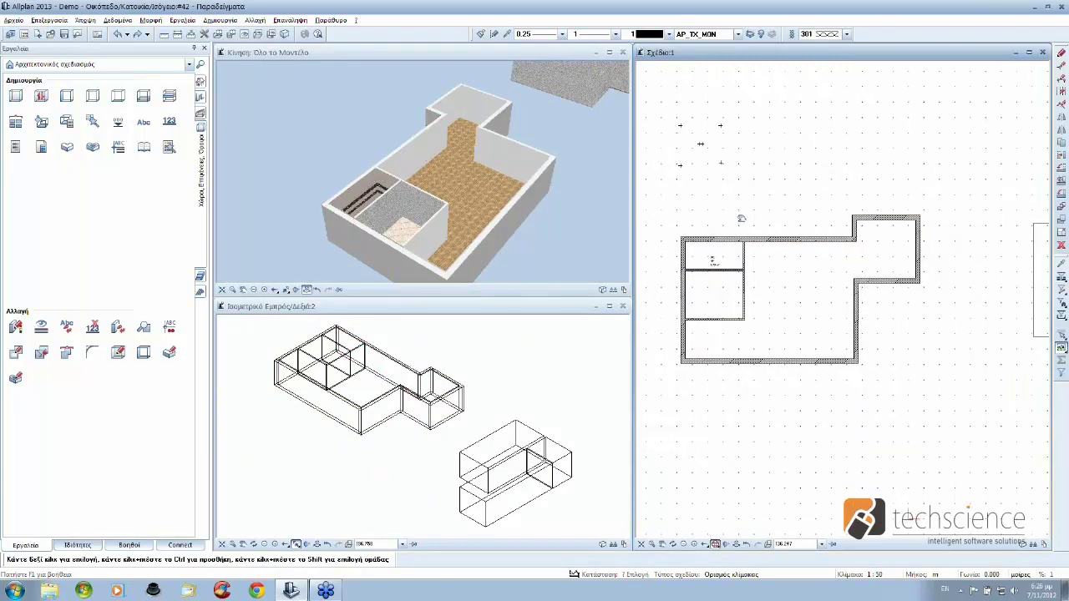
pyautogui.moveTo(741, 218); pyautogui.dragTo(736, 213, button='middle')
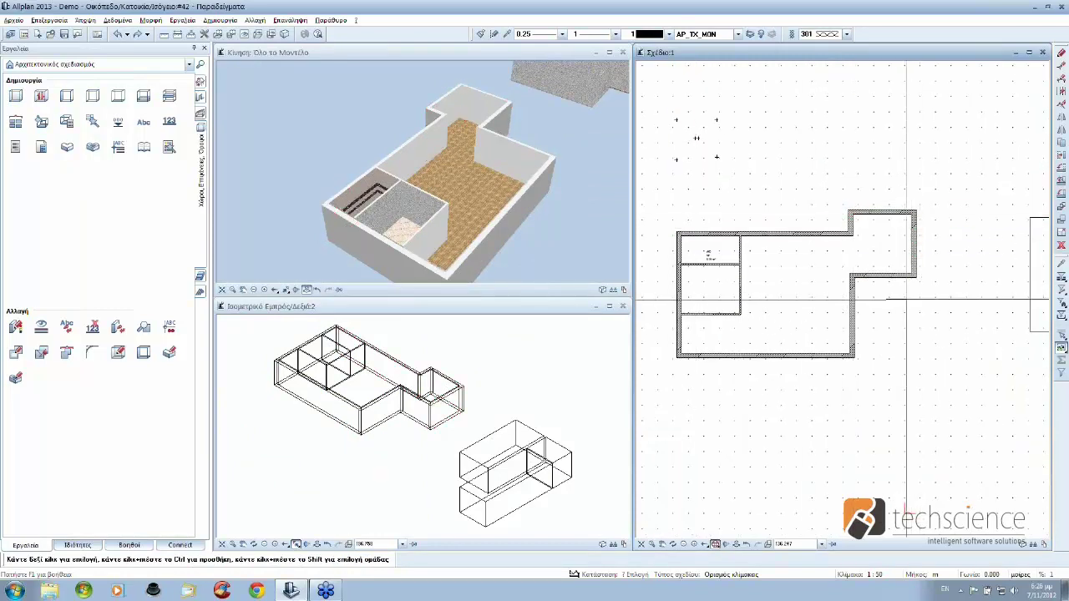
pyautogui.click(15, 95)
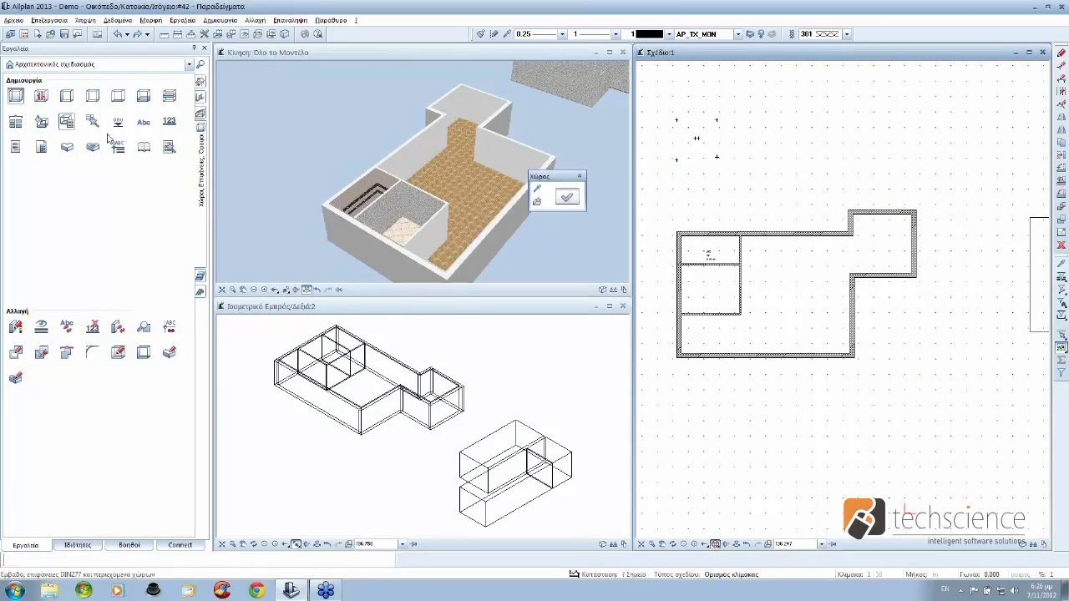
pyautogui.click(804, 124)
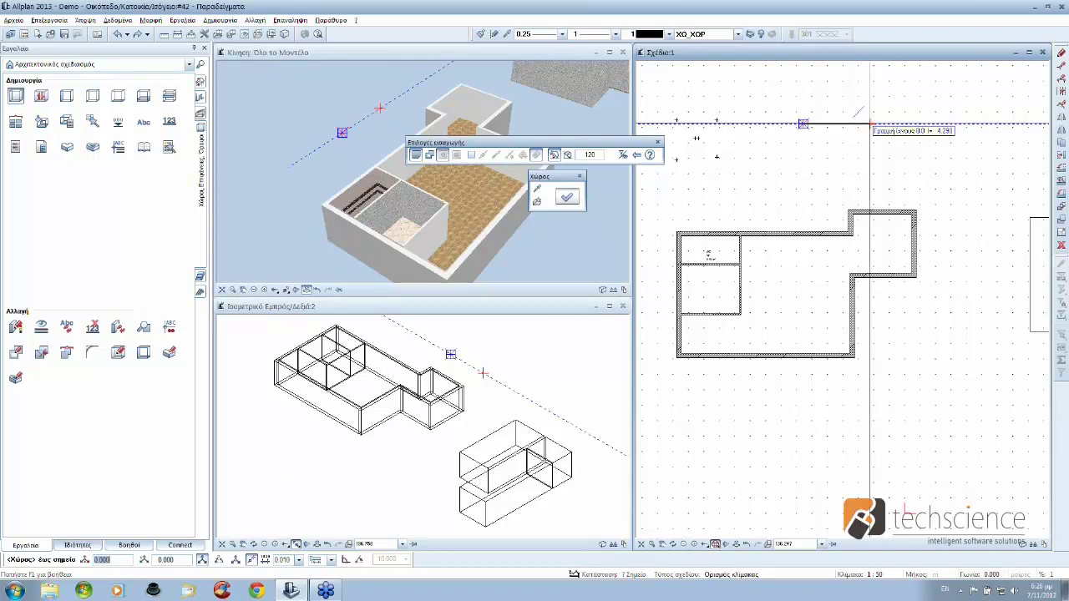
pyautogui.click(870, 123)
pyautogui.click(870, 167)
pyautogui.click(815, 181)
pyautogui.click(742, 180)
pyautogui.click(742, 155)
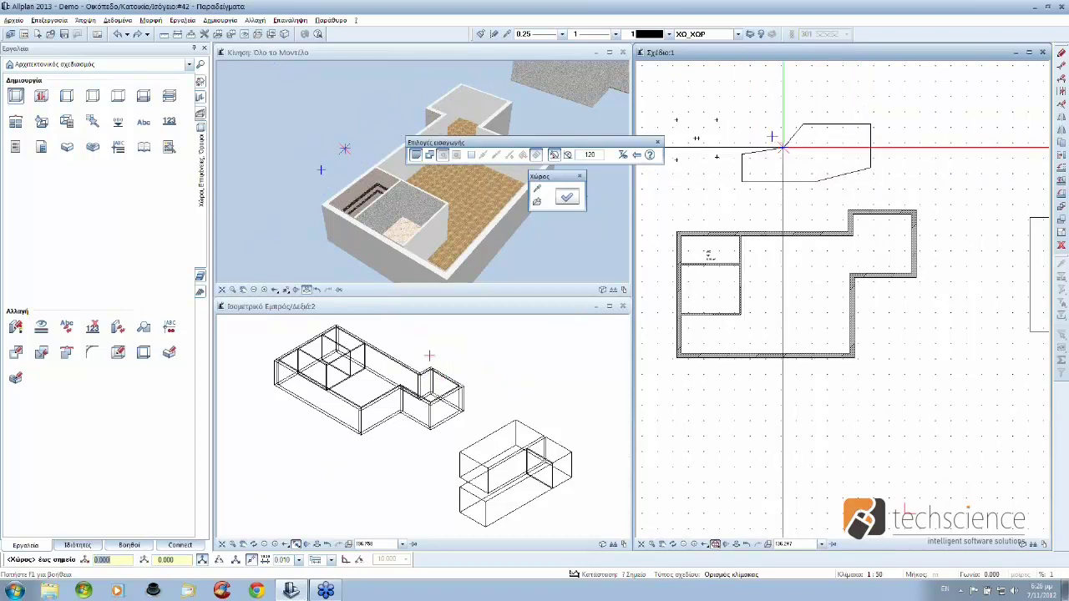
pyautogui.click(783, 147)
pyautogui.click(804, 123)
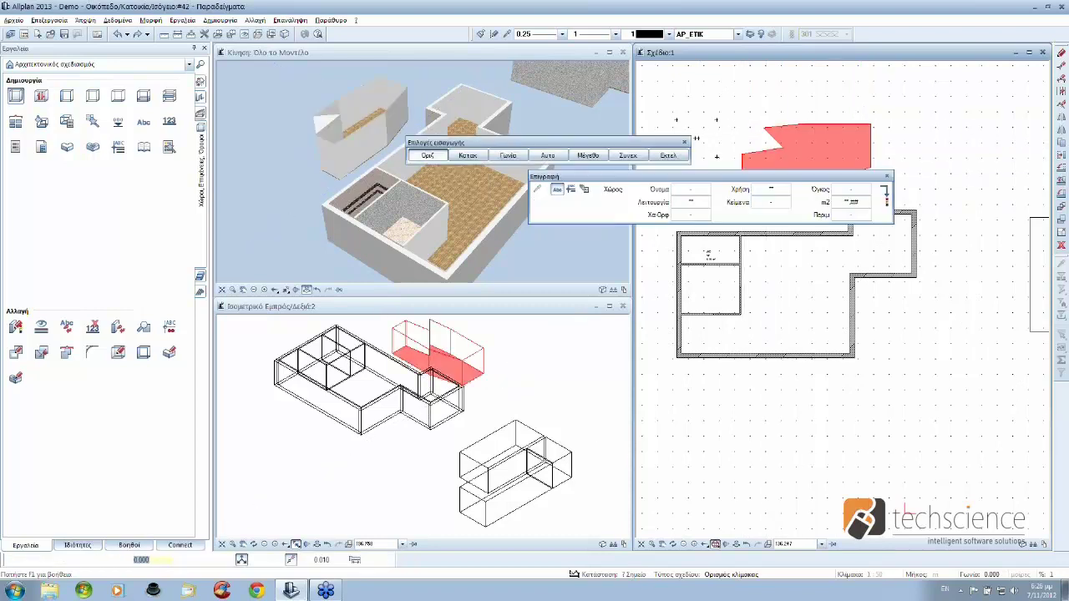
pyautogui.click(822, 147)
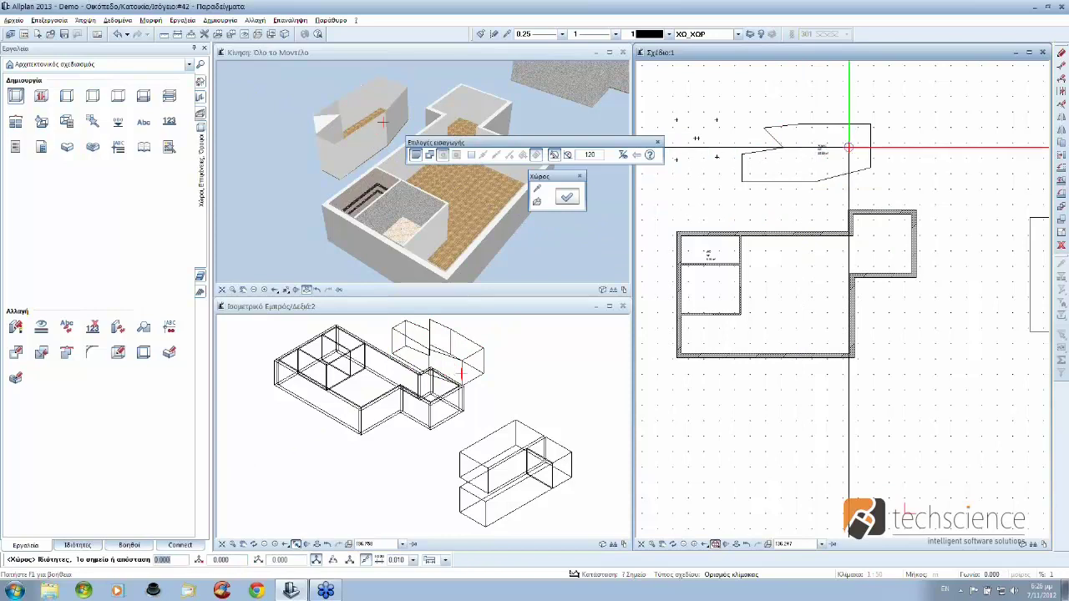
pyautogui.scroll(4, 826, 142)
pyautogui.scroll(-1, 873, 202)
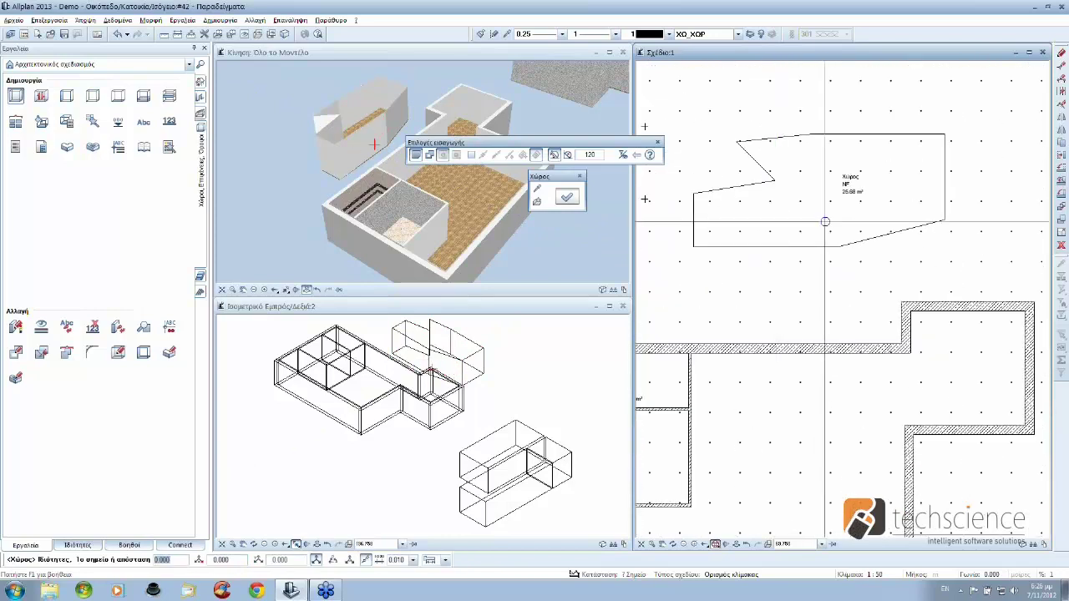
pyautogui.press('Escape')
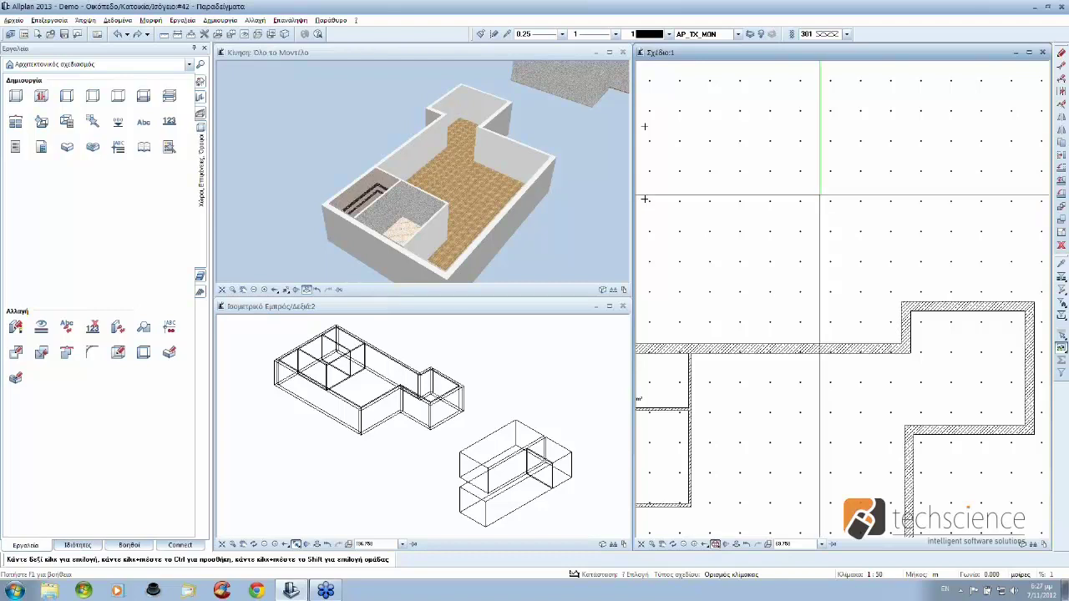
# Step: Window-select the entire floor plan and delete all its walls
pyautogui.scroll(-1, 831, 250)
pyautogui.scroll(-1, 833, 252)
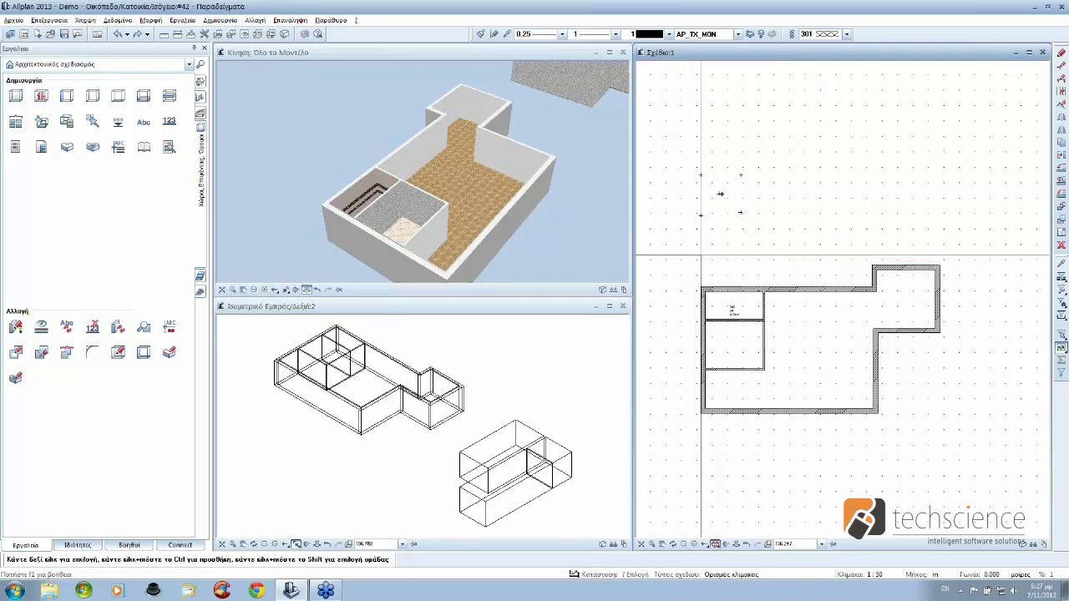
pyautogui.moveTo(693, 252); pyautogui.dragTo(966, 455)
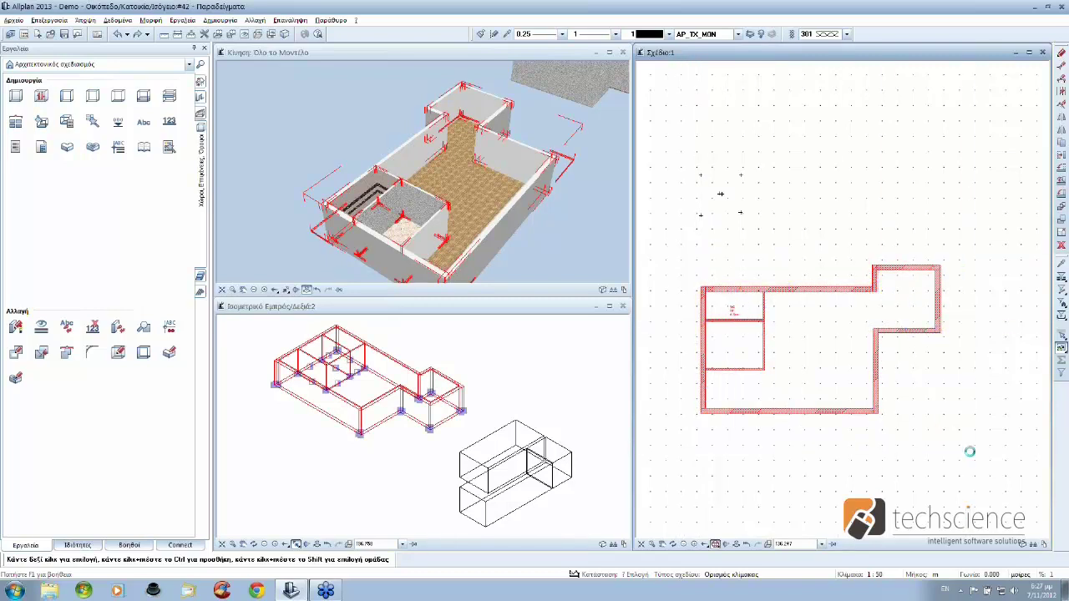
pyautogui.press('Delete')
# Step: Re-center the plan and orbit the 3D view to inspect the remaining room volumes
pyautogui.scroll(-2, 971, 446)
pyautogui.moveTo(940, 434); pyautogui.dragTo(815, 399, button='middle')
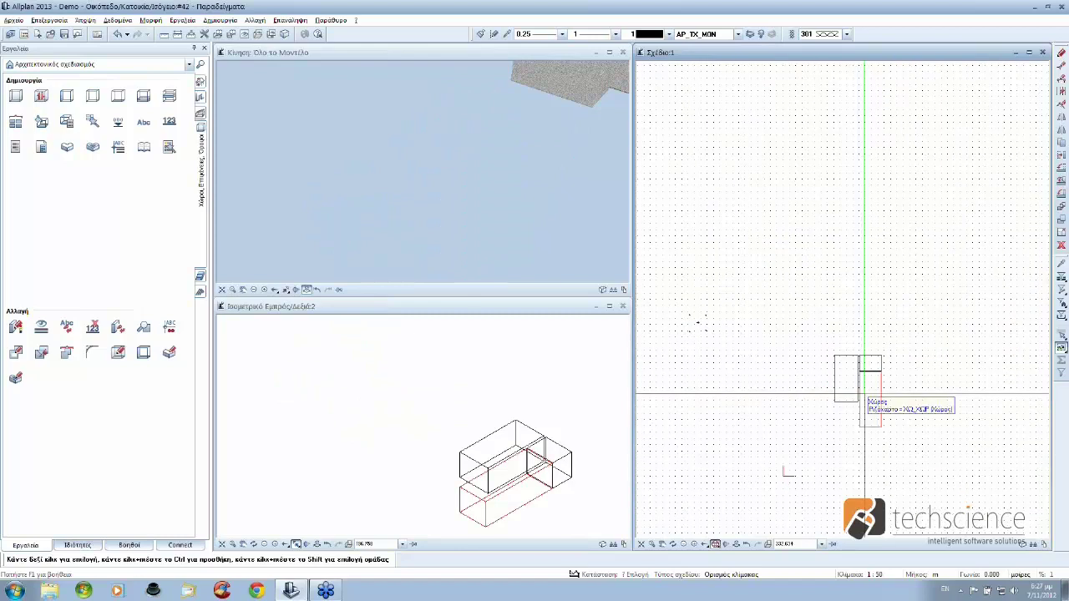
pyautogui.scroll(3, 852, 380)
pyautogui.click(461, 248)
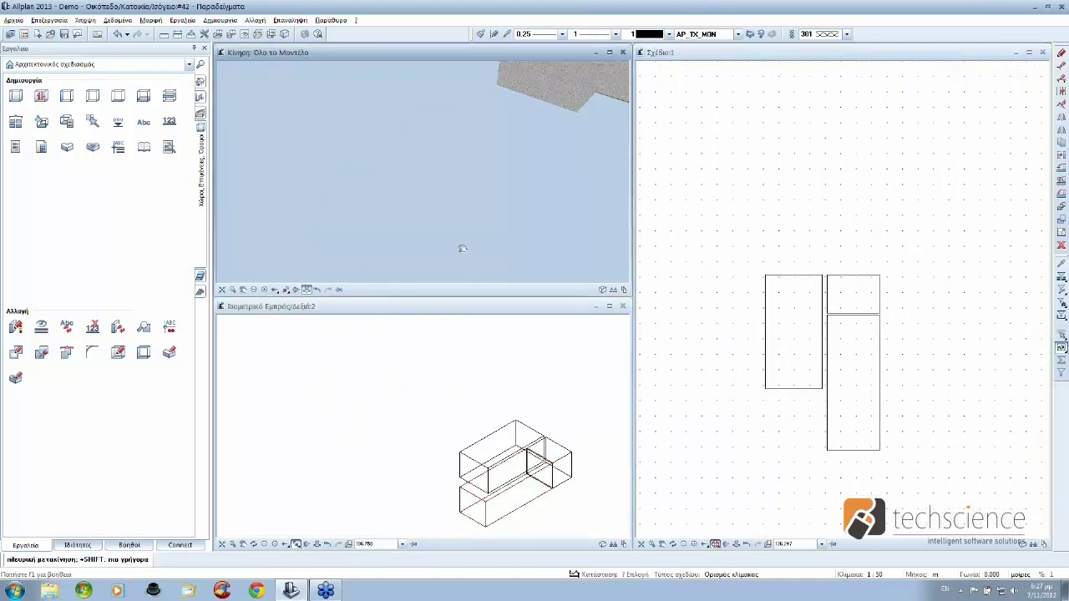
pyautogui.moveTo(462, 248); pyautogui.dragTo(628, 227)
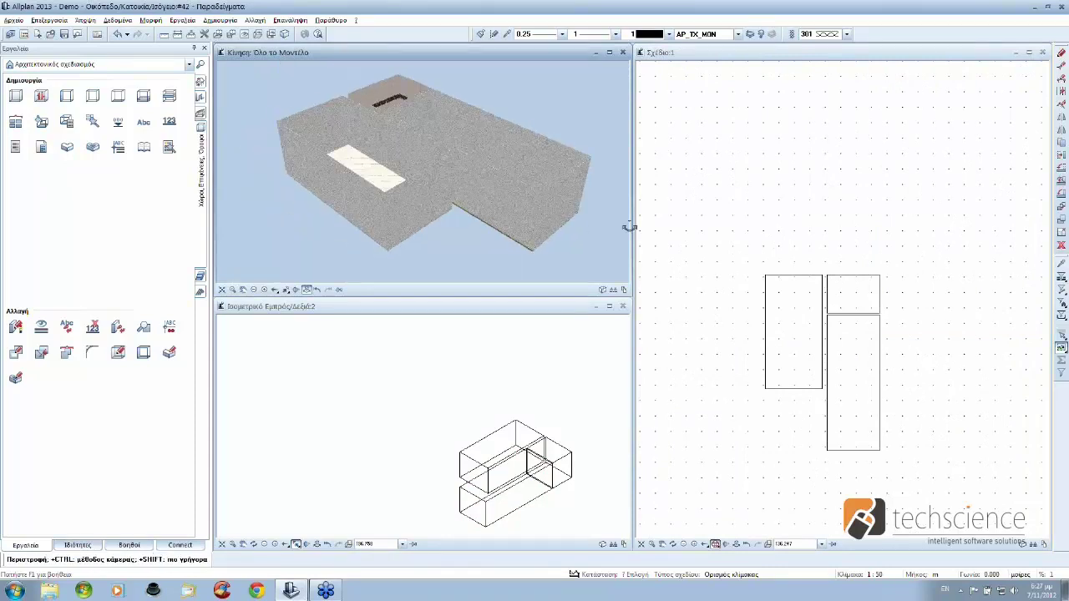
# Step: Switch the Tools palette to the 'Βασικά: Τοίχοι, Ανοίγματα' tab
pyautogui.click(200, 119)
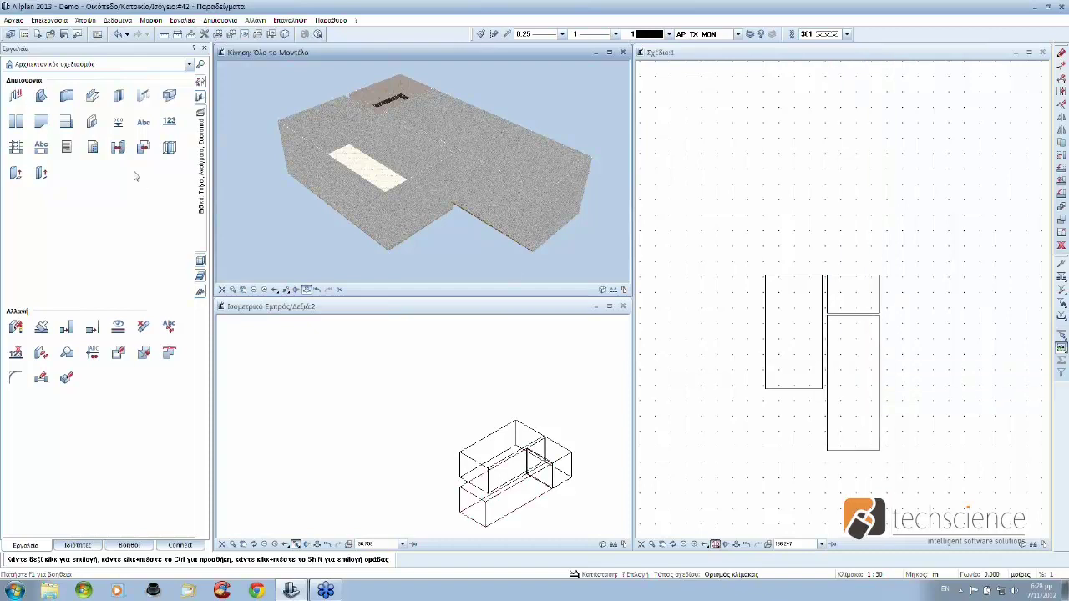
# Step: Configure walls-from-rooms: three-layer 0.30 exterior and 0.10 interior walls, both 2.90 high
pyautogui.click(170, 147)
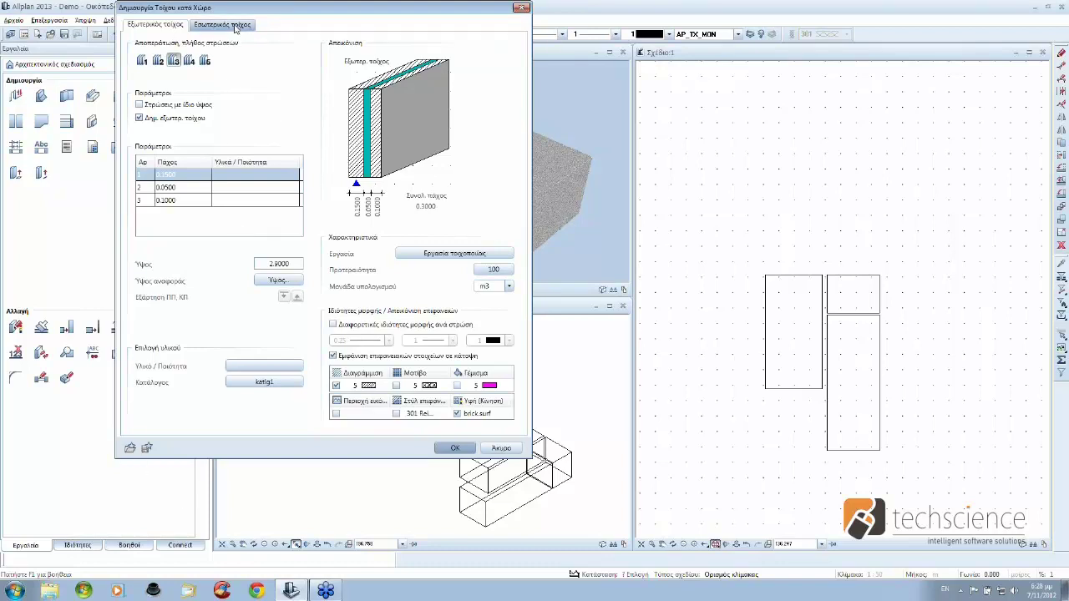
pyautogui.click(236, 27)
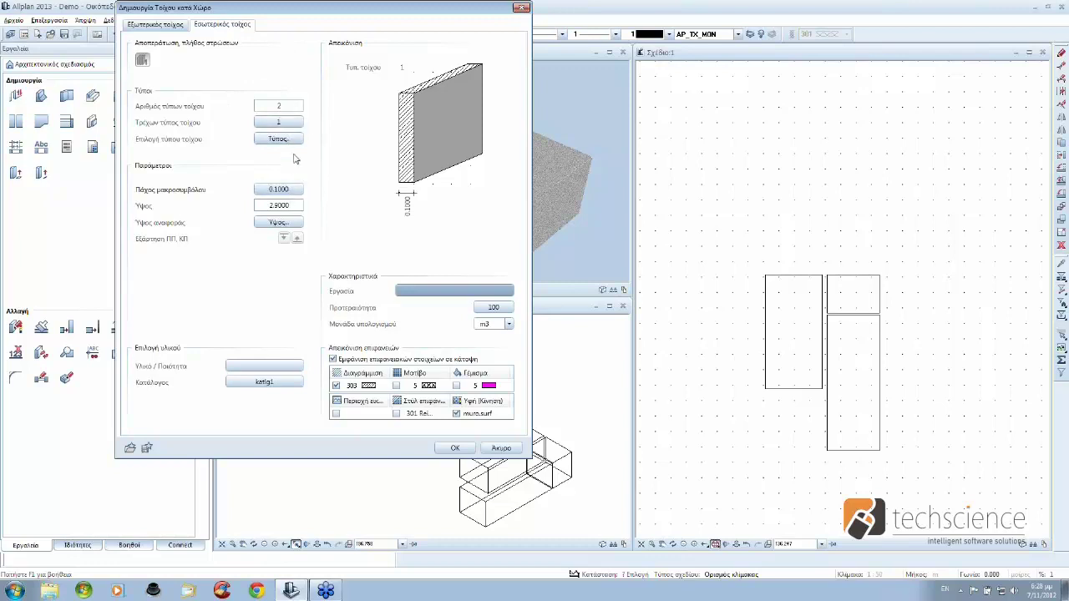
pyautogui.click(458, 450)
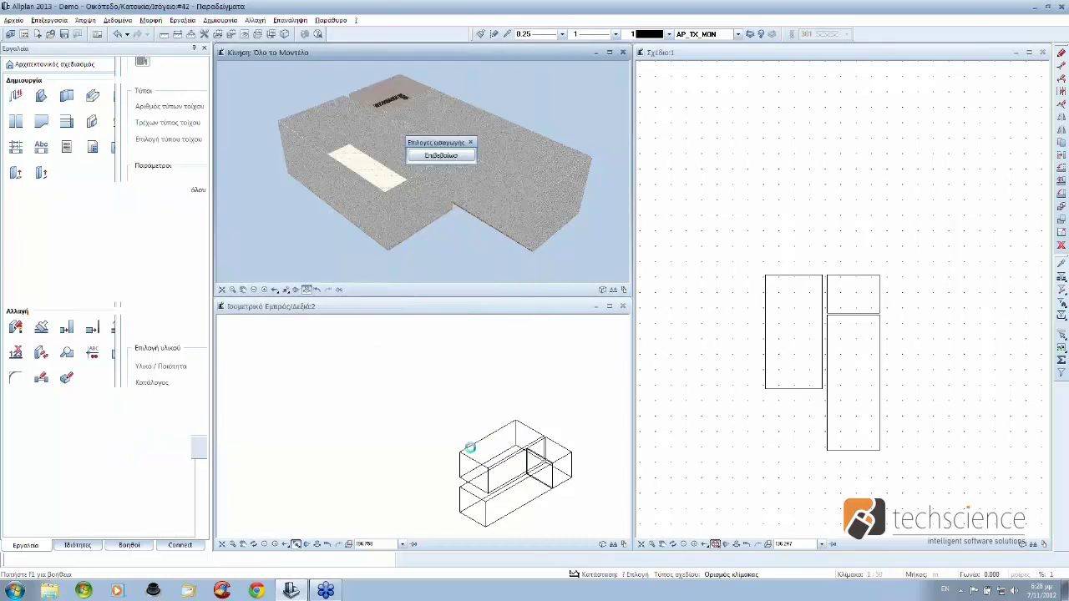
# Step: Generate walls around all three rooms and orbit the 3D view to inspect the brick walls
pyautogui.rightClick(920, 494)
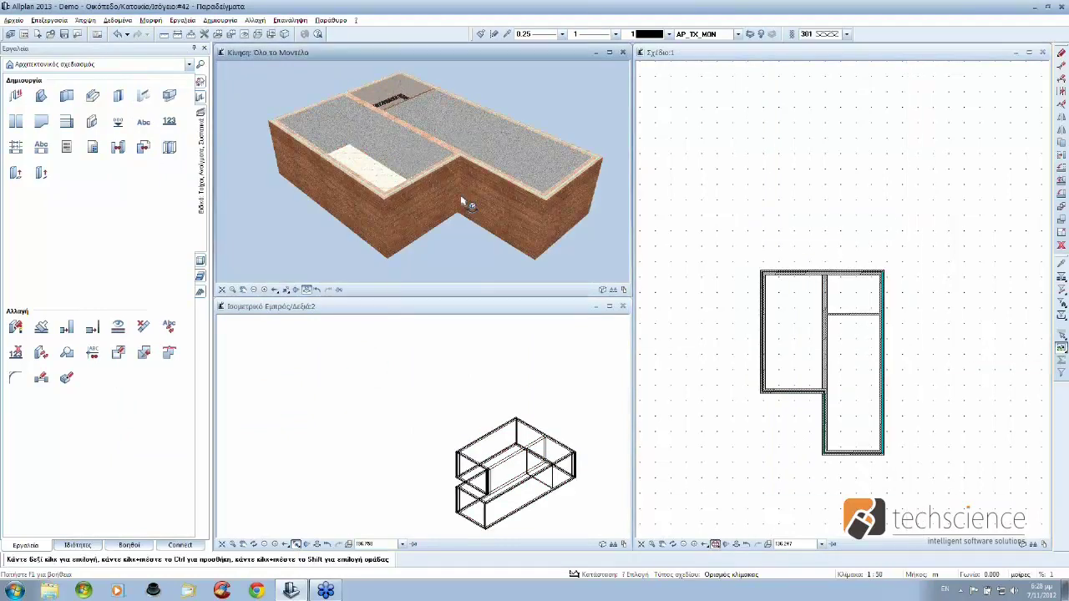
pyautogui.moveTo(462, 201); pyautogui.dragTo(468, 202)
pyautogui.scroll(2, 471, 201)
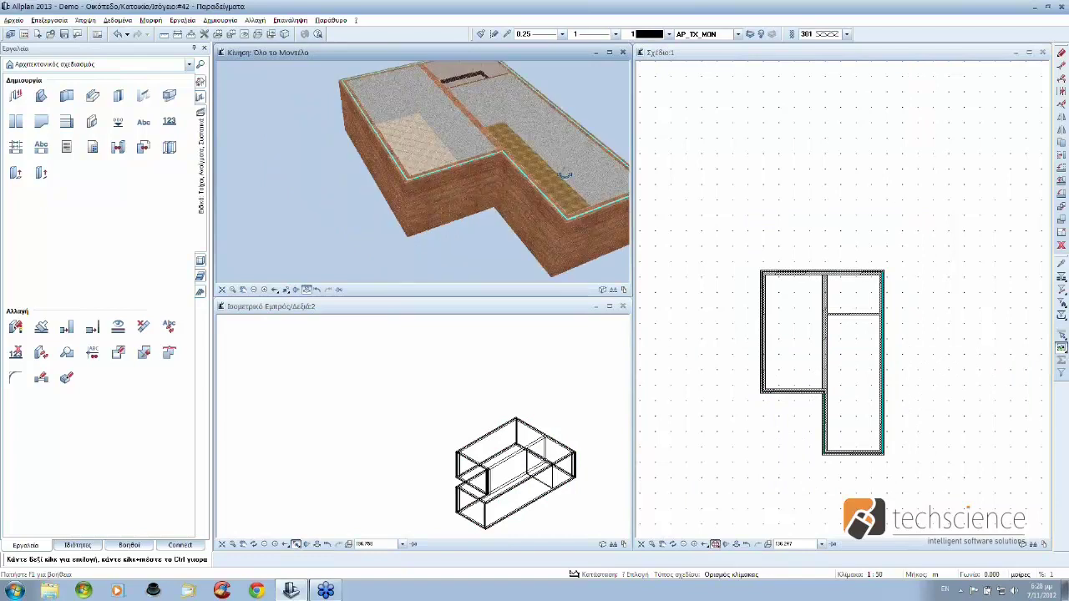
pyautogui.scroll(2, 531, 190)
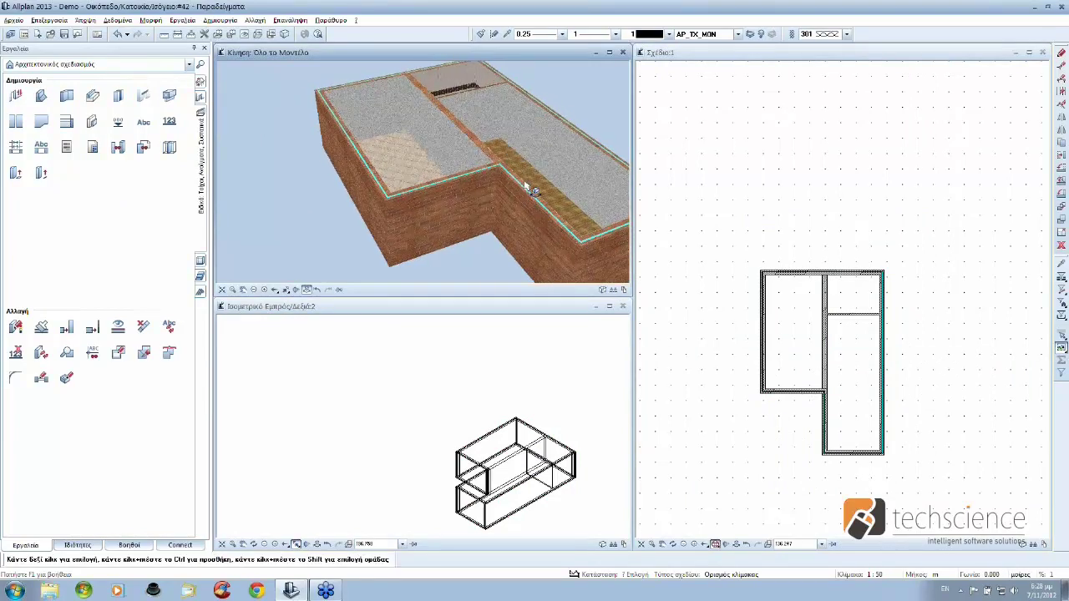
pyautogui.moveTo(531, 191)
pyautogui.mouseDown()
pyautogui.moveTo(491, 217)
pyautogui.moveTo(485, 150)
pyautogui.moveTo(499, 161)
pyautogui.moveTo(437, 148)
pyautogui.mouseUp()
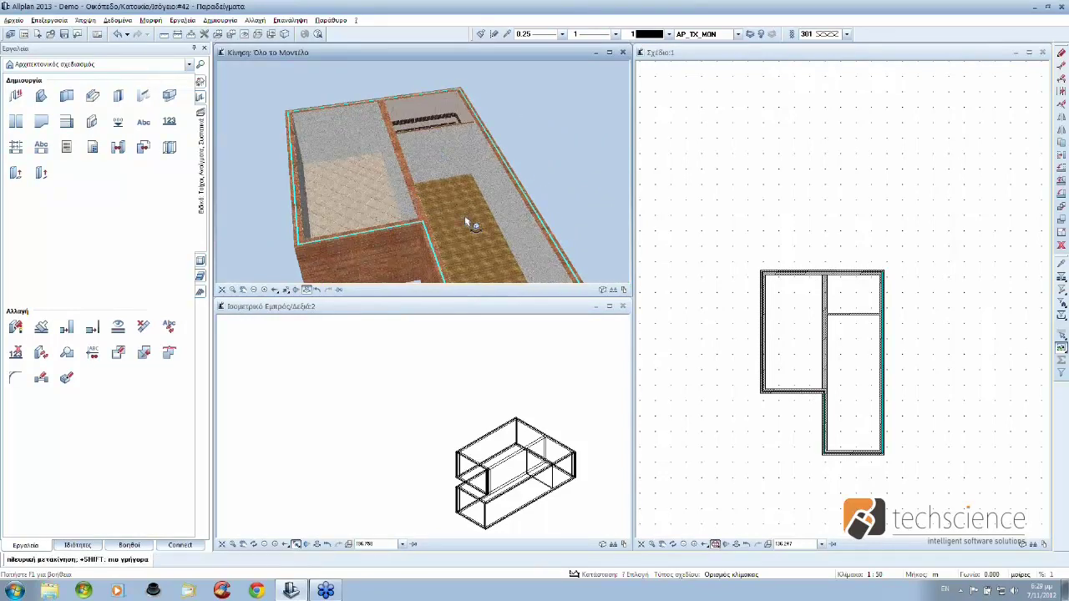
pyautogui.moveTo(467, 224); pyautogui.dragTo(476, 167)
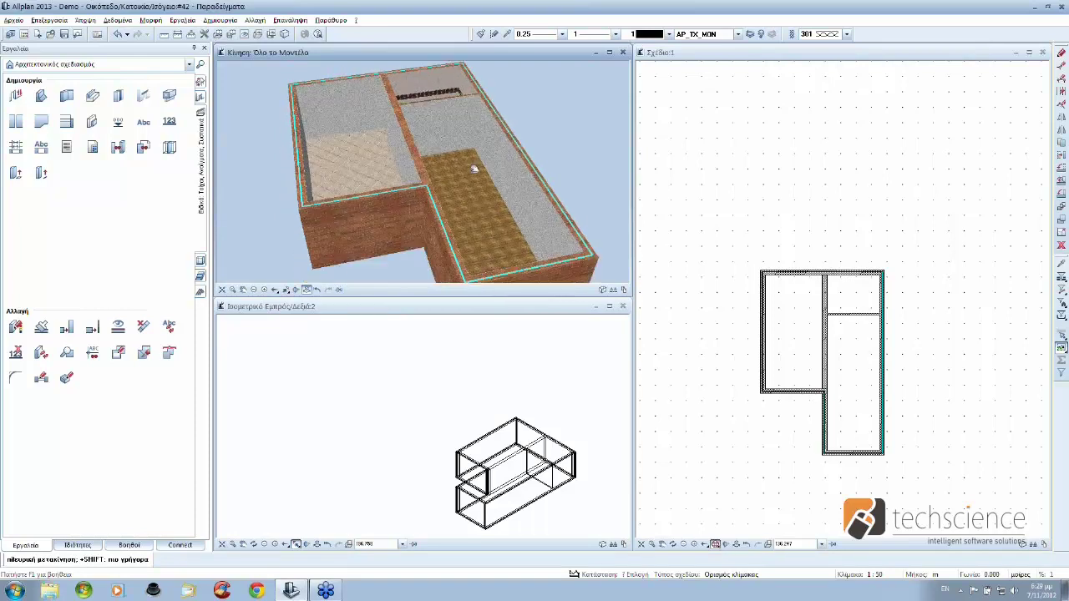
pyautogui.click(201, 109)
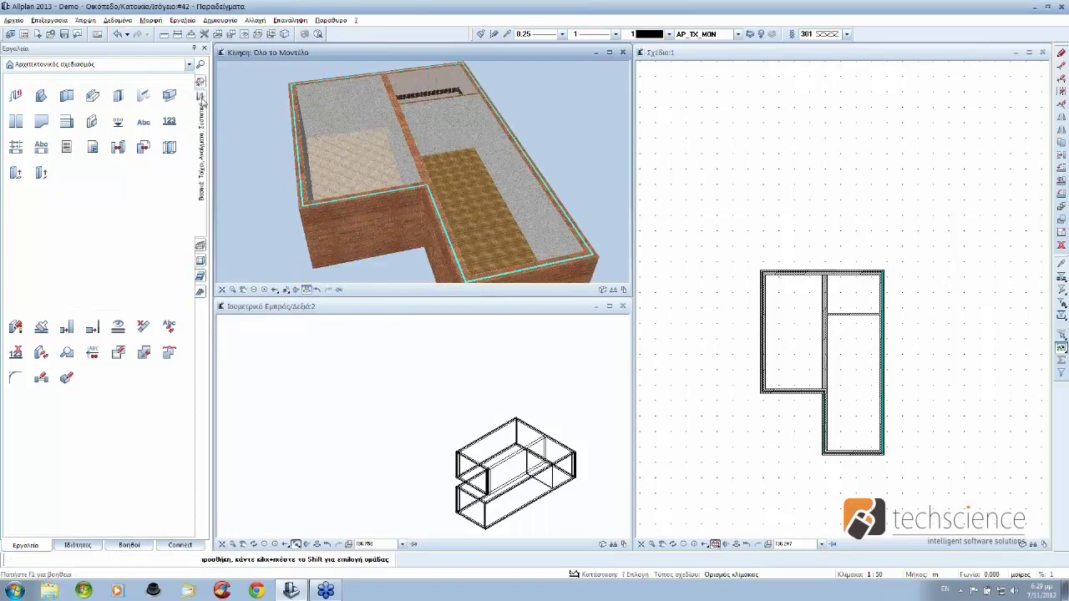
# Step: Load the 'Δομική πλάκα δαπέδου' template into the Slab tool
pyautogui.click(143, 95)
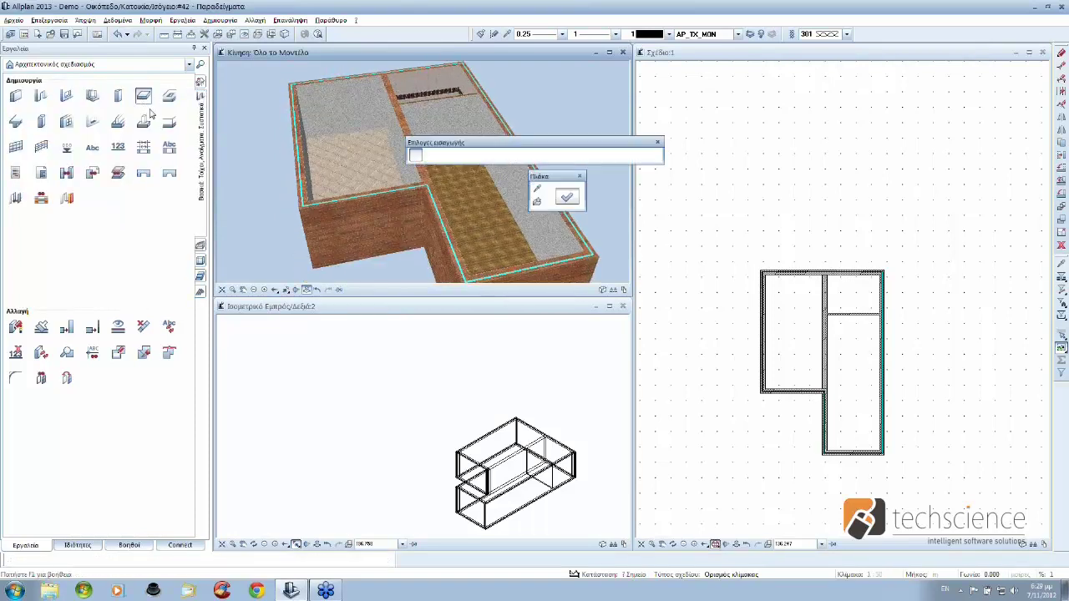
pyautogui.click(536, 201)
pyautogui.click(407, 324)
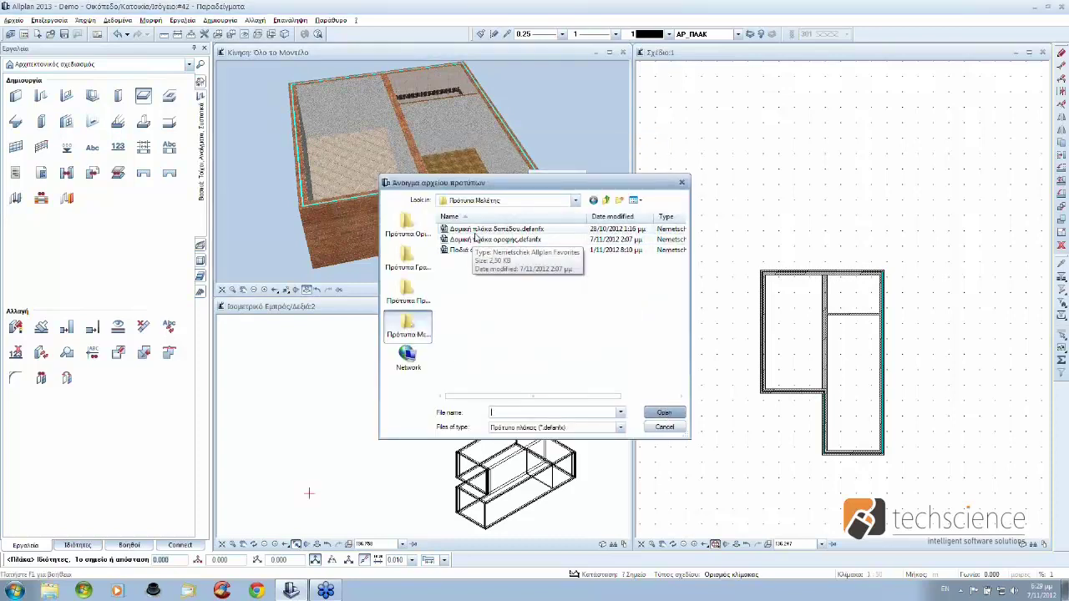
pyautogui.click(493, 228)
pyautogui.click(680, 414)
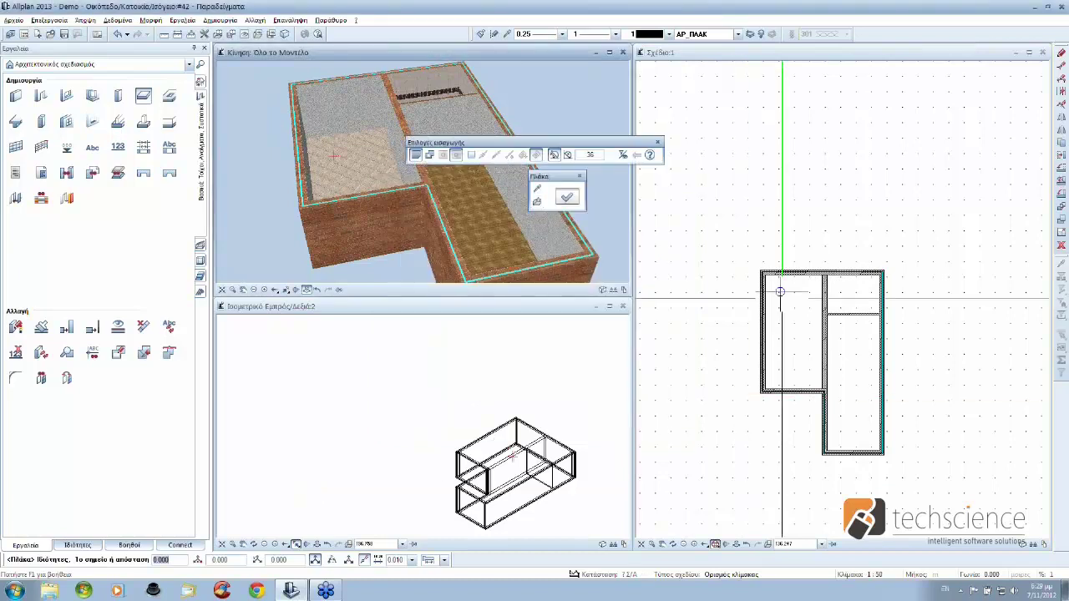
# Step: Draw the floor slab rectangle beneath the building in plan
pyautogui.scroll(3, 757, 269)
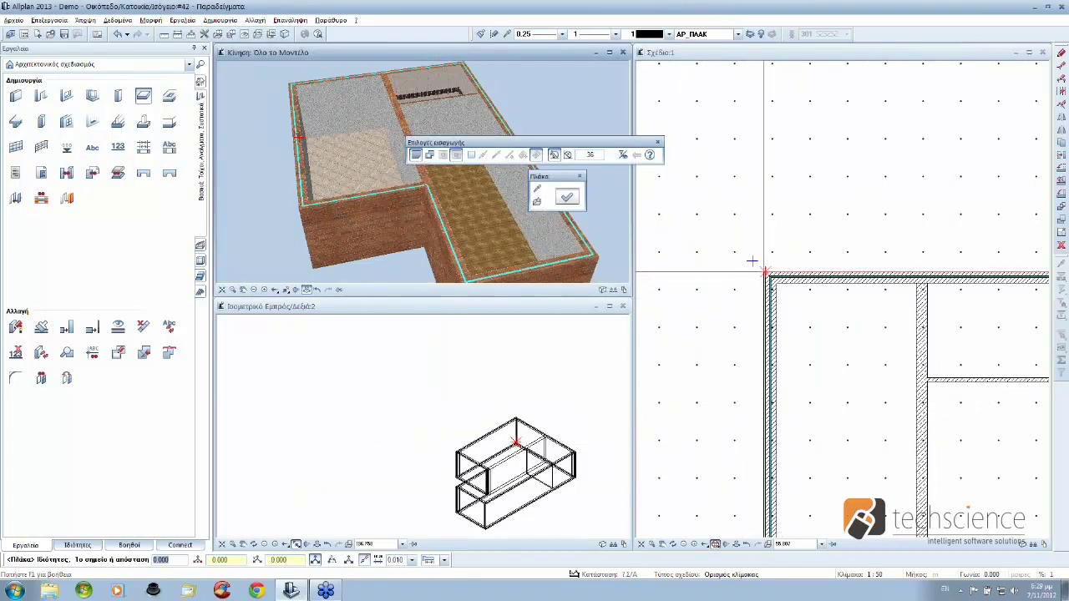
pyautogui.scroll(-3, 864, 391)
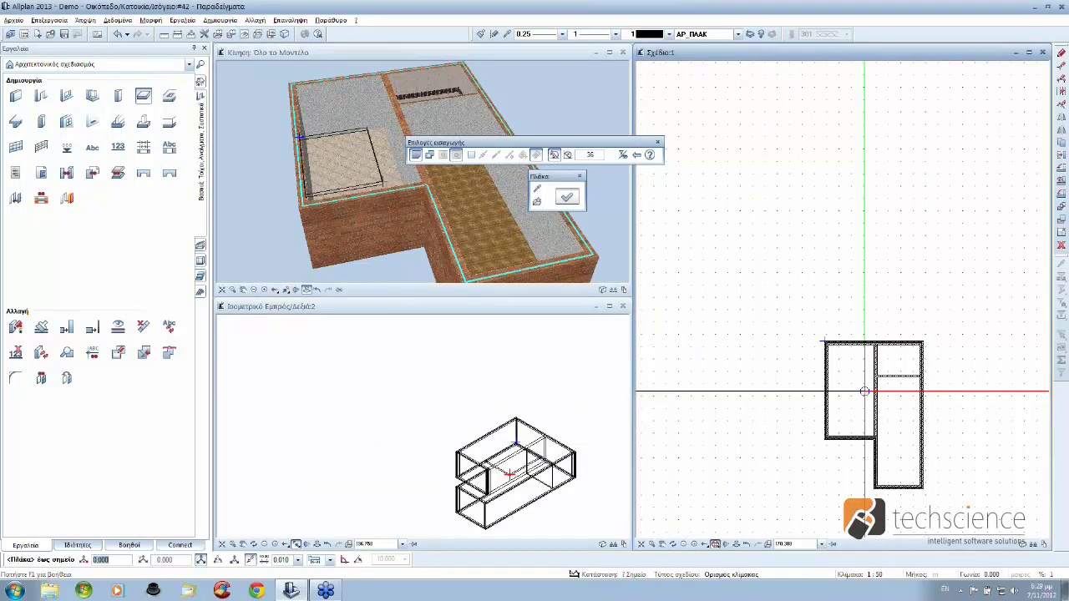
pyautogui.moveTo(864, 391); pyautogui.dragTo(795, 349, button='middle')
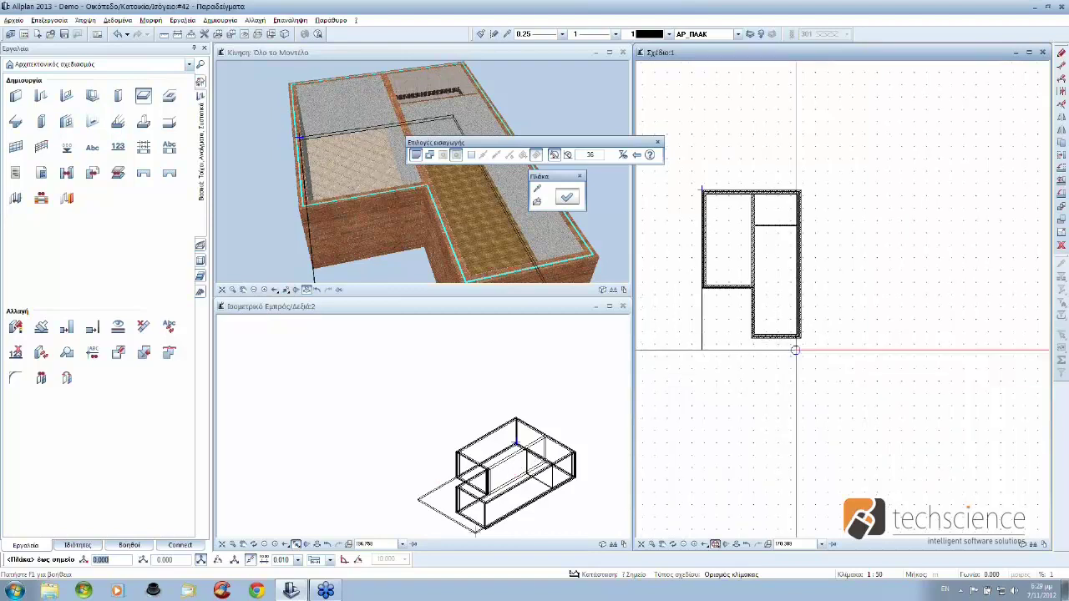
pyautogui.click(795, 350)
pyautogui.moveTo(407, 230)
pyautogui.keyDown('shift'); pyautogui.mouseDown(button='middle')
pyautogui.moveTo(403, 247)
pyautogui.moveTo(361, 271)
pyautogui.moveTo(516, 213)
pyautogui.moveTo(561, 250)
pyautogui.mouseUp(button='middle'); pyautogui.keyUp('shift')
pyautogui.press('Escape')
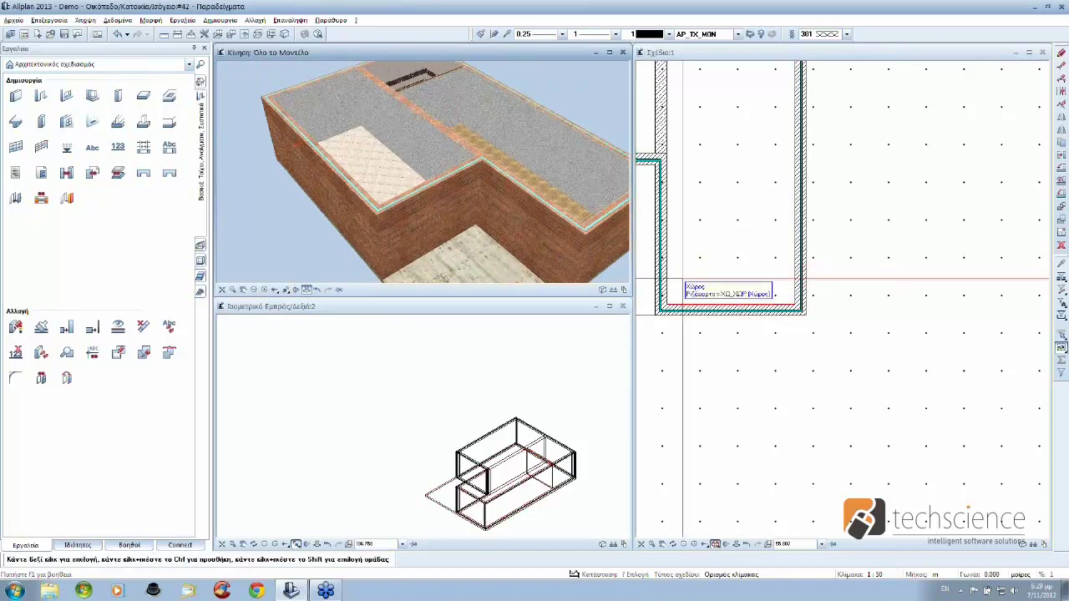
# Step: Pan and zoom the plan to inspect the brick building's new slab edges
pyautogui.moveTo(702, 259); pyautogui.dragTo(781, 280, button='middle')
pyautogui.scroll(-2, 782, 279)
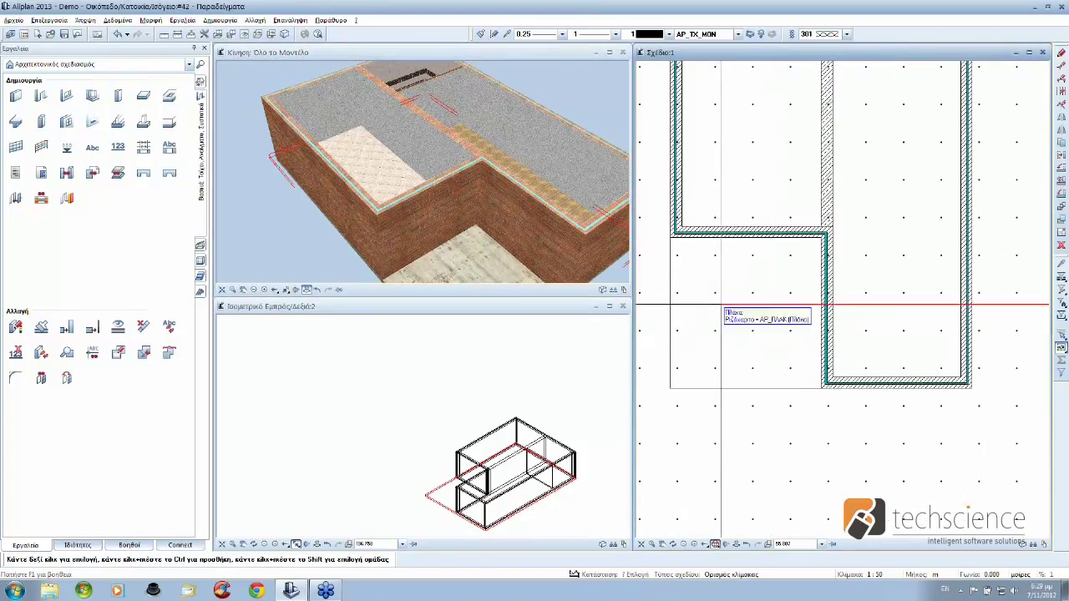
pyautogui.scroll(-2, 716, 311)
pyautogui.moveTo(731, 290); pyautogui.dragTo(749, 326, button='middle')
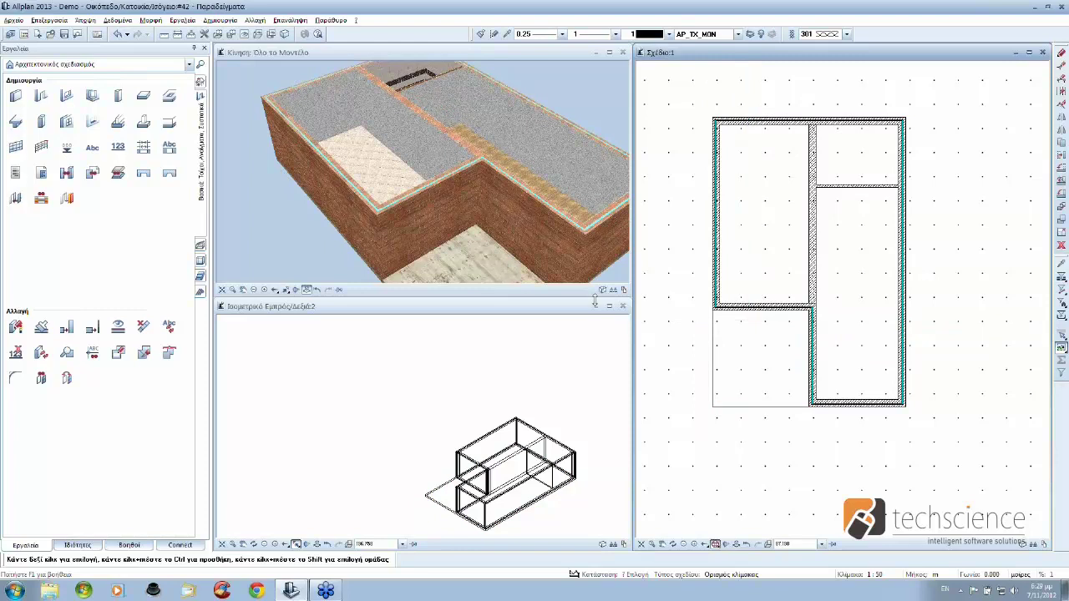
pyautogui.click(200, 82)
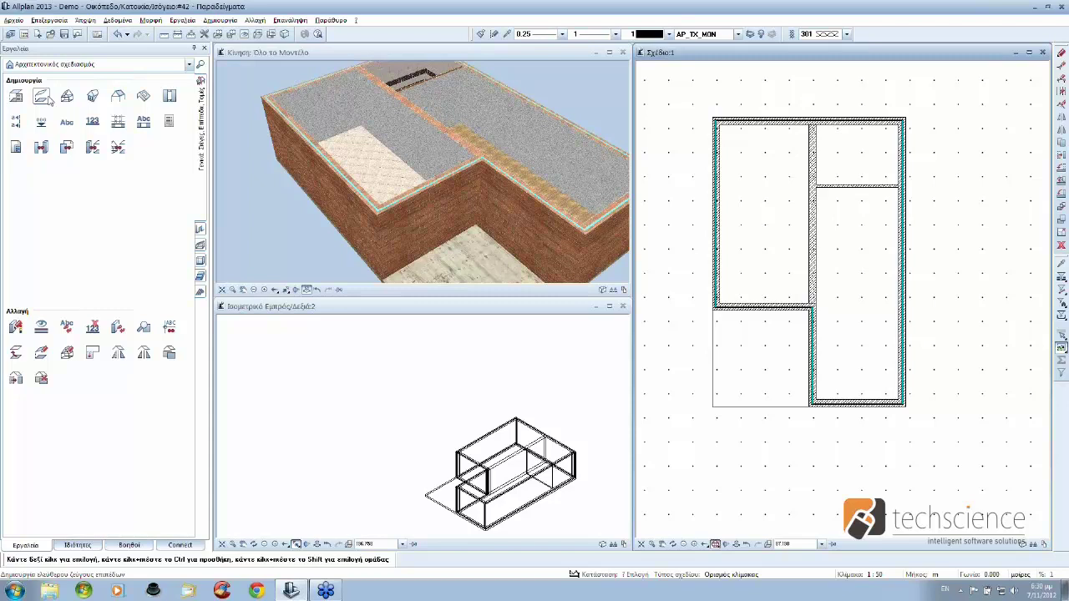
# Step: Define a free plane pair with upper elevation 2.90 and lower elevation -0.50
pyautogui.click(47, 99)
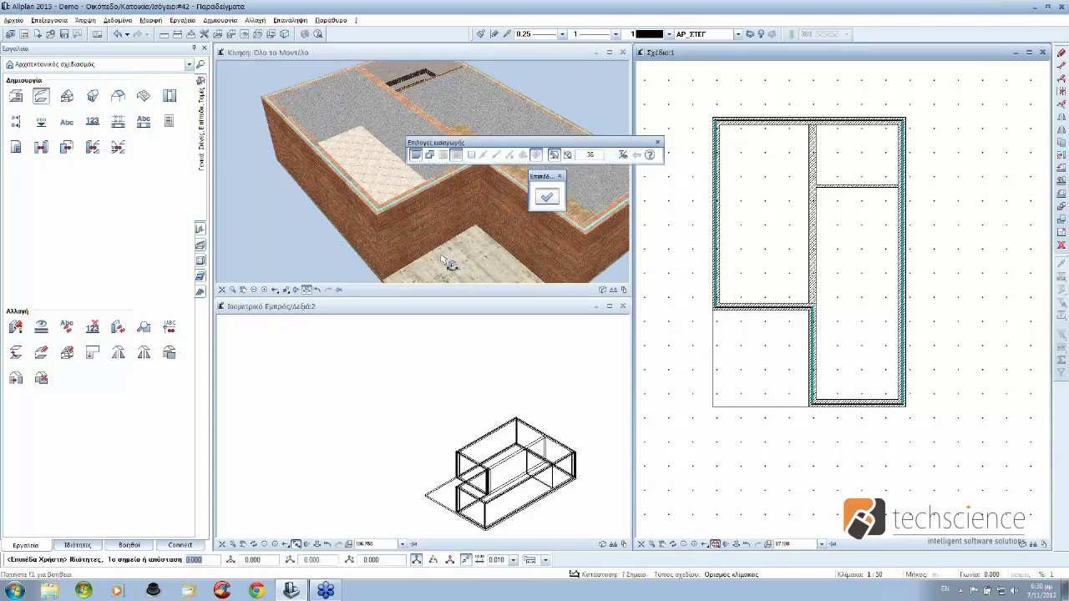
pyautogui.click(546, 198)
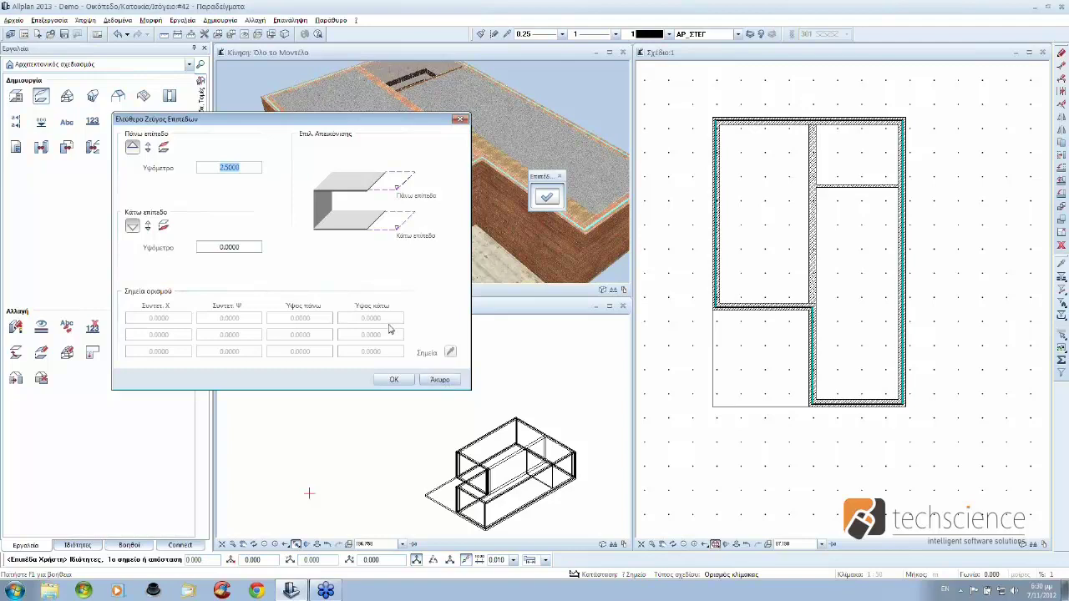
pyautogui.write('2.90')
pyautogui.click(253, 248)
pyautogui.write('-')
pyautogui.write('0.50')
pyautogui.click(386, 381)
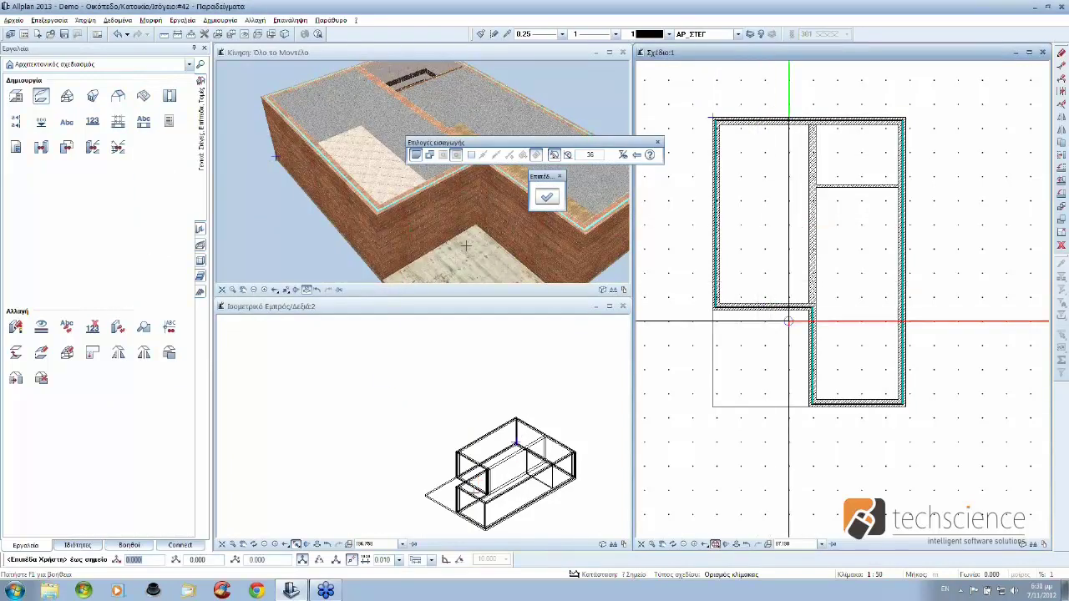
# Step: Orbit and zoom the 3D view to face the brick wall
pyautogui.scroll(3, 789, 320)
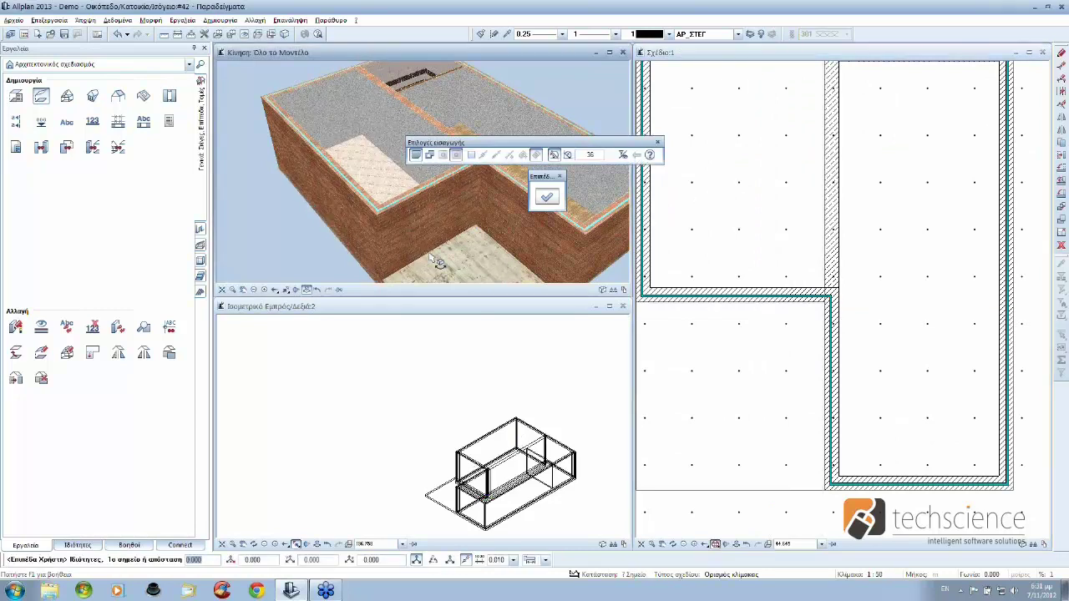
pyautogui.keyDown('shift'); pyautogui.moveTo(435, 260); pyautogui.dragTo(407, 288, button='middle'); pyautogui.keyUp('shift')
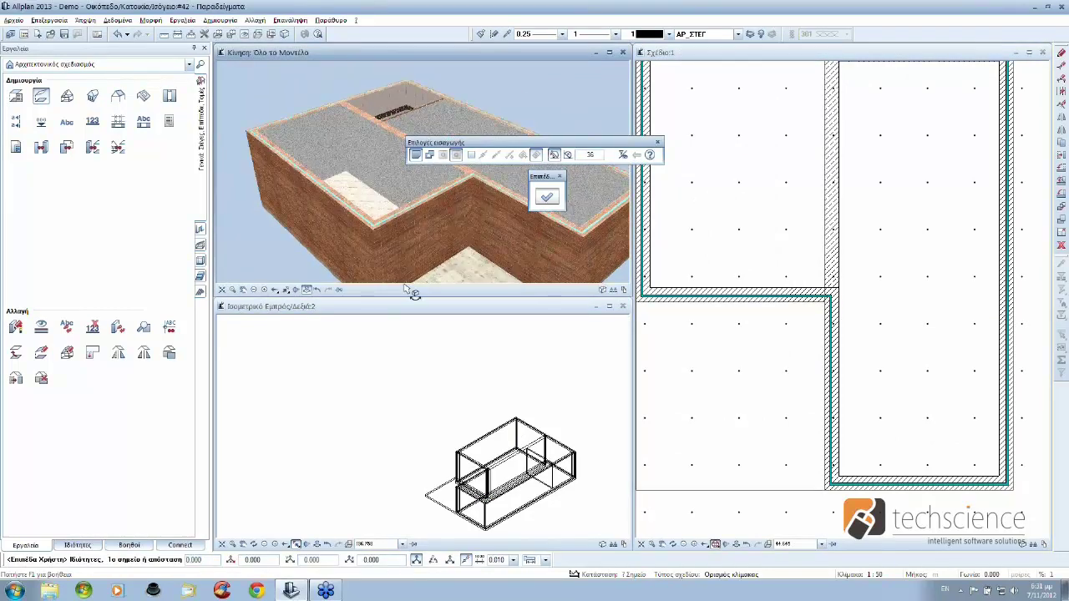
pyautogui.scroll(-2, 409, 284)
pyautogui.scroll(-3, 384, 258)
pyautogui.scroll(-2, 404, 211)
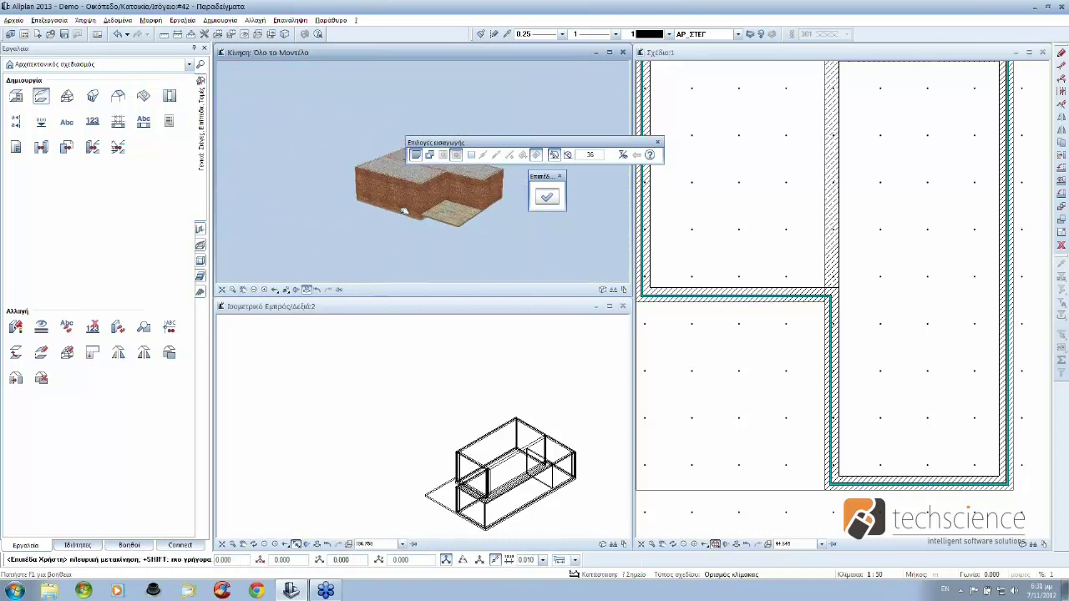
pyautogui.moveTo(403, 210)
pyautogui.keyDown('shift'); pyautogui.mouseDown(button='middle')
pyautogui.moveTo(449, 228)
pyautogui.moveTo(474, 221)
pyautogui.mouseUp(button='middle'); pyautogui.keyUp('shift')
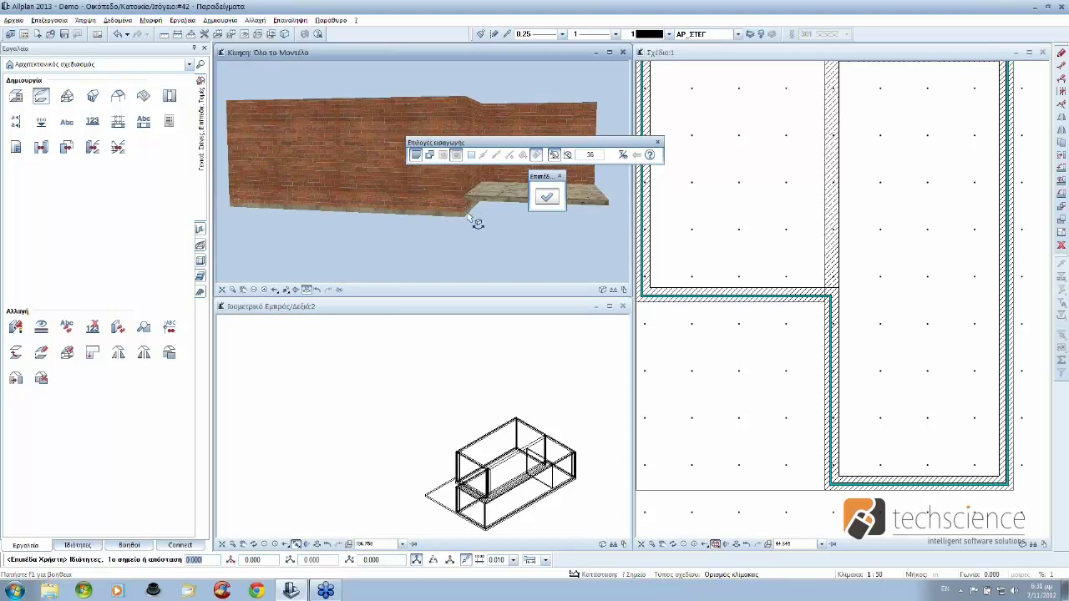
pyautogui.keyDown('shift'); pyautogui.moveTo(477, 231); pyautogui.dragTo(487, 190, button='middle'); pyautogui.keyUp('shift')
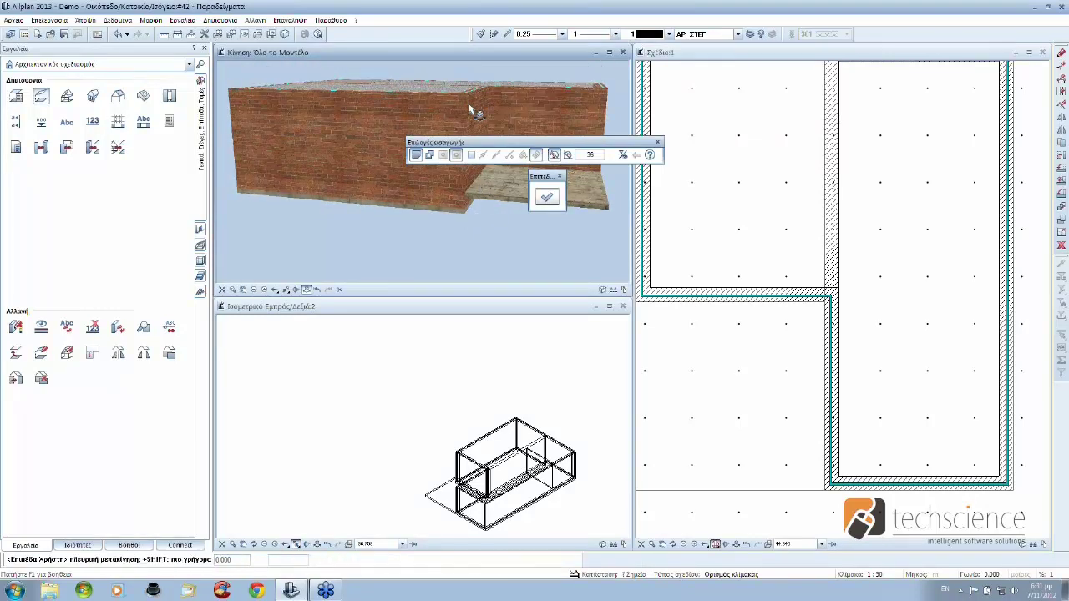
pyautogui.moveTo(475, 108); pyautogui.dragTo(491, 222, button='middle')
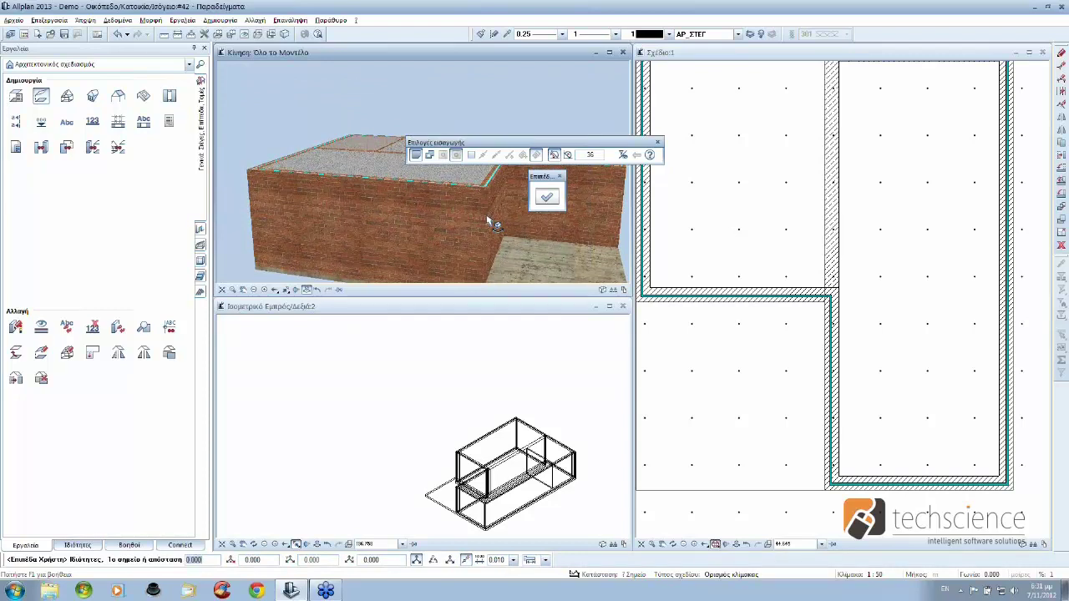
pyautogui.press('Escape')
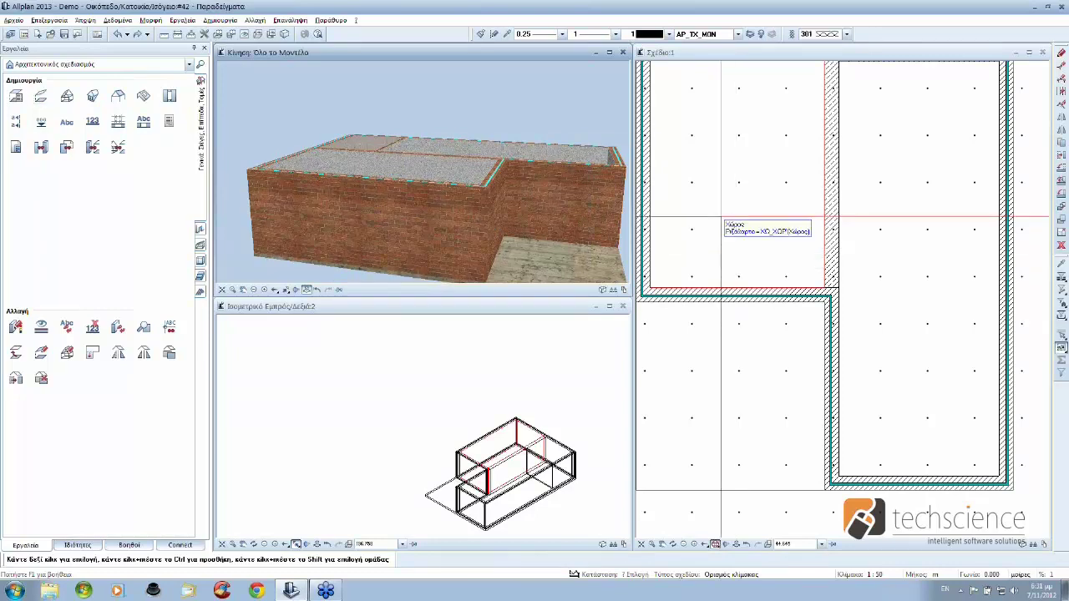
pyautogui.scroll(-2, 721, 217)
pyautogui.scroll(-2, 721, 213)
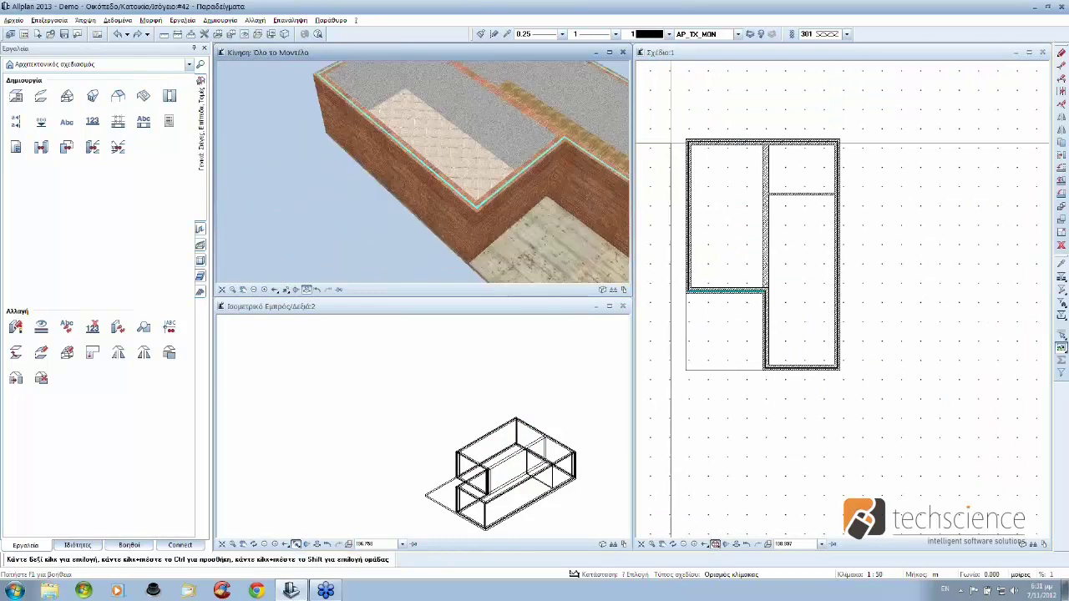
pyautogui.click(43, 100)
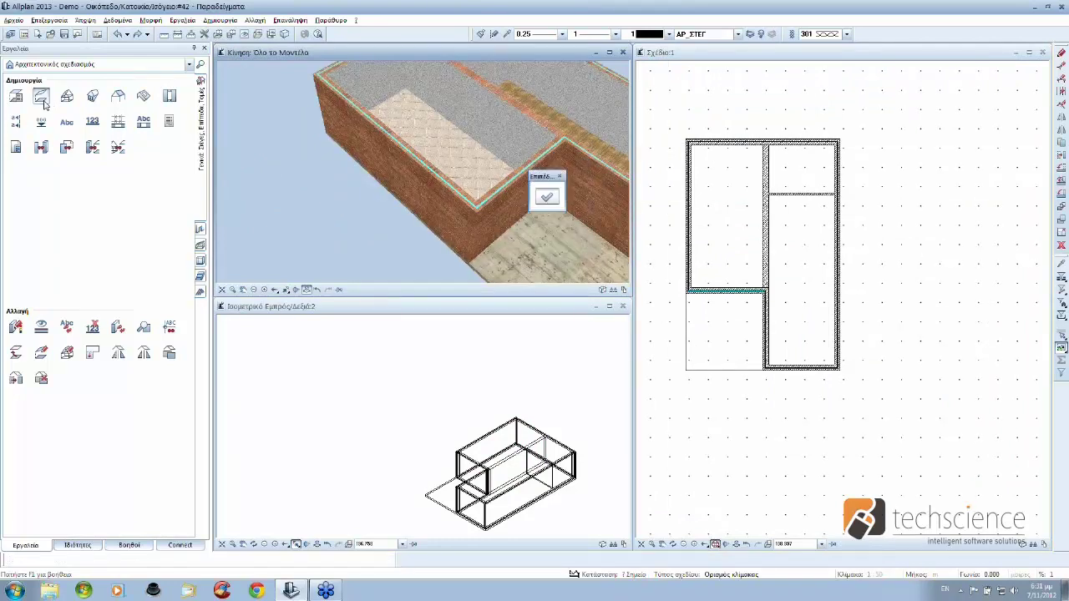
pyautogui.click(707, 183)
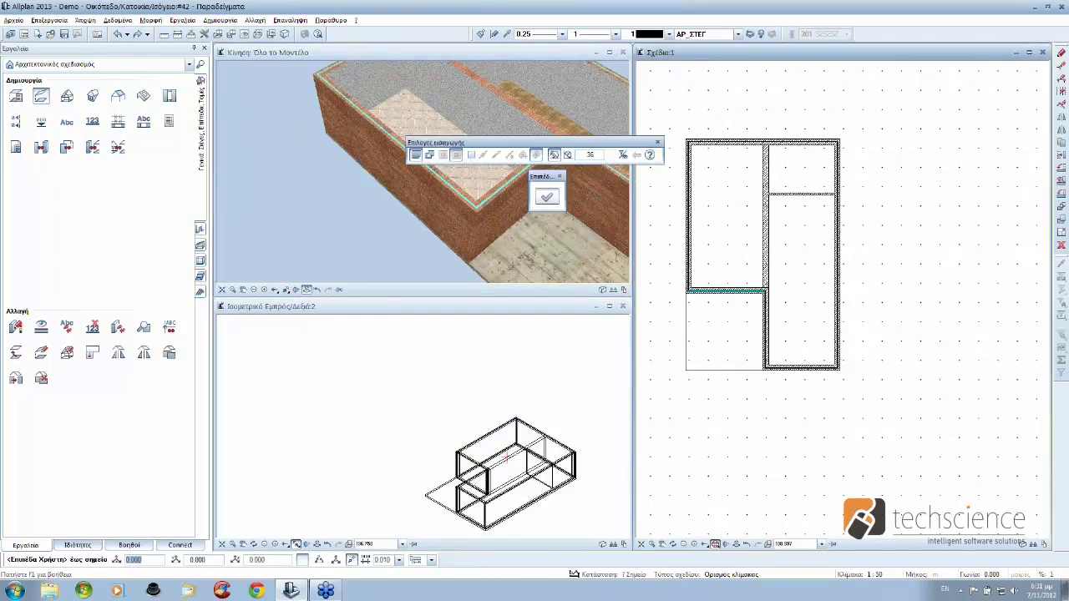
pyautogui.click(744, 263)
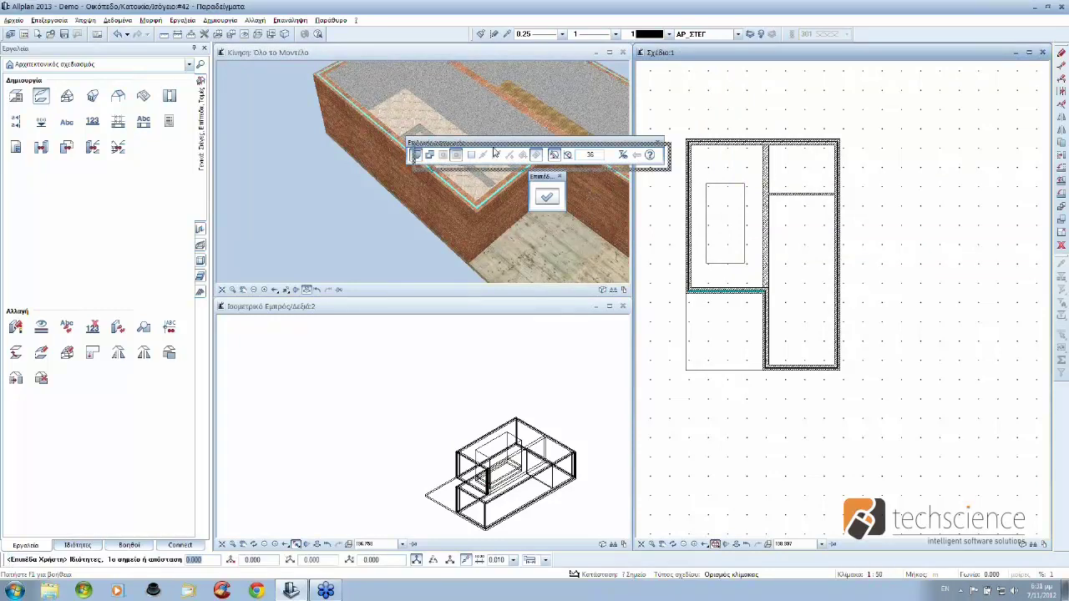
pyautogui.press('Escape')
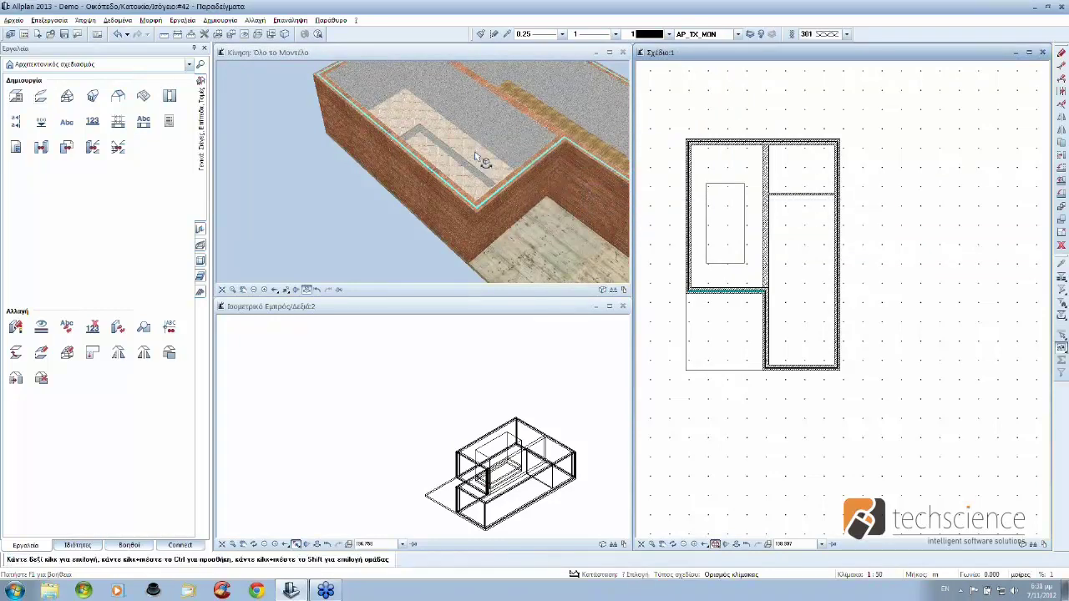
pyautogui.moveTo(482, 160); pyautogui.dragTo(483, 160, button='middle')
pyautogui.scroll(4, 521, 199)
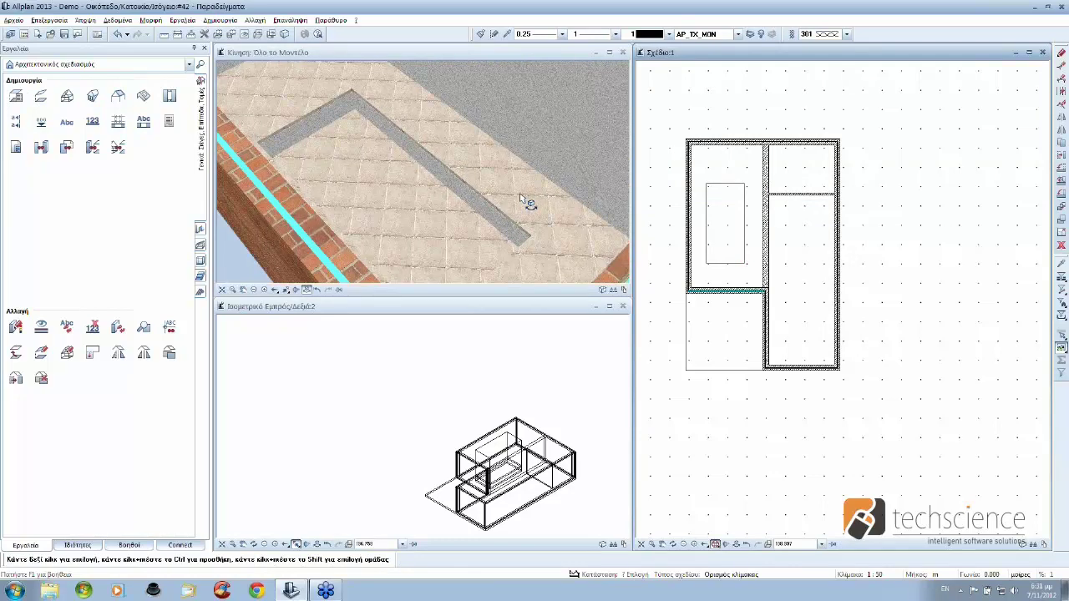
pyautogui.click(519, 193)
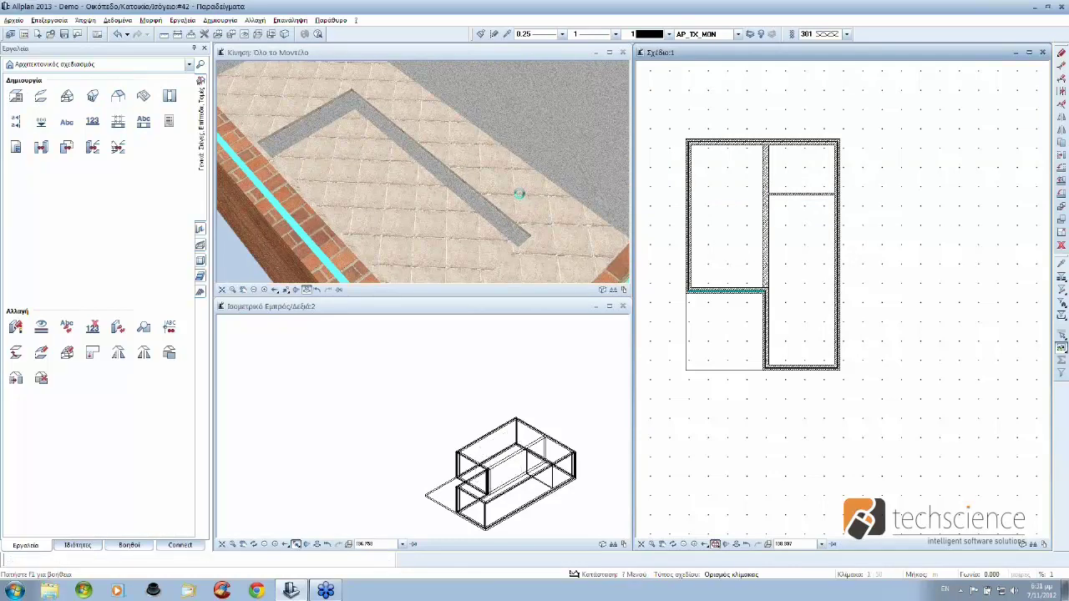
pyautogui.rightClick(527, 201)
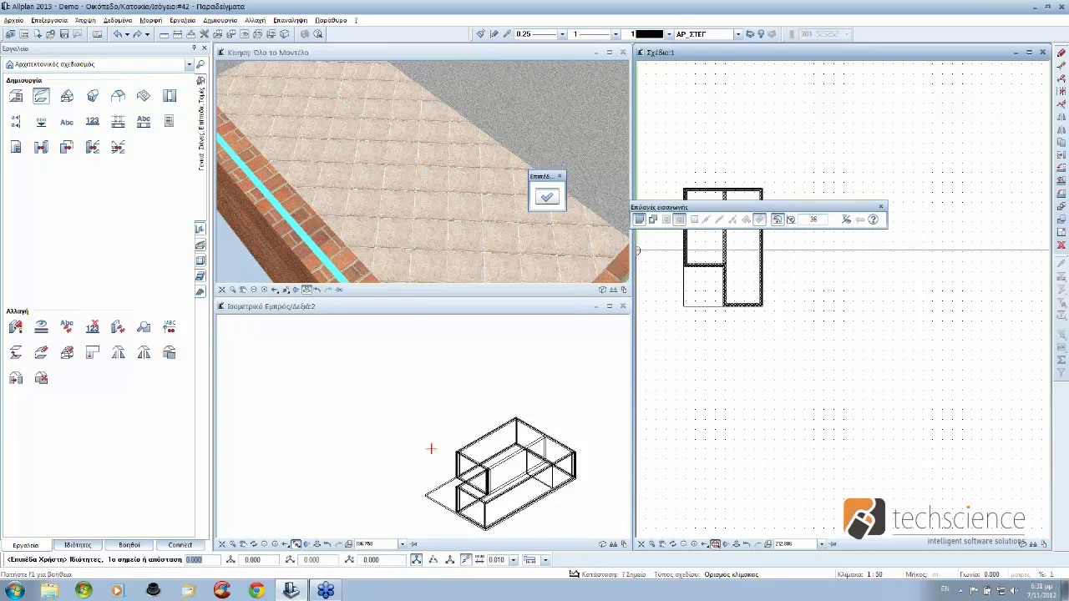
# Step: Place the free plane pair at the building corner in plan
pyautogui.moveTo(704, 209); pyautogui.dragTo(719, 120)
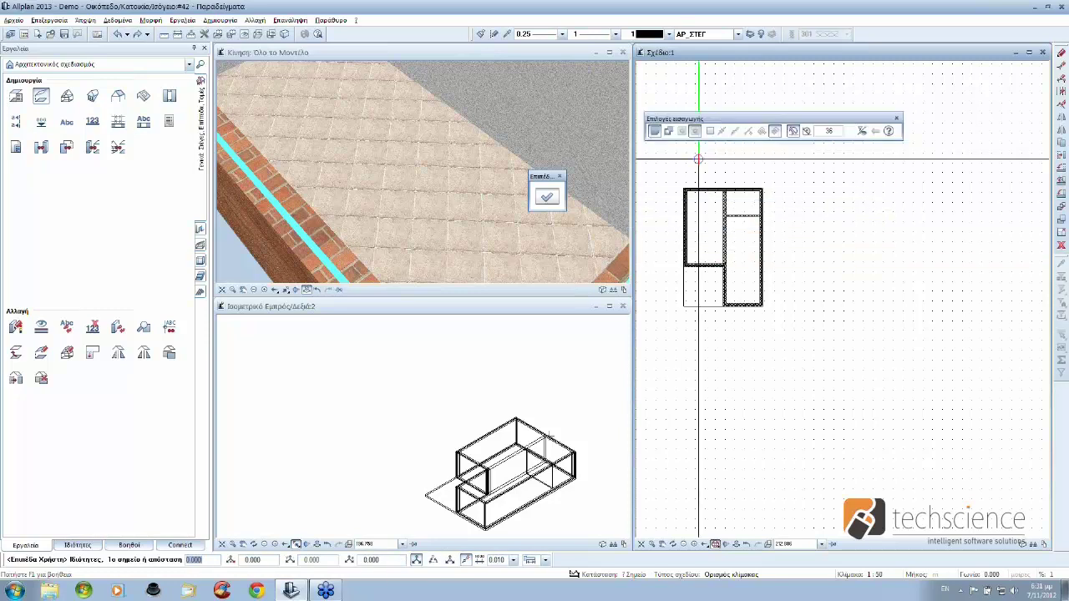
pyautogui.scroll(4, 674, 177)
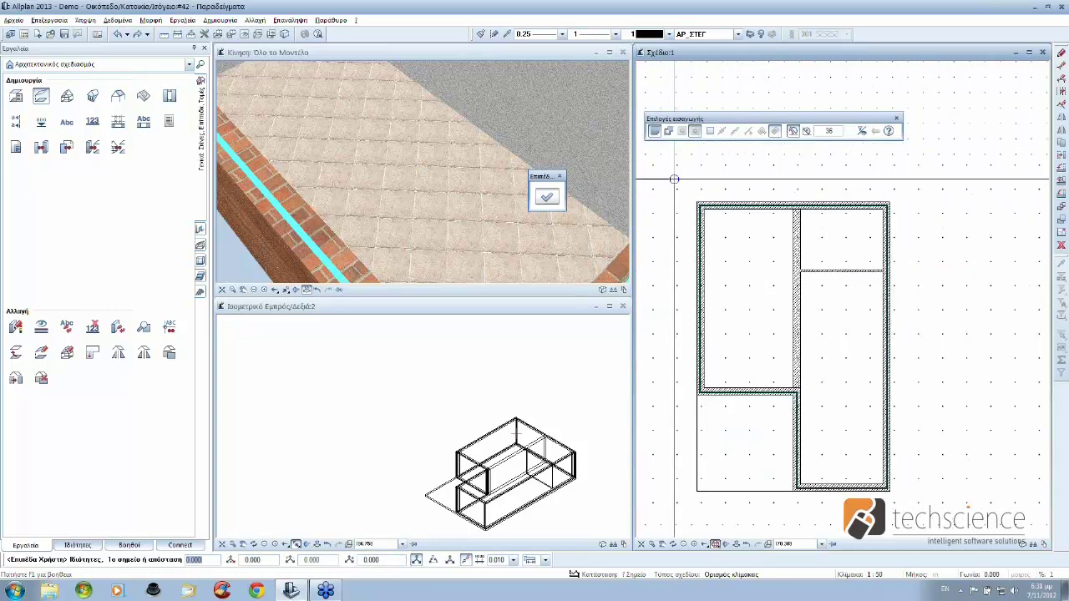
pyautogui.click(794, 392)
pyautogui.press('Escape')
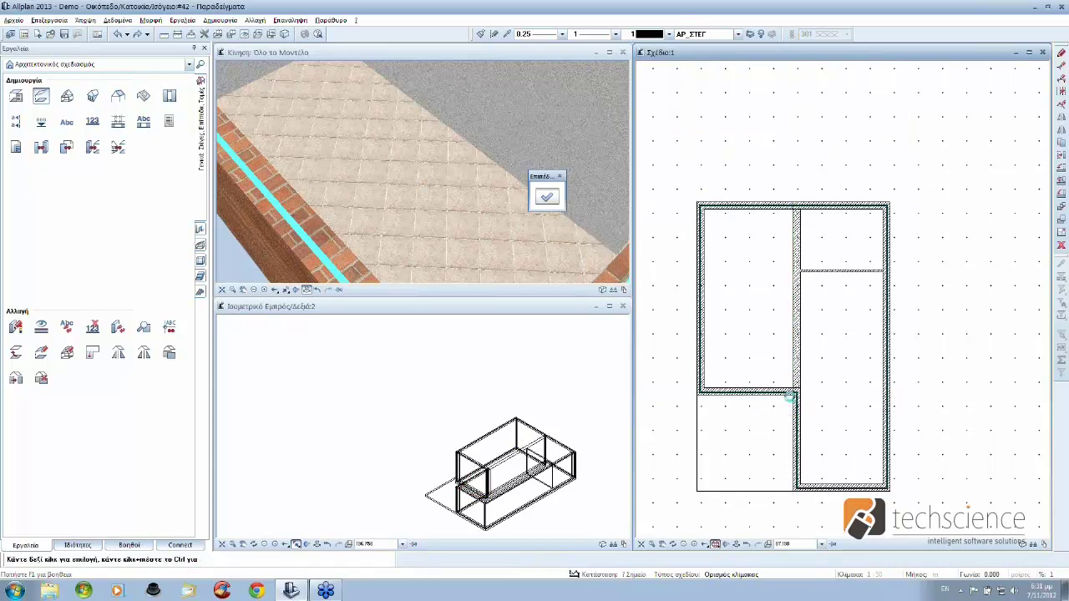
# Step: Orbit the 3D model to inspect the divided top panels along the wall tops
pyautogui.moveTo(434, 167); pyautogui.dragTo(385, 199)
pyautogui.scroll(-5, 386, 199)
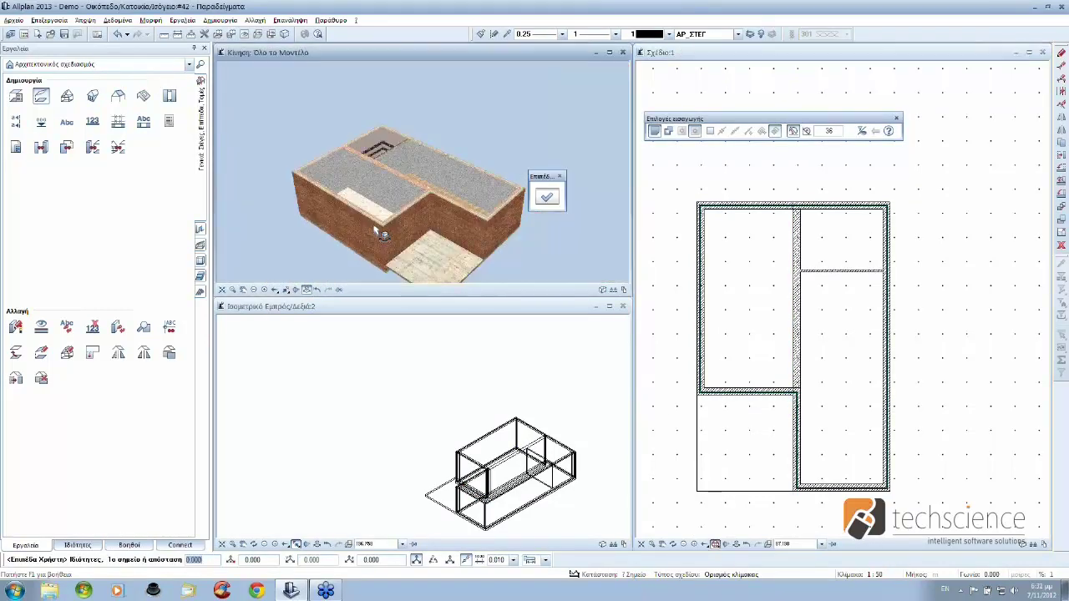
pyautogui.scroll(2, 398, 254)
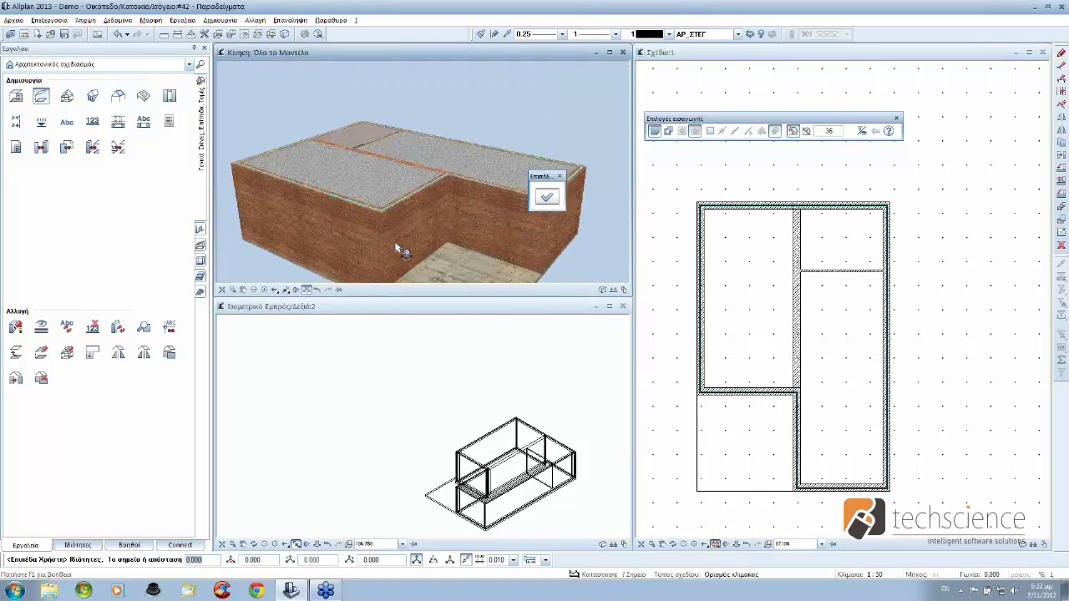
pyautogui.moveTo(398, 250)
pyautogui.mouseDown()
pyautogui.moveTo(389, 232)
pyautogui.moveTo(410, 220)
pyautogui.mouseUp()
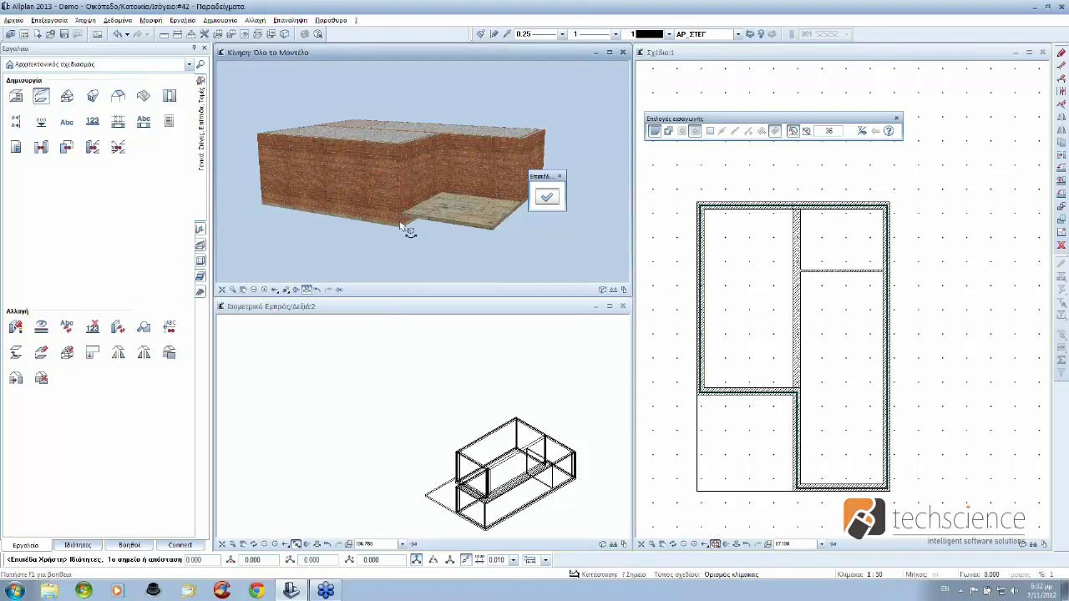
pyautogui.moveTo(409, 232)
pyautogui.mouseDown()
pyautogui.moveTo(424, 195)
pyautogui.moveTo(356, 106)
pyautogui.mouseUp()
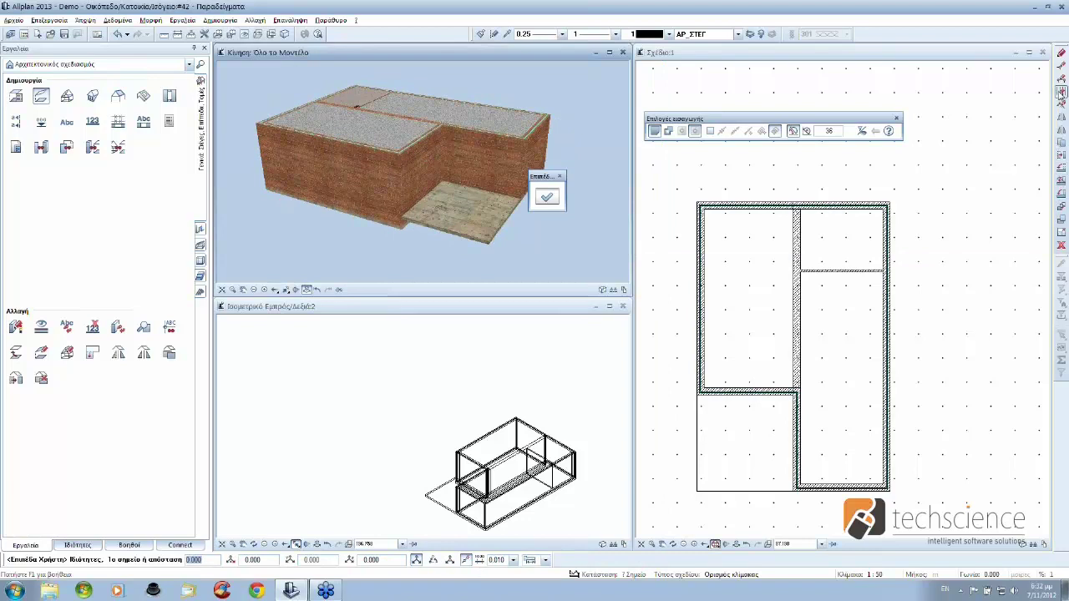
# Step: Limit Modify Points to slabs and stretch the slab's top edge above the building
pyautogui.click(1061, 90)
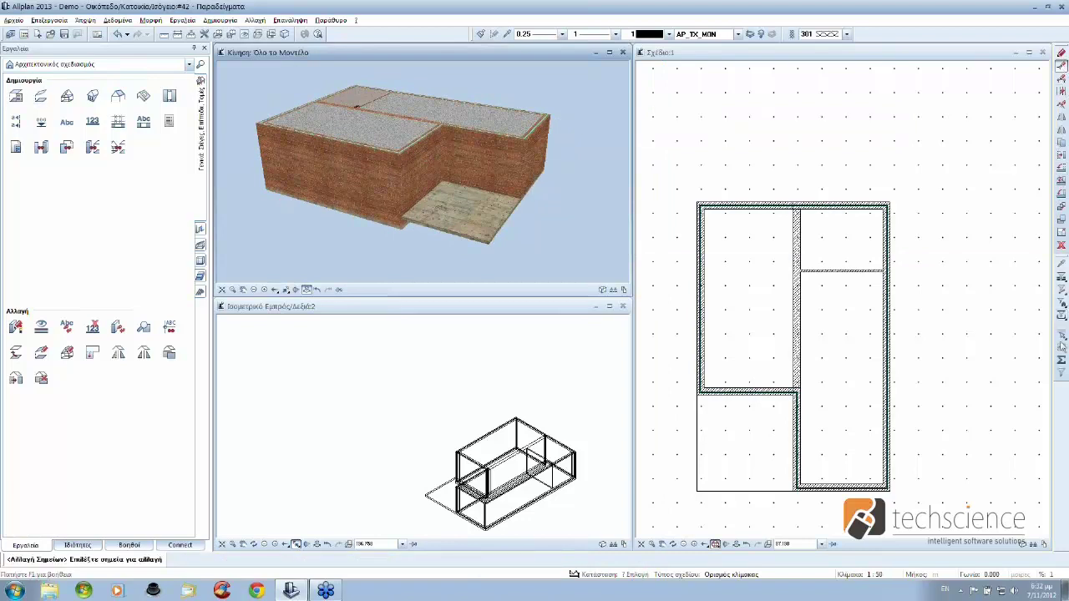
pyautogui.click(1063, 306)
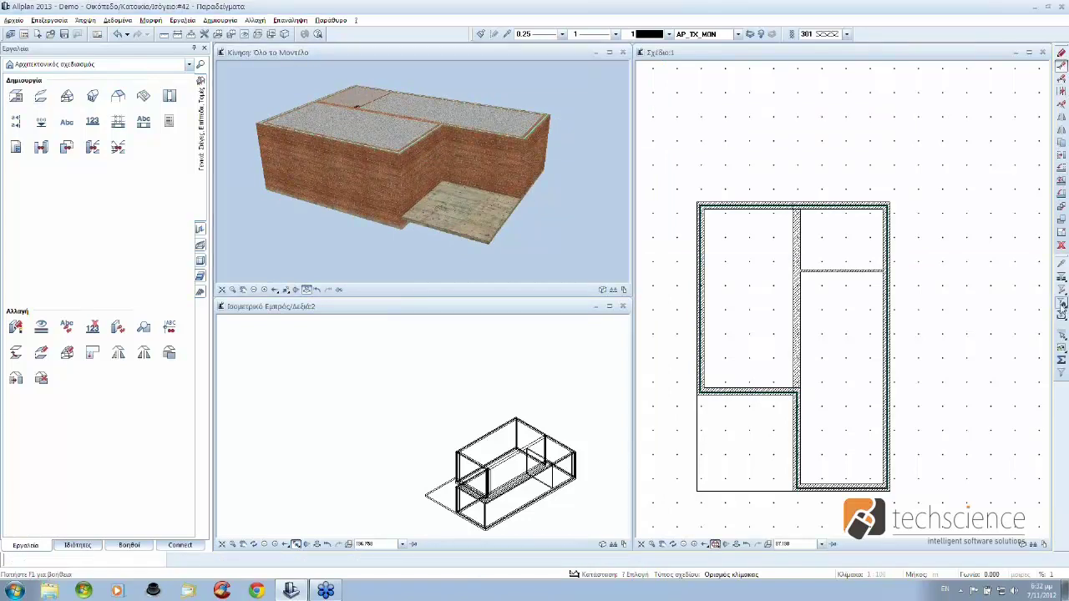
pyautogui.click(1062, 306)
pyautogui.click(451, 147)
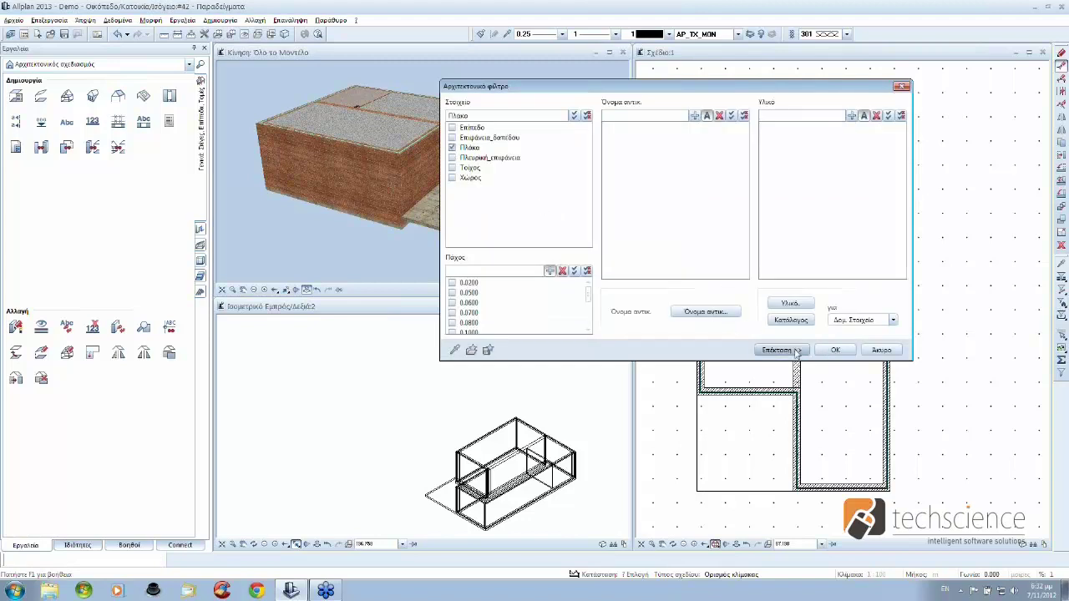
pyautogui.click(822, 354)
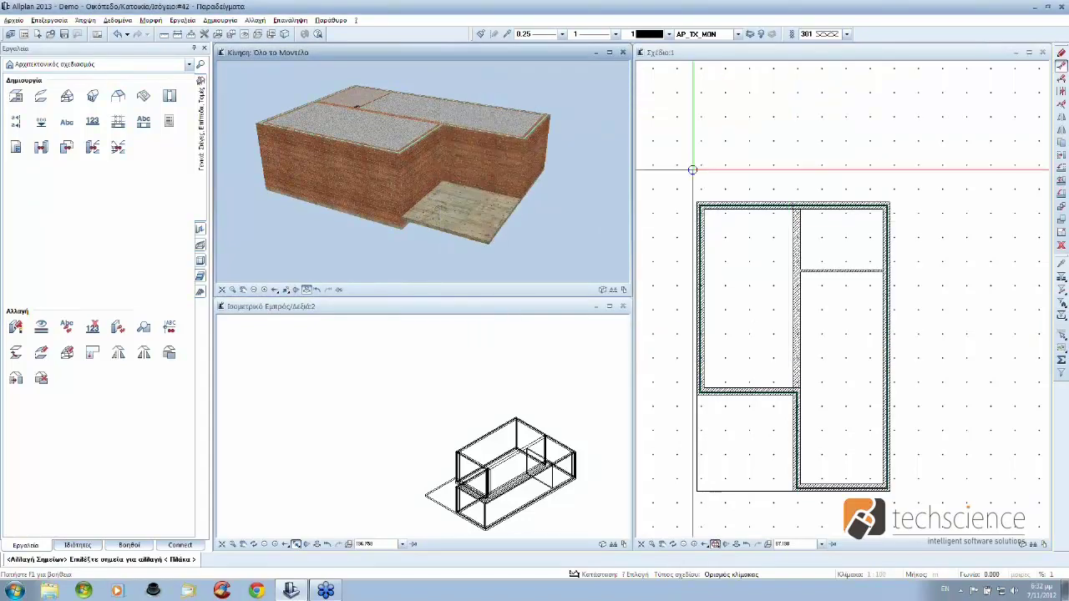
pyautogui.moveTo(685, 175); pyautogui.dragTo(910, 226)
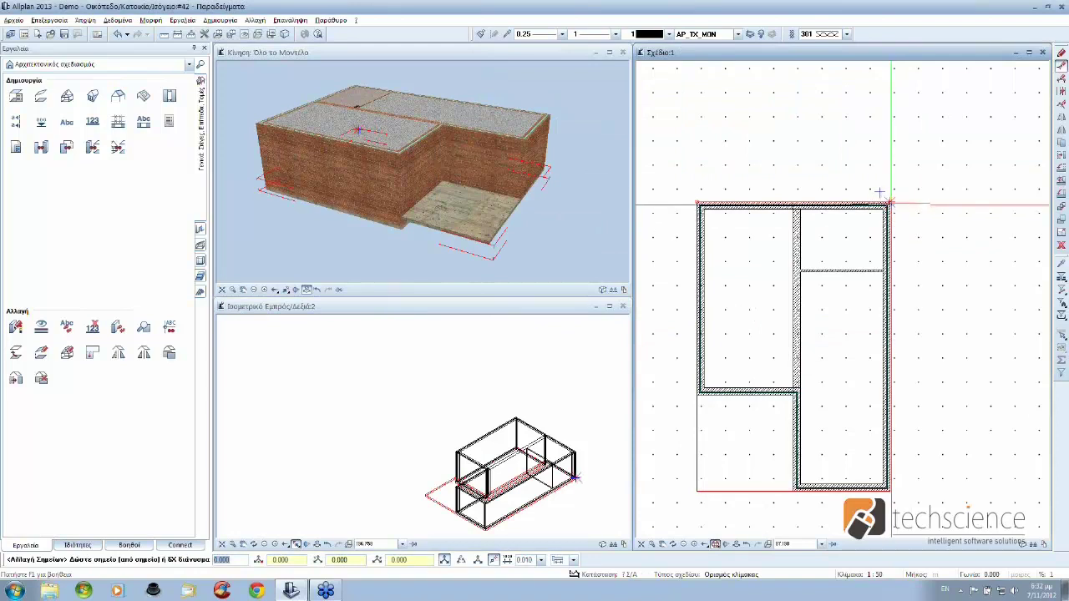
pyautogui.click(879, 194)
pyautogui.click(889, 136)
# Step: Move the slab's top-left corner down so its top edge slopes
pyautogui.keyDown('shift'); pyautogui.moveTo(305, 205); pyautogui.dragTo(228, 215, button='middle'); pyautogui.keyUp('shift')
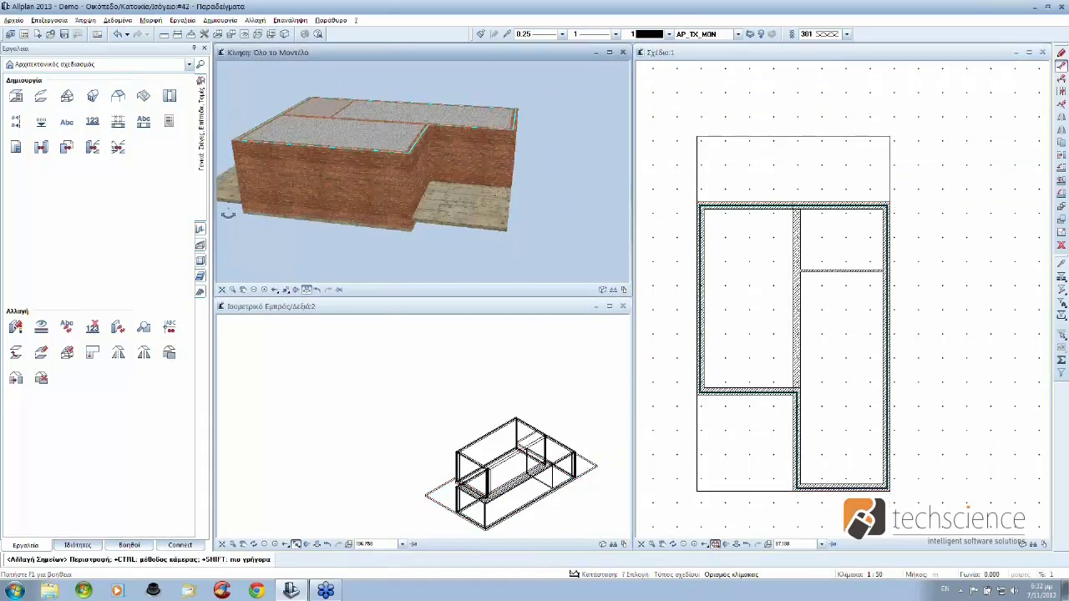
pyautogui.moveTo(288, 200)
pyautogui.keyDown('shift'); pyautogui.mouseDown(button='middle')
pyautogui.moveTo(451, 210)
pyautogui.moveTo(291, 248)
pyautogui.mouseUp(button='middle'); pyautogui.keyUp('shift')
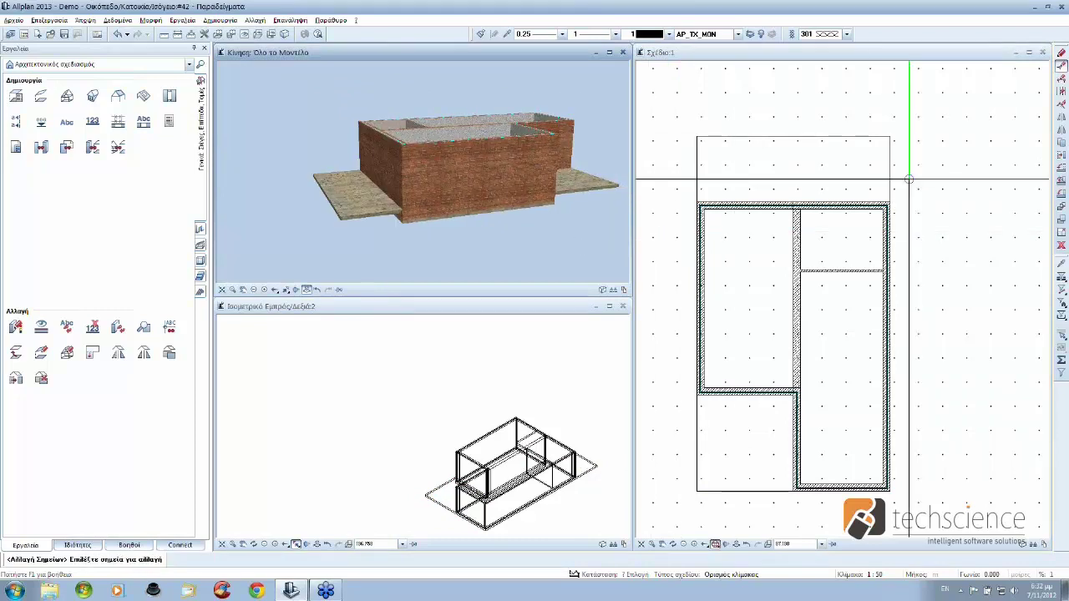
pyautogui.moveTo(688, 127); pyautogui.dragTo(710, 162)
pyautogui.click(697, 134)
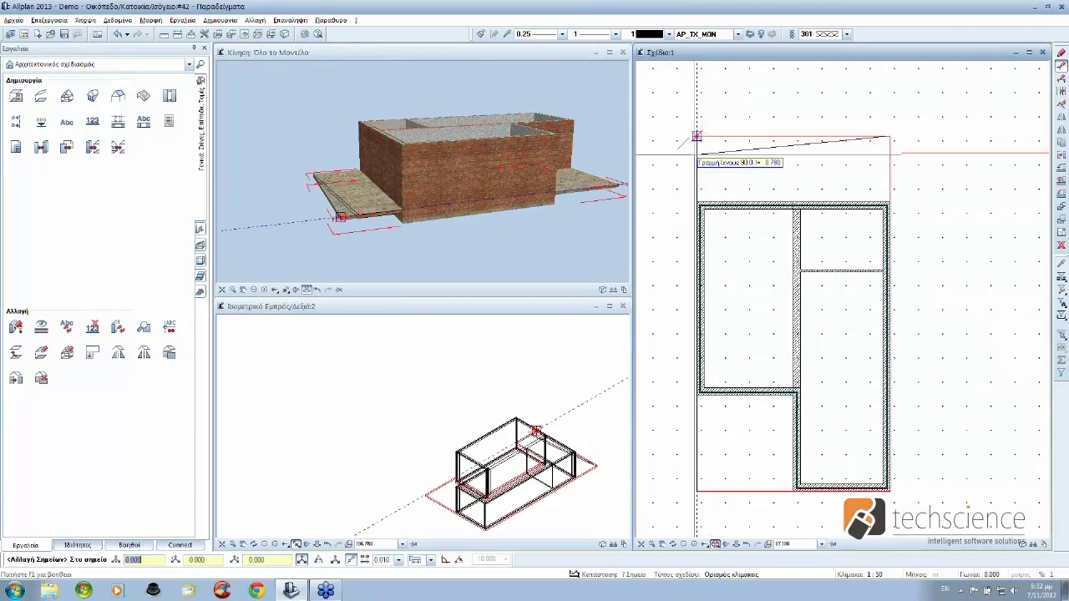
pyautogui.click(699, 168)
pyautogui.press('Escape')
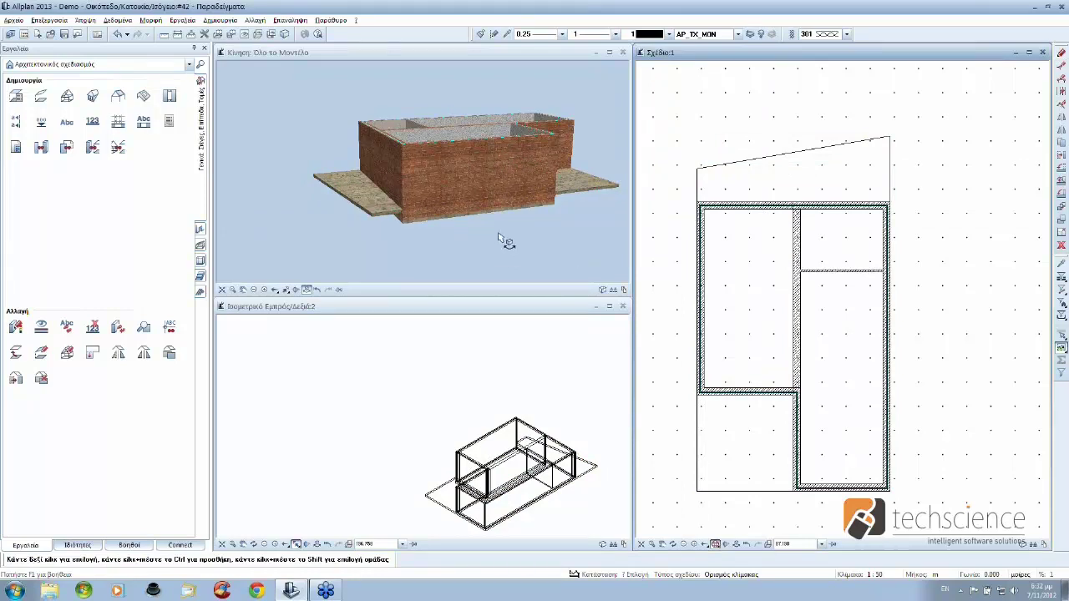
pyautogui.moveTo(506, 237); pyautogui.dragTo(511, 212)
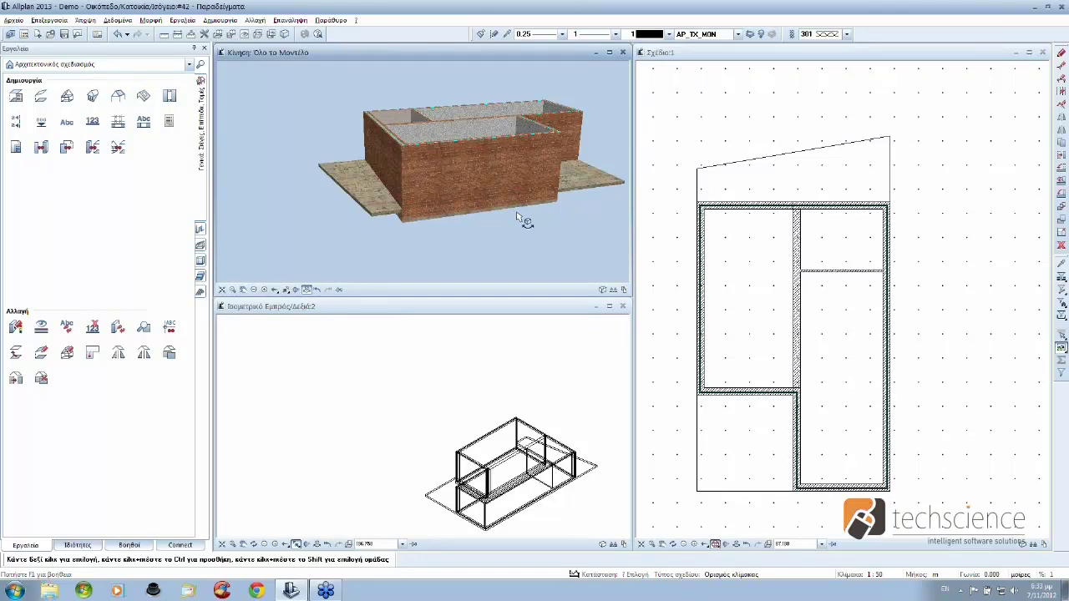
# Step: Start Modify Planes using the free-plane option
pyautogui.click(41, 352)
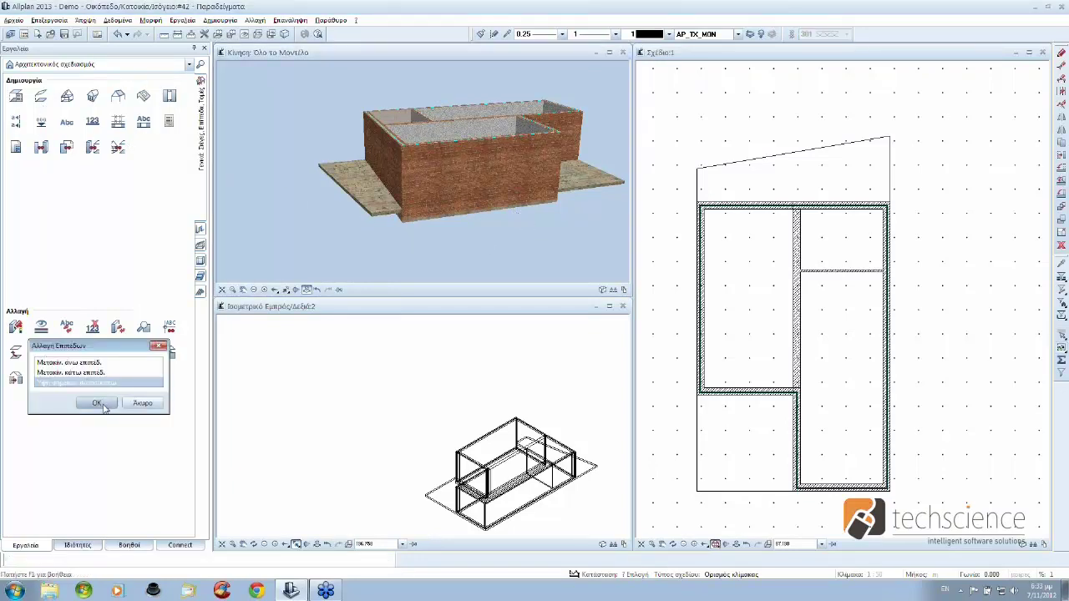
pyautogui.click(97, 403)
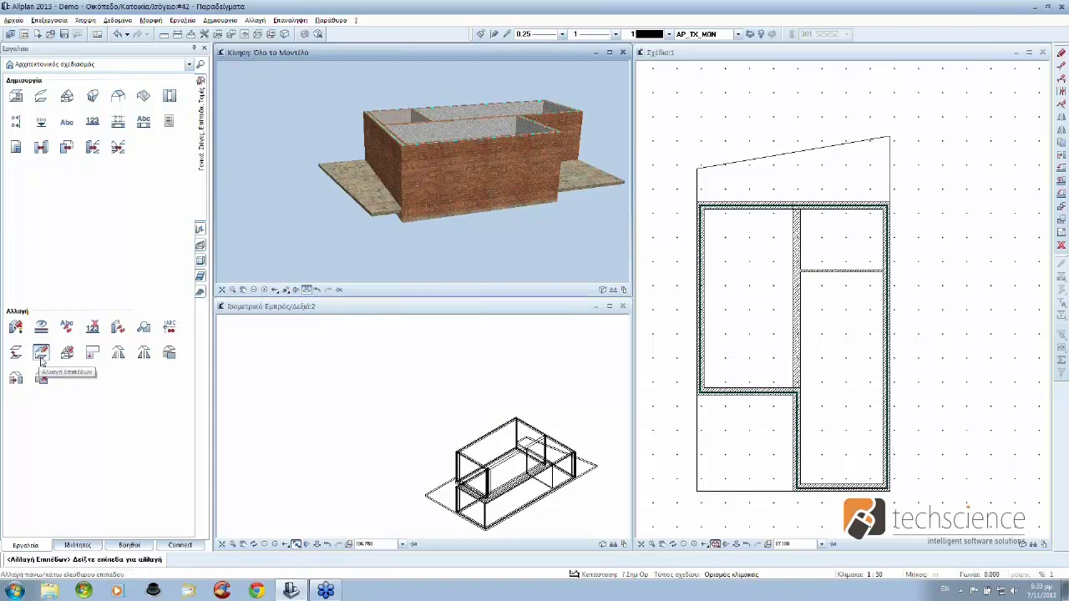
# Step: Select the left wall block and set its point top heights to 6.000, 5.000 and 4.000
pyautogui.click(734, 256)
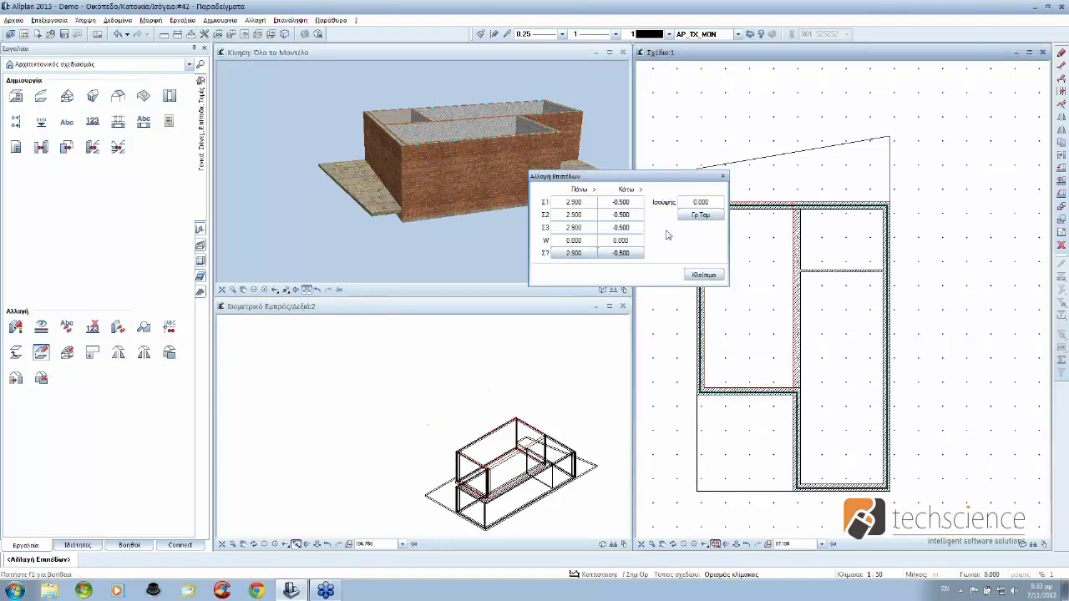
pyautogui.click(584, 203)
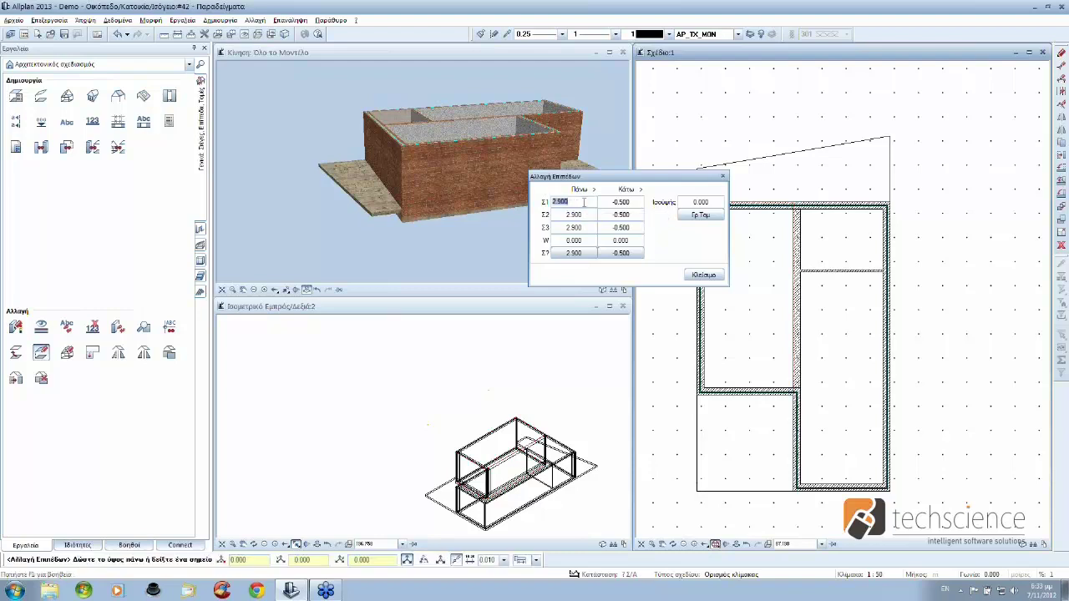
pyautogui.write('6')
pyautogui.press('Return')
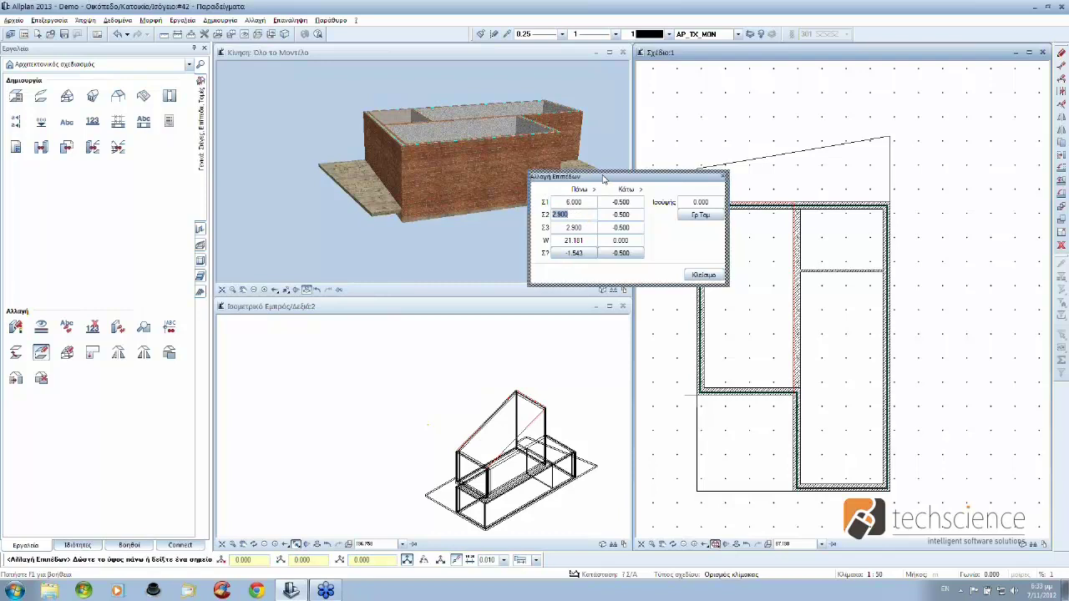
pyautogui.moveTo(603, 179); pyautogui.dragTo(468, 177)
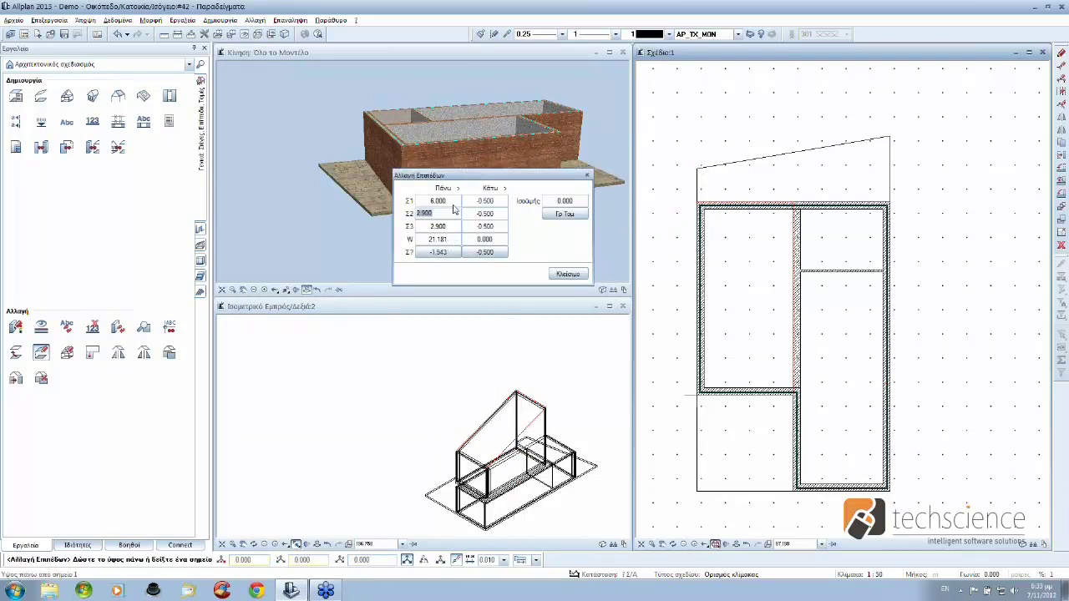
pyautogui.press('BackSpace')
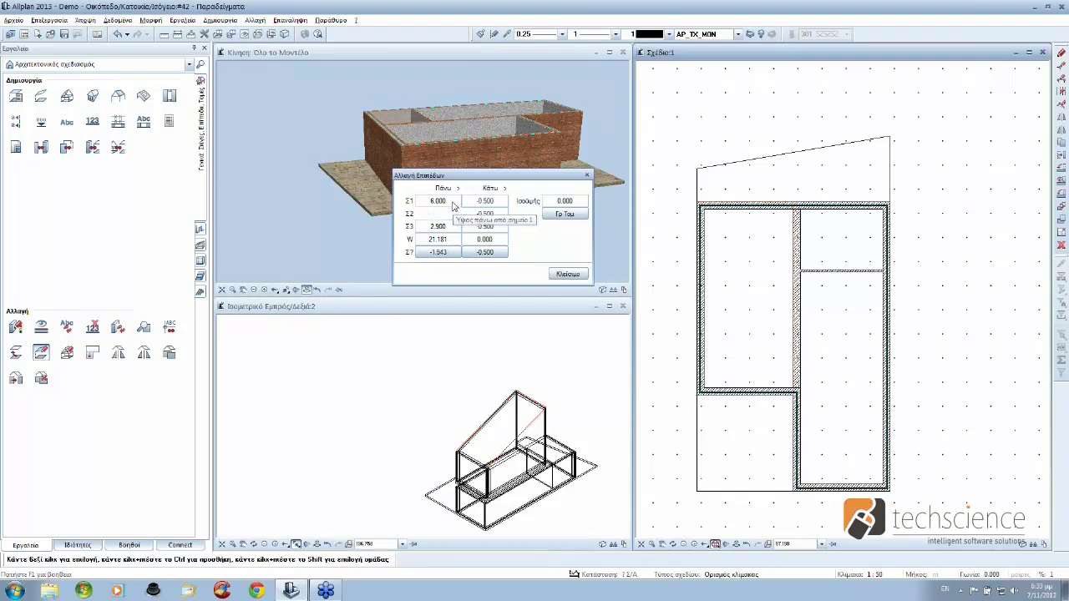
pyautogui.click(454, 203)
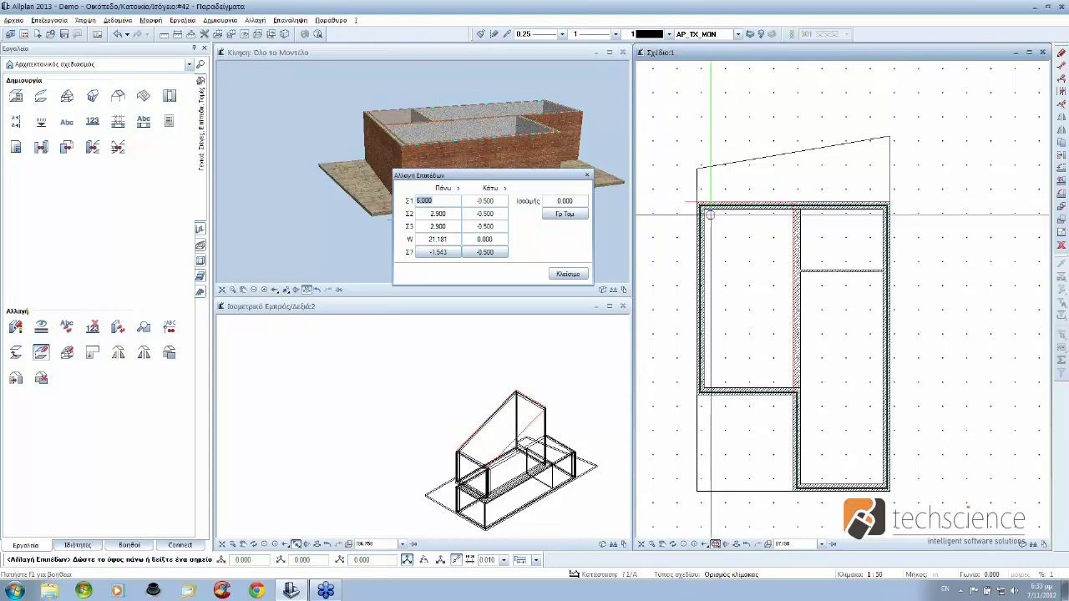
pyautogui.click(710, 214)
pyautogui.click(451, 213)
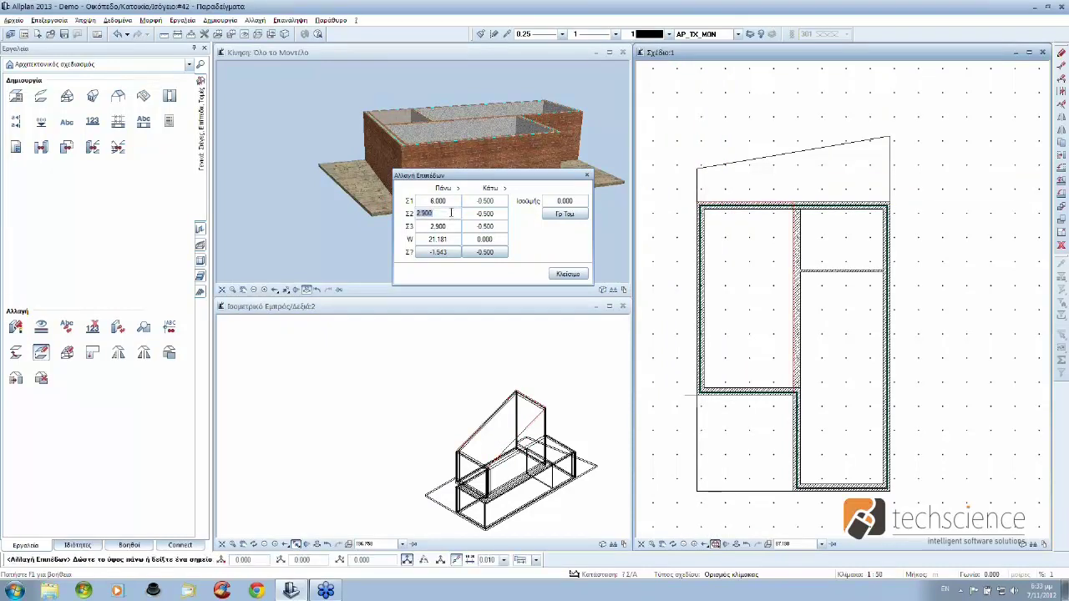
pyautogui.write('5')
pyautogui.press('Return')
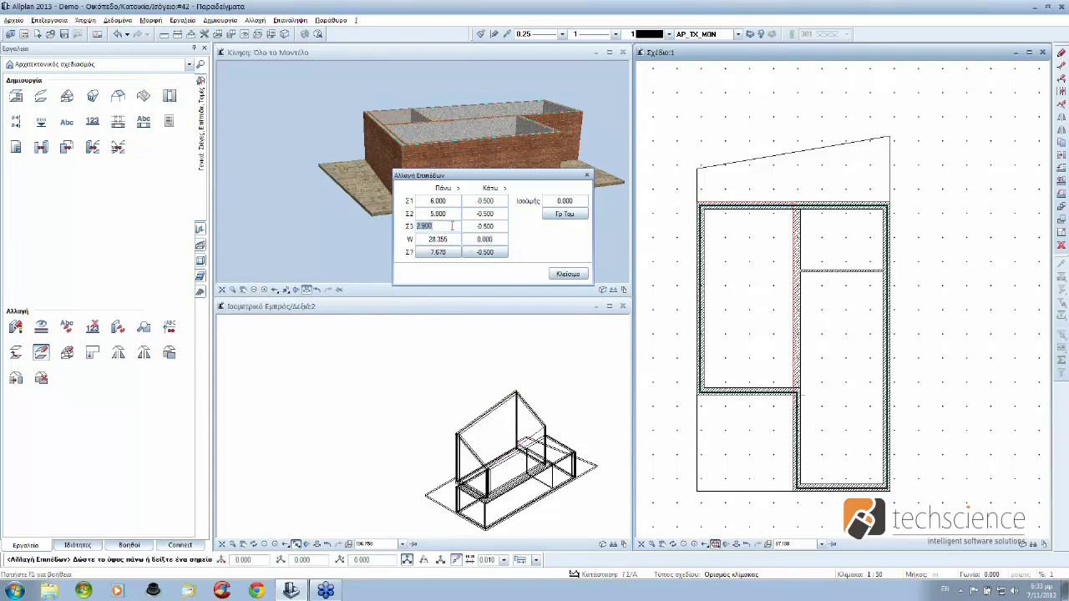
pyautogui.press('Return')
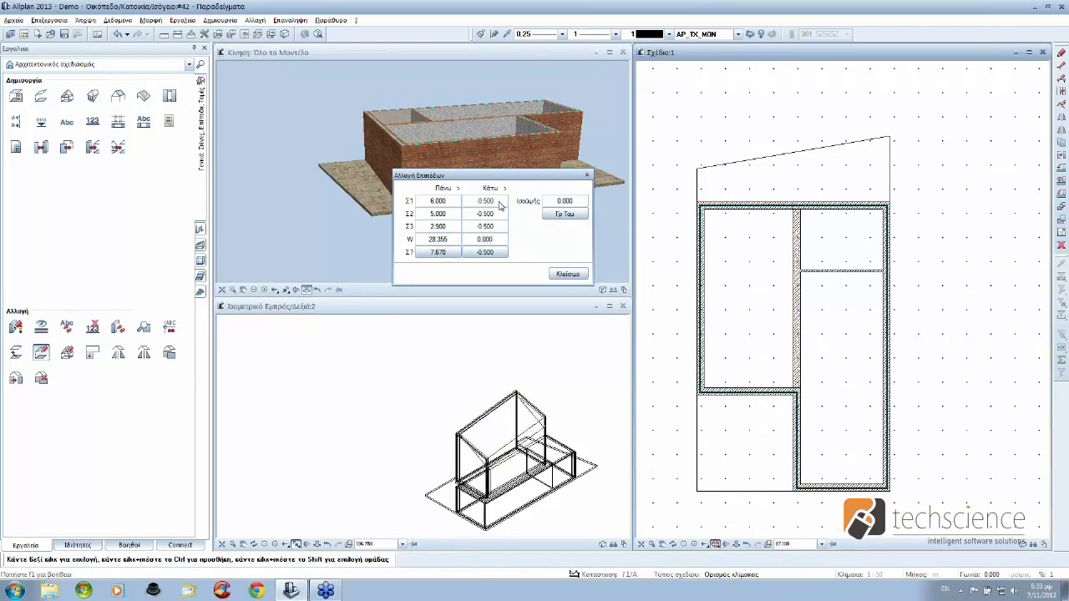
# Step: Set the bottom heights to -3 for the first point and 0 for the other two
pyautogui.click(499, 202)
pyautogui.write('-')
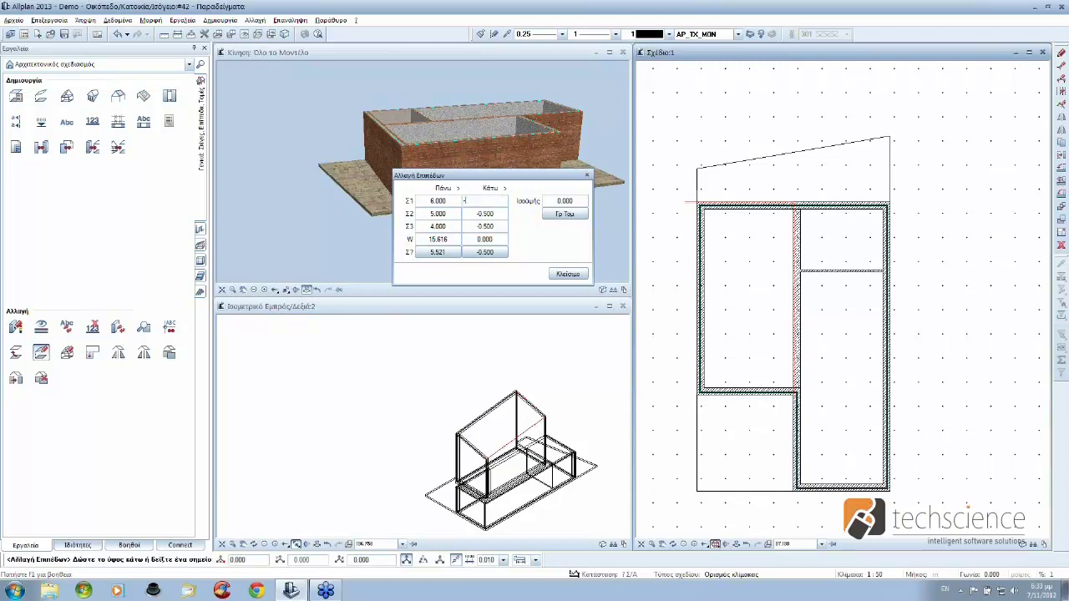
pyautogui.write('3')
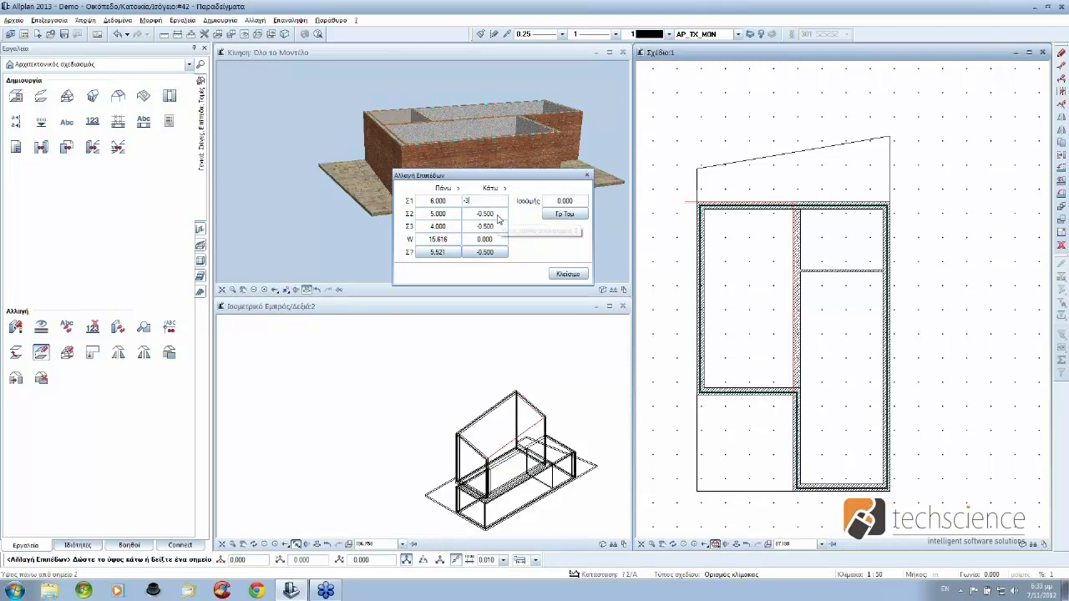
pyautogui.press('Return')
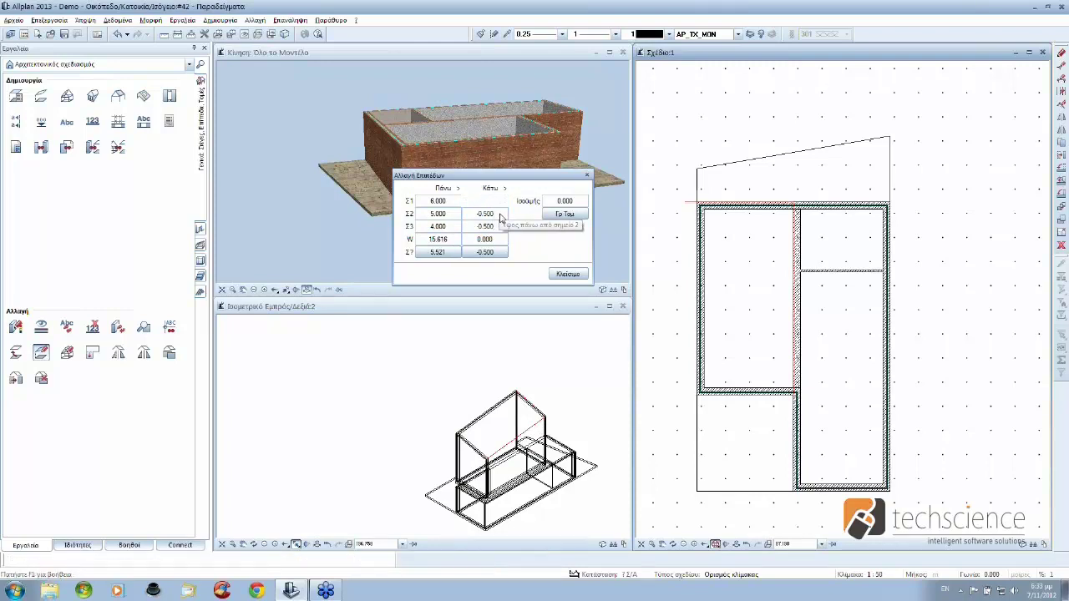
pyautogui.click(500, 215)
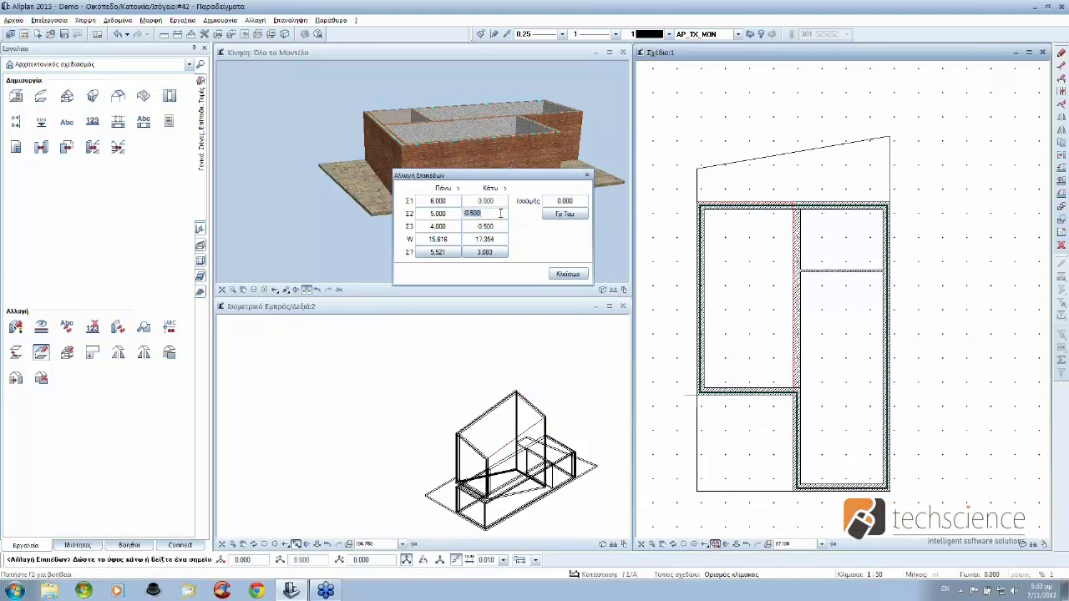
pyautogui.write('0')
pyautogui.press('Return')
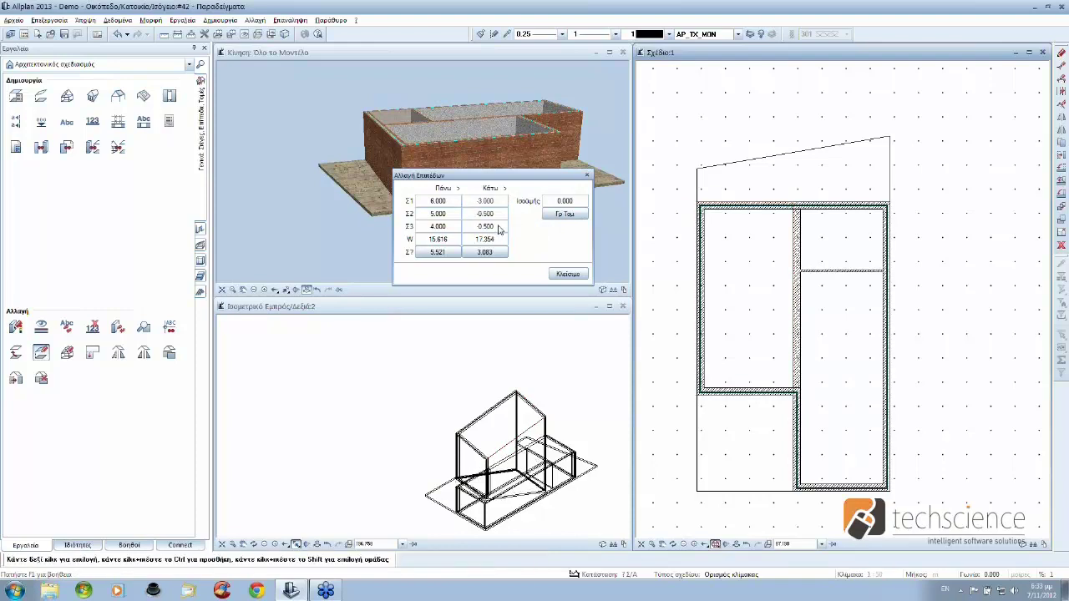
pyautogui.click(499, 228)
pyautogui.write('0')
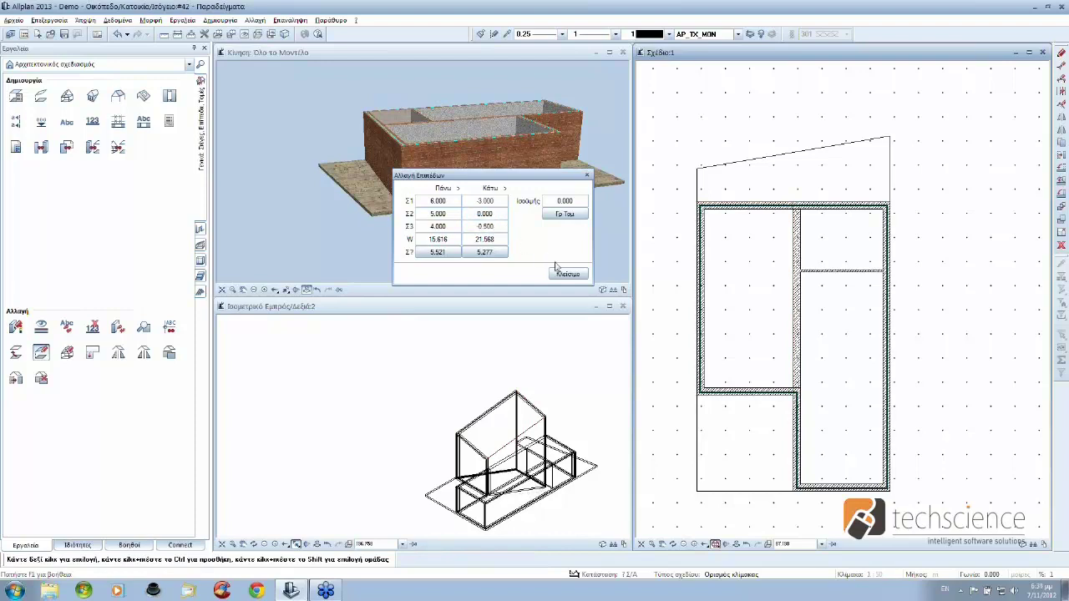
pyautogui.press('Return')
# Step: Apply the new heights and orbit the 3D view to check the taller left block
pyautogui.click(566, 275)
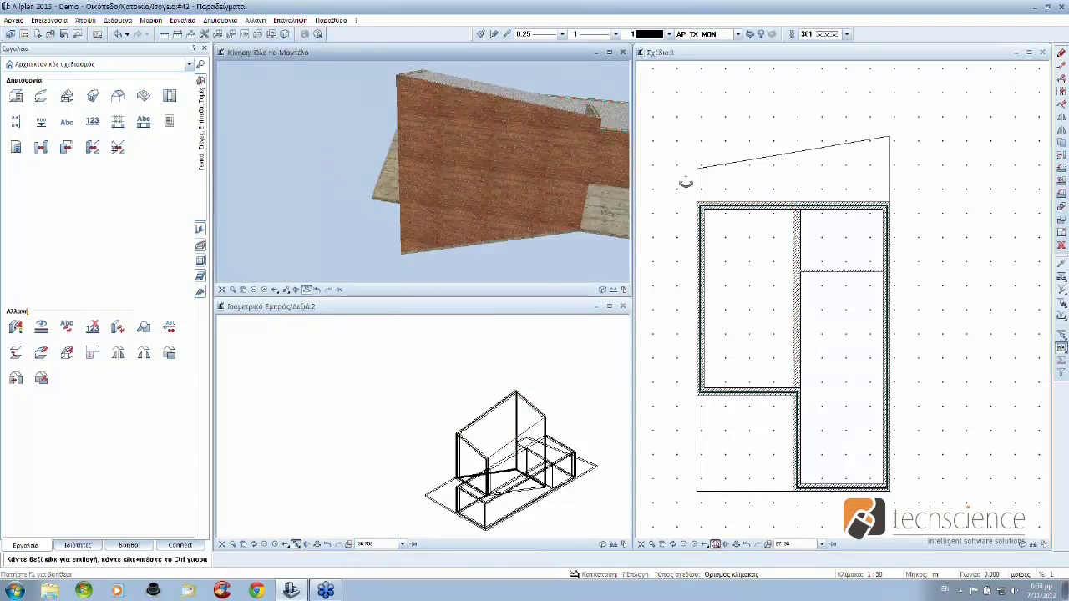
pyautogui.moveTo(684, 182)
pyautogui.mouseDown()
pyautogui.moveTo(466, 210)
pyautogui.moveTo(690, 161)
pyautogui.moveTo(573, 171)
pyautogui.moveTo(559, 191)
pyautogui.moveTo(807, 204)
pyautogui.moveTo(239, 181)
pyautogui.moveTo(449, 196)
pyautogui.moveTo(506, 181)
pyautogui.moveTo(622, 190)
pyautogui.mouseUp()
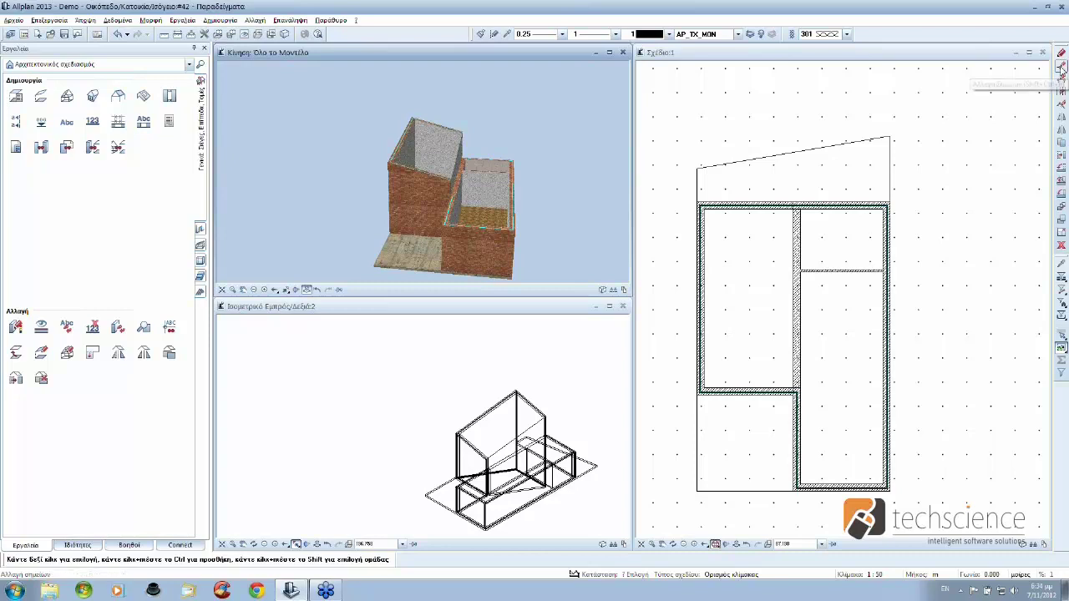
# Step: Start Modify Points, filter to Επίπεδο elements, and window-select the wall points
pyautogui.click(1061, 69)
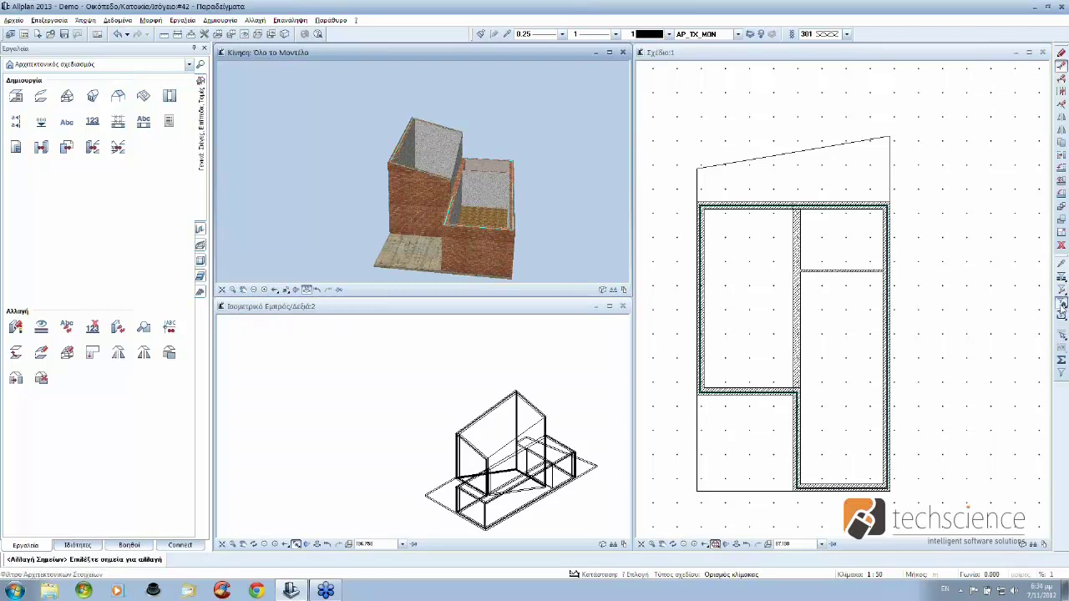
pyautogui.click(1062, 303)
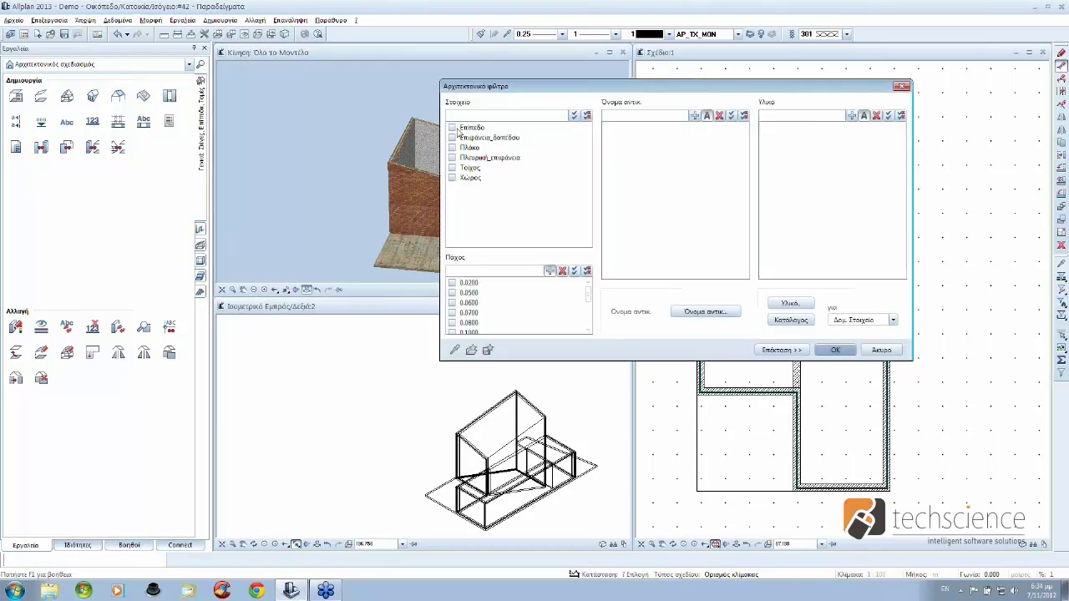
pyautogui.click(452, 127)
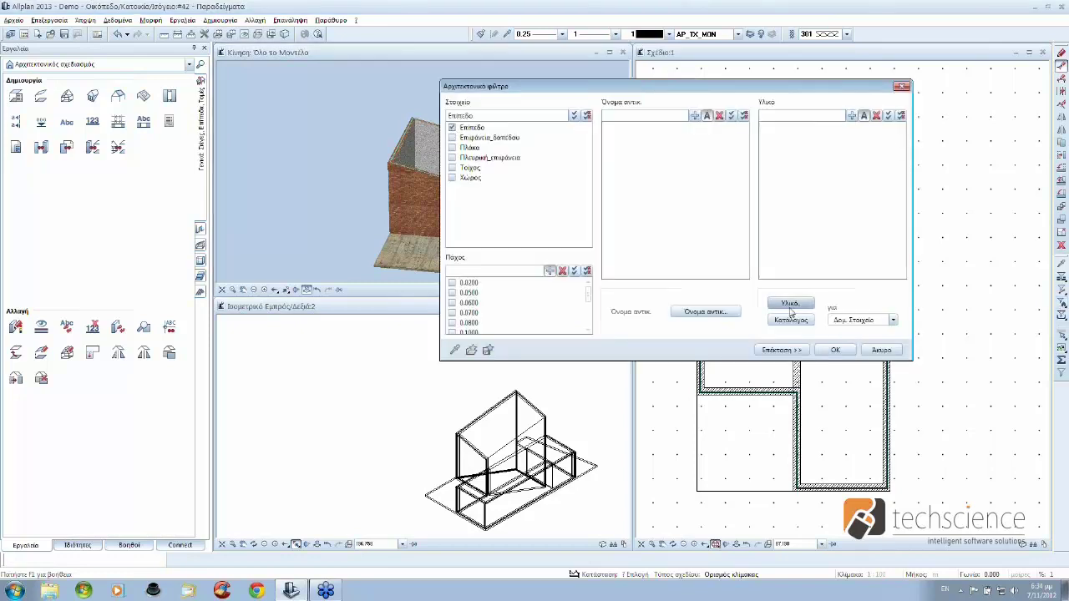
pyautogui.click(836, 350)
pyautogui.moveTo(827, 187); pyautogui.dragTo(774, 415)
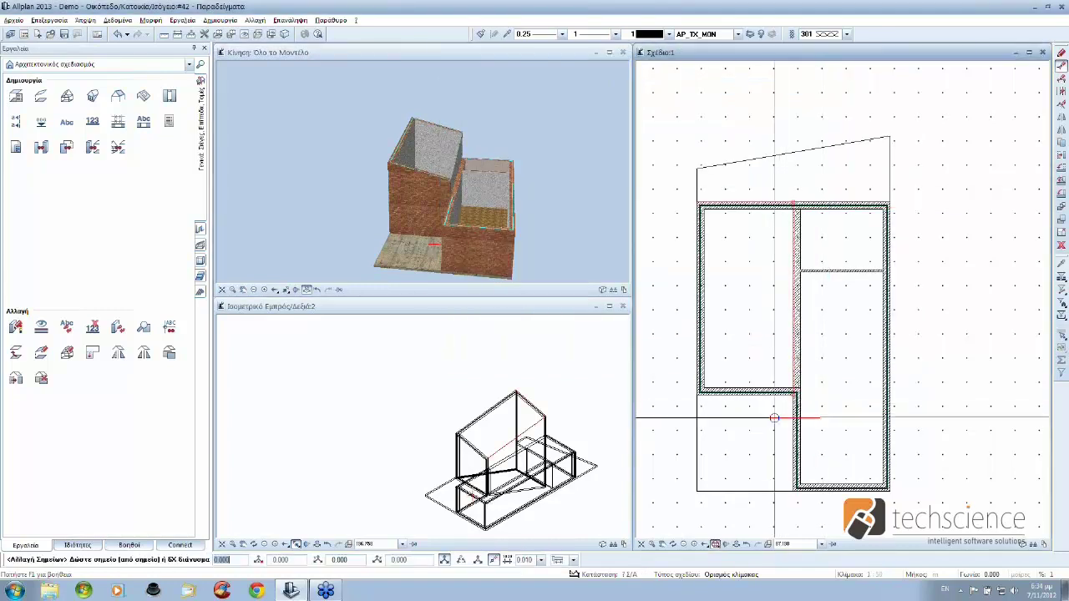
# Step: Move the corner point where the inner wall meets the exterior wall, then check the result
pyautogui.scroll(1, 836, 436)
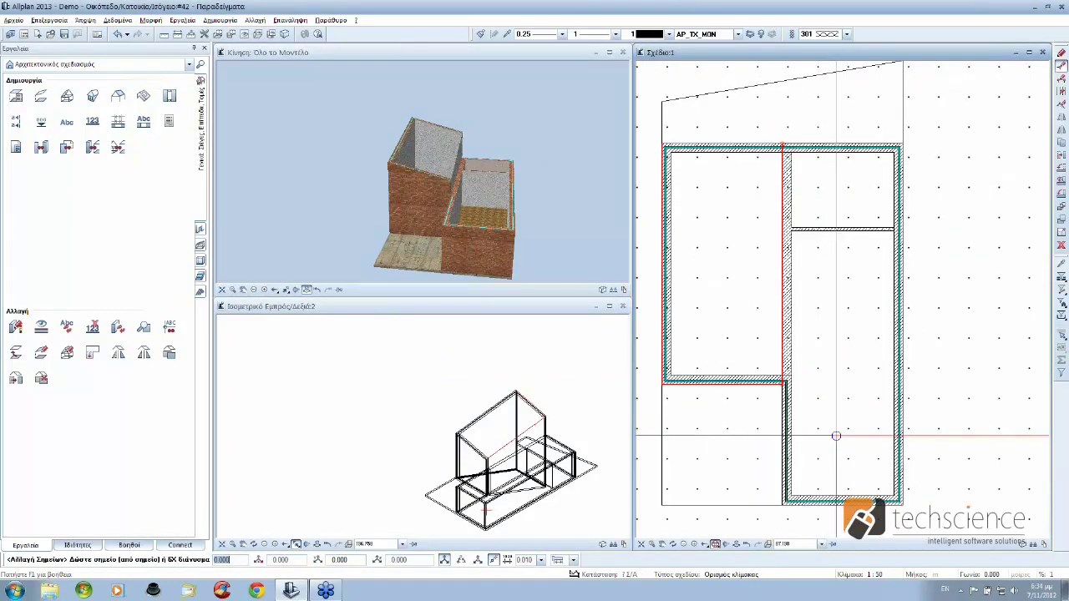
pyautogui.scroll(1, 835, 436)
pyautogui.click(772, 369)
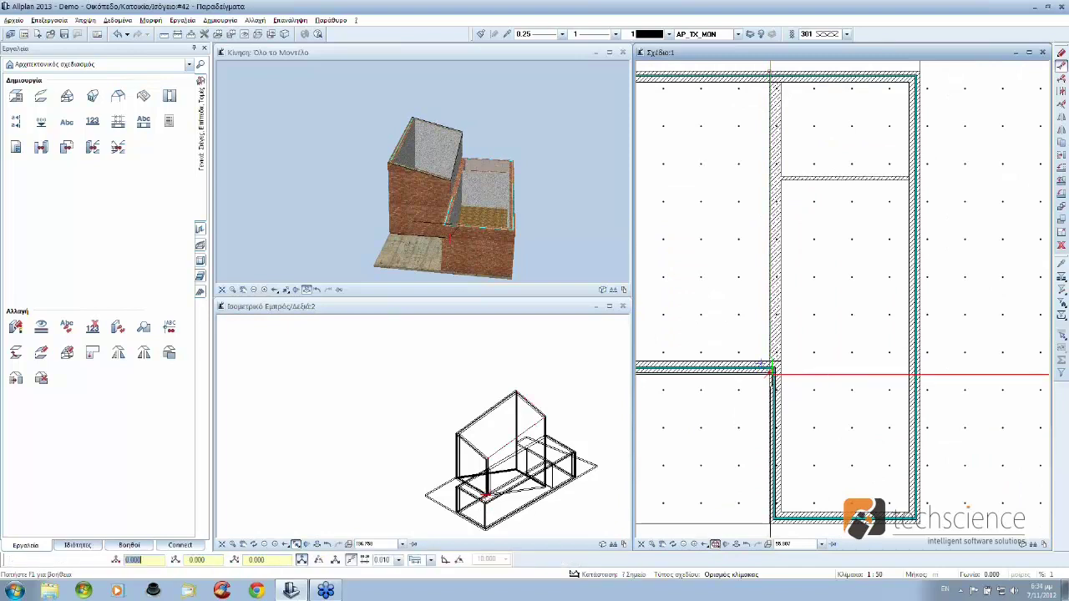
pyautogui.click(773, 364)
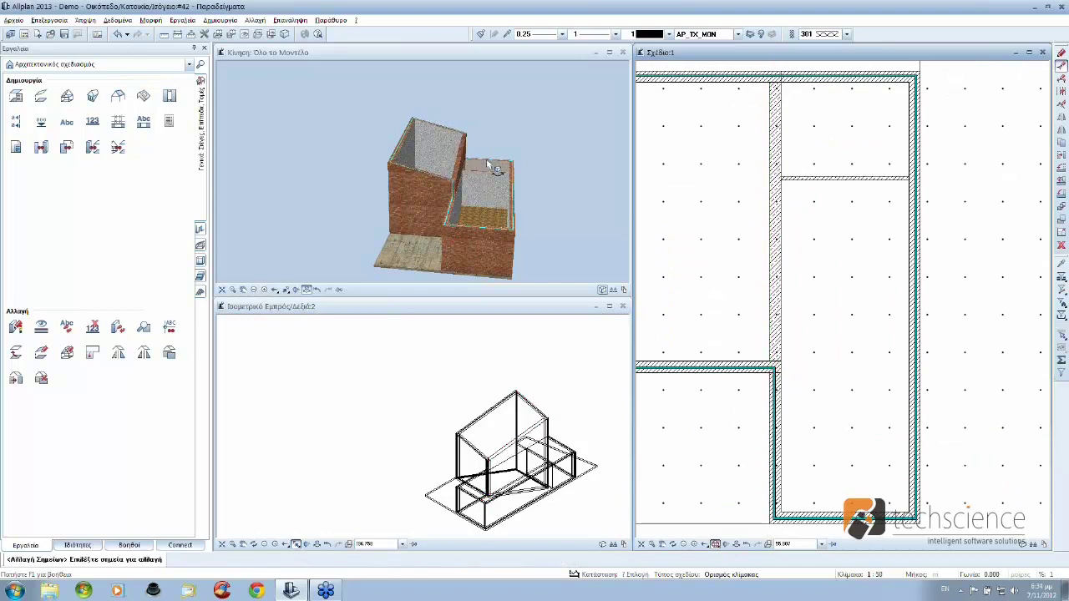
pyautogui.scroll(3, 489, 162)
pyautogui.scroll(-2, 488, 163)
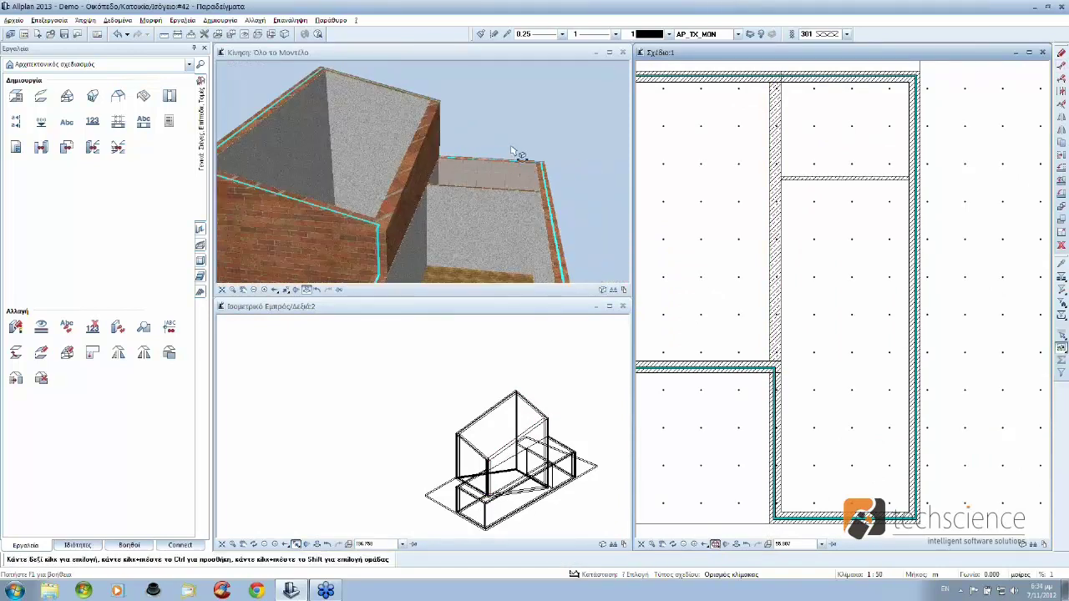
pyautogui.moveTo(563, 121); pyautogui.dragTo(548, 123)
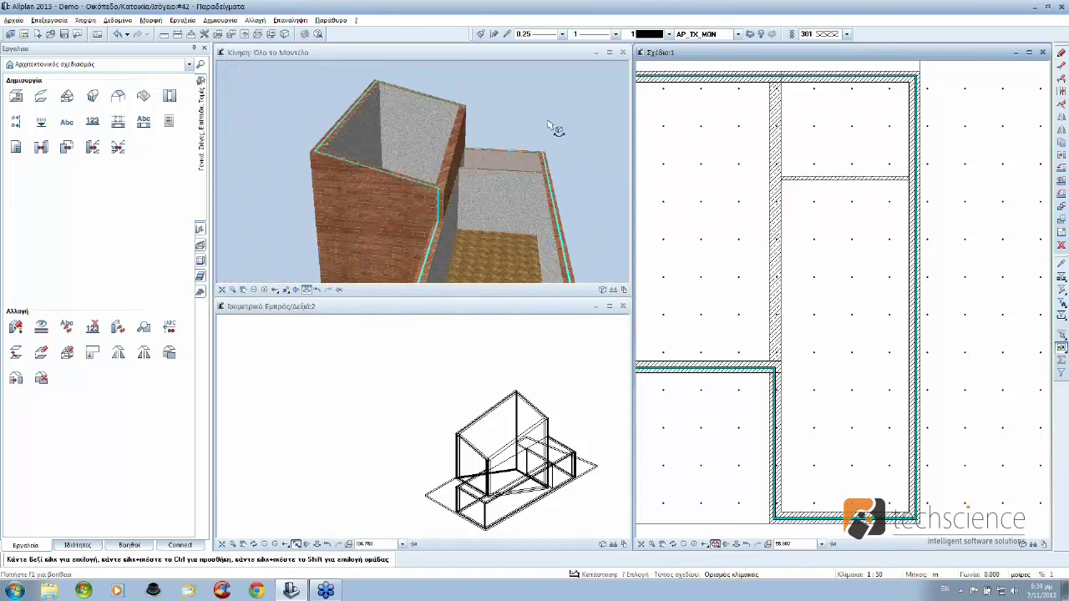
pyautogui.scroll(-2, 549, 125)
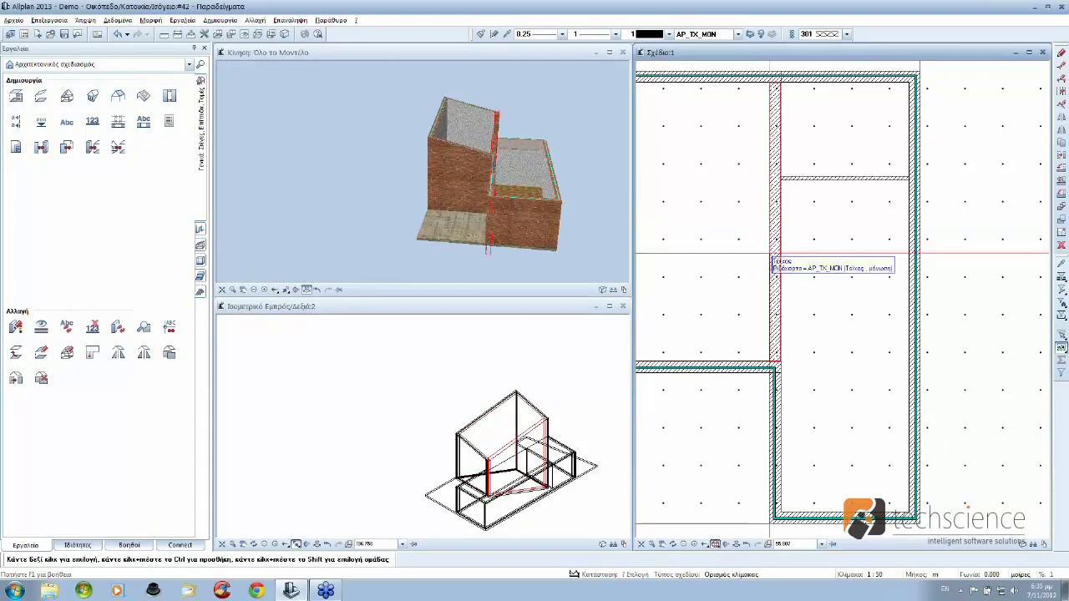
pyautogui.scroll(-2, 770, 253)
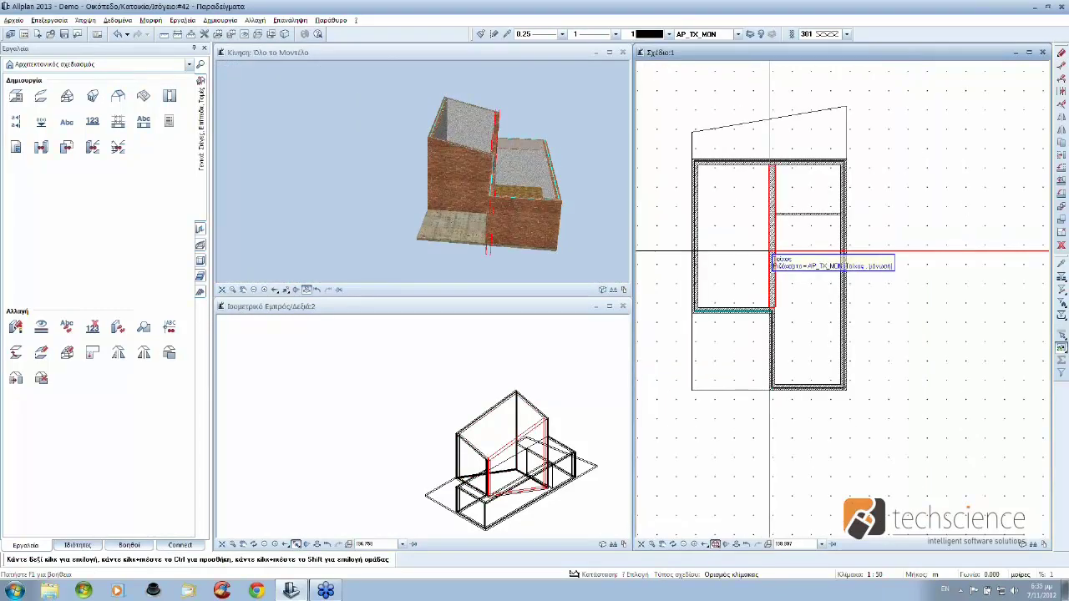
# Step: Start a window opening on the left wall and dismiss the warning message
pyautogui.click(203, 235)
pyautogui.click(66, 95)
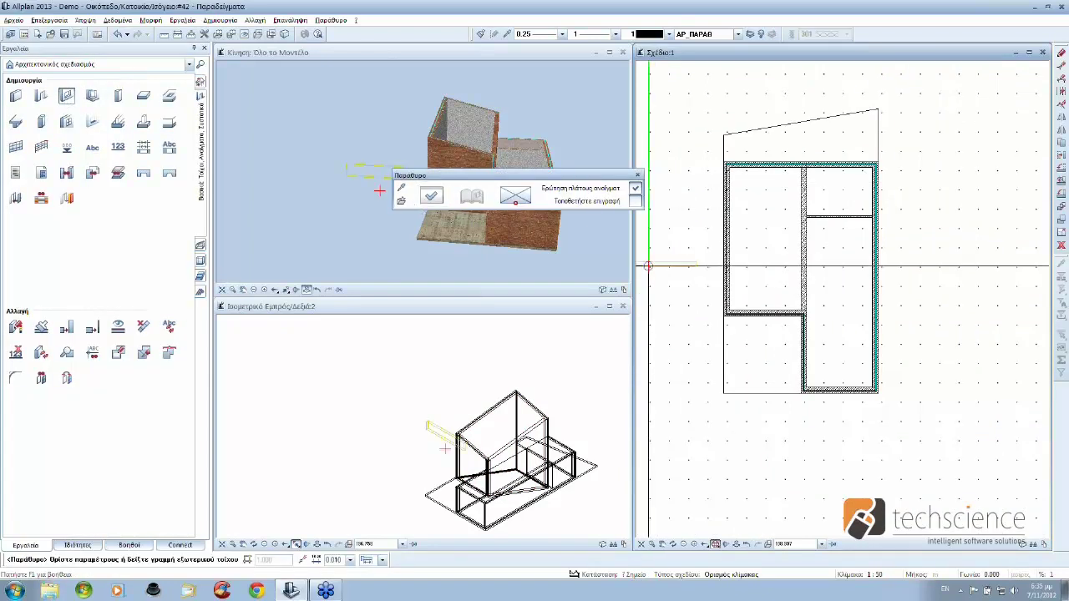
pyautogui.click(710, 228)
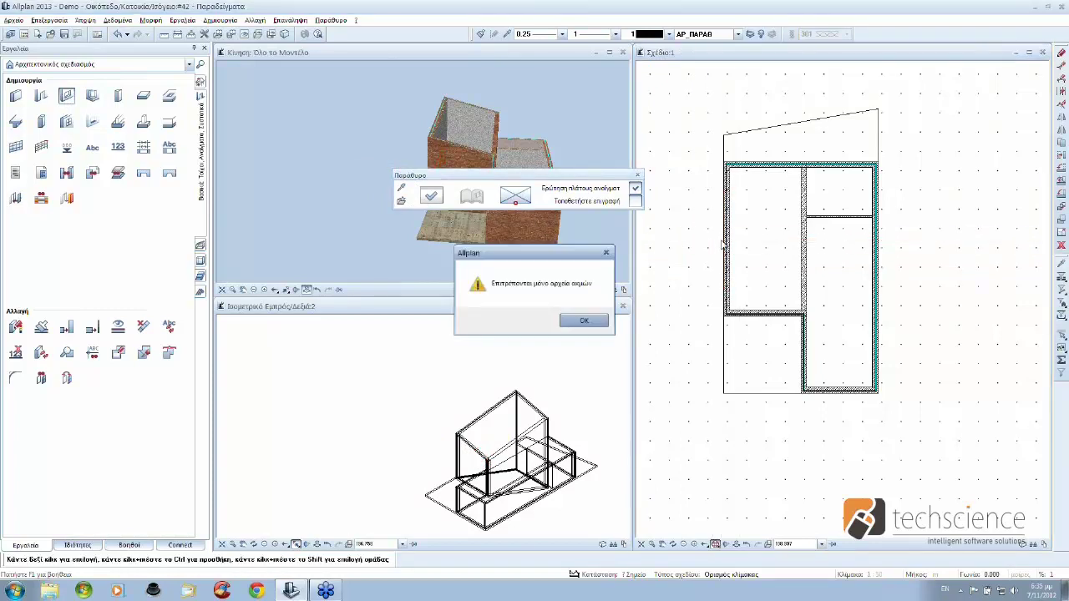
pyautogui.press('Return')
pyautogui.scroll(2, 718, 251)
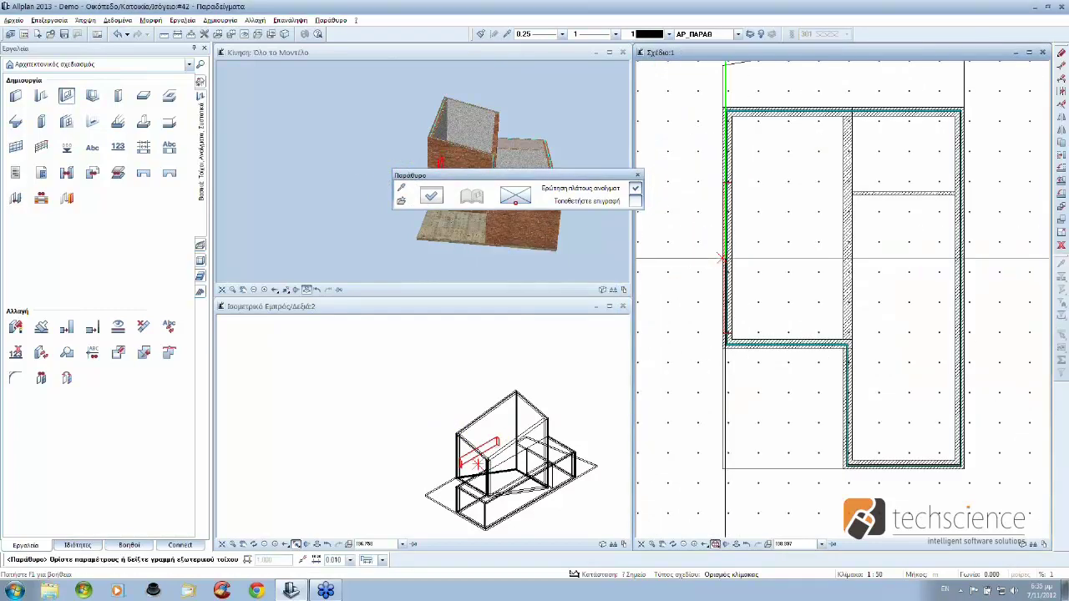
pyautogui.scroll(2, 723, 259)
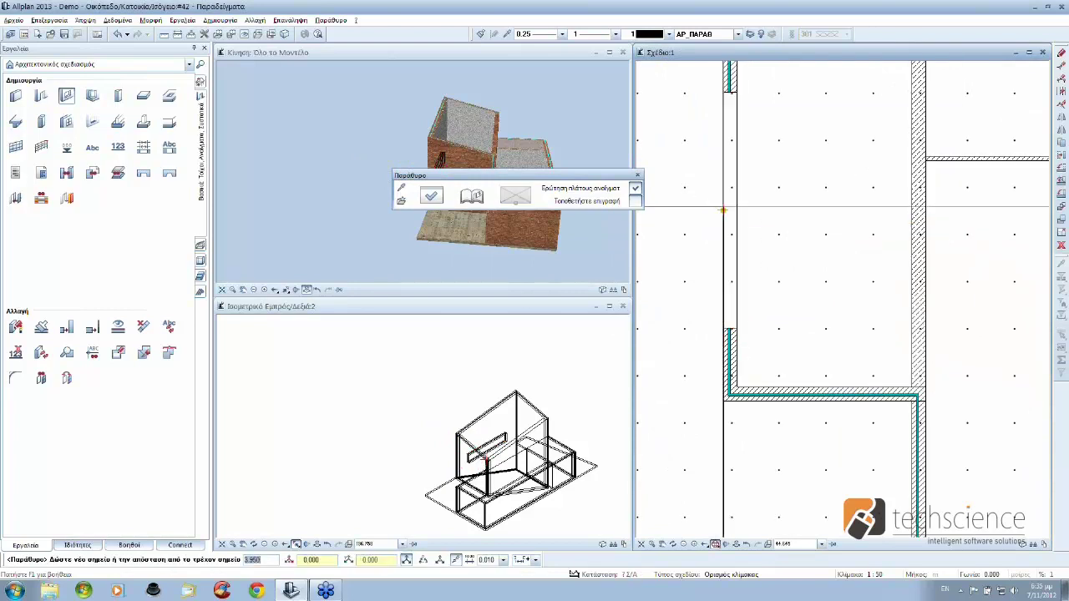
# Step: Set the window opening to 5.0 m wide with its top and bottom height offsets
pyautogui.click(431, 196)
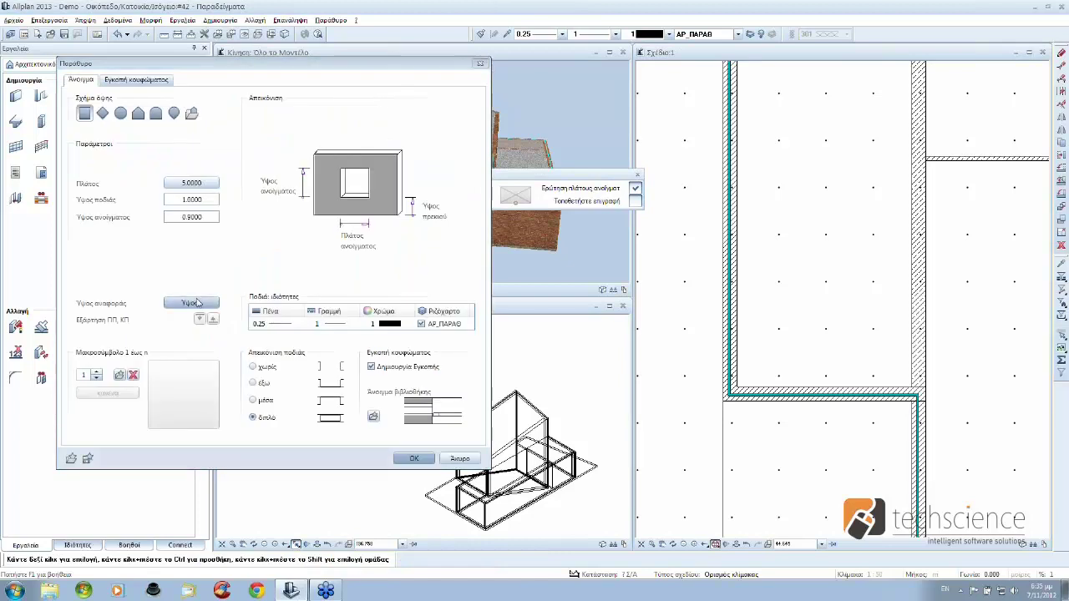
pyautogui.click(191, 302)
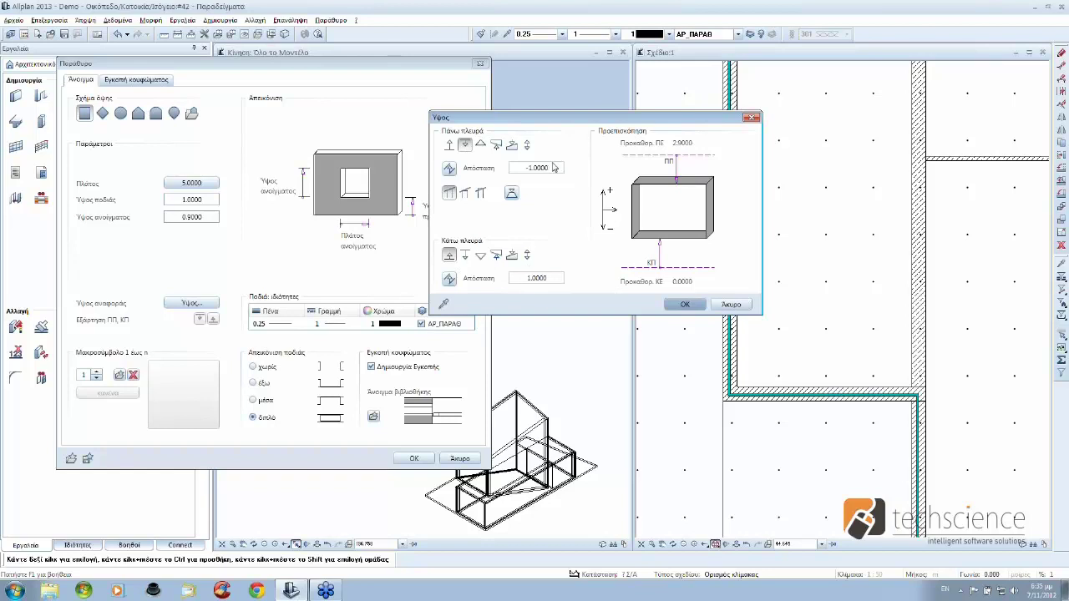
pyautogui.click(681, 306)
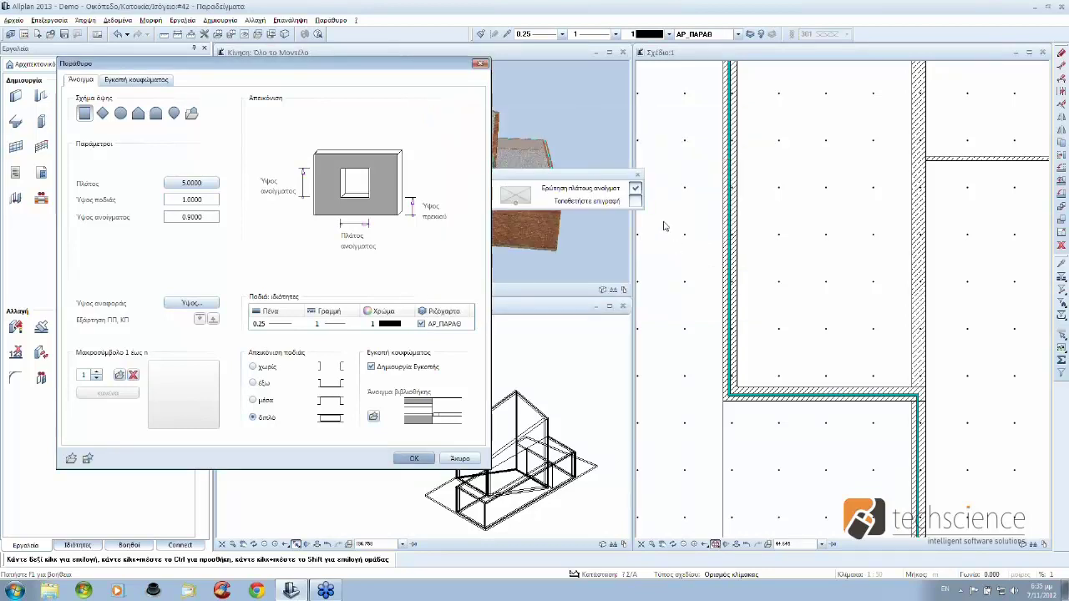
pyautogui.click(413, 458)
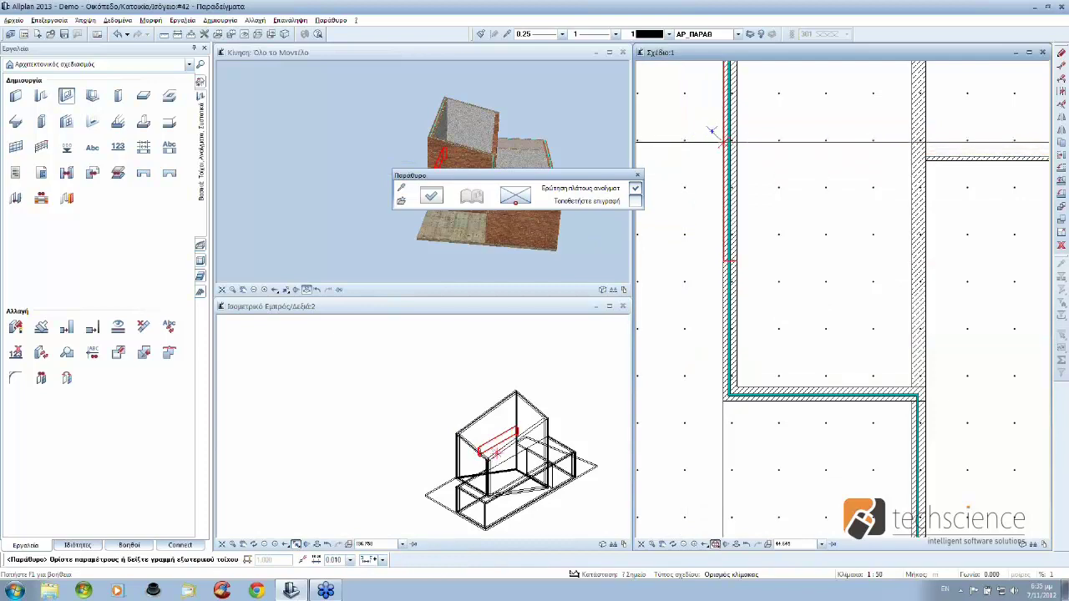
pyautogui.scroll(-2, 720, 169)
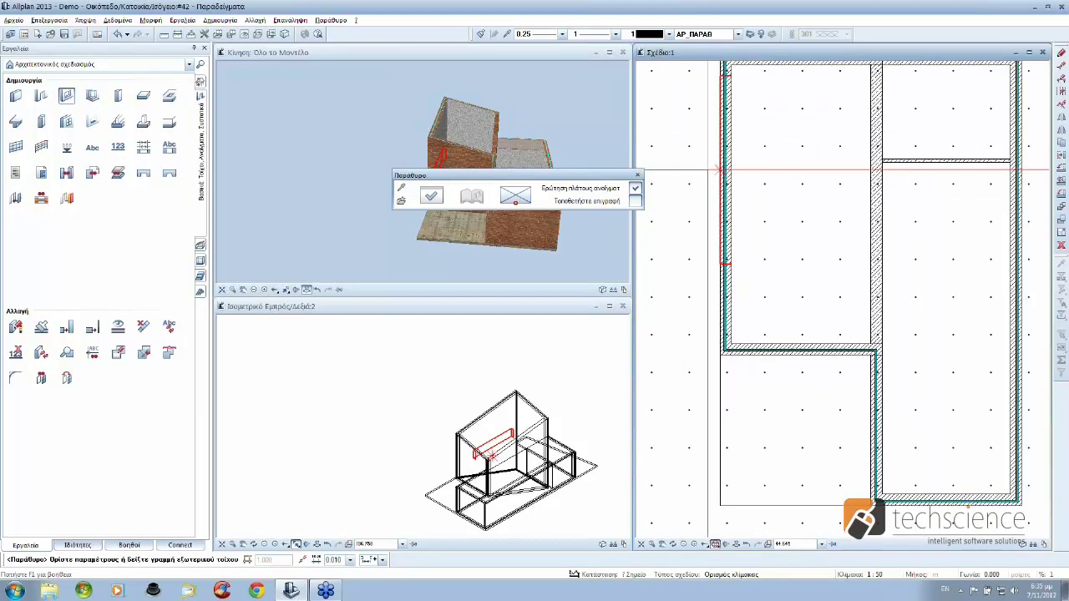
pyautogui.scroll(-2, 719, 170)
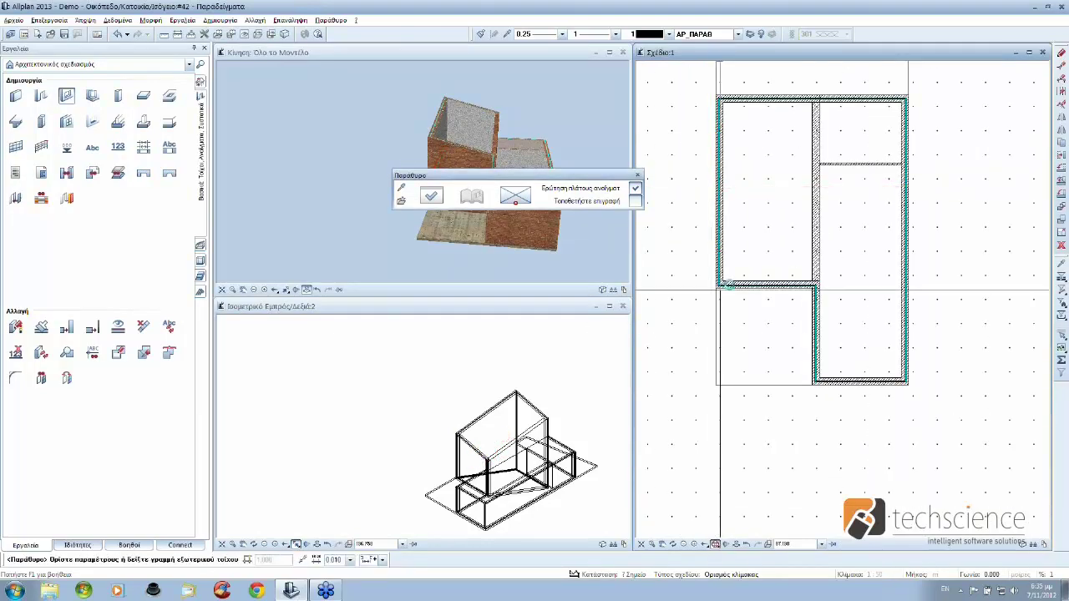
pyautogui.scroll(2, 721, 198)
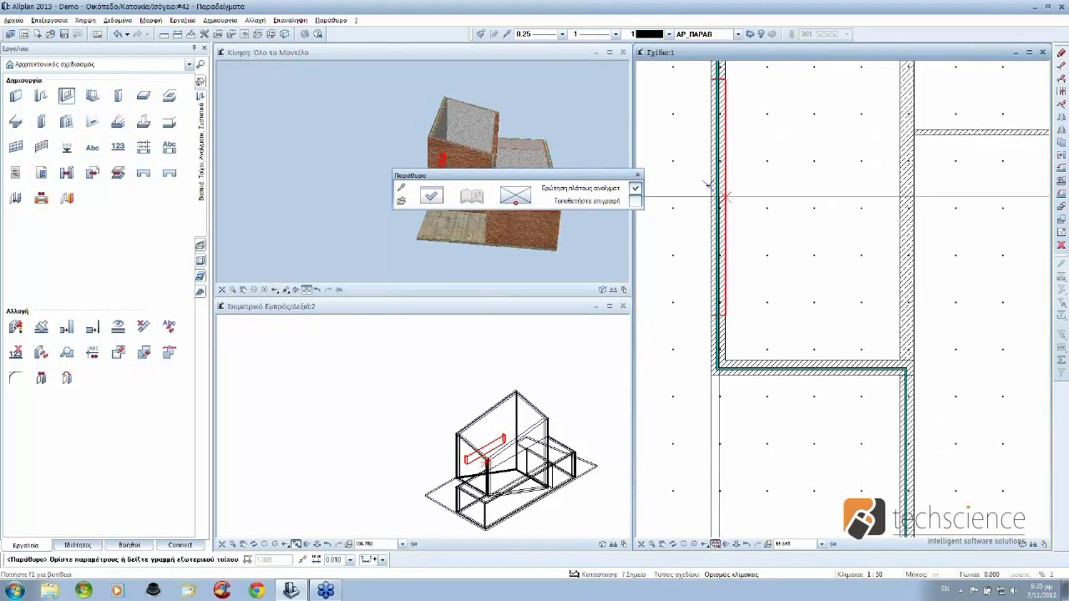
pyautogui.press('Escape')
pyautogui.press('Escape')
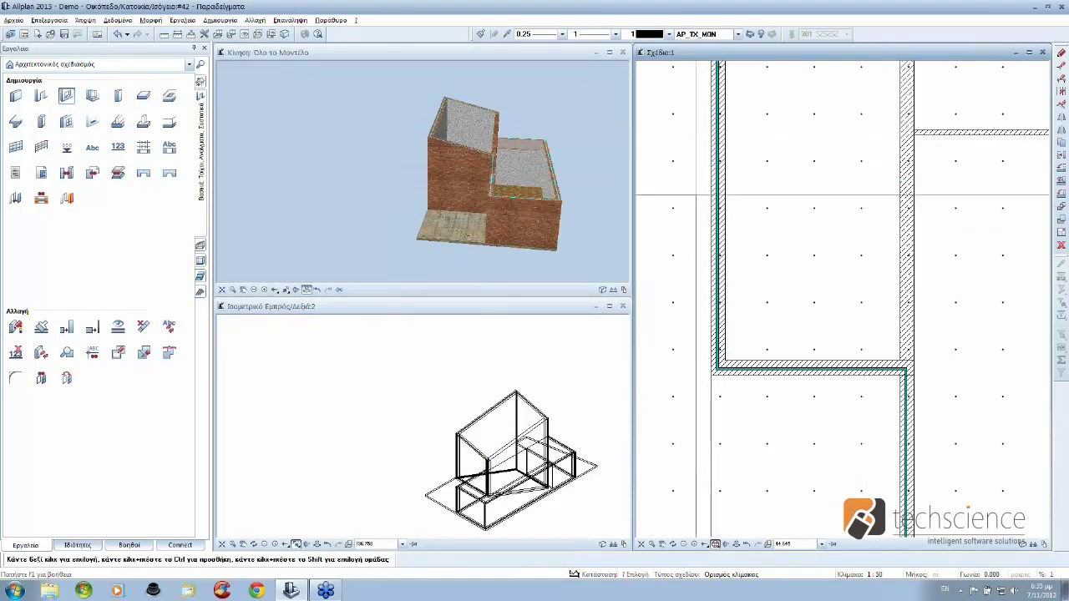
# Step: Place the 5 m window opening in the taller block's left exterior wall
pyautogui.click(66, 95)
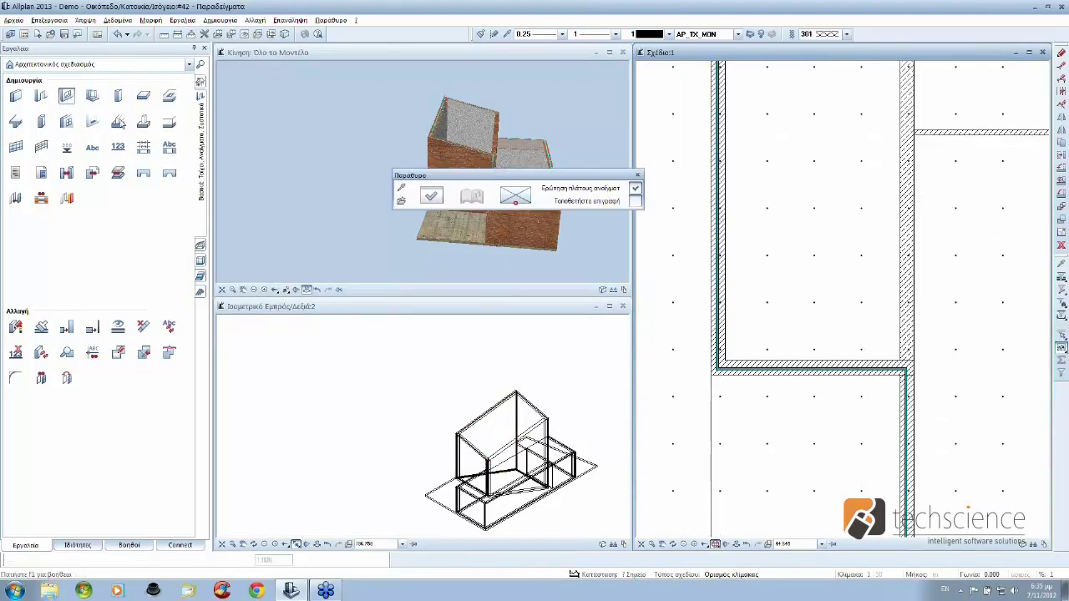
pyautogui.click(711, 184)
pyautogui.press('Escape')
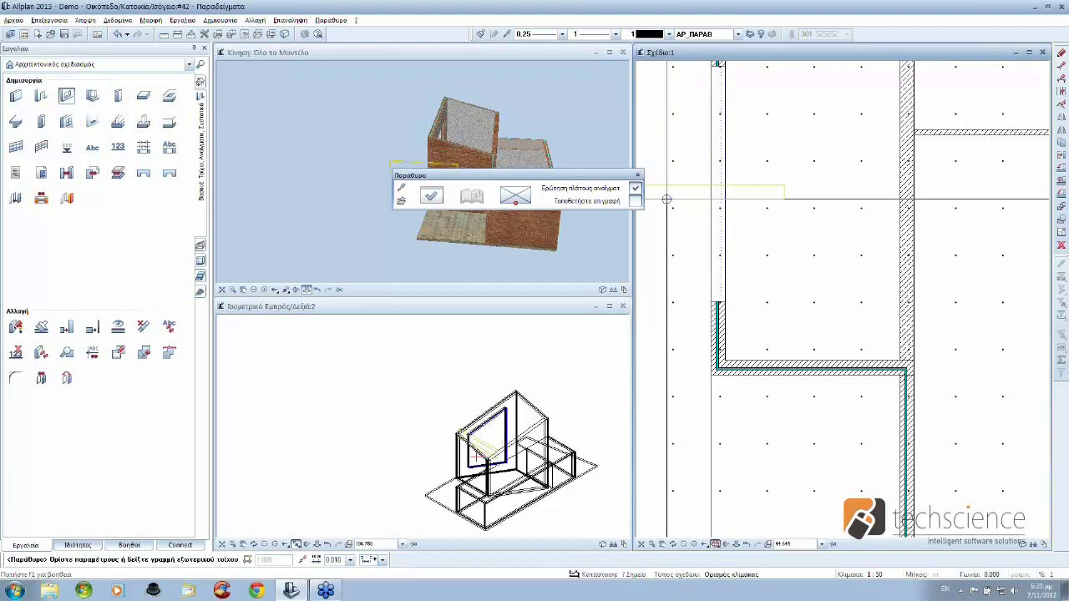
pyautogui.scroll(-1, 661, 201)
pyautogui.scroll(-1, 661, 201)
pyautogui.press('Escape')
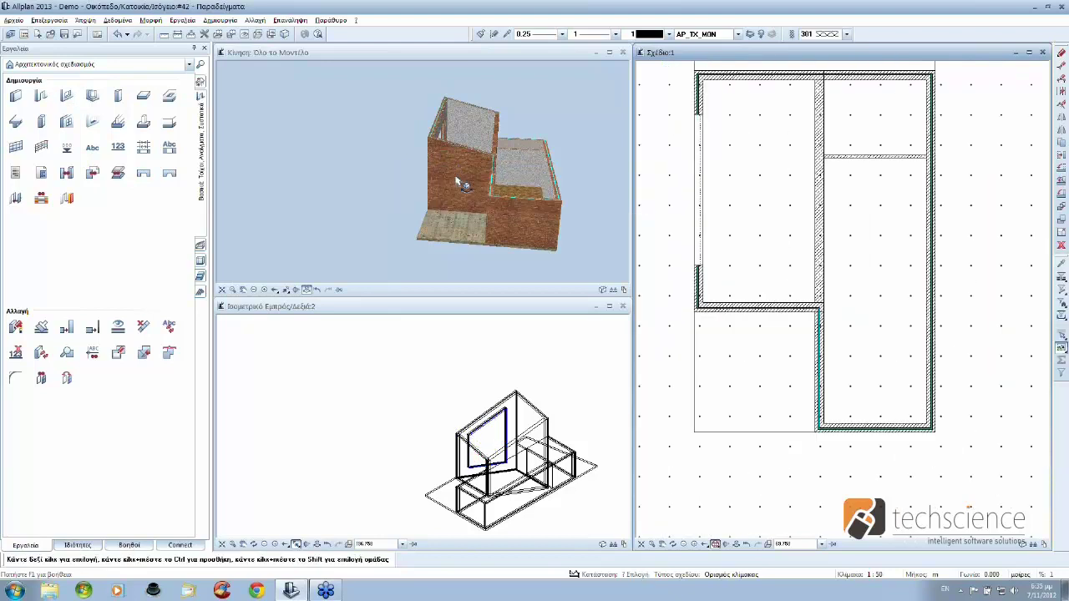
pyautogui.moveTo(462, 184)
pyautogui.mouseDown()
pyautogui.moveTo(326, 170)
pyautogui.moveTo(426, 174)
pyautogui.mouseUp()
pyautogui.scroll(2, 426, 174)
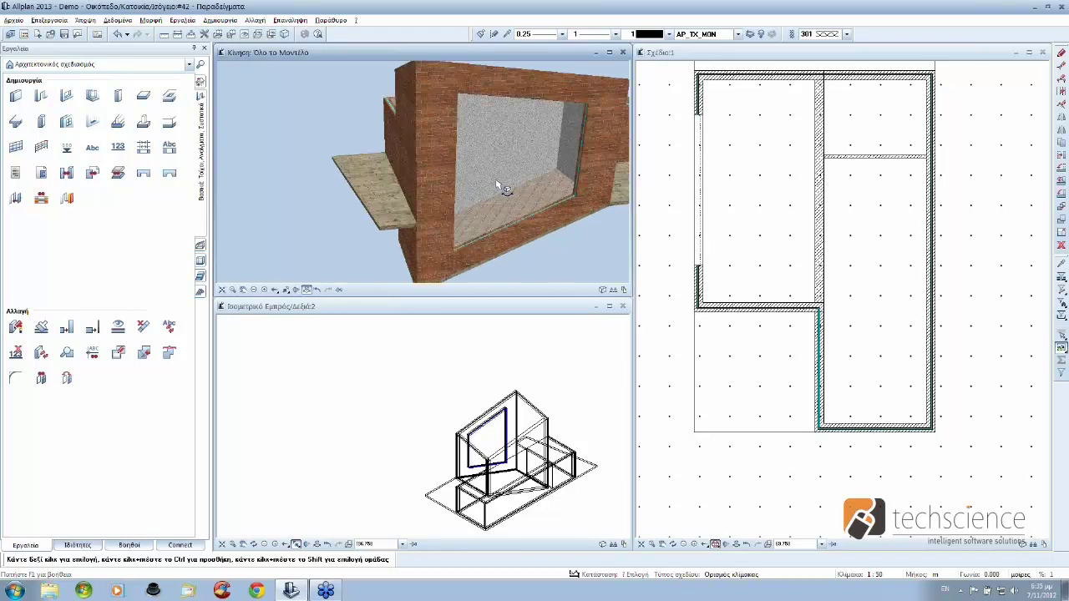
pyautogui.moveTo(498, 185)
pyautogui.mouseDown()
pyautogui.moveTo(528, 183)
pyautogui.moveTo(476, 215)
pyautogui.moveTo(505, 184)
pyautogui.mouseUp()
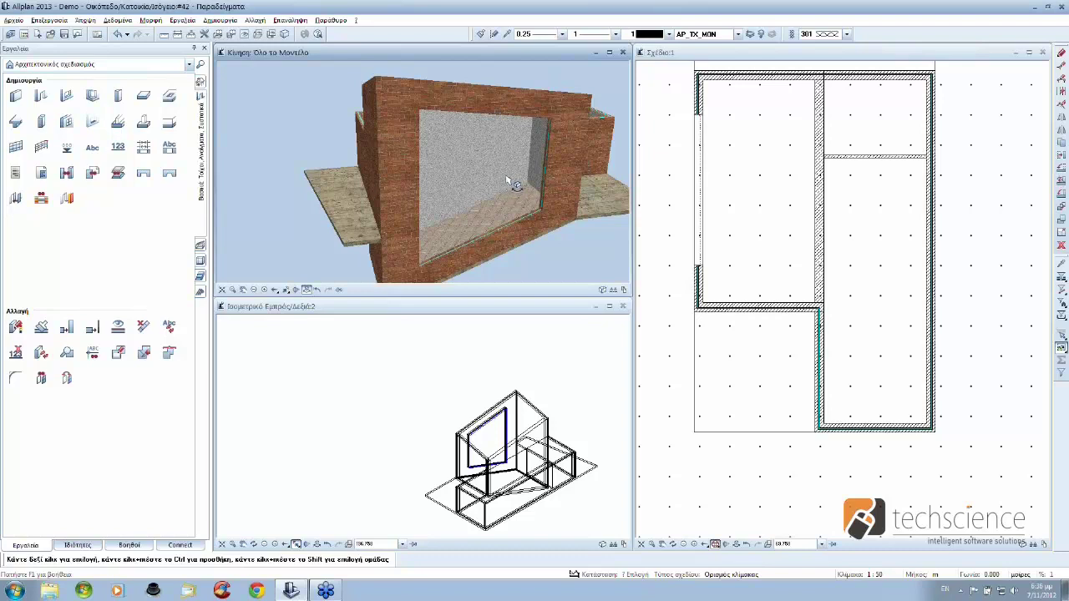
pyautogui.moveTo(506, 184)
pyautogui.mouseDown()
pyautogui.moveTo(518, 198)
pyautogui.moveTo(474, 237)
pyautogui.moveTo(548, 205)
pyautogui.moveTo(520, 160)
pyautogui.moveTo(476, 187)
pyautogui.moveTo(446, 184)
pyautogui.mouseUp()
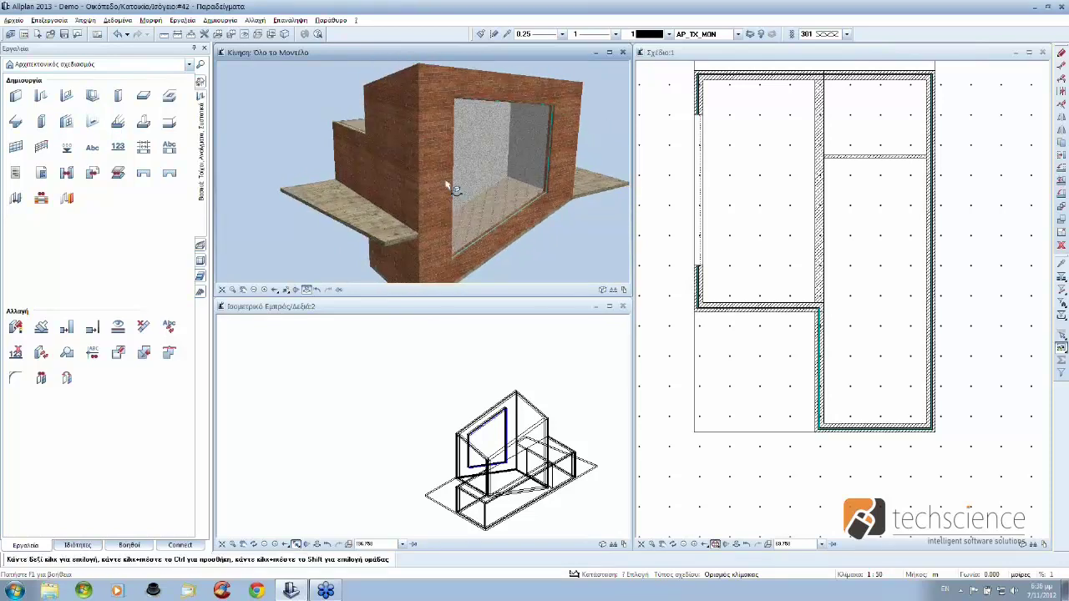
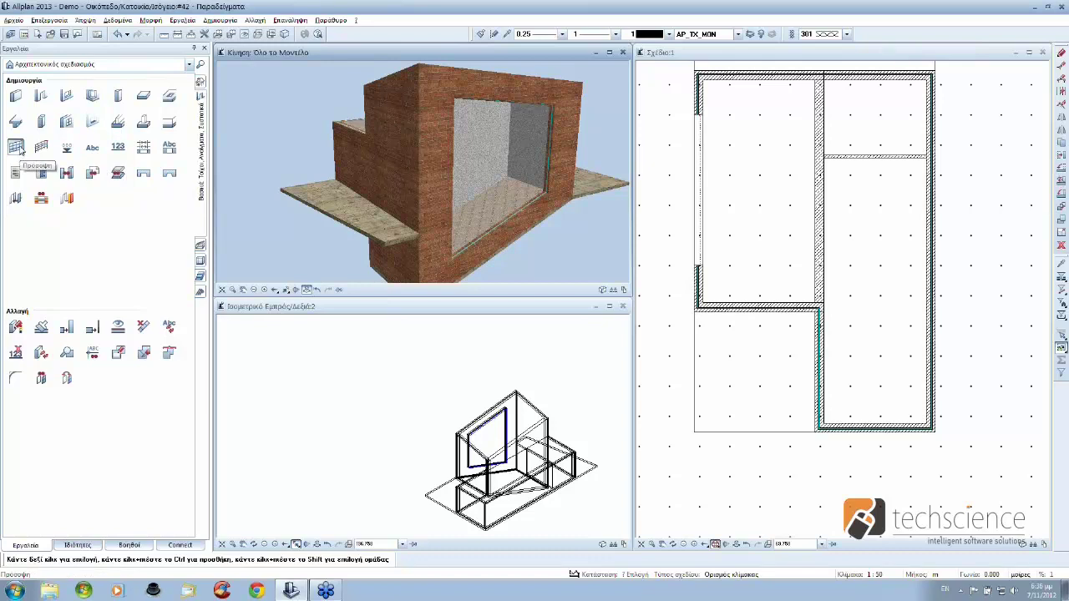
# Step: Start a new façade and load the 01d Ορατός συνδεδεμένο template (height 2.900, angle 90)
pyautogui.click(21, 150)
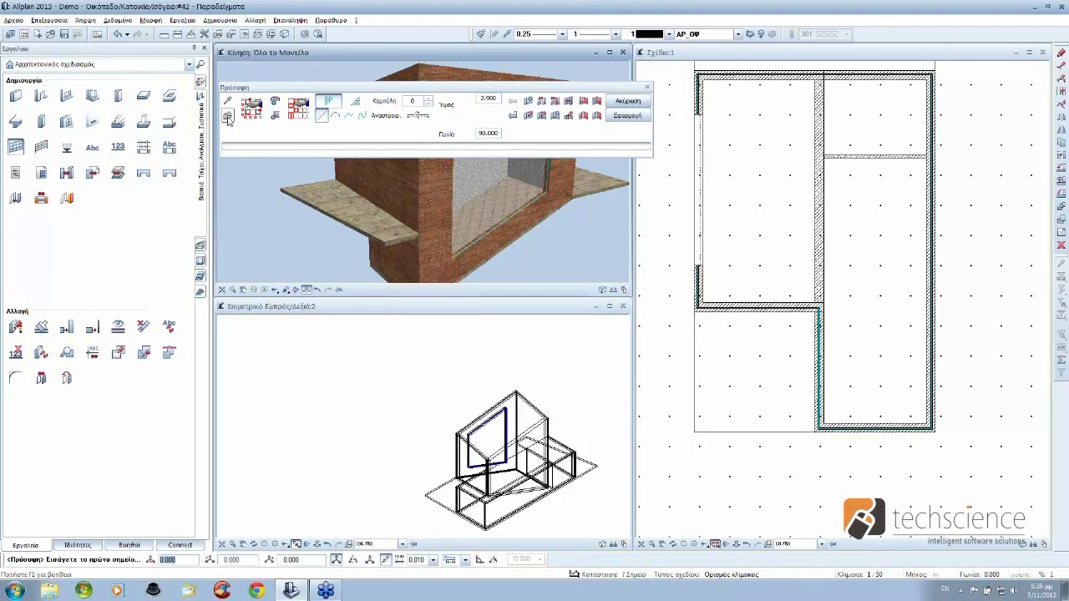
pyautogui.click(228, 119)
pyautogui.click(334, 126)
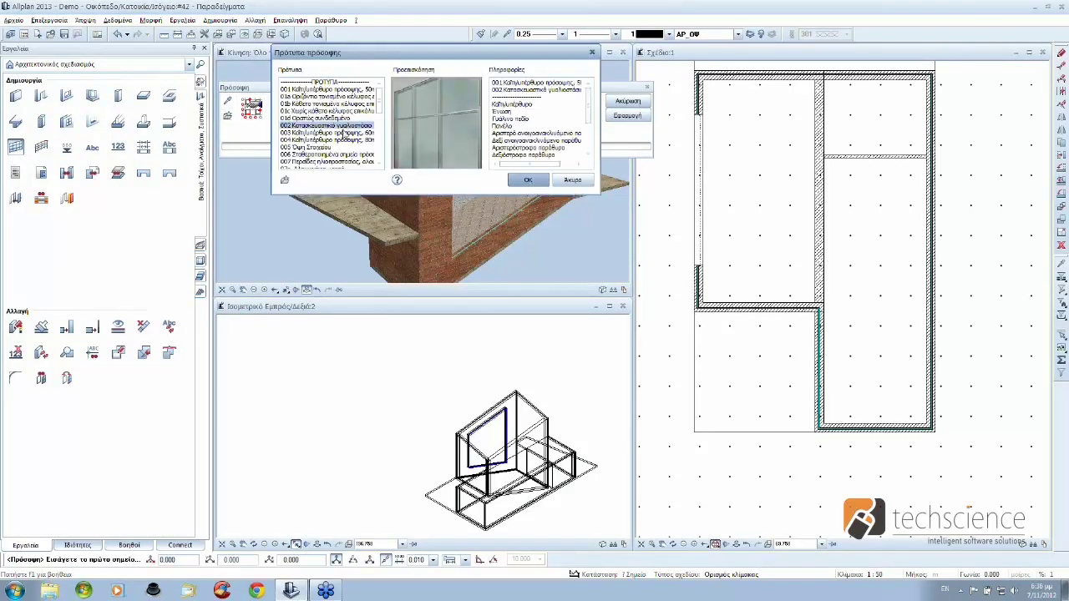
pyautogui.click(342, 132)
pyautogui.click(342, 139)
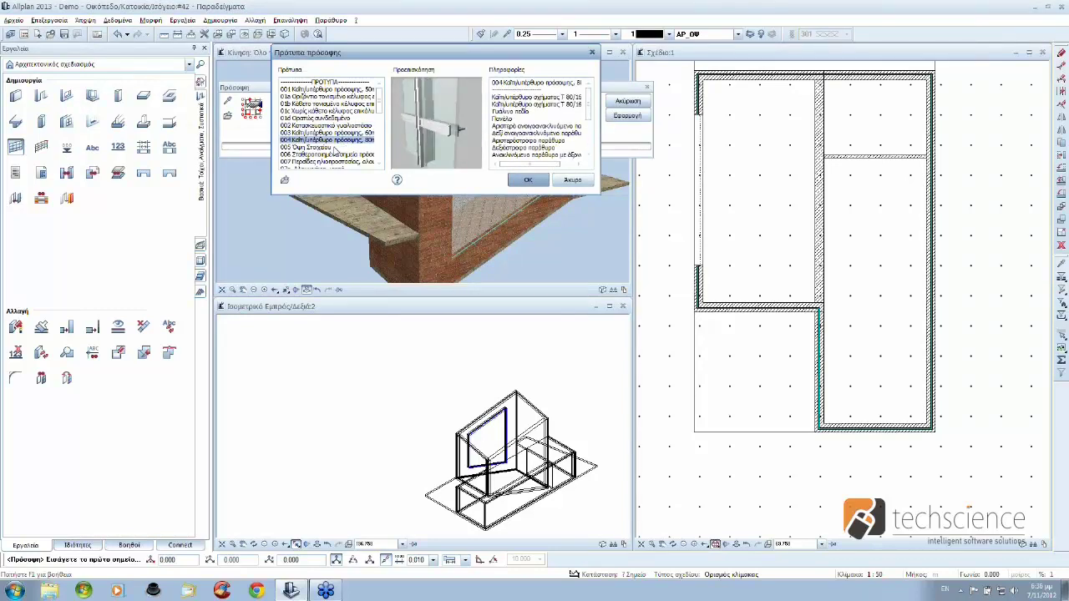
pyautogui.click(321, 147)
pyautogui.click(321, 155)
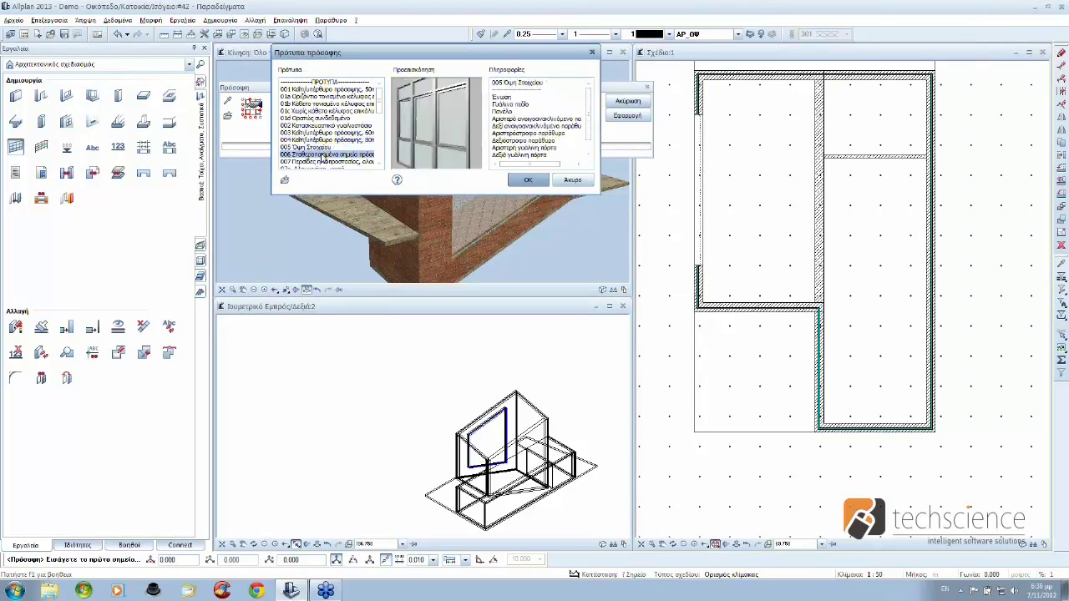
pyautogui.click(325, 111)
pyautogui.click(326, 118)
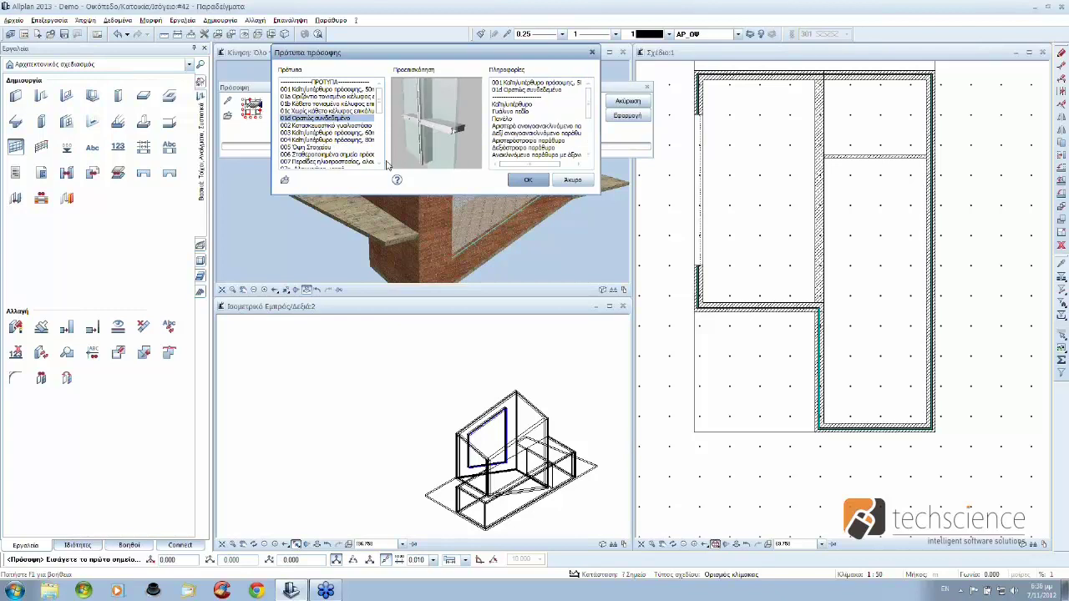
pyautogui.click(529, 181)
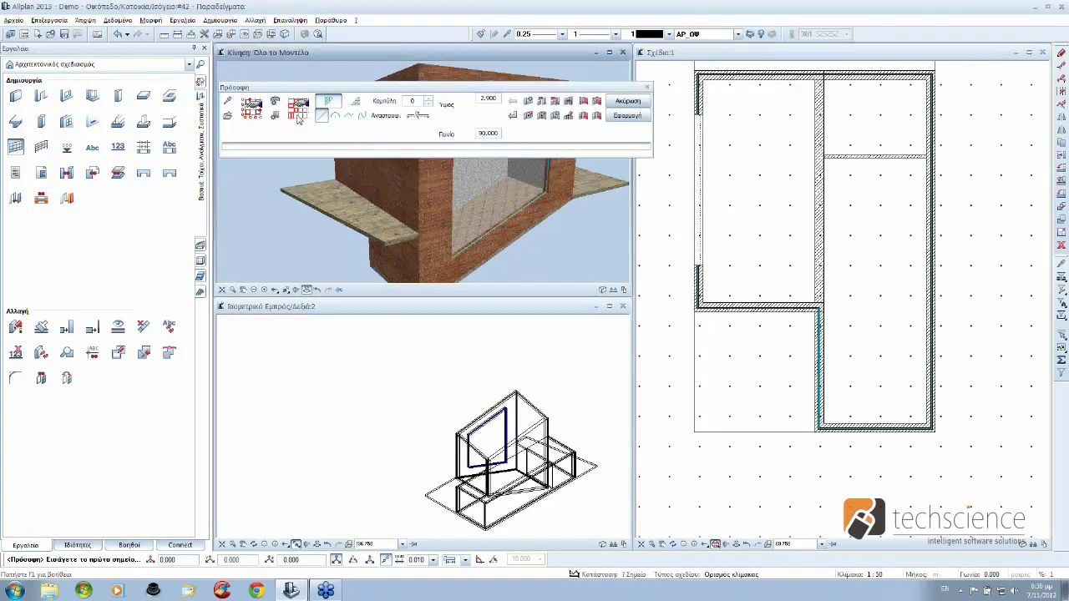
# Step: Assign the γυαλί μπλε.surf texture from the GI folder to the façade's glass pane element
pyautogui.click(306, 113)
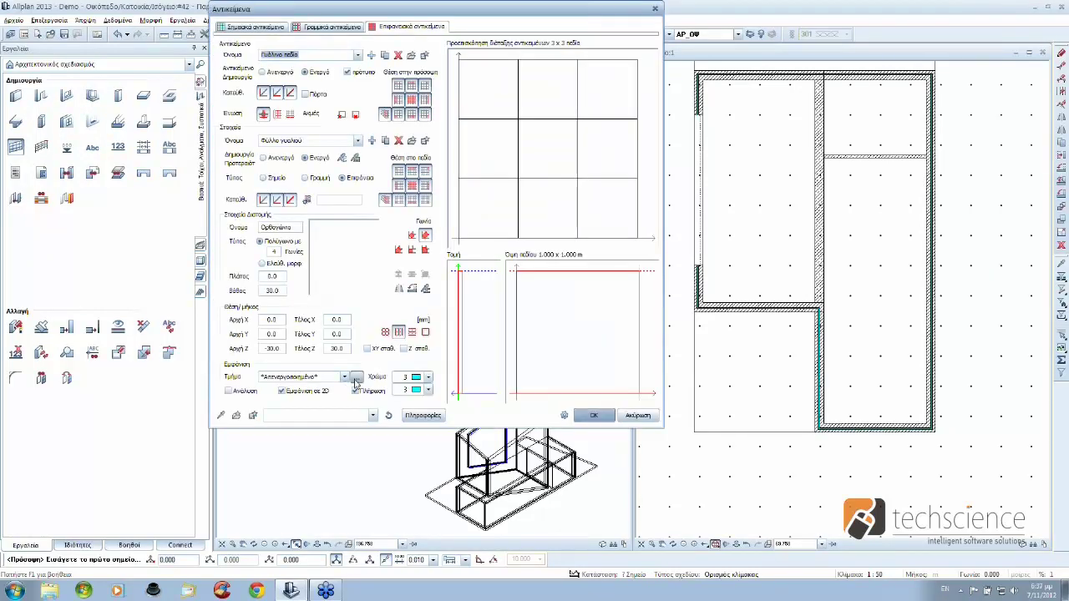
pyautogui.click(354, 377)
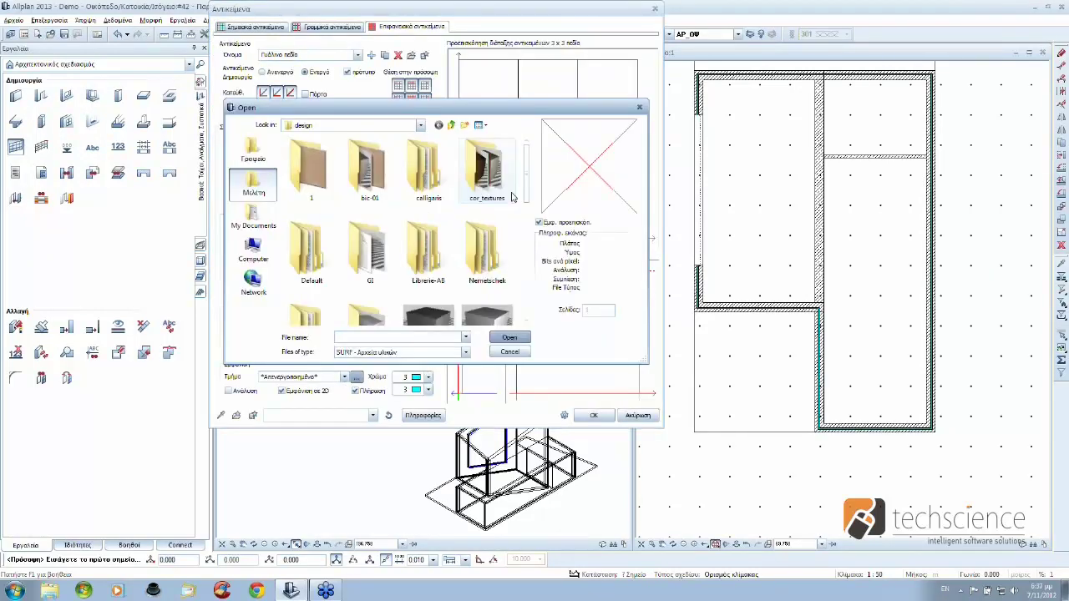
pyautogui.doubleClick(373, 273)
pyautogui.click(351, 167)
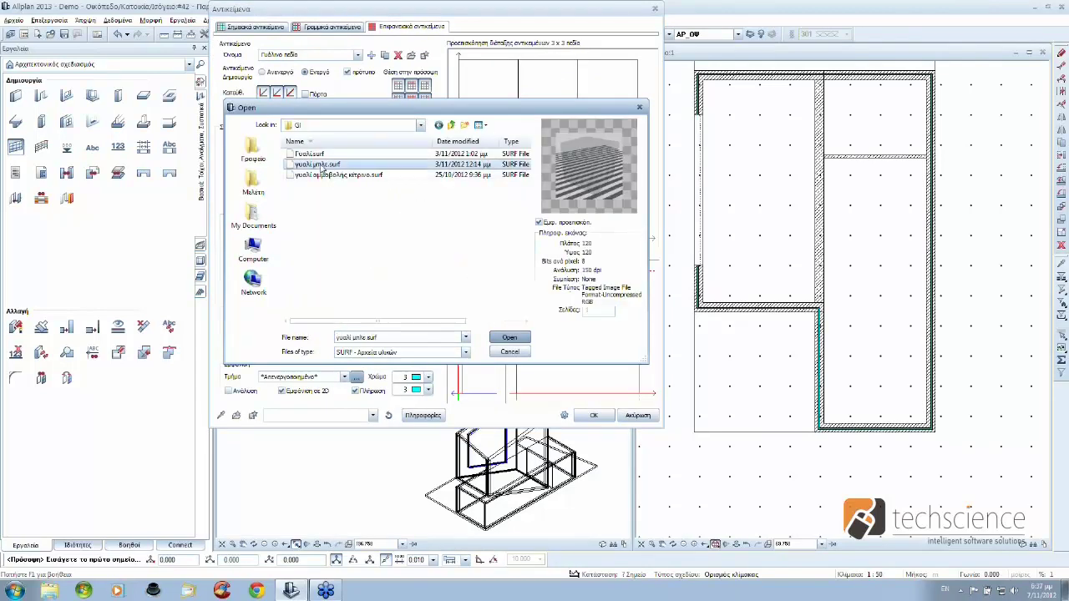
pyautogui.click(509, 337)
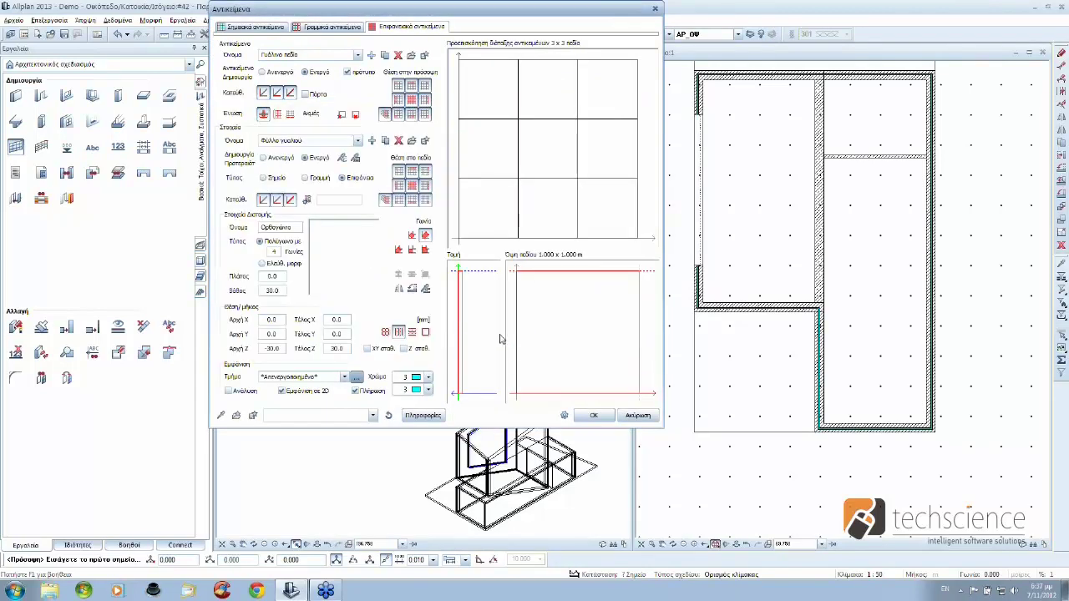
pyautogui.click(592, 416)
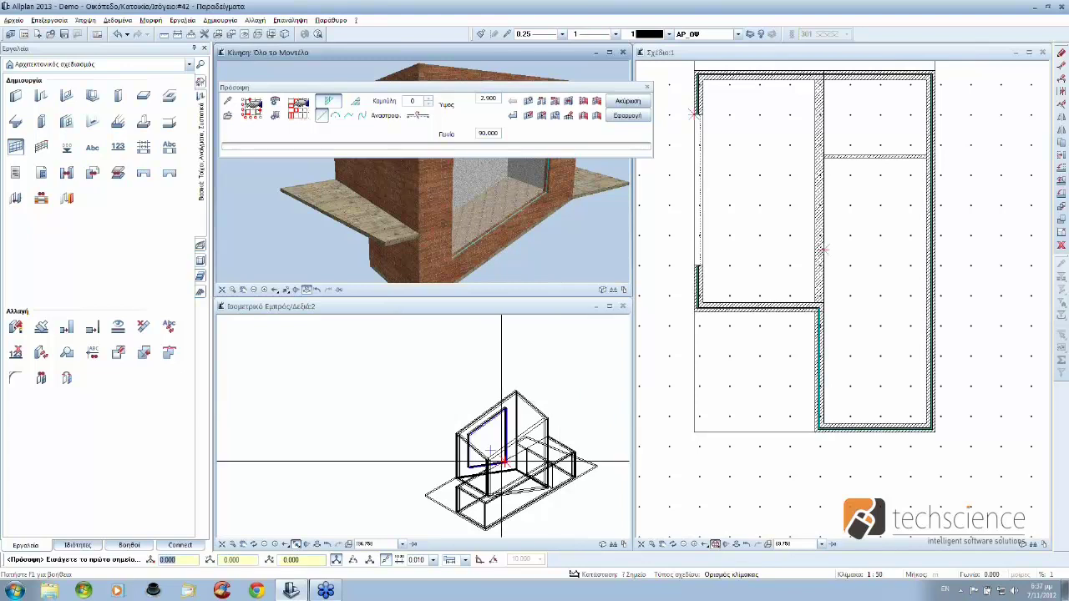
# Step: Show the lower view as back-left isometric hidden-line and set façade input to free height and angle
pyautogui.click(295, 544)
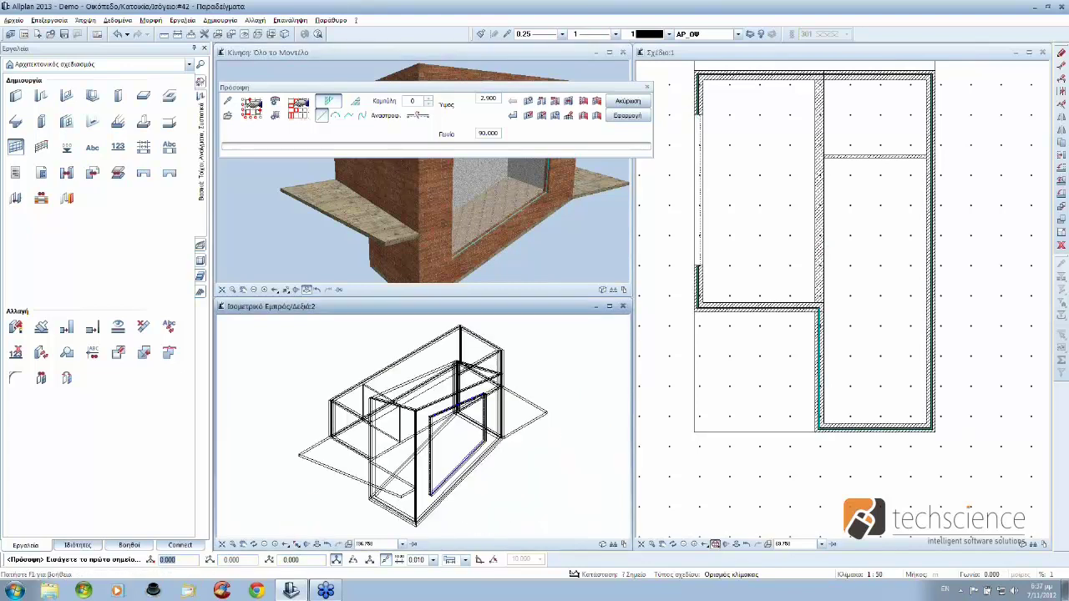
pyautogui.click(602, 544)
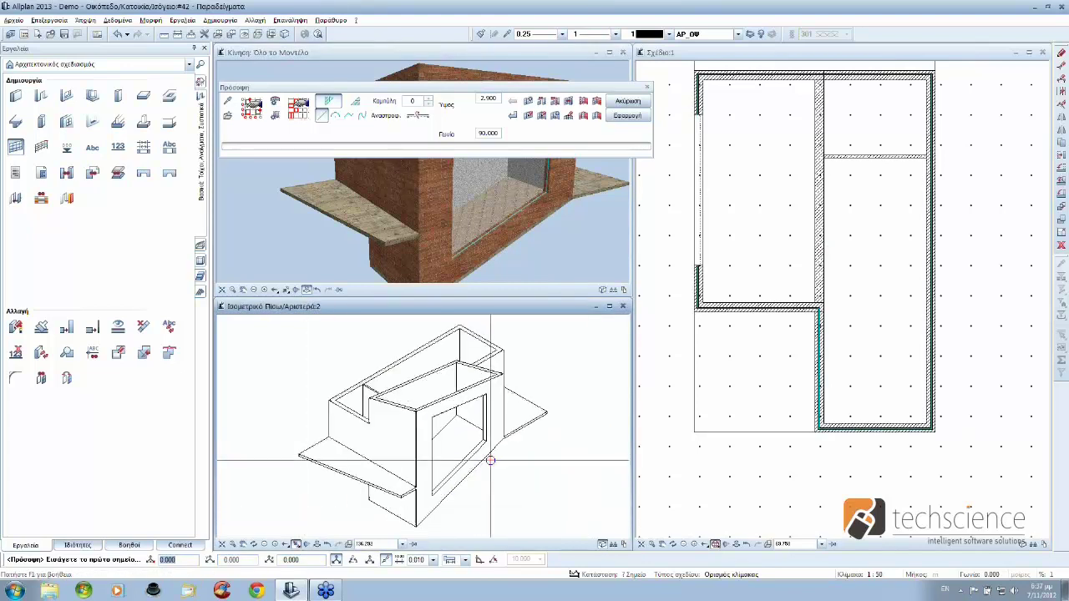
pyautogui.click(360, 103)
# Step: Place the façade across the wall opening by picking its three corner points
pyautogui.scroll(2, 485, 451)
pyautogui.scroll(2, 476, 426)
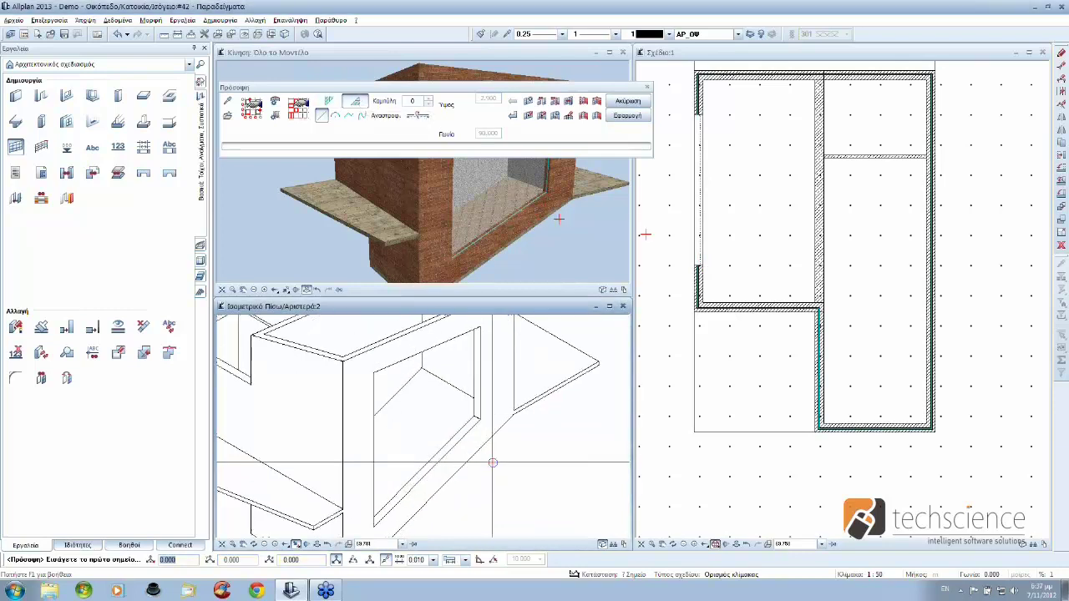
pyautogui.scroll(2, 464, 399)
pyautogui.click(476, 408)
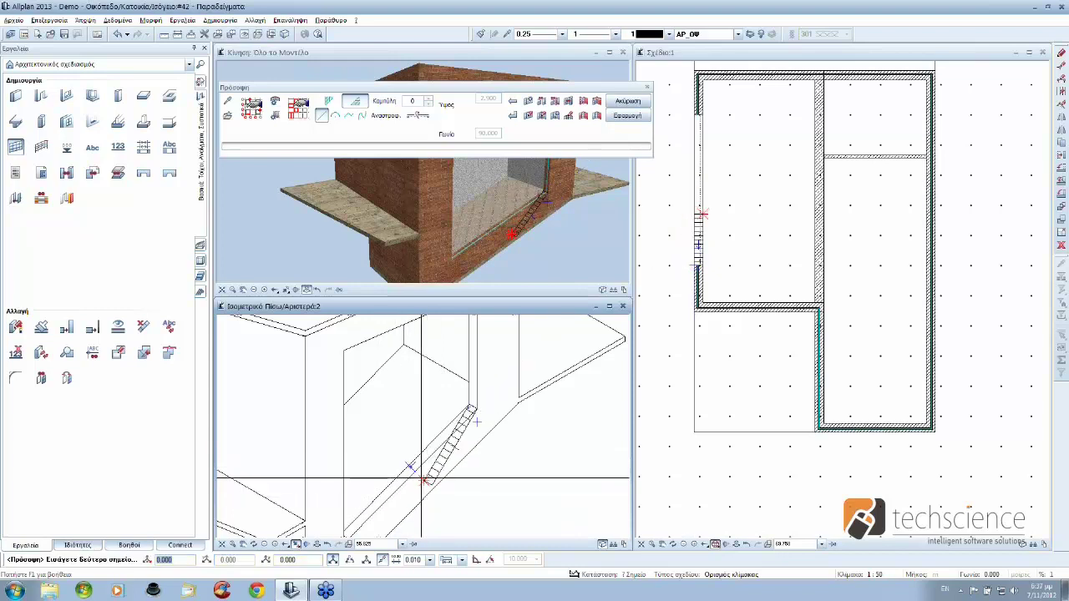
pyautogui.scroll(2, 466, 444)
pyautogui.click(512, 370)
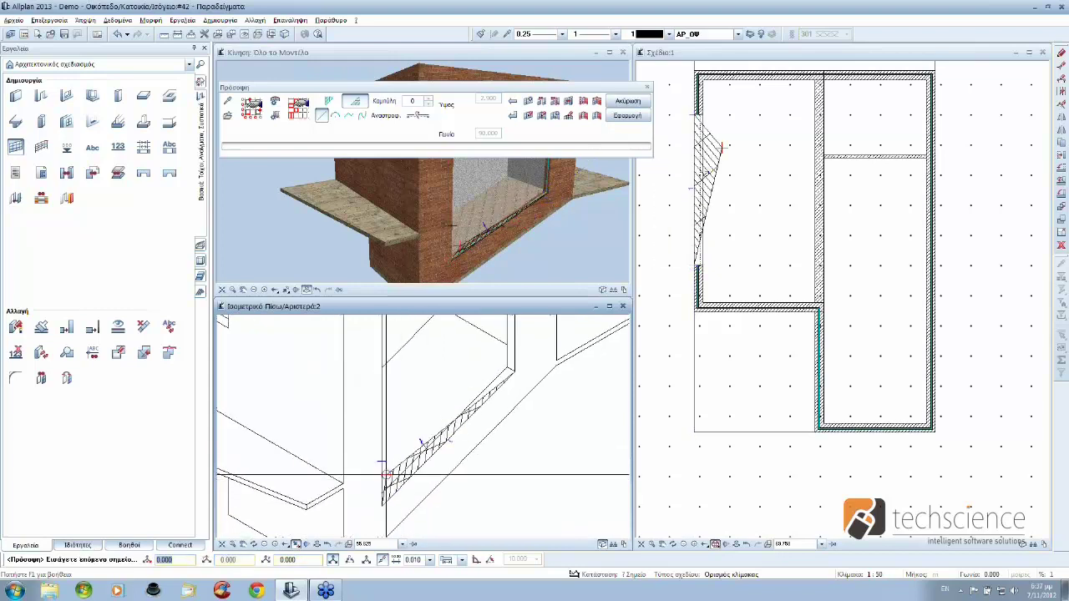
pyautogui.scroll(2, 388, 413)
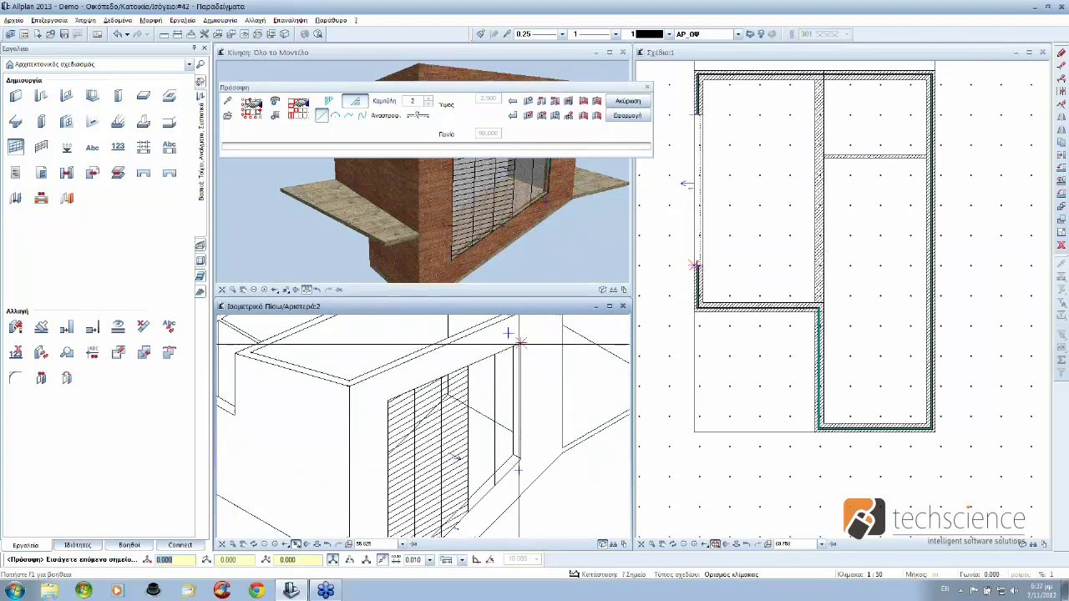
pyautogui.scroll(1, 517, 344)
pyautogui.scroll(1, 515, 338)
pyautogui.click(516, 338)
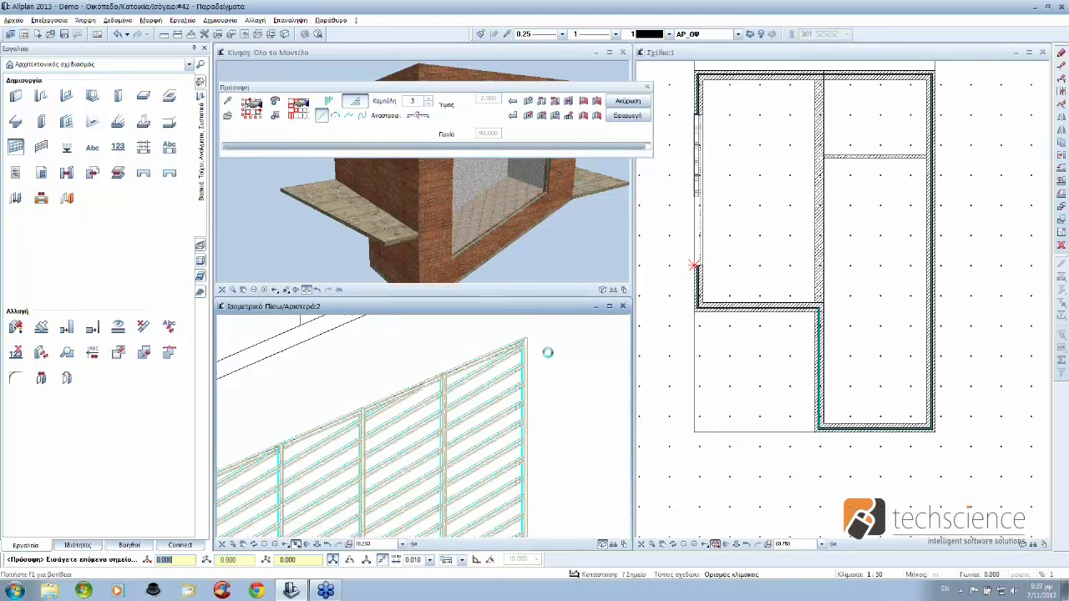
# Step: Close the Πρόσοψη toolbar and orbit and zoom the 3D view to examine the louvred glass façade
pyautogui.click(648, 87)
pyautogui.moveTo(496, 181)
pyautogui.mouseDown()
pyautogui.moveTo(449, 224)
pyautogui.moveTo(491, 232)
pyautogui.mouseUp()
pyautogui.scroll(5, 515, 178)
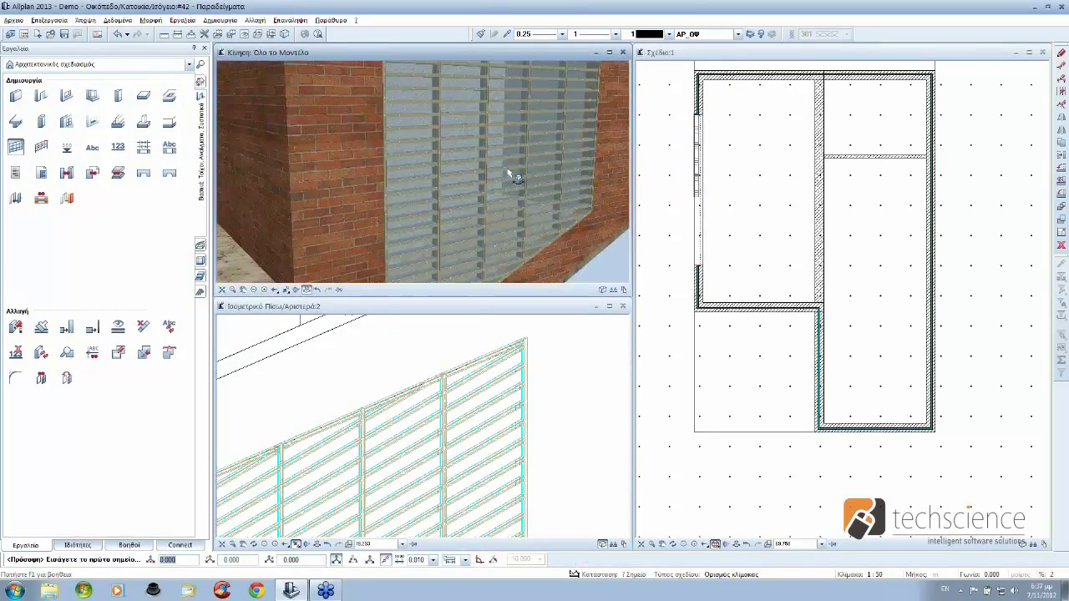
pyautogui.scroll(3, 515, 178)
pyautogui.scroll(-1, 515, 177)
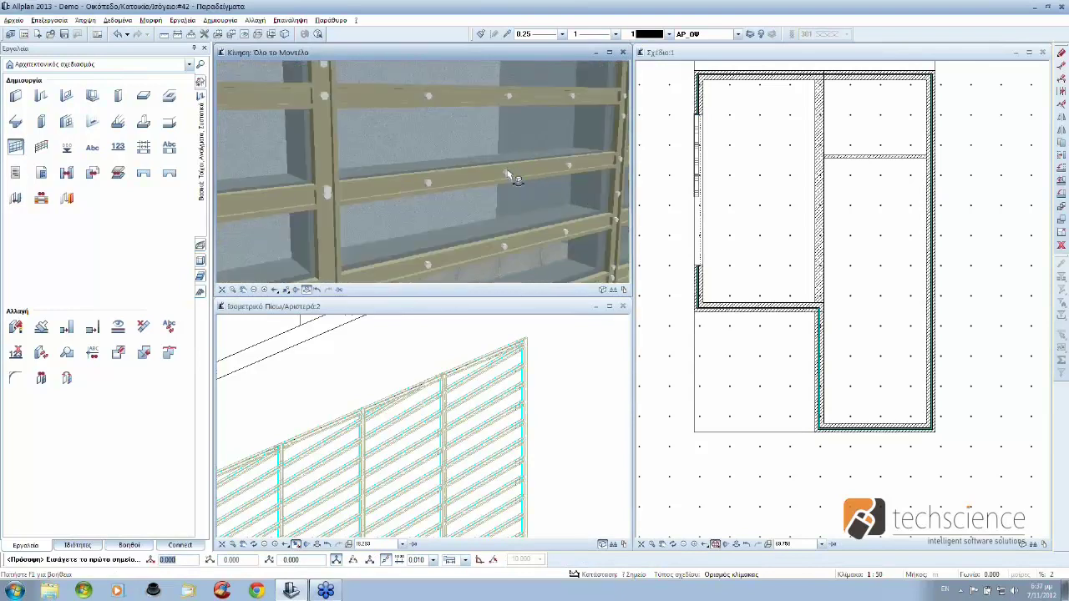
pyautogui.scroll(-2, 508, 177)
pyautogui.scroll(1, 448, 194)
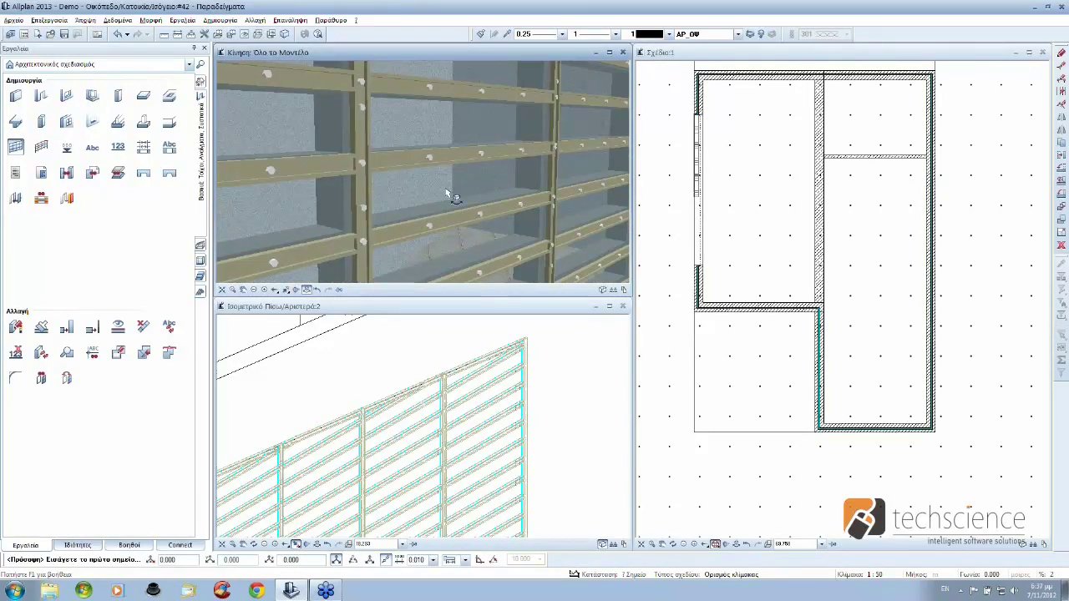
pyautogui.scroll(-3, 447, 194)
pyautogui.scroll(-2, 448, 194)
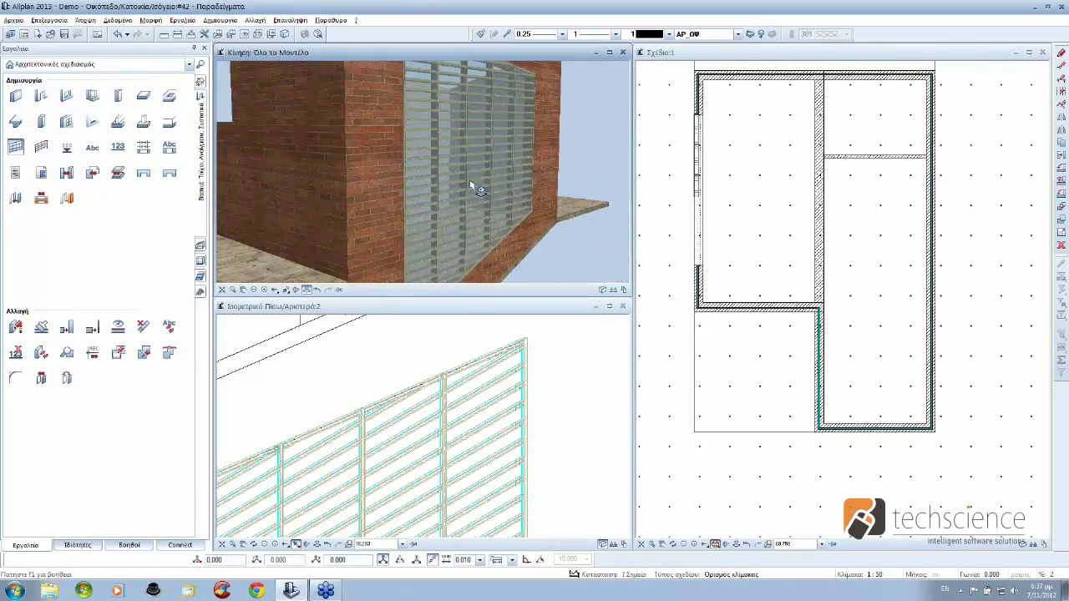
pyautogui.moveTo(472, 185)
pyautogui.keyDown('shift'); pyautogui.mouseDown(button='middle')
pyautogui.moveTo(501, 204)
pyautogui.moveTo(520, 194)
pyautogui.moveTo(493, 175)
pyautogui.moveTo(403, 270)
pyautogui.moveTo(519, 217)
pyautogui.moveTo(393, 267)
pyautogui.mouseUp(button='middle'); pyautogui.keyUp('shift')
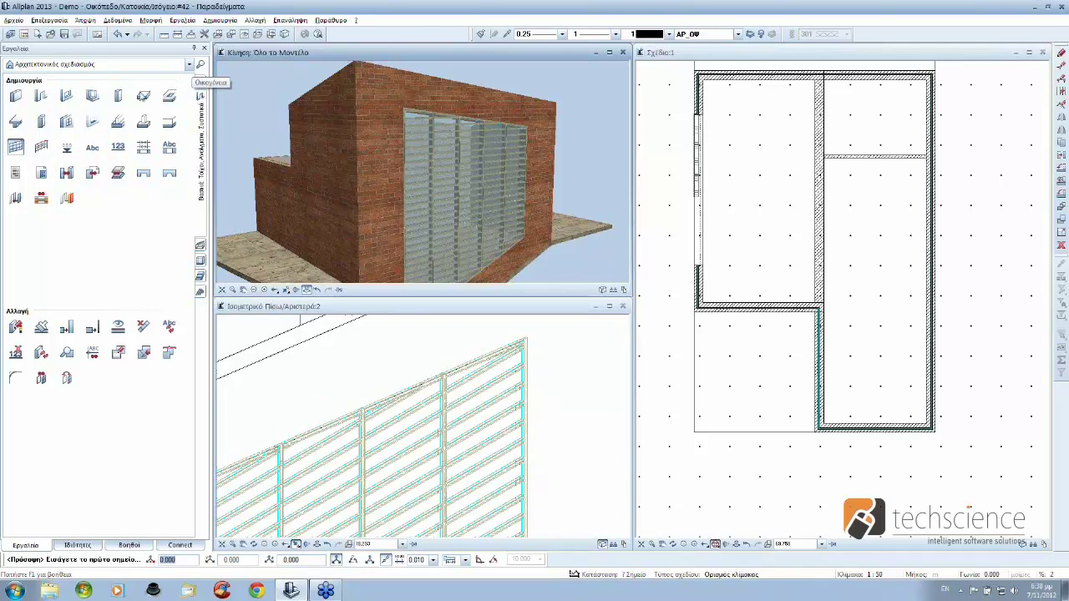
# Step: Restart the façade tool with the 07a Αλουμινένιο, μικρό template, showing its 1.000 × 0.200 m profile
pyautogui.click(17, 148)
pyautogui.click(16, 147)
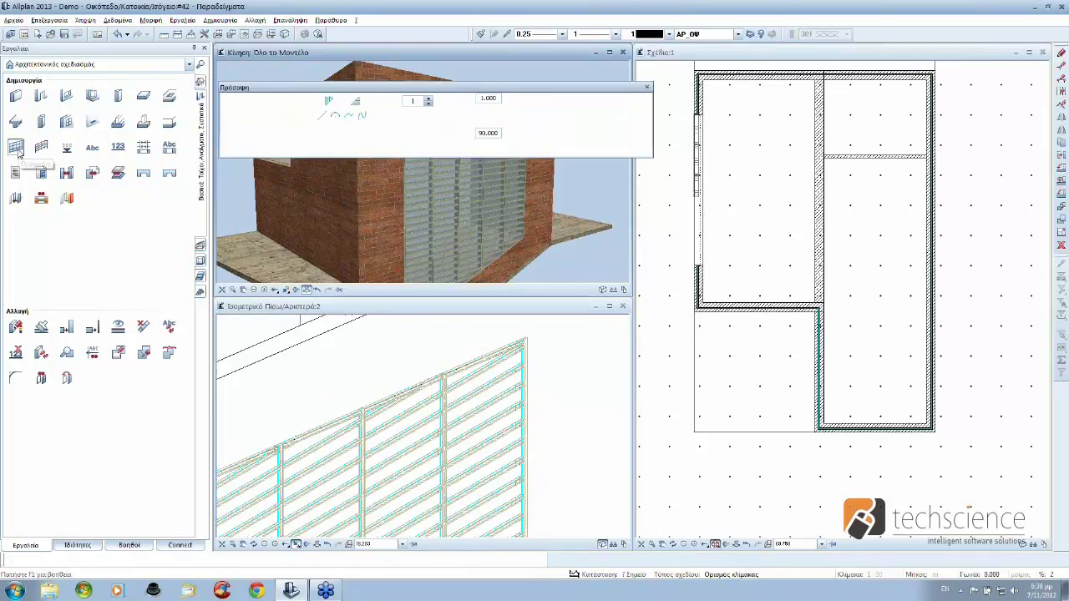
pyautogui.click(229, 117)
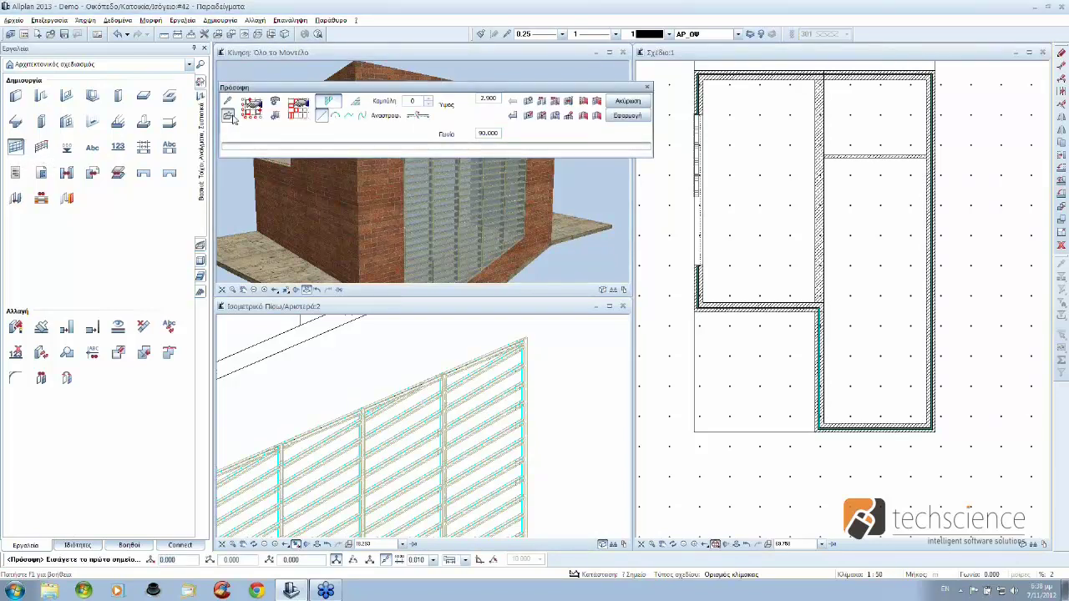
pyautogui.moveTo(388, 61); pyautogui.dragTo(546, 138)
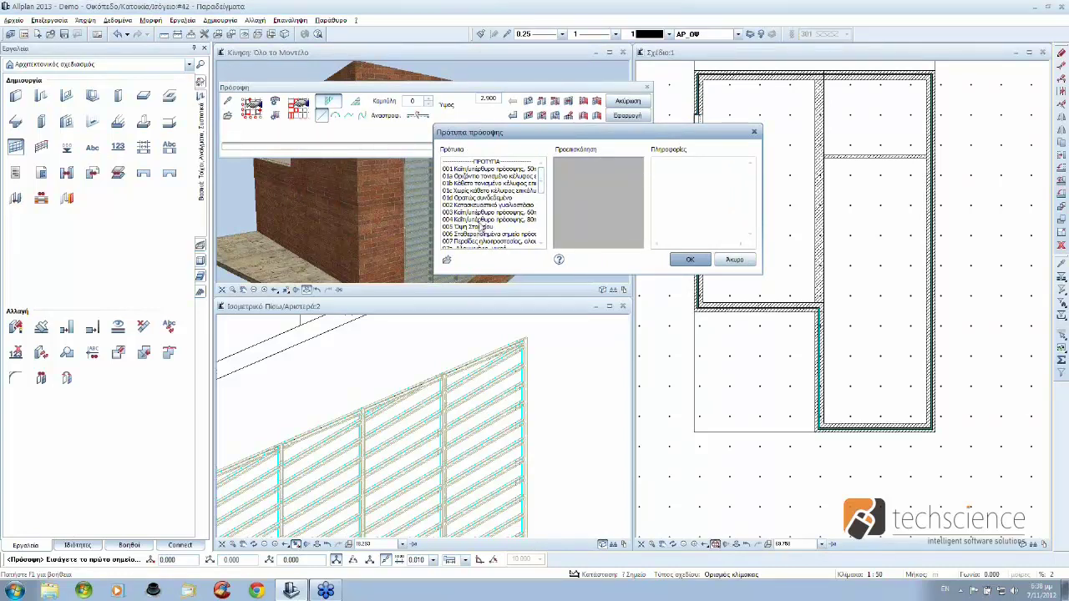
pyautogui.click(480, 228)
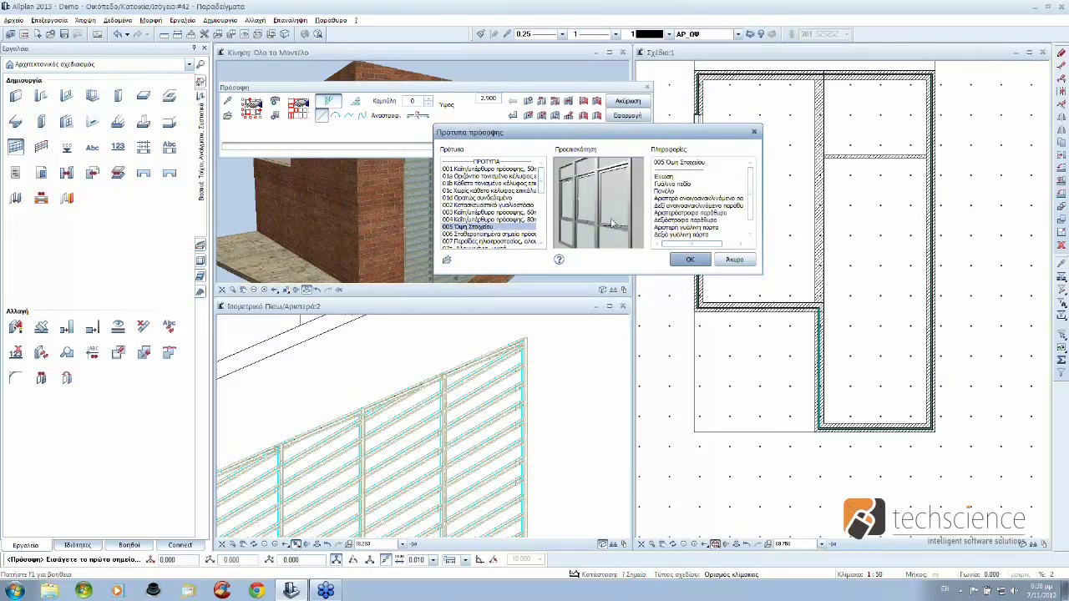
pyautogui.click(529, 234)
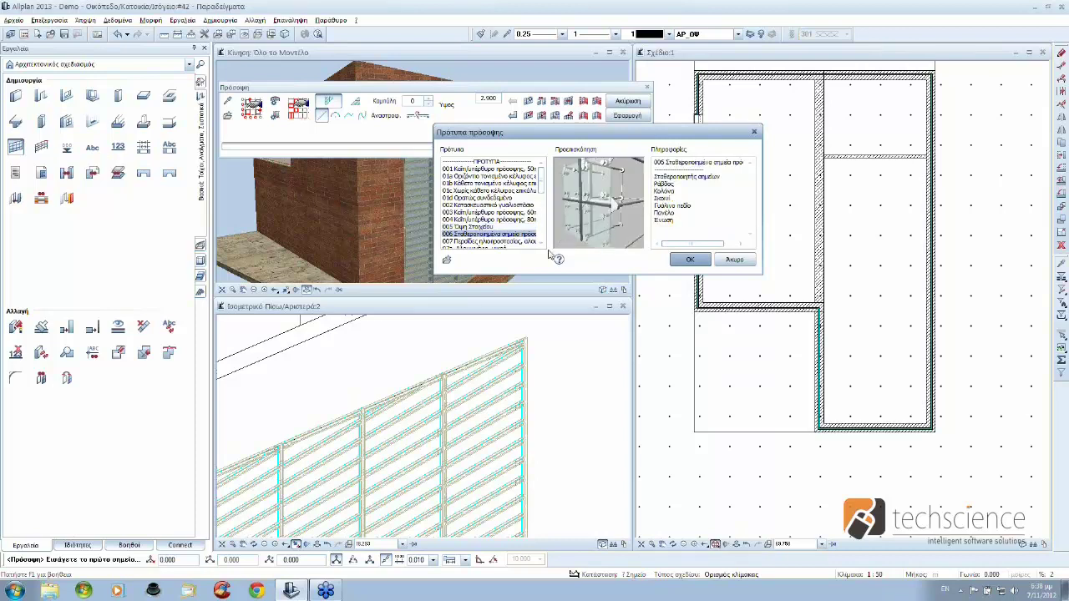
pyautogui.scroll(-1, 543, 246)
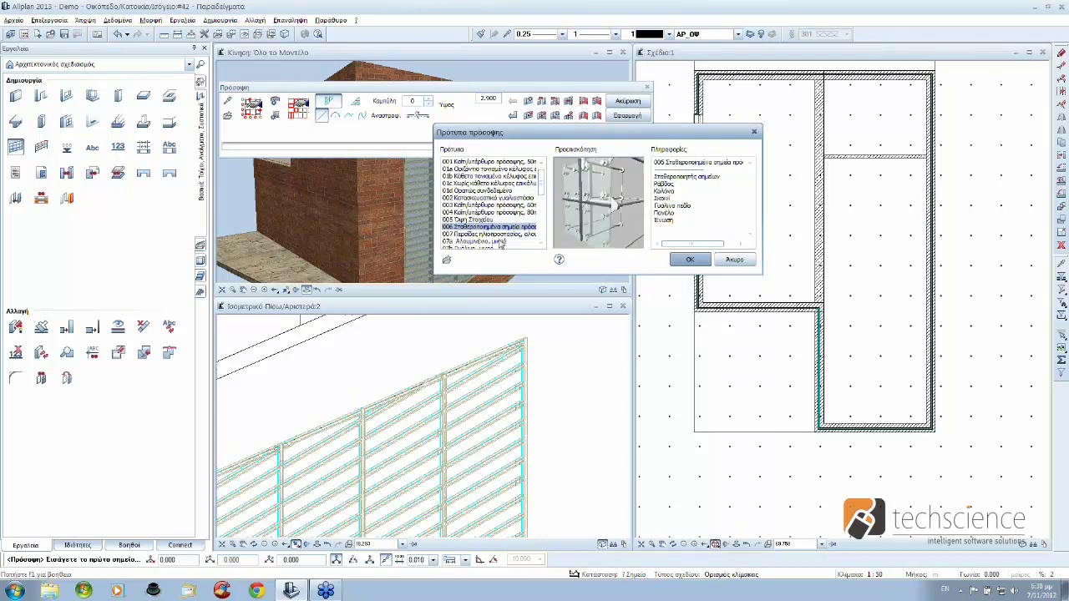
pyautogui.click(500, 242)
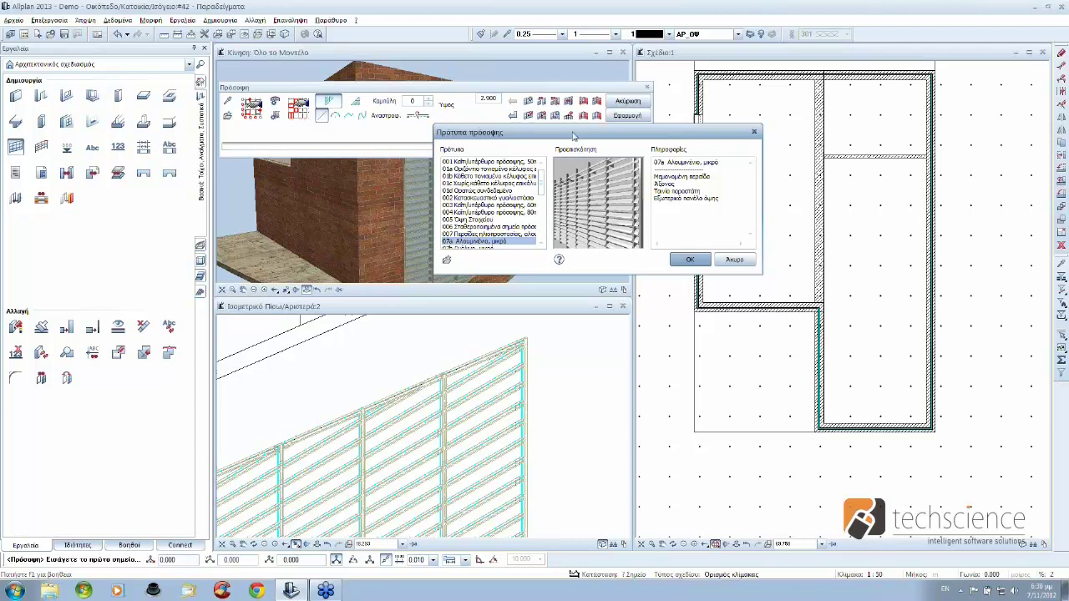
pyautogui.click(703, 262)
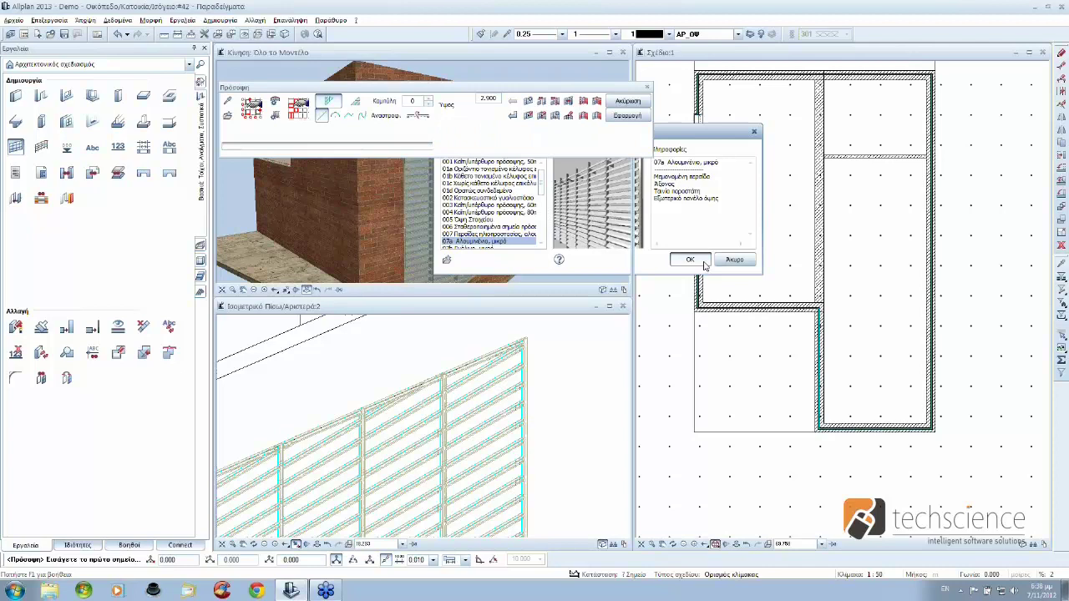
pyautogui.click(252, 106)
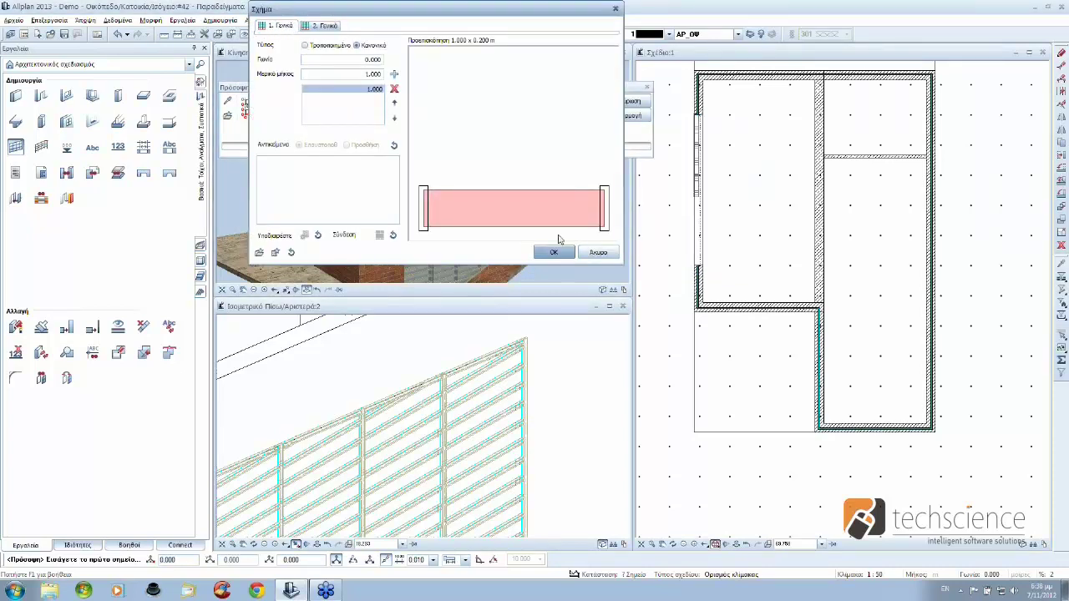
# Step: Confirm the profile shape, add horizontal louvre blades as linear objects, and finish the façade
pyautogui.click(598, 252)
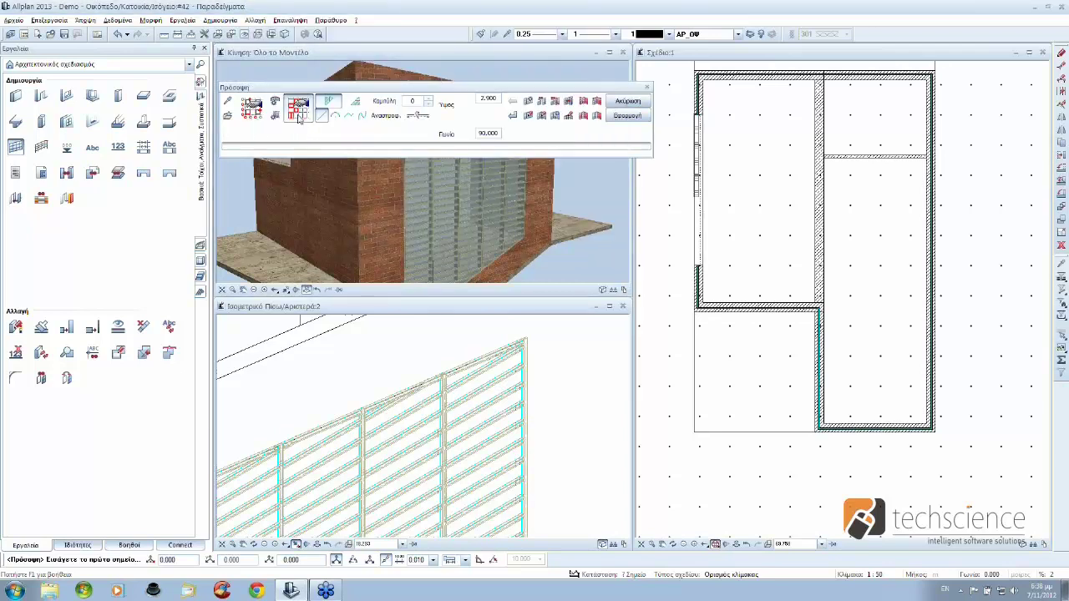
pyautogui.click(299, 117)
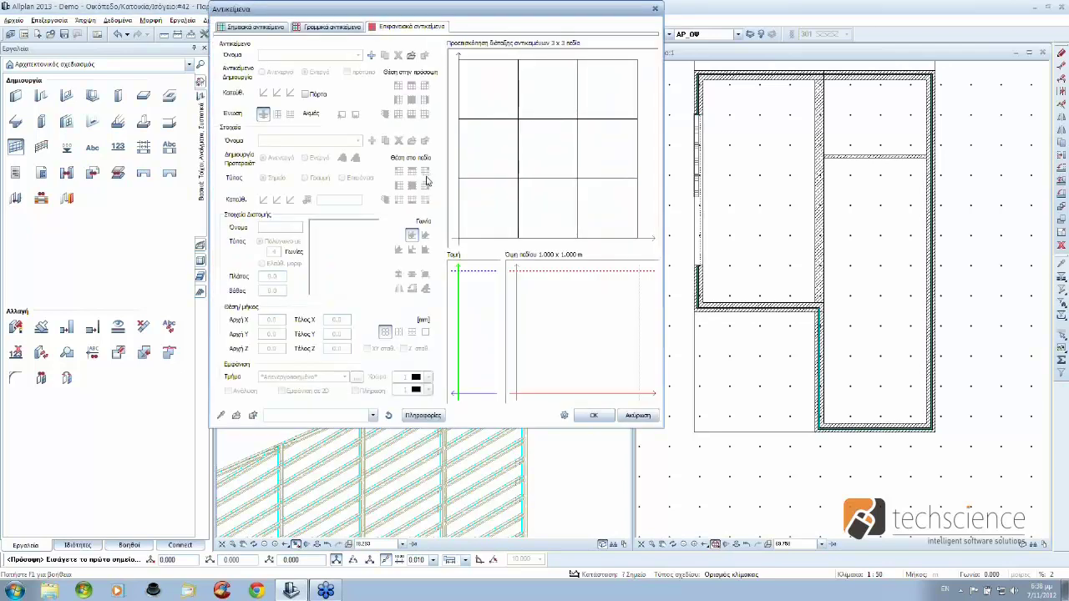
pyautogui.click(320, 26)
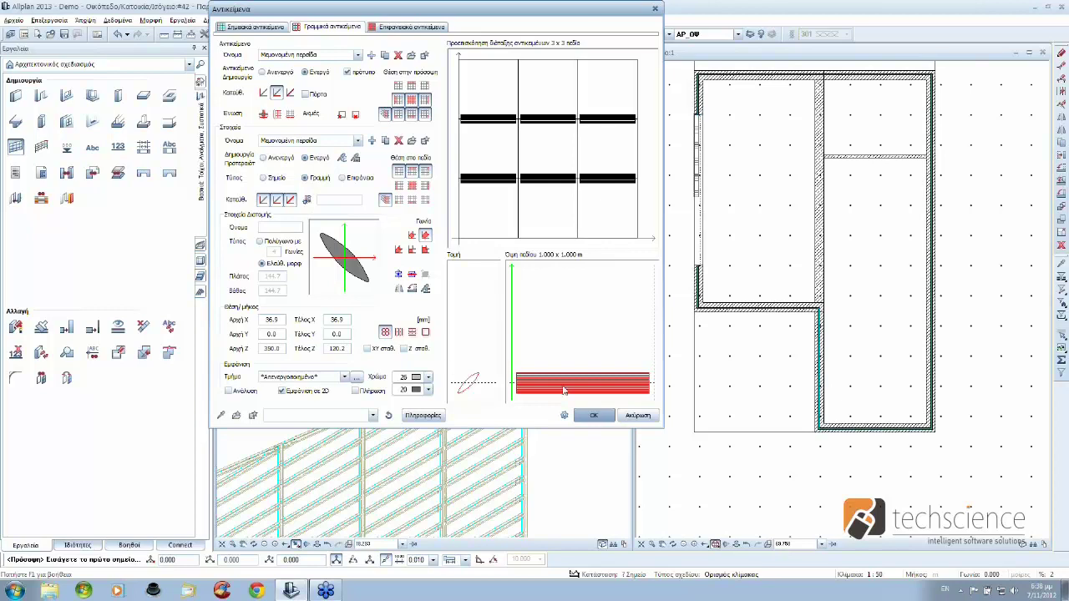
pyautogui.click(642, 417)
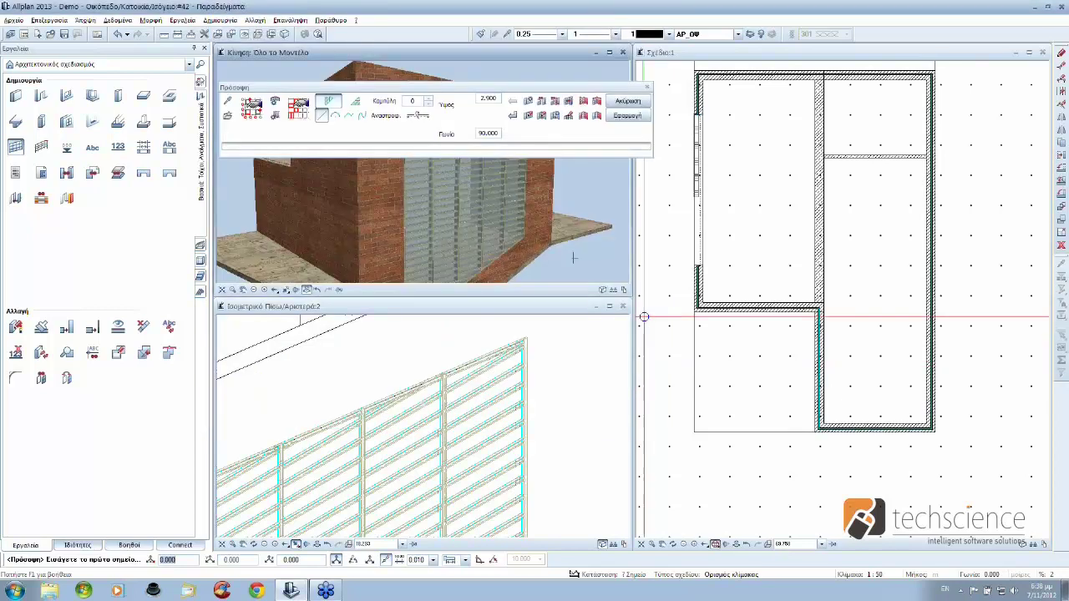
pyautogui.click(648, 88)
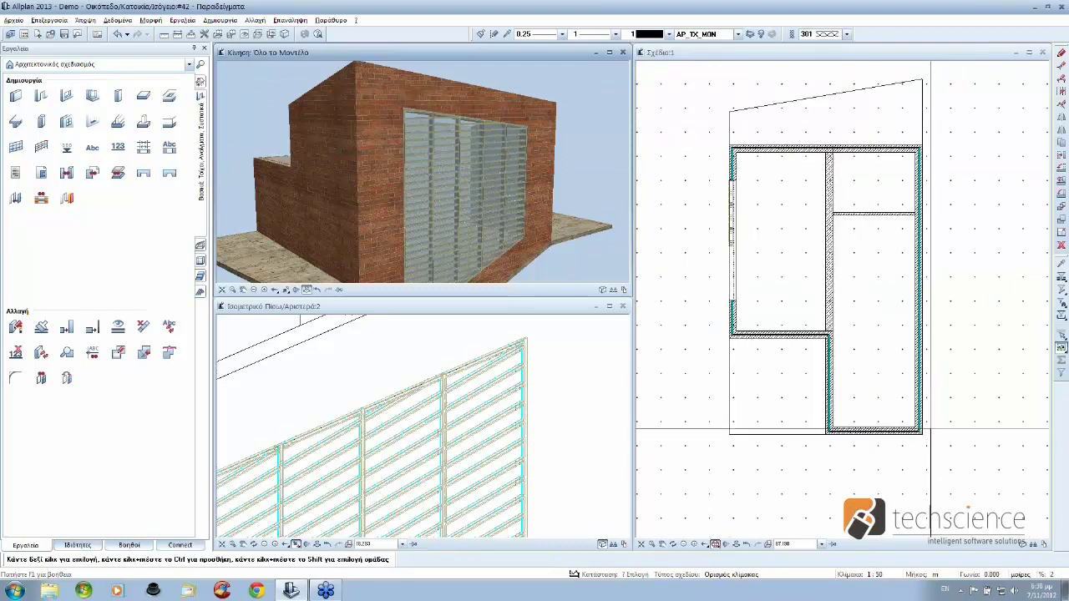
# Step: In the Βασικά Υποπρογράμματα module, start a circle centred on the wall corner and set its radius
pyautogui.click(94, 64)
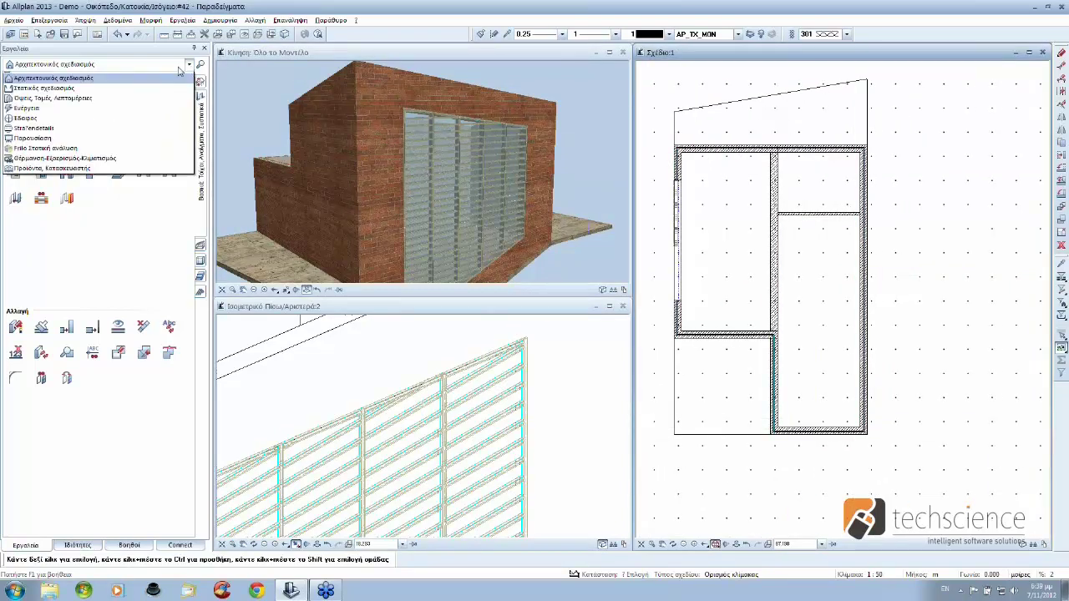
pyautogui.click(94, 78)
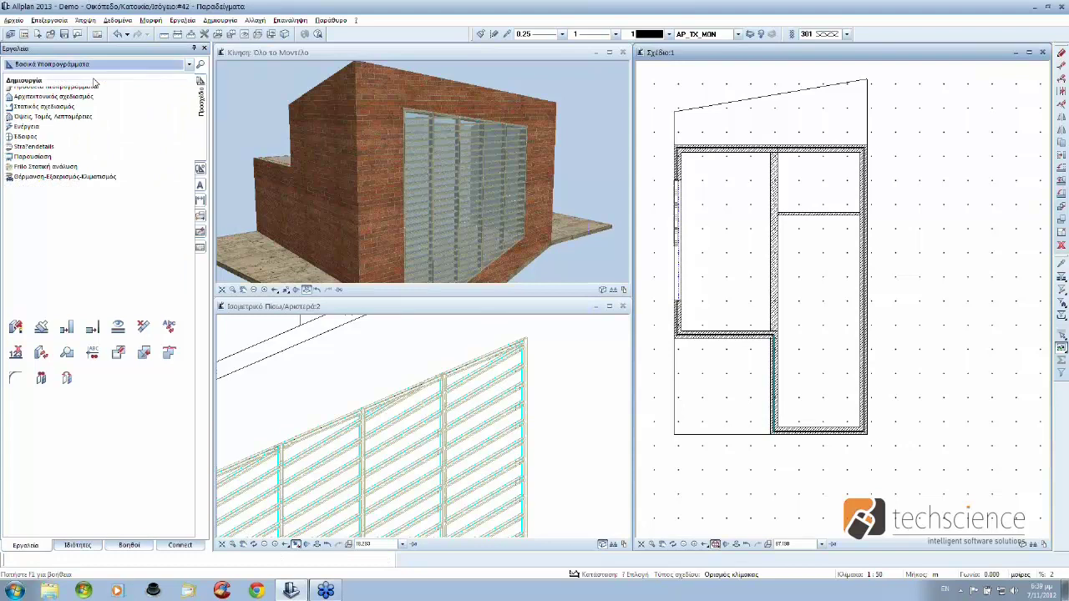
pyautogui.click(118, 96)
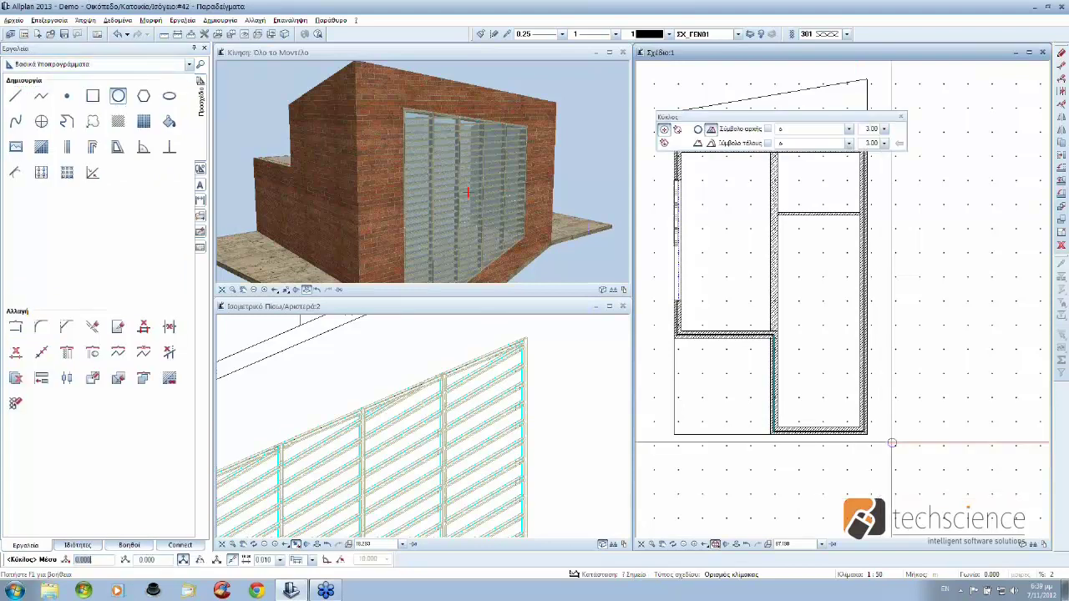
pyautogui.scroll(2, 892, 442)
pyautogui.scroll(2, 869, 430)
pyautogui.click(845, 427)
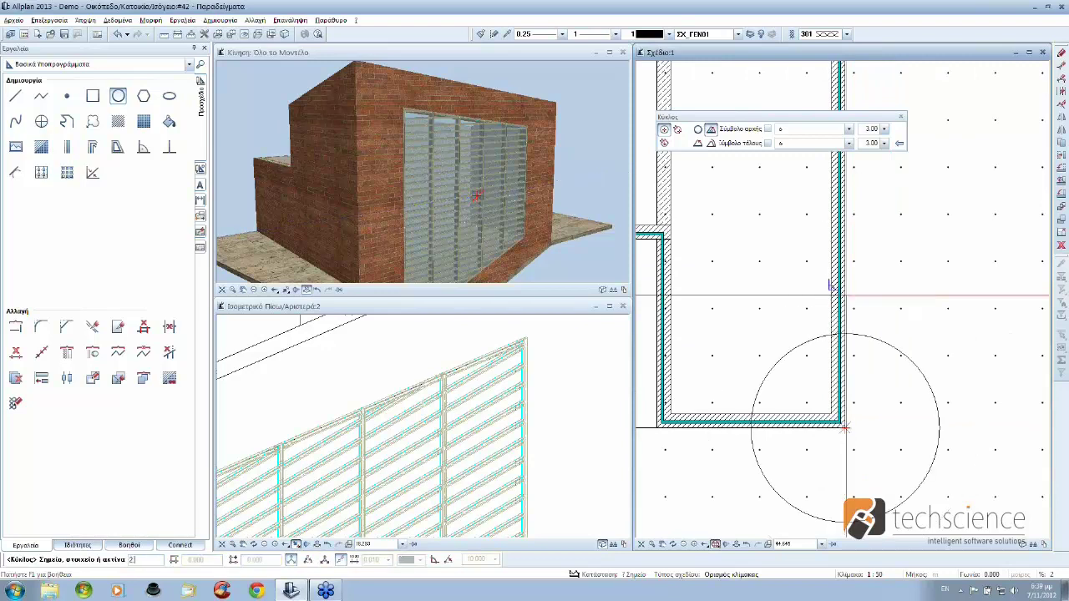
pyautogui.click(831, 286)
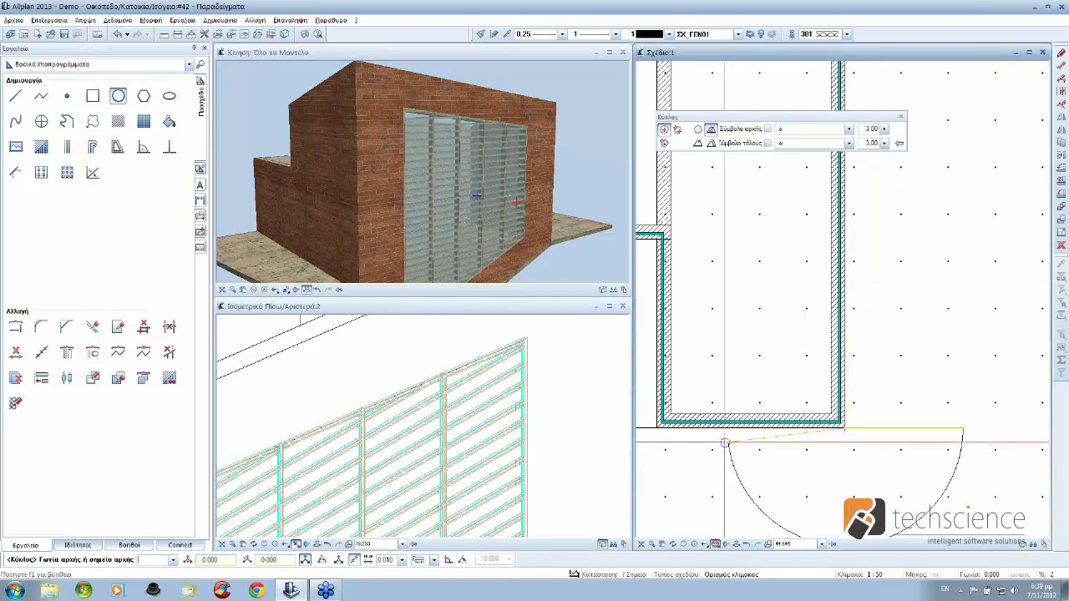
# Step: Complete the circle at the wall, end the Circle tool, and view the model's left side
pyautogui.scroll(2, 725, 442)
pyautogui.click(745, 449)
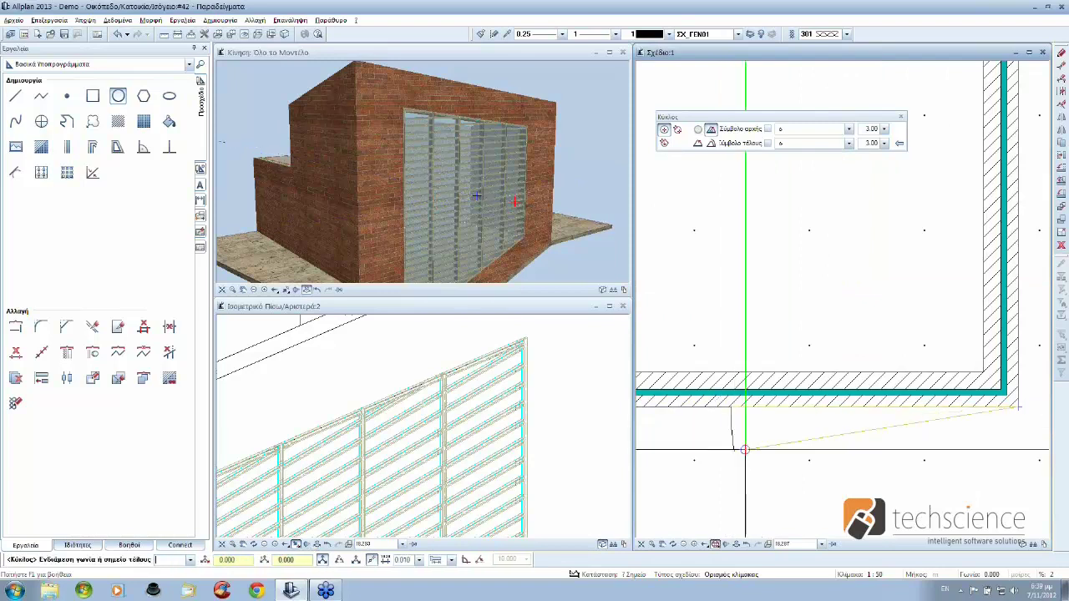
pyautogui.scroll(-2, 988, 466)
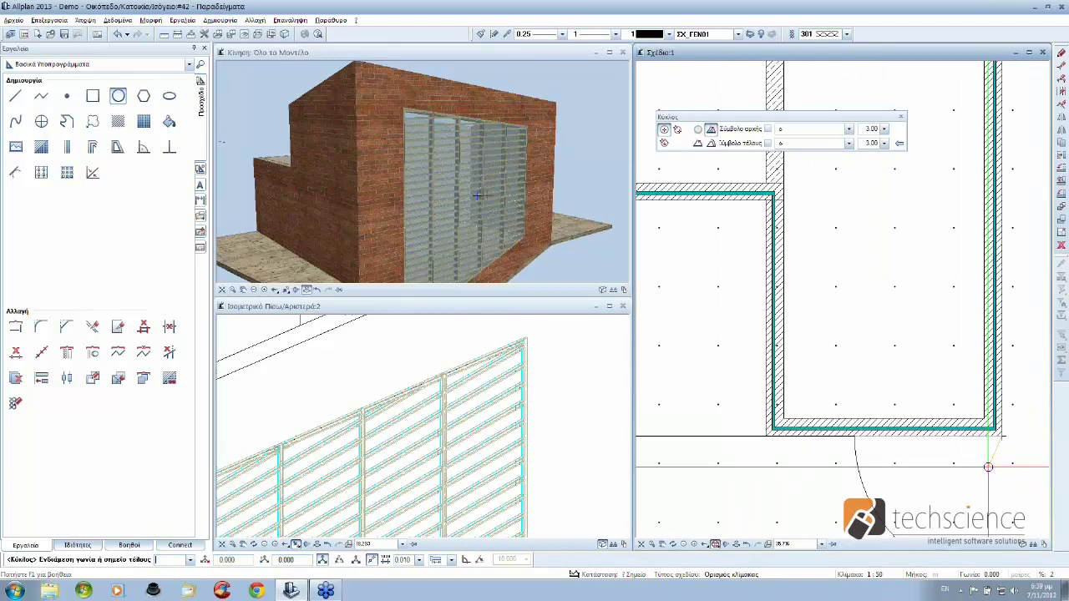
pyautogui.moveTo(988, 467); pyautogui.dragTo(879, 467, button='middle')
pyautogui.scroll(2, 892, 309)
pyautogui.click(892, 309)
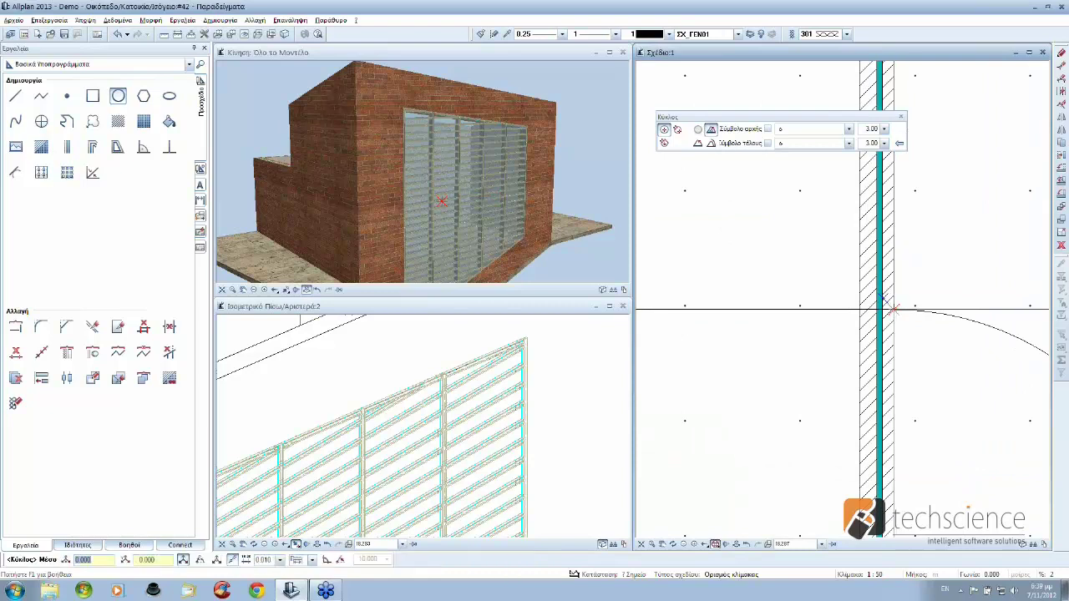
pyautogui.press('Escape')
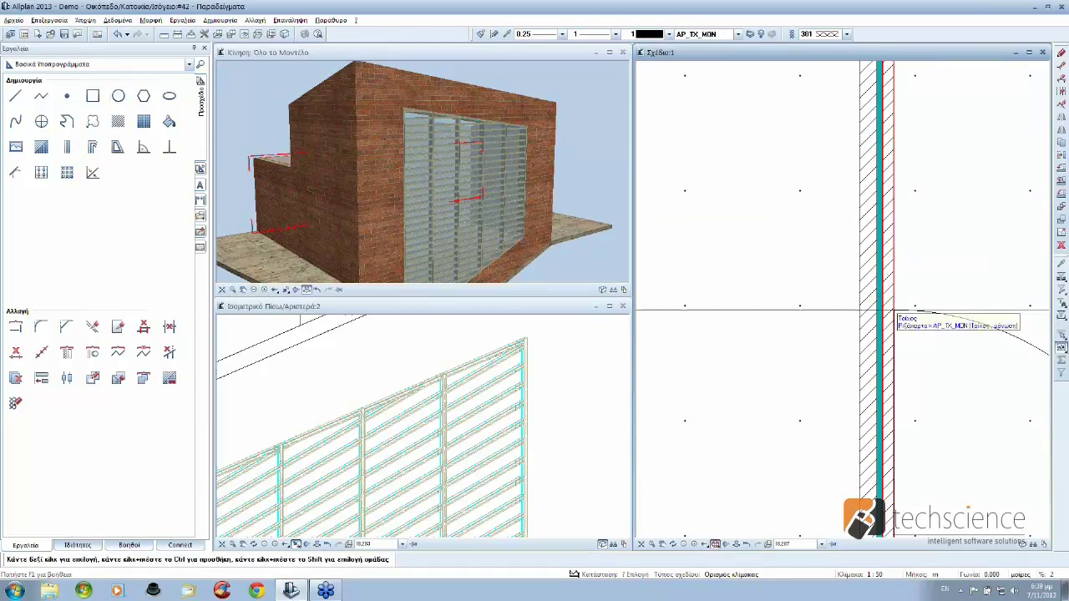
pyautogui.scroll(-3, 892, 314)
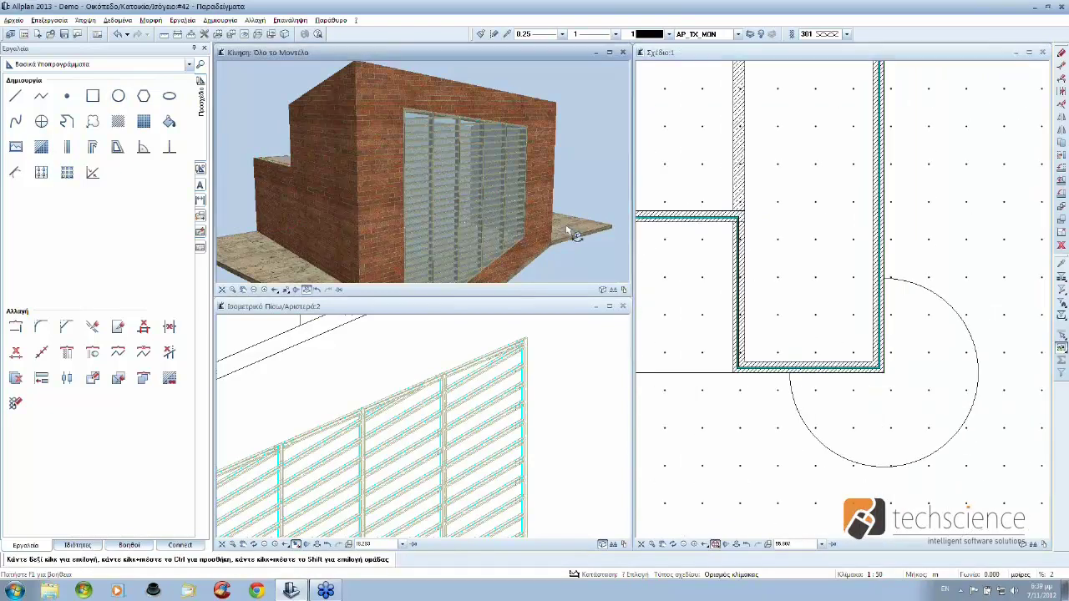
pyautogui.moveTo(574, 235)
pyautogui.mouseDown()
pyautogui.moveTo(494, 259)
pyautogui.moveTo(508, 228)
pyautogui.moveTo(531, 237)
pyautogui.moveTo(482, 204)
pyautogui.moveTo(493, 197)
pyautogui.mouseUp()
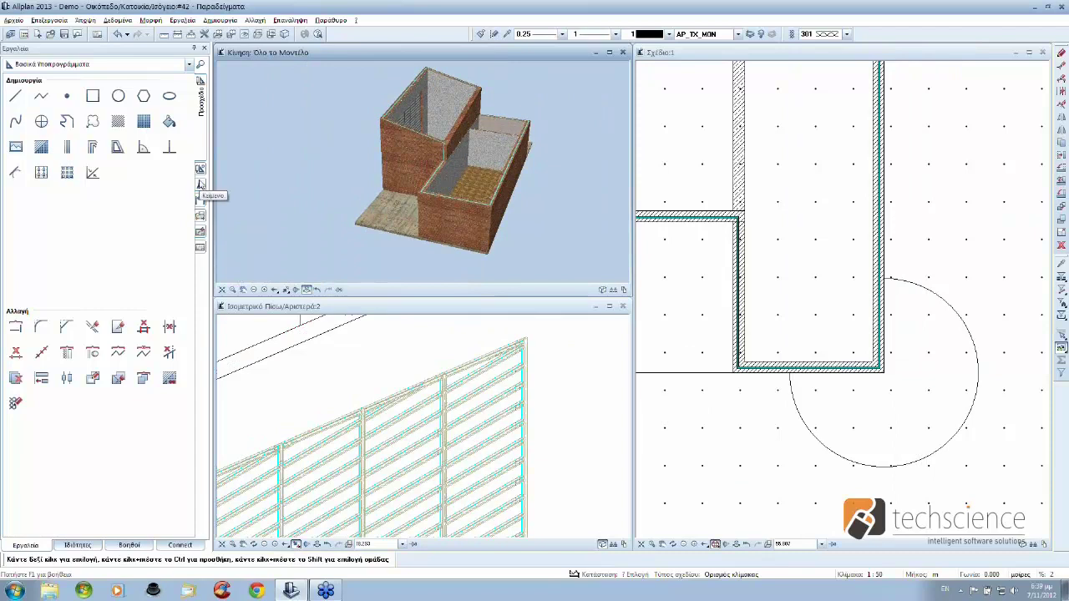
# Step: Create a round slab from the circle using automatic contour recognition in Αρχιτεκτονικός σχεδιασμός
pyautogui.click(188, 65)
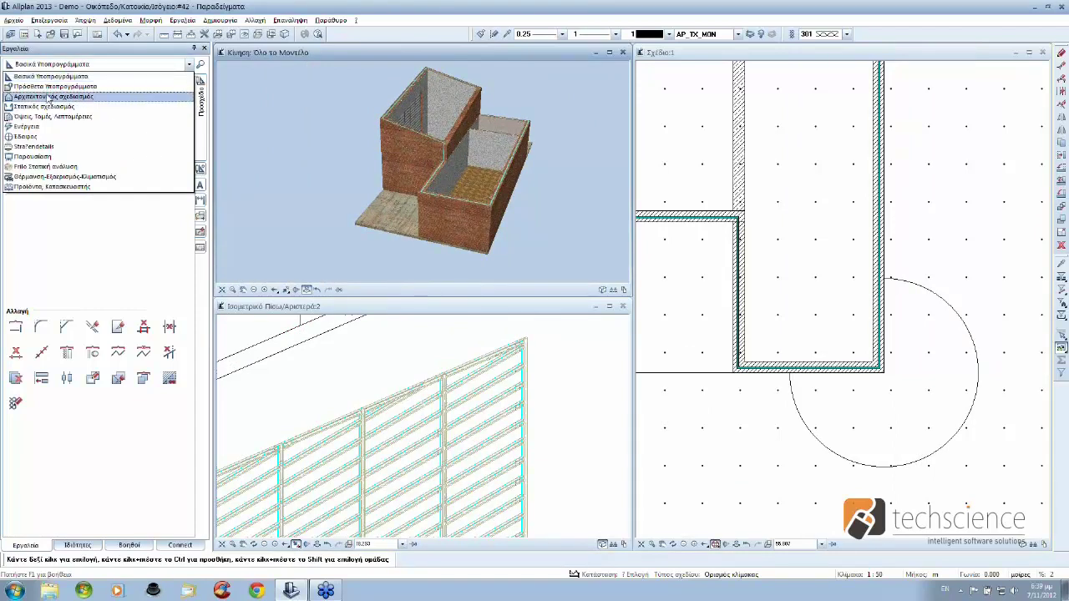
pyautogui.click(52, 97)
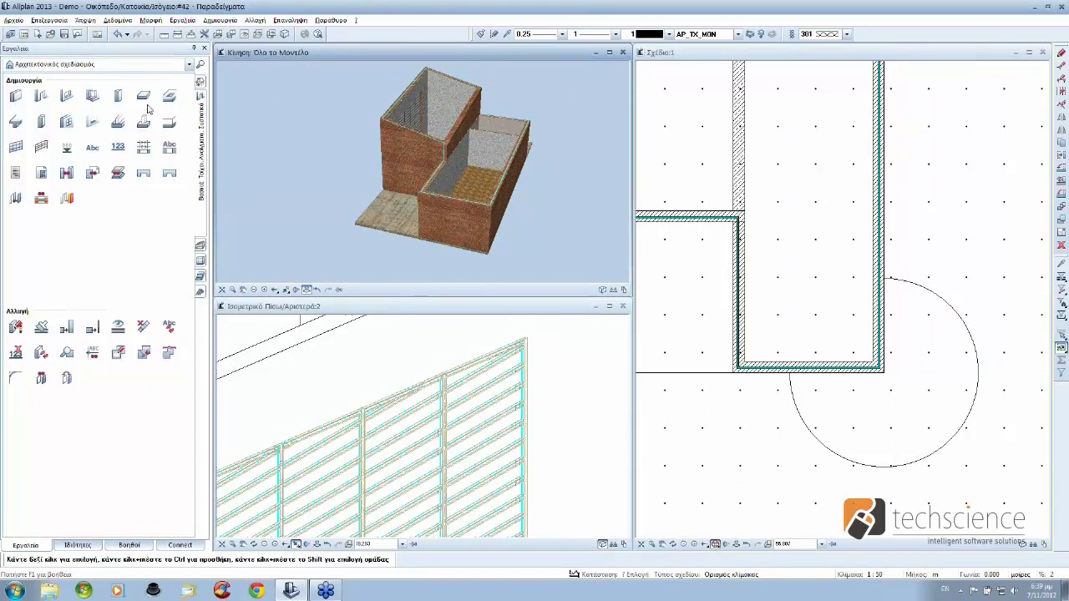
pyautogui.click(144, 99)
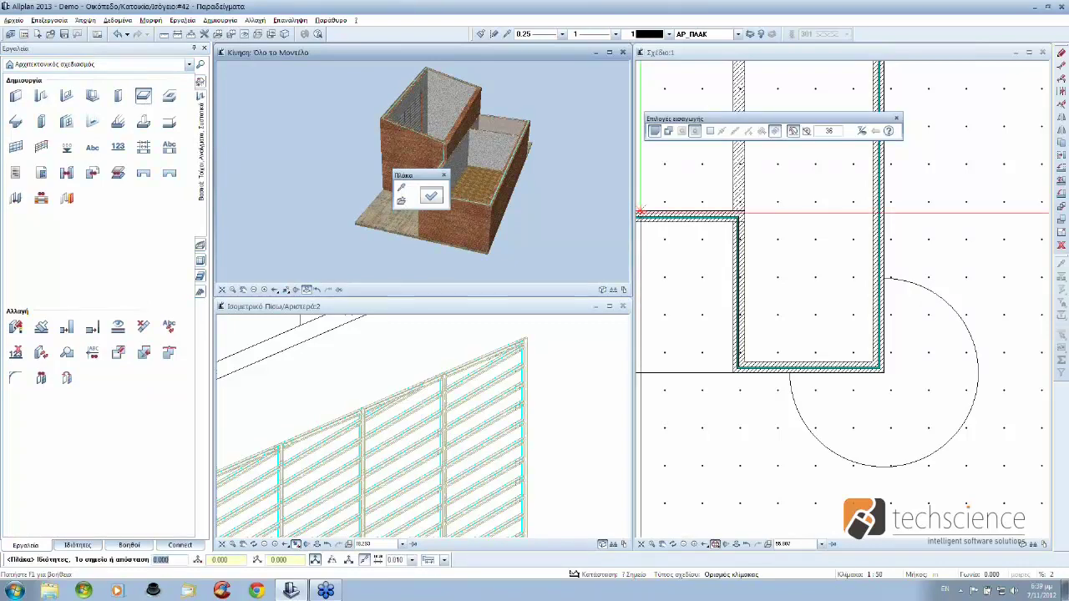
pyautogui.click(709, 131)
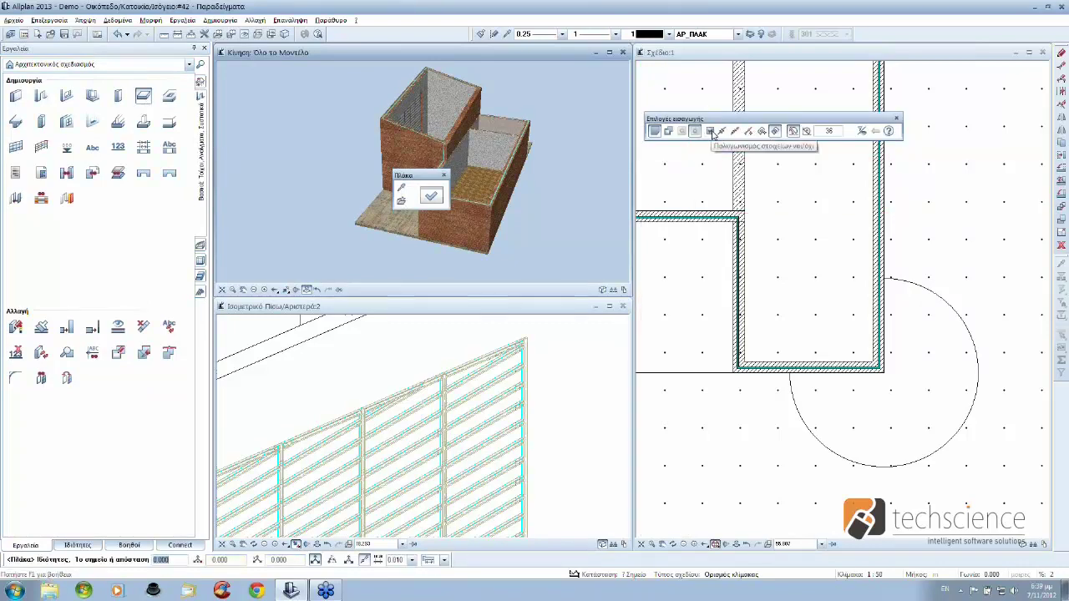
pyautogui.click(775, 131)
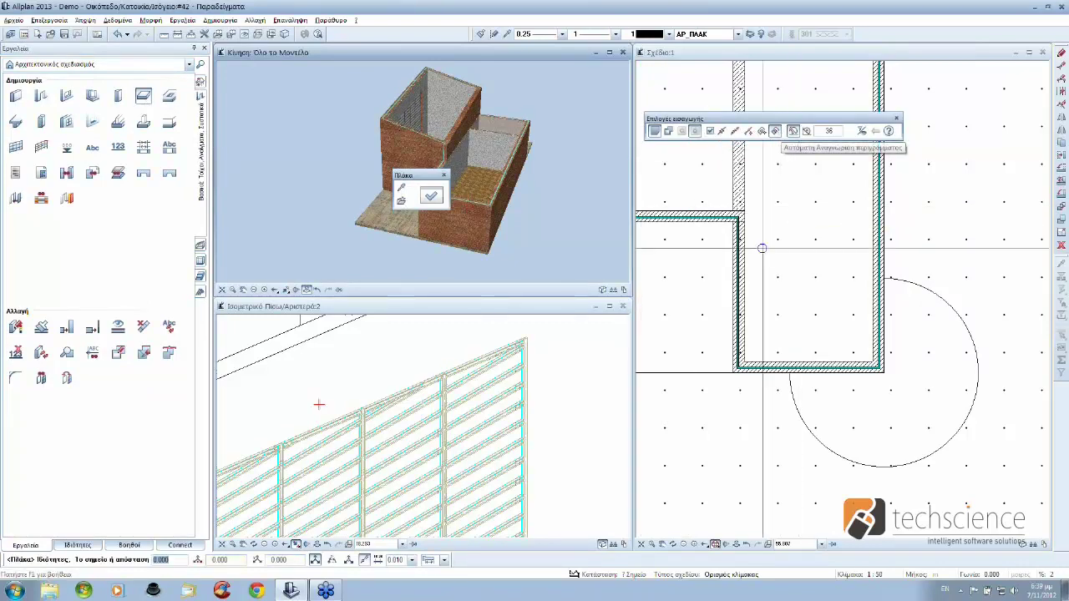
pyautogui.click(910, 387)
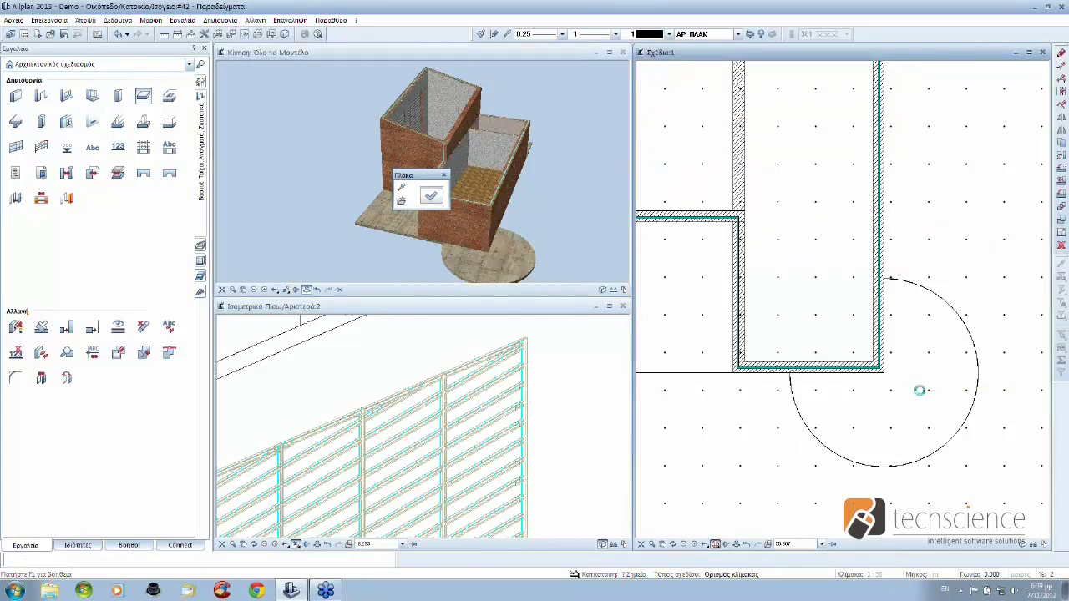
pyautogui.moveTo(529, 226)
pyautogui.mouseDown()
pyautogui.moveTo(477, 258)
pyautogui.moveTo(461, 233)
pyautogui.mouseUp()
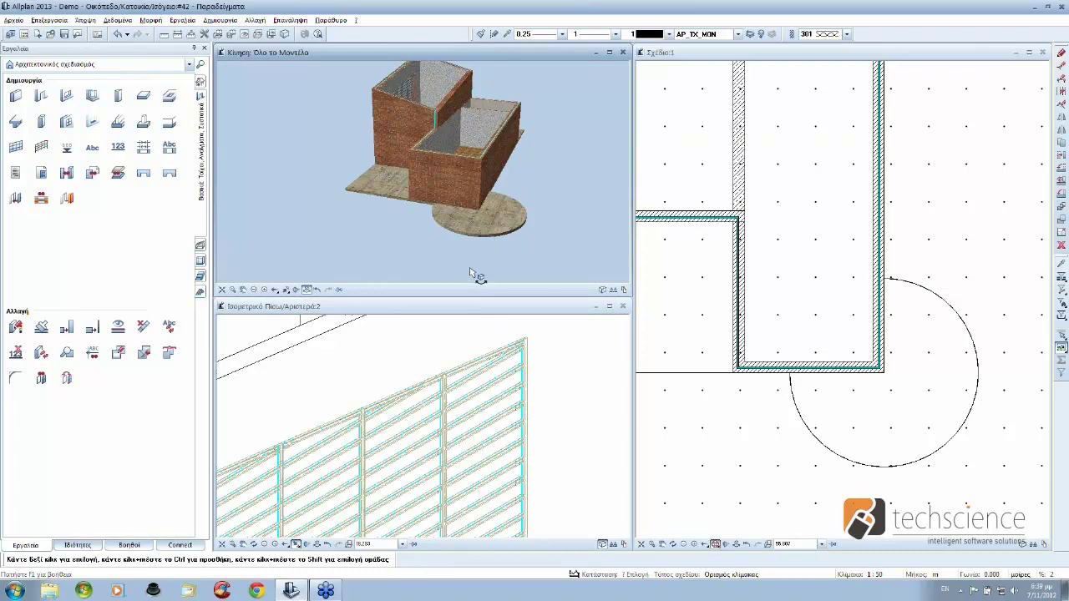
pyautogui.click(17, 148)
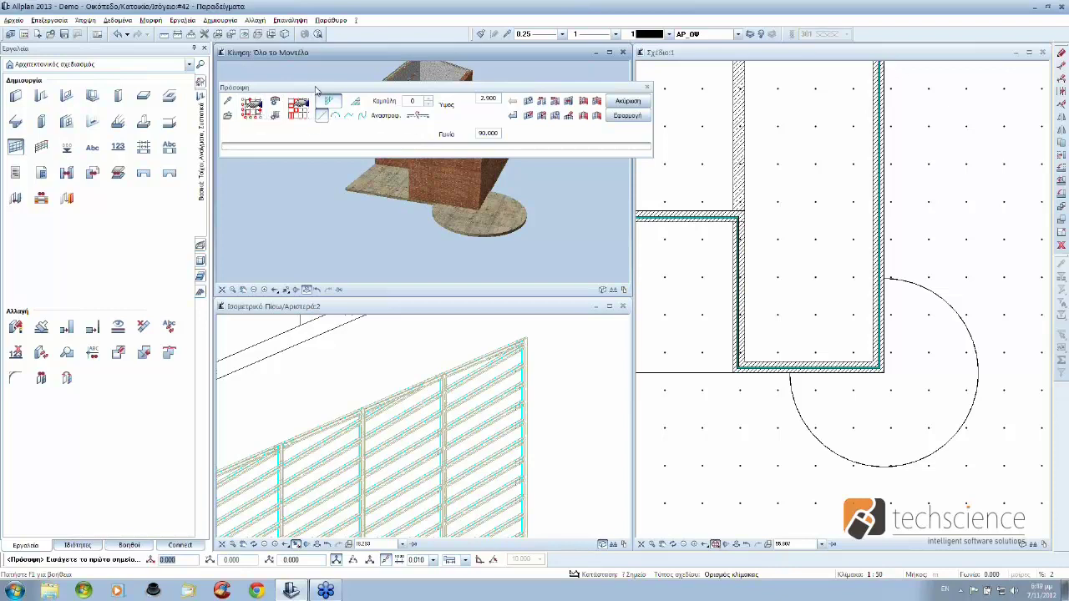
# Step: Place a trial arc façade along the circle with angle value 1, starting at the wall corner
pyautogui.click(478, 133)
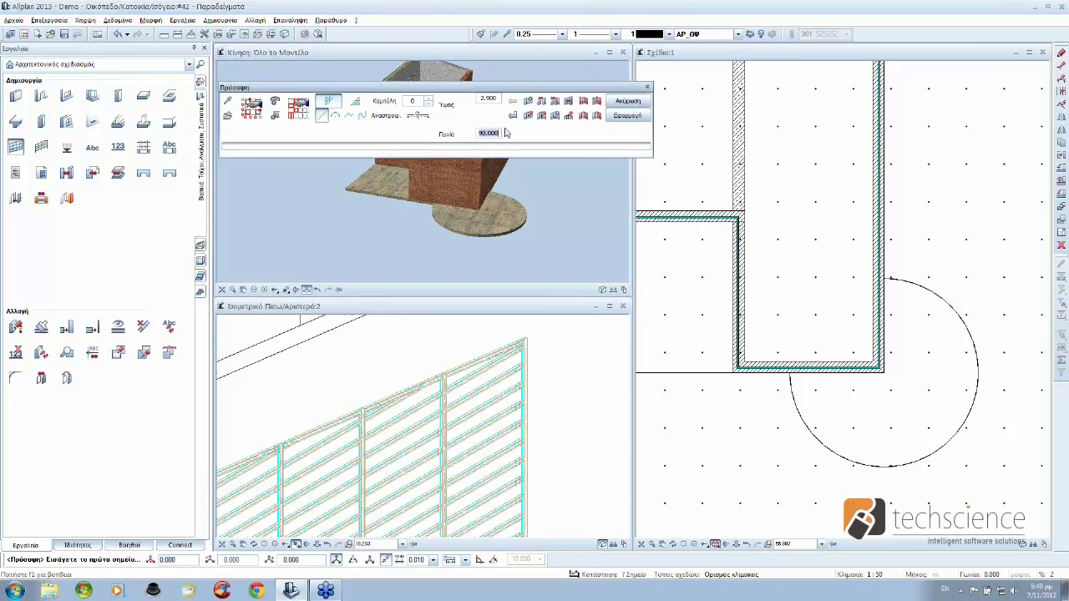
pyautogui.write('110')
pyautogui.click(335, 116)
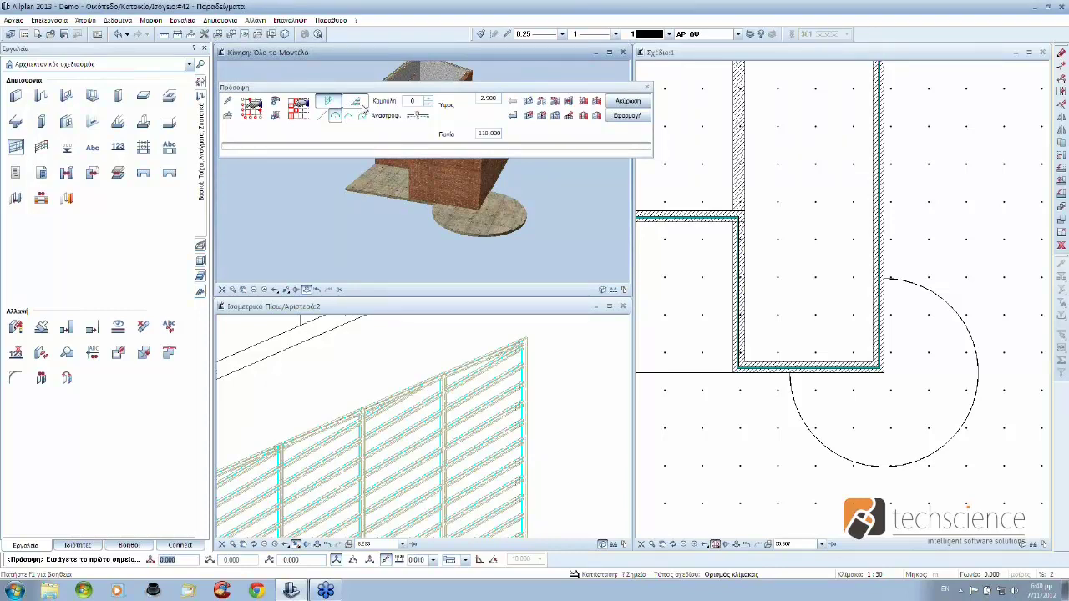
pyautogui.click(356, 101)
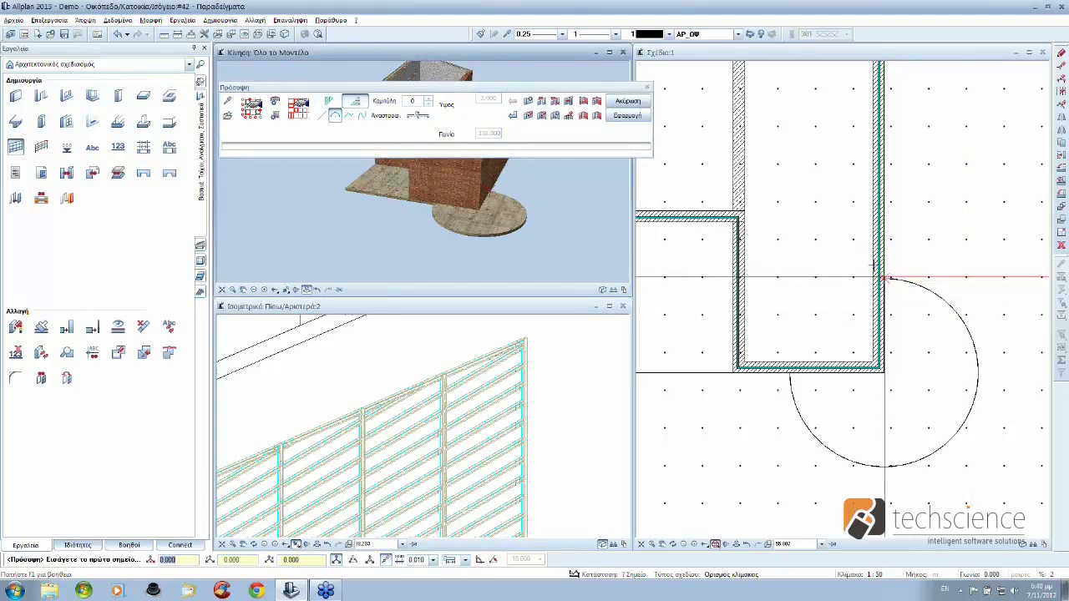
pyautogui.click(885, 277)
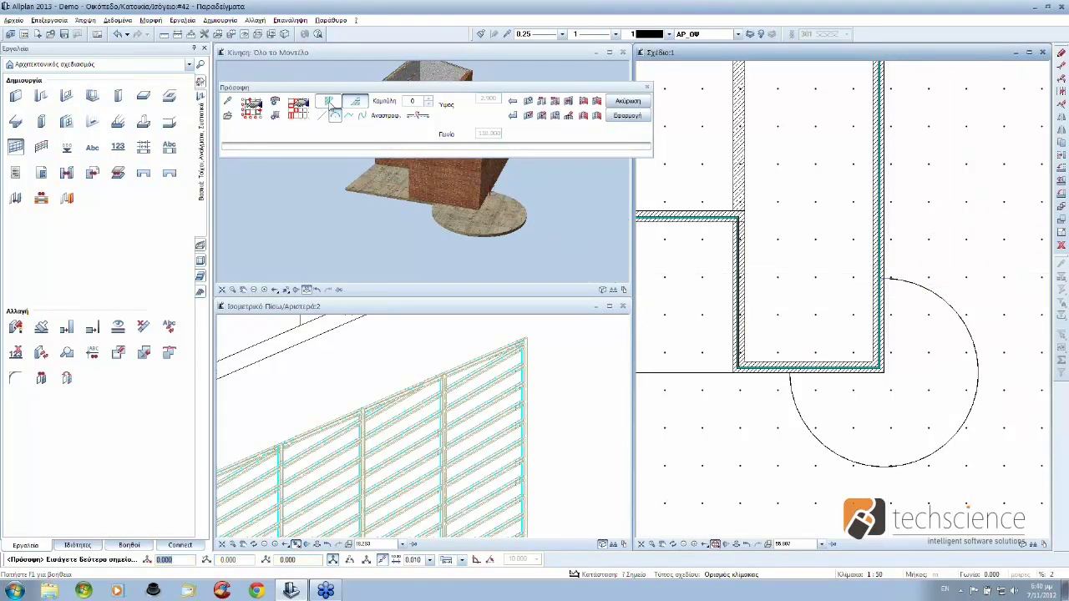
pyautogui.click(329, 102)
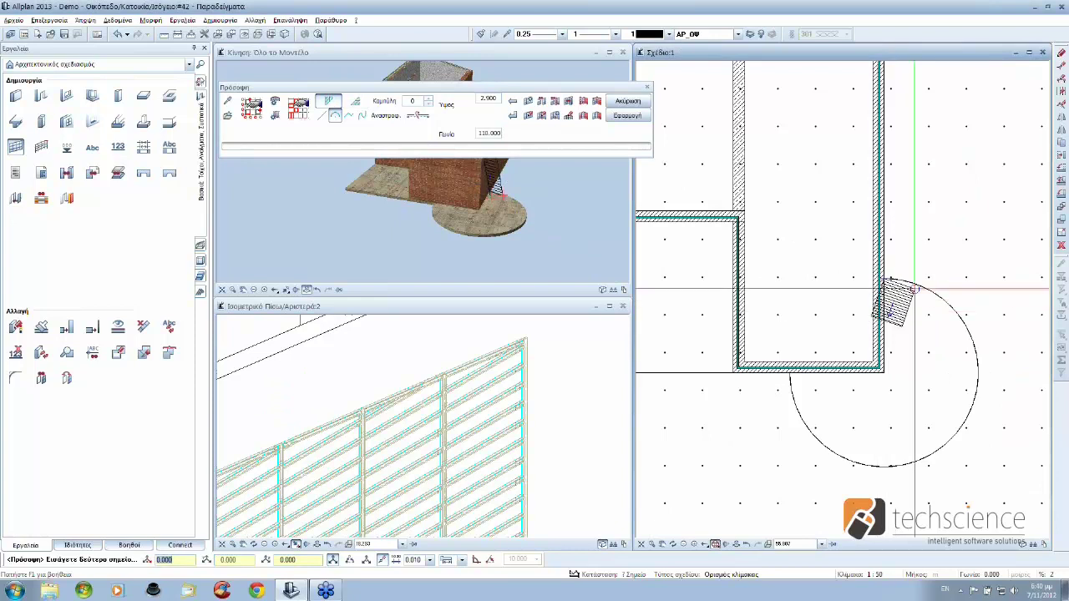
pyautogui.click(973, 298)
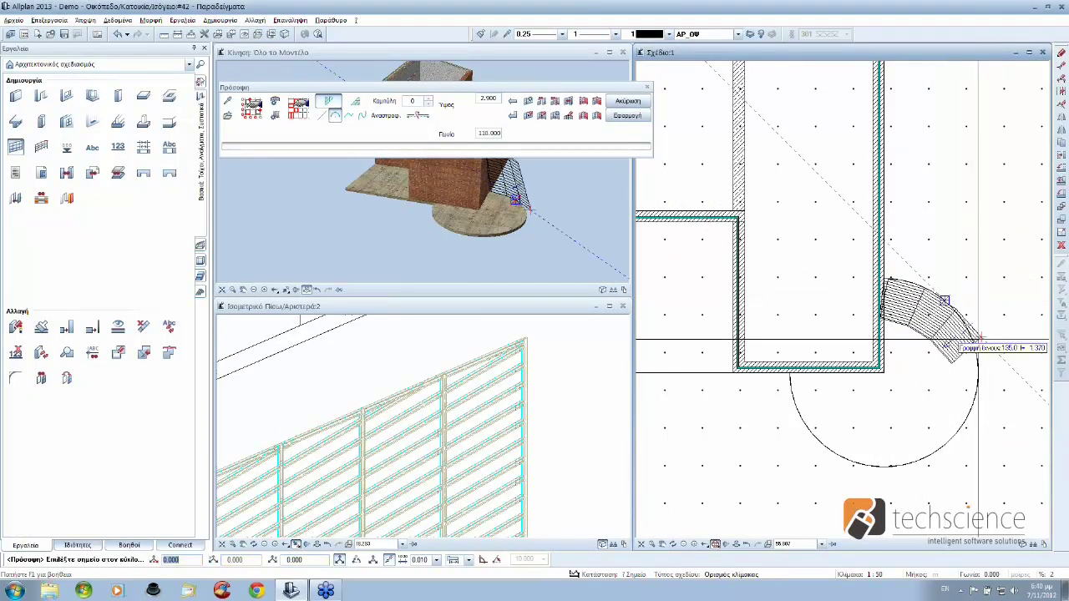
pyautogui.click(340, 5)
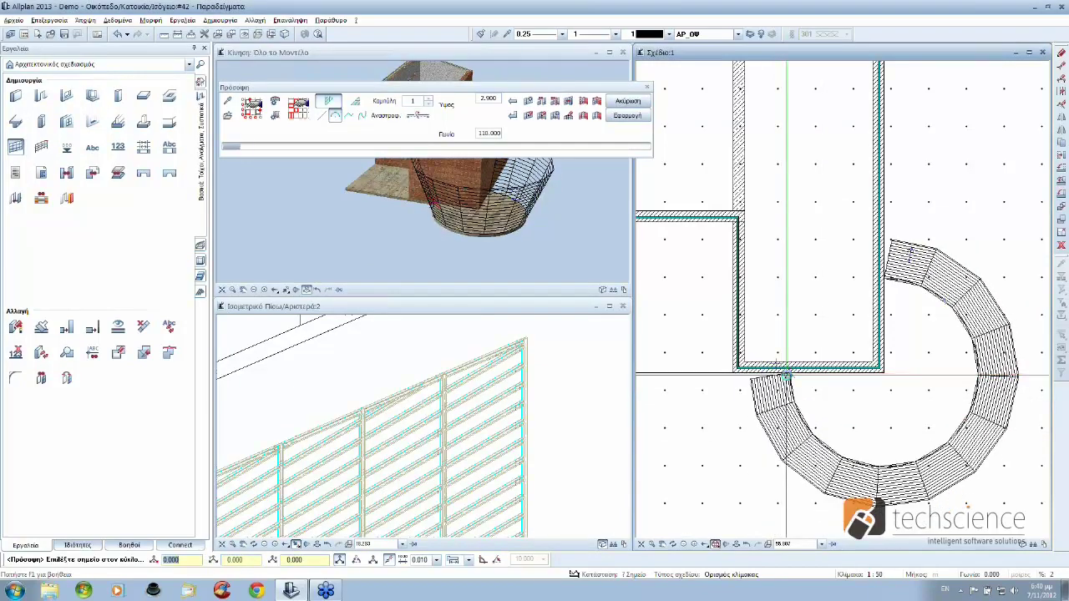
pyautogui.click(785, 370)
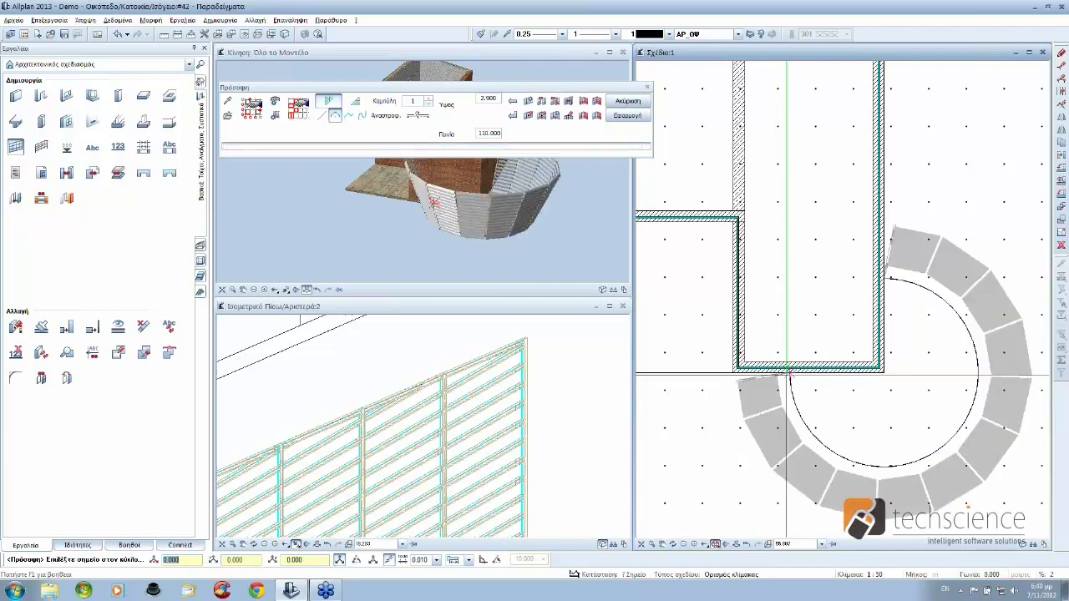
# Step: Inspect the curved slat façade in 3D, then undo it with Ctrl+Z
pyautogui.moveTo(504, 252)
pyautogui.mouseDown()
pyautogui.moveTo(339, 227)
pyautogui.moveTo(595, 192)
pyautogui.moveTo(429, 214)
pyautogui.mouseUp()
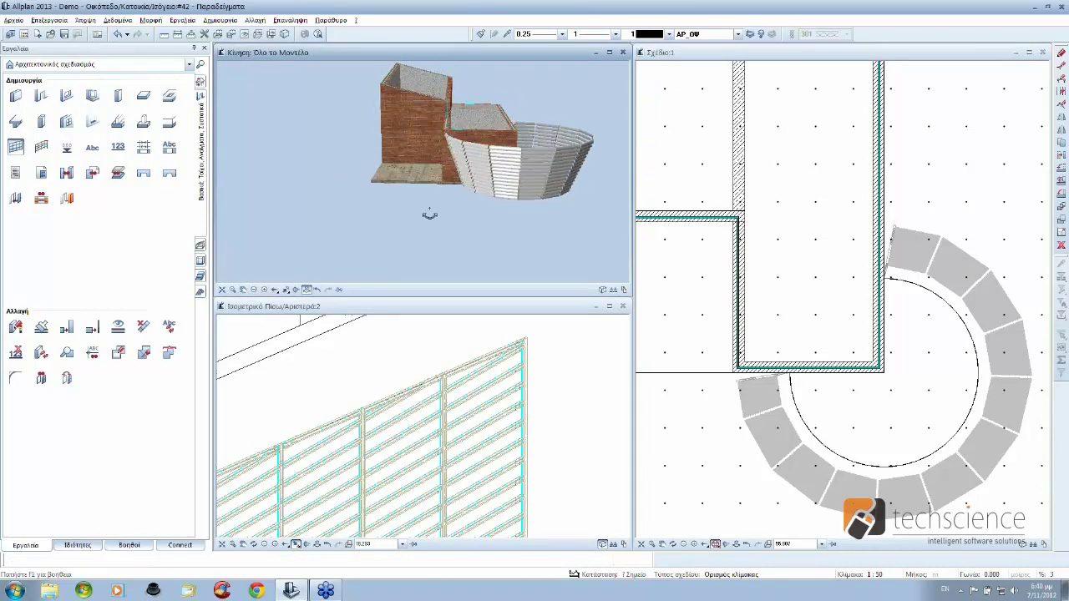
pyautogui.scroll(2, 467, 197)
pyautogui.moveTo(499, 177); pyautogui.dragTo(583, 148)
pyautogui.scroll(2, 519, 167)
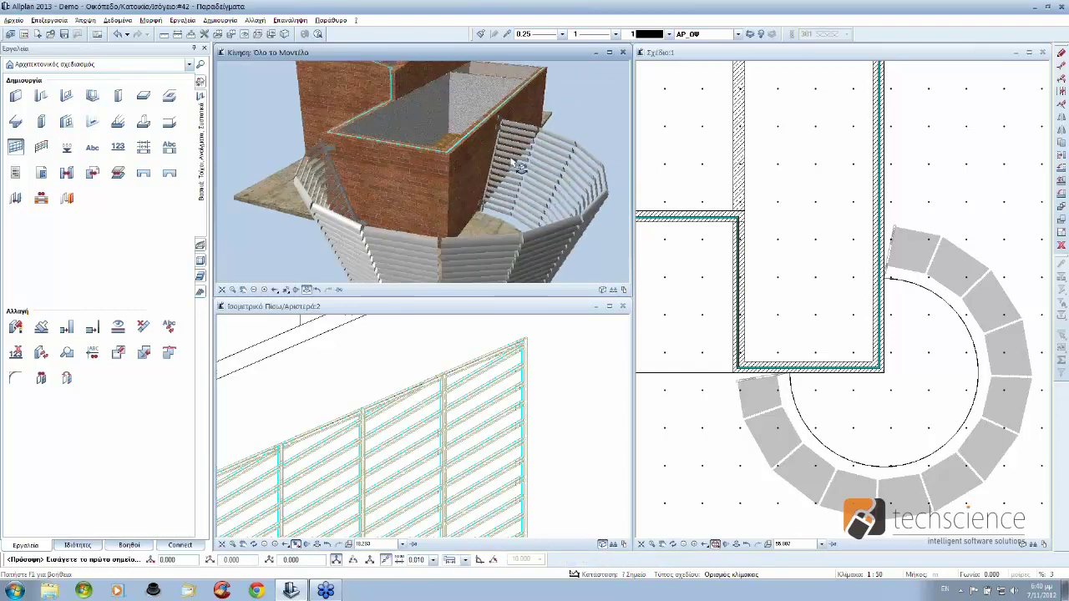
pyautogui.scroll(3, 519, 167)
pyautogui.scroll(-5, 541, 177)
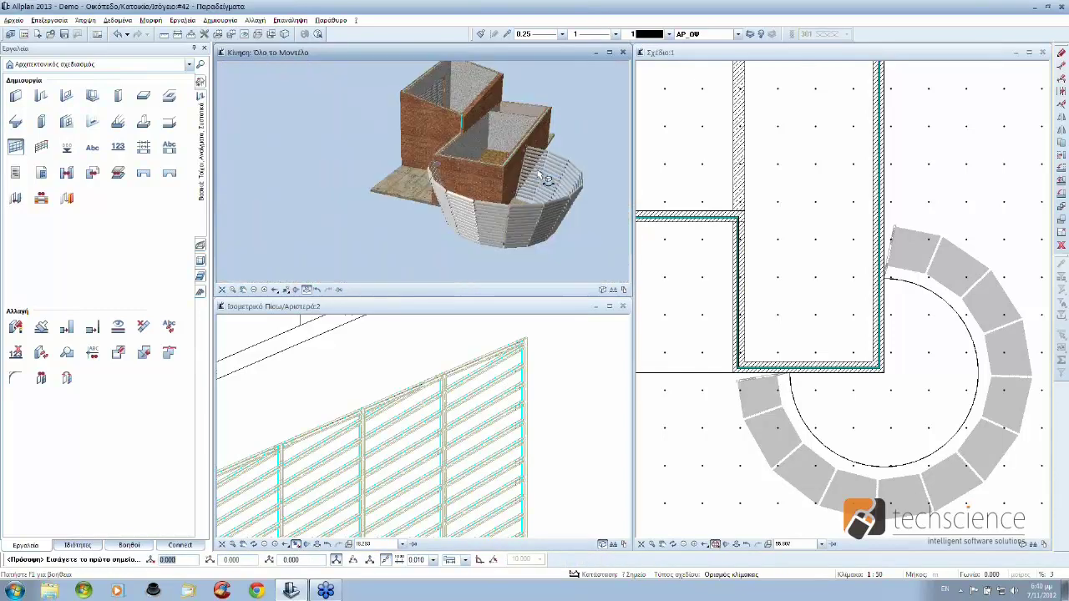
pyautogui.press('Escape')
pyautogui.hotkey('ctrl', 'z')
# Step: Restart the façade tool and load a different façade template after previewing templates 004 and 005
pyautogui.click(17, 147)
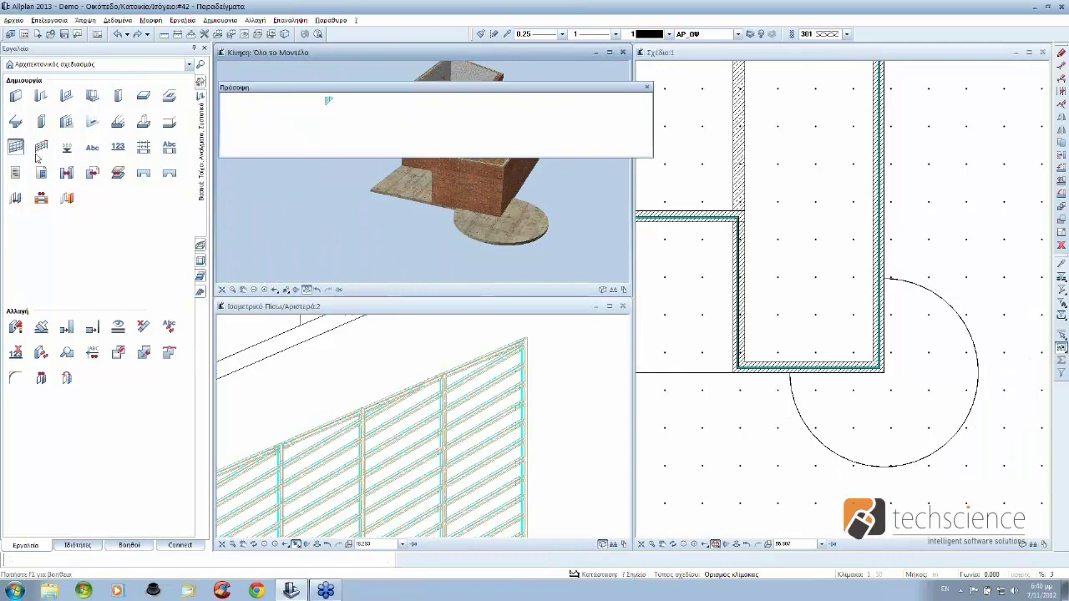
pyautogui.click(227, 117)
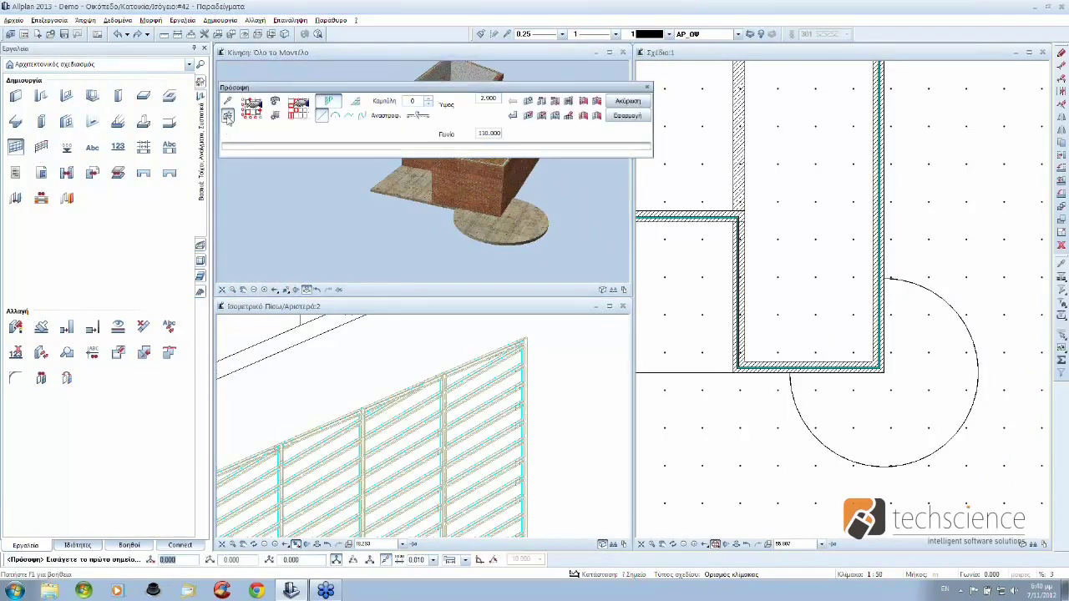
pyautogui.click(480, 206)
pyautogui.click(489, 212)
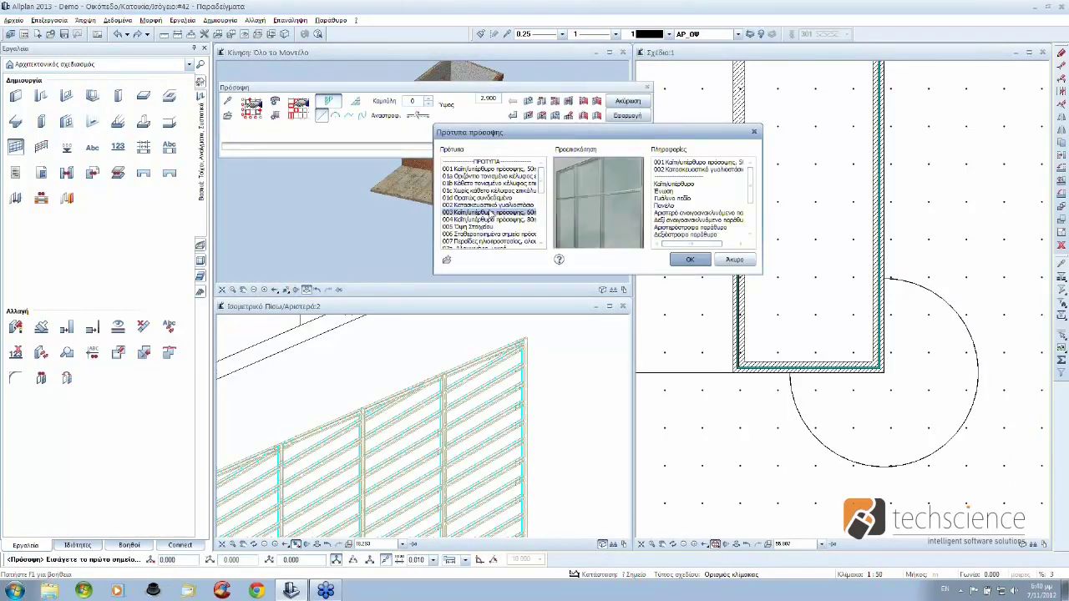
pyautogui.click(497, 218)
pyautogui.click(477, 226)
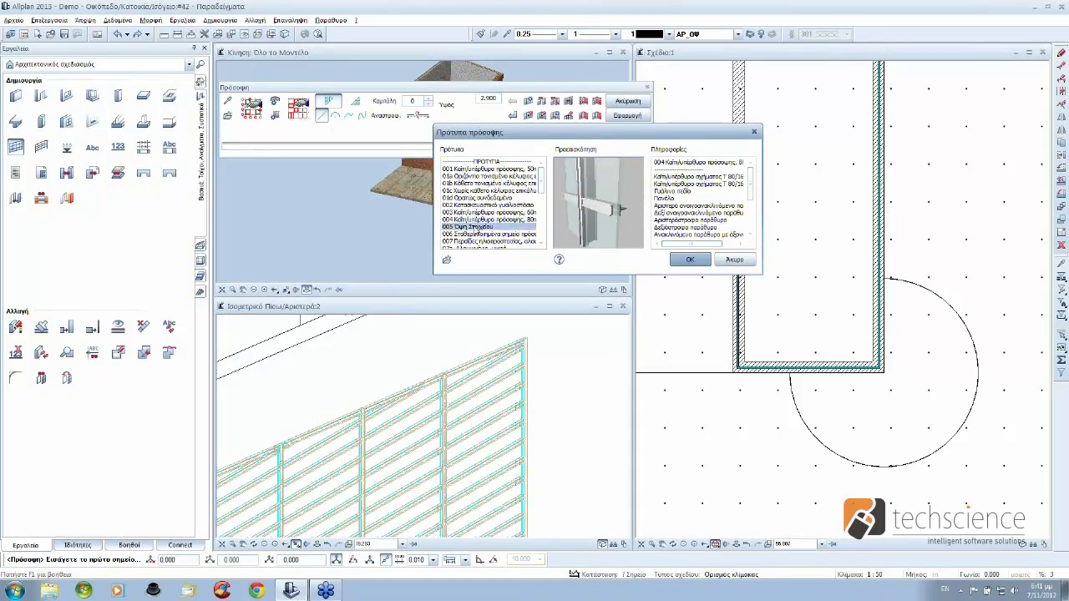
pyautogui.click(490, 201)
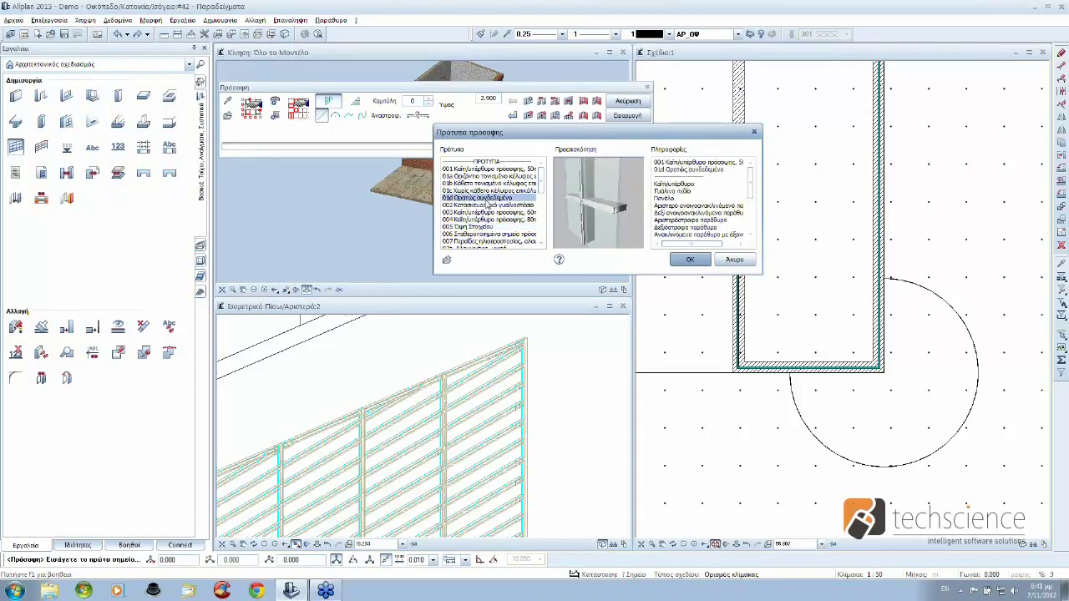
pyautogui.click(690, 259)
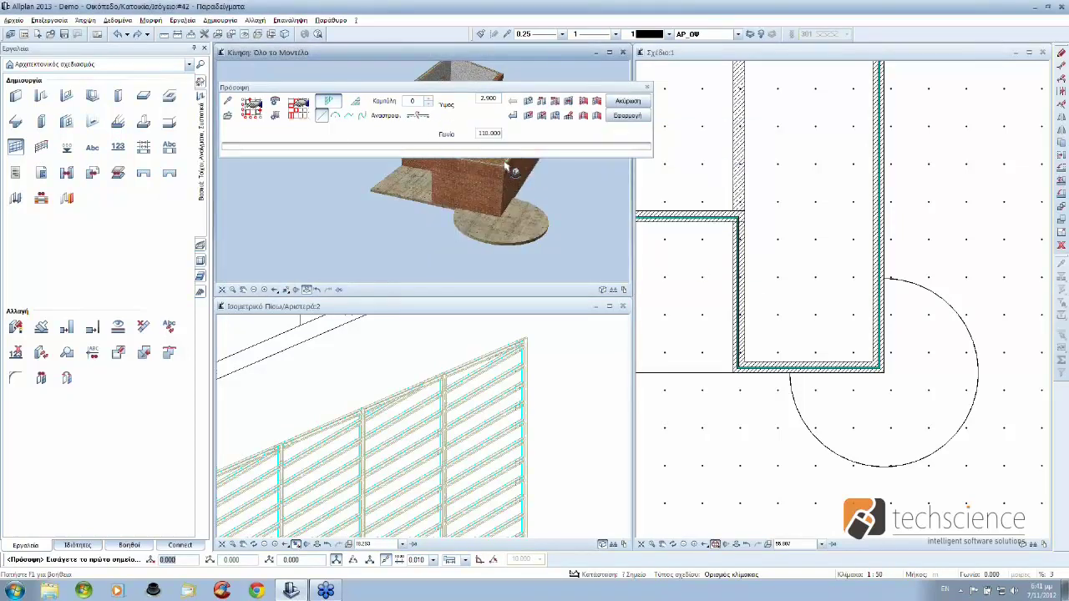
# Step: Draw the façade as an arc around the round slab from the wall corner back to it, then review it
pyautogui.click(336, 116)
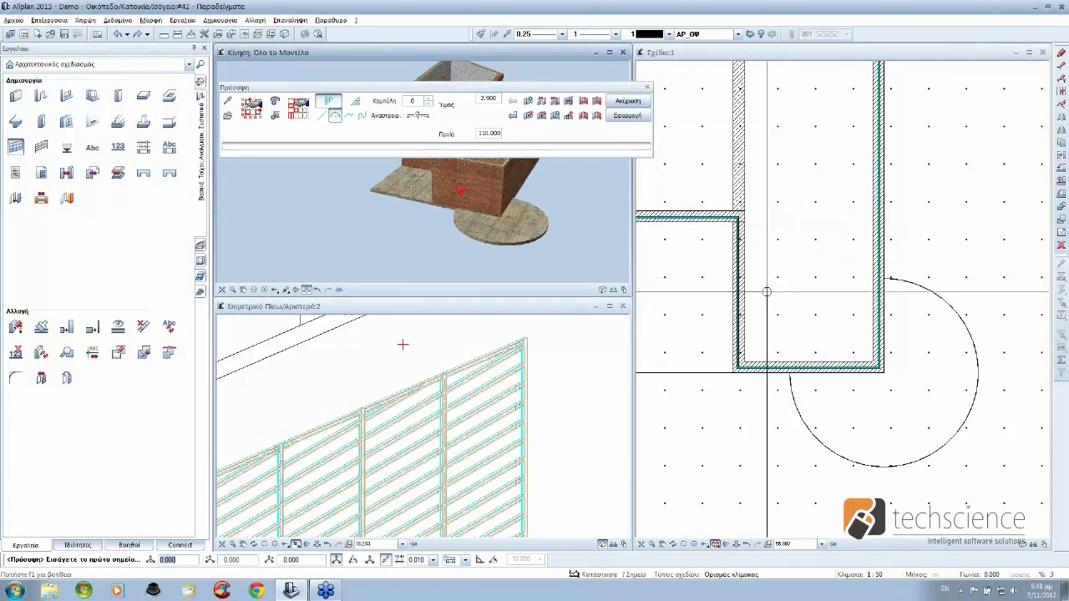
pyautogui.click(881, 278)
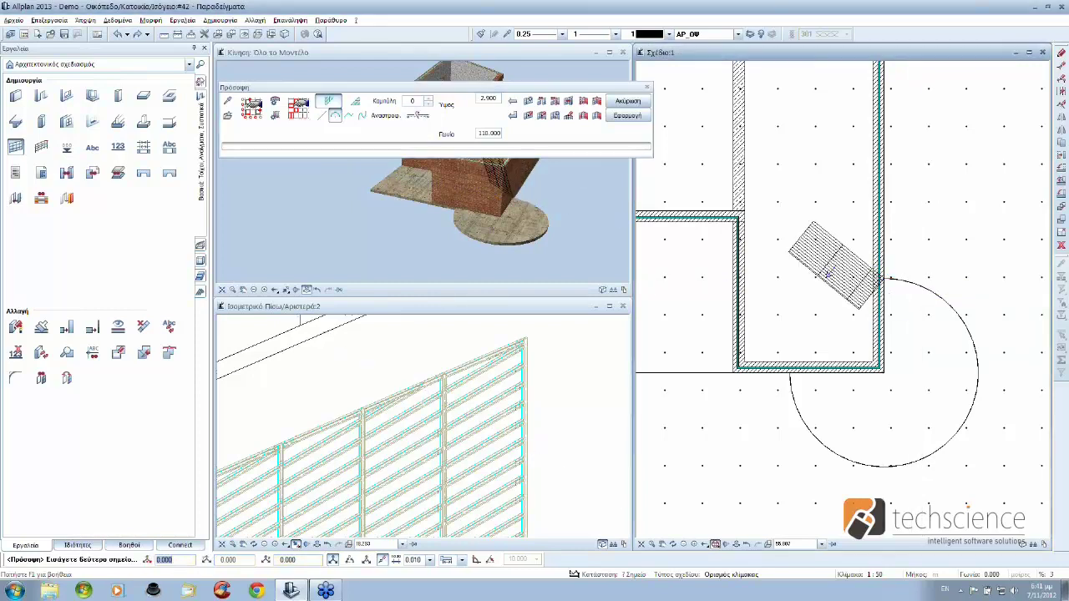
pyautogui.click(916, 285)
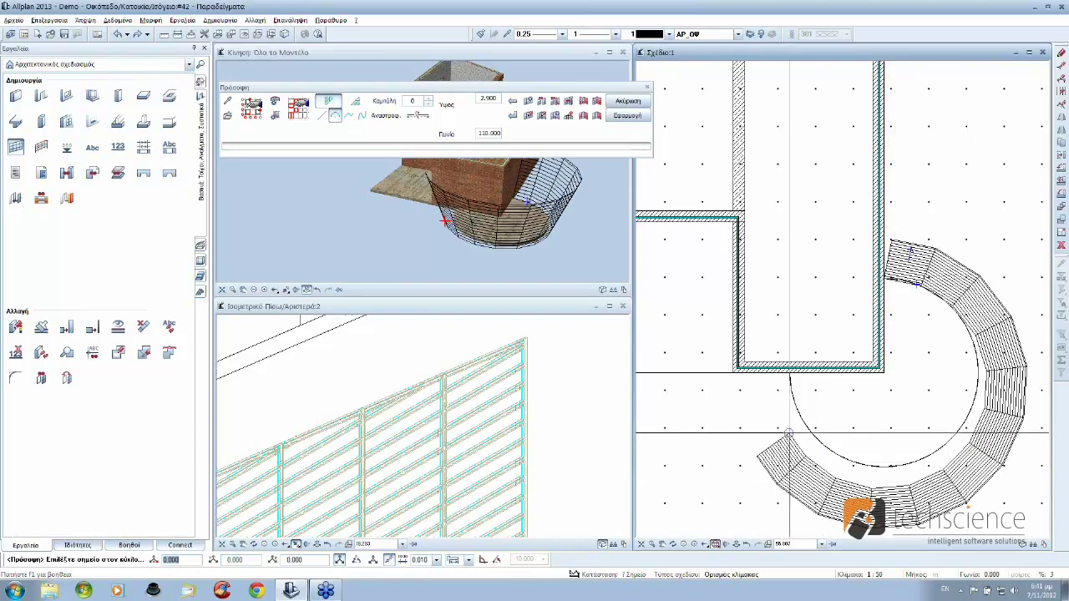
pyautogui.click(789, 376)
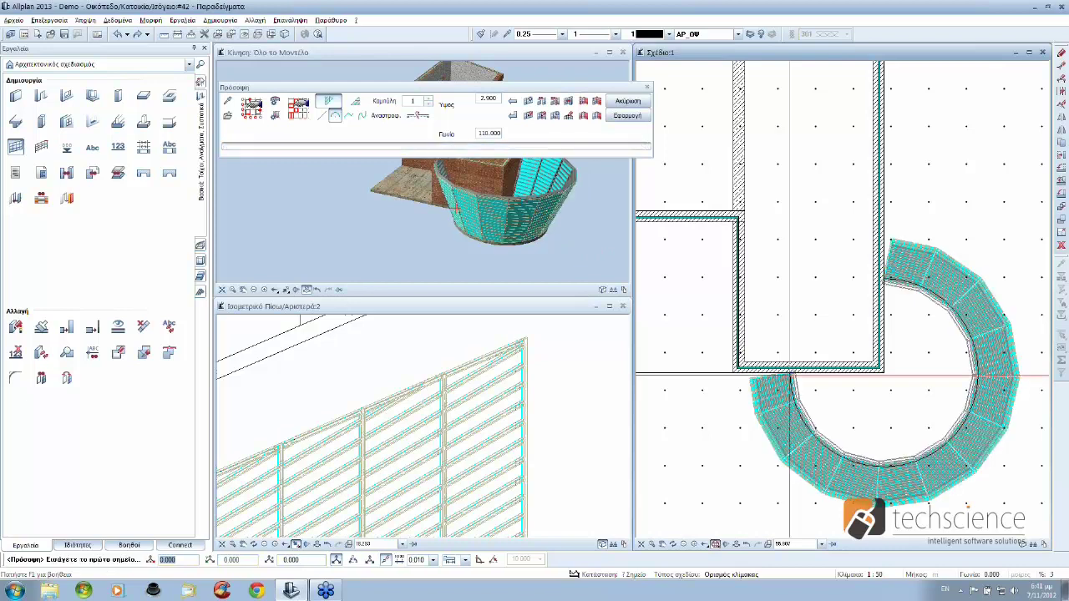
pyautogui.click(647, 87)
pyautogui.moveTo(384, 233)
pyautogui.keyDown('shift'); pyautogui.mouseDown(button='middle')
pyautogui.moveTo(444, 202)
pyautogui.moveTo(709, 195)
pyautogui.moveTo(563, 188)
pyautogui.mouseUp(button='middle'); pyautogui.keyUp('shift')
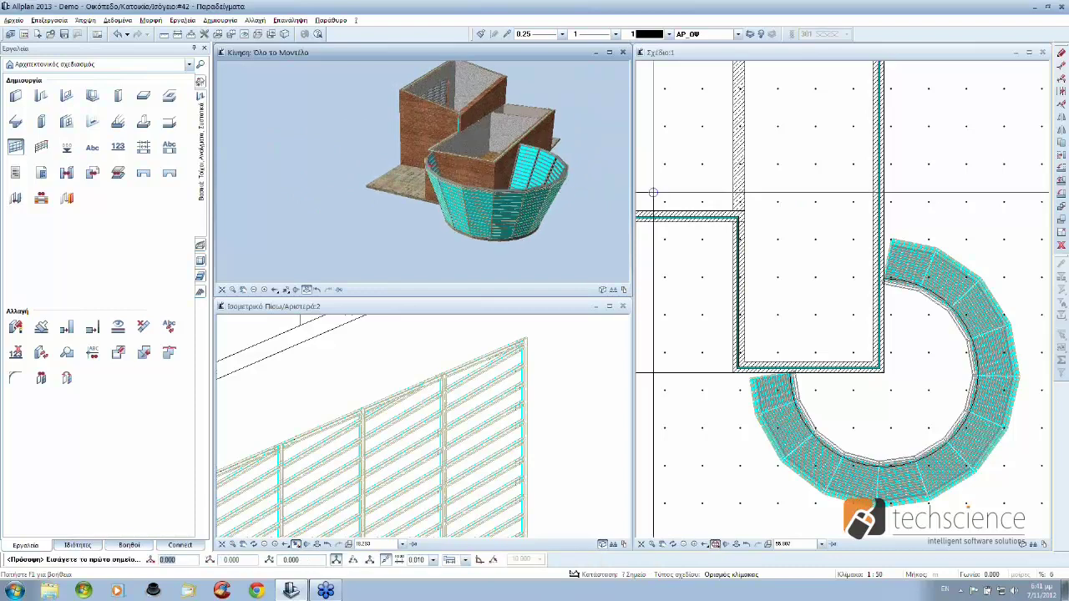
pyautogui.moveTo(723, 193); pyautogui.dragTo(806, 251, button='middle')
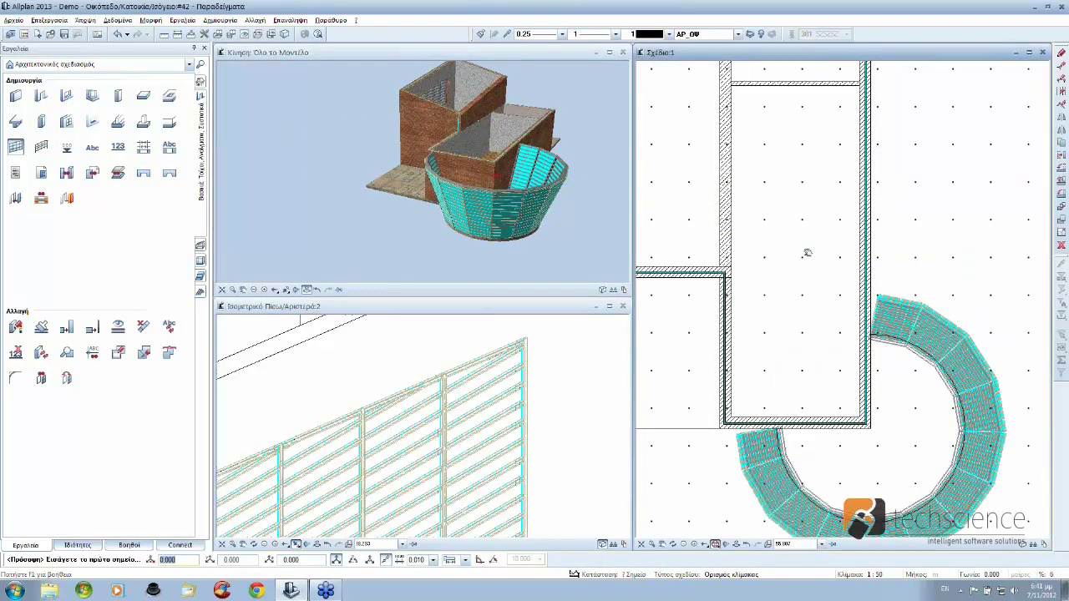
pyautogui.scroll(-2, 807, 250)
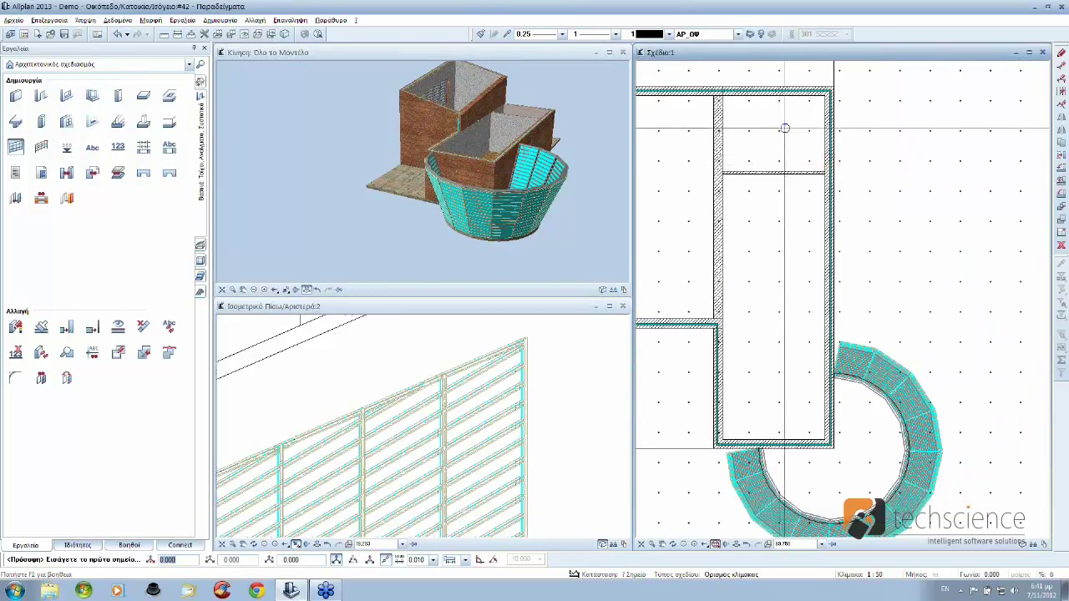
pyautogui.moveTo(785, 128); pyautogui.dragTo(783, 208, button='middle')
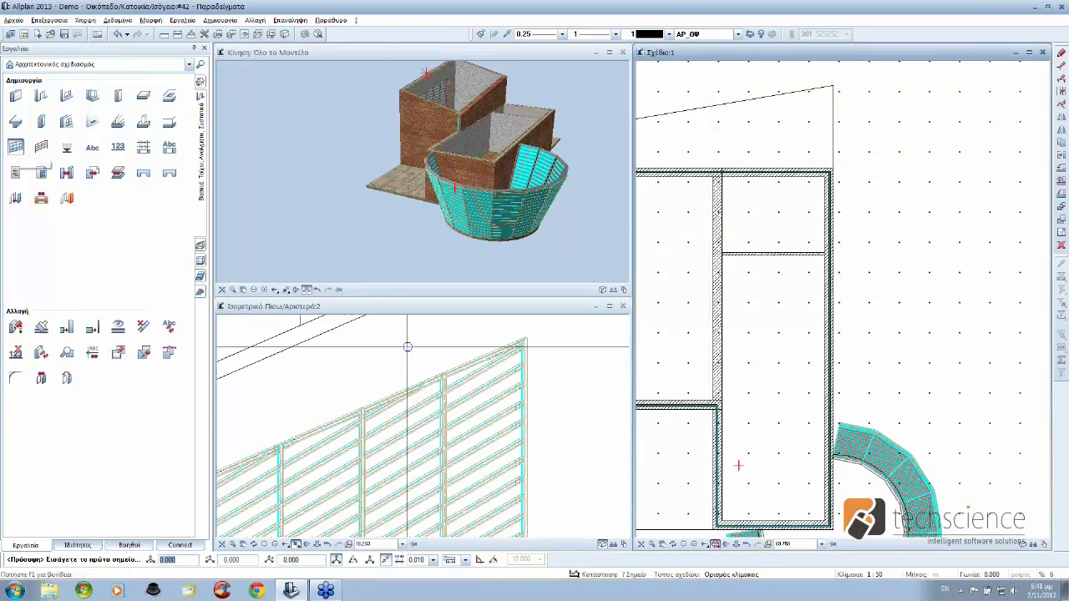
# Step: Start a new facade using the 007 sun-shading louvre template
pyautogui.press('Escape')
pyautogui.click(15, 146)
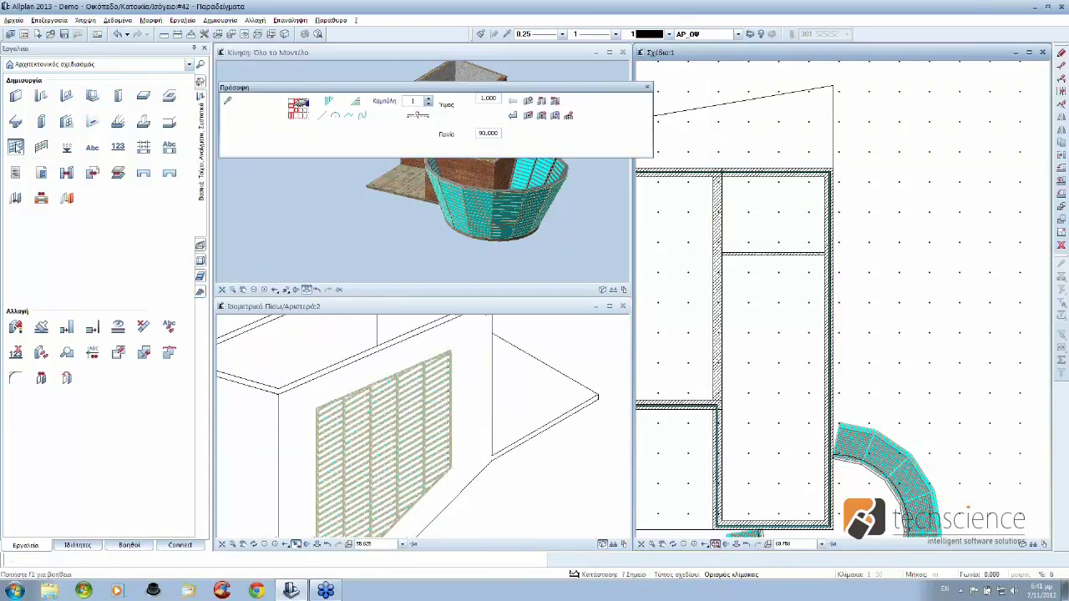
pyautogui.click(252, 107)
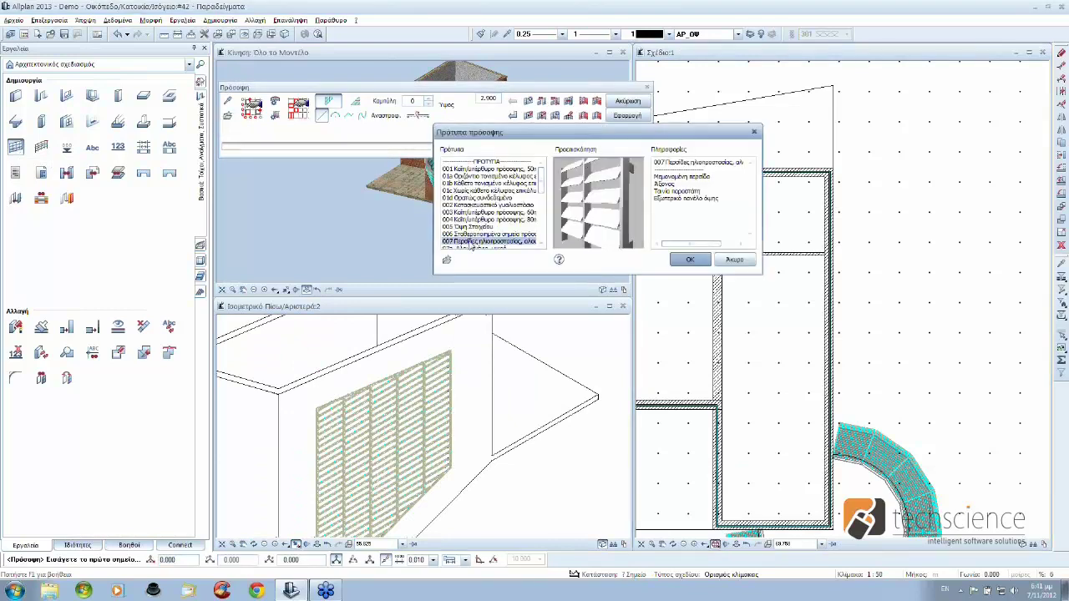
pyautogui.moveTo(542, 192); pyautogui.dragTo(541, 198)
pyautogui.click(473, 221)
pyautogui.click(689, 259)
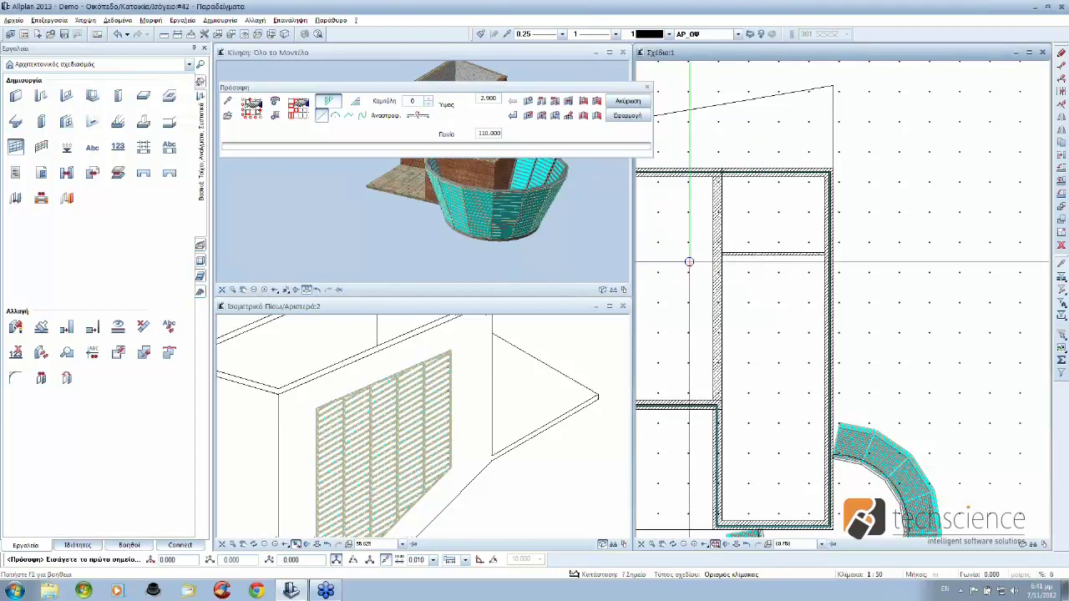
# Step: Place the louvre panel with two points beside the side wall and orbit to inspect it
pyautogui.click(492, 456)
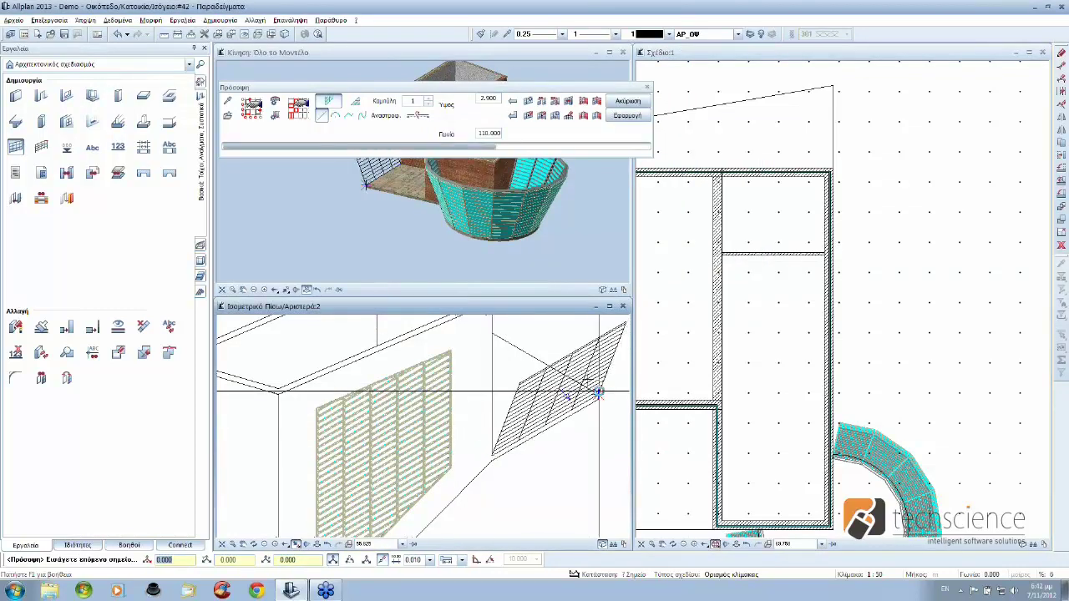
pyautogui.click(622, 334)
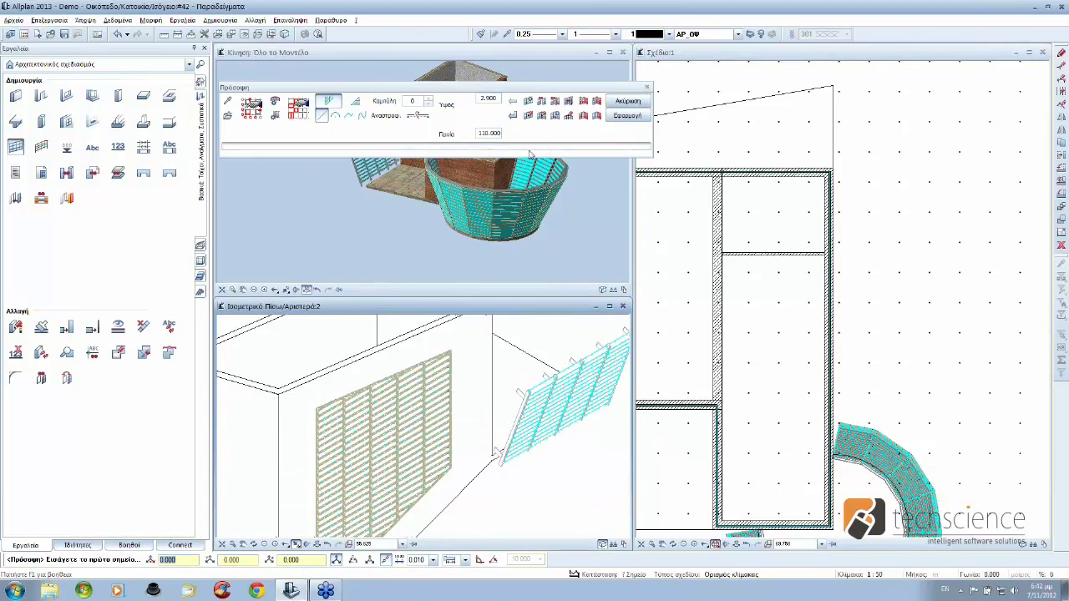
pyautogui.click(647, 89)
pyautogui.moveTo(393, 191)
pyautogui.mouseDown()
pyautogui.moveTo(129, 274)
pyautogui.moveTo(346, 208)
pyautogui.mouseUp()
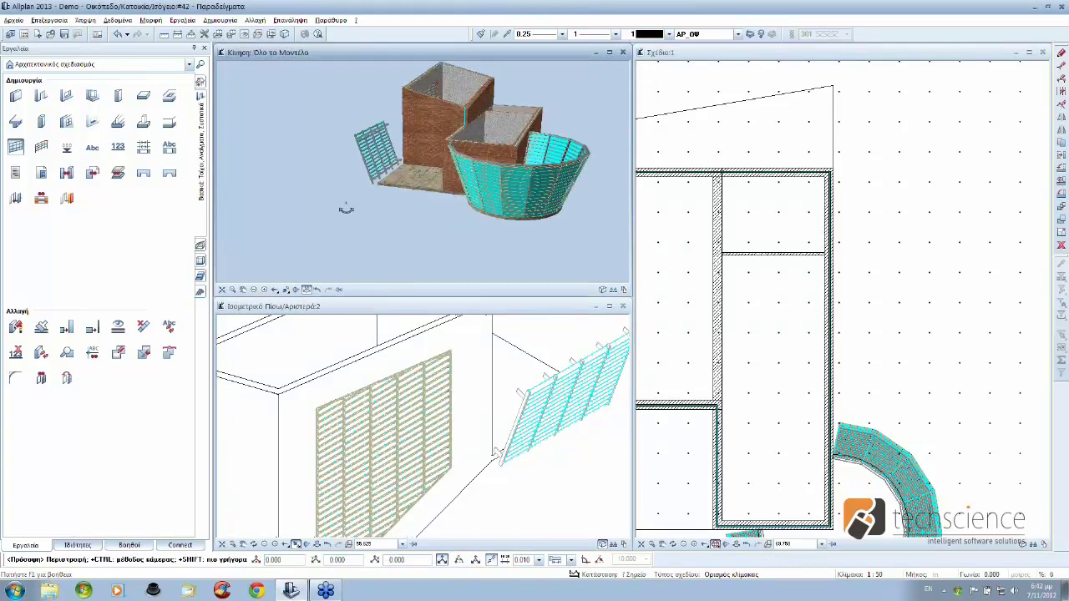
pyautogui.moveTo(346, 209); pyautogui.dragTo(353, 172)
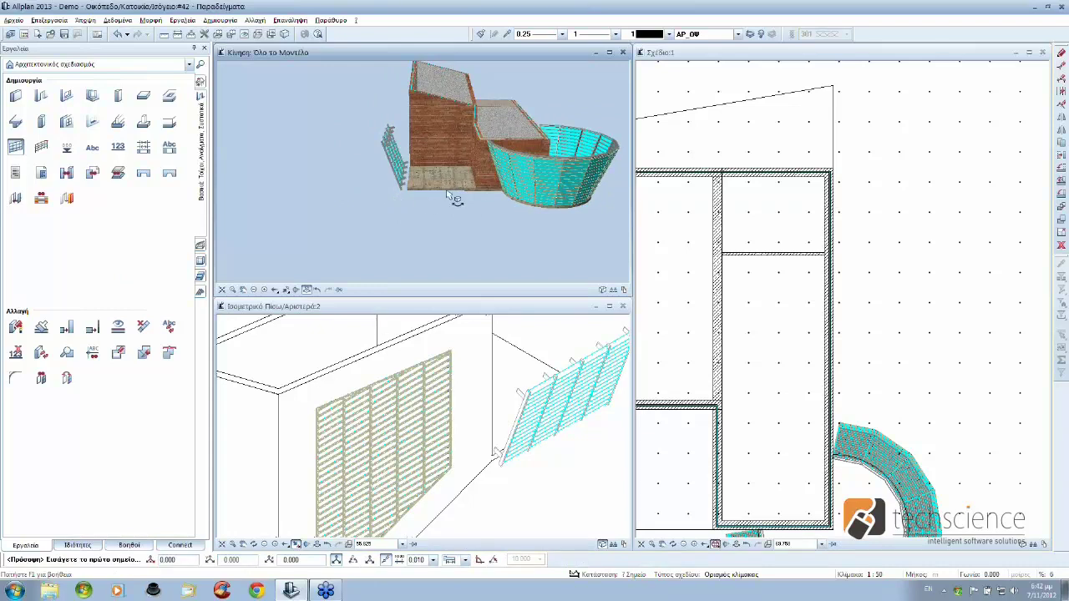
pyautogui.moveTo(483, 189); pyautogui.dragTo(315, 182)
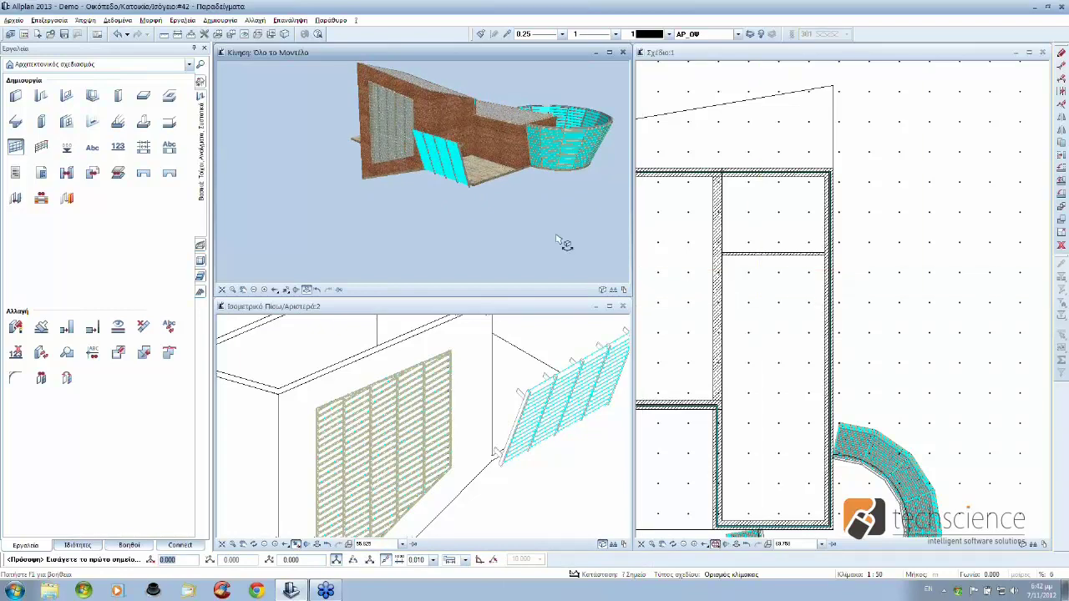
pyautogui.click(202, 247)
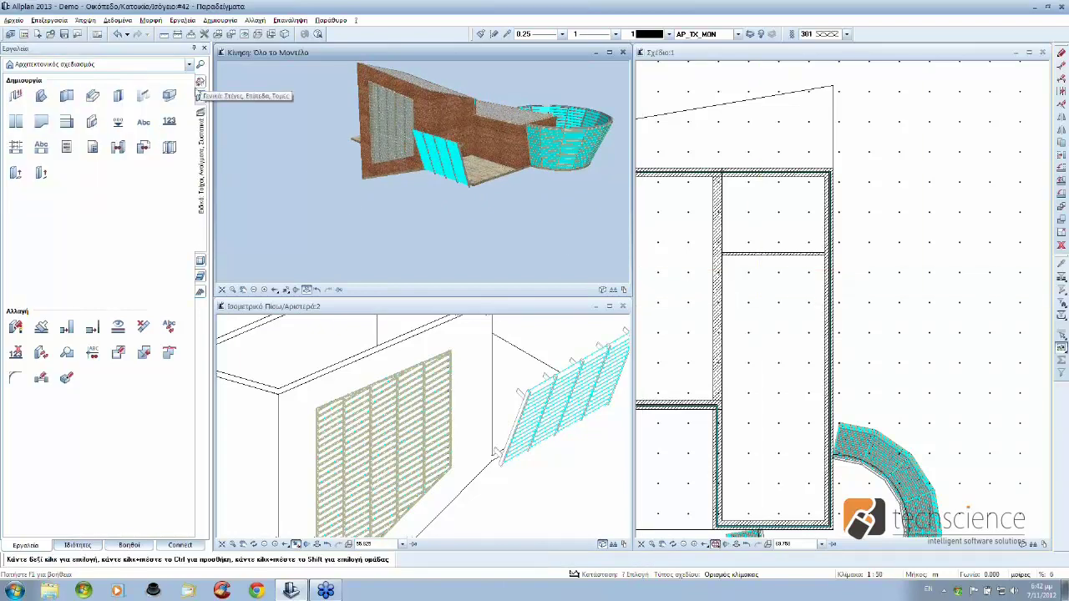
# Step: Draw a three-point spline around the top-right wall corner with Basic Modules, then return to Architecture
pyautogui.click(188, 64)
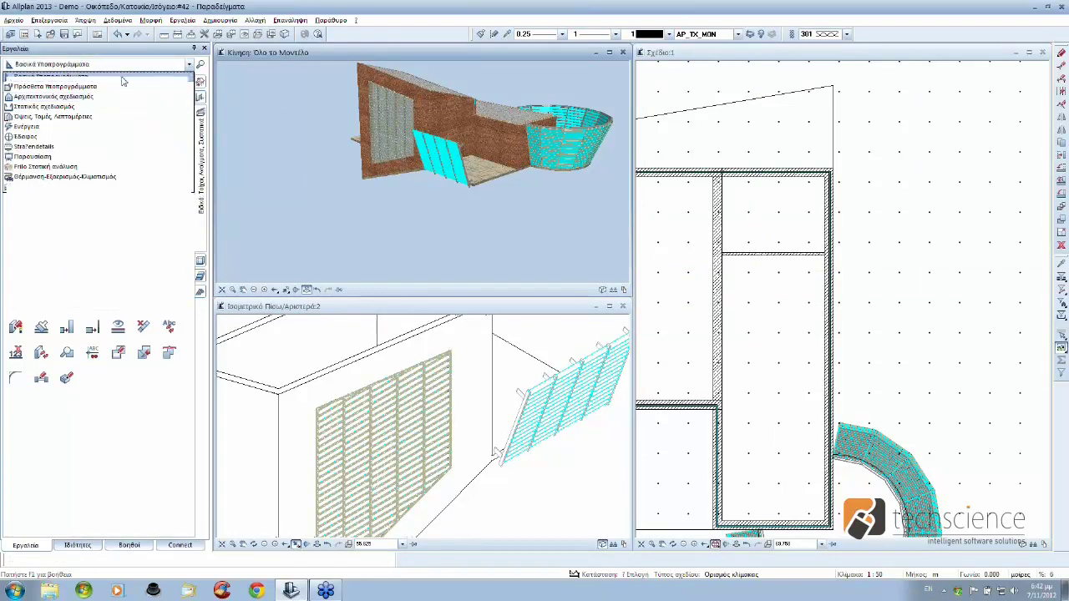
pyautogui.click(117, 77)
pyautogui.click(21, 123)
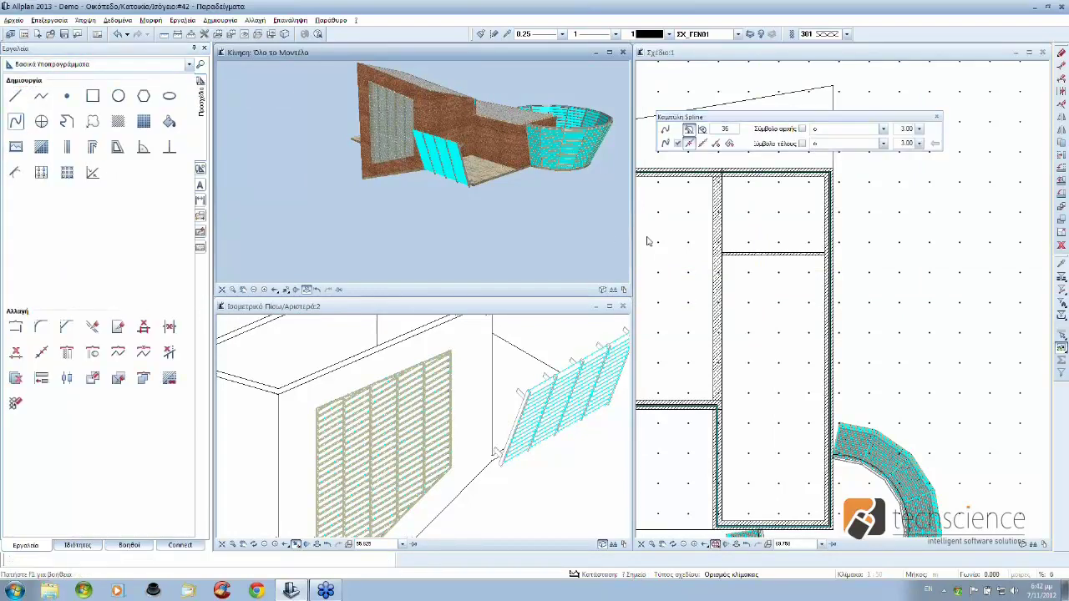
pyautogui.click(732, 197)
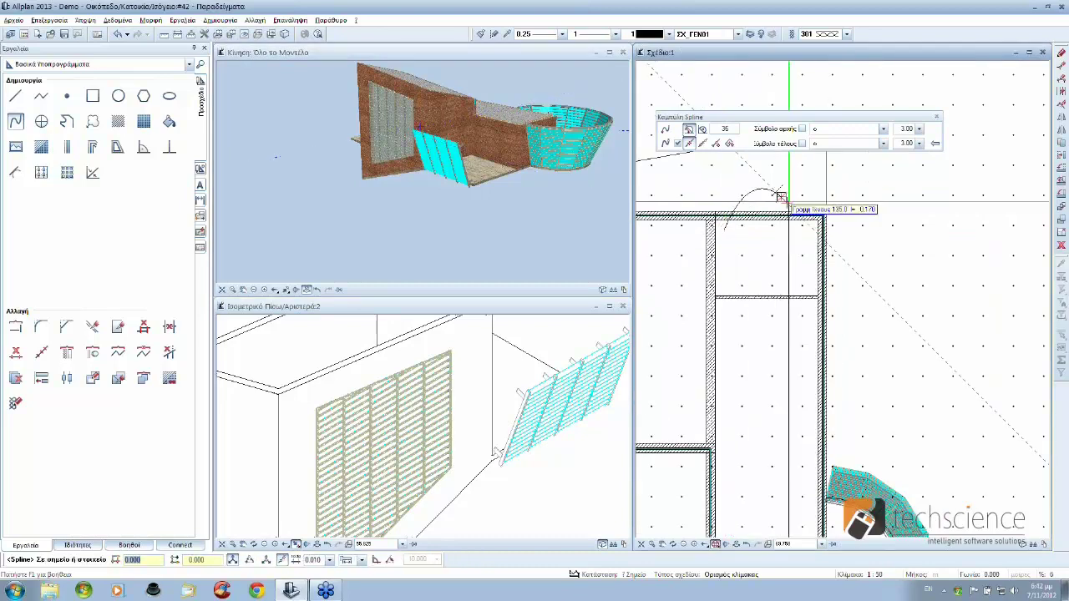
pyautogui.click(827, 199)
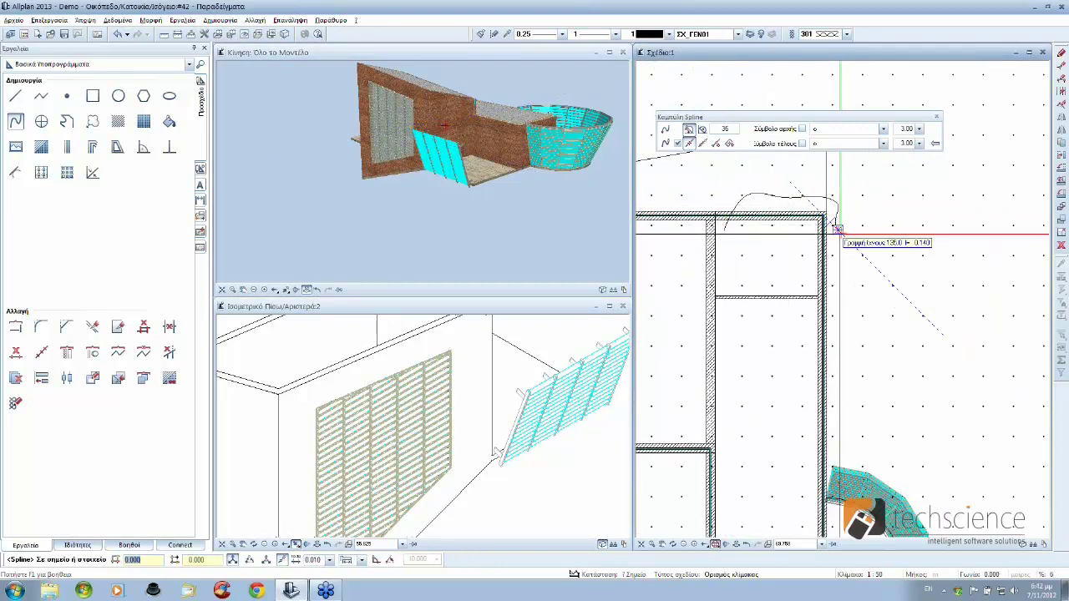
pyautogui.click(833, 331)
pyautogui.press('Escape')
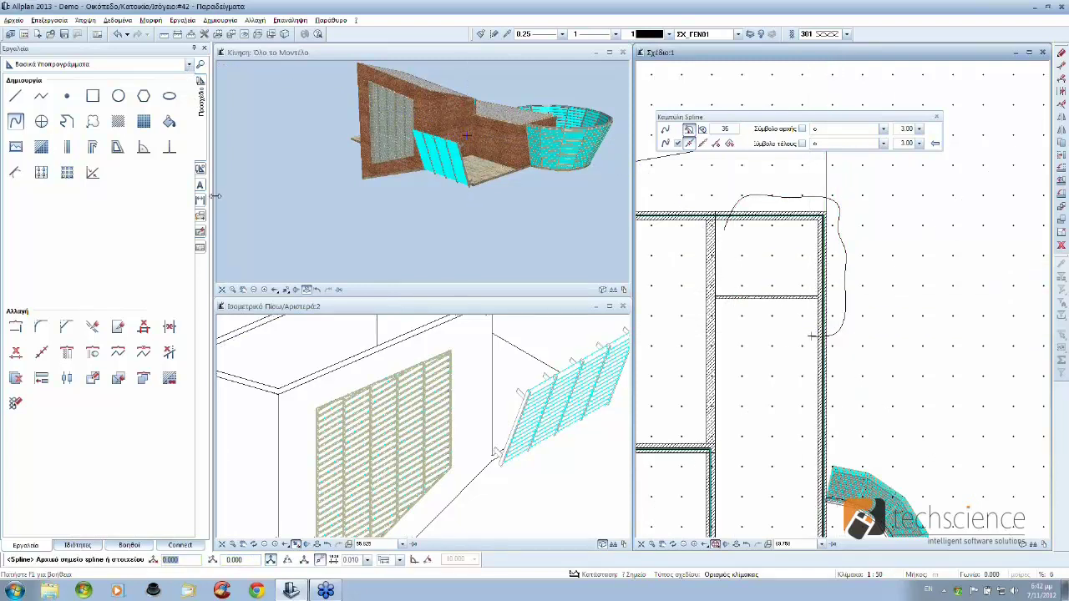
pyautogui.click(189, 65)
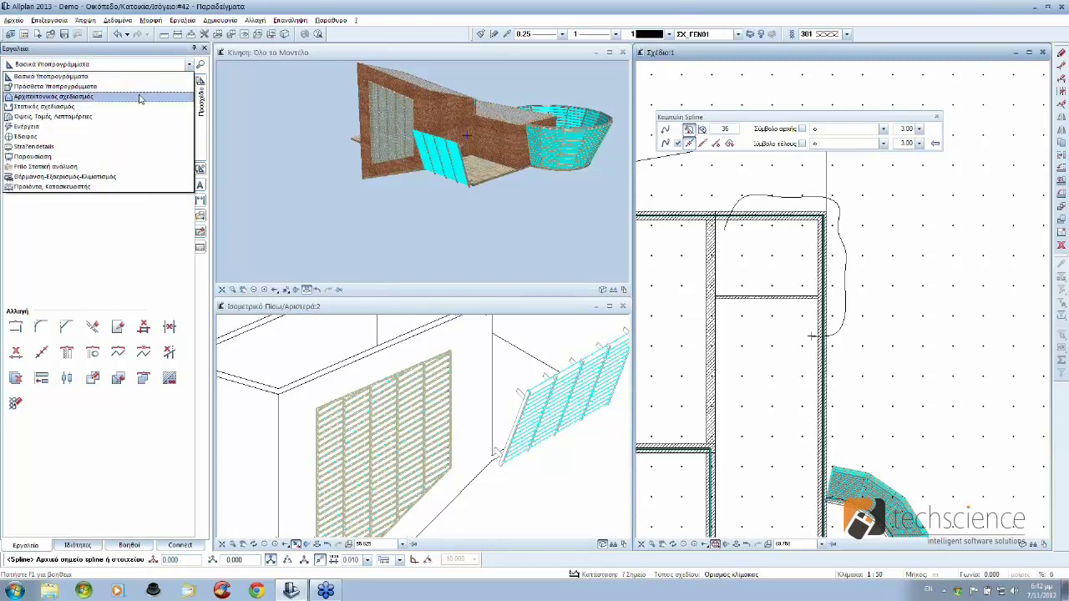
pyautogui.click(140, 97)
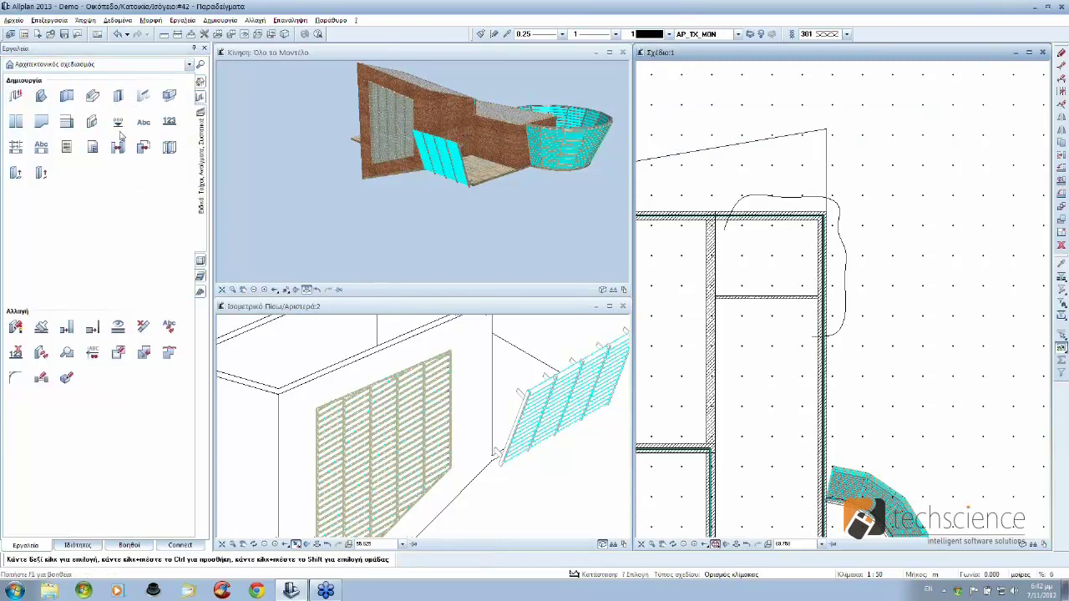
# Step: Start the Slab tool, cancel it, and orbit the 3D view to the other side
pyautogui.click(201, 97)
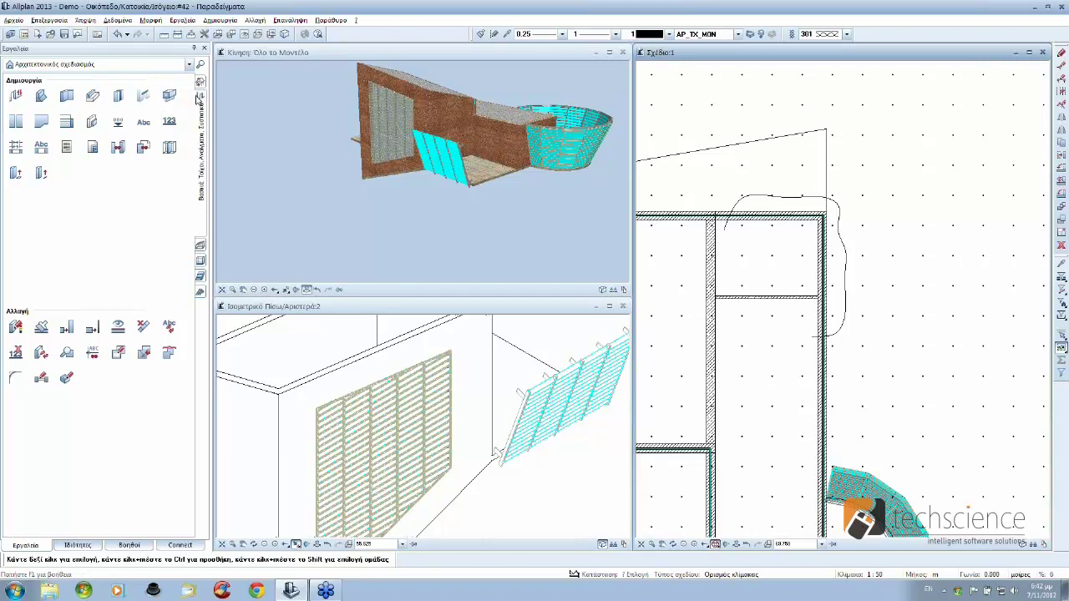
pyautogui.click(143, 96)
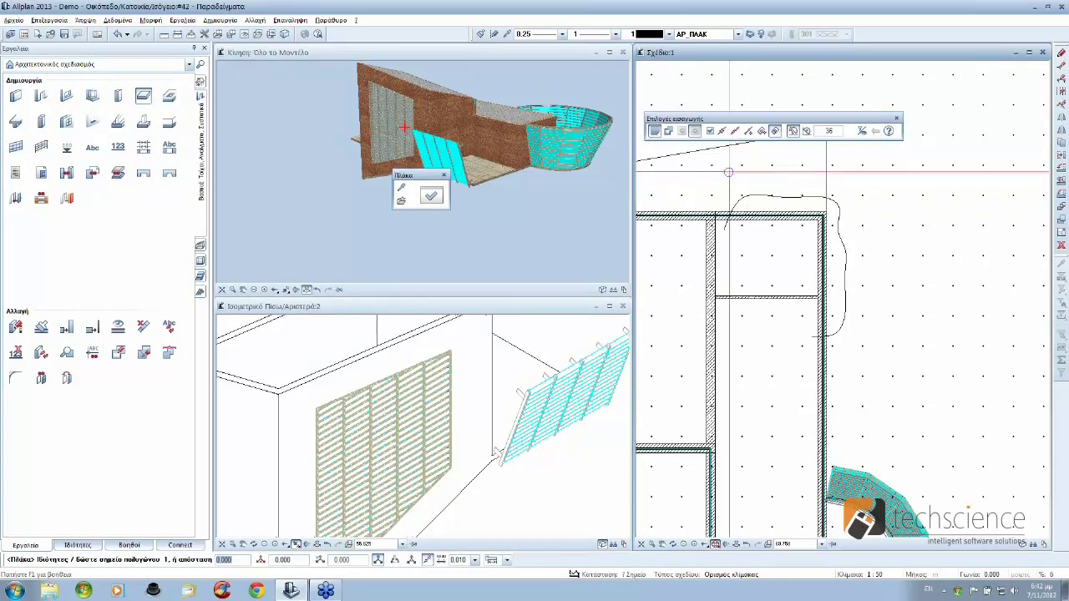
pyautogui.scroll(2, 798, 243)
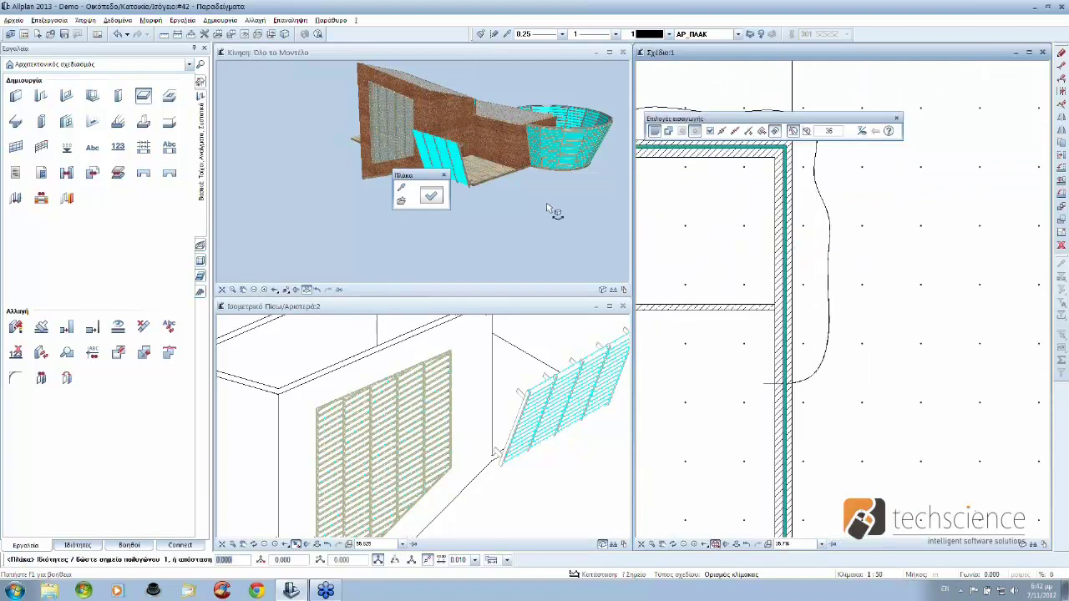
pyautogui.press('Escape')
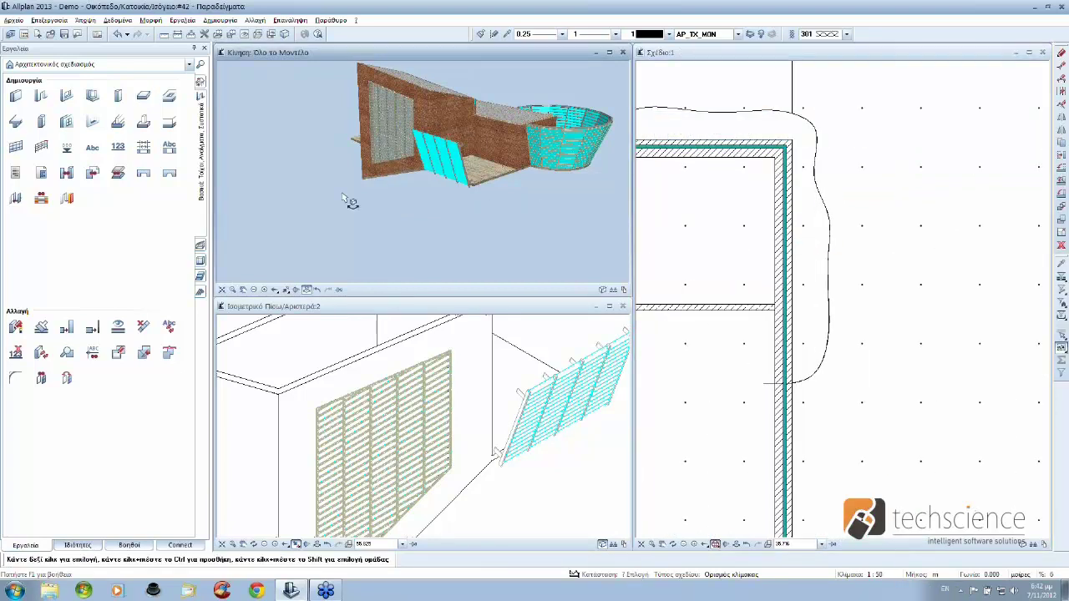
pyautogui.moveTo(342, 192)
pyautogui.mouseDown()
pyautogui.moveTo(971, 160)
pyautogui.moveTo(506, 216)
pyautogui.moveTo(568, 250)
pyautogui.mouseUp()
pyautogui.scroll(5, 506, 216)
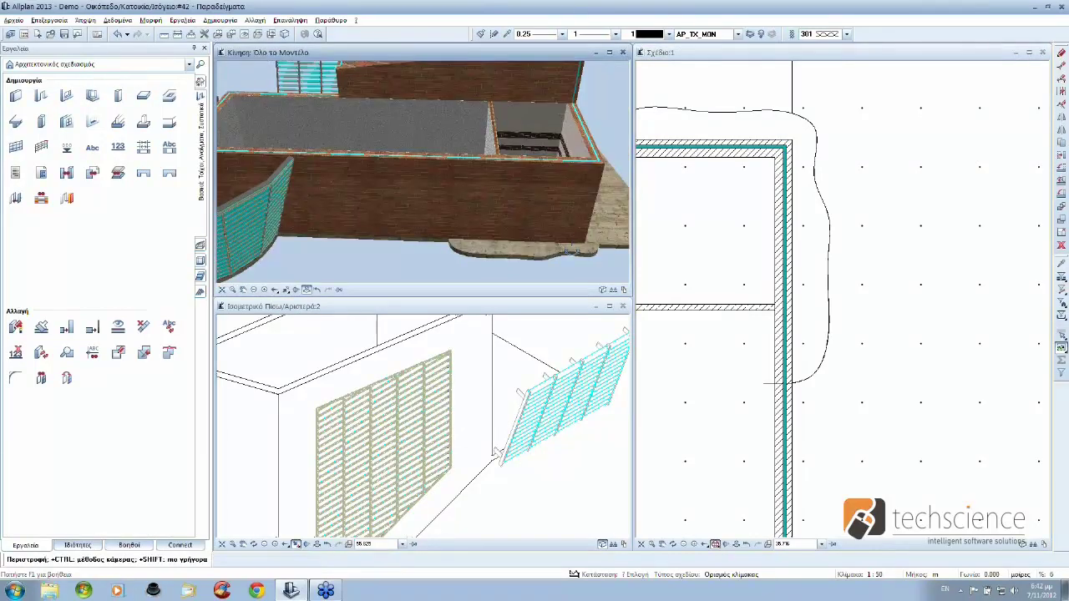
# Step: Fill the top, right and corner strips between spline and walls with a free-form wall
pyautogui.click(67, 96)
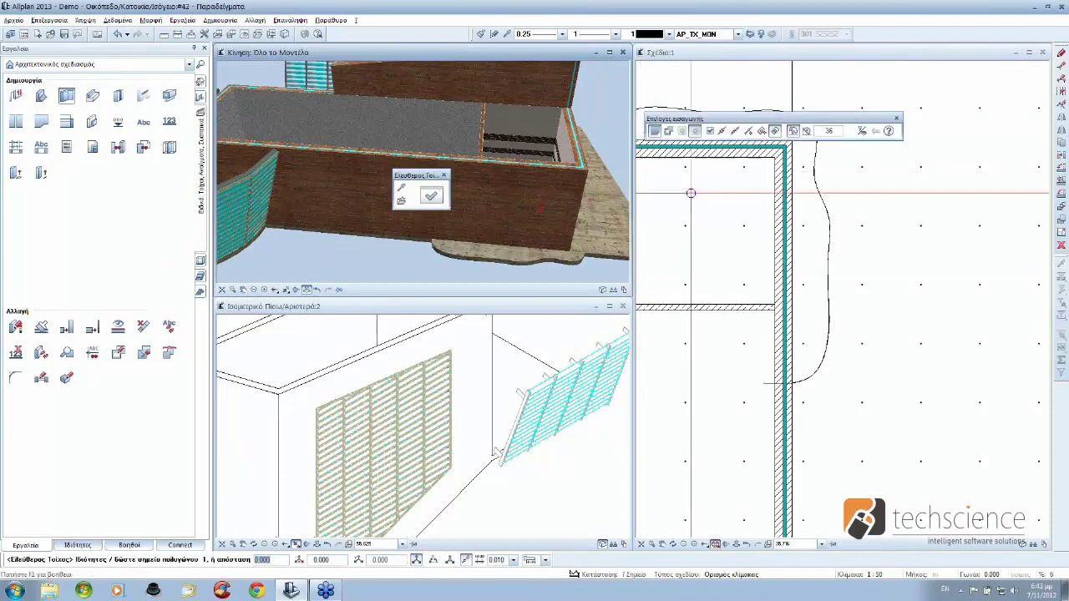
pyautogui.moveTo(735, 233); pyautogui.dragTo(795, 322, button='middle')
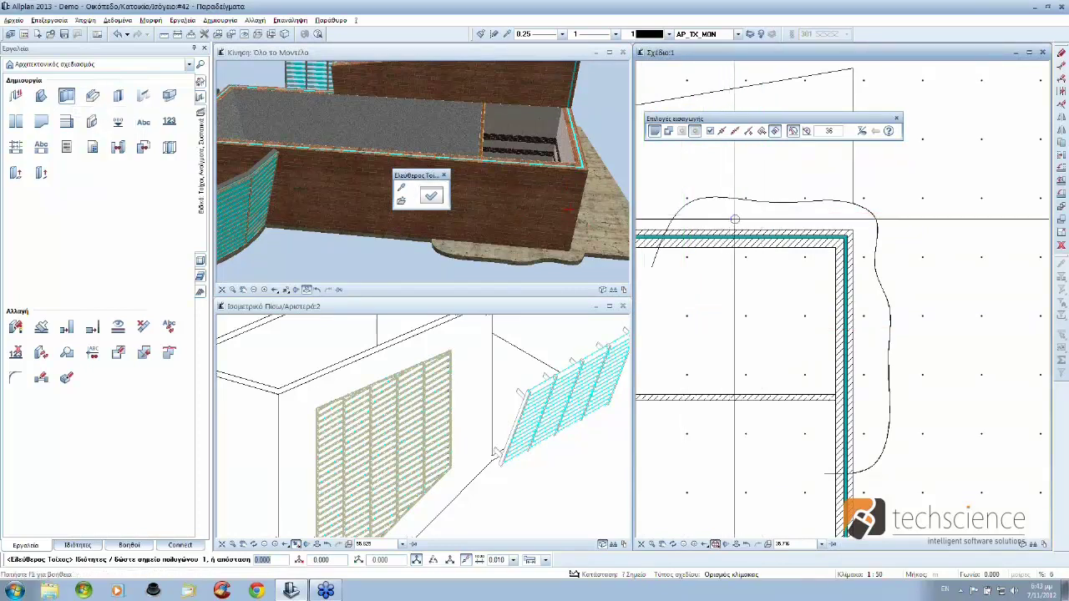
pyautogui.click(761, 210)
pyautogui.click(865, 317)
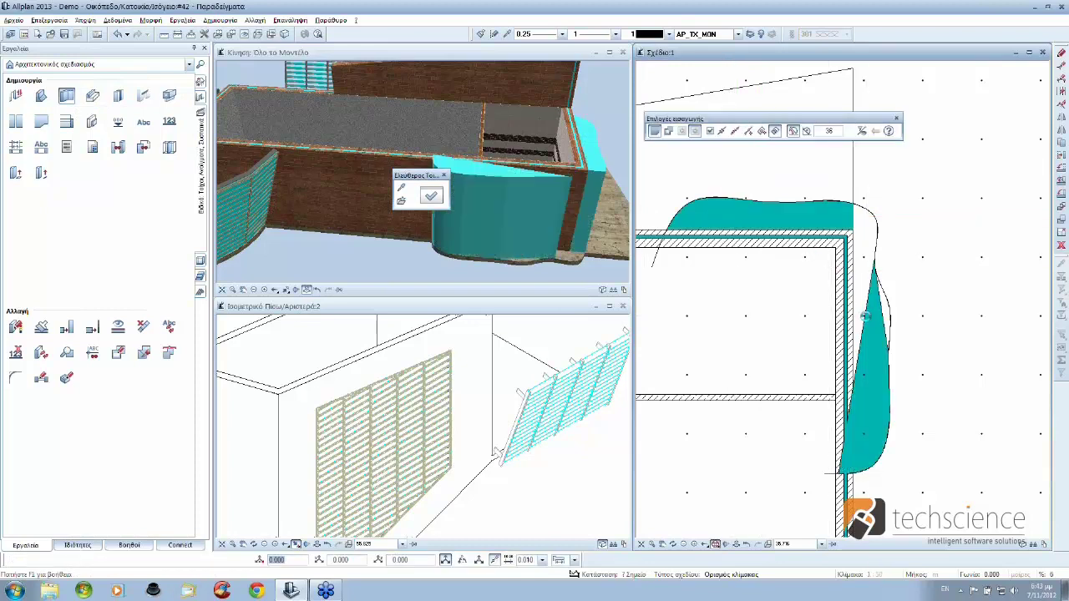
pyautogui.click(887, 307)
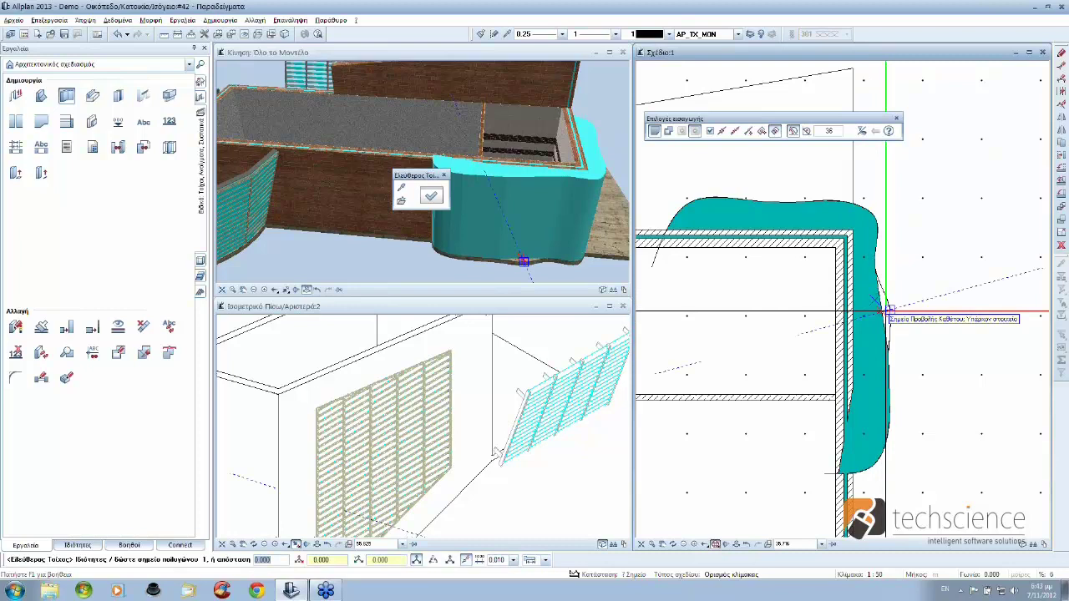
pyautogui.press('Escape')
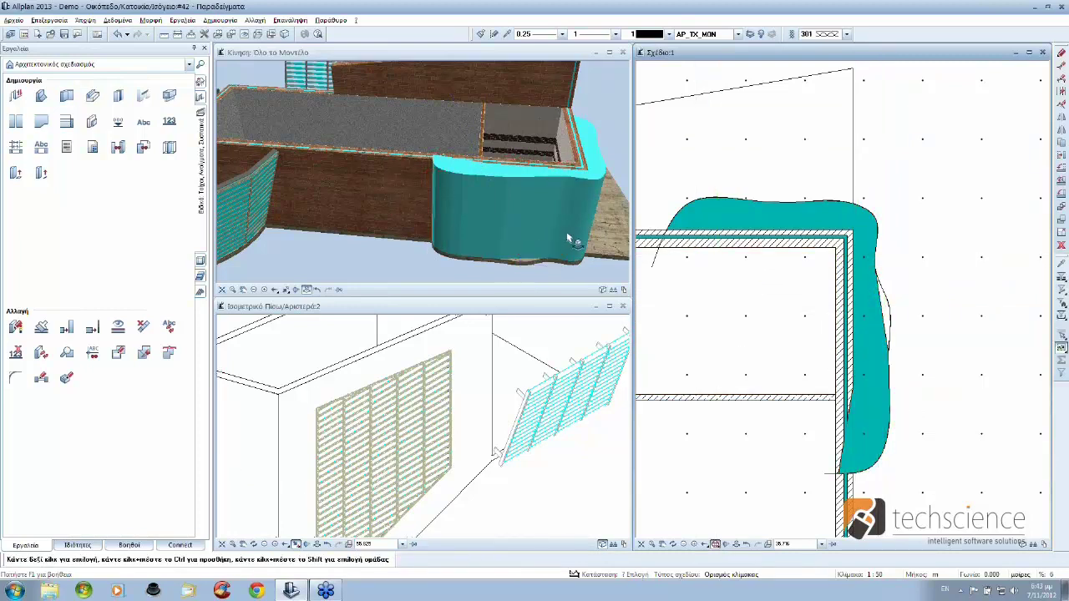
# Step: Orbit and zoom the 3D view to inspect the free-form wall and the whole building
pyautogui.moveTo(568, 239); pyautogui.dragTo(459, 246)
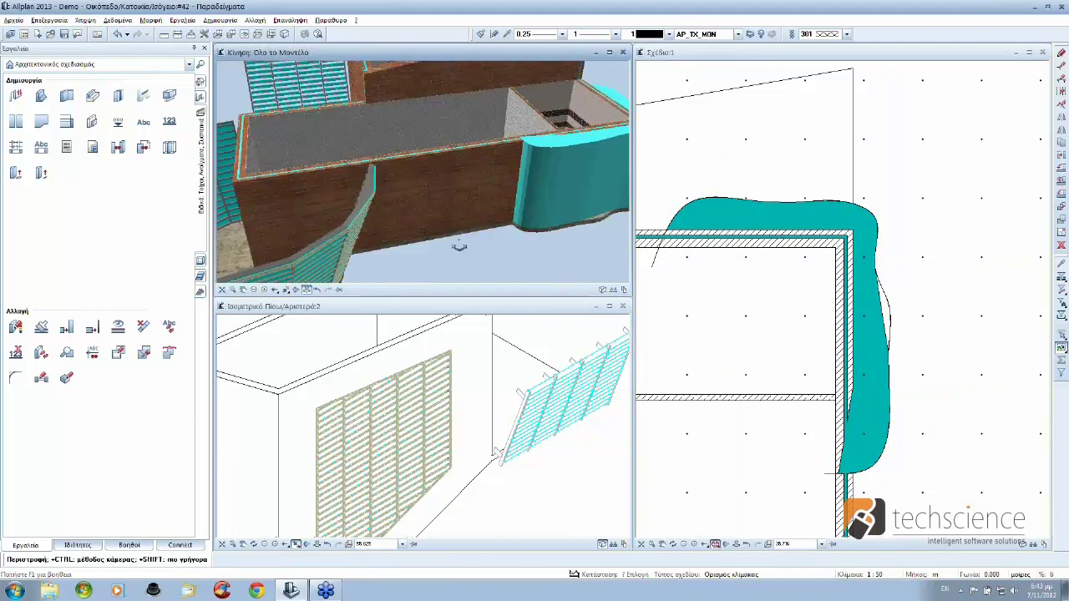
pyautogui.scroll(-5, 460, 246)
pyautogui.moveTo(513, 232)
pyautogui.mouseDown()
pyautogui.moveTo(381, 231)
pyautogui.moveTo(327, 209)
pyautogui.moveTo(242, 204)
pyautogui.mouseUp()
pyautogui.moveTo(439, 176)
pyautogui.mouseDown()
pyautogui.moveTo(418, 190)
pyautogui.moveTo(455, 218)
pyautogui.mouseUp()
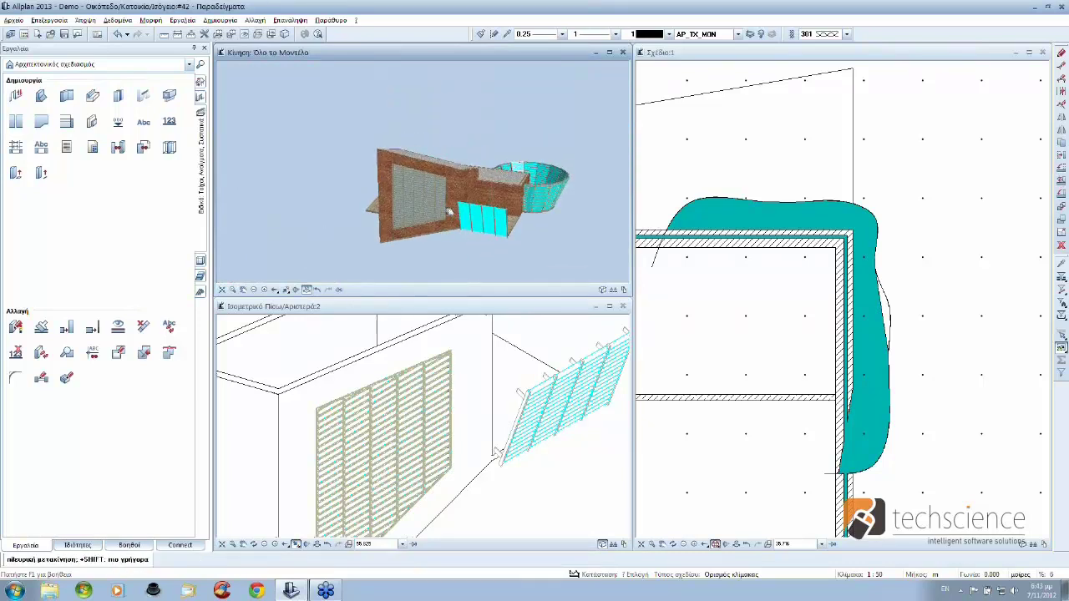
pyautogui.moveTo(455, 218); pyautogui.dragTo(447, 211, button='middle')
pyautogui.moveTo(446, 211)
pyautogui.mouseDown()
pyautogui.moveTo(647, 178)
pyautogui.moveTo(887, 181)
pyautogui.moveTo(949, 138)
pyautogui.moveTo(525, 231)
pyautogui.mouseUp()
pyautogui.moveTo(508, 231); pyautogui.dragTo(503, 194, button='middle')
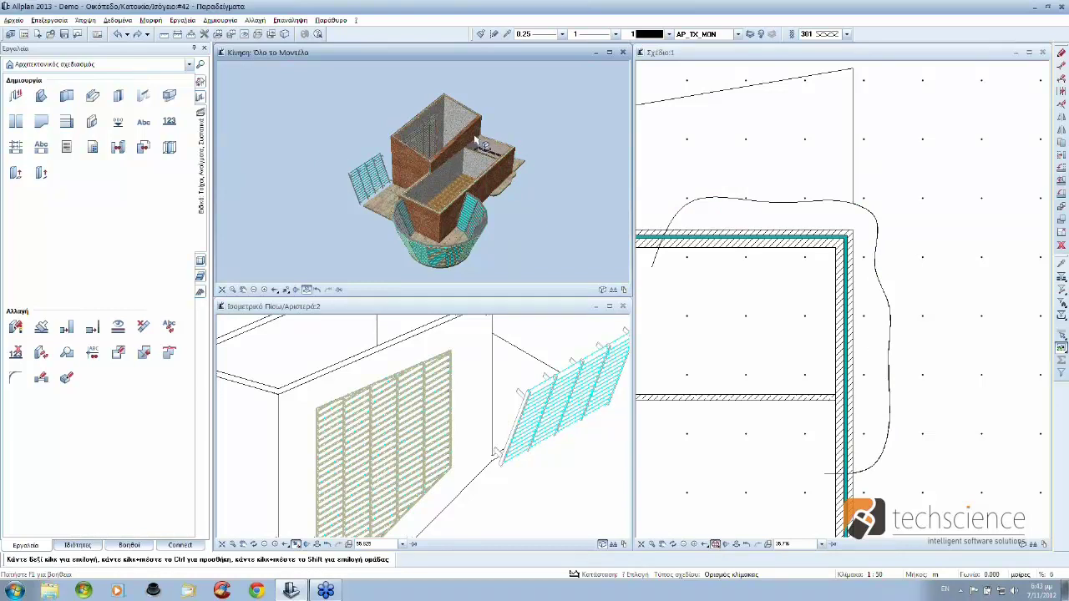
pyautogui.moveTo(451, 193)
pyautogui.mouseDown()
pyautogui.moveTo(474, 102)
pyautogui.moveTo(278, 163)
pyautogui.mouseUp()
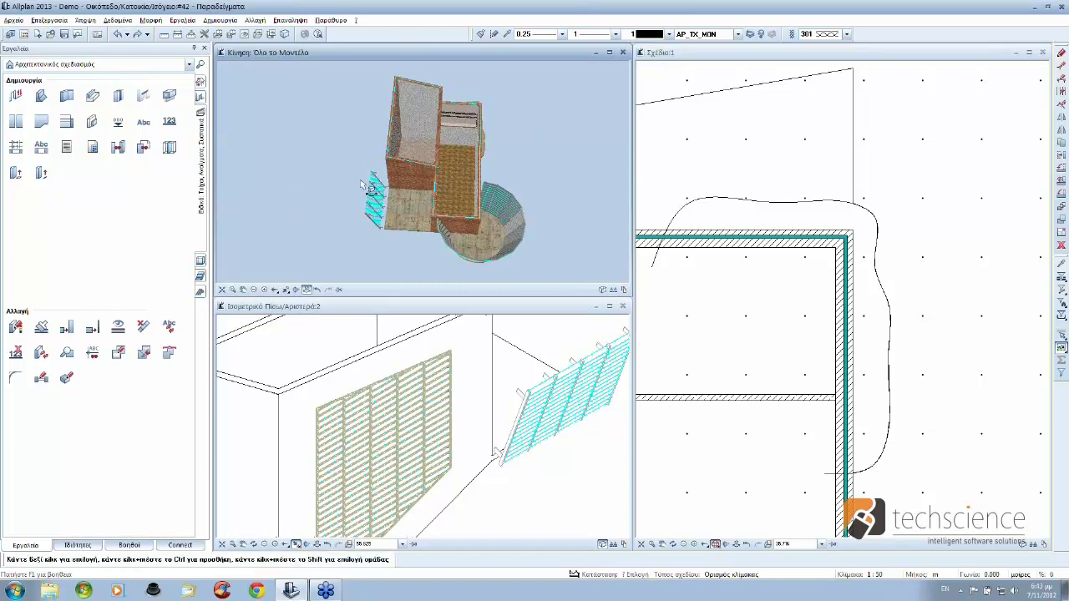
# Step: Place a square column outside the building, above the top wall
pyautogui.click(201, 100)
pyautogui.click(118, 95)
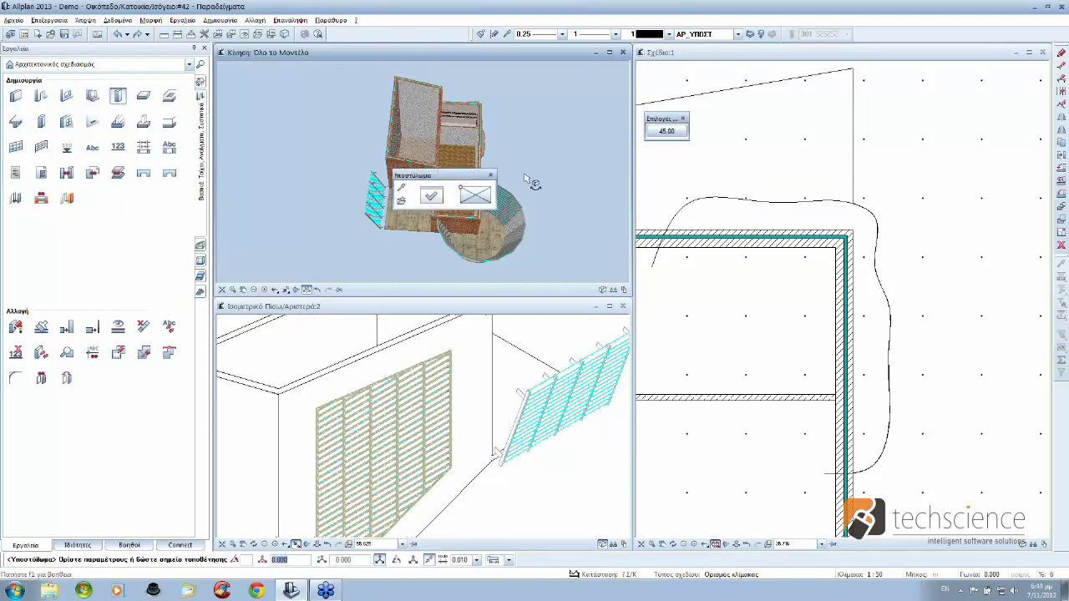
pyautogui.click(475, 196)
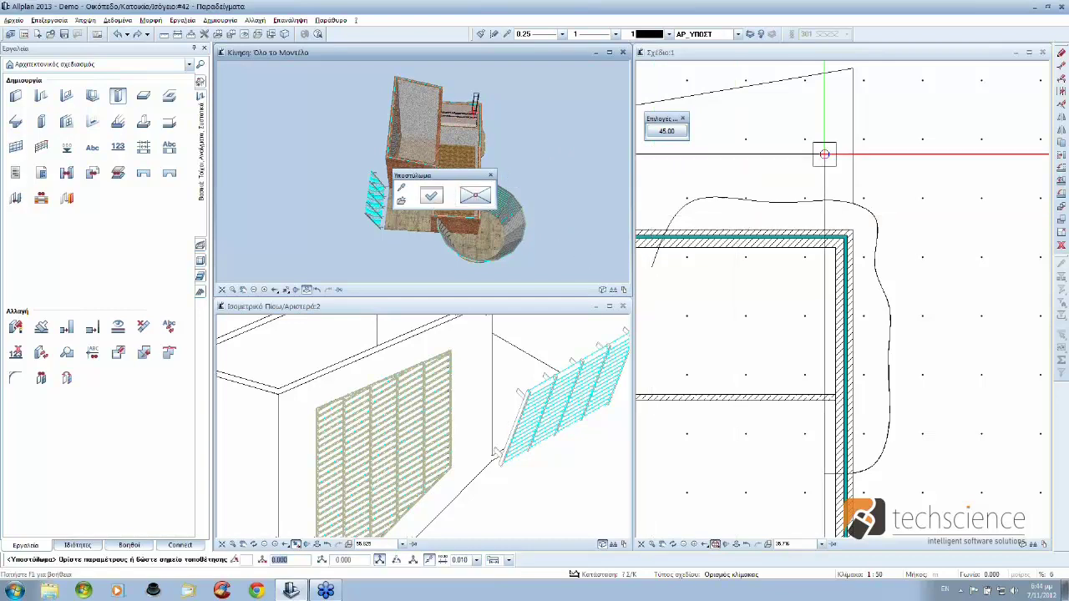
pyautogui.click(814, 134)
pyautogui.press('Escape')
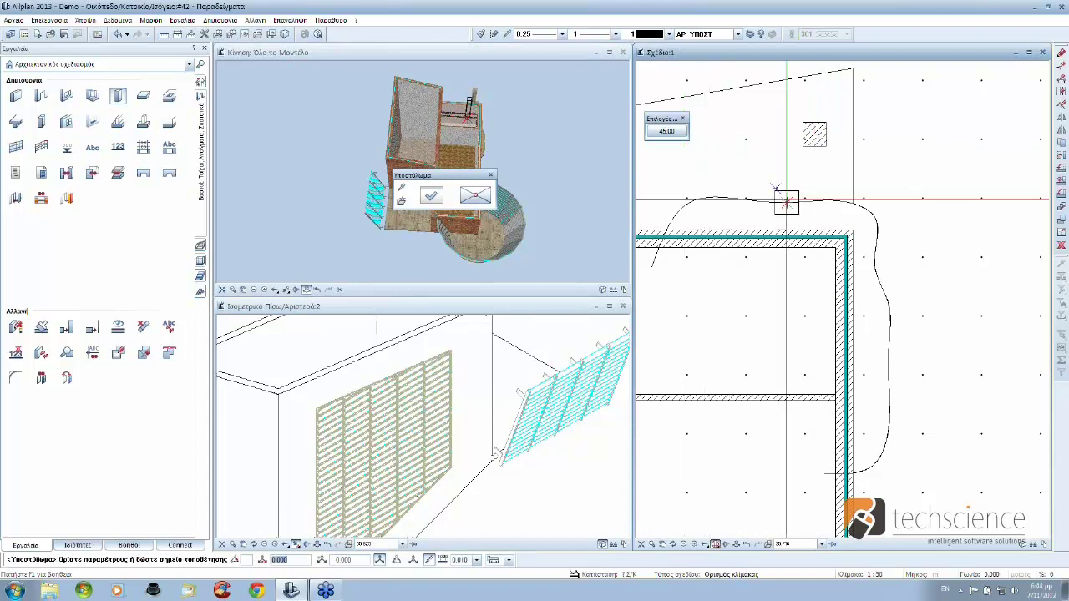
pyautogui.scroll(-1, 786, 201)
pyautogui.press('Escape')
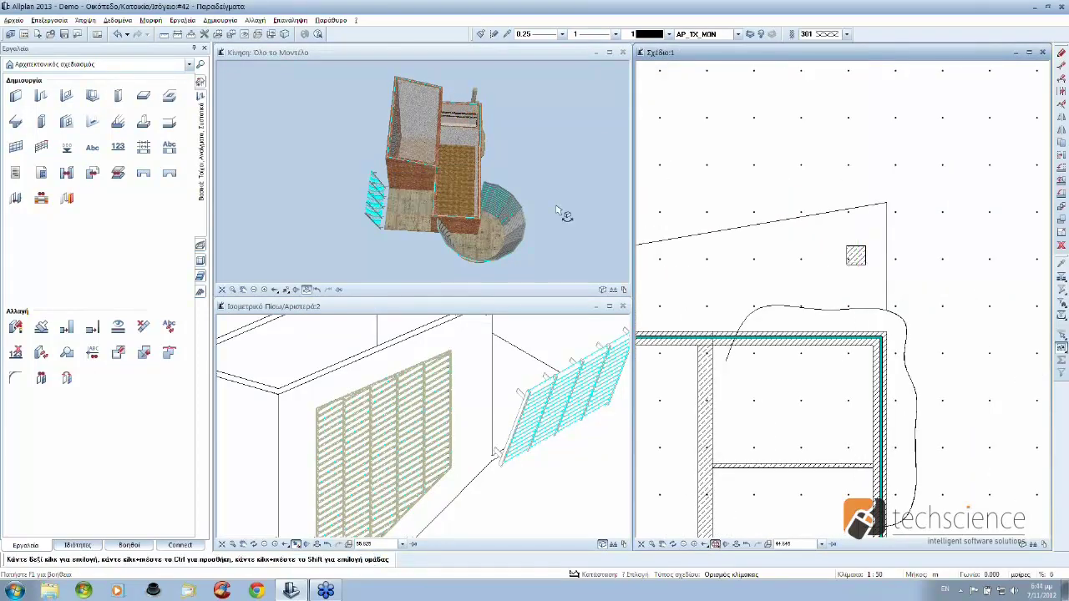
# Step: Place a second square column inside the right-hand room
pyautogui.moveTo(799, 359); pyautogui.dragTo(806, 212, button='middle')
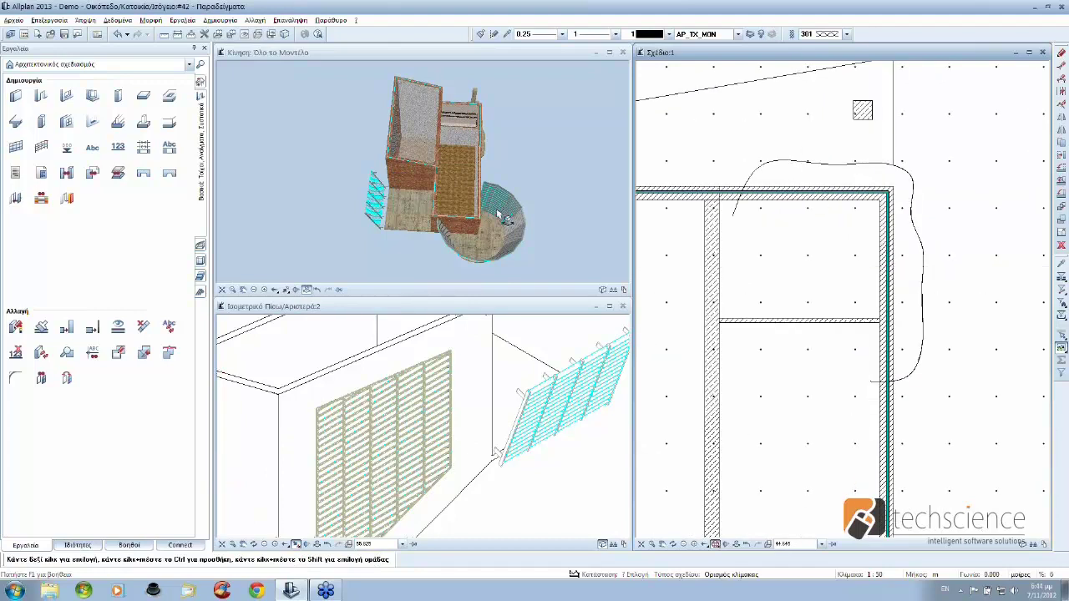
pyautogui.click(118, 97)
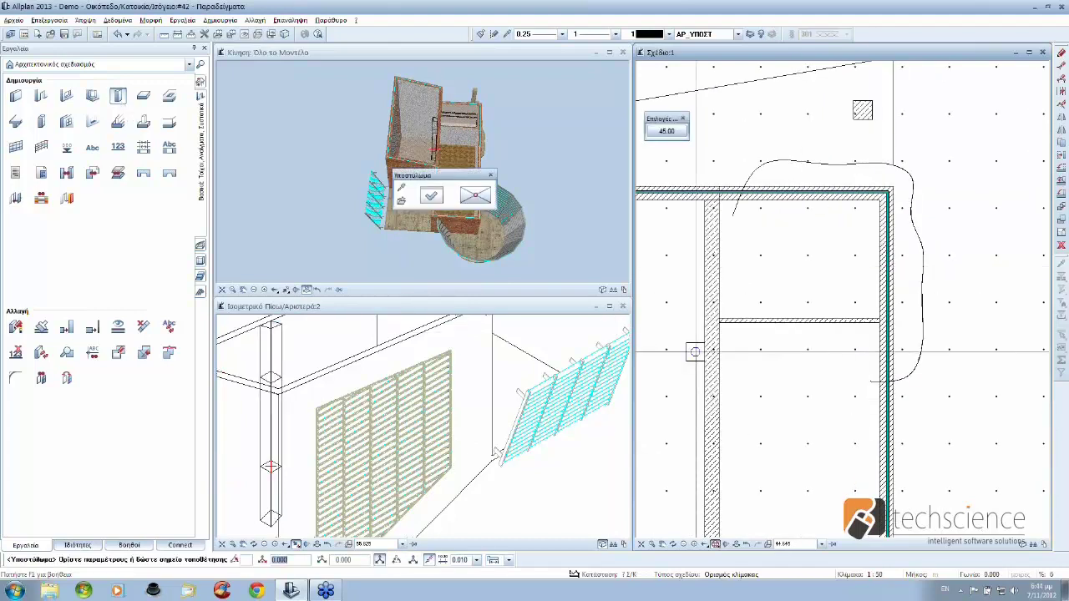
pyautogui.click(807, 399)
pyautogui.press('Escape')
pyautogui.scroll(3, 486, 161)
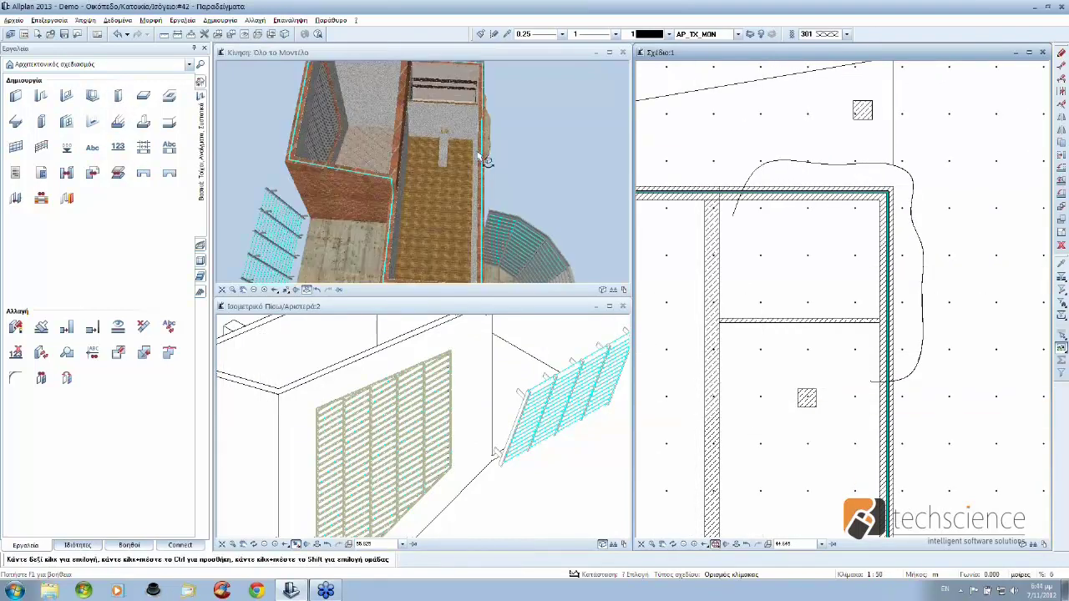
# Step: Select the small hatched column and set its base point for the move
pyautogui.scroll(2, 440, 148)
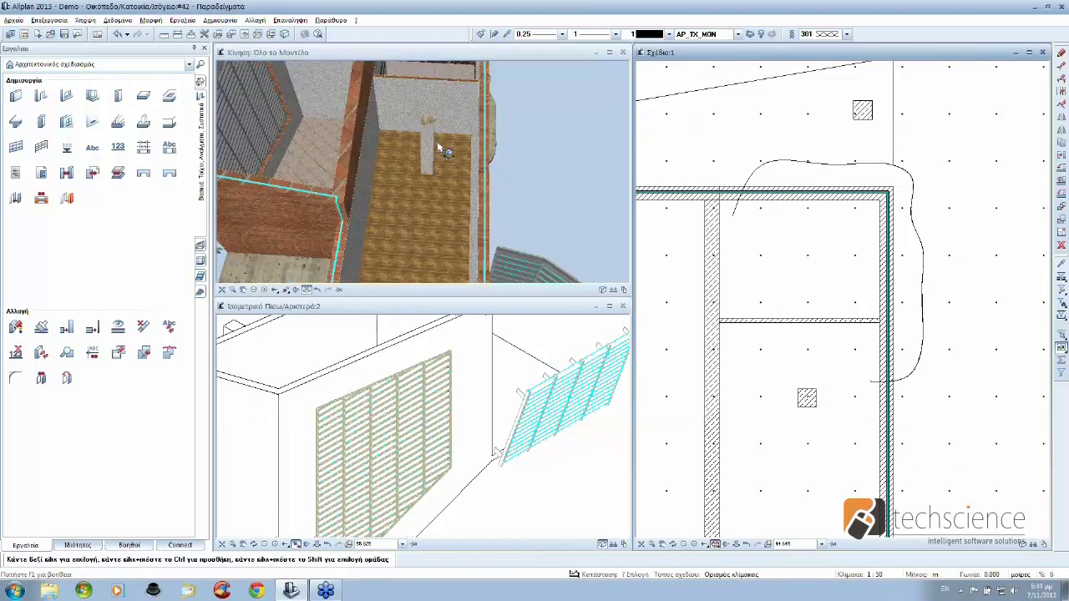
pyautogui.keyDown('shift'); pyautogui.moveTo(440, 149); pyautogui.dragTo(434, 202, button='middle'); pyautogui.keyUp('shift')
pyautogui.scroll(3, 434, 202)
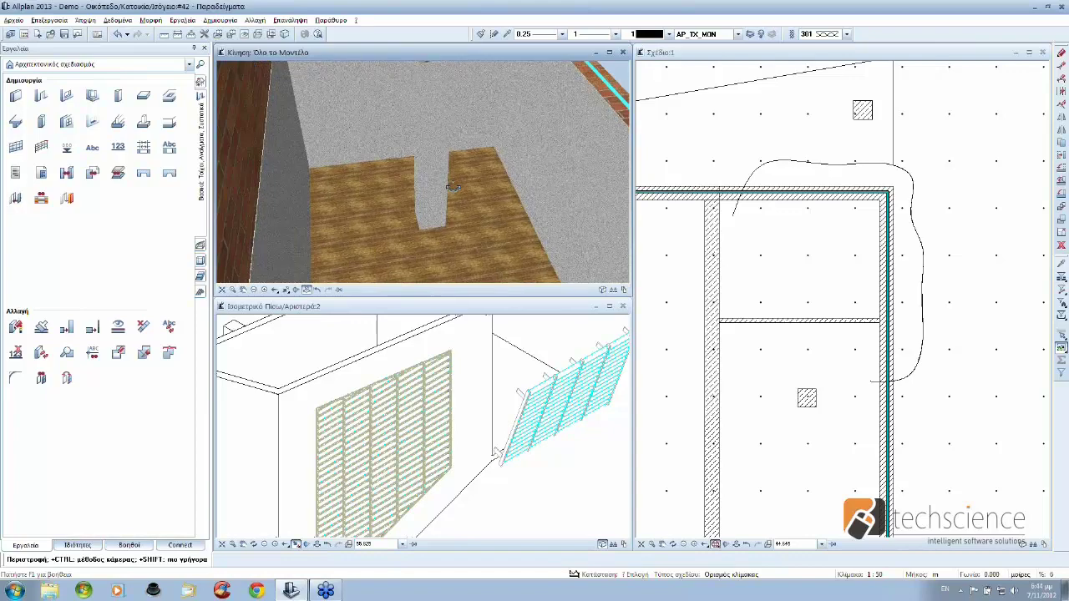
pyautogui.moveTo(452, 187)
pyautogui.keyDown('shift'); pyautogui.mouseDown(button='middle')
pyautogui.moveTo(459, 235)
pyautogui.moveTo(446, 210)
pyautogui.moveTo(480, 243)
pyautogui.moveTo(514, 154)
pyautogui.mouseUp(button='middle'); pyautogui.keyUp('shift')
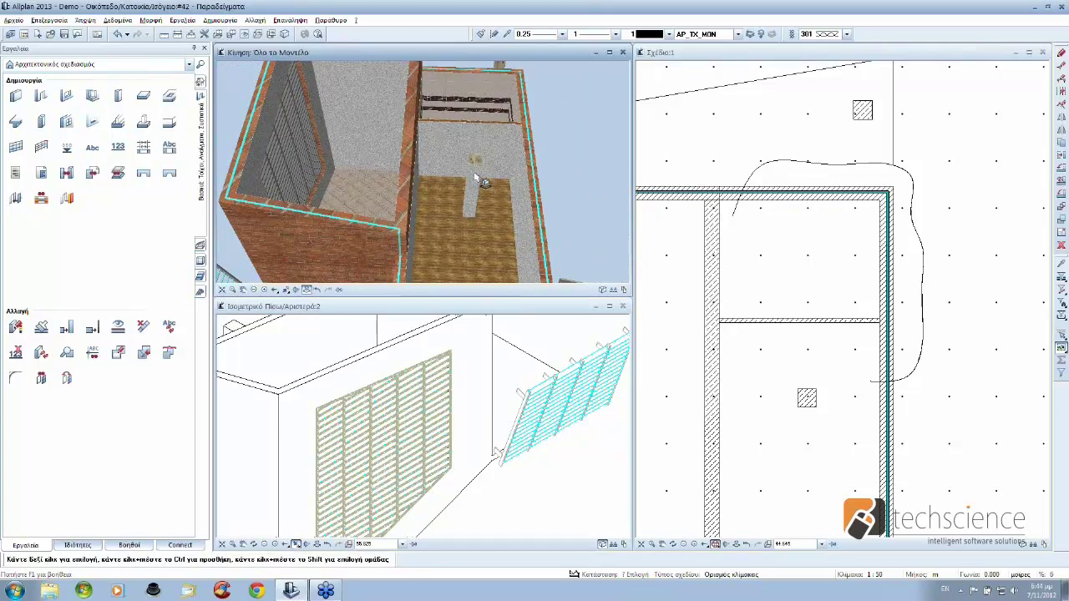
pyautogui.keyDown('shift'); pyautogui.moveTo(358, 182); pyautogui.dragTo(372, 181, button='middle'); pyautogui.keyUp('shift')
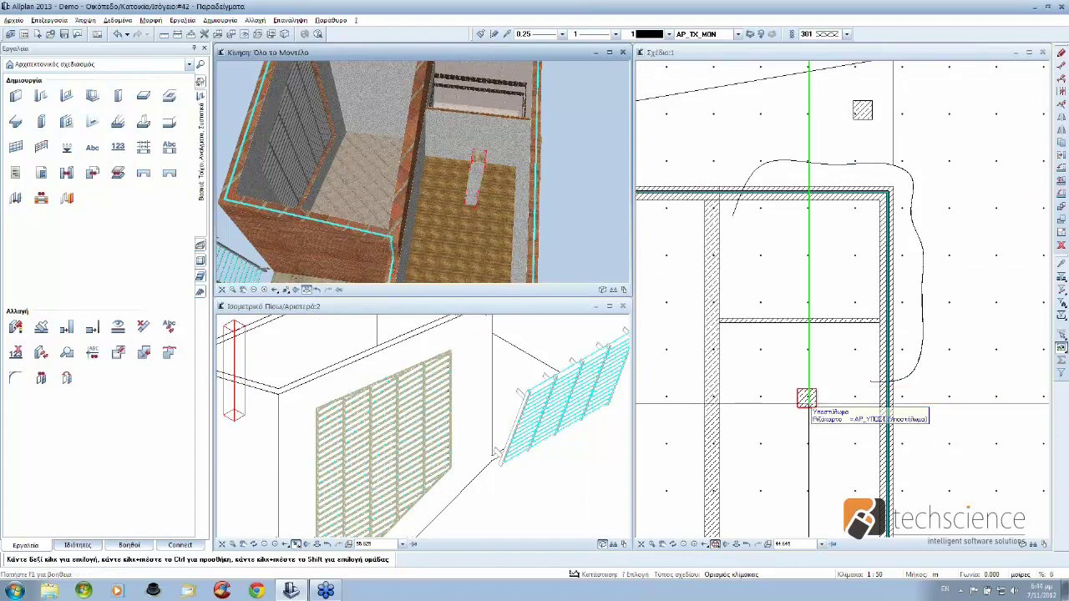
pyautogui.click(807, 397)
pyautogui.click(807, 399)
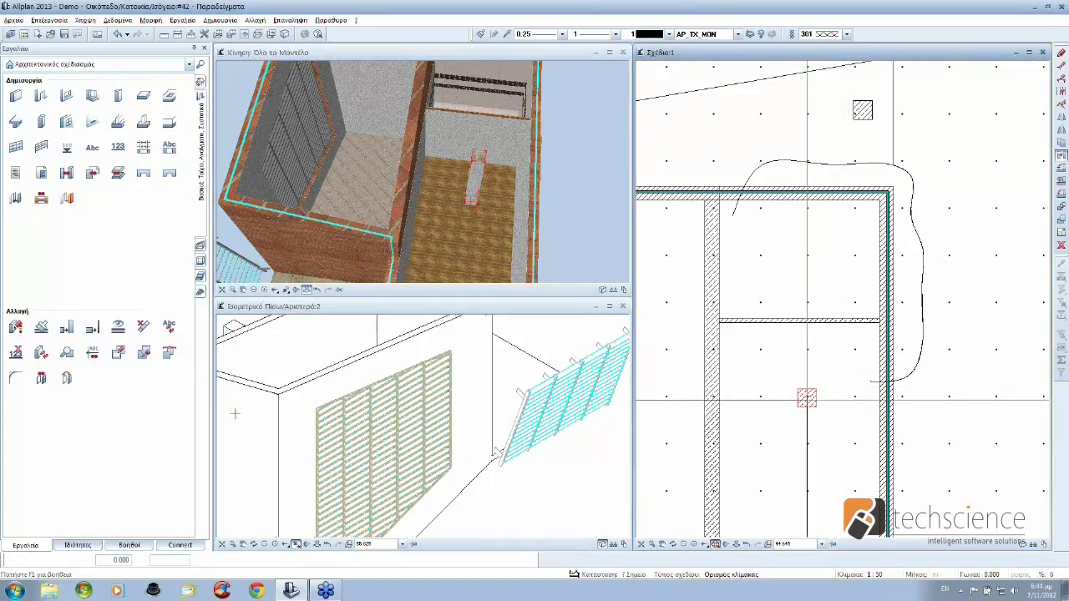
# Step: Drop the column at its new spot beside the room's wall and check it in 3D
pyautogui.moveTo(675, 364); pyautogui.dragTo(911, 297, button='middle')
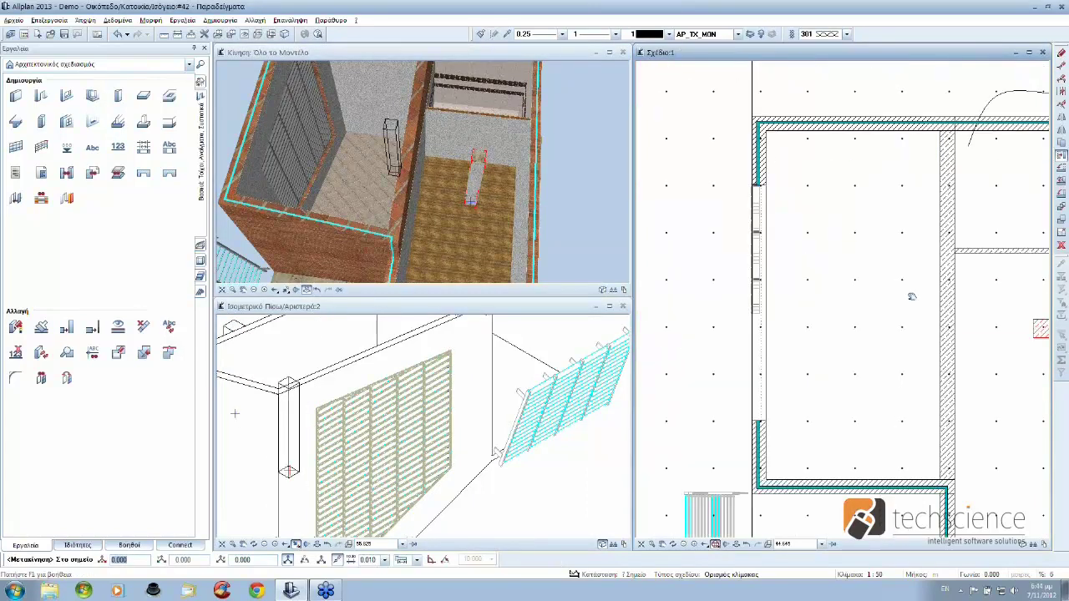
pyautogui.click(848, 370)
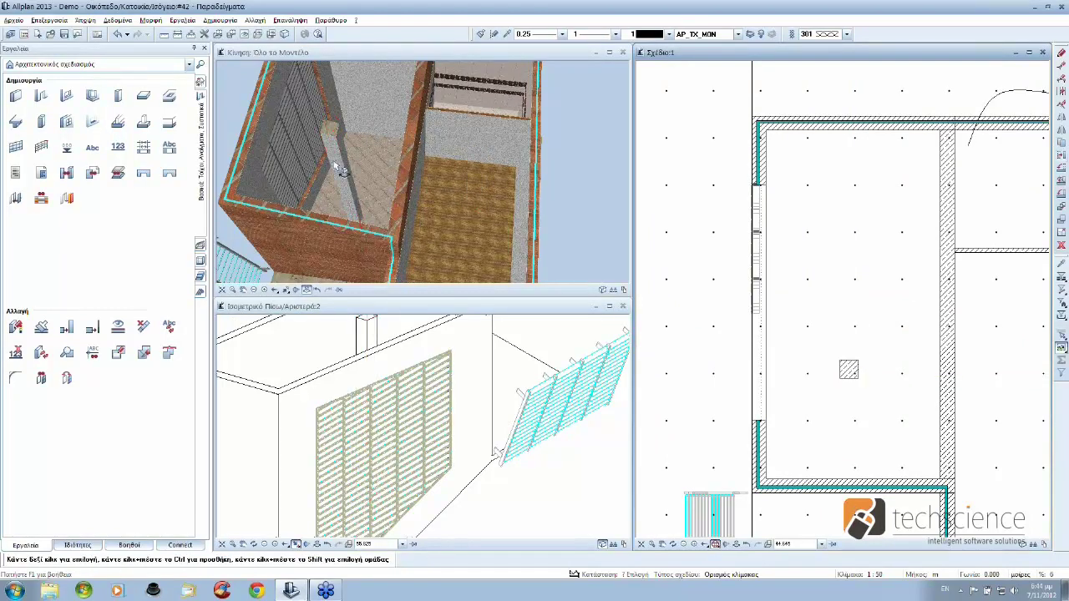
pyautogui.moveTo(342, 170)
pyautogui.mouseDown(button='middle')
pyautogui.moveTo(370, 290)
pyautogui.moveTo(370, 173)
pyautogui.mouseUp(button='middle')
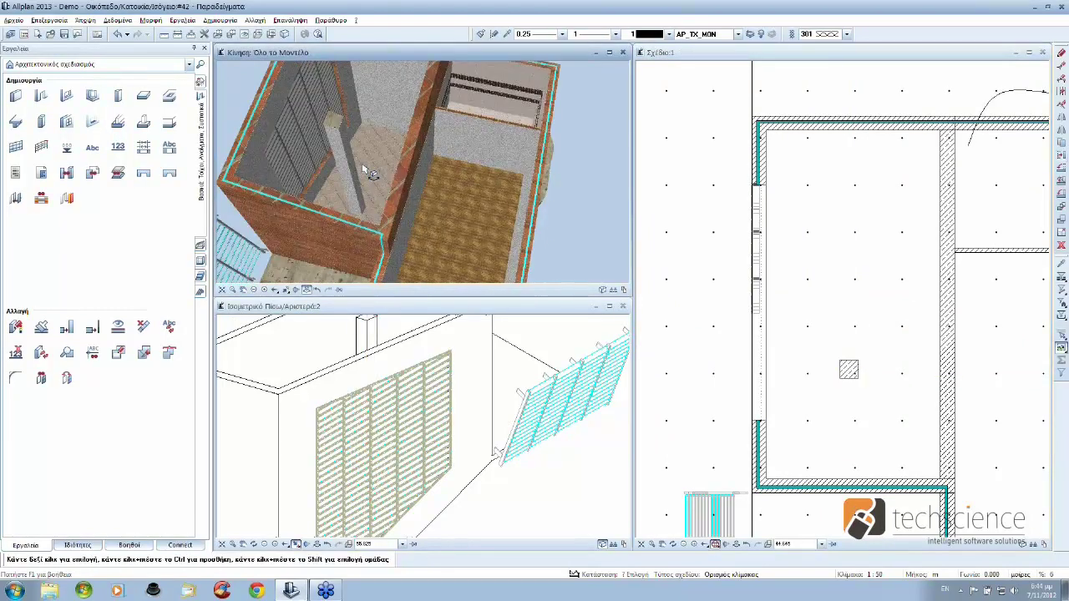
pyautogui.scroll(3, 365, 194)
pyautogui.scroll(-3, 340, 150)
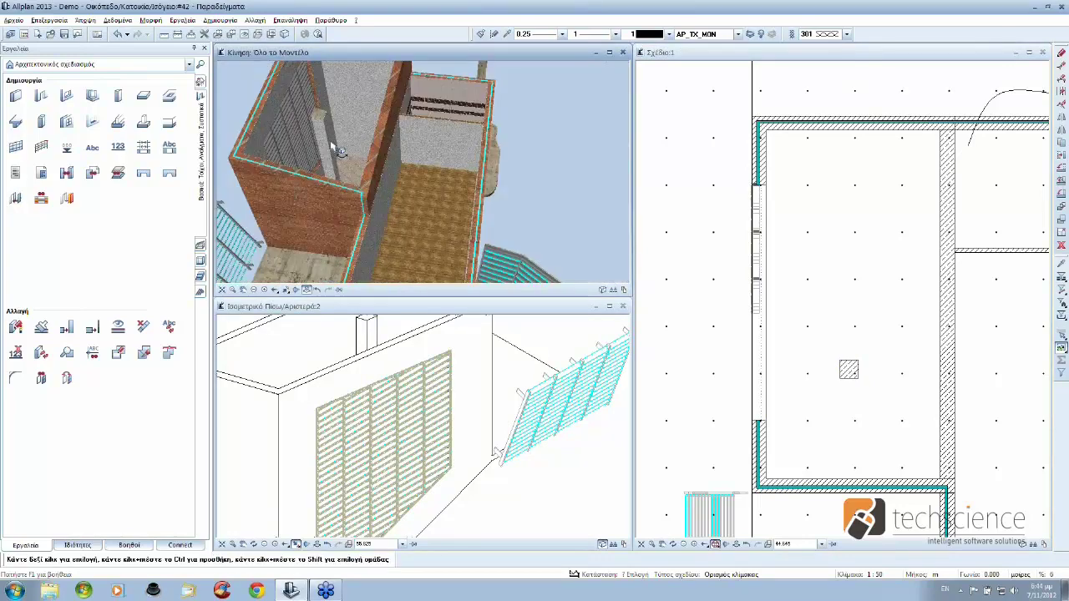
pyautogui.moveTo(339, 151)
pyautogui.mouseDown(button='middle')
pyautogui.moveTo(299, 185)
pyautogui.moveTo(318, 179)
pyautogui.mouseUp(button='middle')
# Step: Create a slab over the room outline using a saved favorite slab template
pyautogui.click(144, 95)
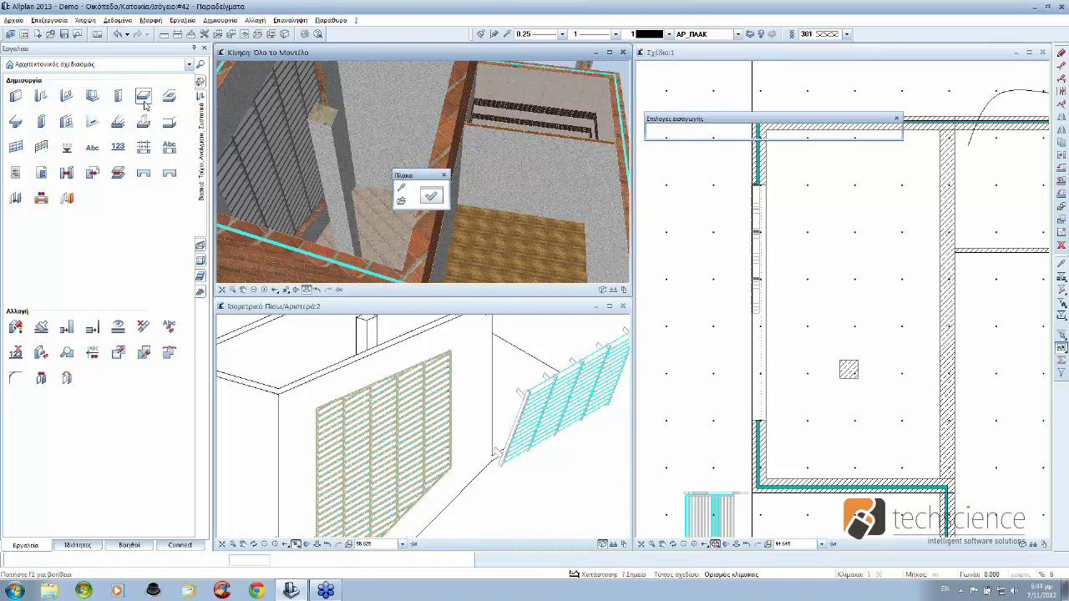
pyautogui.click(402, 198)
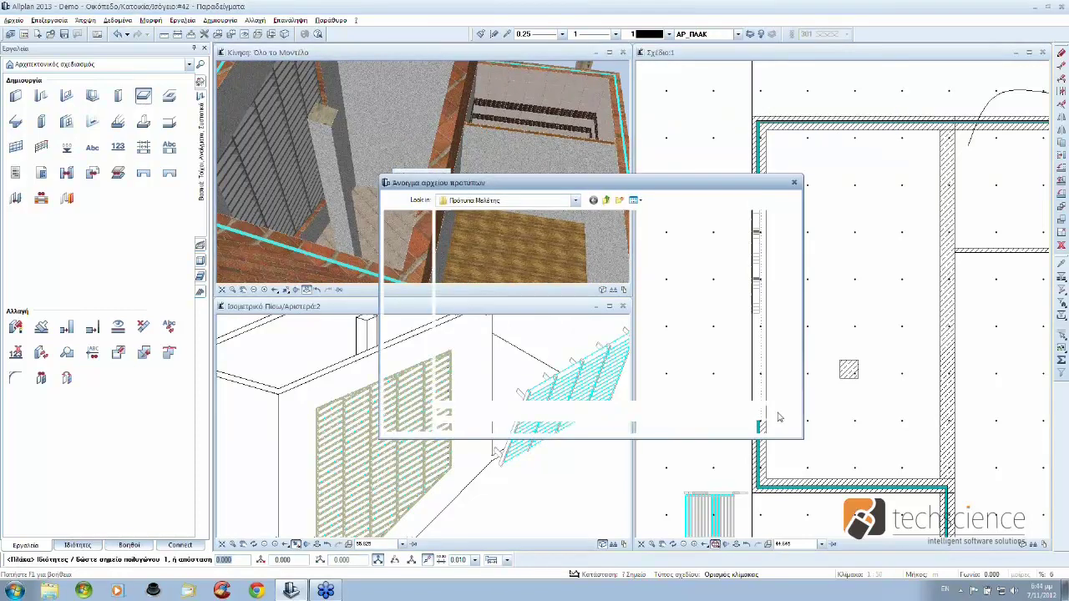
pyautogui.click(773, 415)
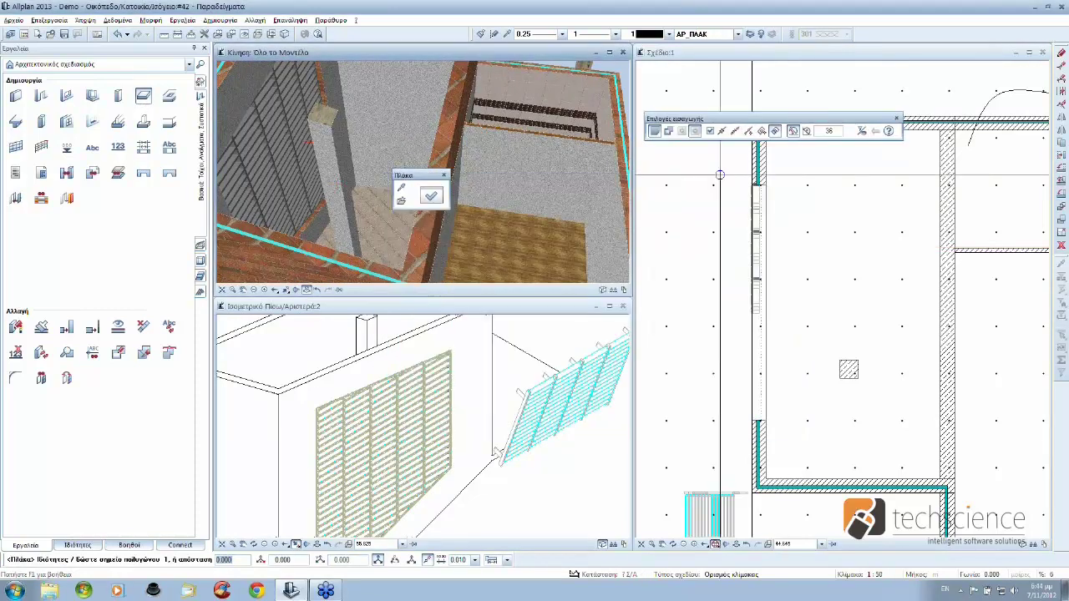
pyautogui.scroll(-1, 674, 535)
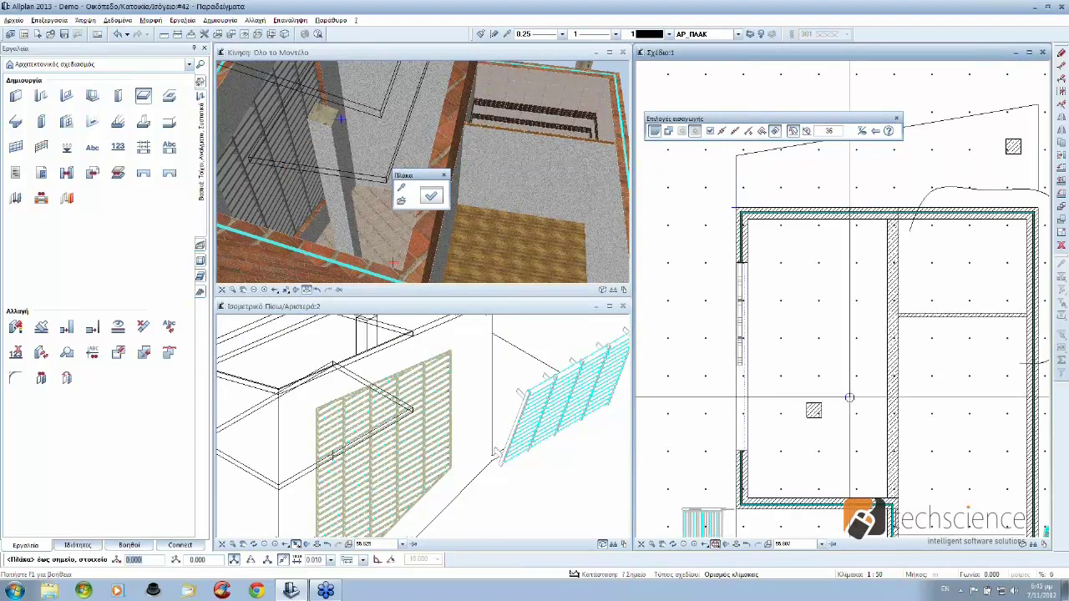
pyautogui.scroll(-1, 849, 397)
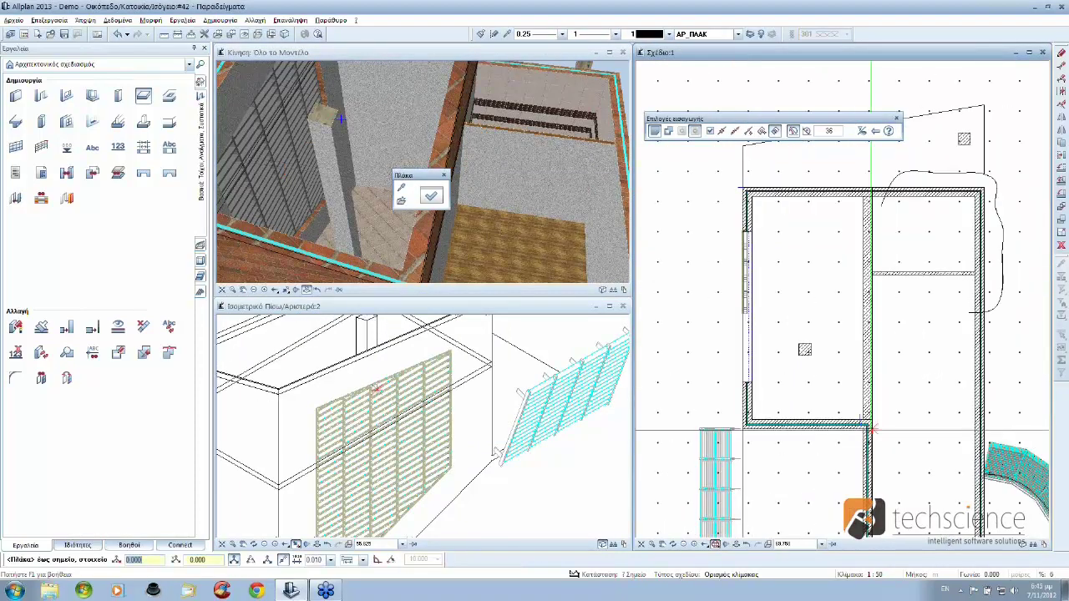
pyautogui.click(340, 119)
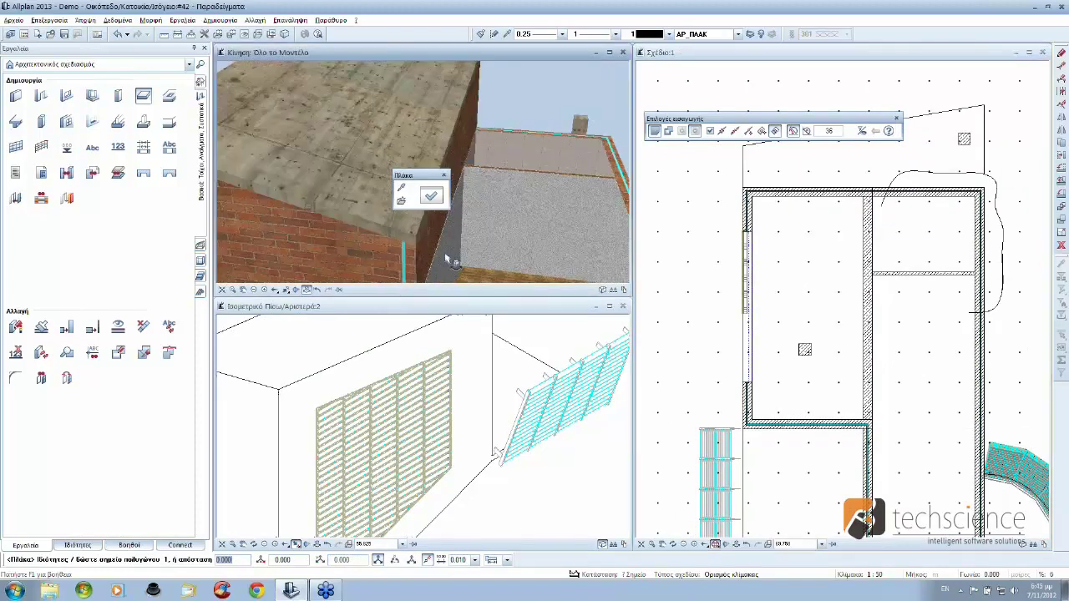
# Step: Inspect the new slab in the 3D view and finish the slab command
pyautogui.scroll(-4, 480, 216)
pyautogui.keyDown('shift'); pyautogui.moveTo(481, 207); pyautogui.dragTo(516, 224, button='middle'); pyautogui.keyUp('shift')
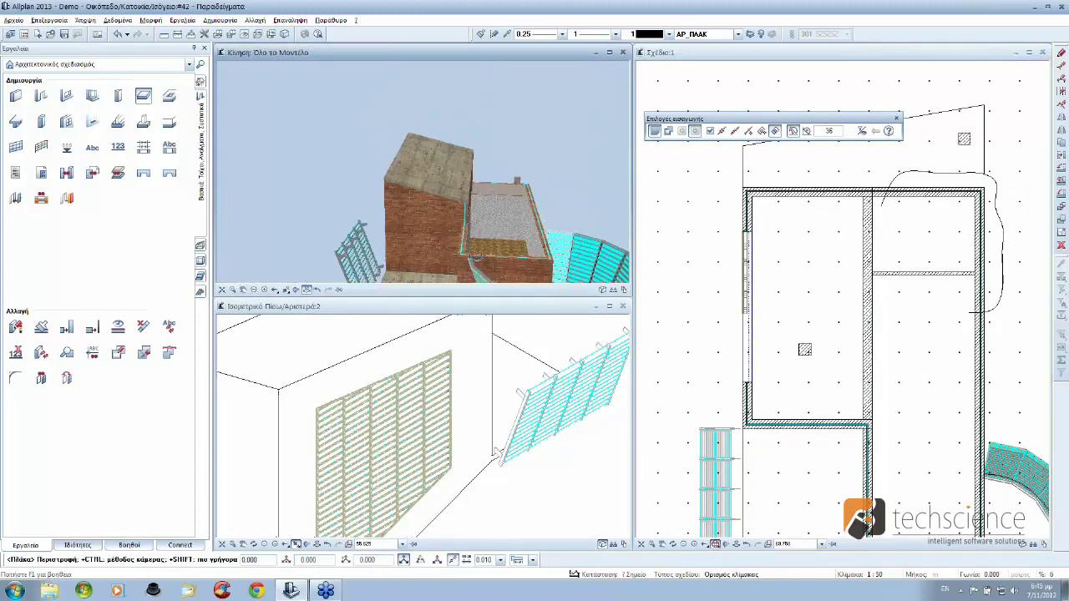
pyautogui.scroll(5, 489, 172)
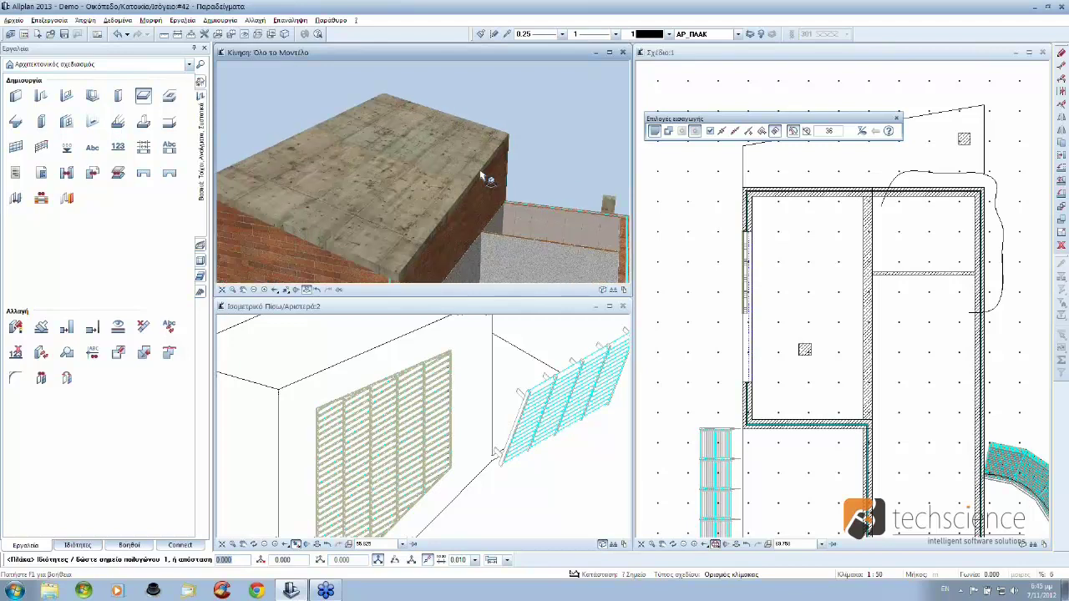
pyautogui.keyDown('shift'); pyautogui.moveTo(484, 177); pyautogui.dragTo(498, 265, button='middle'); pyautogui.keyUp('shift')
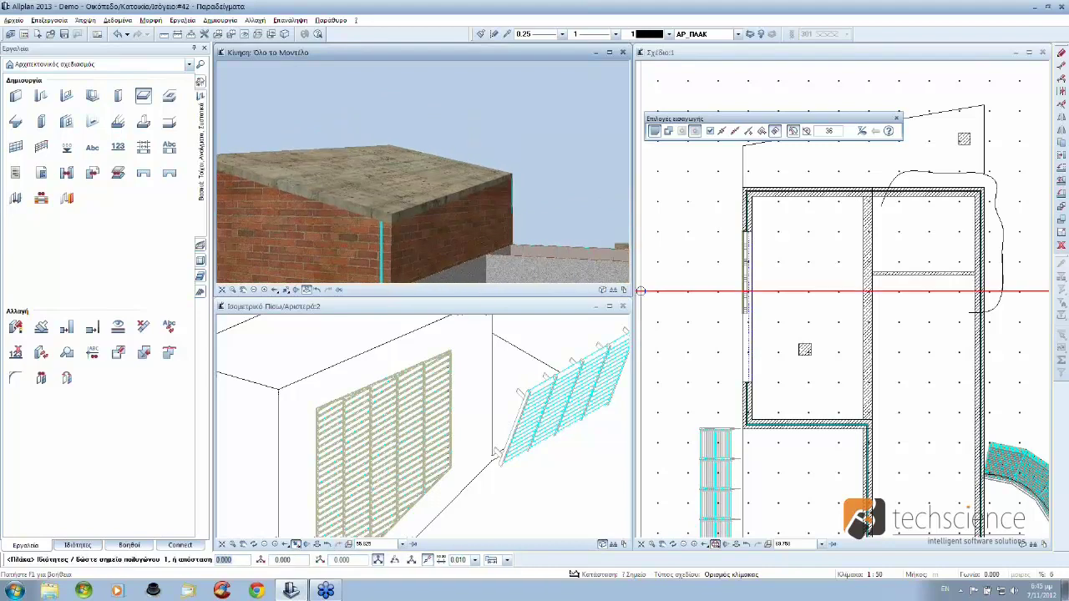
pyautogui.moveTo(762, 325)
pyautogui.mouseDown(button='middle')
pyautogui.moveTo(734, 288)
pyautogui.moveTo(756, 325)
pyautogui.mouseUp(button='middle')
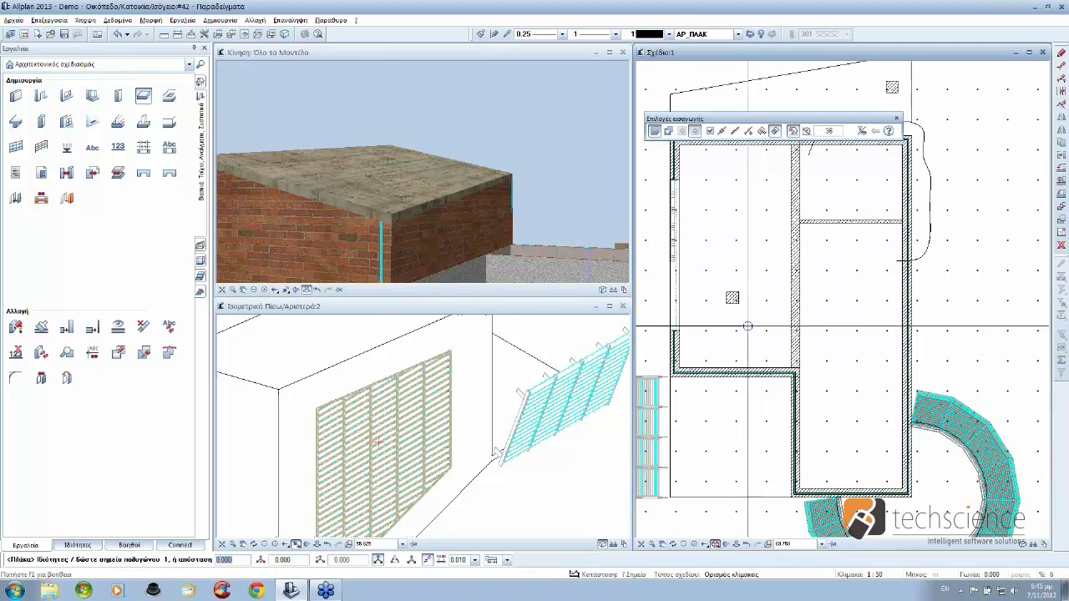
pyautogui.press('Escape')
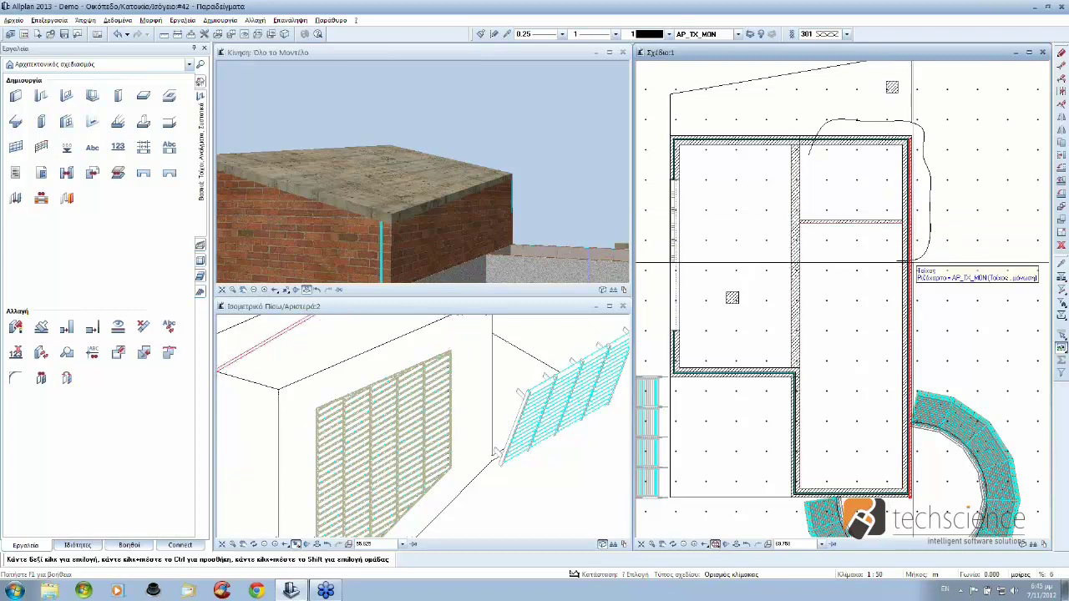
pyautogui.moveTo(909, 264); pyautogui.dragTo(898, 168, button='middle')
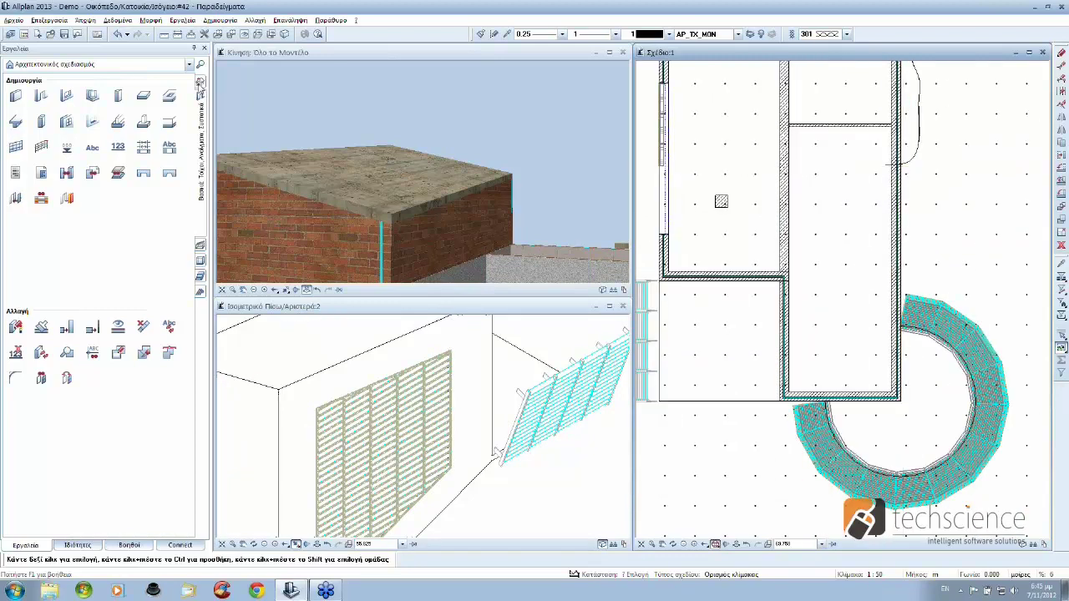
# Step: Draw a three-point S-shaped spline inside the room with the basic drawing tools
pyautogui.click(201, 85)
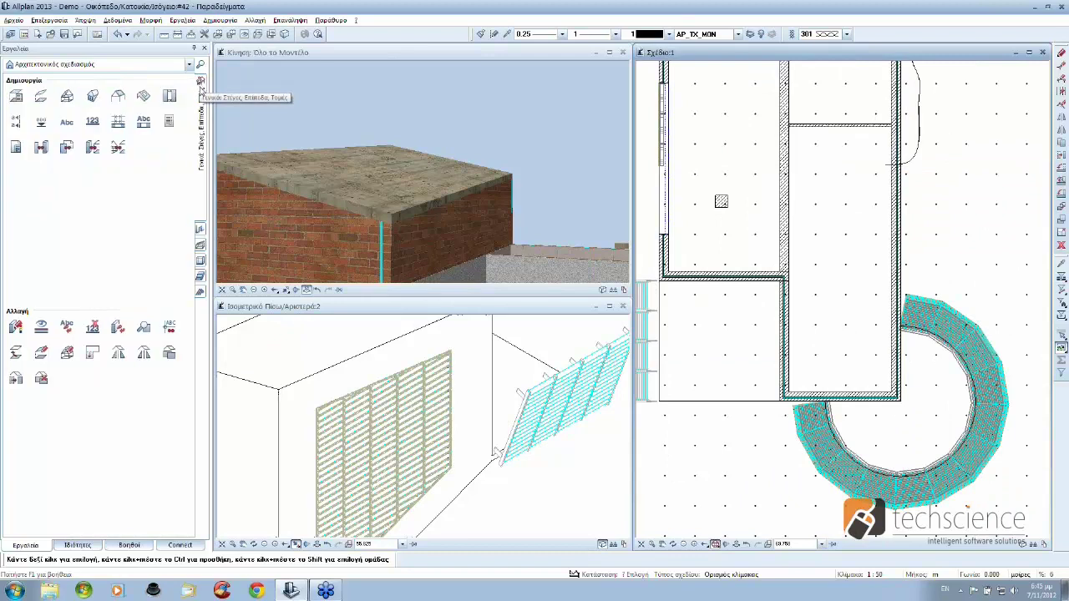
pyautogui.click(189, 65)
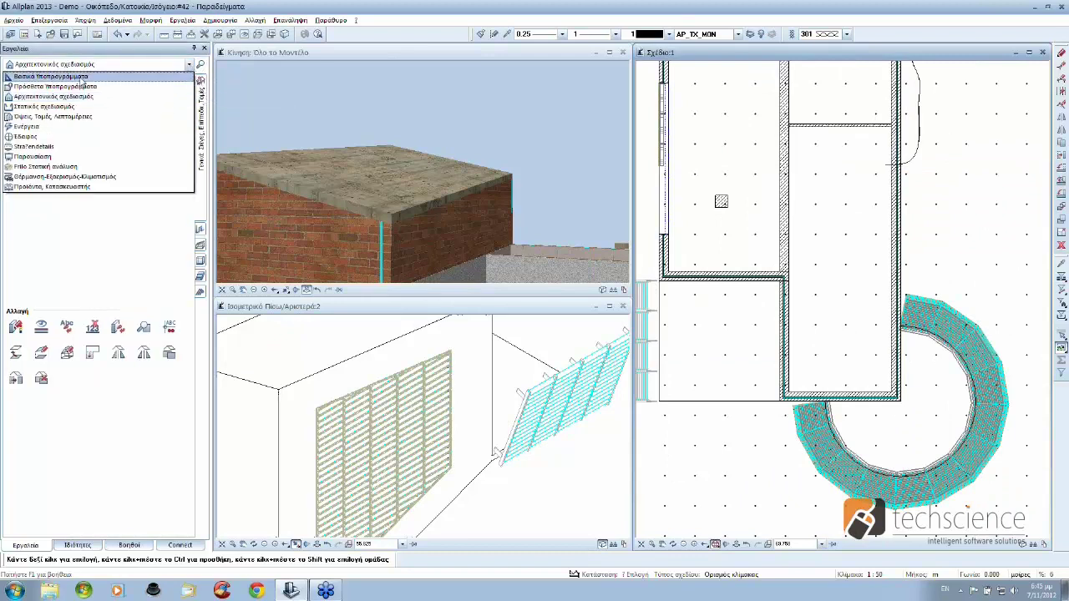
pyautogui.click(82, 78)
pyautogui.click(15, 121)
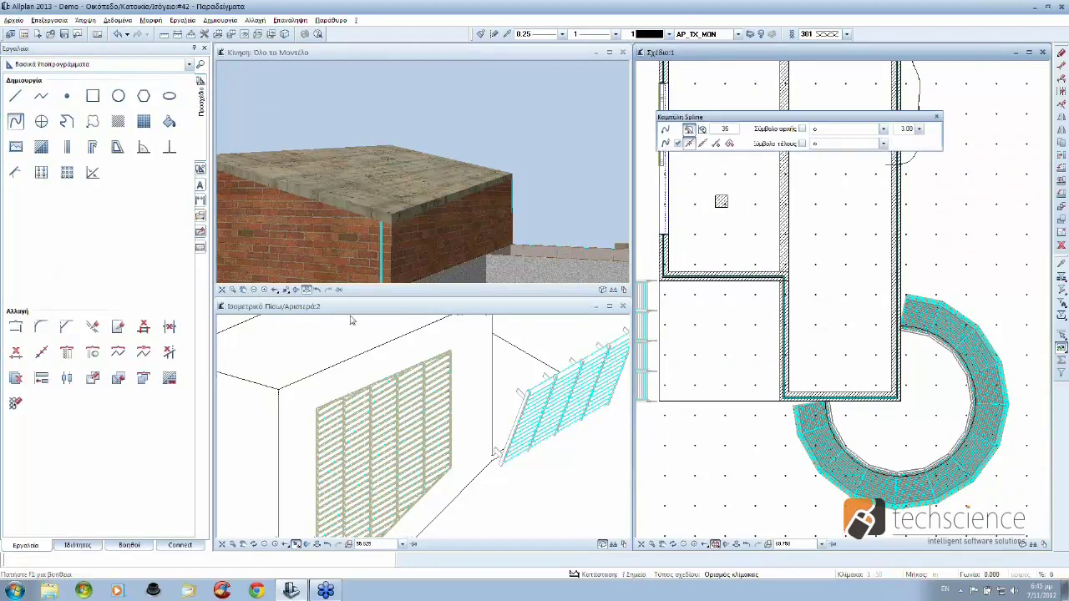
pyautogui.moveTo(839, 360); pyautogui.dragTo(789, 359, button='middle')
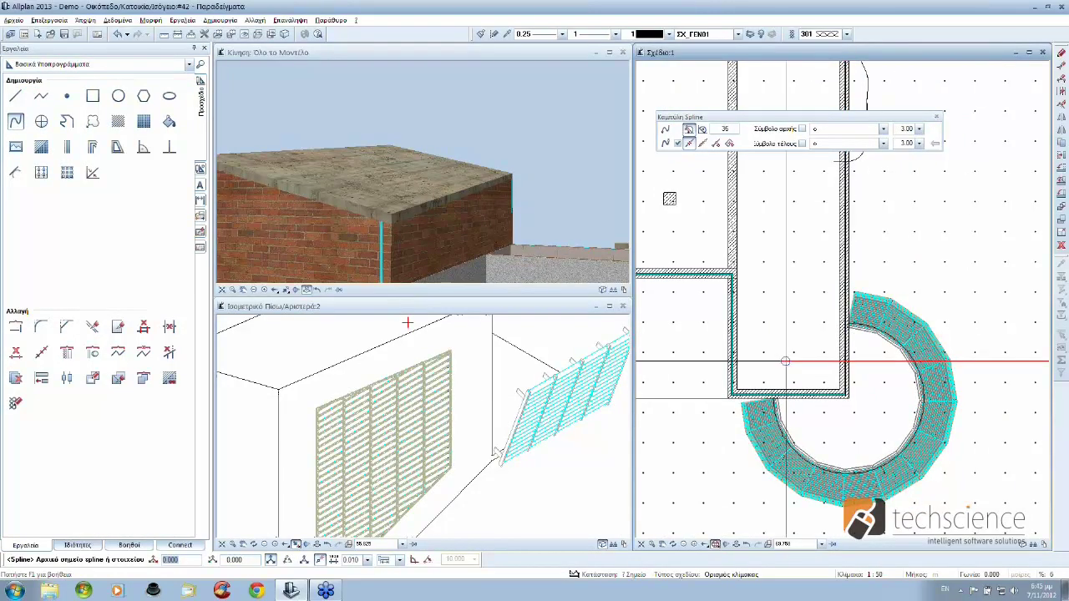
pyautogui.scroll(2, 784, 361)
pyautogui.click(773, 360)
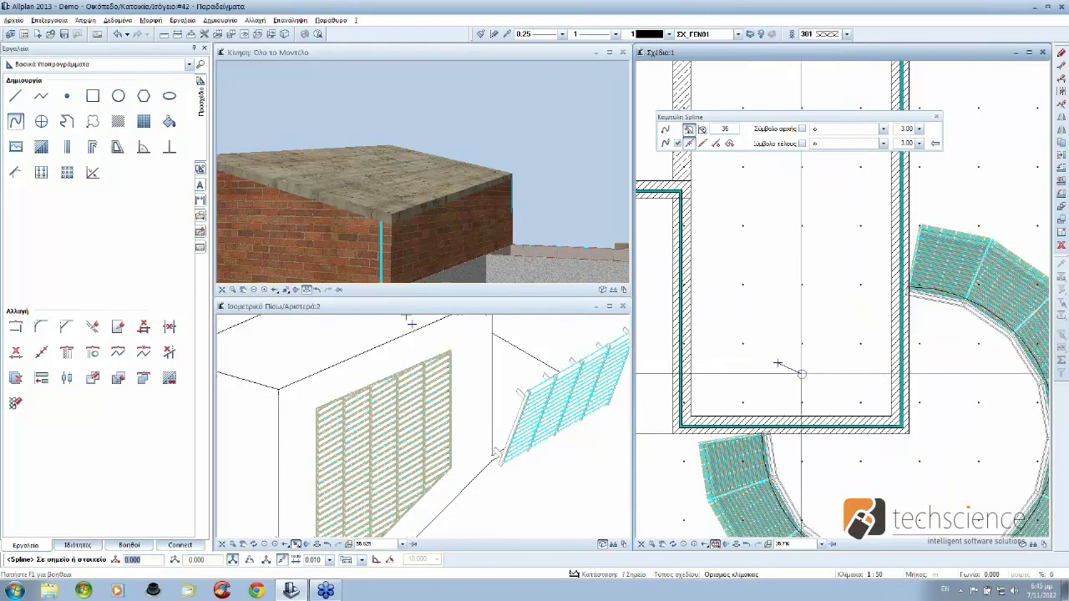
pyautogui.click(857, 355)
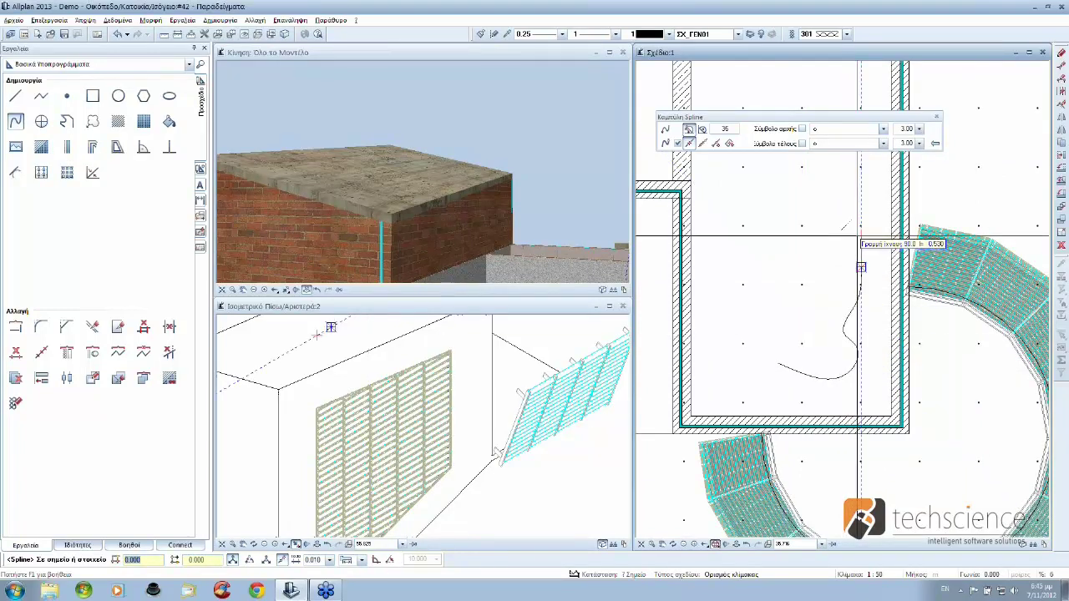
pyautogui.click(853, 243)
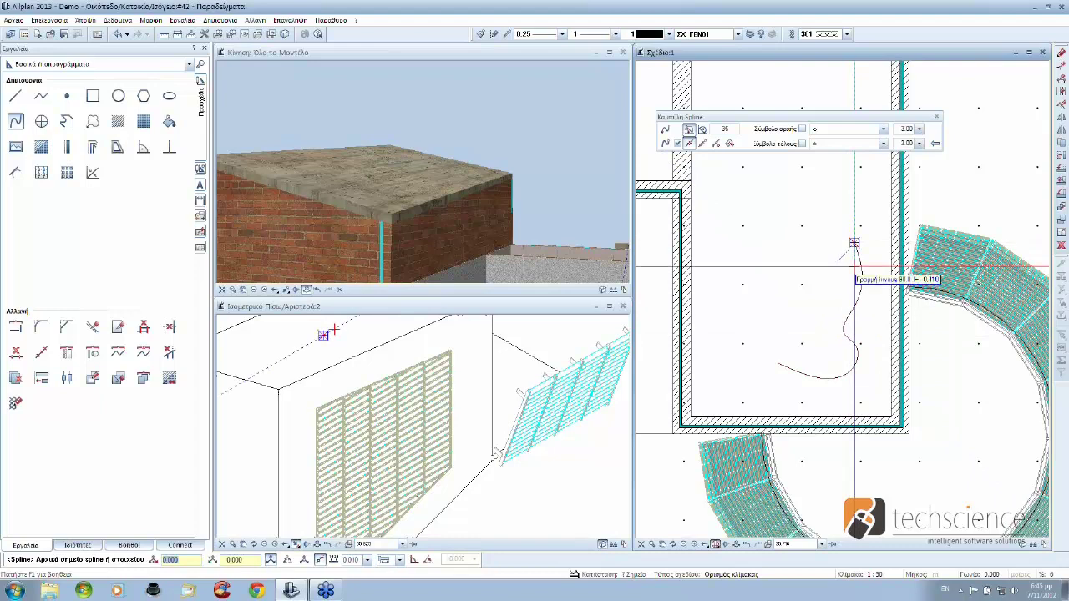
pyautogui.press('Escape')
pyautogui.press('Escape')
# Step: Add straight lines from the spline's top end and from its lower end to the bottom wall
pyautogui.press('Return')
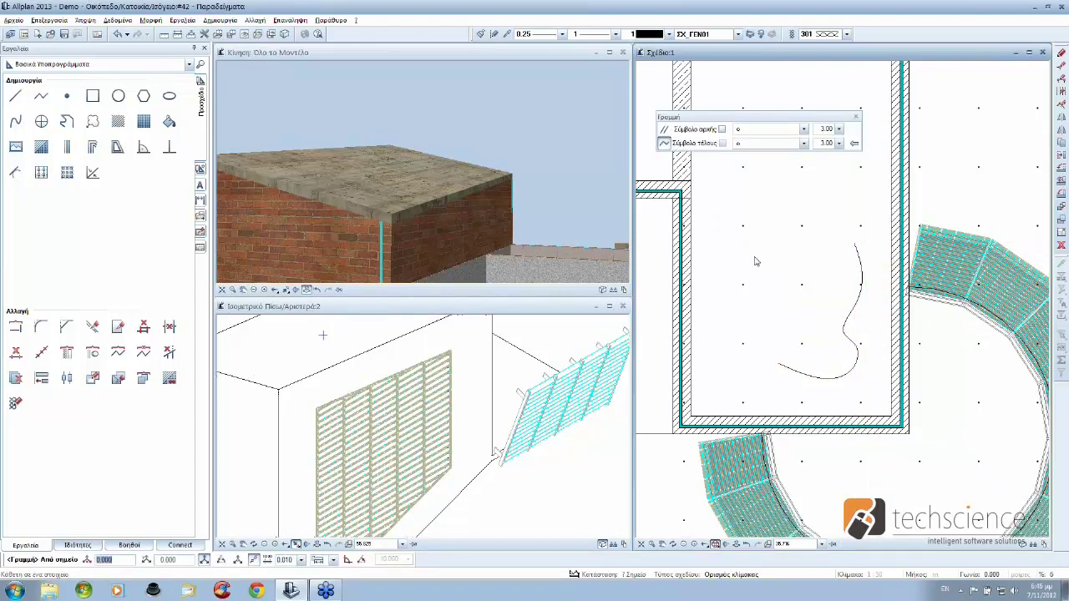
pyautogui.click(853, 242)
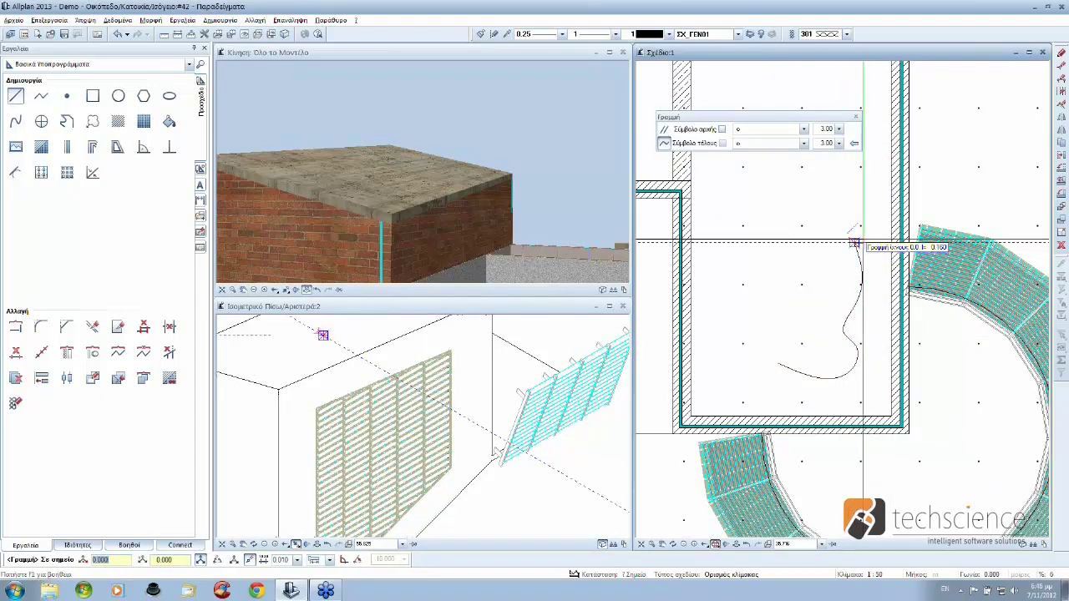
pyautogui.click(891, 234)
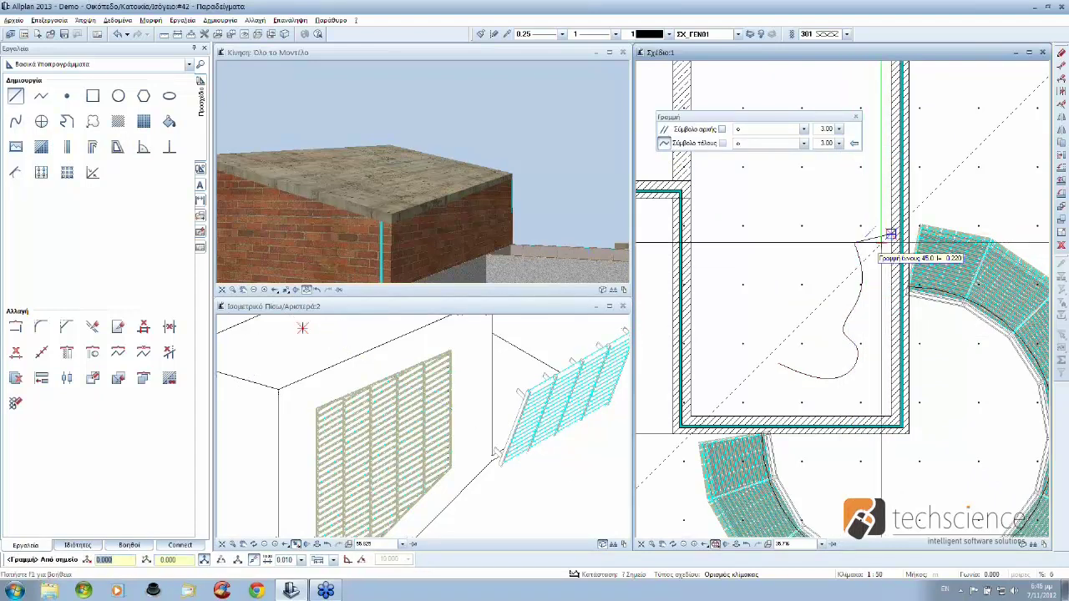
pyautogui.click(779, 365)
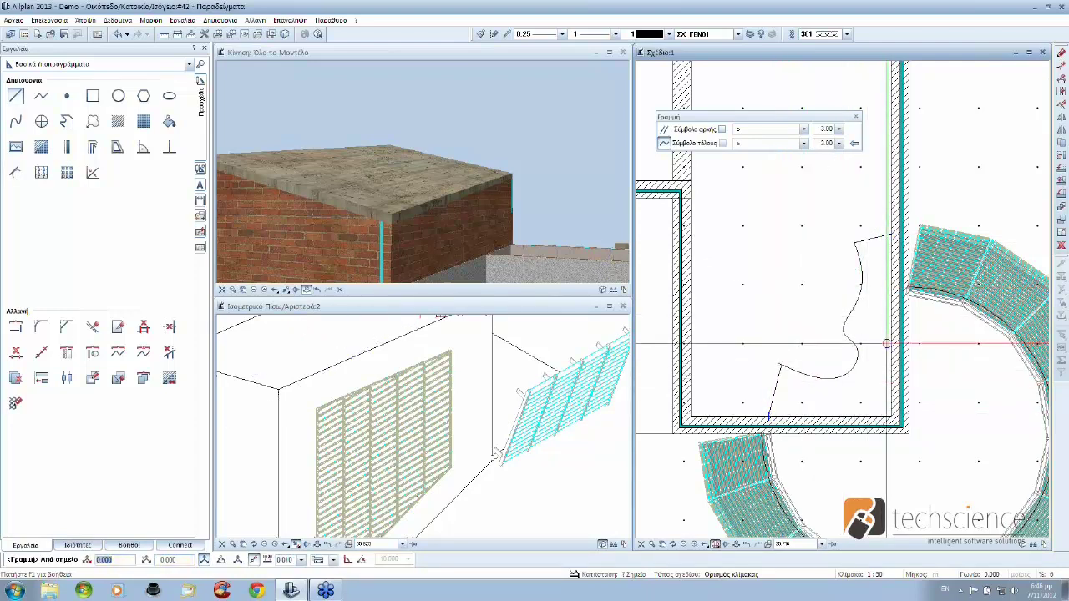
pyautogui.click(768, 415)
pyautogui.press('Escape')
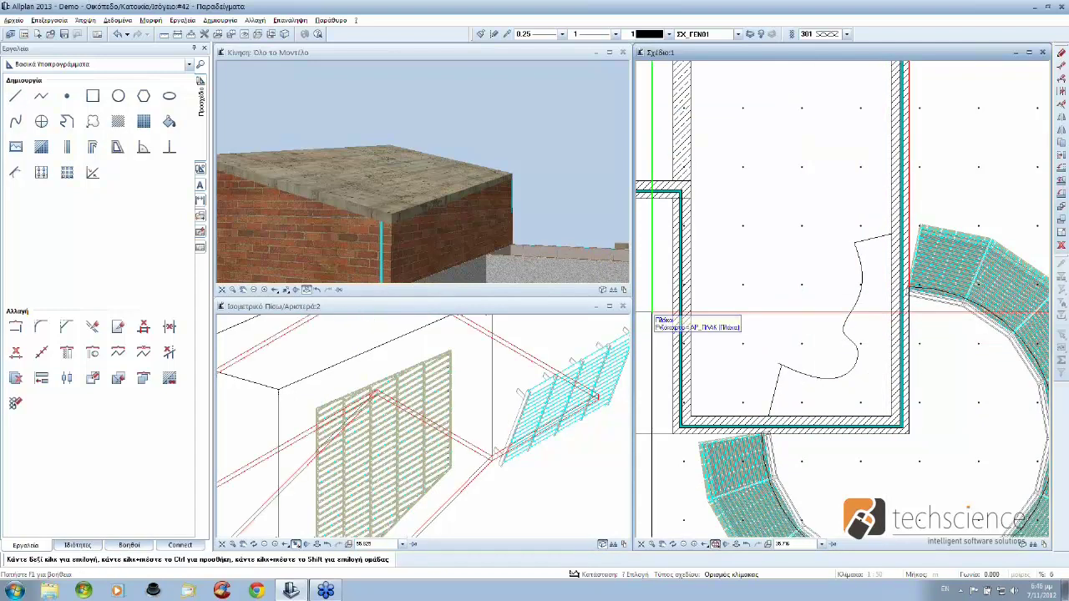
# Step: Start a free-form stair in the room with automatic contour recognition from the architectural tools
pyautogui.click(190, 66)
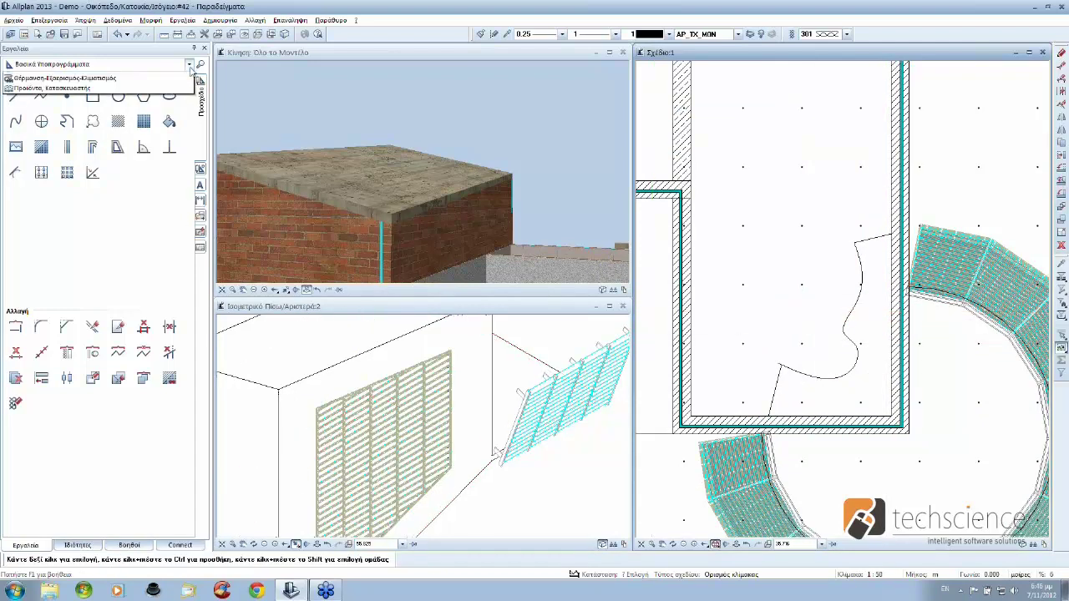
pyautogui.click(94, 97)
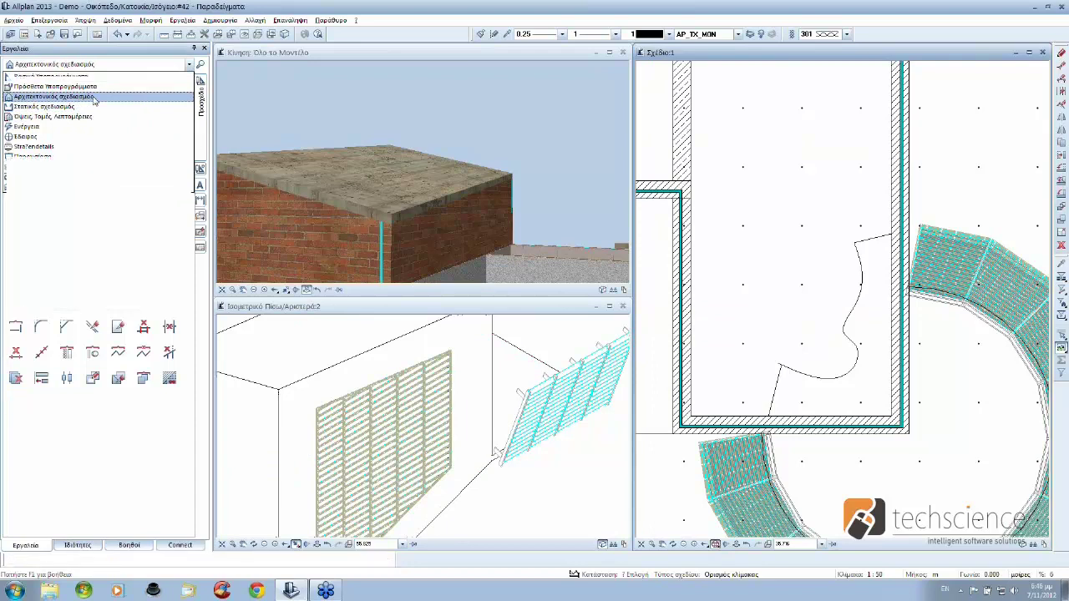
pyautogui.click(118, 121)
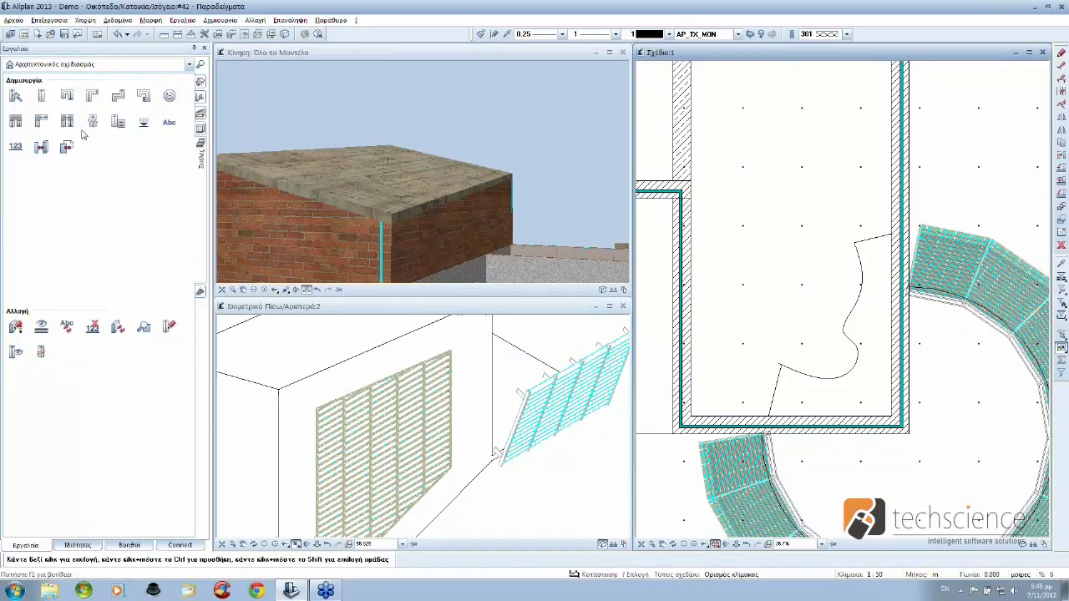
pyautogui.click(92, 121)
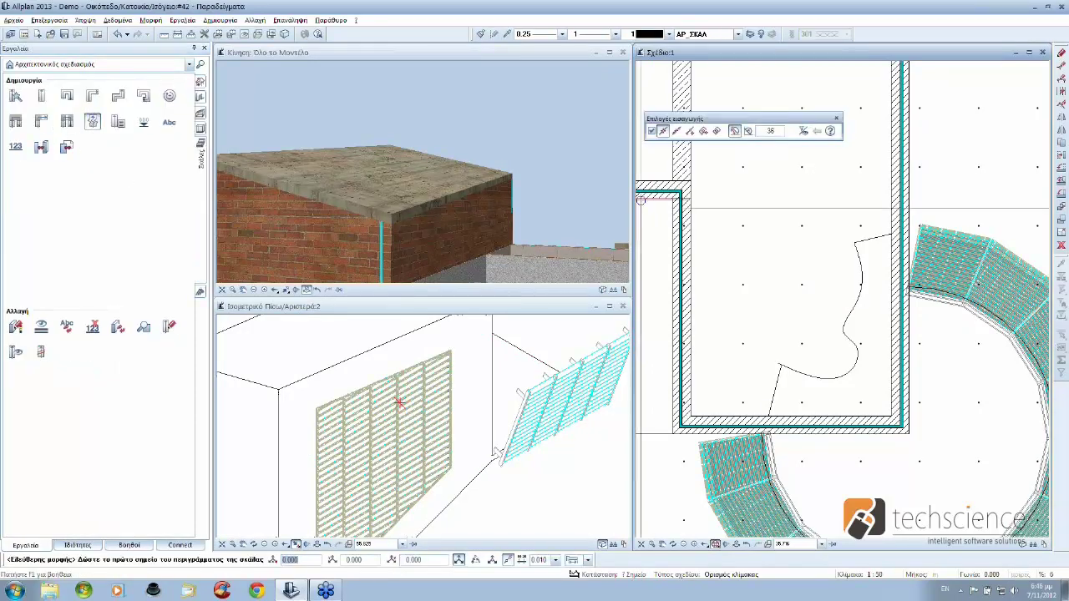
pyautogui.click(717, 131)
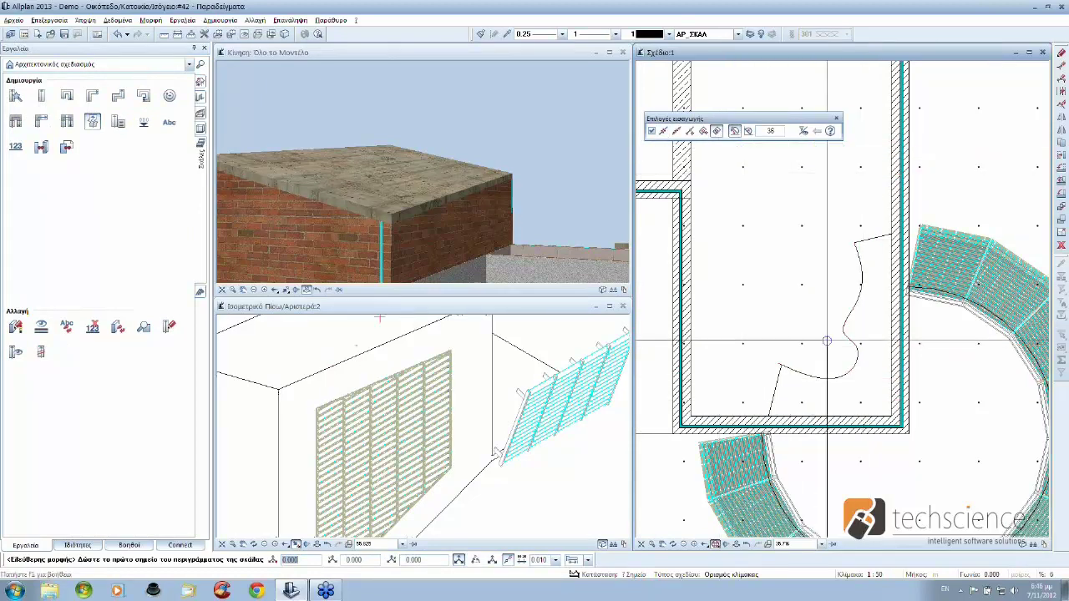
pyautogui.click(866, 392)
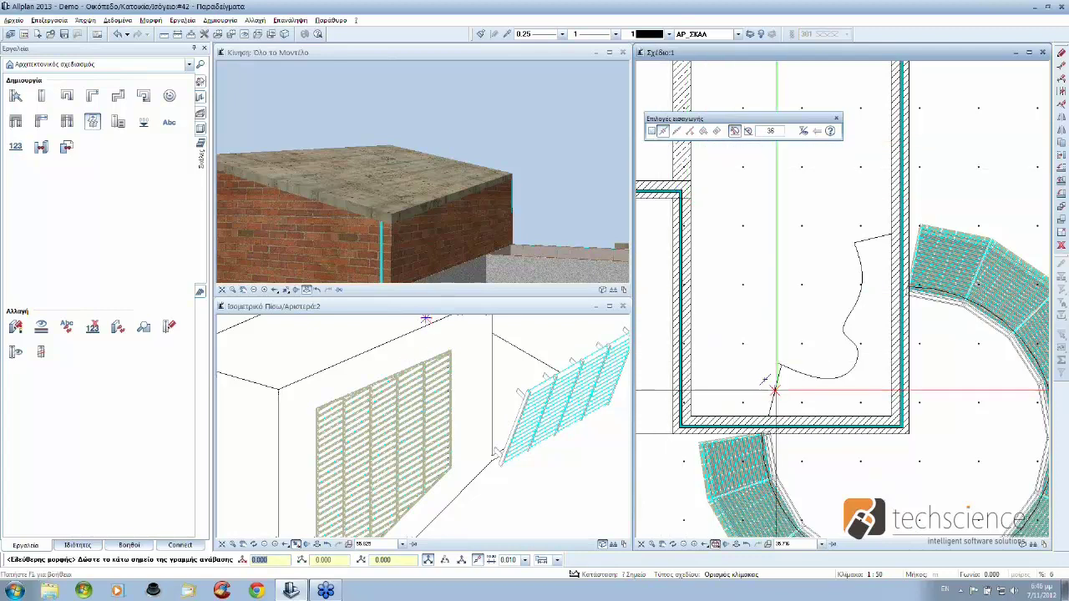
# Step: Draw a six-point stair walking line up along the curve, then cancel the stair
pyautogui.click(774, 391)
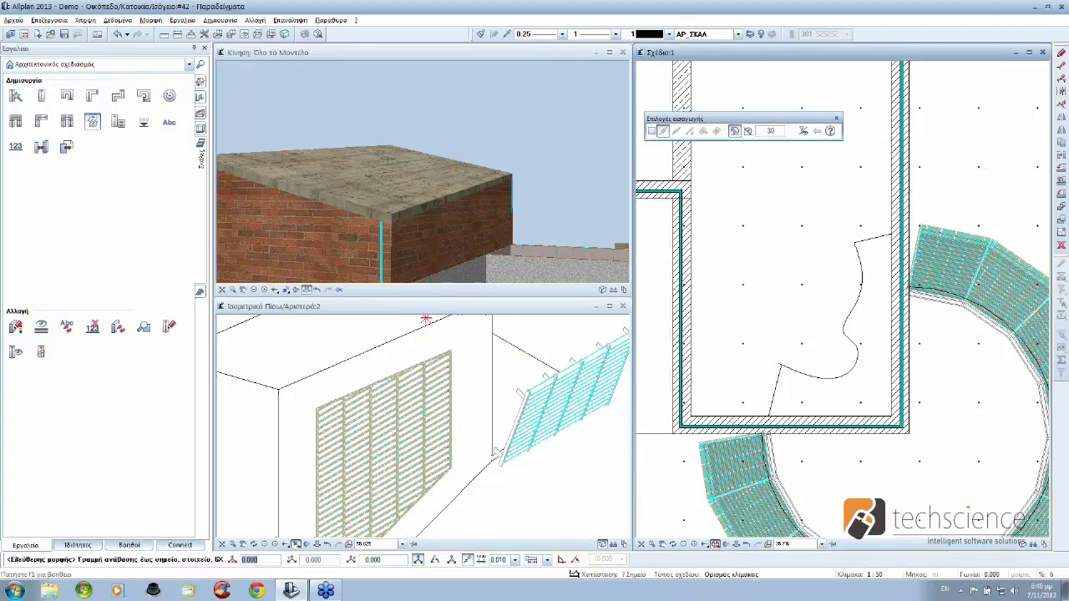
pyautogui.click(817, 401)
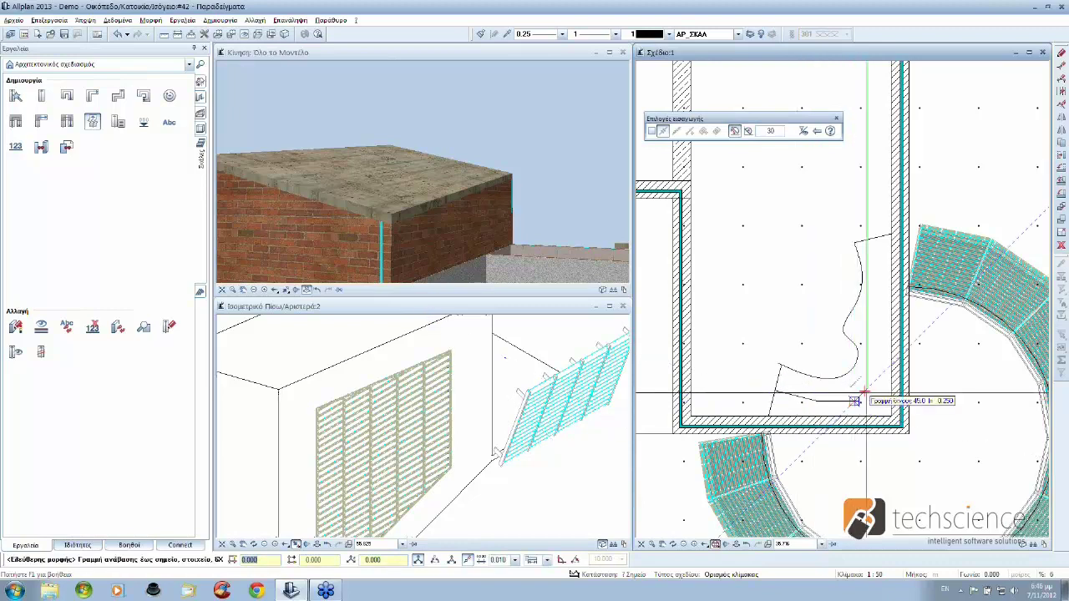
pyautogui.click(857, 401)
pyautogui.click(873, 364)
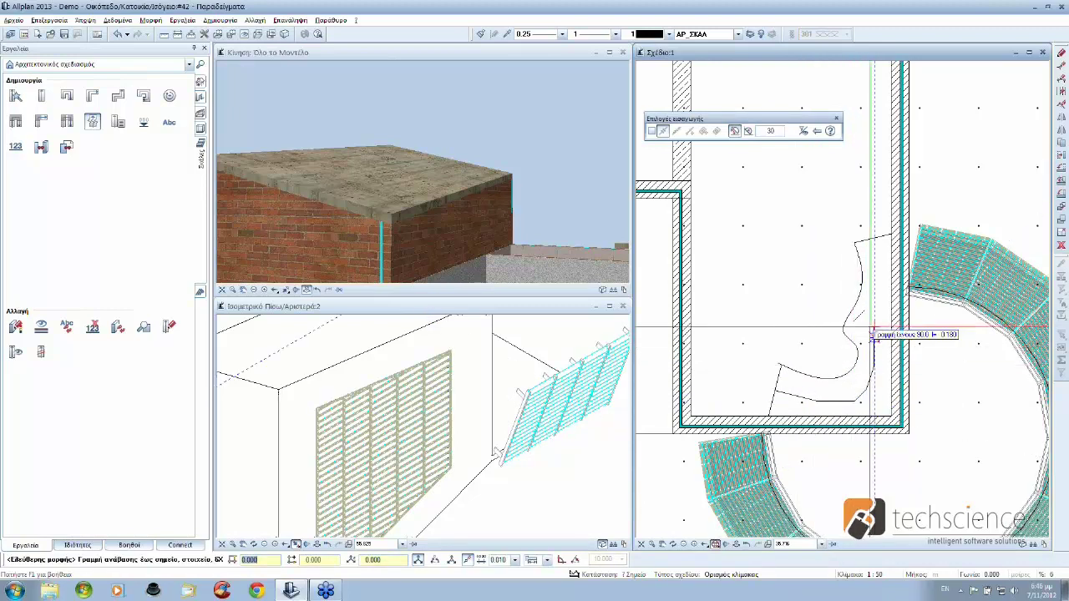
pyautogui.click(868, 304)
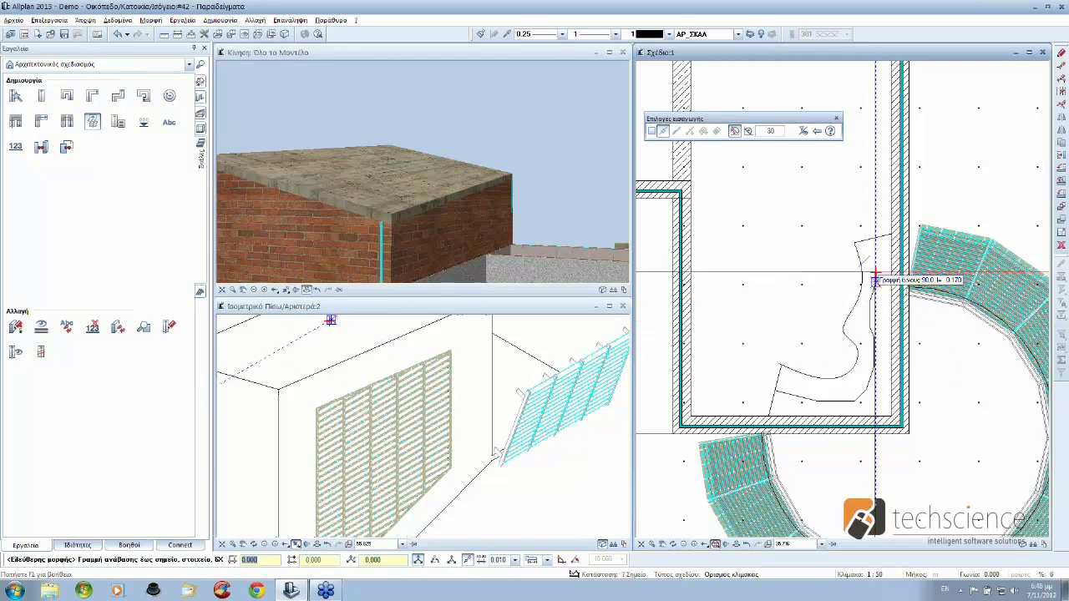
pyautogui.click(872, 243)
pyautogui.press('Escape')
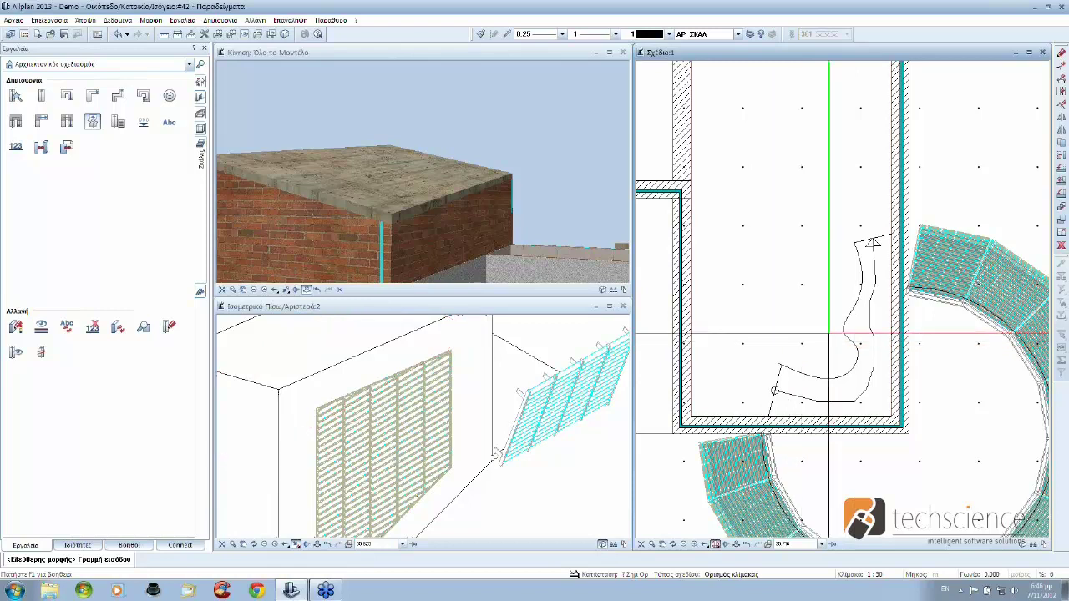
pyautogui.press('Escape')
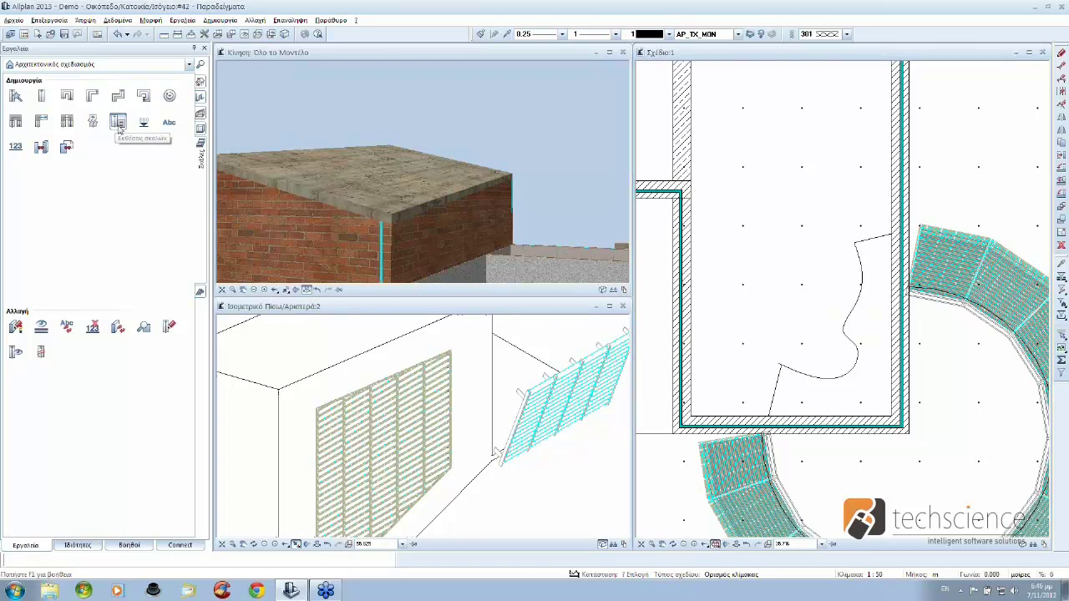
# Step: Start and cancel two more free-form stair attempts in the room
pyautogui.click(118, 127)
pyautogui.click(777, 471)
pyautogui.press('Escape')
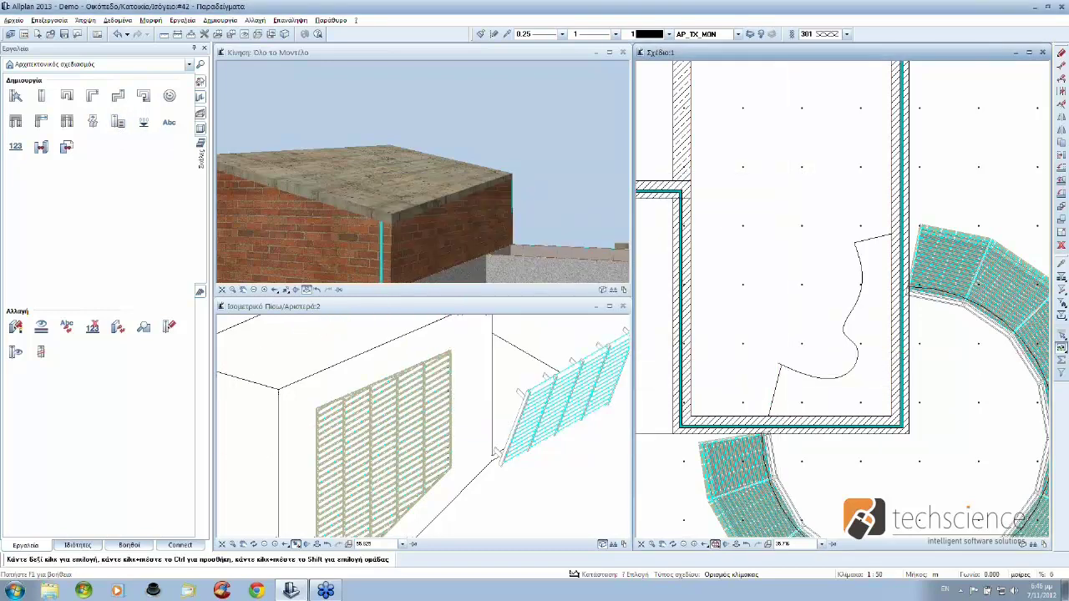
pyautogui.click(92, 121)
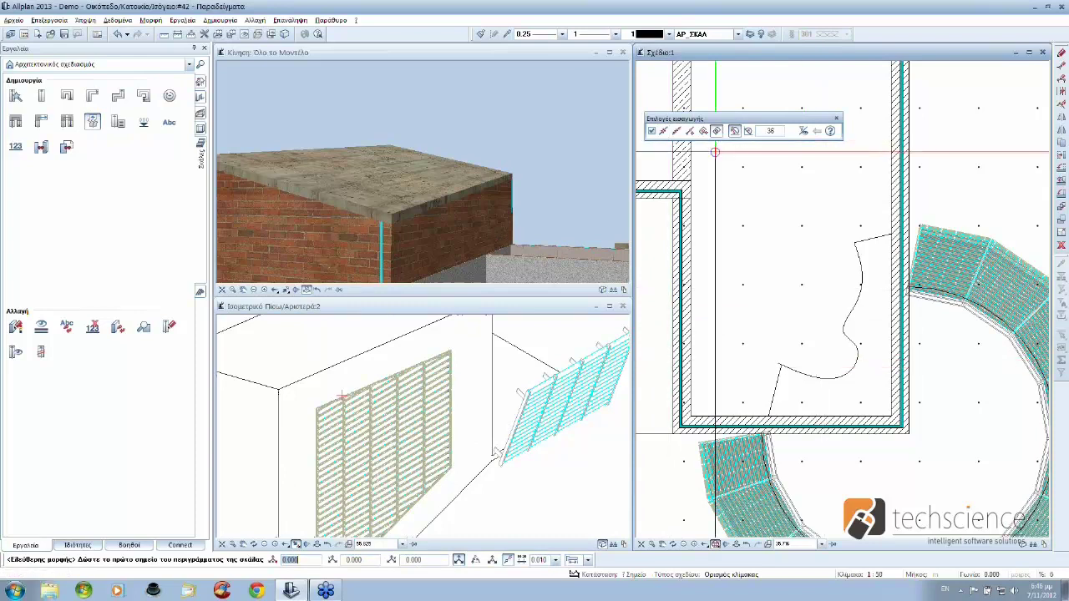
pyautogui.scroll(2, 868, 380)
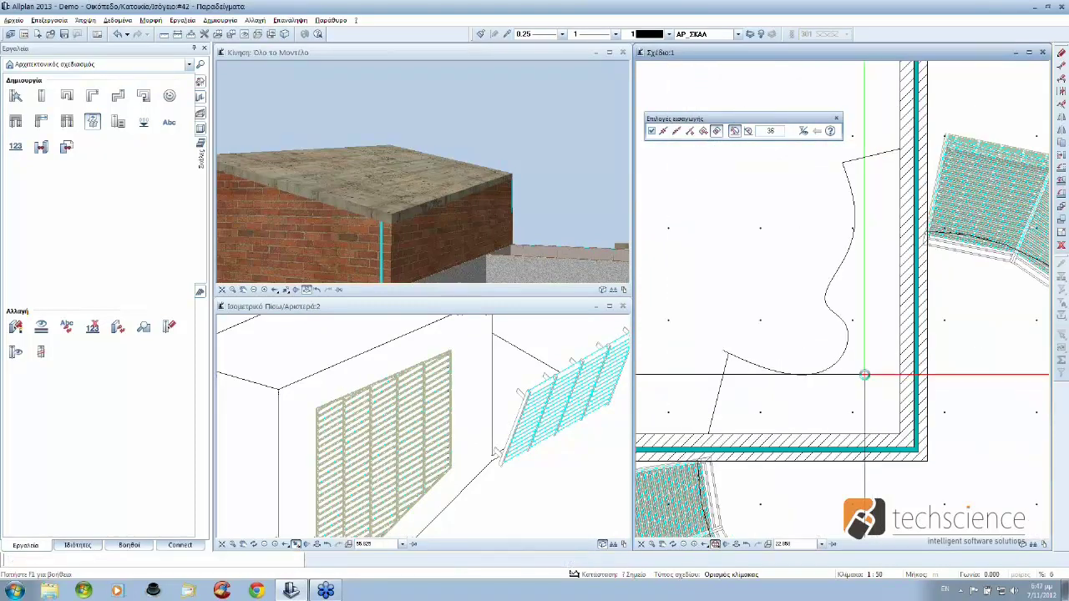
pyautogui.click(864, 375)
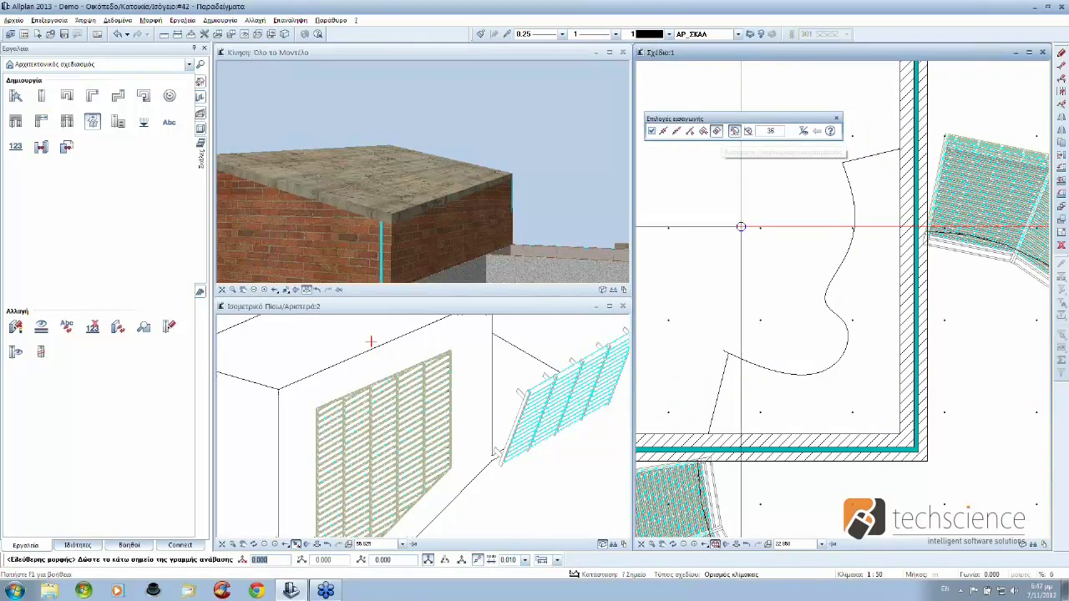
pyautogui.press('Escape')
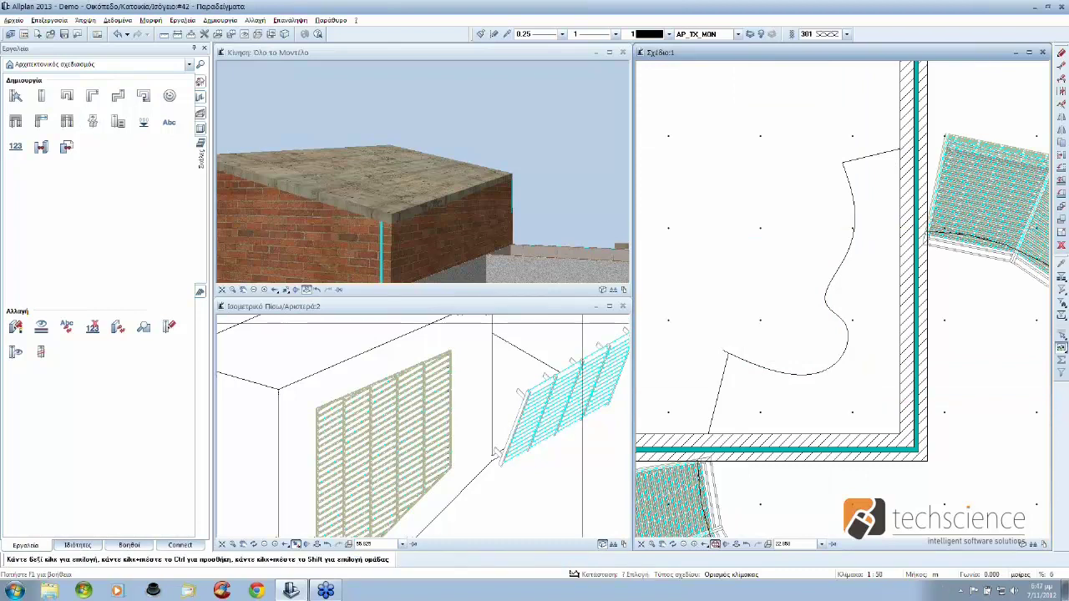
# Step: Retry the free-form stair with automatic contour recognition near the bottom wall, then cancel it
pyautogui.click(92, 121)
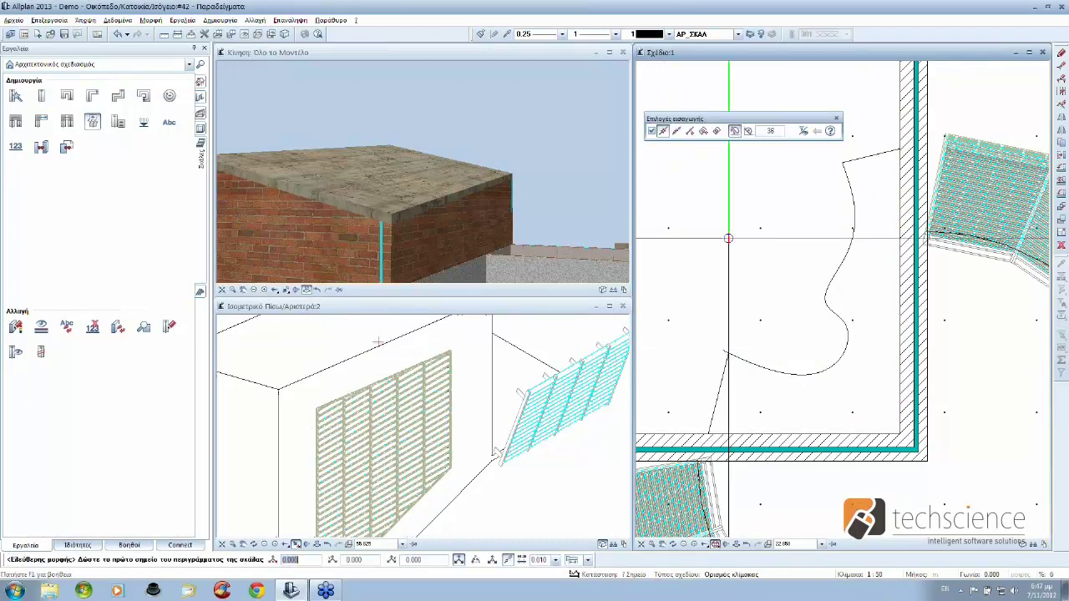
pyautogui.click(835, 395)
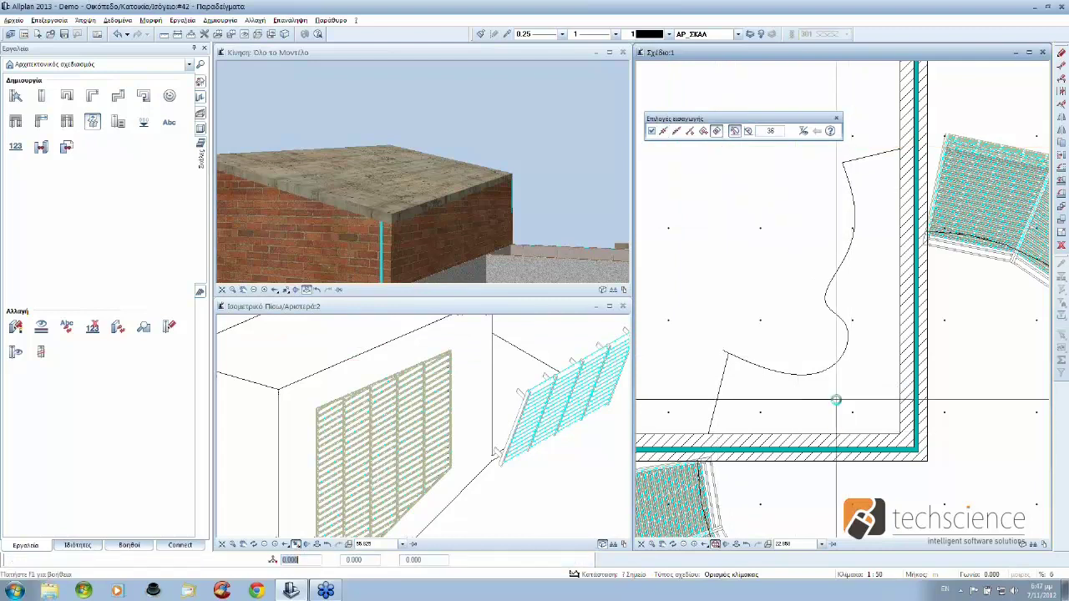
pyautogui.click(716, 131)
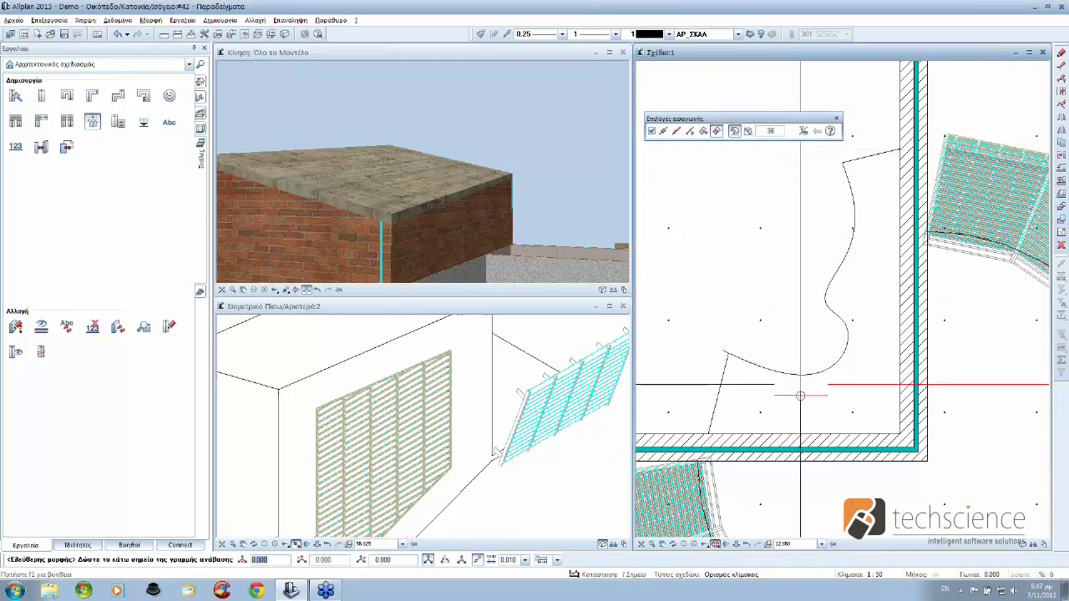
pyautogui.click(802, 411)
pyautogui.press('Escape')
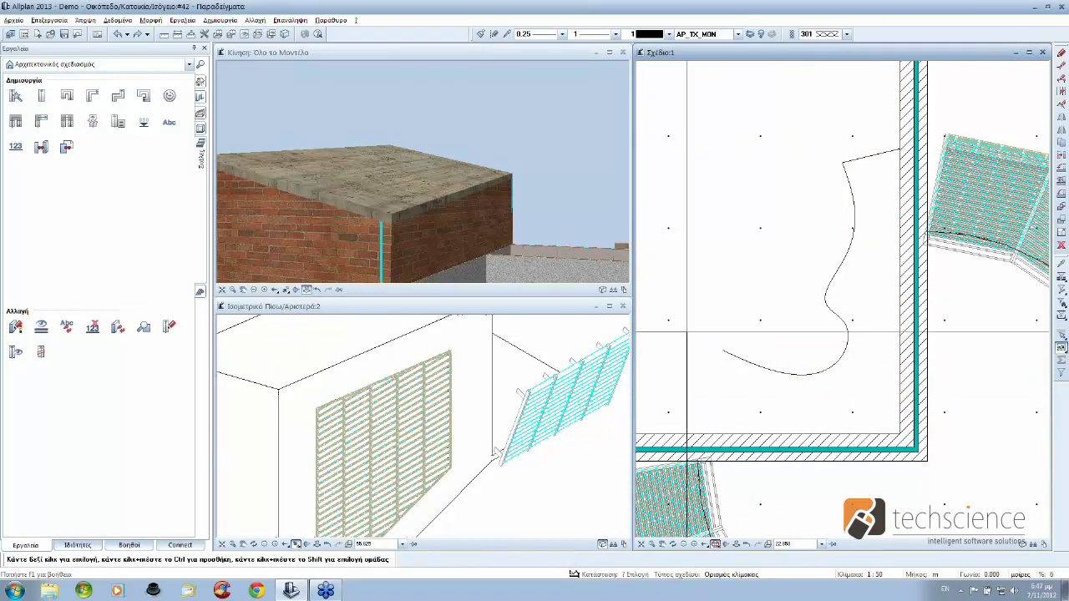
# Step: Draw a helper line from the curve's lower end down to the bottom wall
pyautogui.click(189, 65)
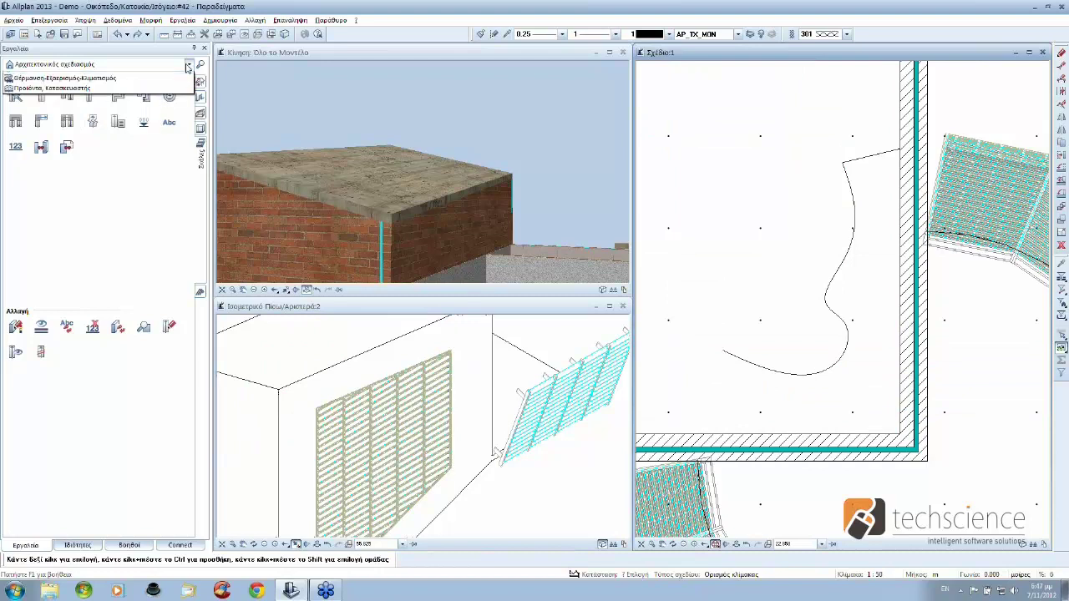
pyautogui.click(87, 76)
pyautogui.click(15, 96)
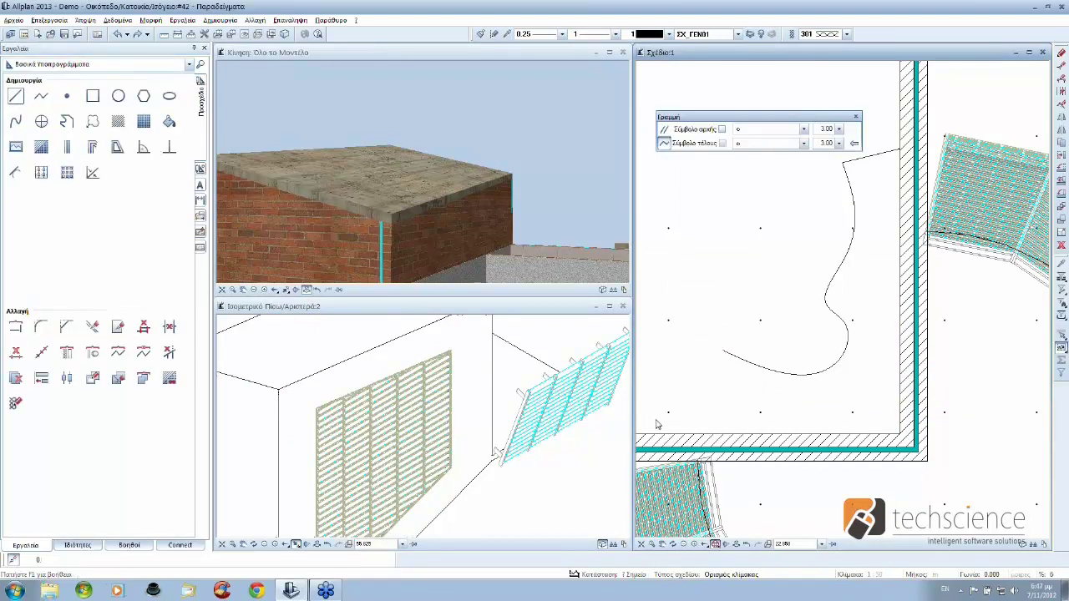
pyautogui.click(723, 351)
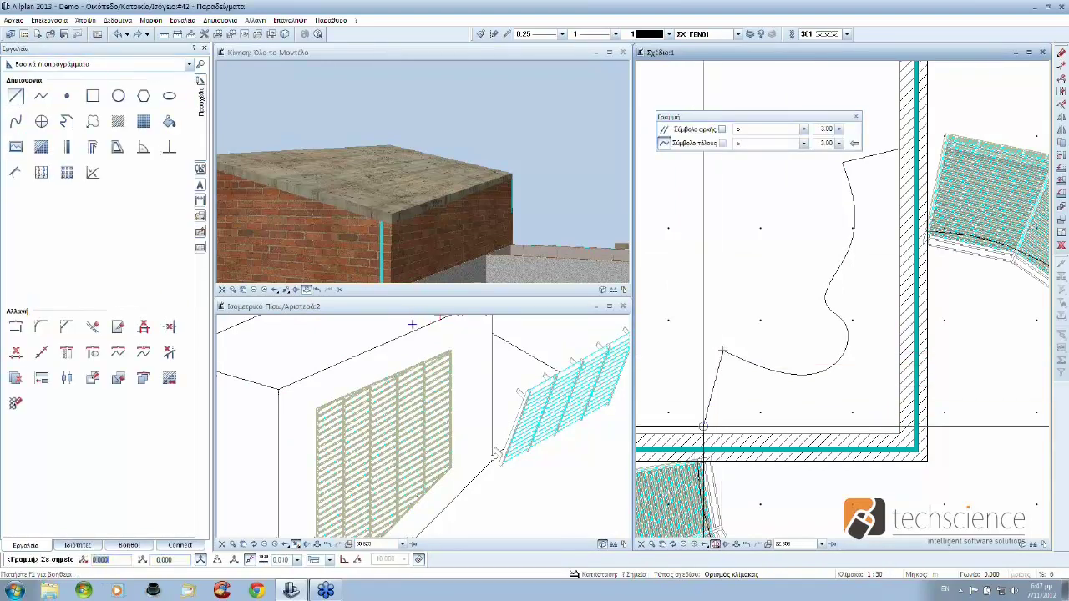
pyautogui.click(704, 433)
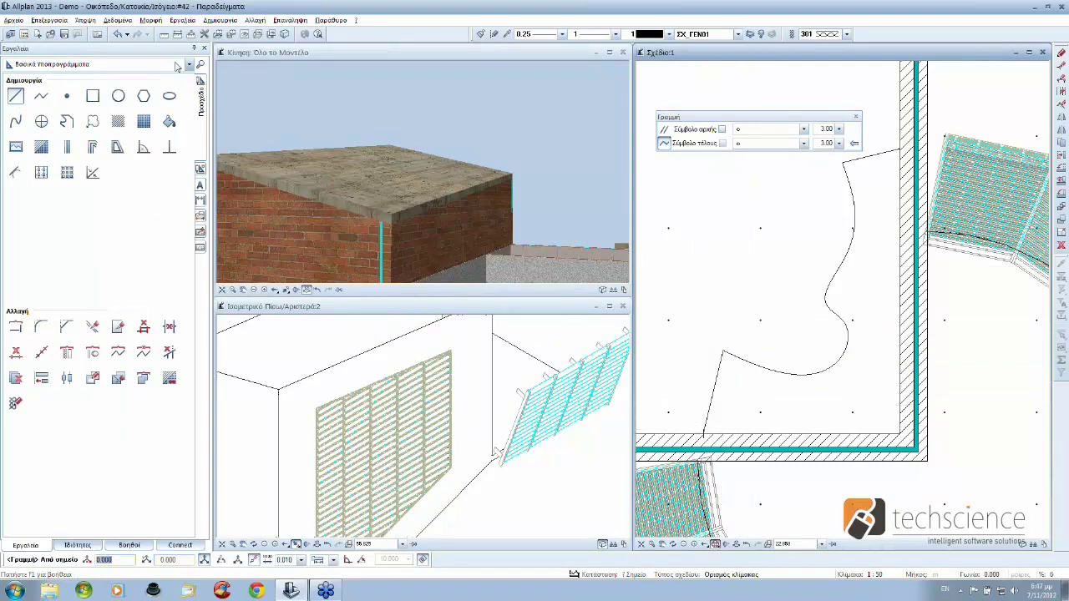
# Step: Start the free-form stair and capture the curved outline with automatic contour recognition
pyautogui.click(188, 65)
pyautogui.click(189, 65)
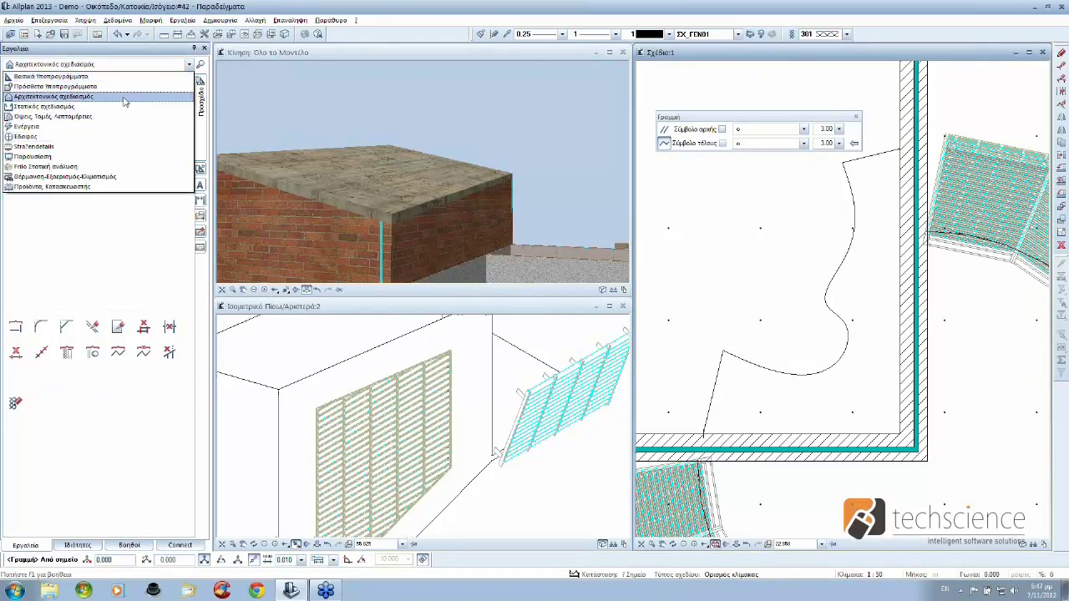
pyautogui.click(52, 96)
pyautogui.click(92, 123)
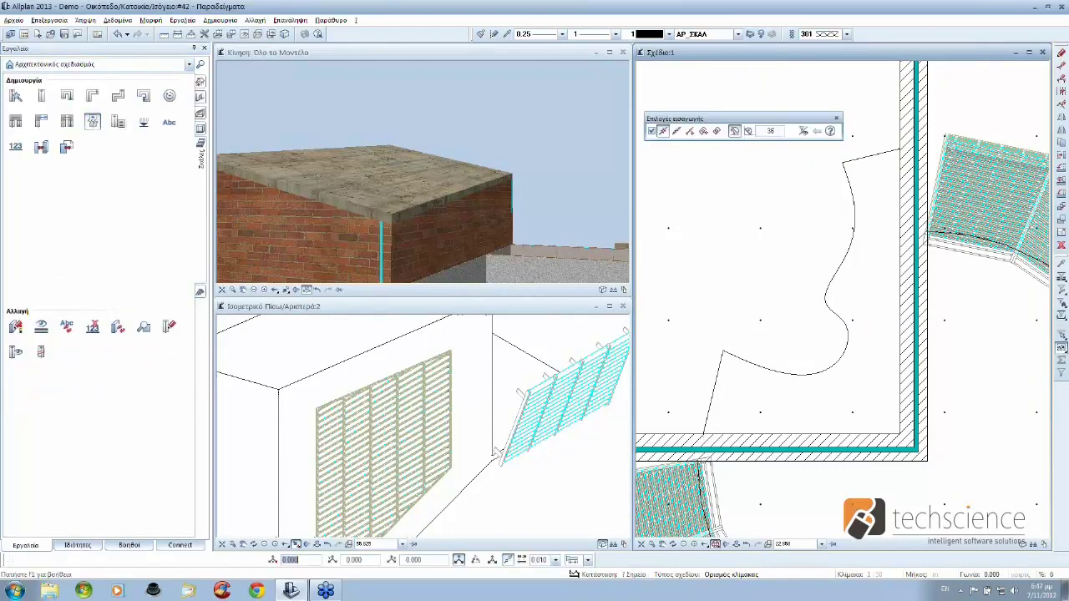
pyautogui.click(716, 131)
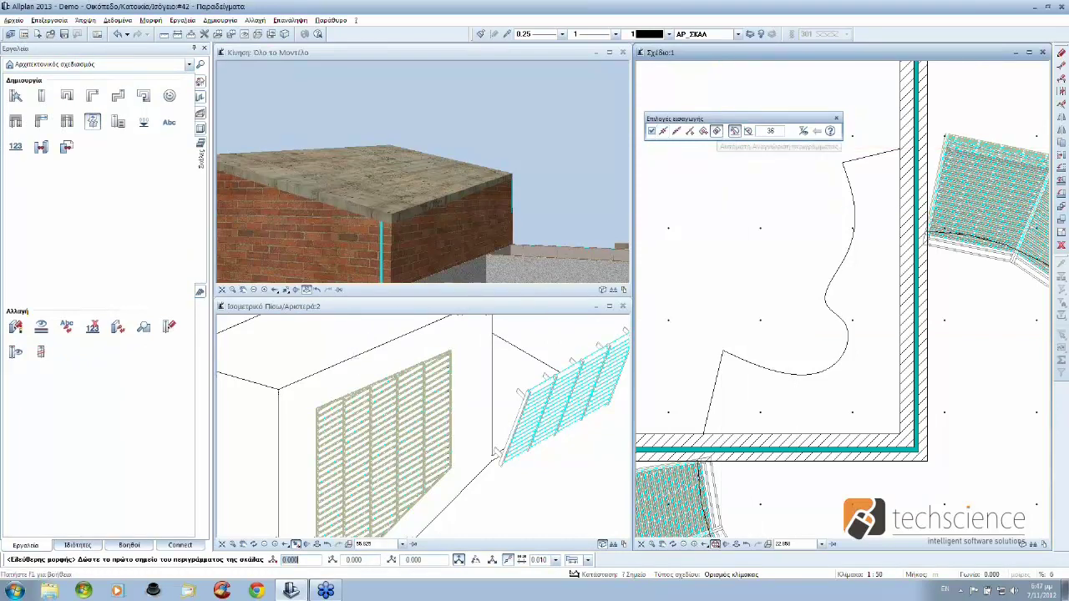
pyautogui.click(865, 391)
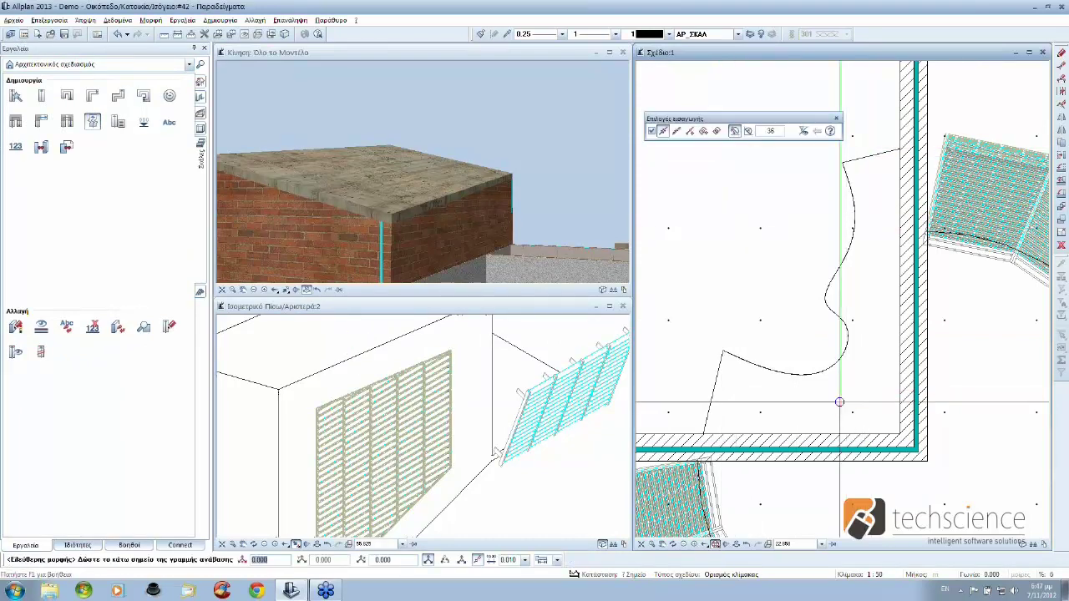
pyautogui.click(712, 389)
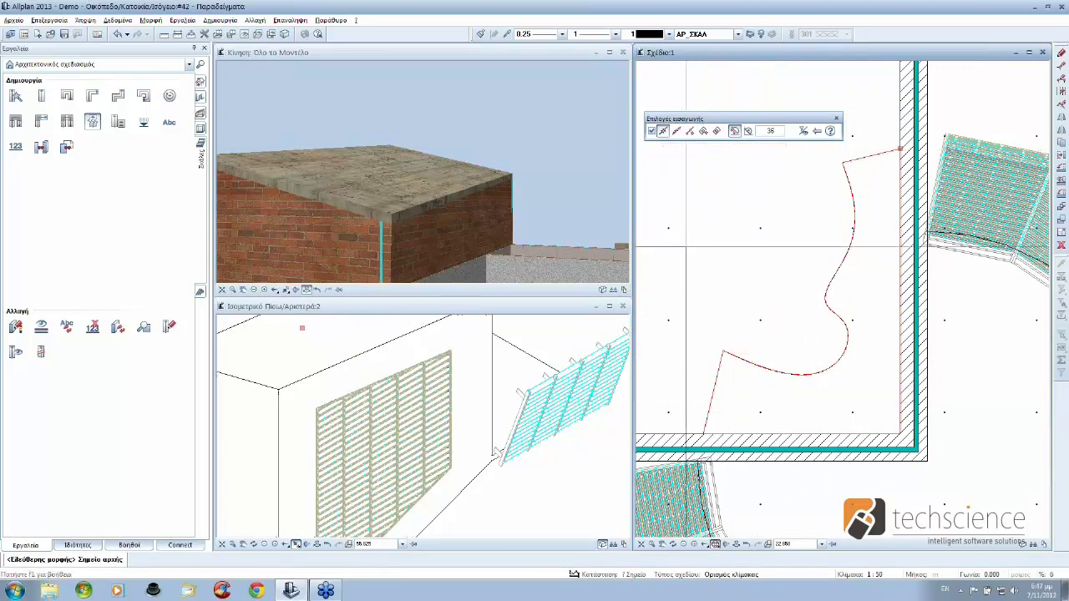
# Step: Draw the stair's ascent line from the bottom, turning up along the wall to the top
pyautogui.click(714, 391)
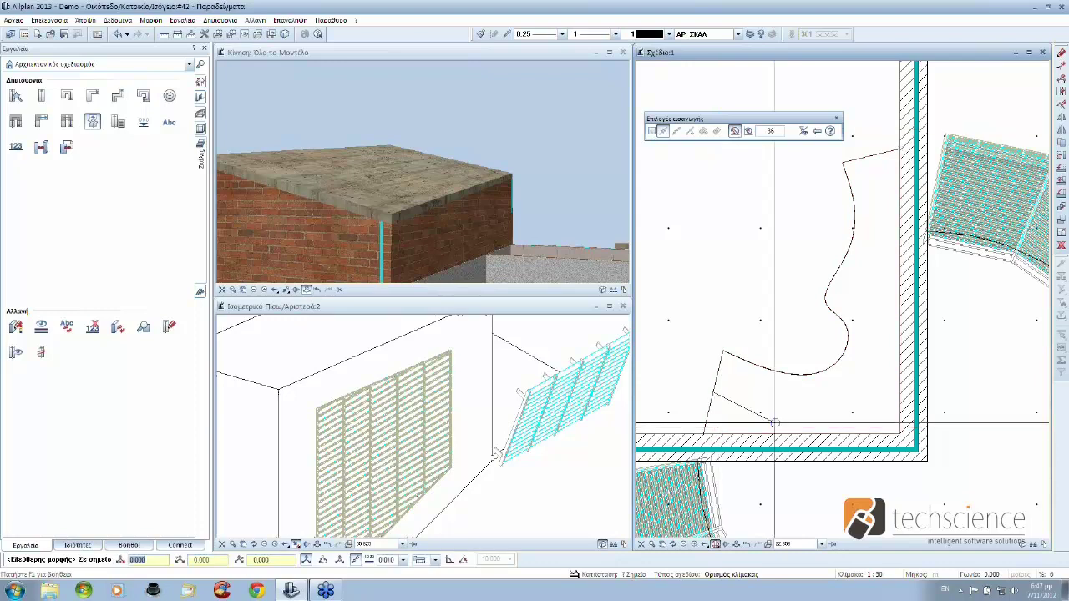
pyautogui.click(783, 403)
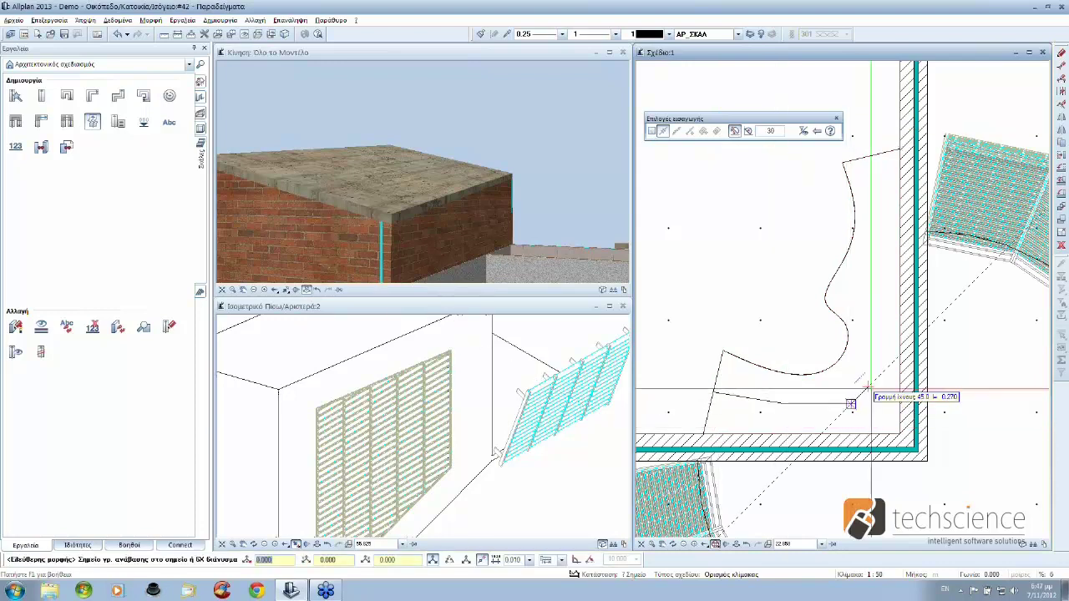
pyautogui.click(853, 403)
pyautogui.click(868, 385)
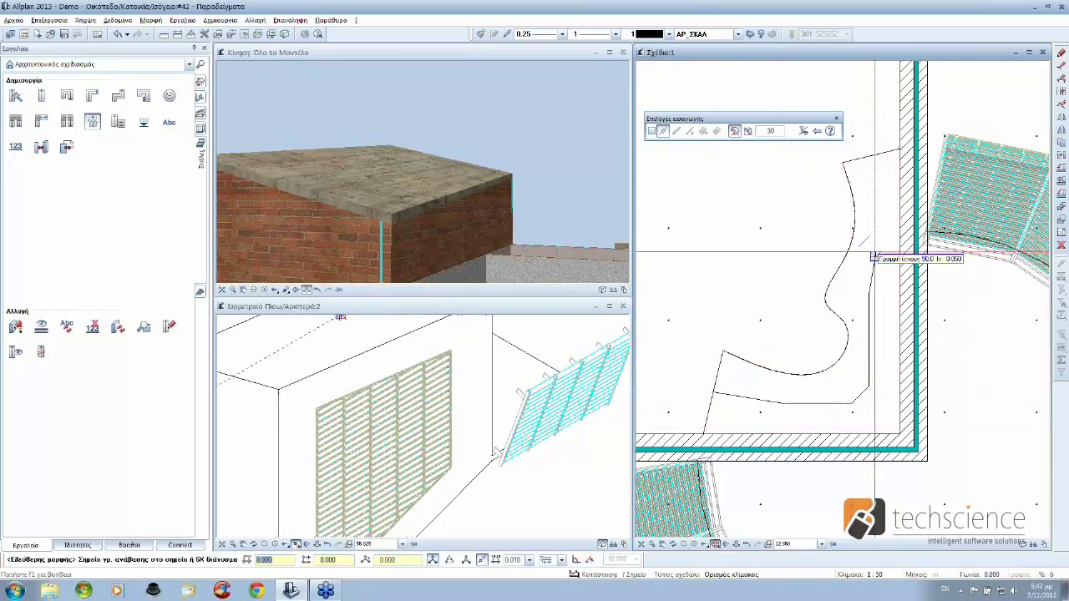
pyautogui.click(874, 156)
pyautogui.press('Escape')
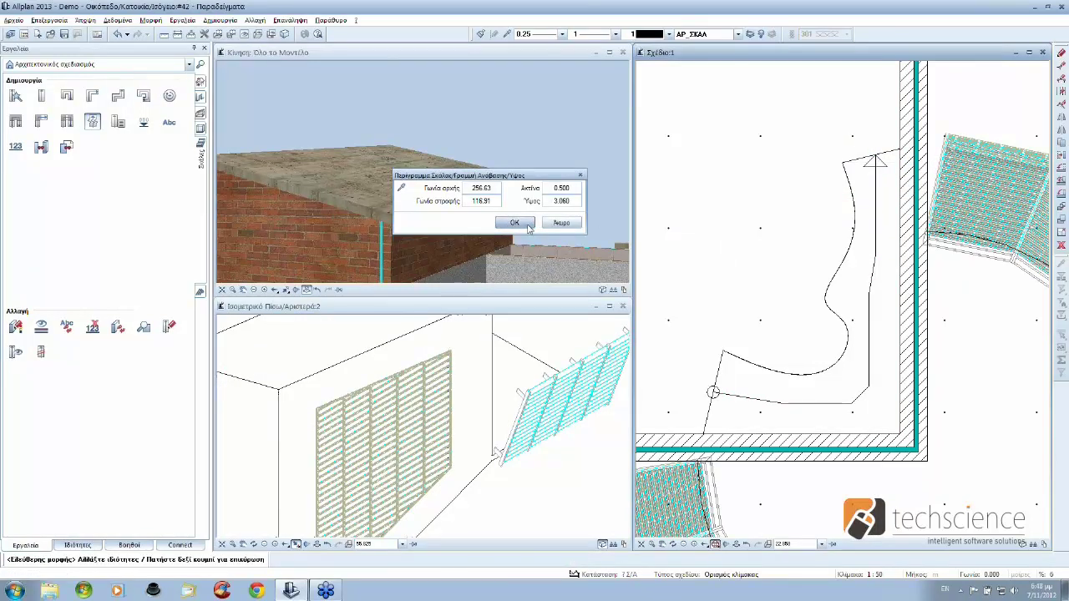
# Step: Confirm the 3.060 stair height settings and fix the angle of the first step
pyautogui.click(514, 223)
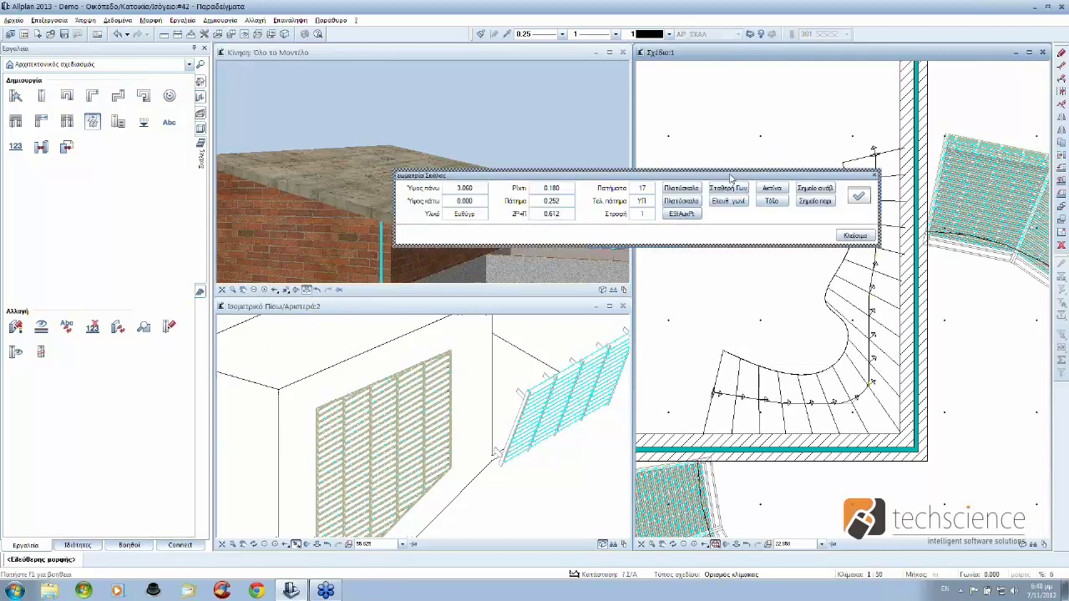
pyautogui.moveTo(730, 175); pyautogui.dragTo(576, 139)
pyautogui.click(575, 147)
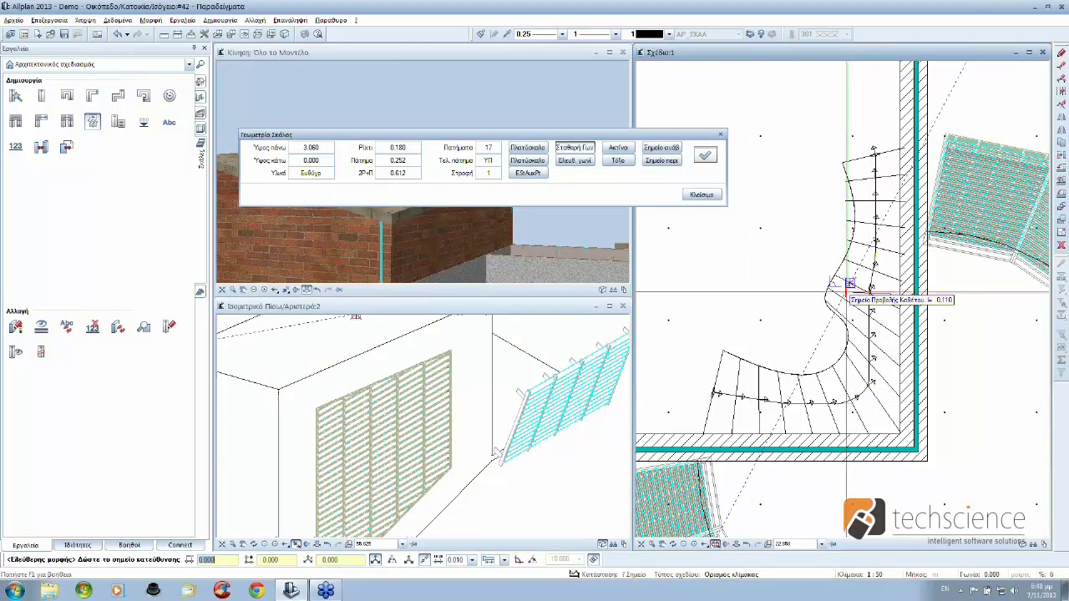
pyautogui.click(850, 288)
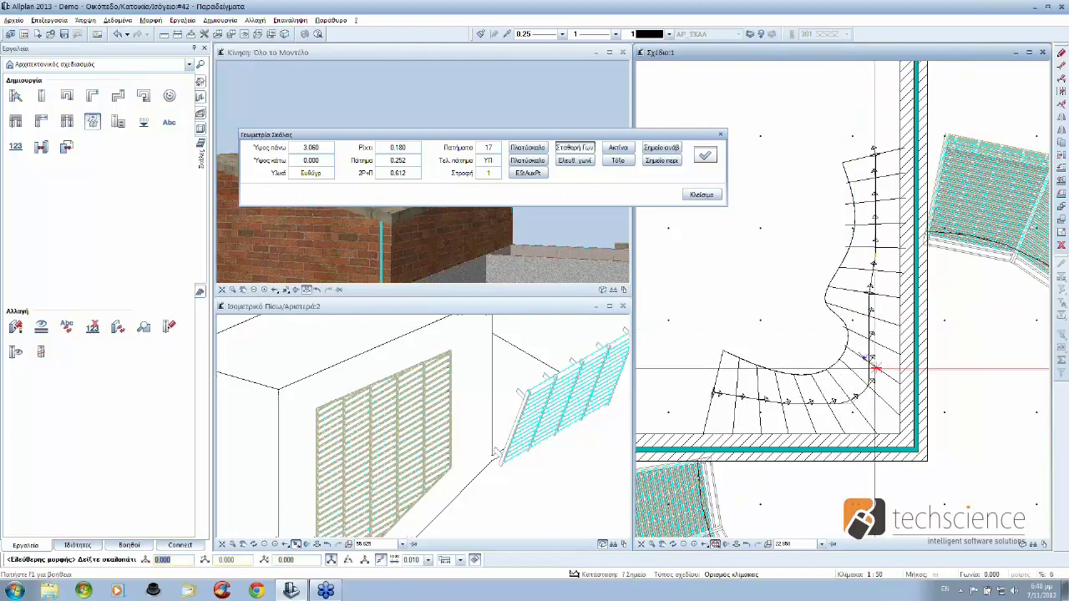
pyautogui.click(861, 336)
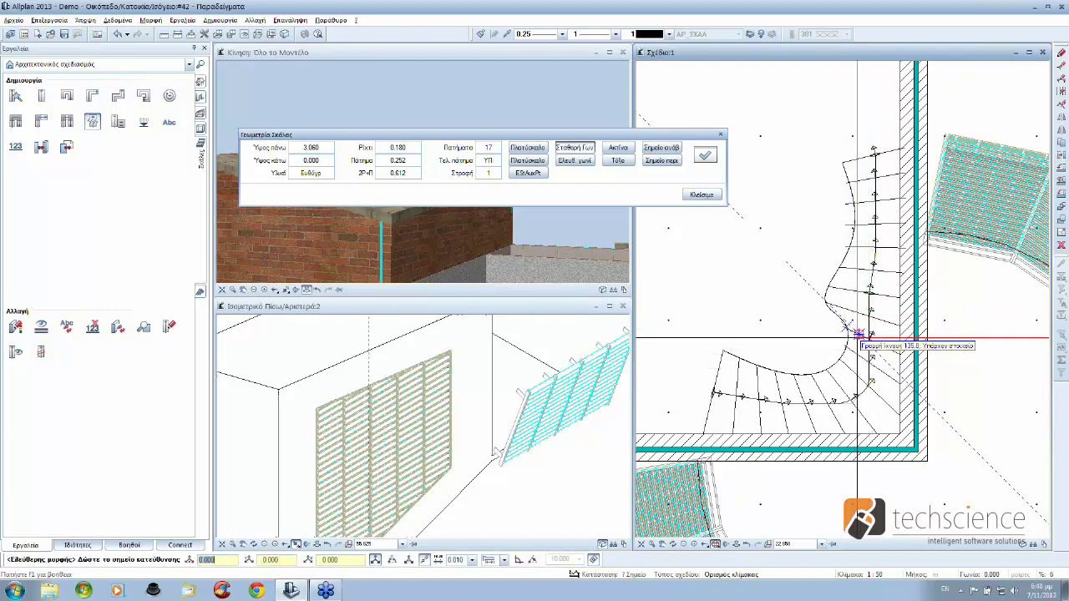
pyautogui.click(846, 328)
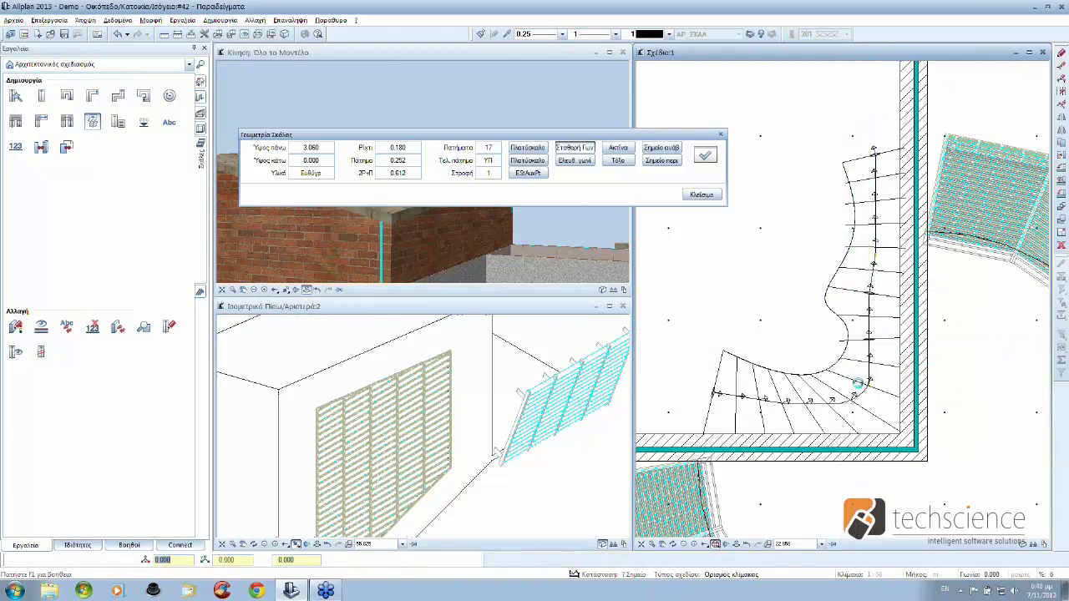
# Step: Reorient two more steps with Fixed Angle and apply the step geometry changes
pyautogui.click(871, 338)
pyautogui.click(872, 338)
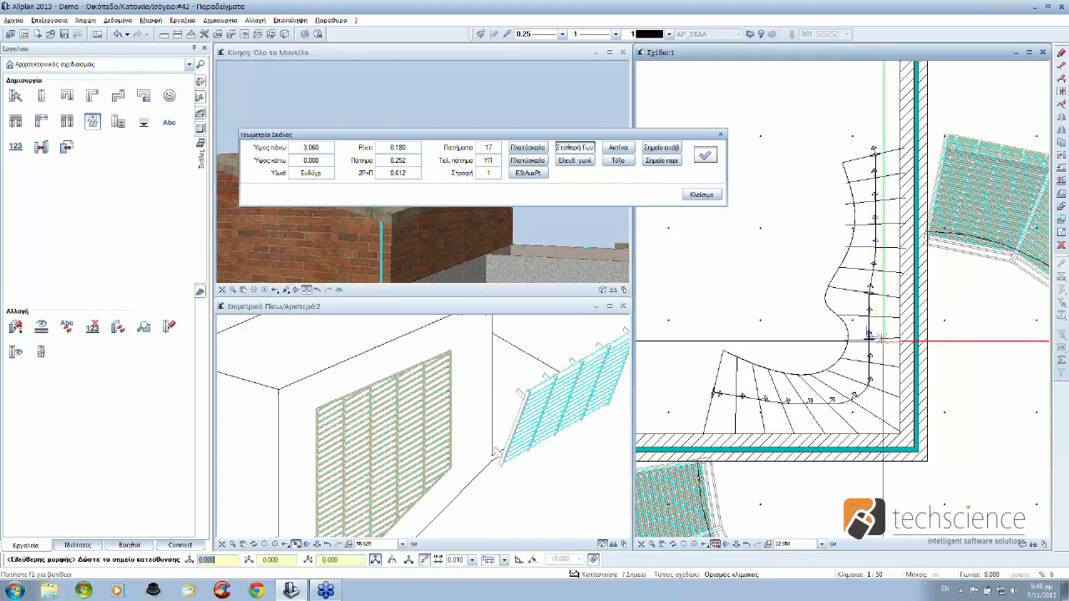
pyautogui.click(881, 339)
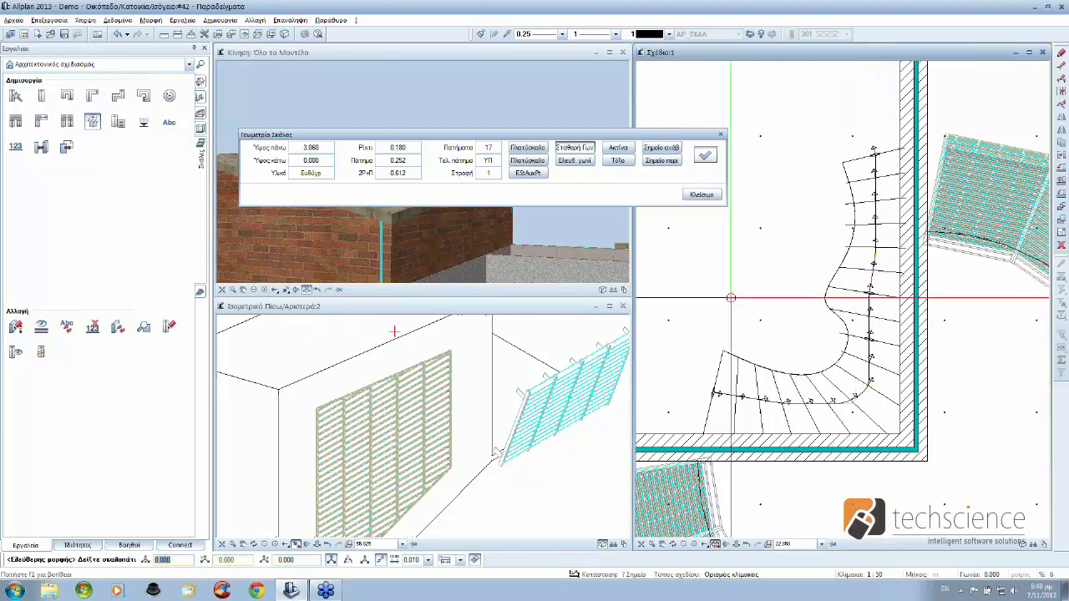
pyautogui.click(803, 392)
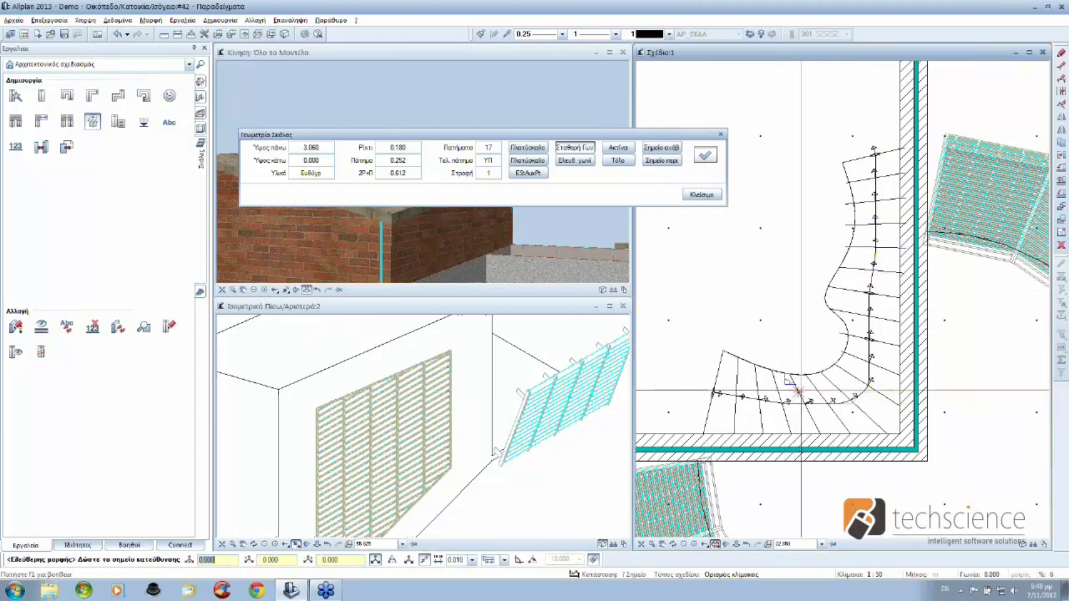
pyautogui.click(802, 390)
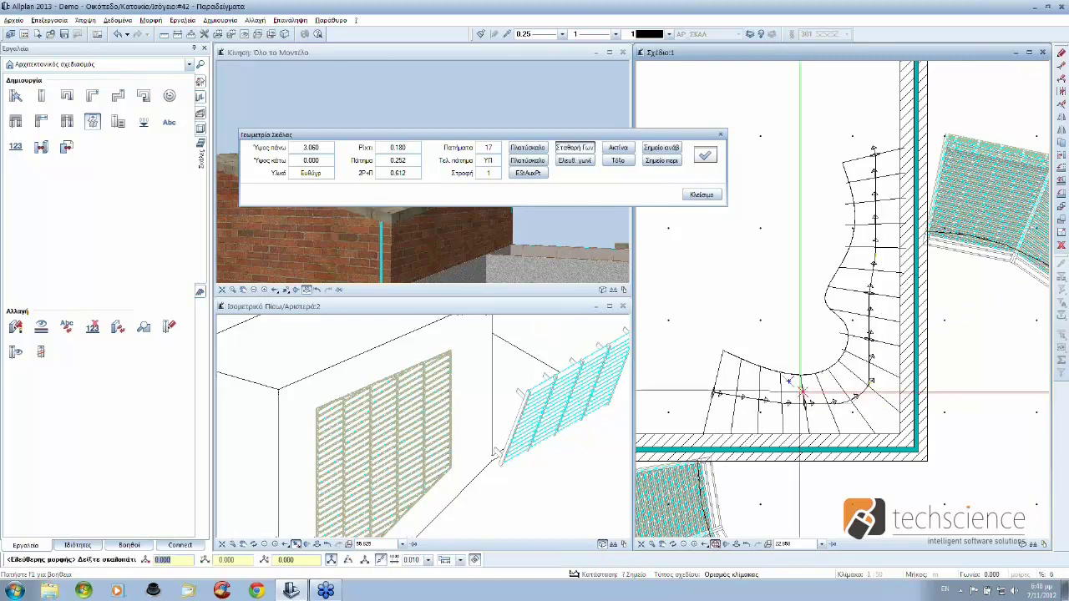
pyautogui.click(701, 159)
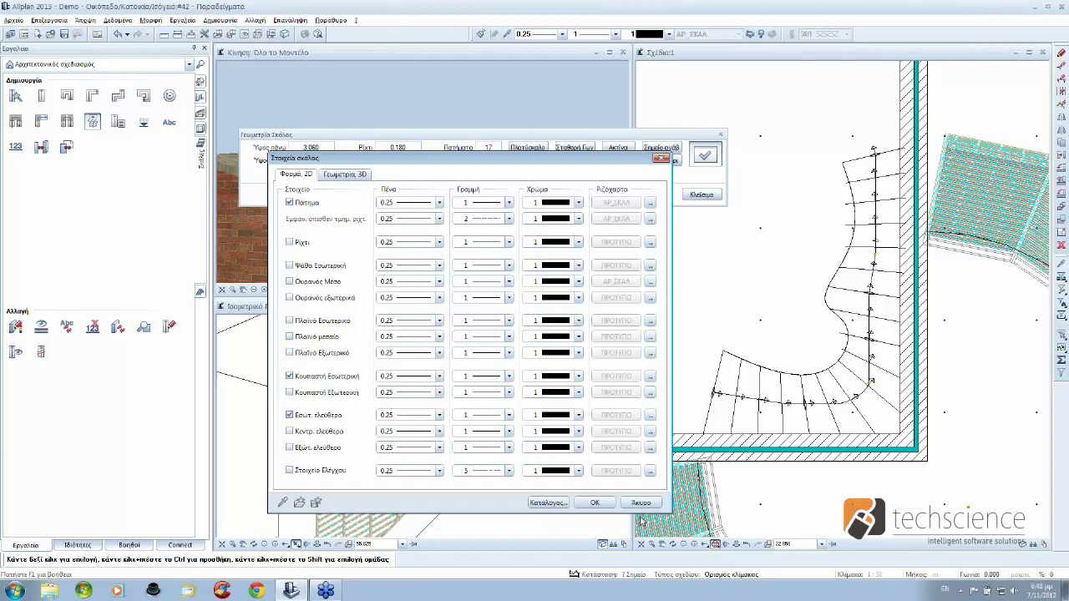
# Step: Accept the stair's 2D format settings, close the geometry window and save the stair
pyautogui.click(595, 502)
pyautogui.click(702, 194)
pyautogui.click(481, 324)
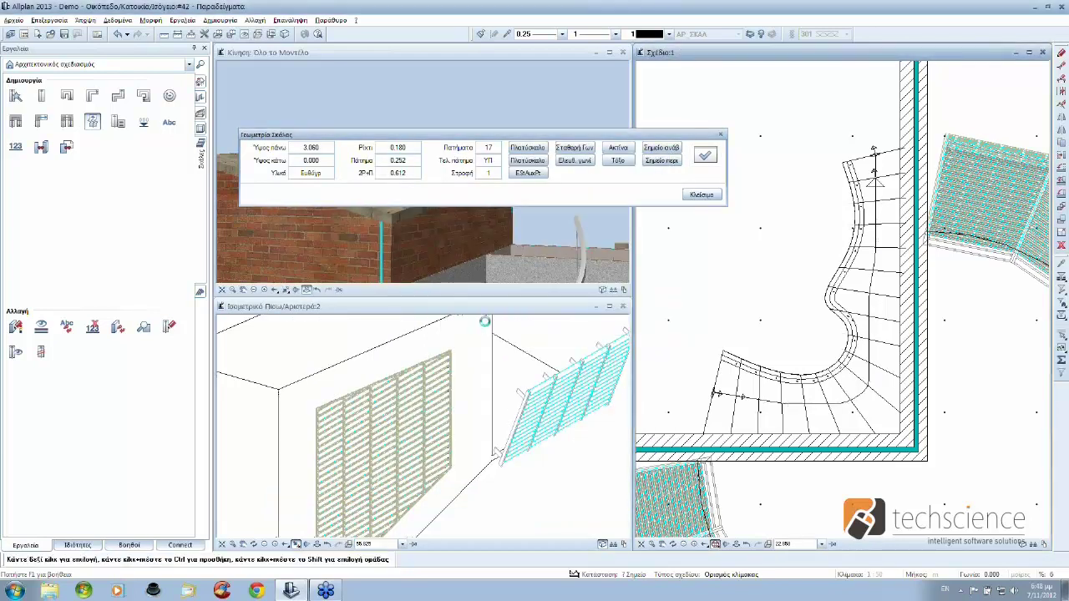
# Step: Orbit the 3D view around the finished curved stair, then window-select all example elements
pyautogui.press('Escape')
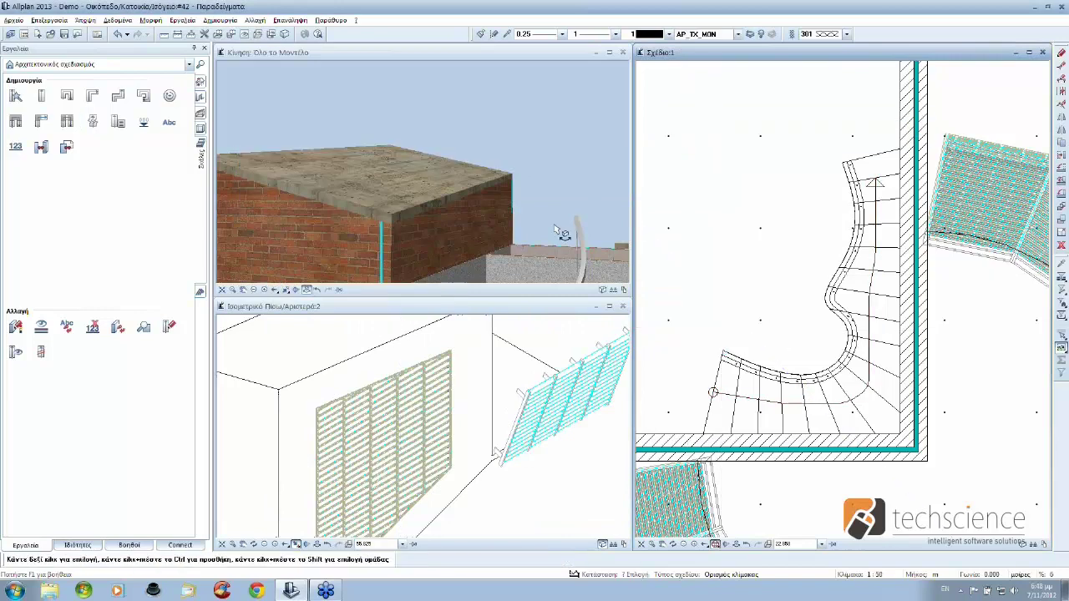
pyautogui.moveTo(565, 231)
pyautogui.mouseDown()
pyautogui.moveTo(459, 211)
pyautogui.moveTo(512, 222)
pyautogui.moveTo(528, 192)
pyautogui.moveTo(280, 151)
pyautogui.moveTo(337, 169)
pyautogui.moveTo(254, 186)
pyautogui.moveTo(517, 185)
pyautogui.moveTo(363, 230)
pyautogui.moveTo(342, 178)
pyautogui.moveTo(376, 209)
pyautogui.moveTo(394, 208)
pyautogui.mouseUp()
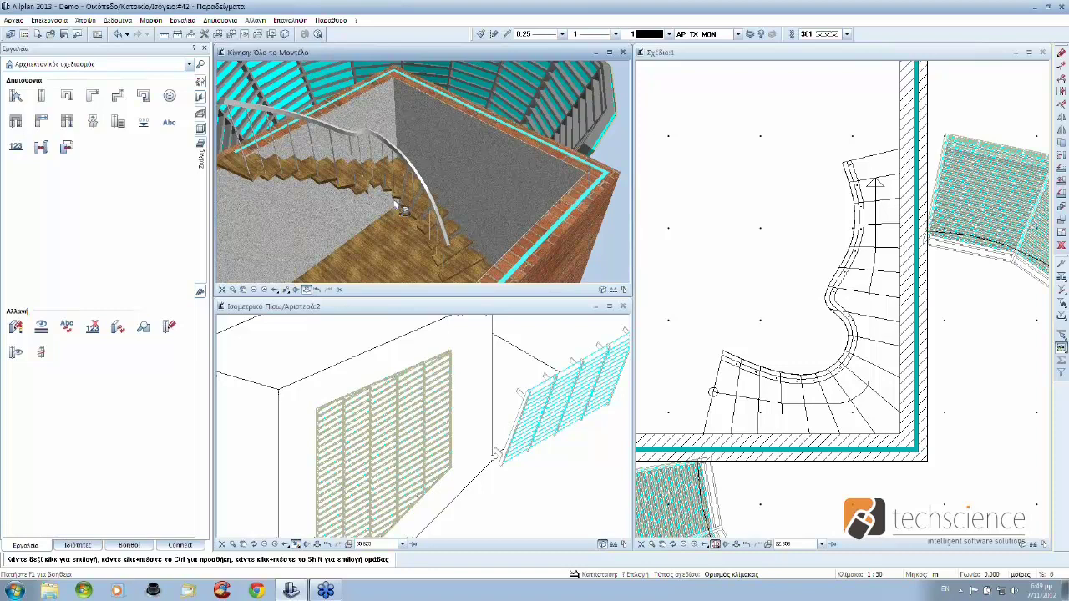
pyautogui.moveTo(460, 115); pyautogui.dragTo(487, 195)
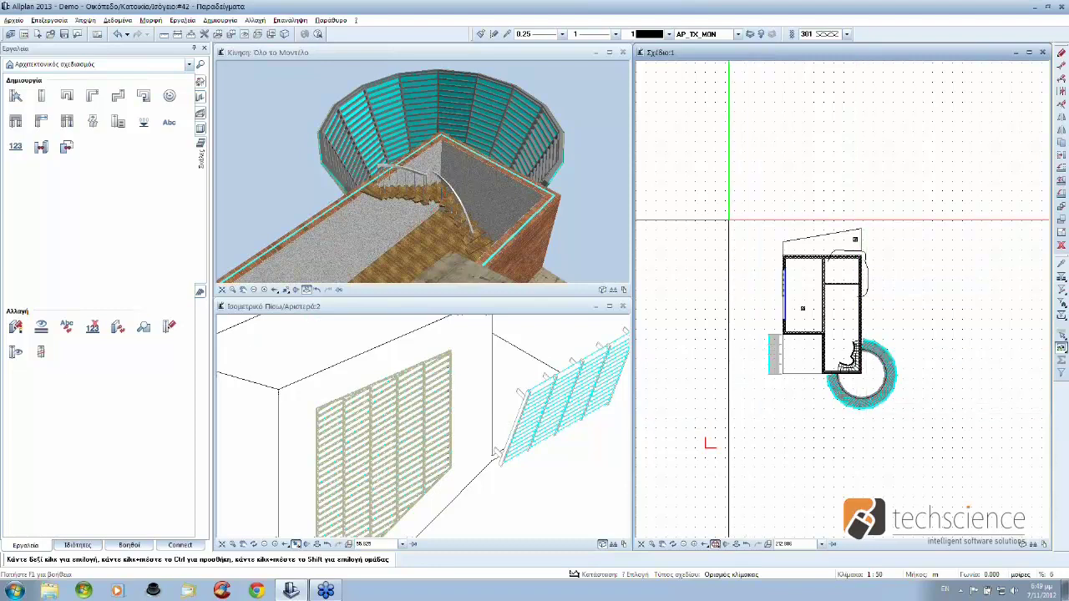
pyautogui.moveTo(732, 209)
pyautogui.mouseDown()
pyautogui.moveTo(813, 284)
pyautogui.moveTo(977, 511)
pyautogui.mouseUp()
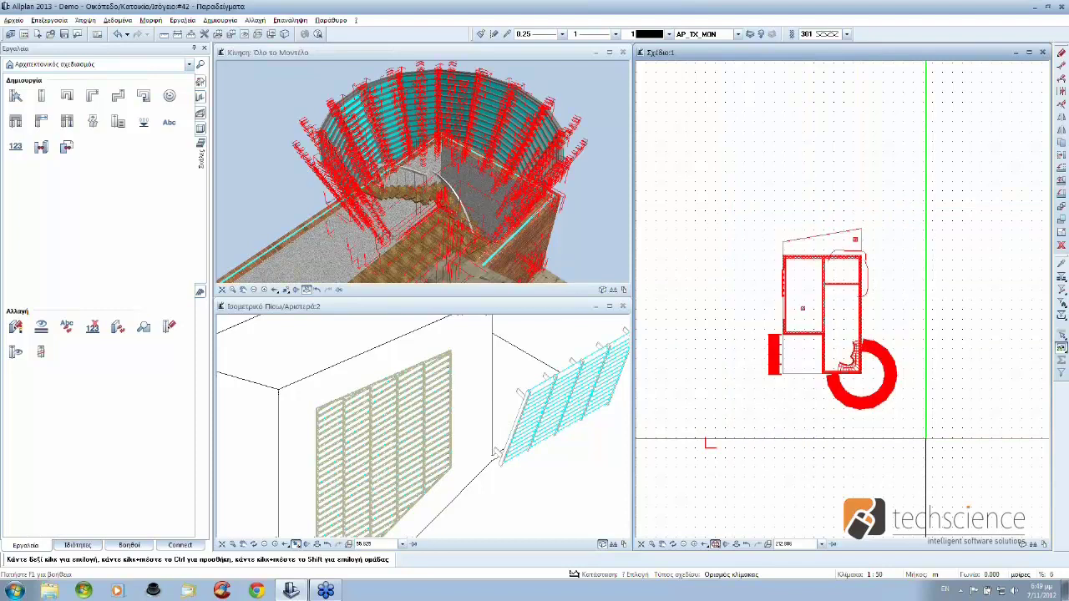
# Step: Delete the example elements and make drawing 40 Κάτοψη Ισογείου 1 current, deactivating drawing 30
pyautogui.press('Delete')
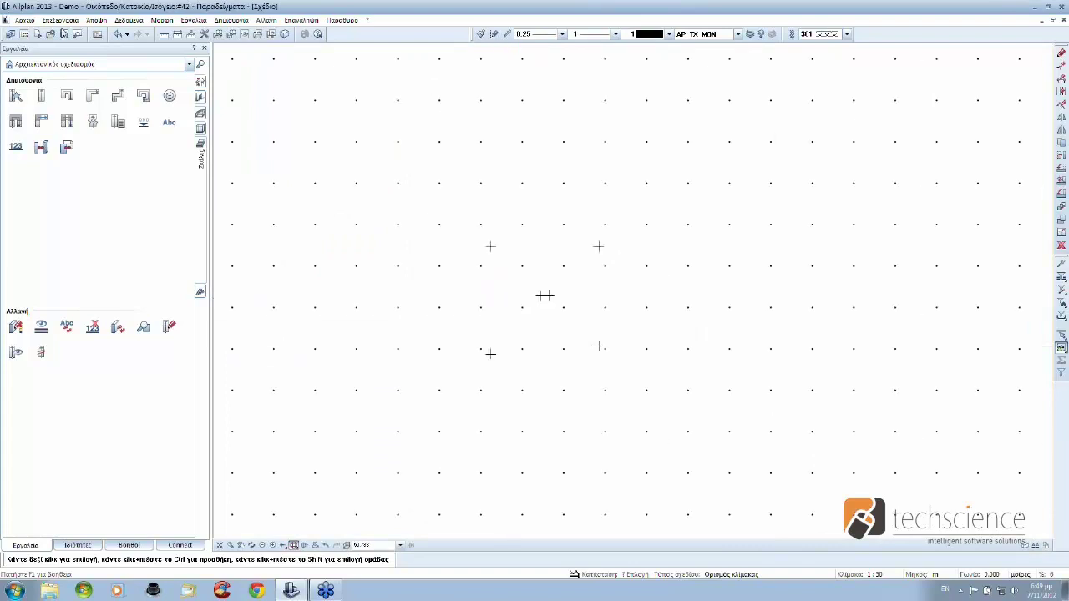
pyautogui.click(25, 35)
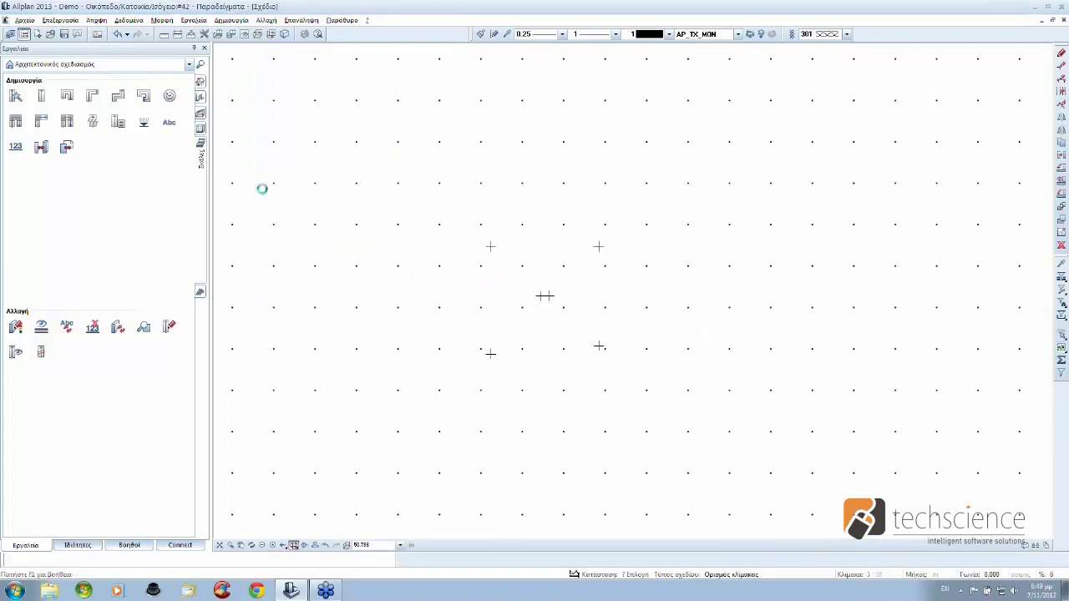
pyautogui.click(244, 316)
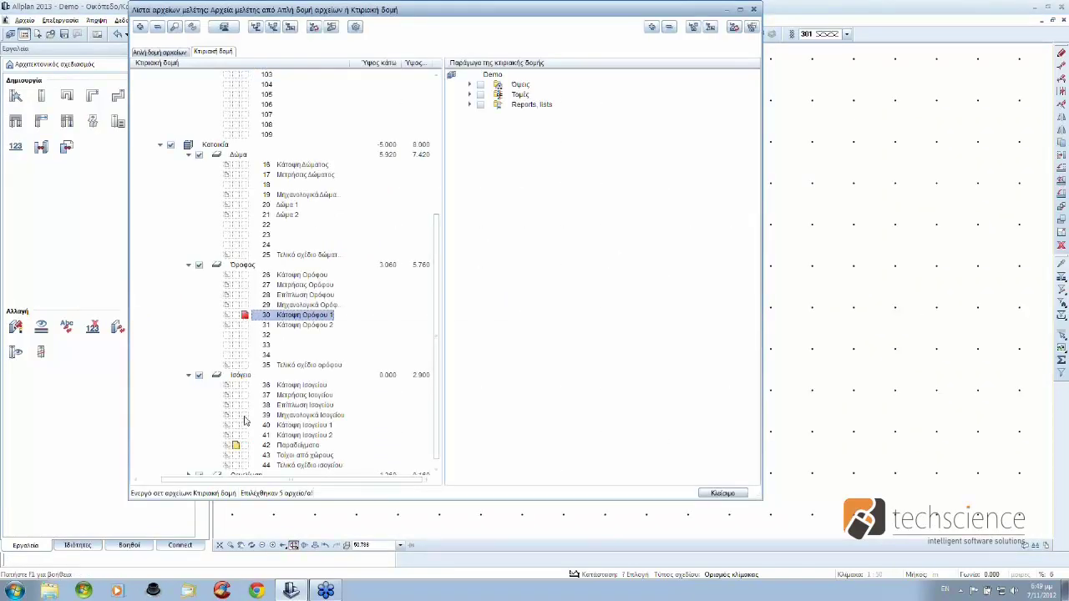
pyautogui.click(240, 317)
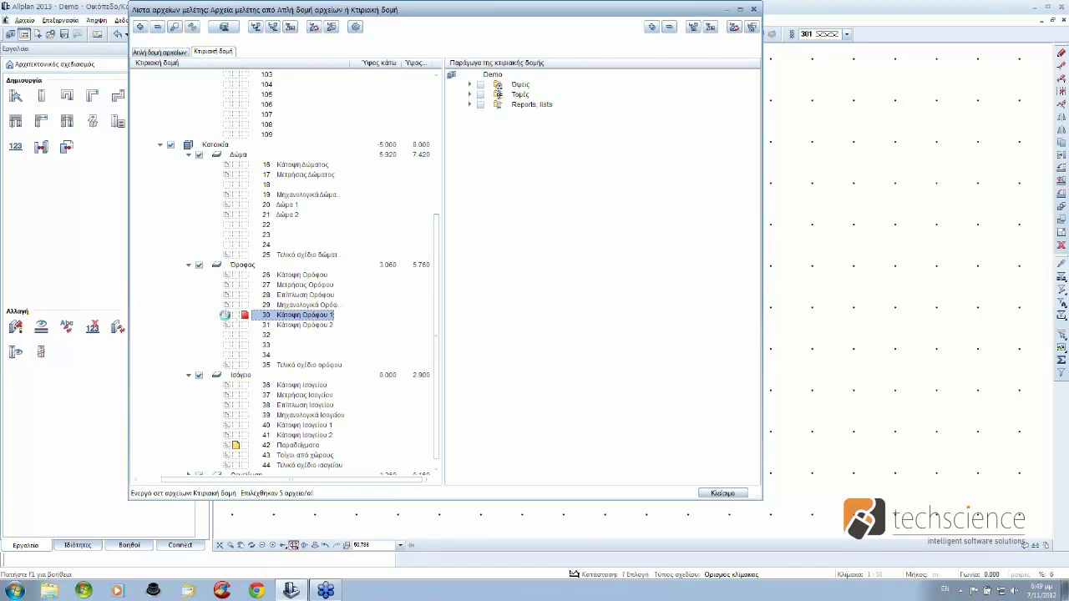
pyautogui.click(244, 425)
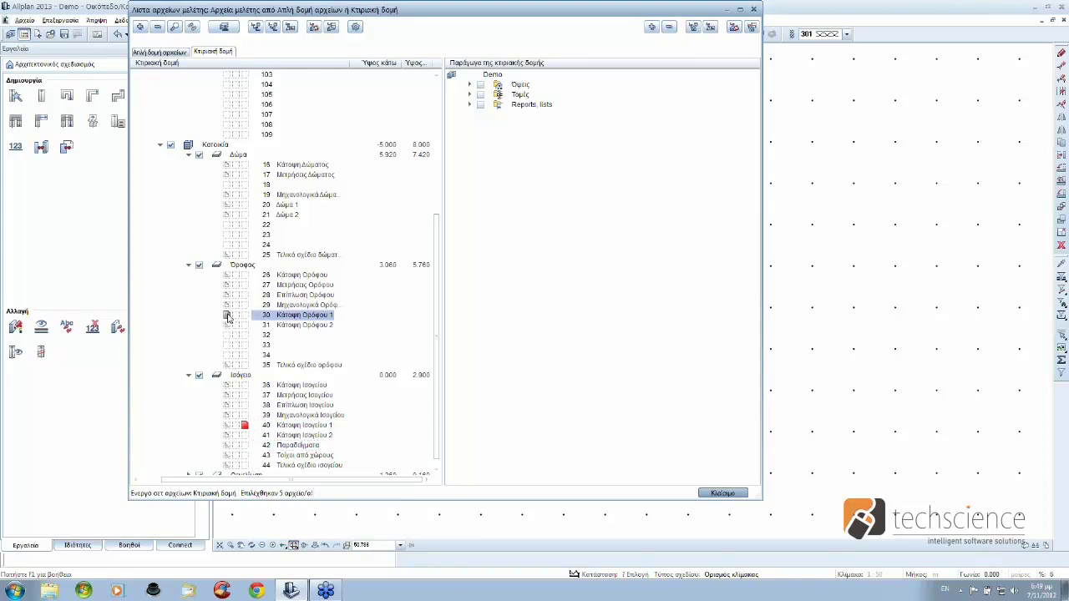
pyautogui.click(719, 493)
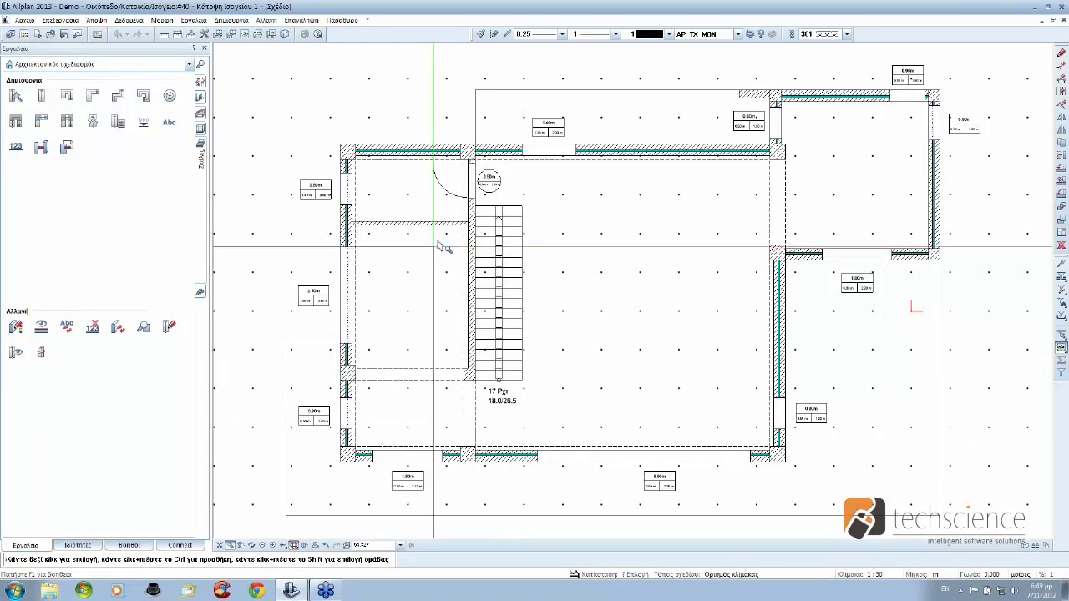
# Step: Change the viewport layout and show the lower view as a front-right isometric
pyautogui.click(342, 21)
pyautogui.click(359, 73)
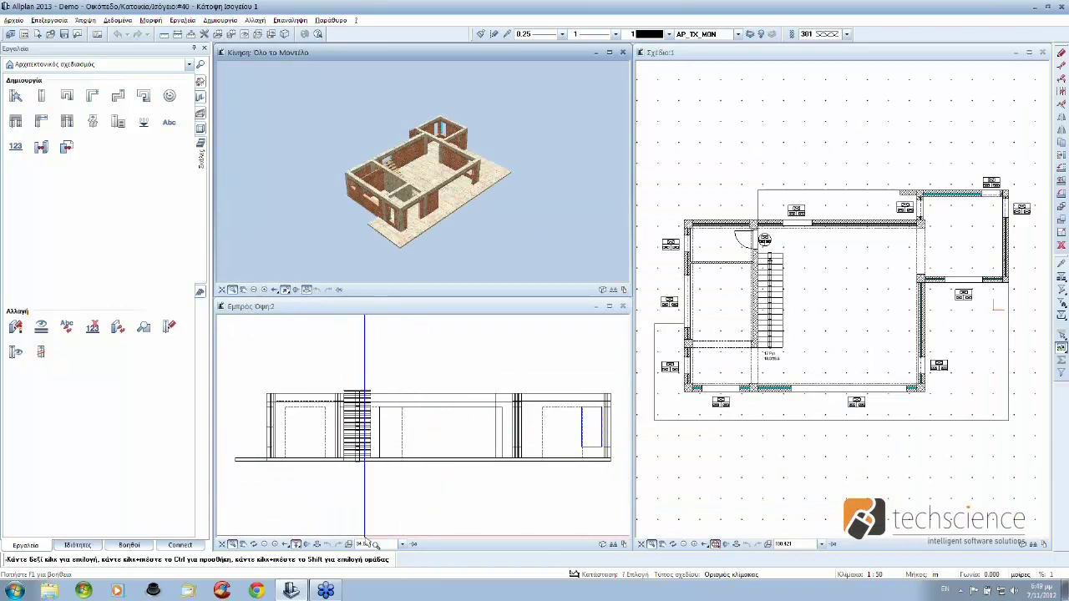
pyautogui.click(296, 544)
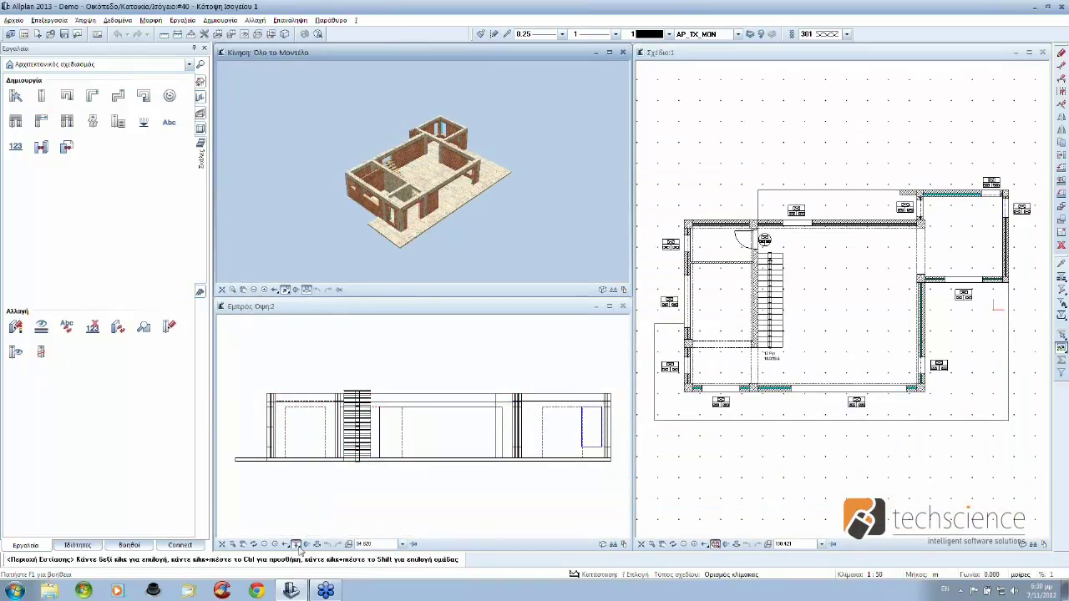
pyautogui.click(309, 522)
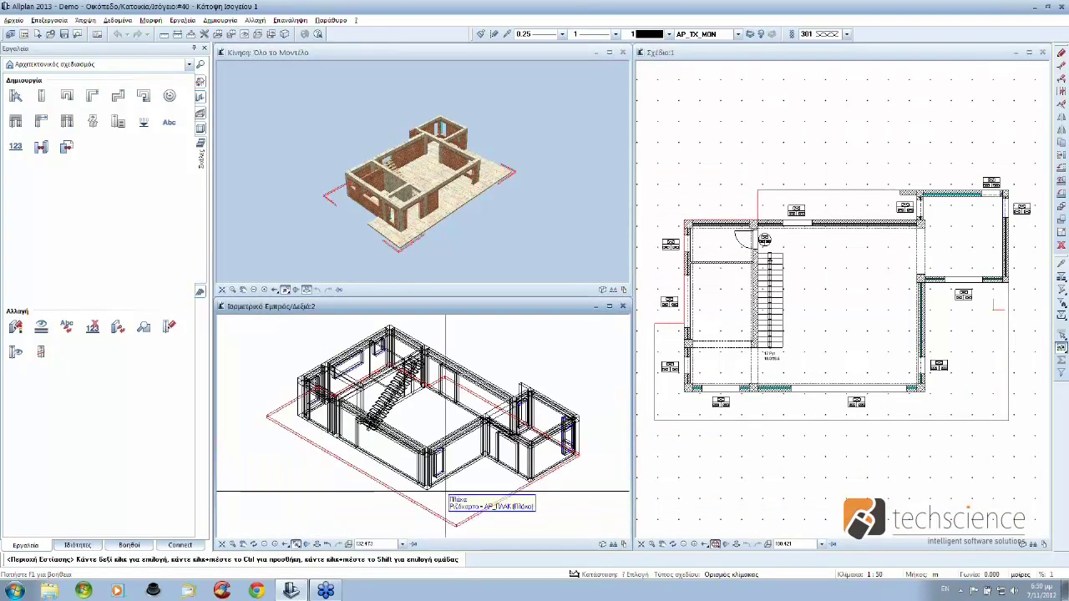
# Step: Zoom the plan onto the upper-right rooms, orbit the 3D model, and show the walls and openings palette
pyautogui.moveTo(826, 263); pyautogui.dragTo(788, 309, button='middle')
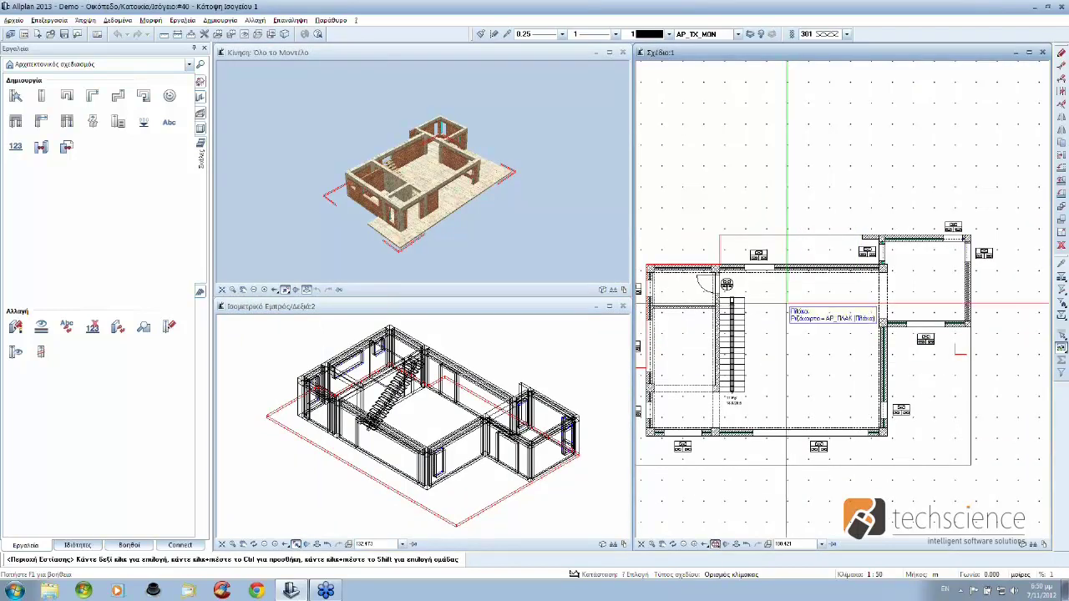
pyautogui.scroll(3, 915, 297)
pyautogui.moveTo(915, 298); pyautogui.dragTo(810, 337, button='middle')
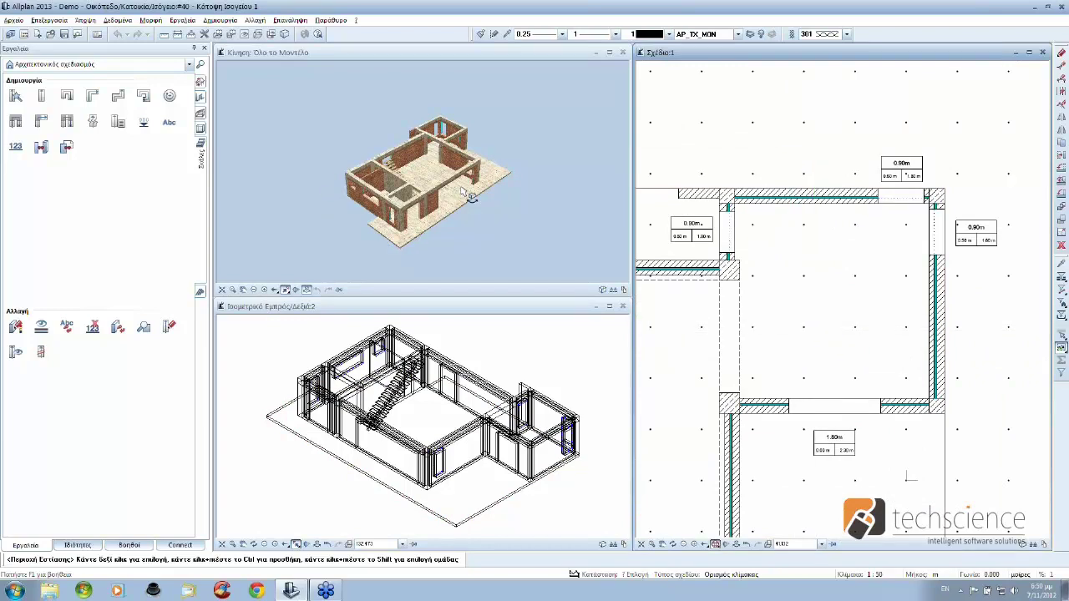
pyautogui.moveTo(470, 197); pyautogui.dragTo(444, 200)
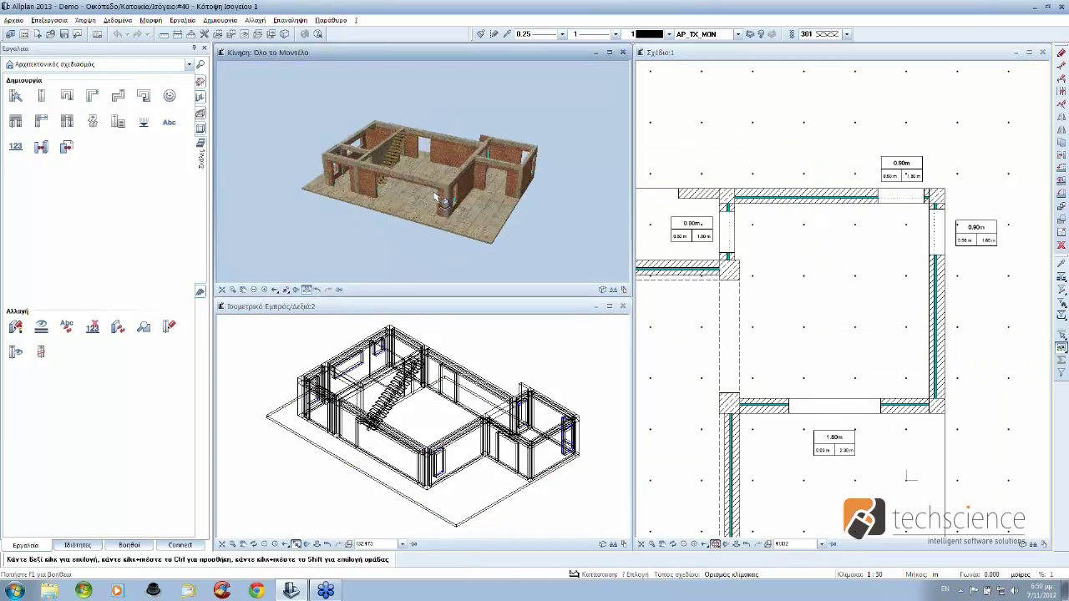
pyautogui.scroll(3, 435, 196)
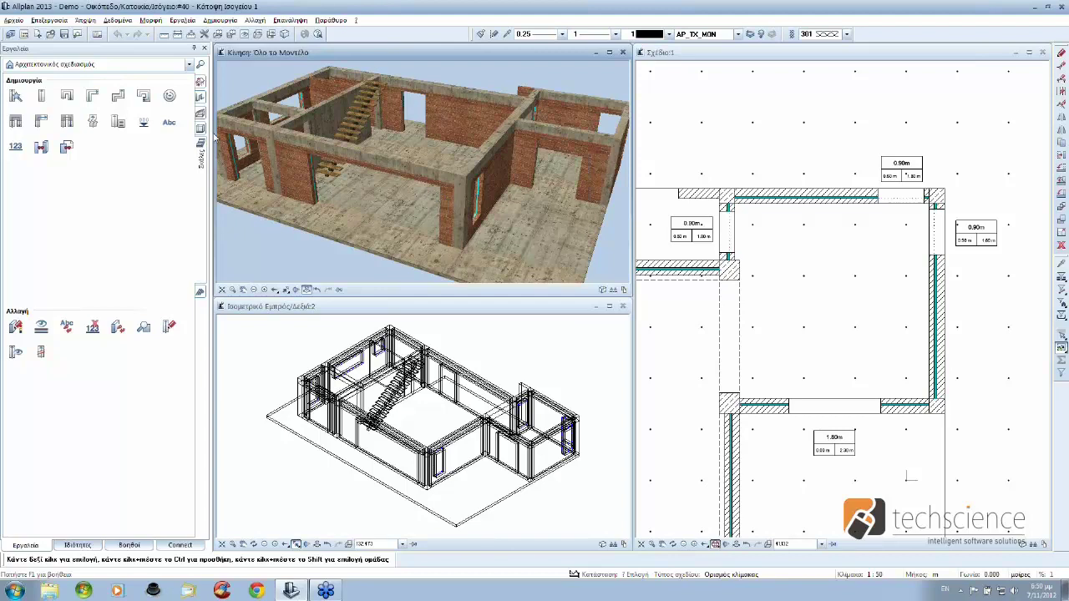
pyautogui.click(200, 97)
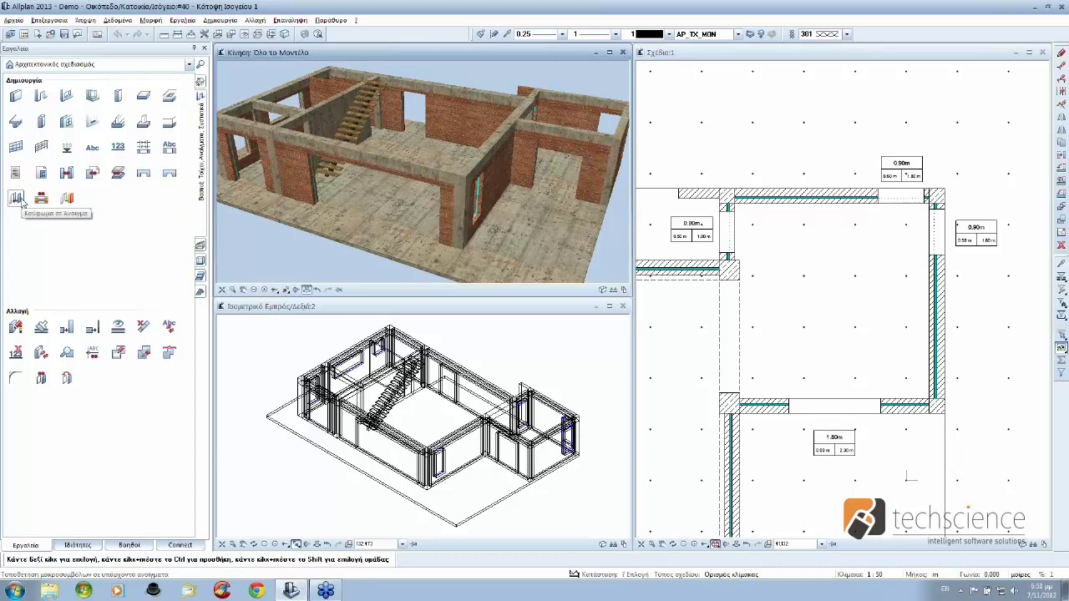
# Step: Start the Ποδιά sill tool and pick the right-hand window opening
pyautogui.click(15, 198)
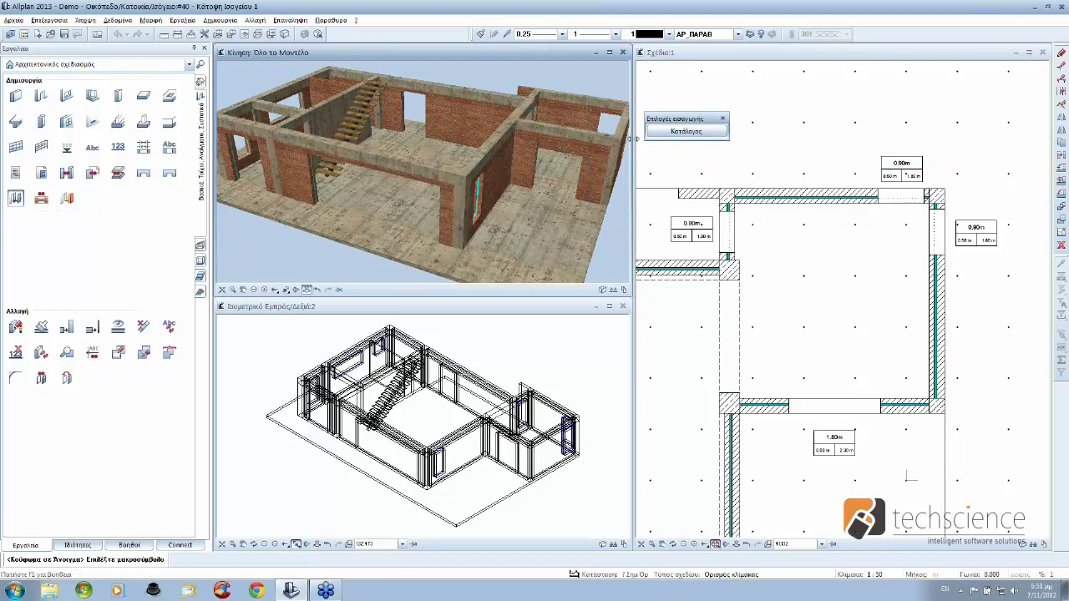
pyautogui.click(723, 119)
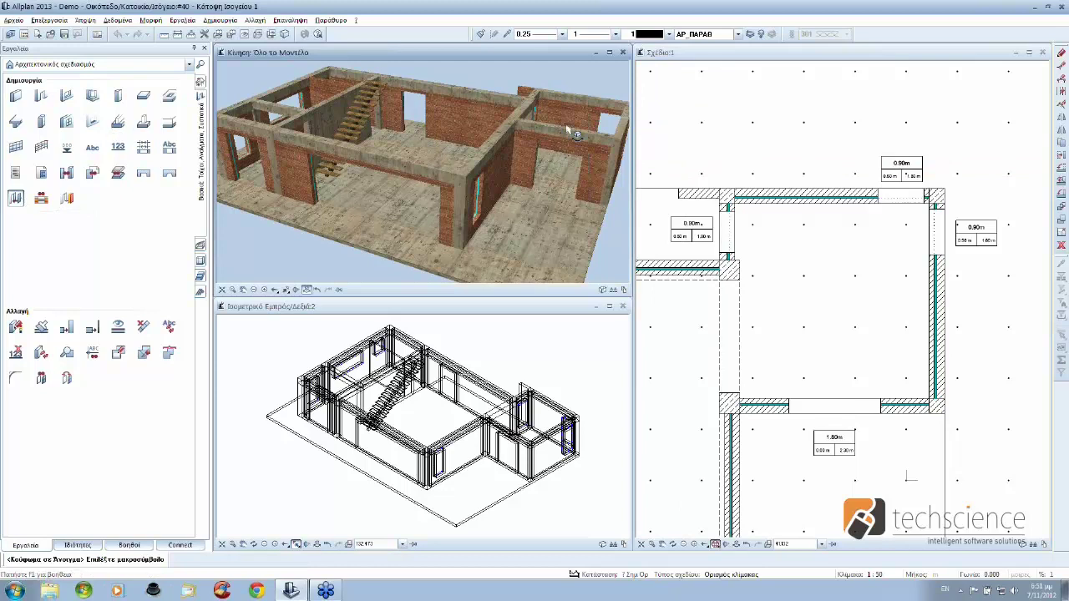
pyautogui.click(92, 122)
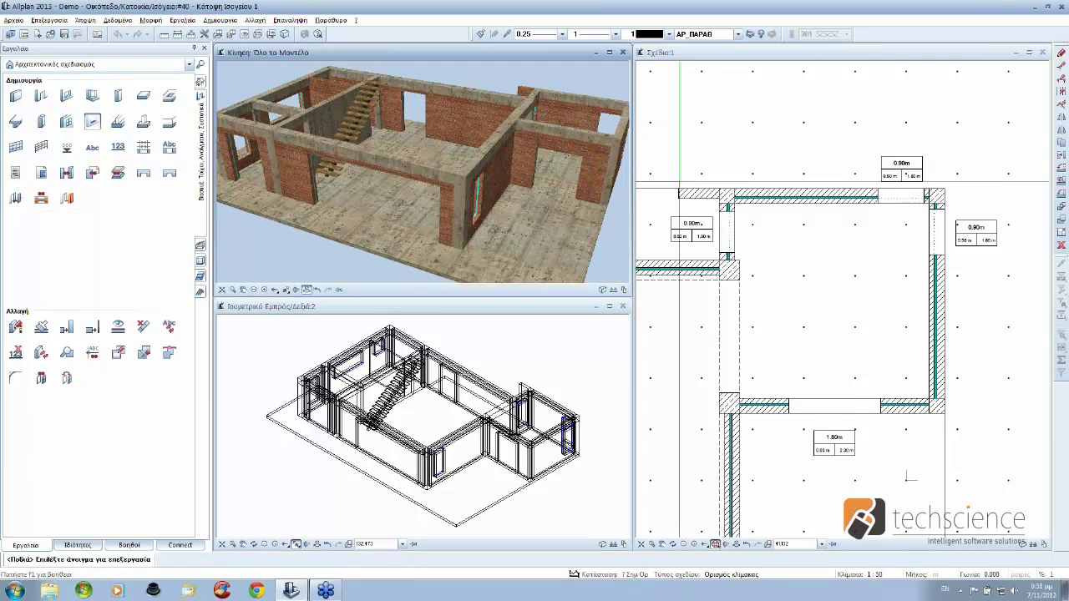
pyautogui.scroll(3, 1023, 248)
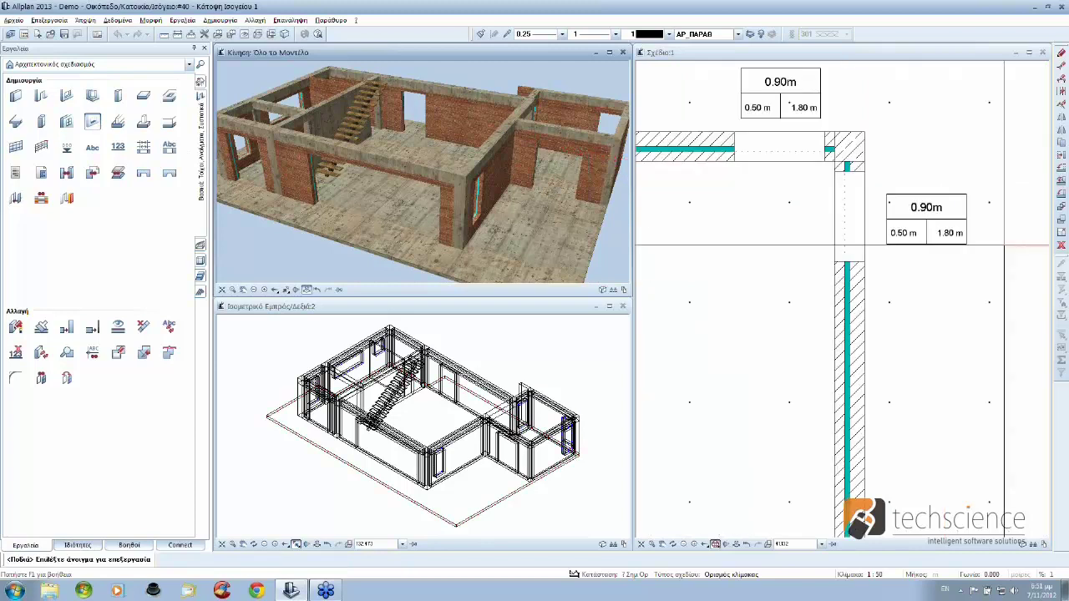
pyautogui.click(858, 222)
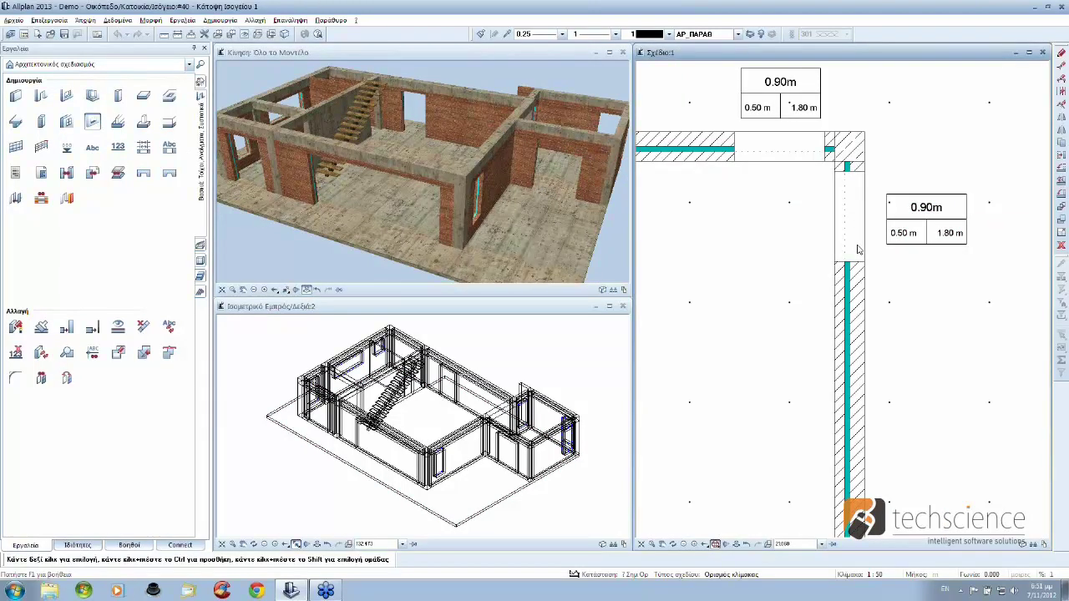
pyautogui.click(858, 249)
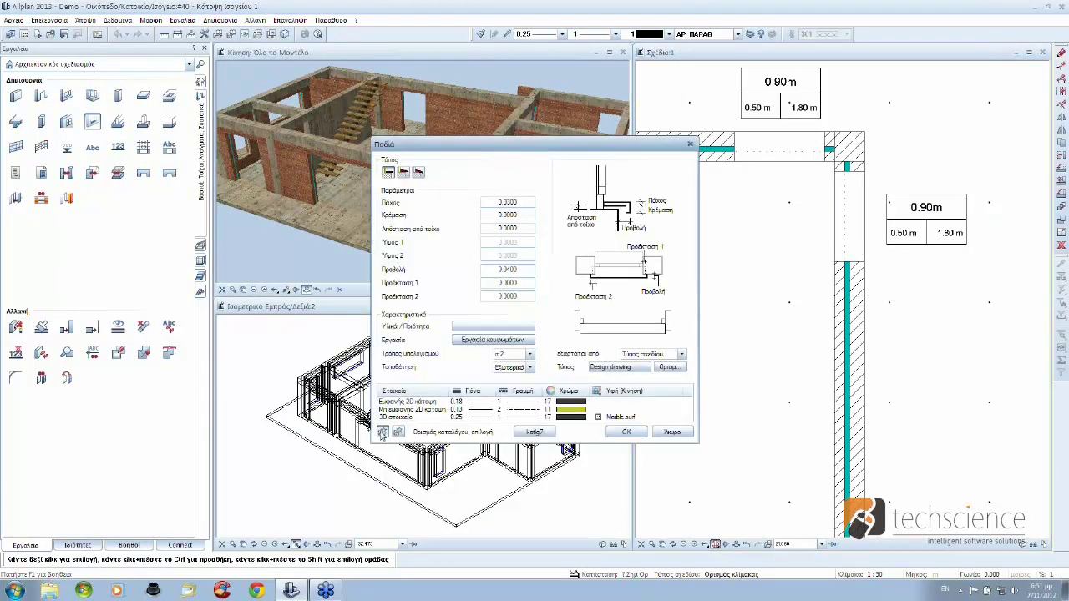
# Step: Load the Μαρμαροποδιά 3cm marble sill from the Demo favourites and place it
pyautogui.click(381, 431)
pyautogui.click(16, 173)
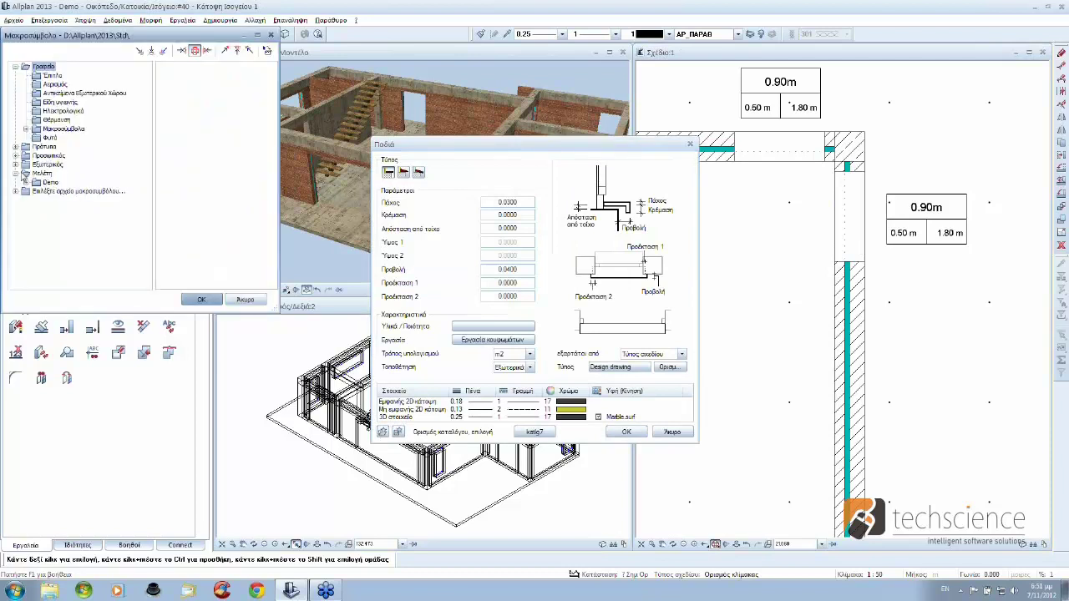
pyautogui.click(26, 182)
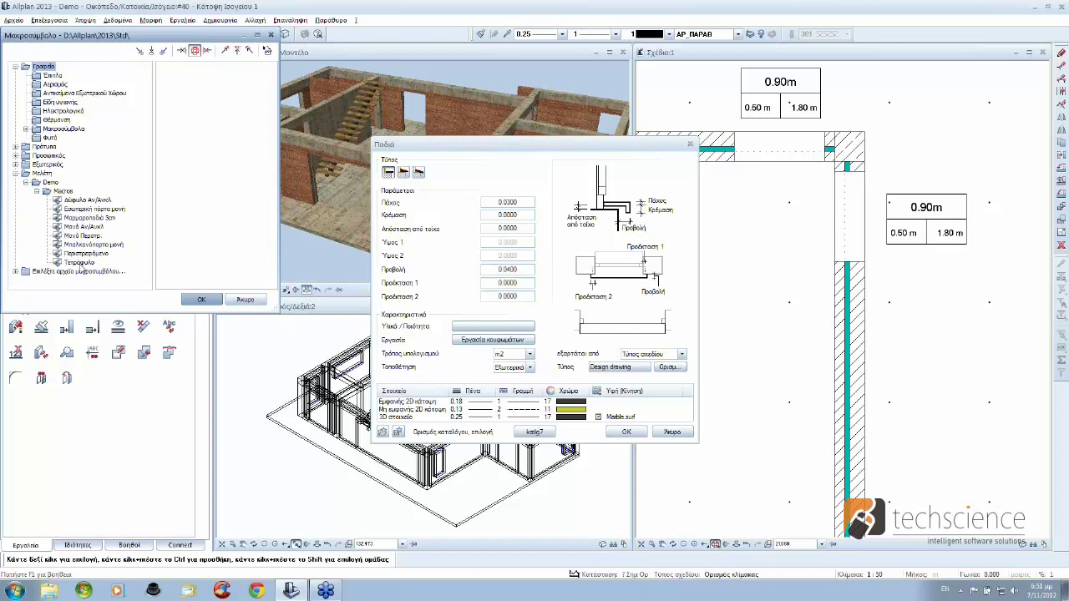
pyautogui.click(86, 218)
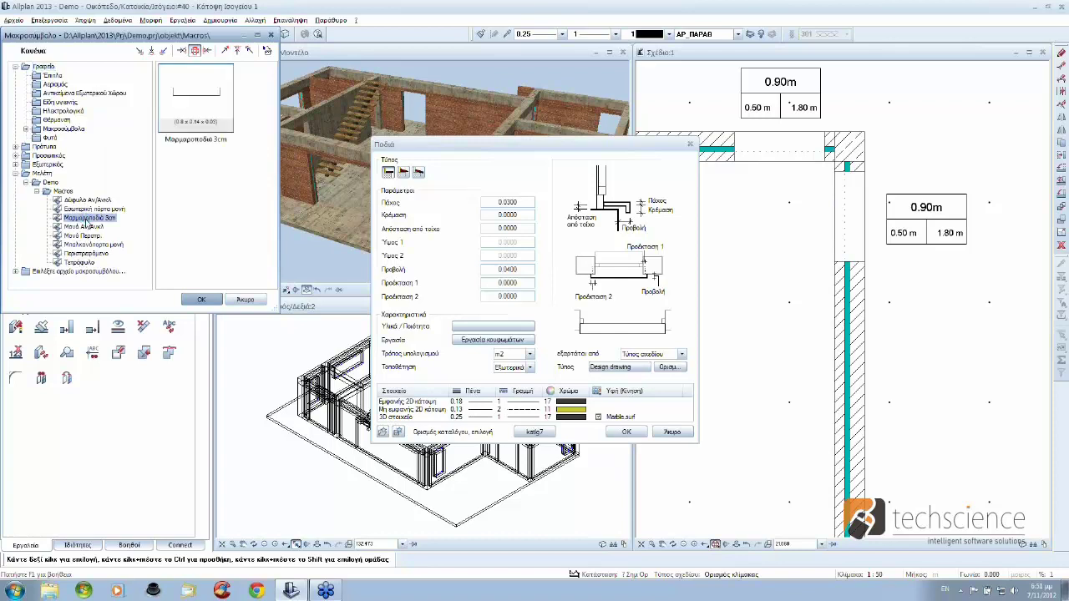
pyautogui.click(201, 301)
pyautogui.click(626, 432)
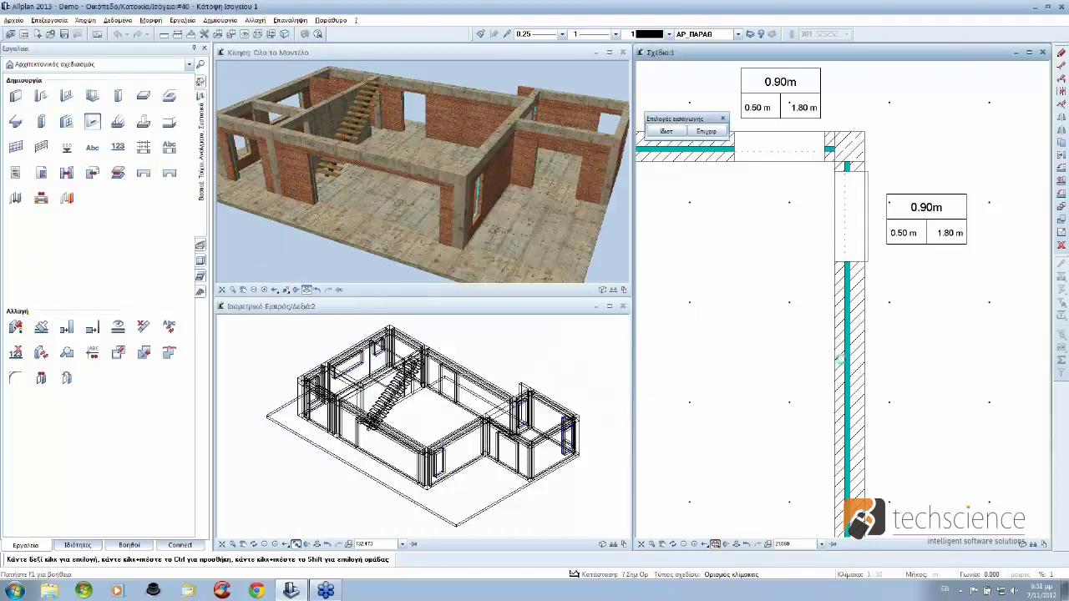
# Step: Add the marble sill to the upper window opening
pyautogui.click(793, 144)
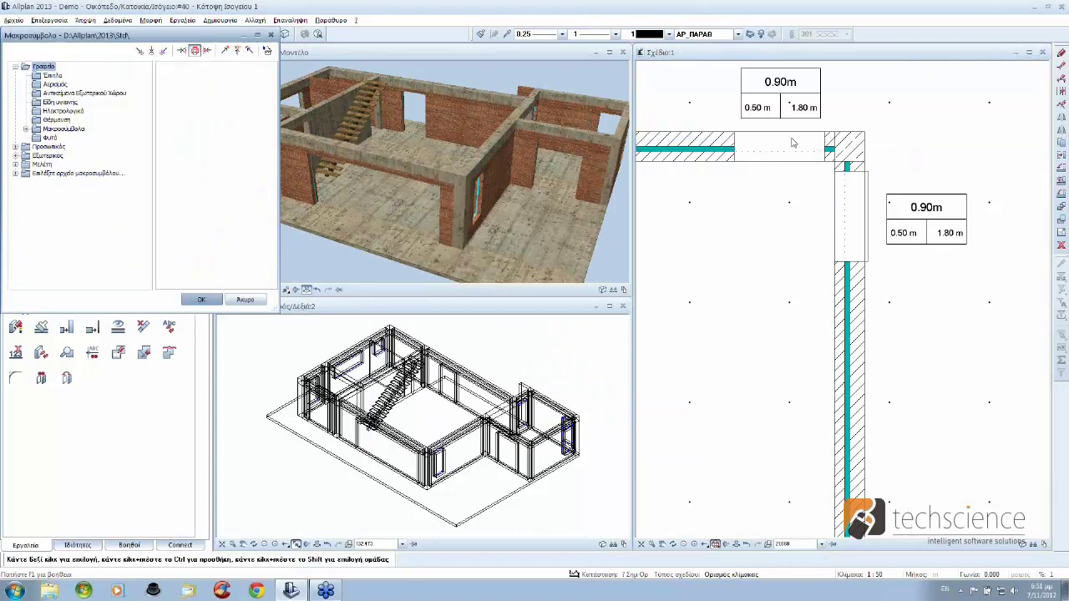
pyautogui.click(241, 300)
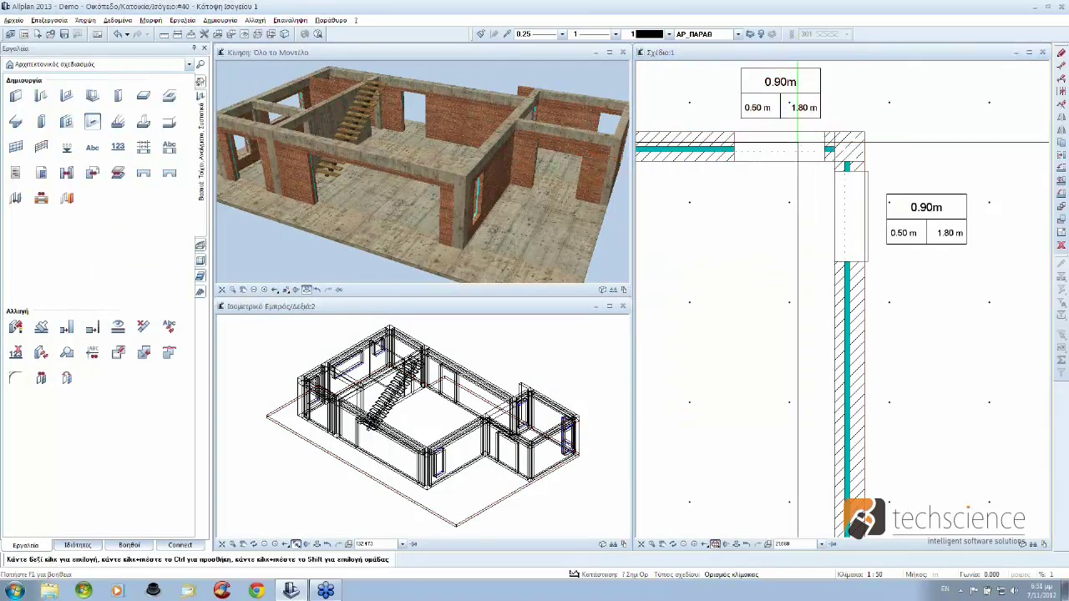
pyautogui.click(798, 142)
pyautogui.click(618, 434)
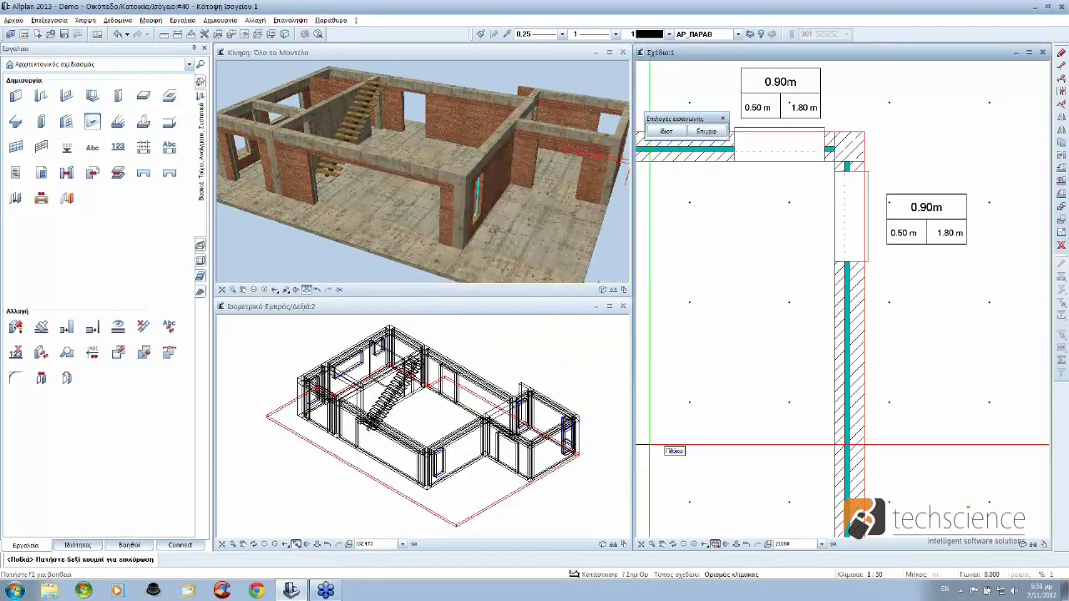
pyautogui.press('Escape')
# Step: Add a sill to the 0.80 m window opening
pyautogui.scroll(-3, 937, 299)
pyautogui.scroll(1, 936, 299)
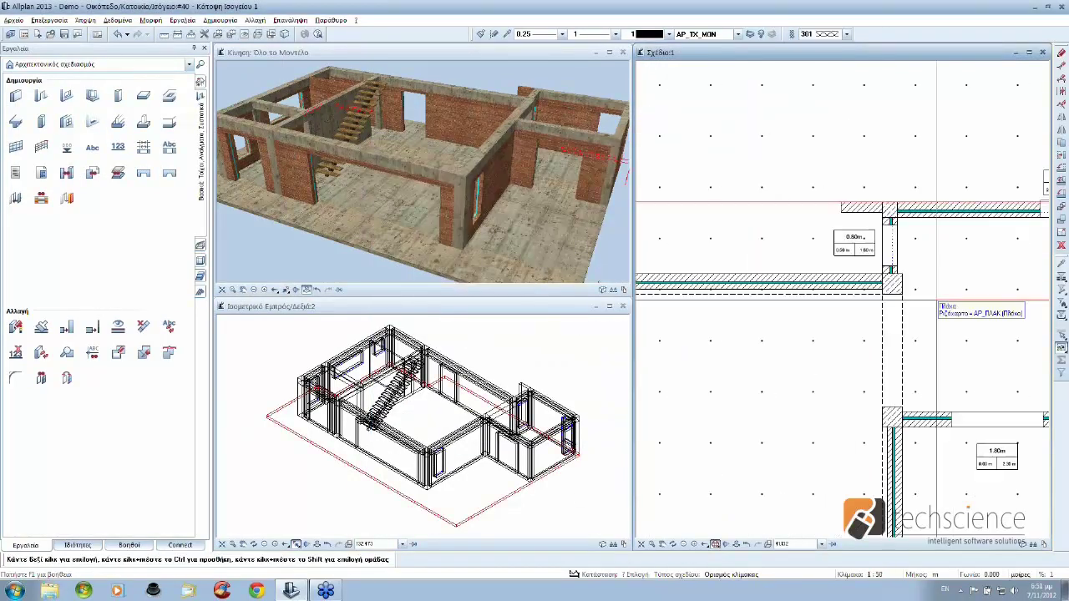
pyautogui.click(854, 241)
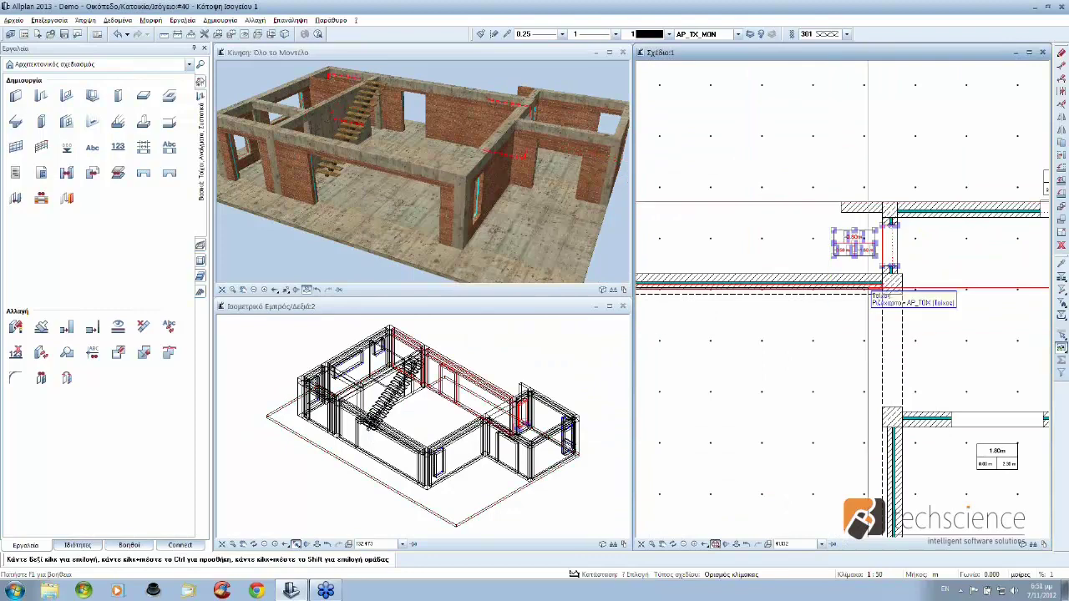
pyautogui.click(92, 121)
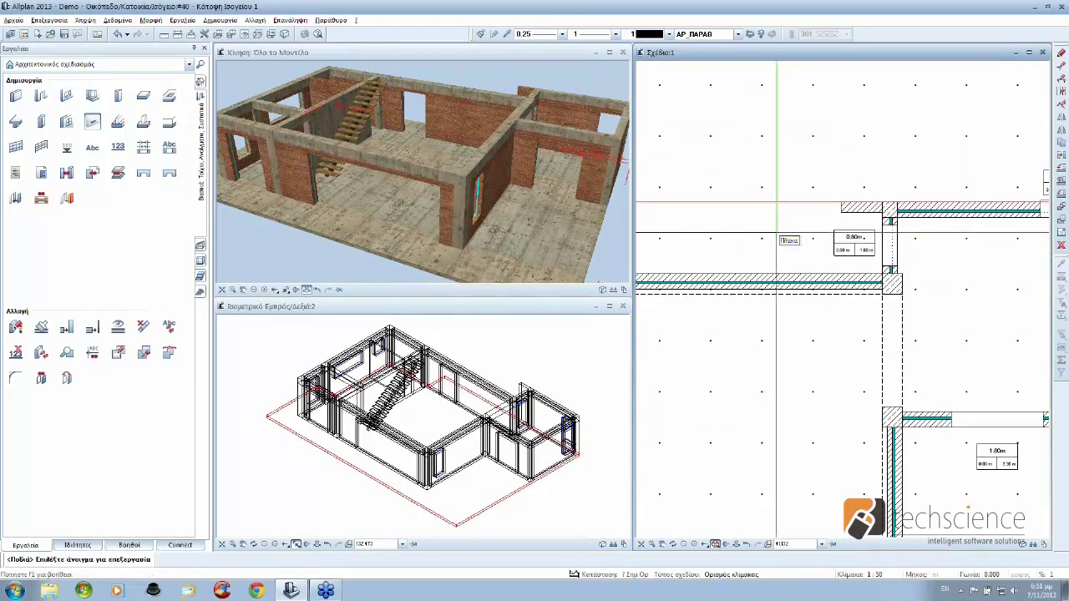
pyautogui.click(885, 248)
pyautogui.click(626, 435)
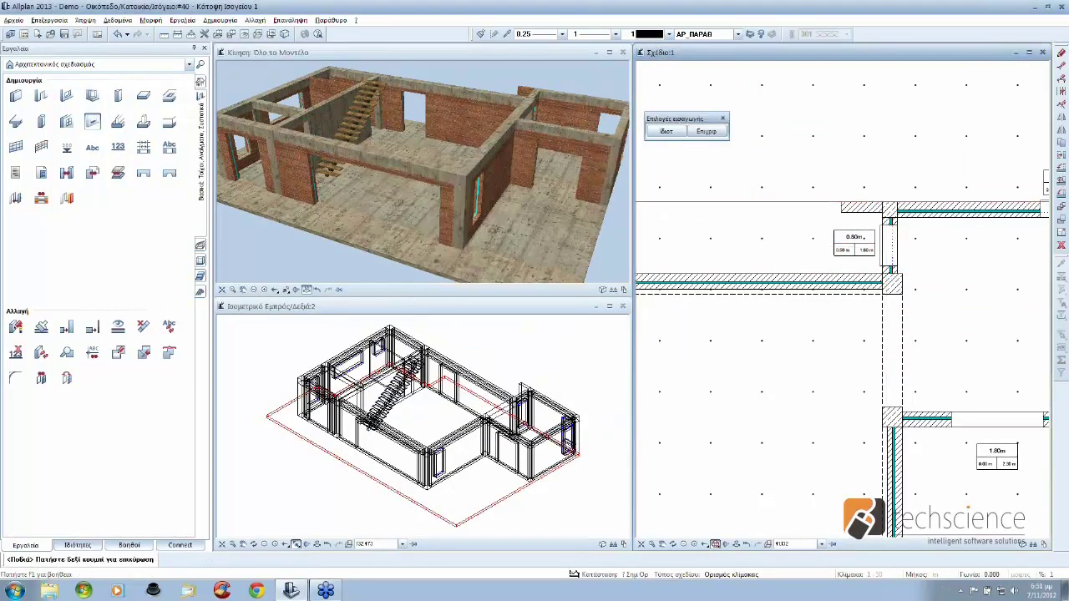
pyautogui.click(706, 131)
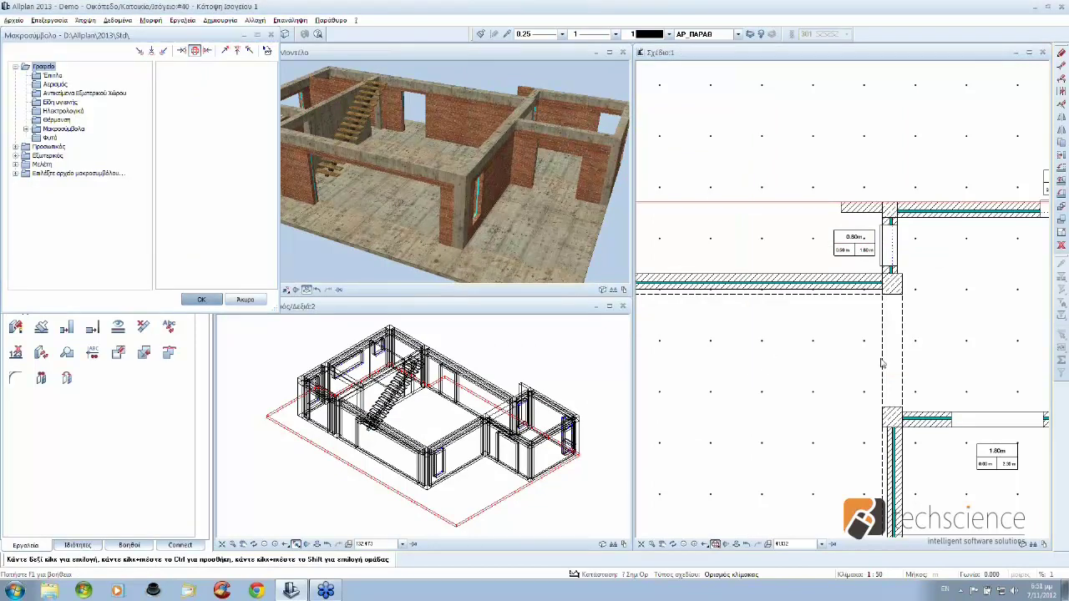
pyautogui.press('Escape')
# Step: Add a sill to the left-wall window opening, then orbit the 3D model to check
pyautogui.scroll(-2, 777, 368)
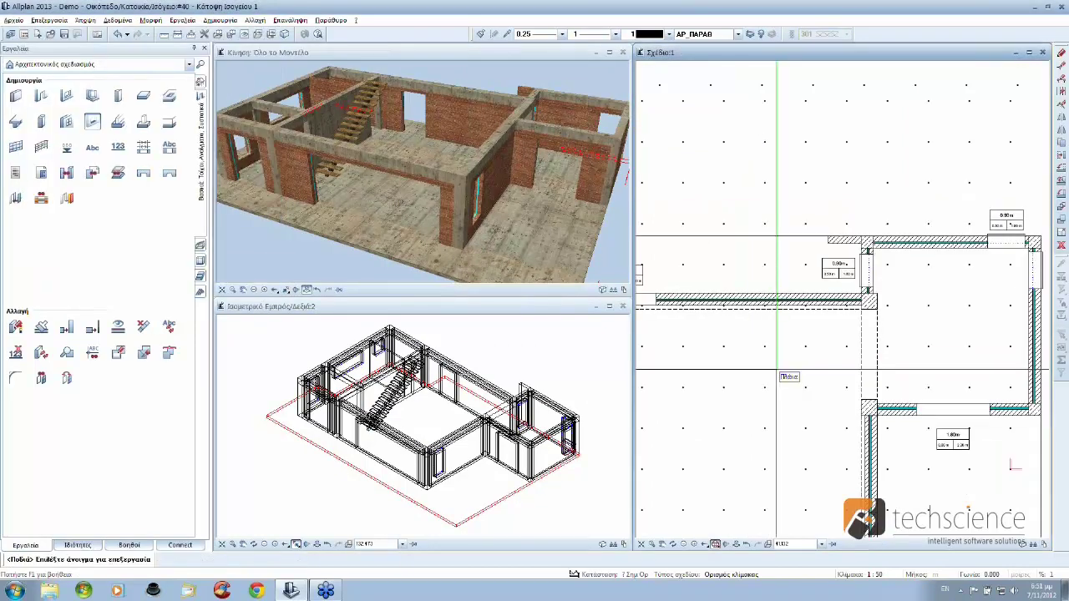
pyautogui.scroll(-2, 776, 369)
pyautogui.scroll(2, 767, 381)
pyautogui.scroll(2, 767, 381)
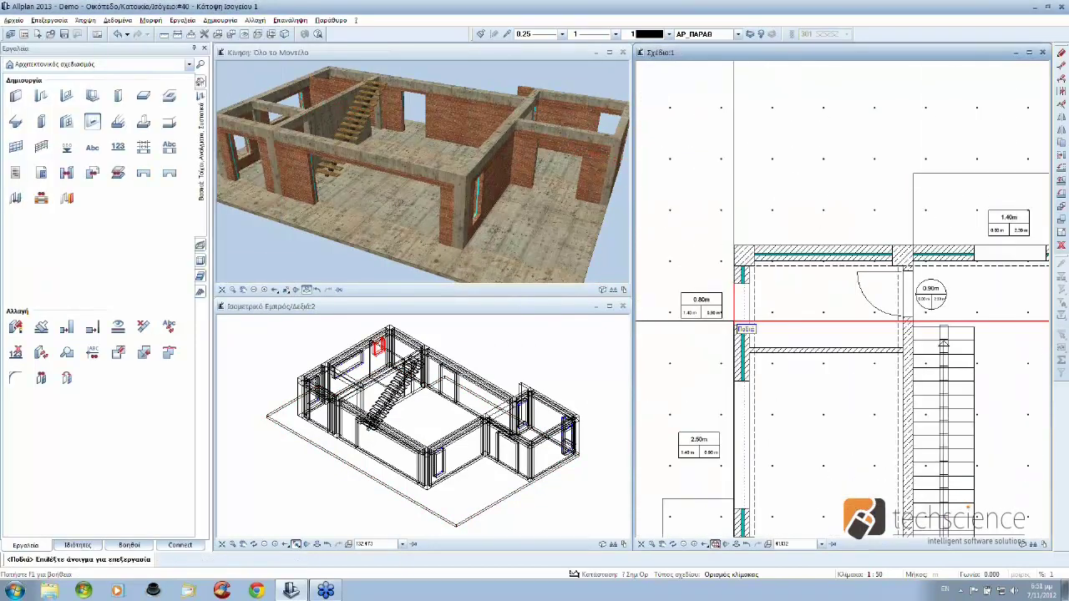
pyautogui.click(750, 412)
pyautogui.press('Return')
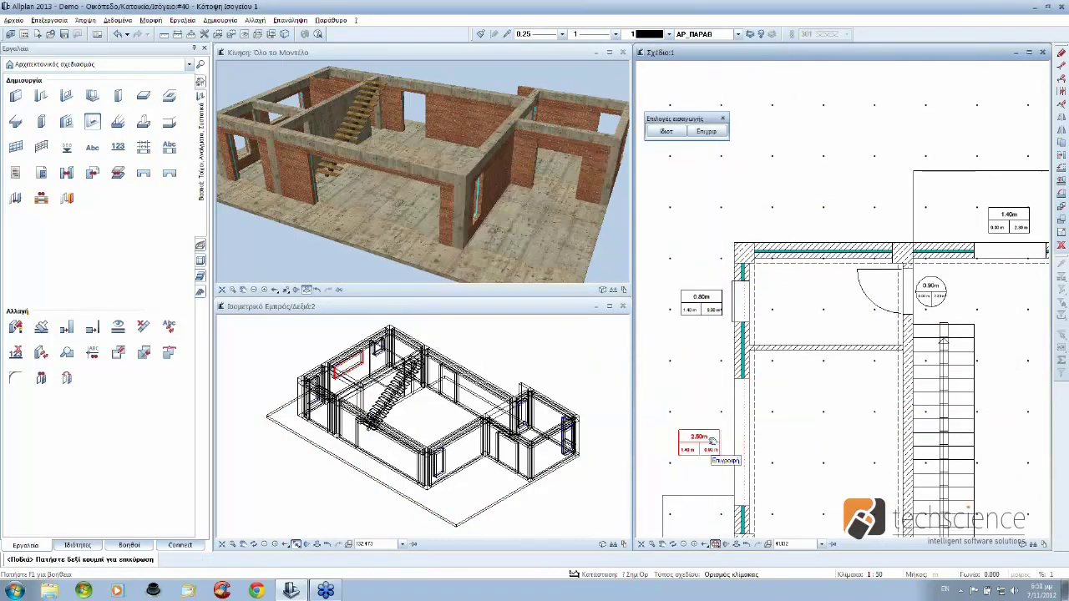
pyautogui.moveTo(777, 376); pyautogui.dragTo(777, 322, button='middle')
pyautogui.press('Escape')
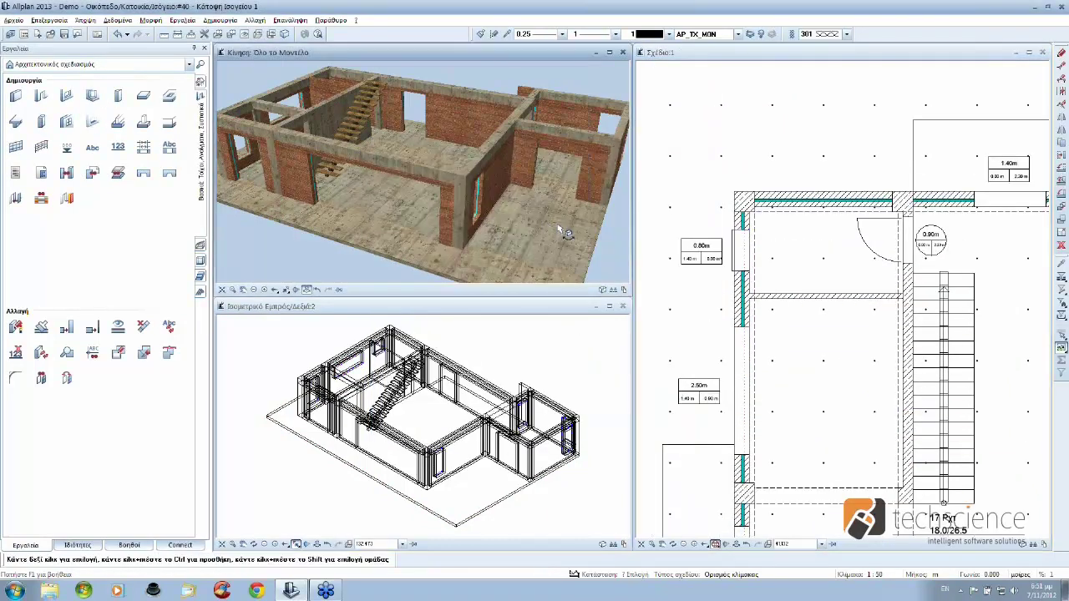
pyautogui.moveTo(555, 231); pyautogui.dragTo(400, 251)
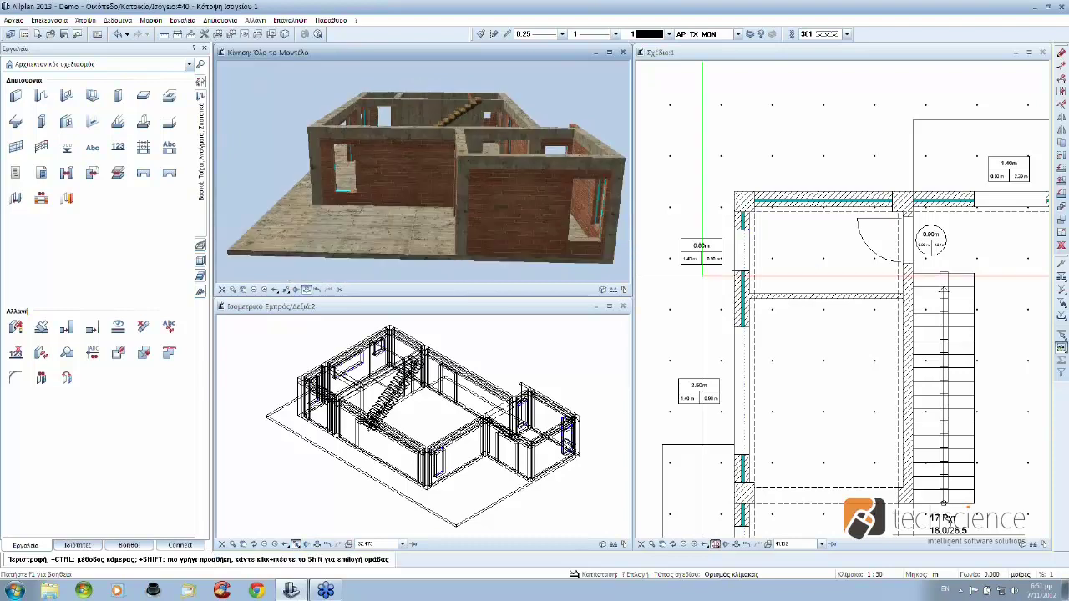
# Step: Orbit the 3D view toward the brick wall, then pan the plan to the 5.50 m opening
pyautogui.scroll(5, 578, 248)
pyautogui.moveTo(577, 249); pyautogui.dragTo(527, 251)
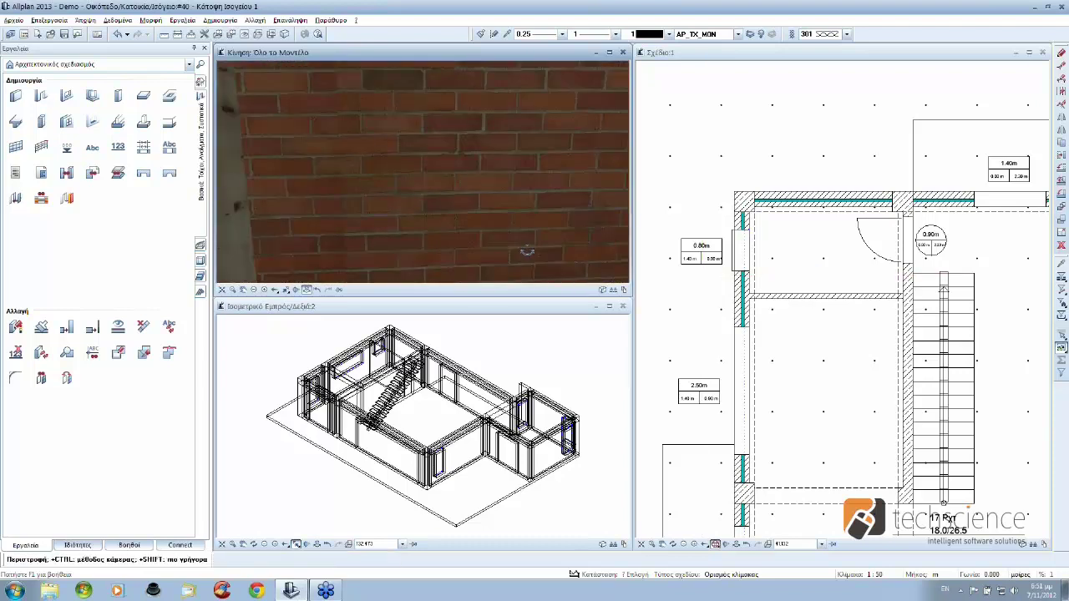
pyautogui.scroll(-10, 527, 251)
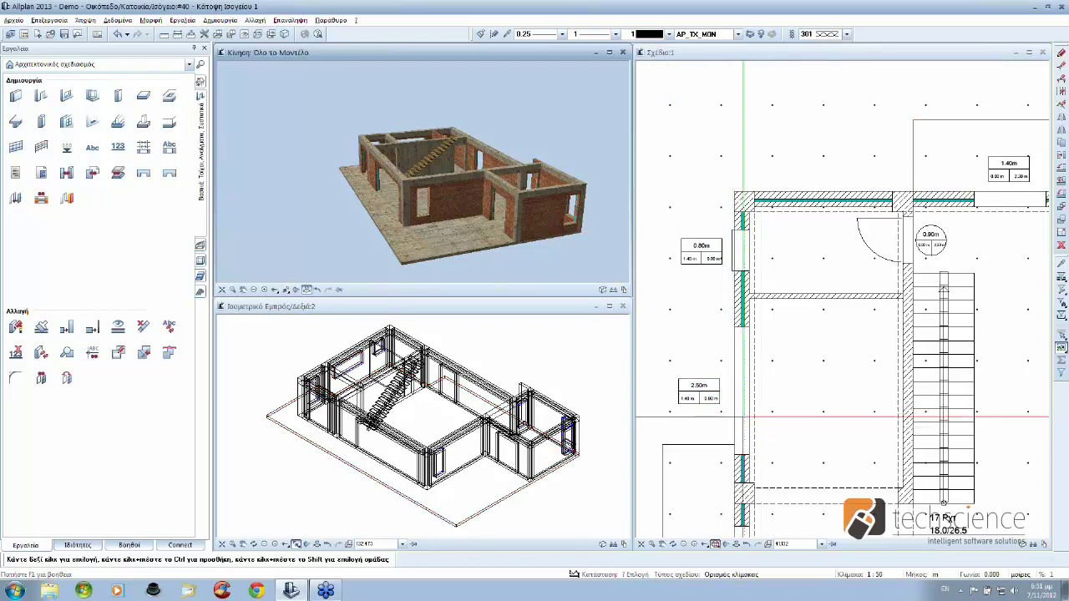
pyautogui.moveTo(1044, 534)
pyautogui.mouseDown(button='middle')
pyautogui.moveTo(789, 377)
pyautogui.moveTo(768, 337)
pyautogui.mouseUp(button='middle')
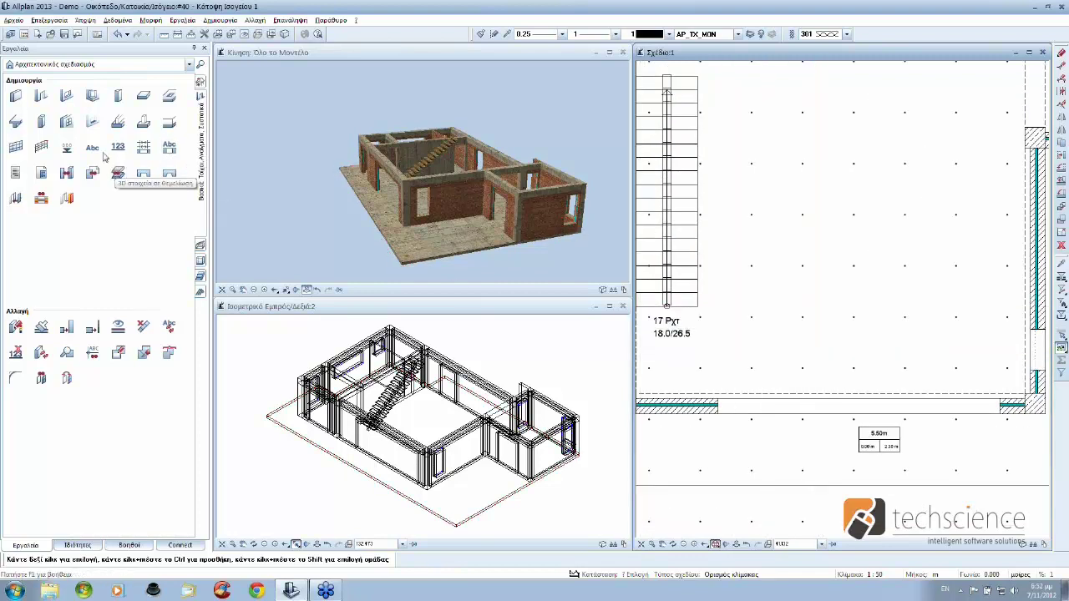
# Step: Choose a rebated 30/40 mm door frame with a 70 mm threshold for the opening macro
pyautogui.click(67, 122)
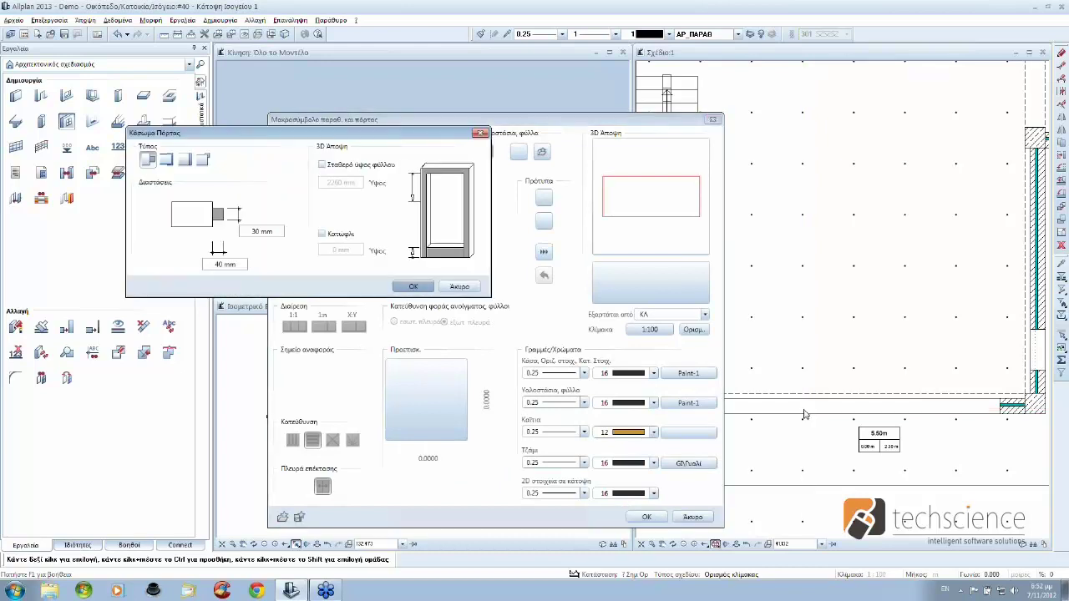
pyautogui.click(166, 159)
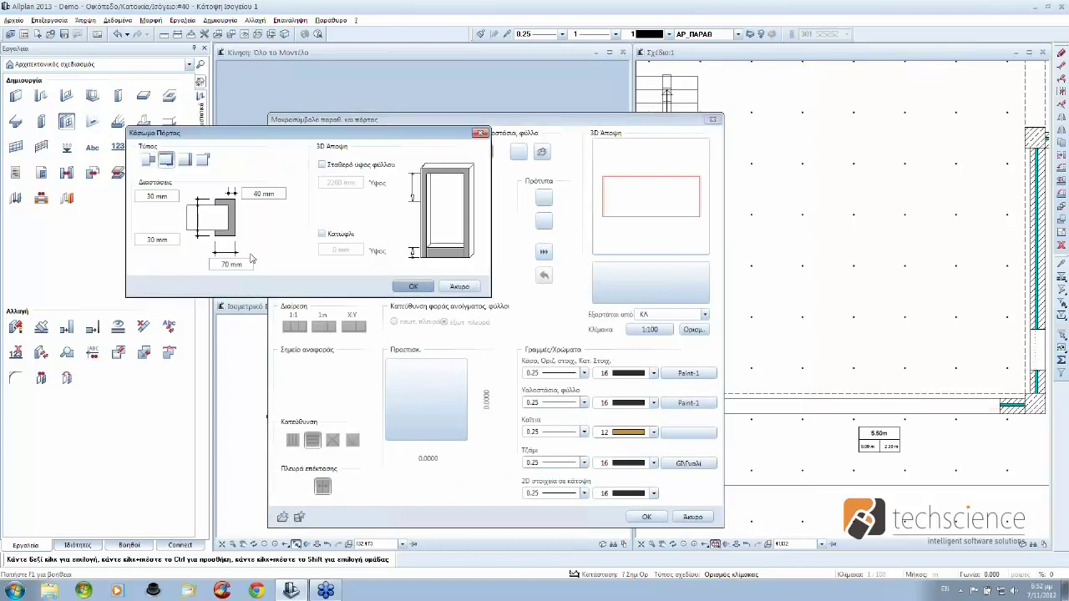
pyautogui.click(322, 234)
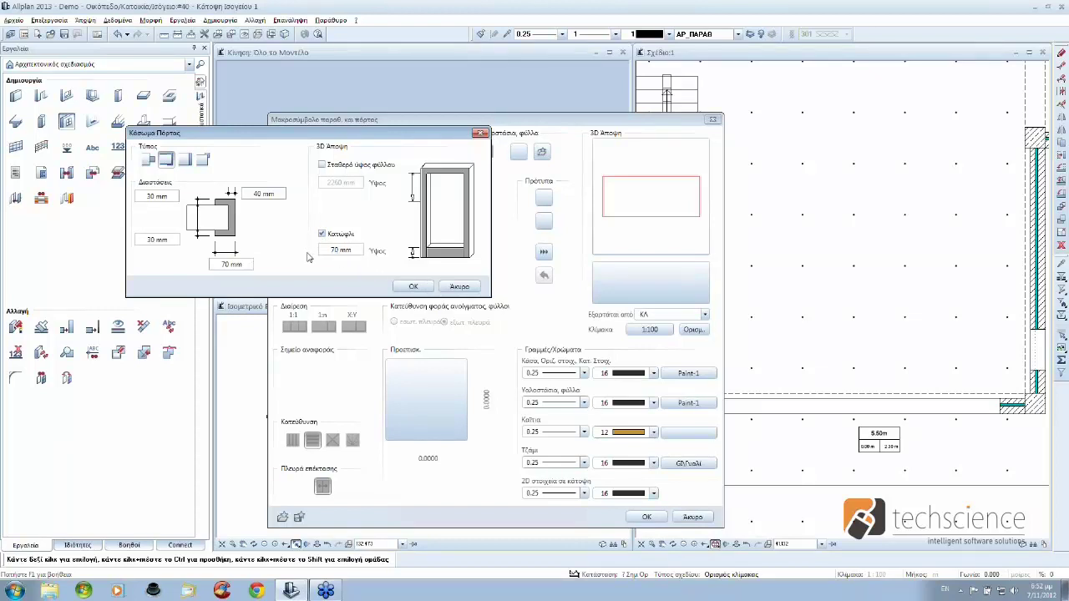
pyautogui.click(412, 287)
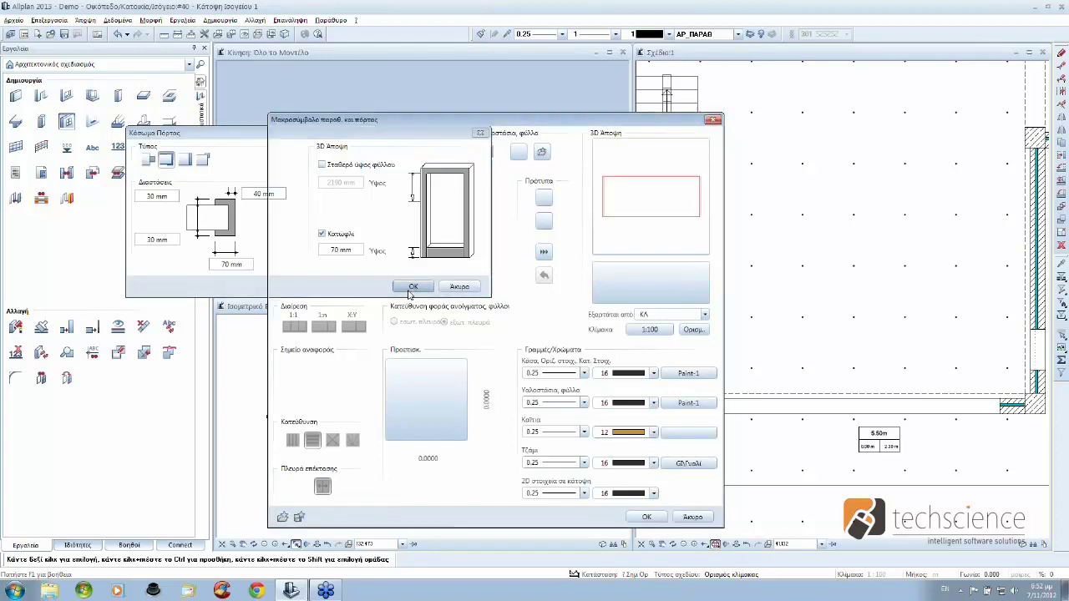
# Step: Add 50 mm vertical mullions splitting the opening into four panels
pyautogui.click(544, 252)
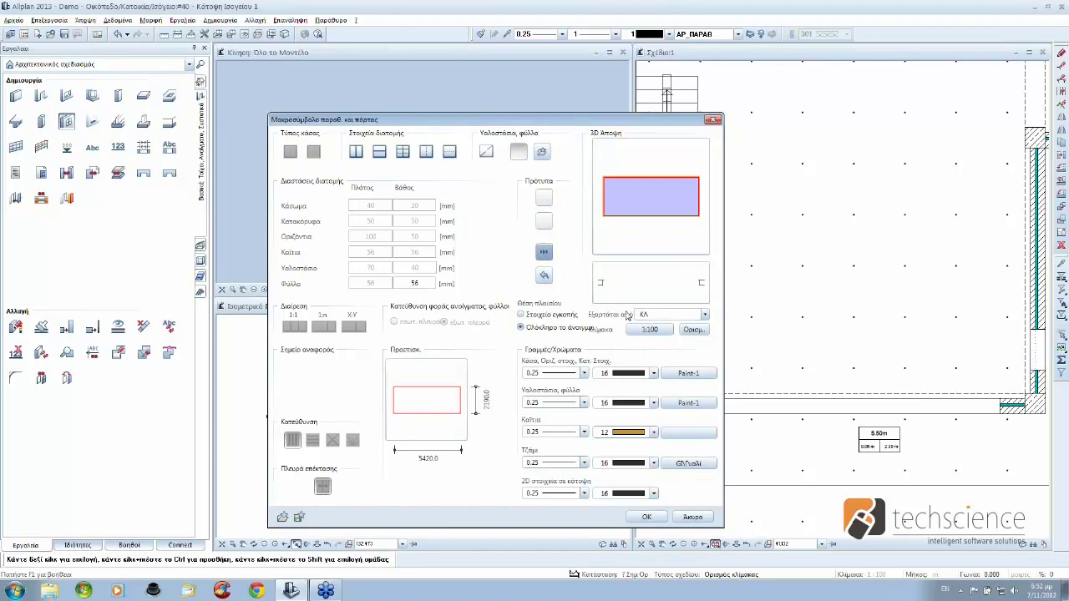
pyautogui.click(359, 154)
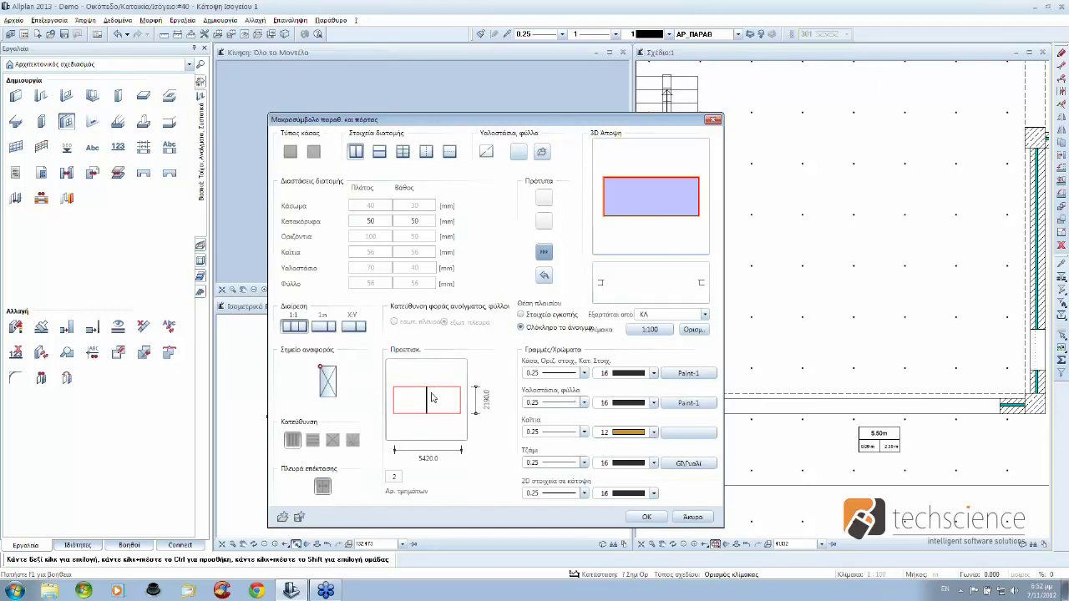
pyautogui.click(396, 477)
pyautogui.write('4')
pyautogui.press('Return')
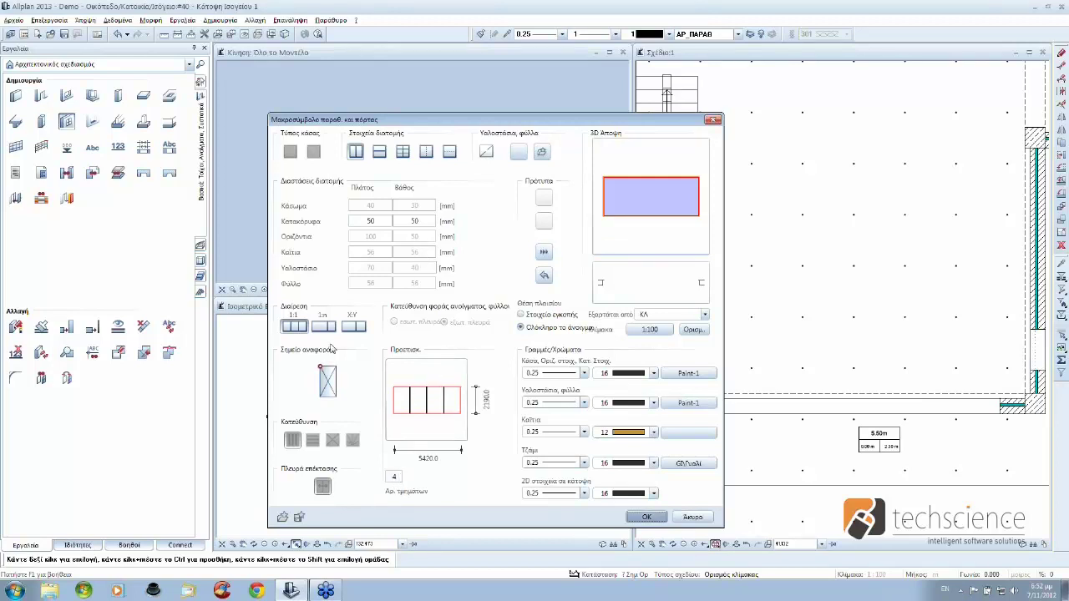
# Step: Try a 1200 custom width and a ratio division, then return to four equal 1317.5 mm panels
pyautogui.click(353, 325)
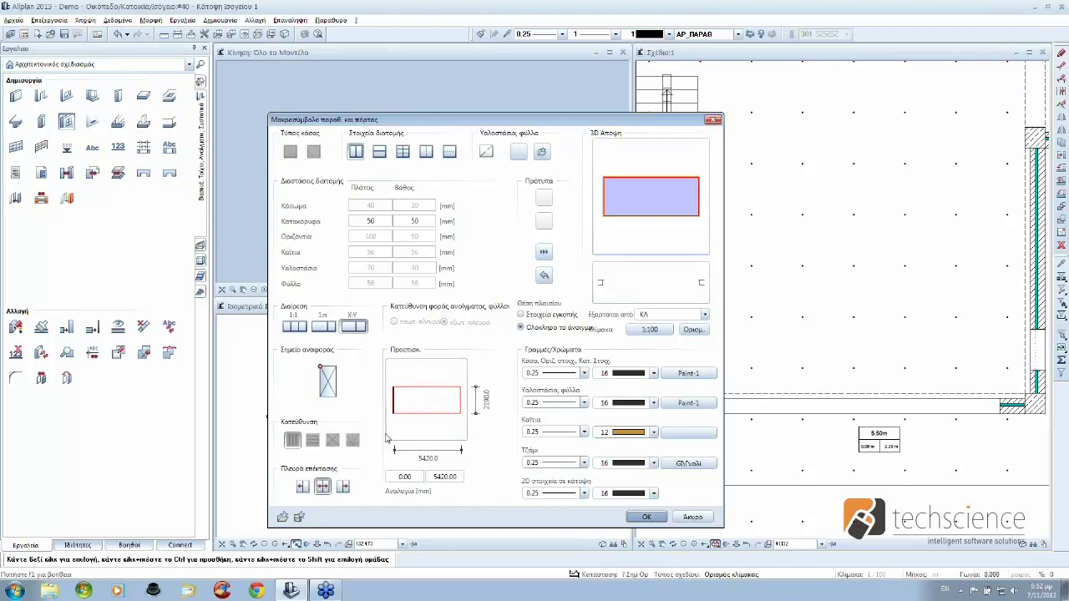
pyautogui.click(416, 476)
pyautogui.write('12')
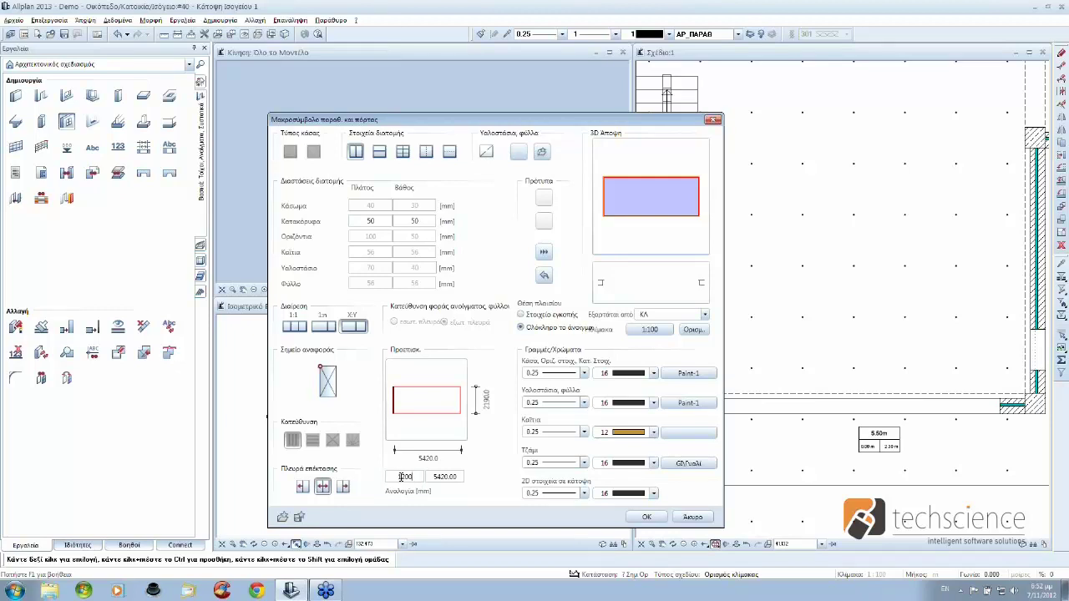
pyautogui.click(445, 478)
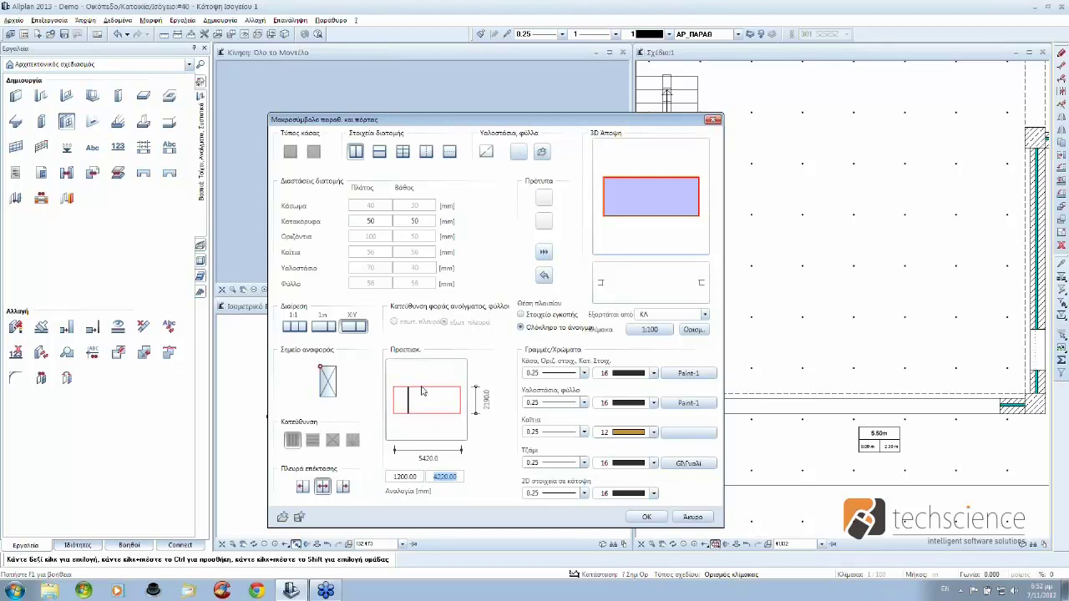
pyautogui.click(324, 327)
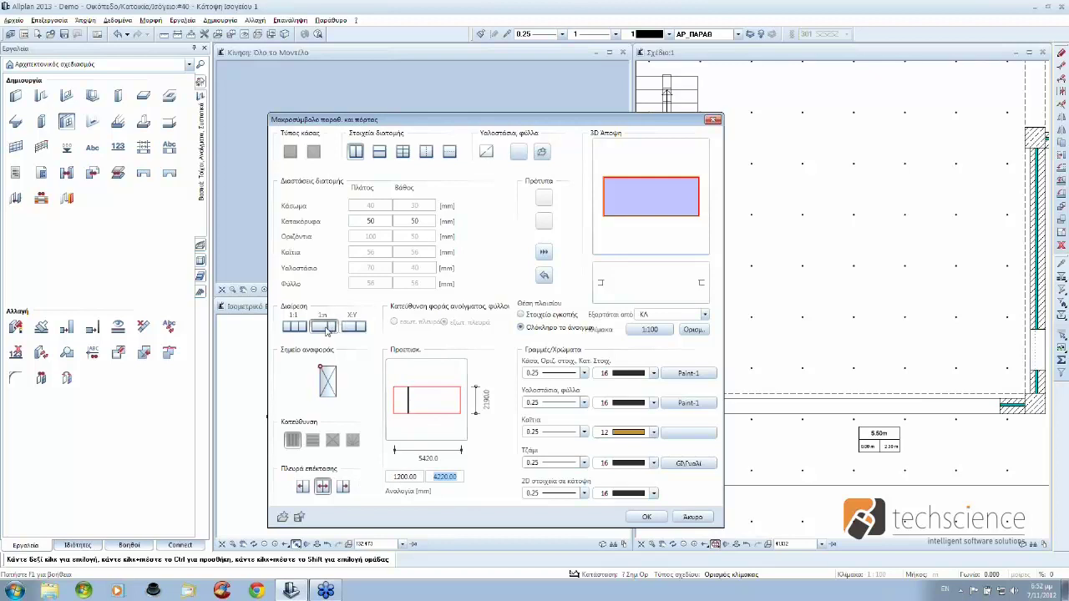
pyautogui.click(392, 479)
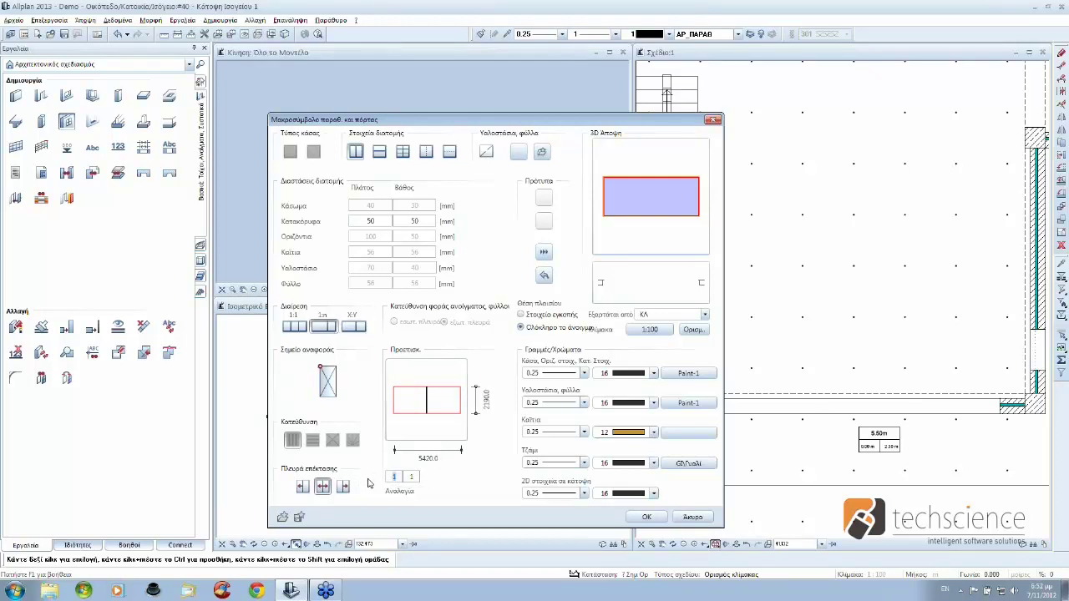
pyautogui.write('2')
pyautogui.press('Tab')
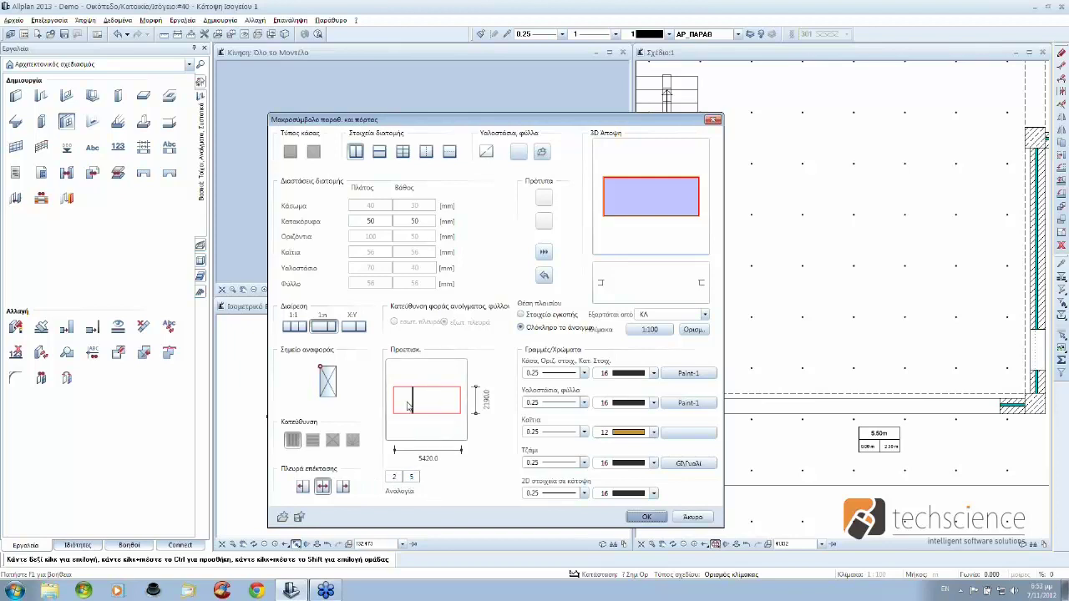
pyautogui.click(294, 325)
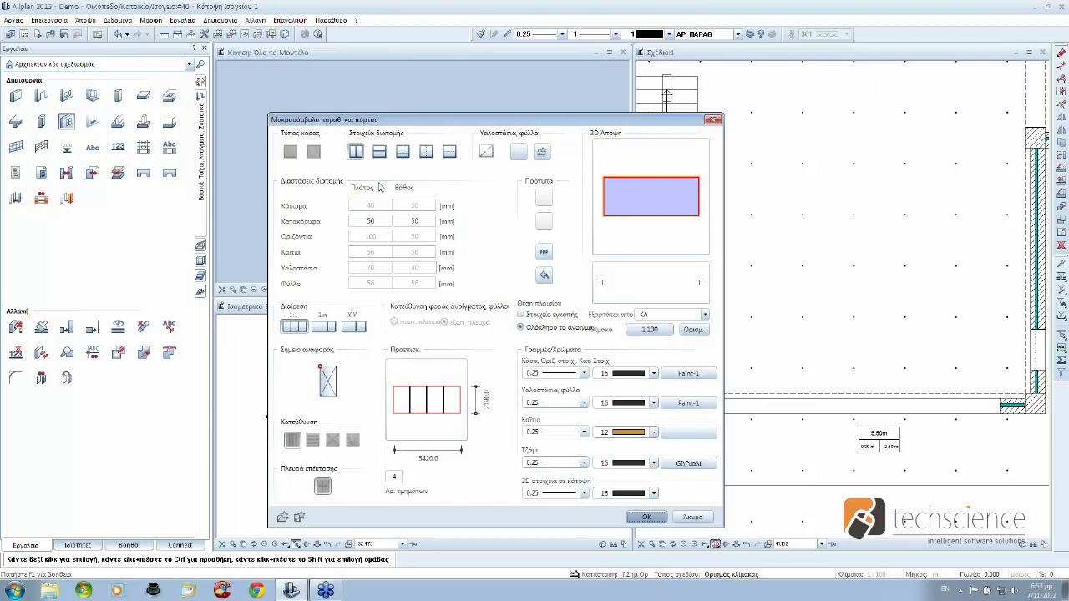
pyautogui.click(543, 251)
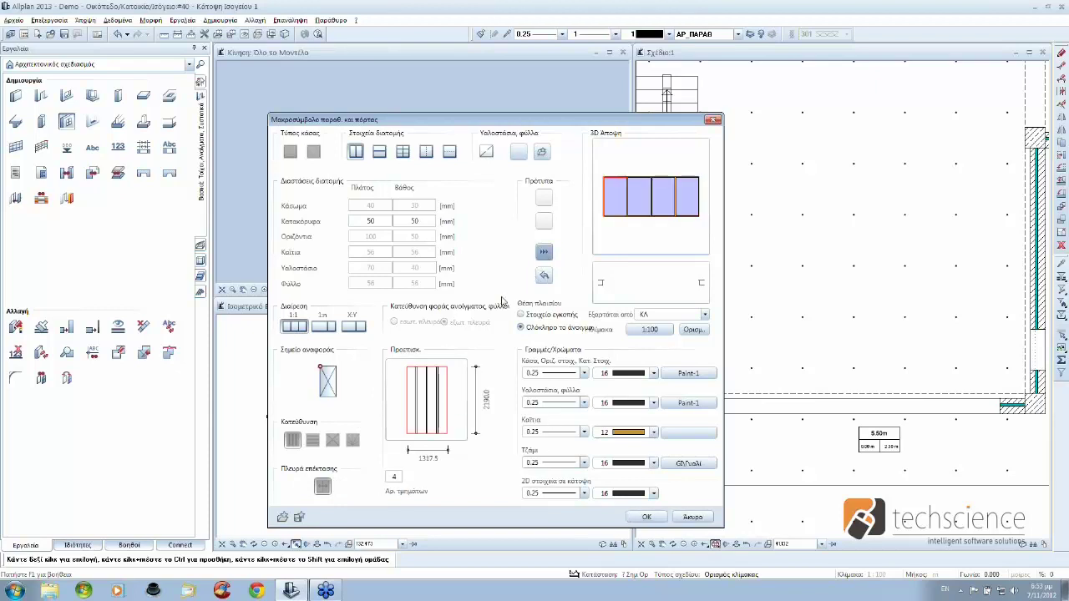
# Step: Give the first panel a side-hung sash and the second a sliding sash
pyautogui.click(488, 152)
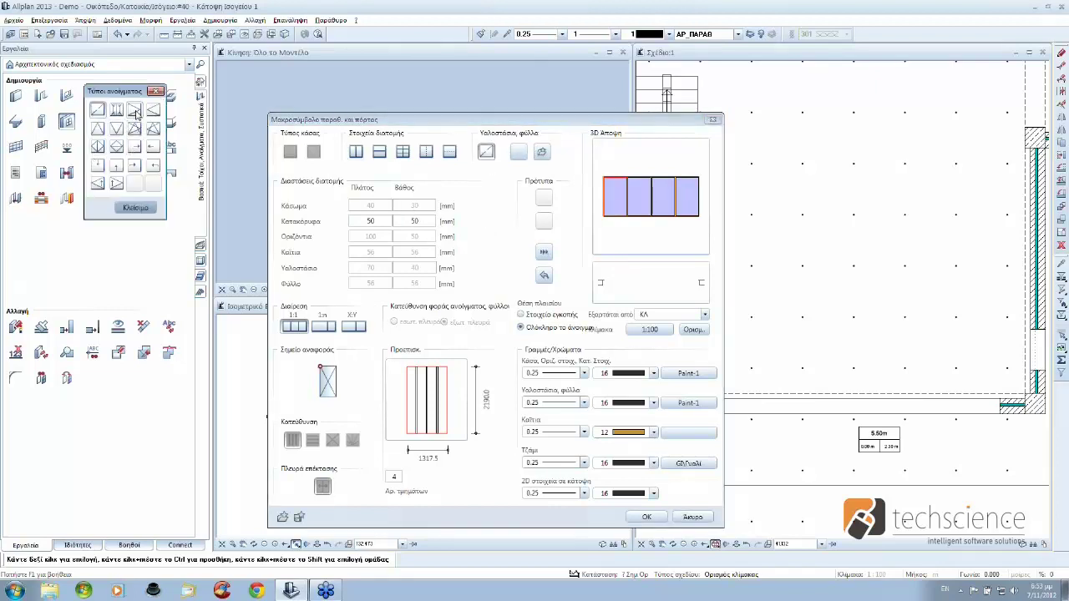
pyautogui.click(116, 128)
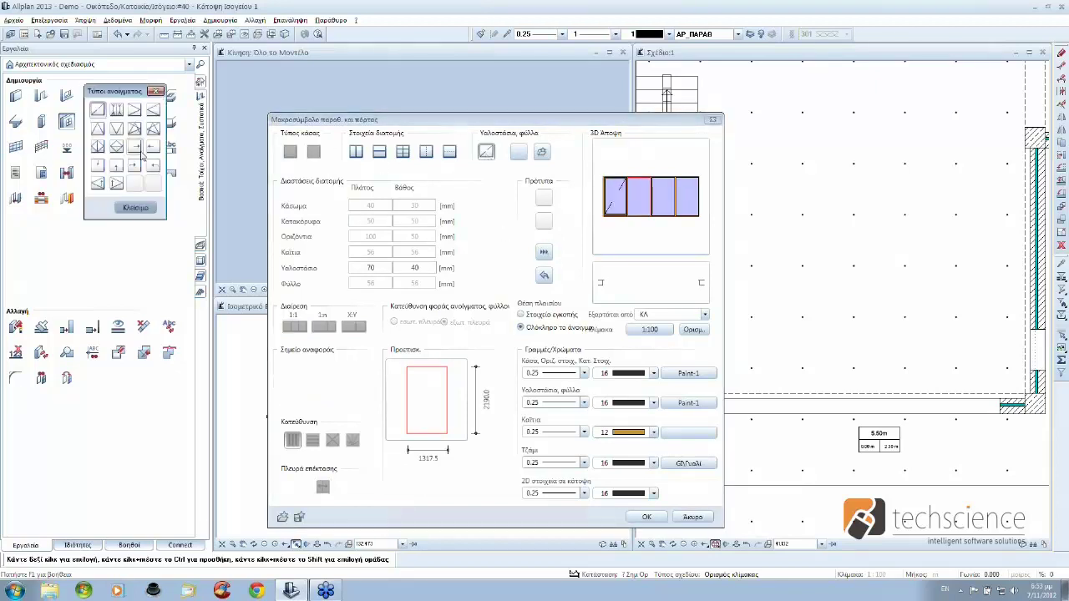
pyautogui.click(153, 147)
pyautogui.click(544, 272)
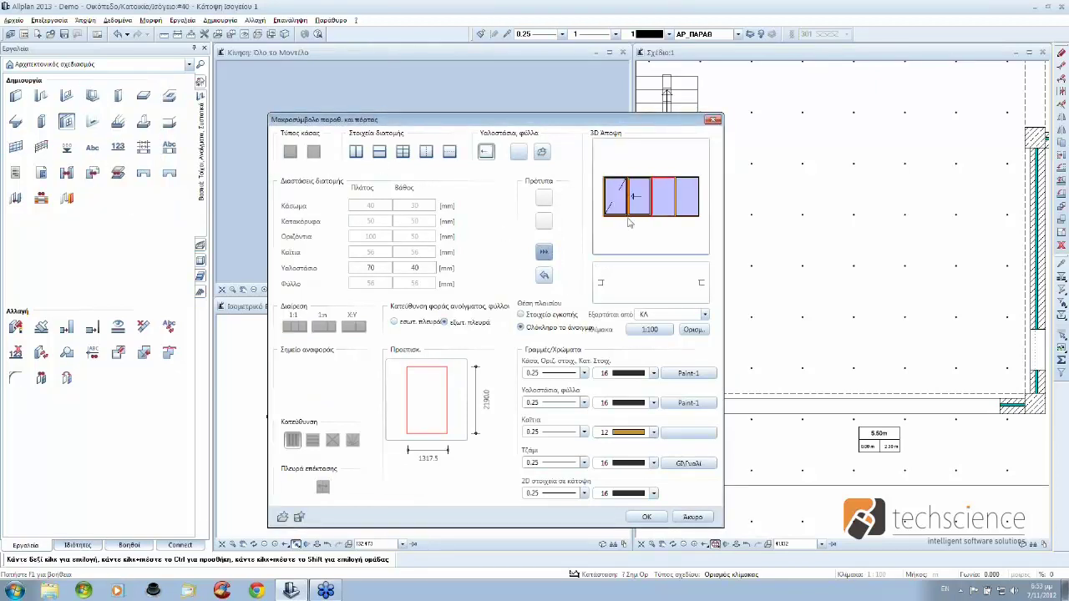
# Step: Give the third panel an opposite sliding sash and the fourth a hinged sash, then insert the macro
pyautogui.click(485, 152)
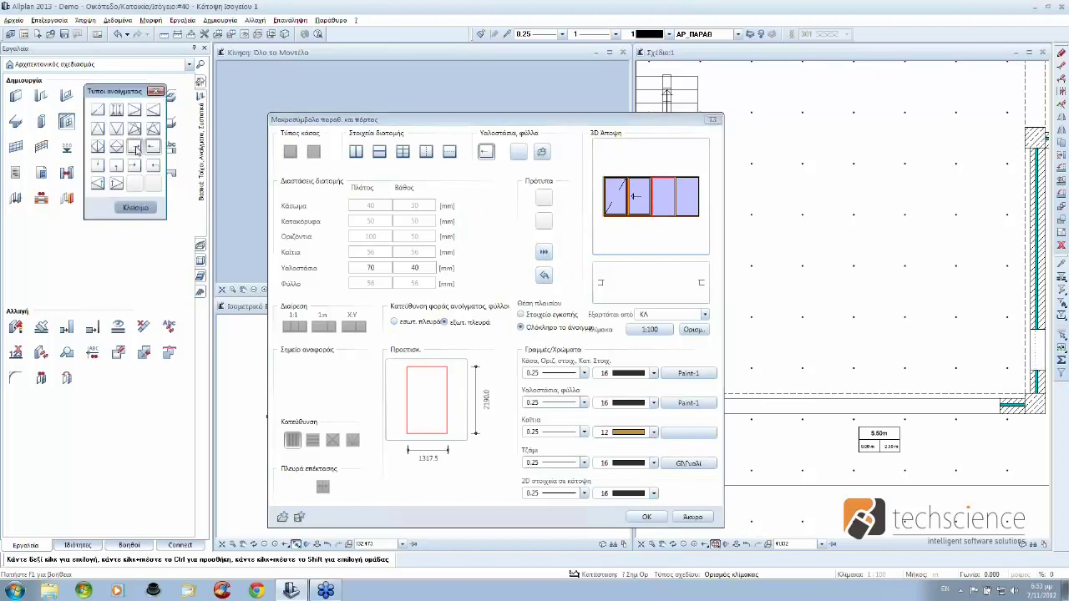
pyautogui.click(137, 148)
pyautogui.click(544, 251)
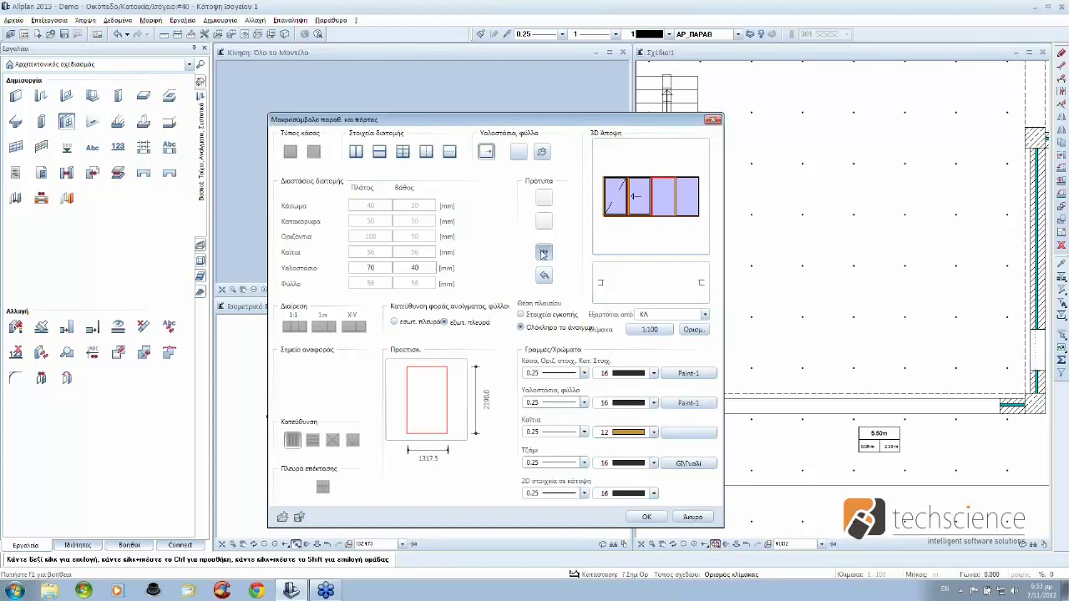
pyautogui.click(486, 151)
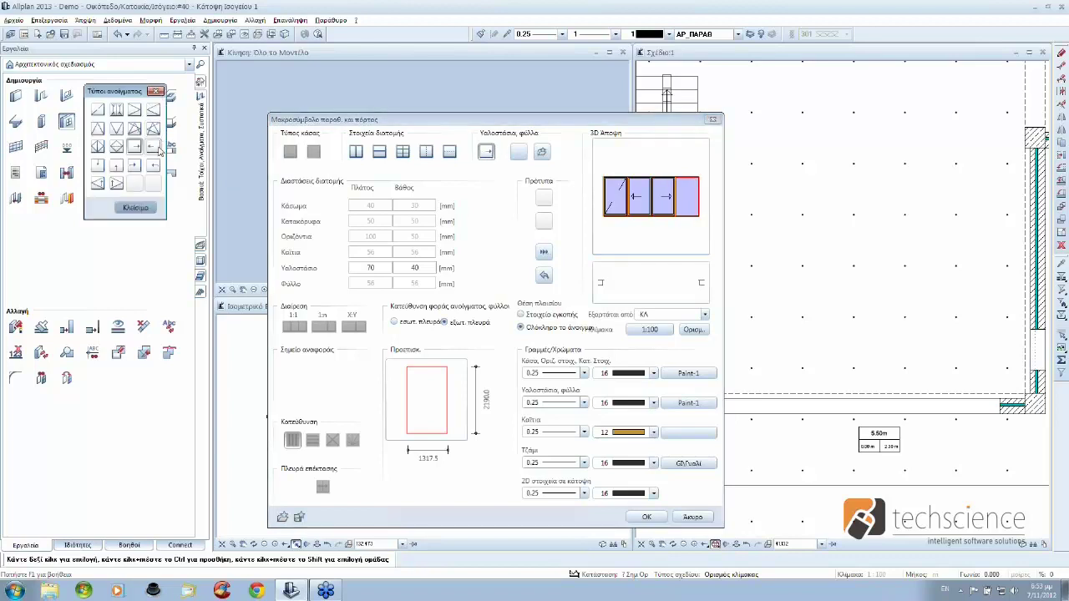
pyautogui.click(97, 127)
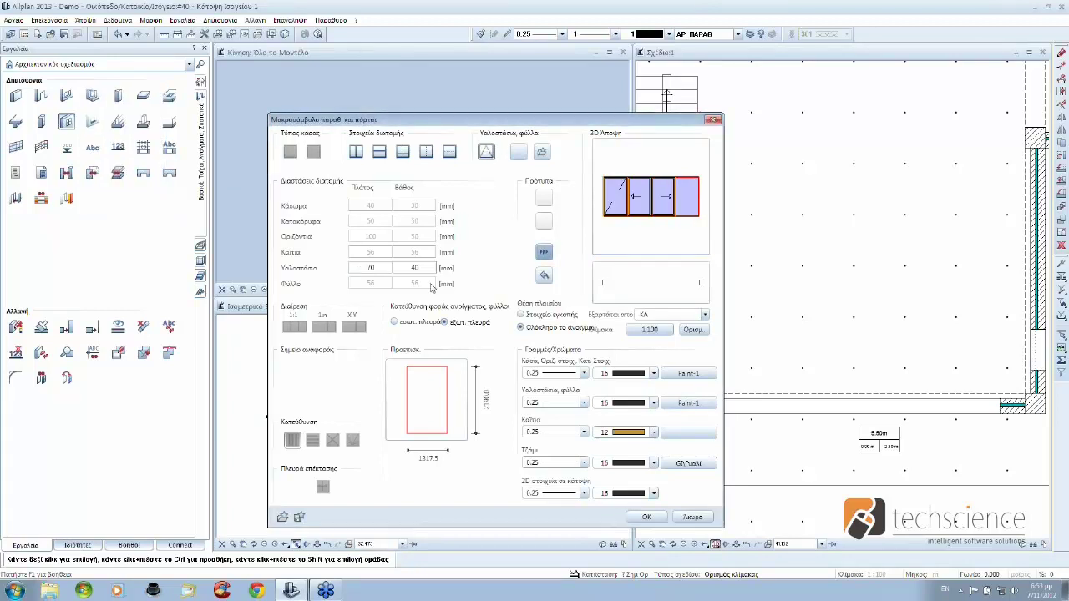
pyautogui.click(546, 253)
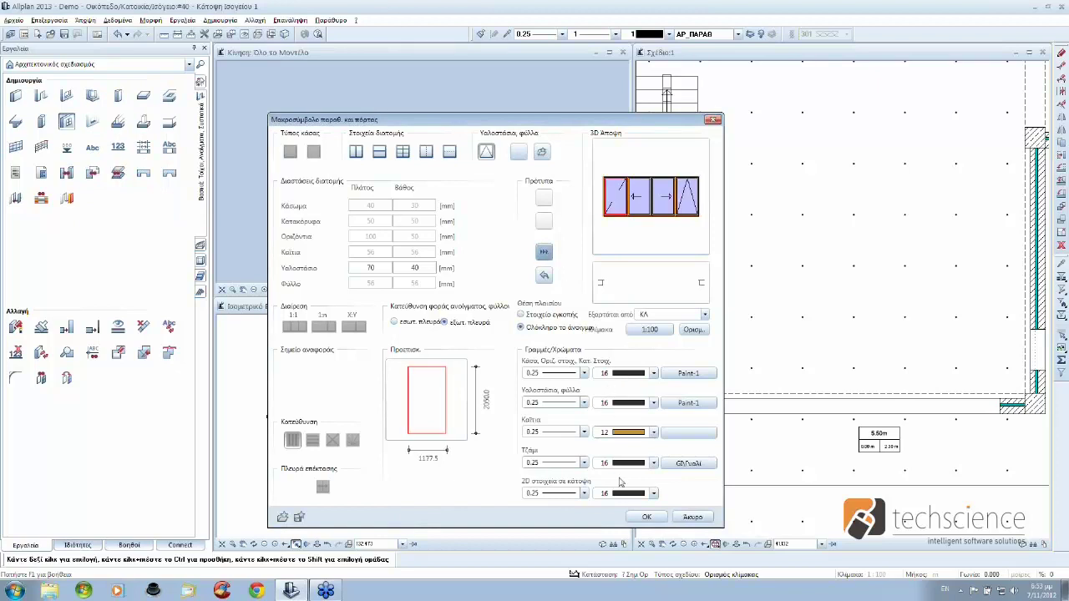
pyautogui.click(646, 517)
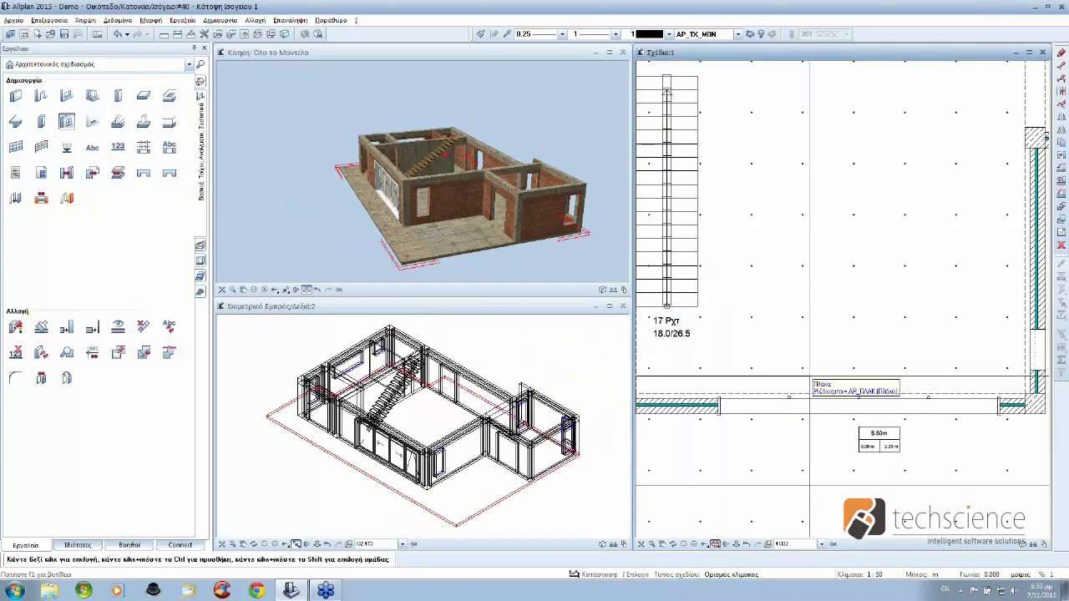
# Step: Finish placement, then orbit and zoom the 3D view to inspect the glazed door obliquely
pyautogui.press('Escape')
pyautogui.moveTo(368, 242); pyautogui.dragTo(302, 244)
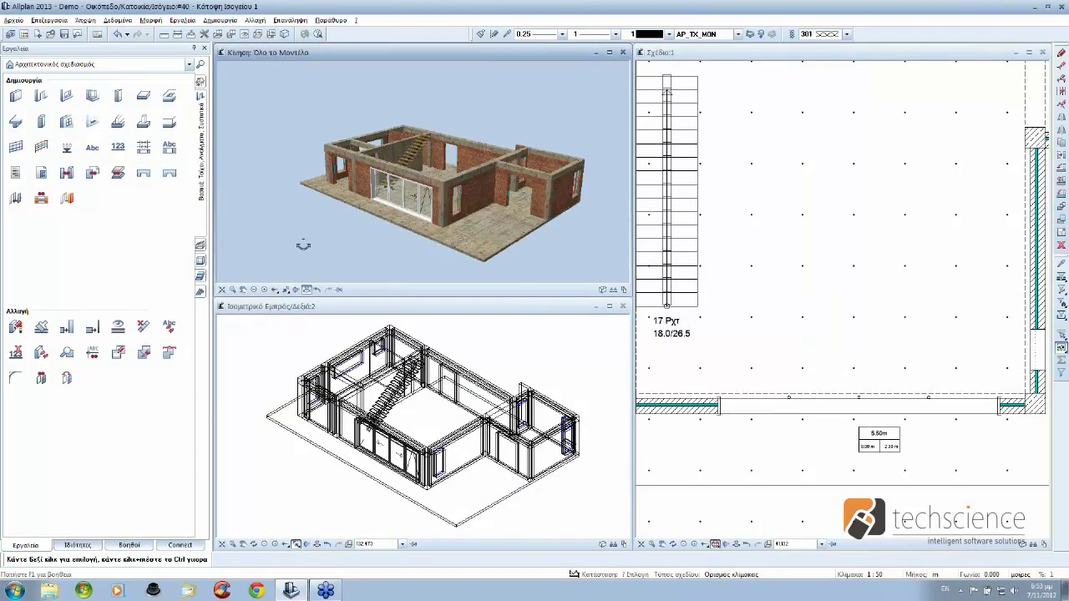
pyautogui.scroll(2, 435, 231)
pyautogui.scroll(5, 435, 233)
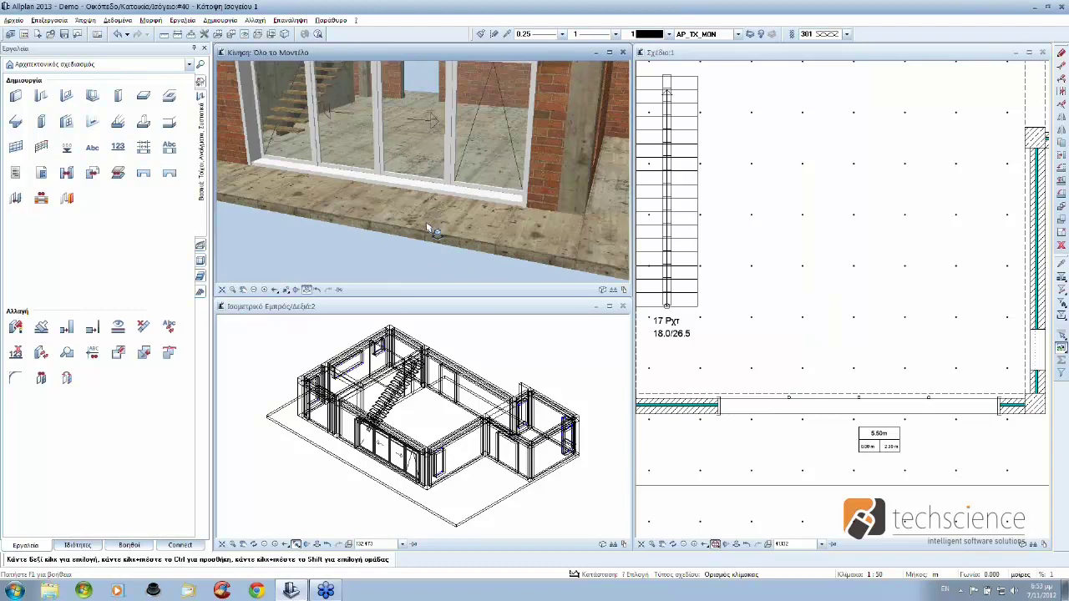
pyautogui.scroll(-3, 420, 182)
pyautogui.moveTo(428, 189)
pyautogui.mouseDown()
pyautogui.moveTo(485, 170)
pyautogui.moveTo(464, 174)
pyautogui.mouseUp()
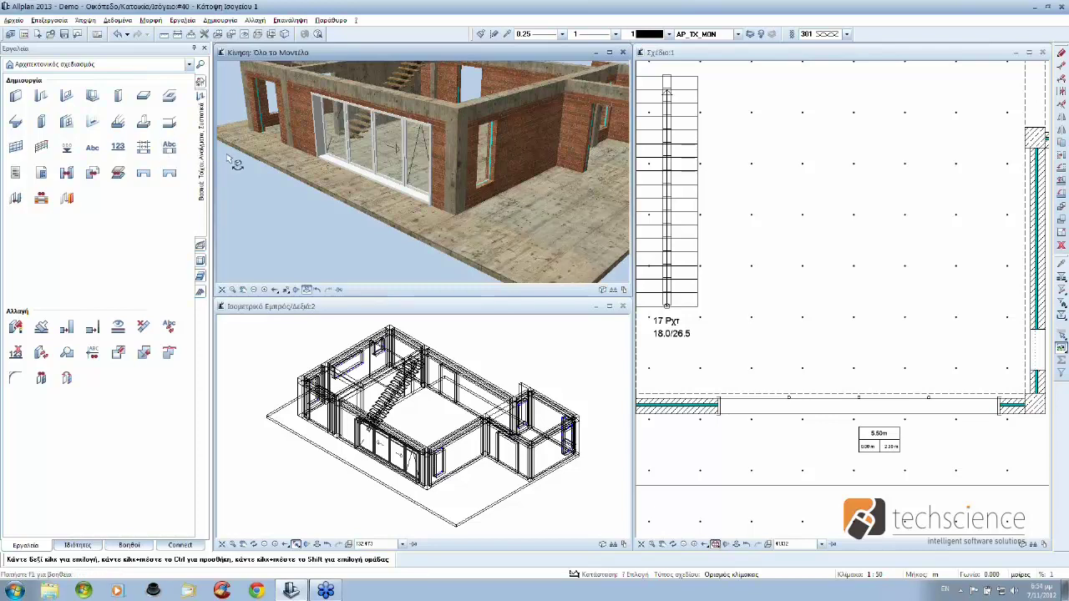
# Step: Start the Room tool with the Χώρος WC room template loaded
pyautogui.click(200, 261)
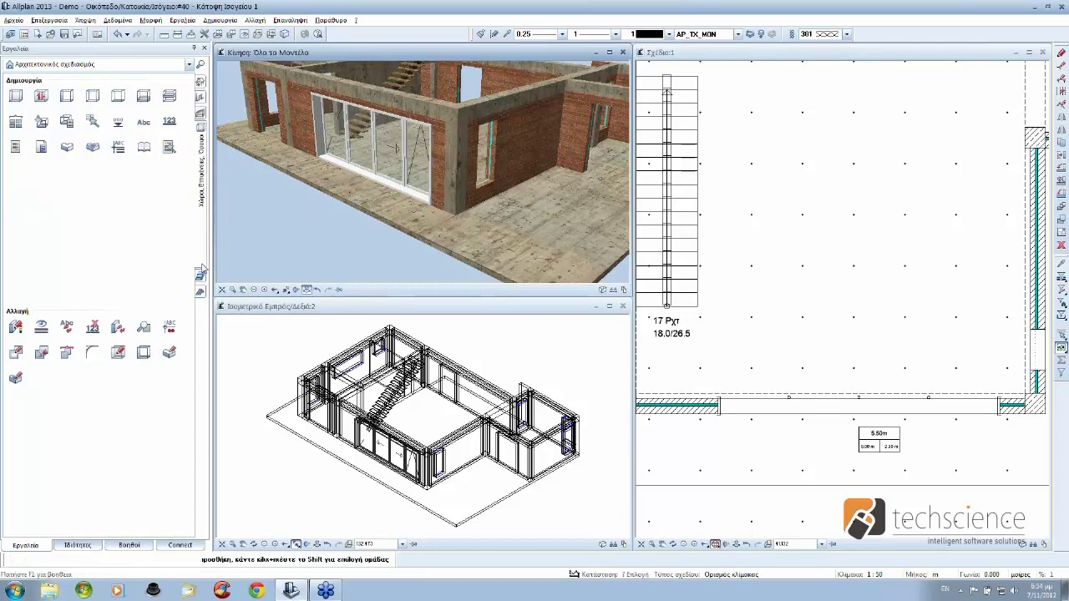
pyautogui.click(43, 123)
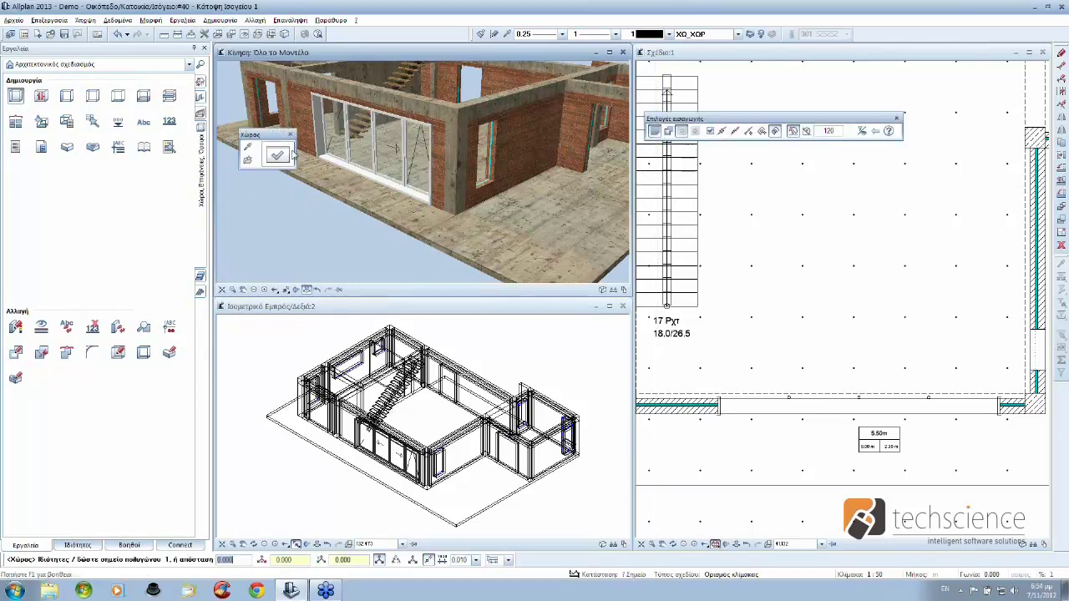
pyautogui.click(247, 159)
pyautogui.click(476, 281)
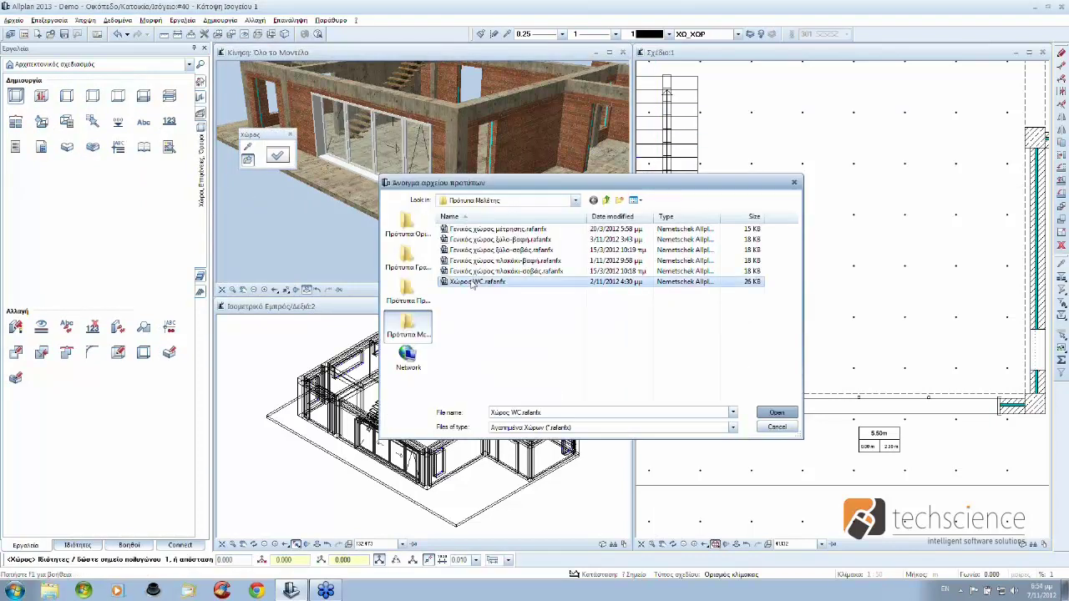
pyautogui.click(775, 413)
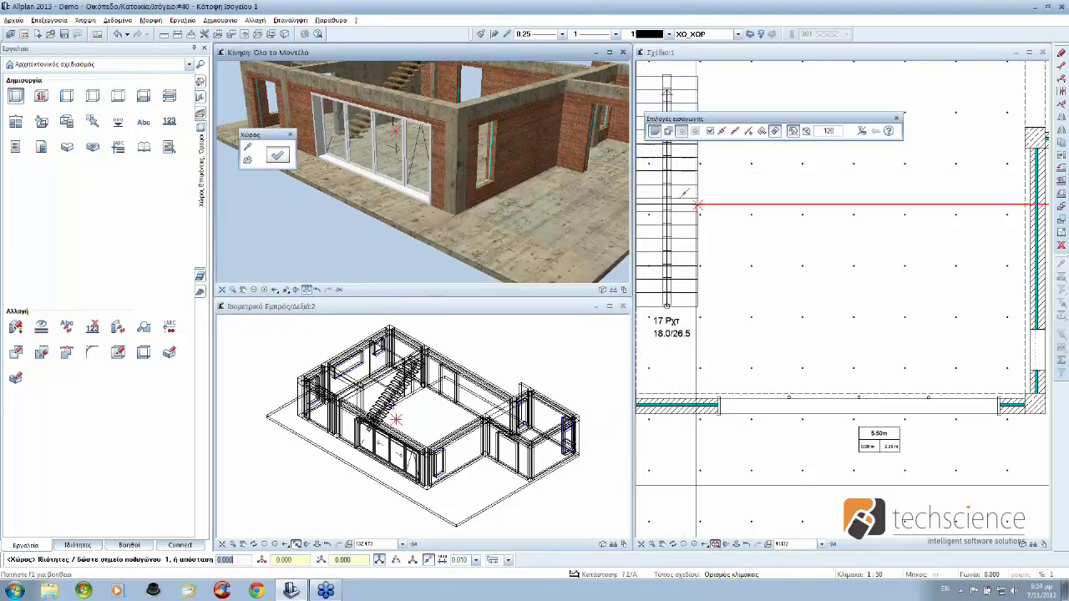
# Step: Draw the WC room between its two opposite corners and place the WC NF 5.07 m² label
pyautogui.scroll(-3, 698, 204)
pyautogui.scroll(4, 685, 297)
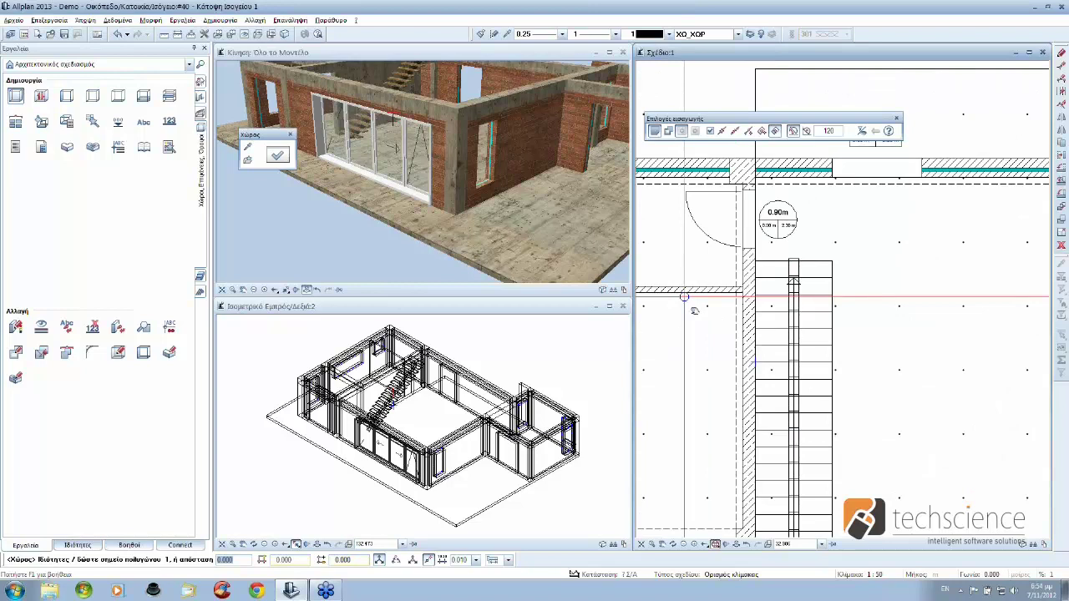
pyautogui.scroll(3, 685, 298)
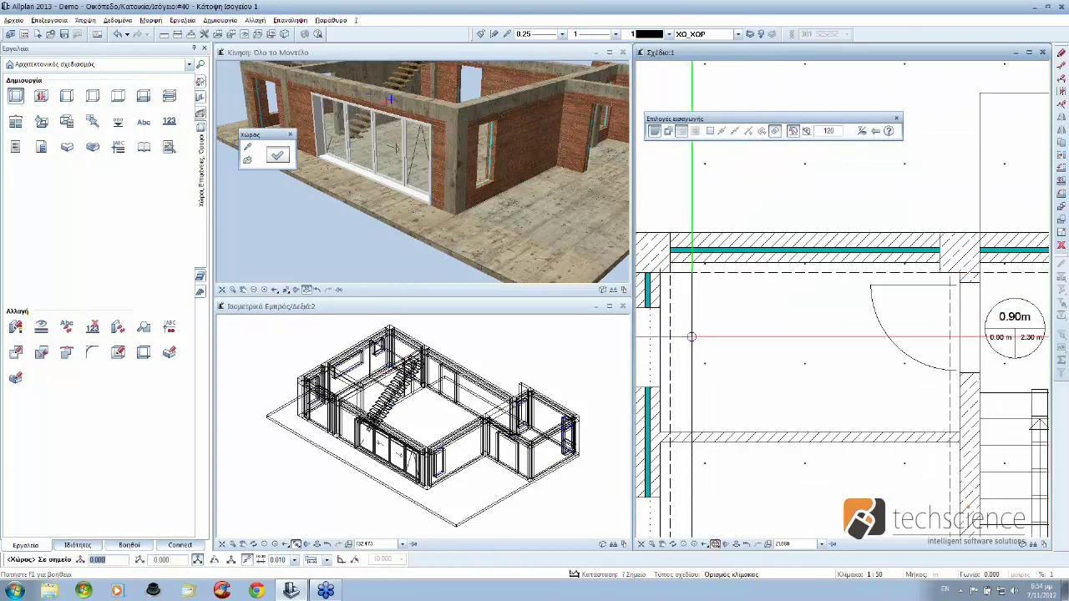
pyautogui.click(671, 272)
pyautogui.click(671, 272)
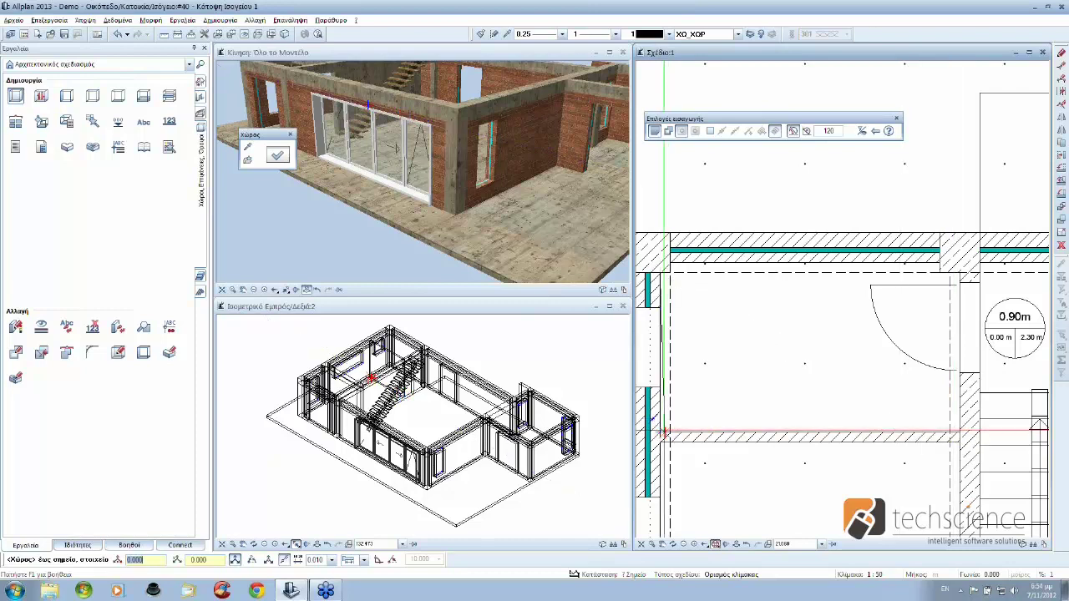
pyautogui.click(666, 432)
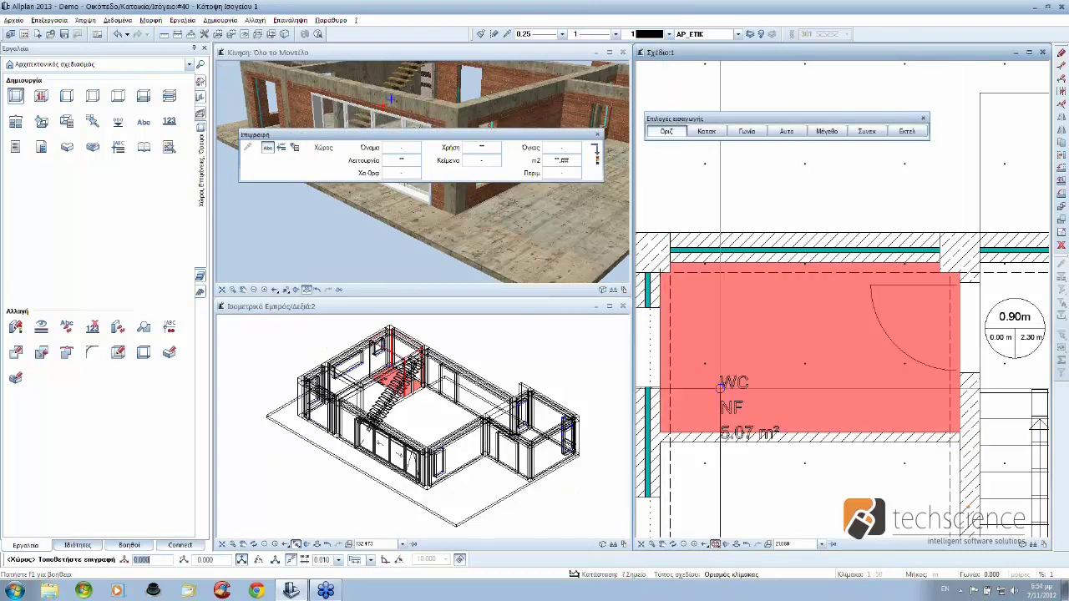
pyautogui.click(763, 342)
# Step: Orbit the 3D view and zoom out the plan to check the WC, then exit the Room tool
pyautogui.scroll(5, 476, 182)
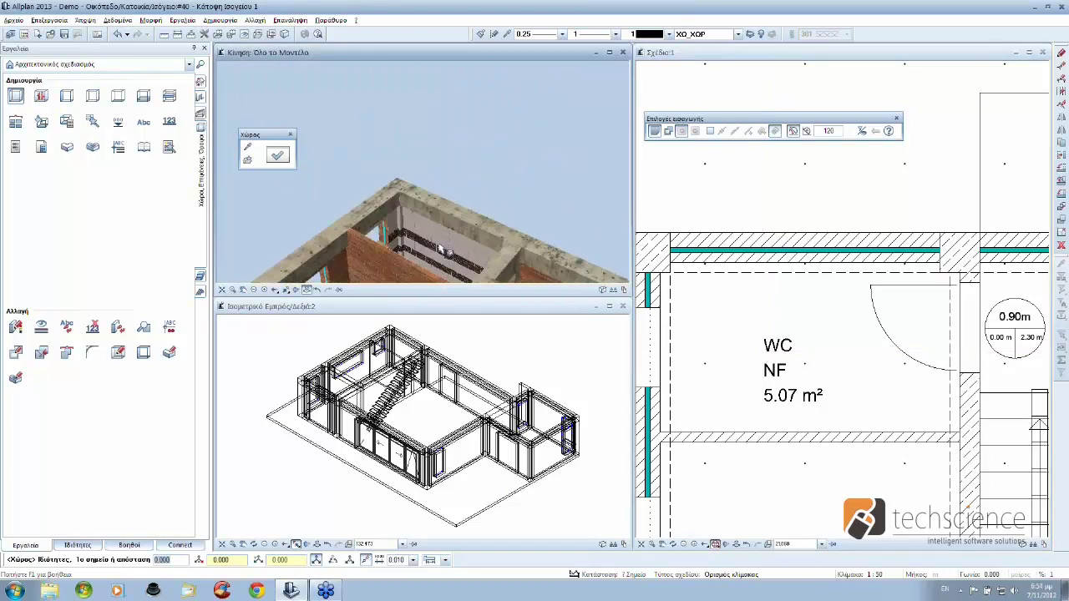
pyautogui.scroll(1, 455, 225)
pyautogui.moveTo(455, 225); pyautogui.dragTo(522, 227)
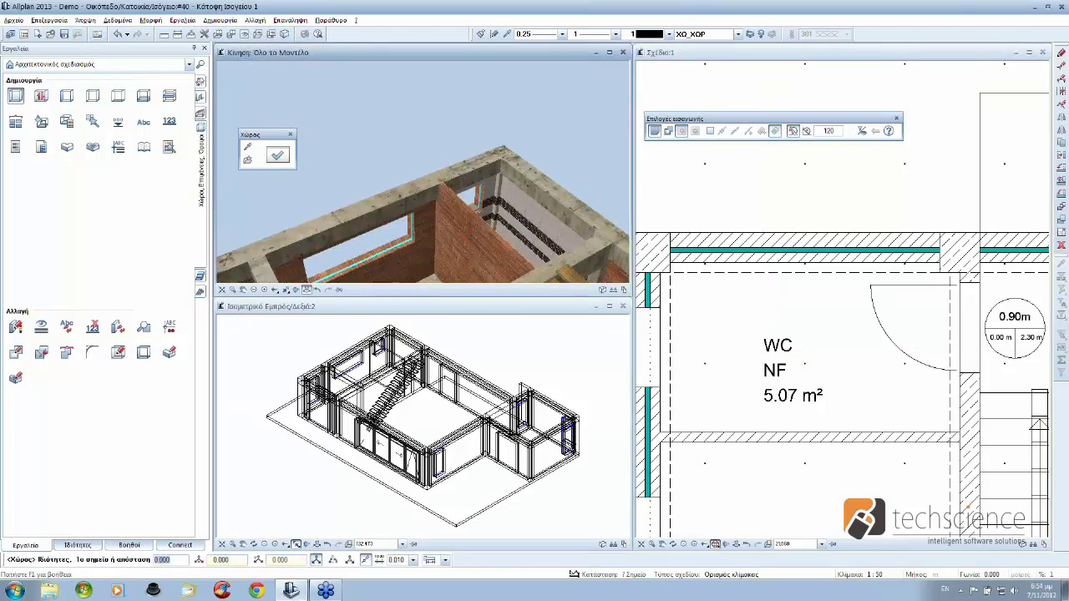
pyautogui.scroll(-3, 735, 326)
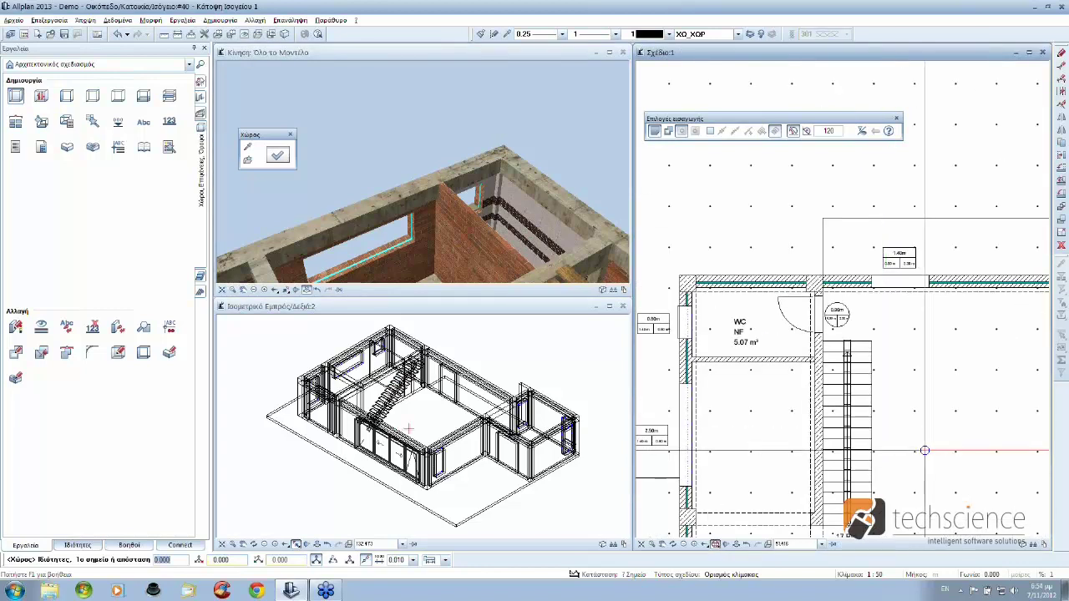
pyautogui.moveTo(945, 446)
pyautogui.mouseDown(button='middle')
pyautogui.moveTo(860, 389)
pyautogui.moveTo(840, 326)
pyautogui.mouseUp(button='middle')
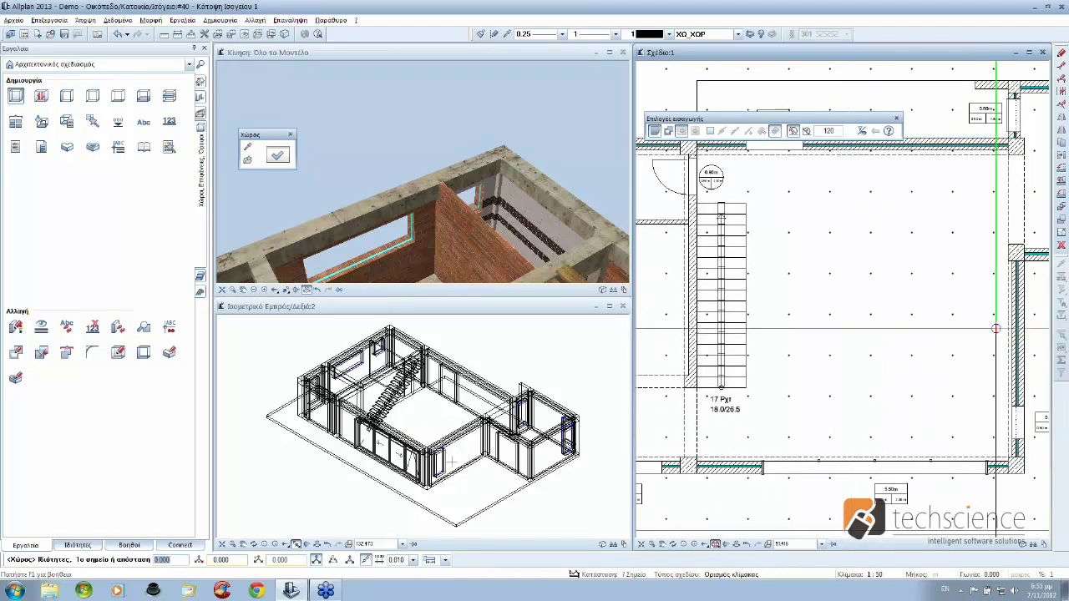
pyautogui.scroll(-2, 1016, 249)
pyautogui.scroll(-2, 930, 330)
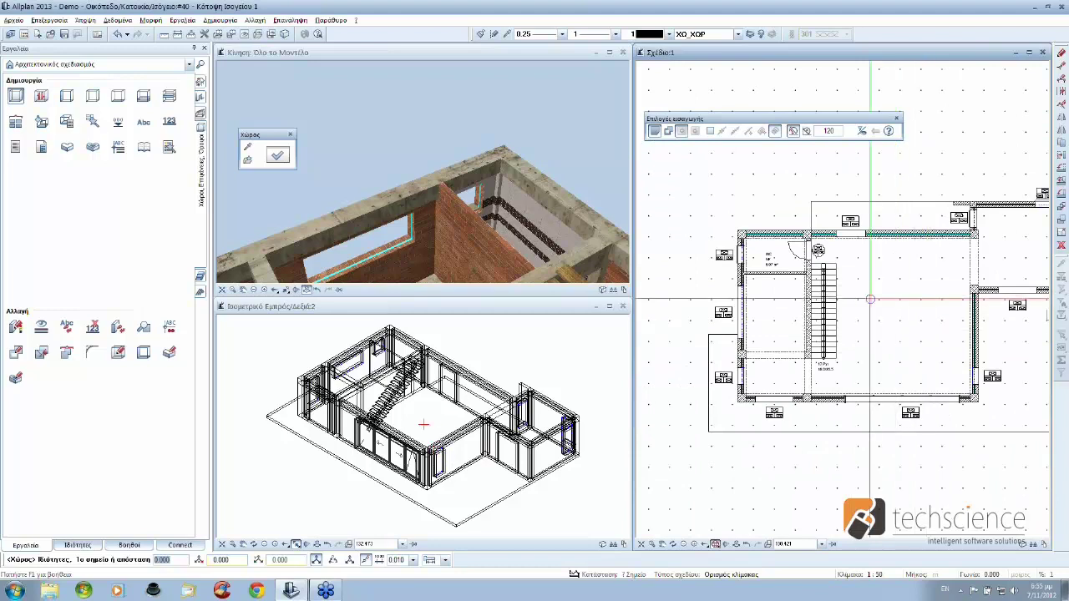
pyautogui.scroll(-1, 860, 327)
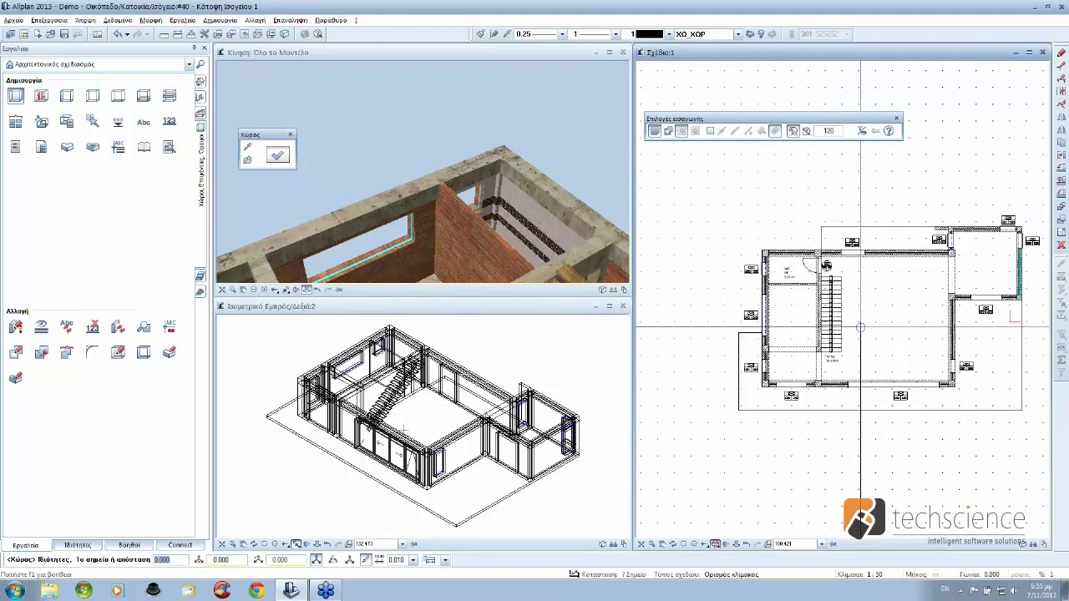
pyautogui.scroll(-2, 861, 327)
pyautogui.press('Escape')
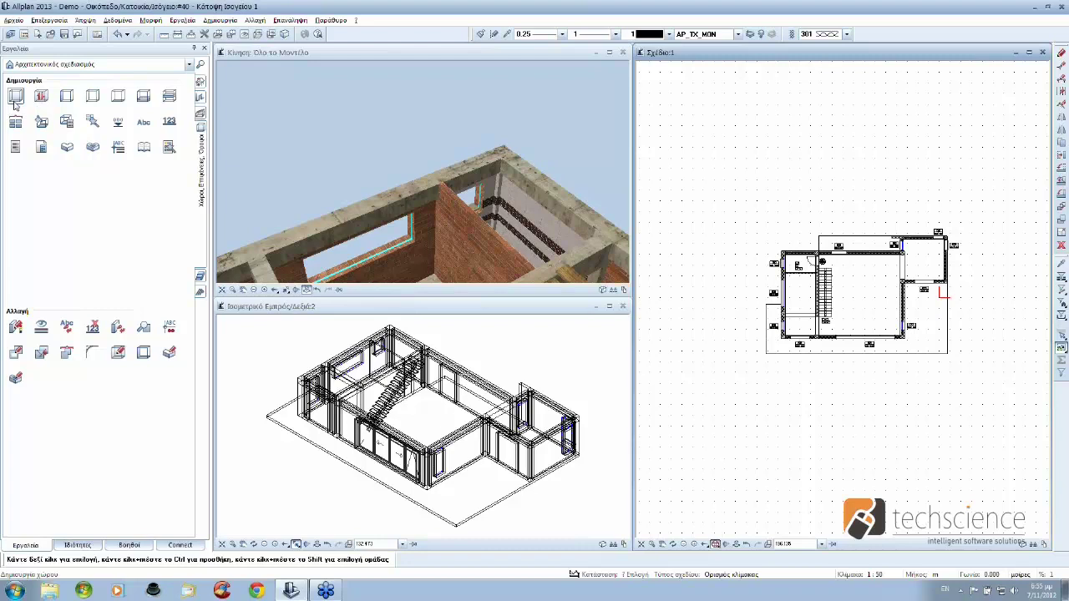
# Step: Start a wall side surface with the Βαφή τοίχου 2 template loaded
pyautogui.click(66, 96)
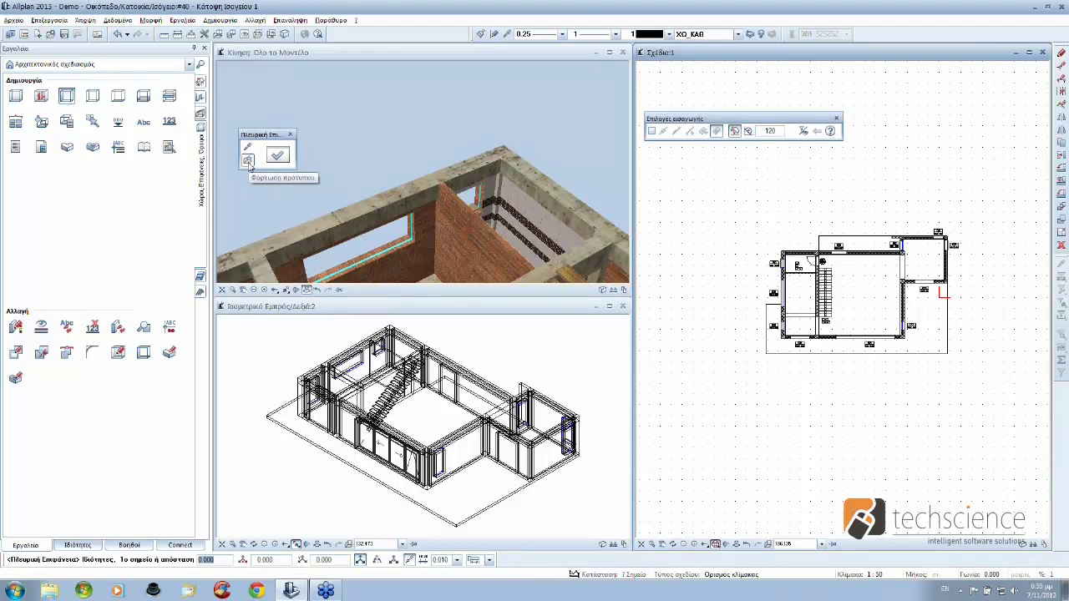
pyautogui.click(248, 160)
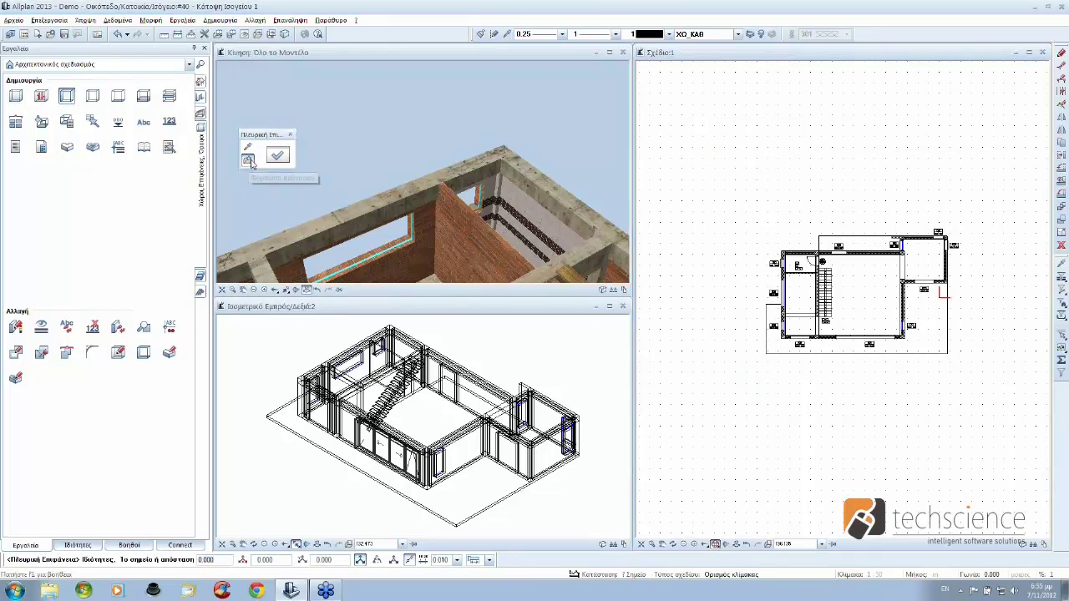
pyautogui.click(499, 240)
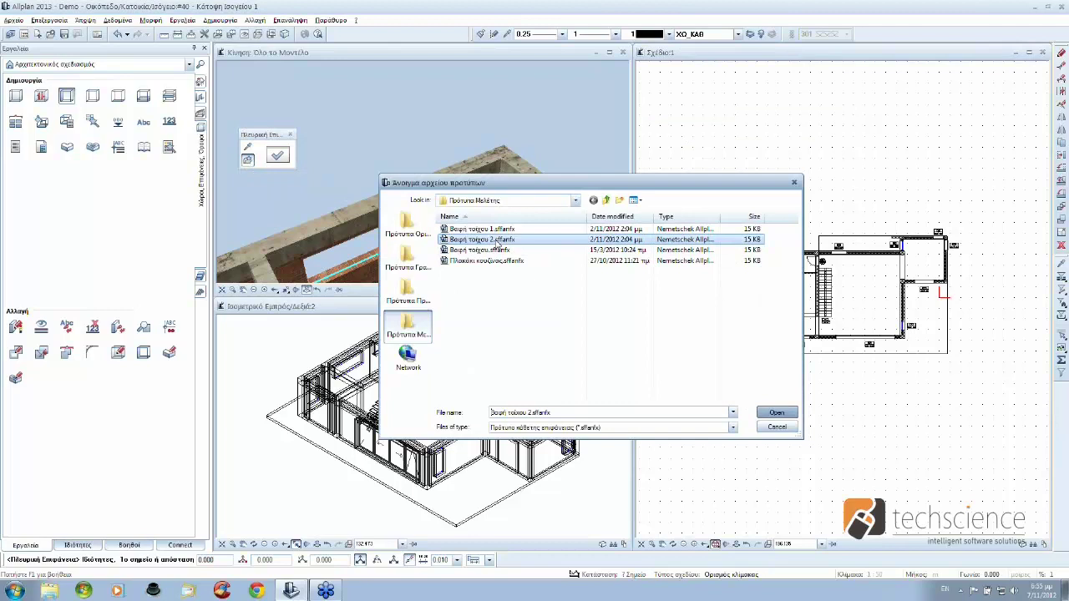
pyautogui.click(777, 413)
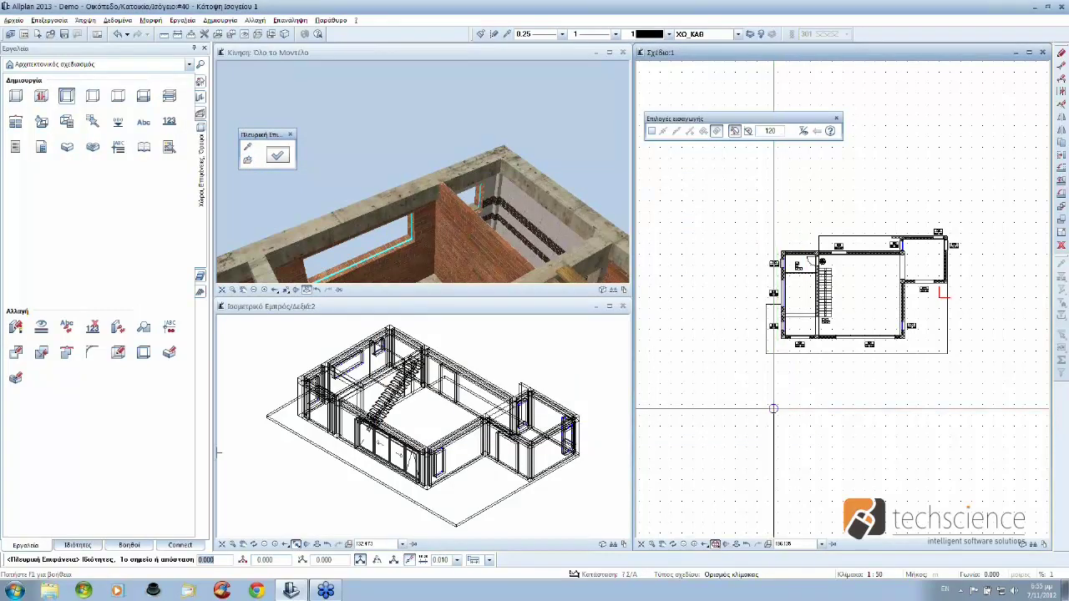
# Step: Confirm the side-surface properties with a 2.90 m surface height
pyautogui.click(277, 154)
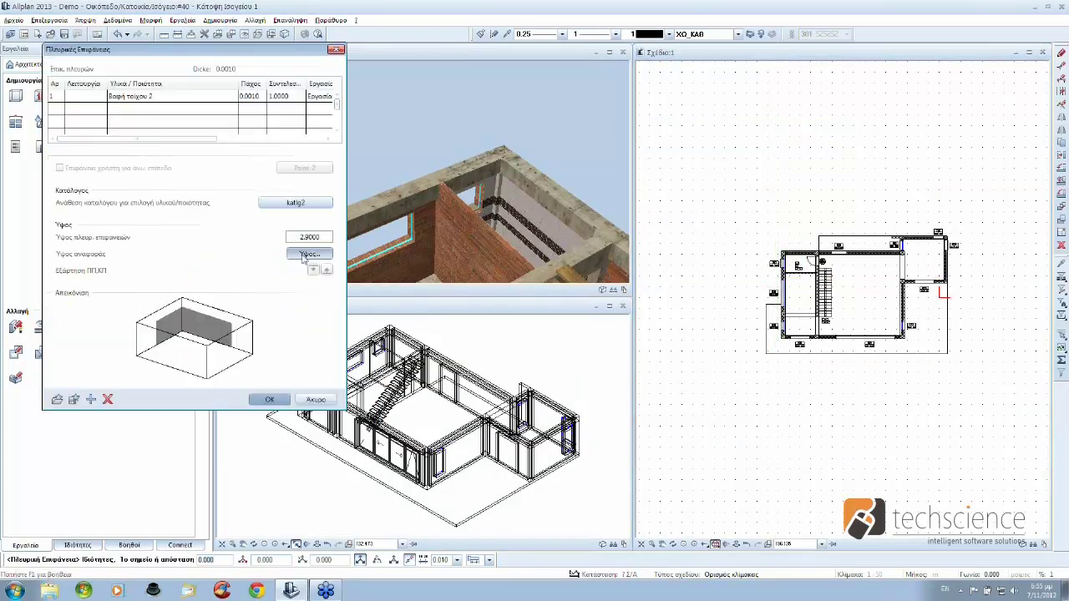
pyautogui.click(304, 255)
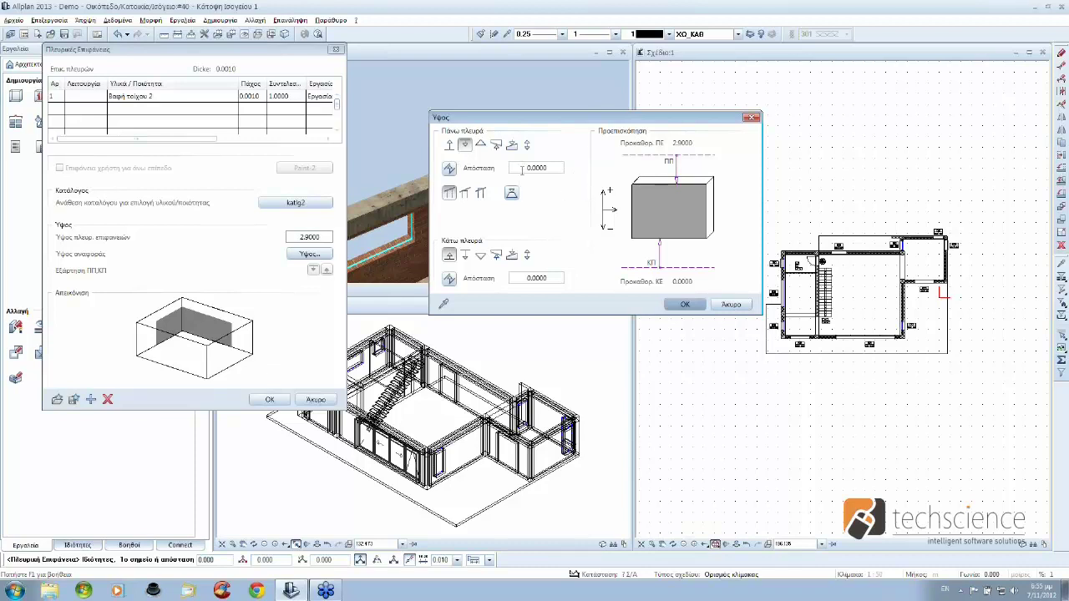
pyautogui.moveTo(536, 168)
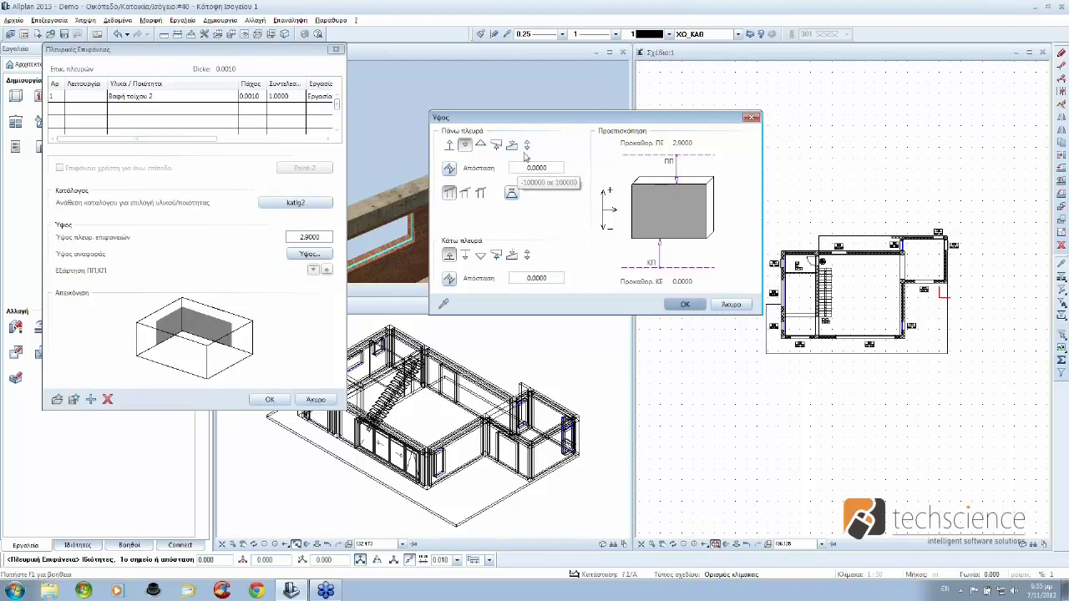
pyautogui.click(685, 306)
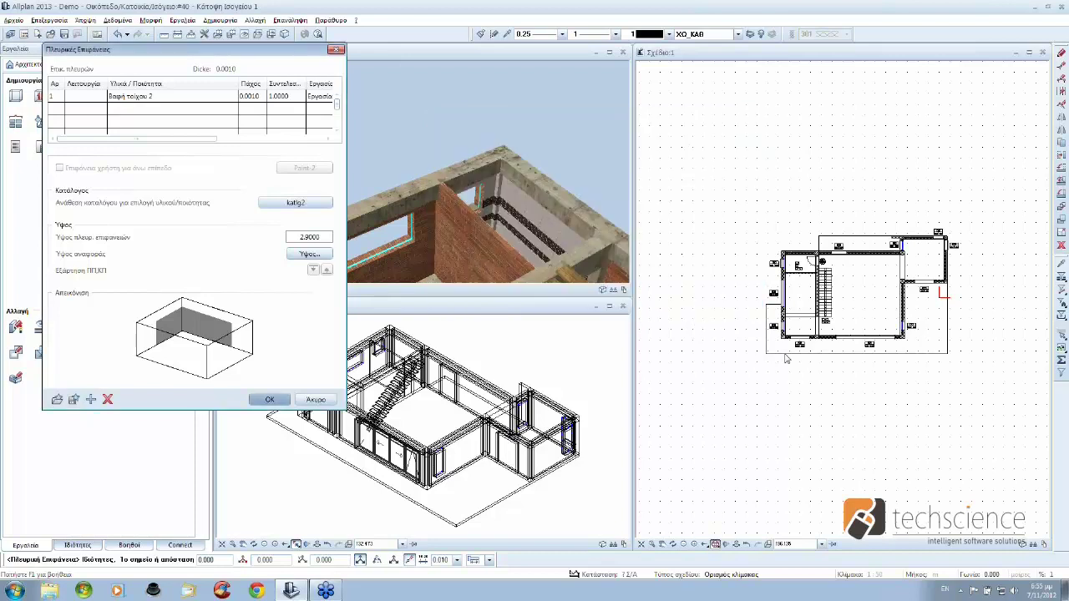
pyautogui.click(266, 400)
# Step: Trace the Βαφή τοίχου 2 paint along the room walls and place its 48.43 m² label
pyautogui.scroll(3, 827, 366)
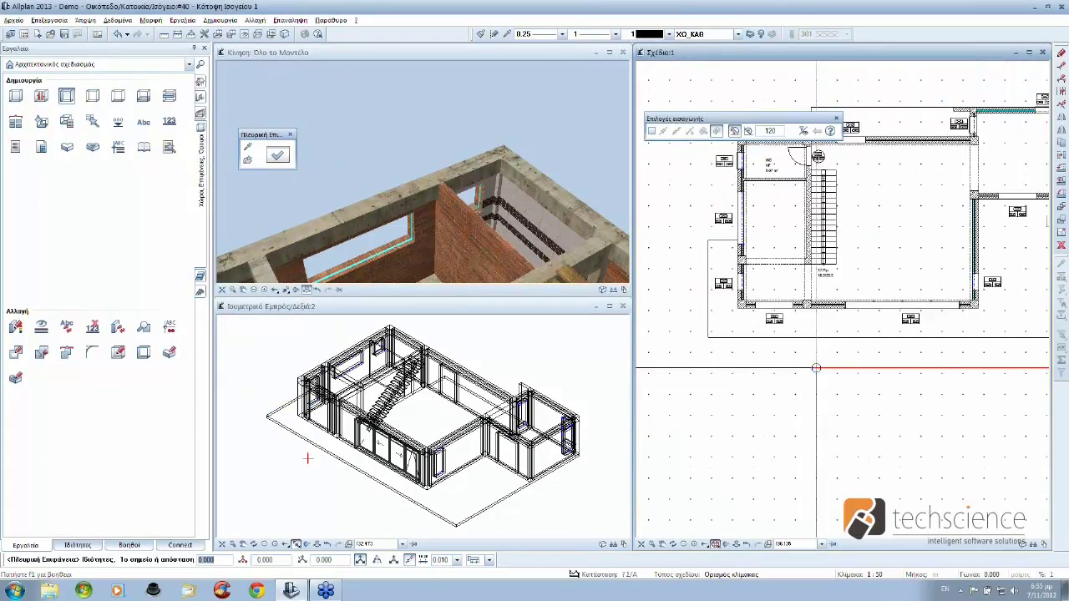
pyautogui.click(718, 294)
pyautogui.moveTo(924, 319); pyautogui.dragTo(795, 328, button='middle')
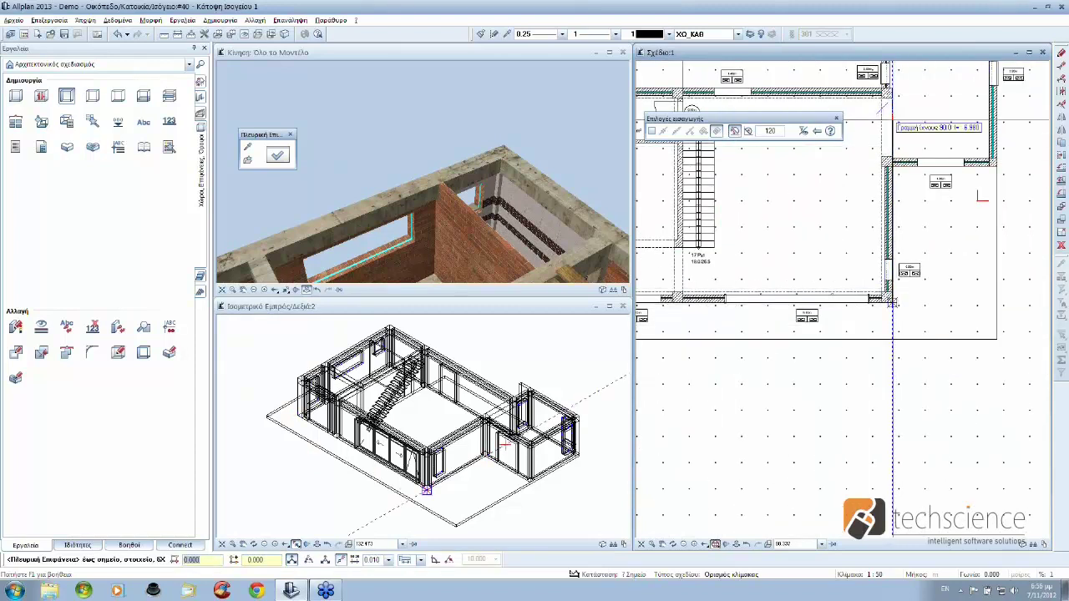
pyautogui.press('Escape')
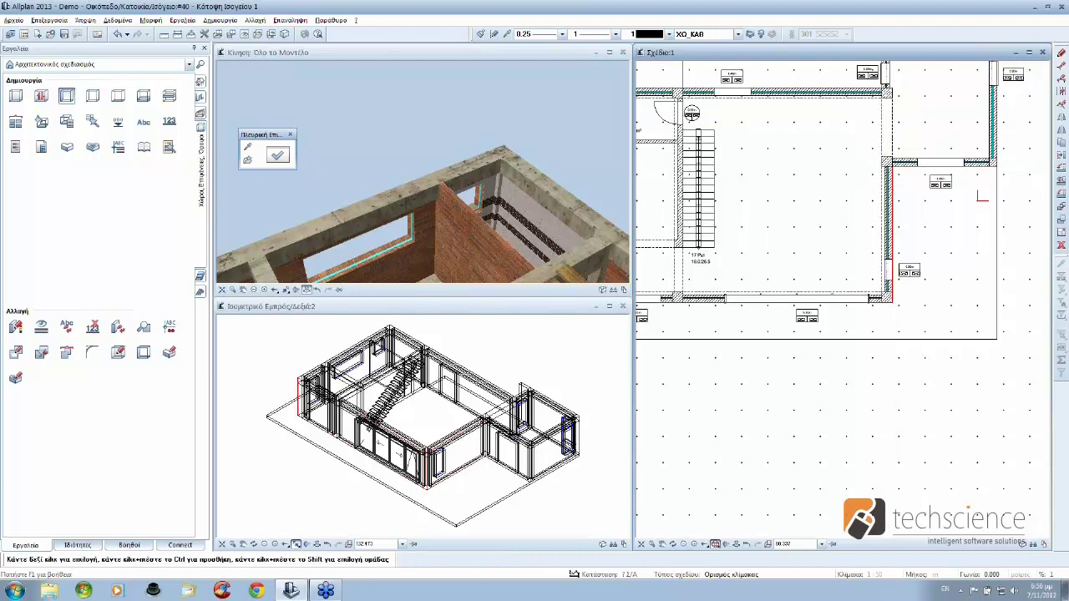
pyautogui.press('Return')
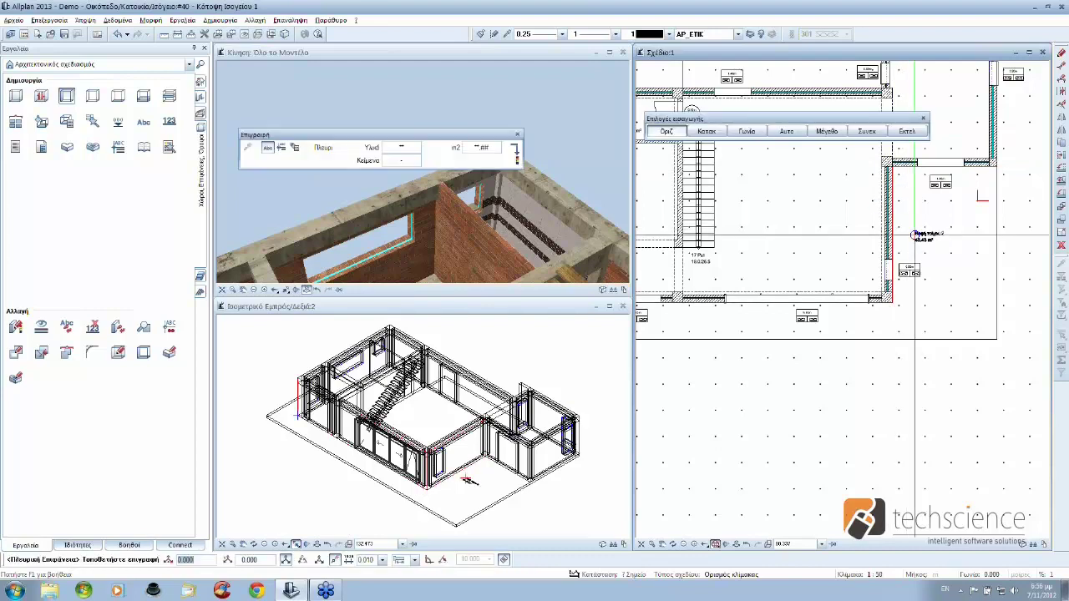
pyautogui.click(913, 234)
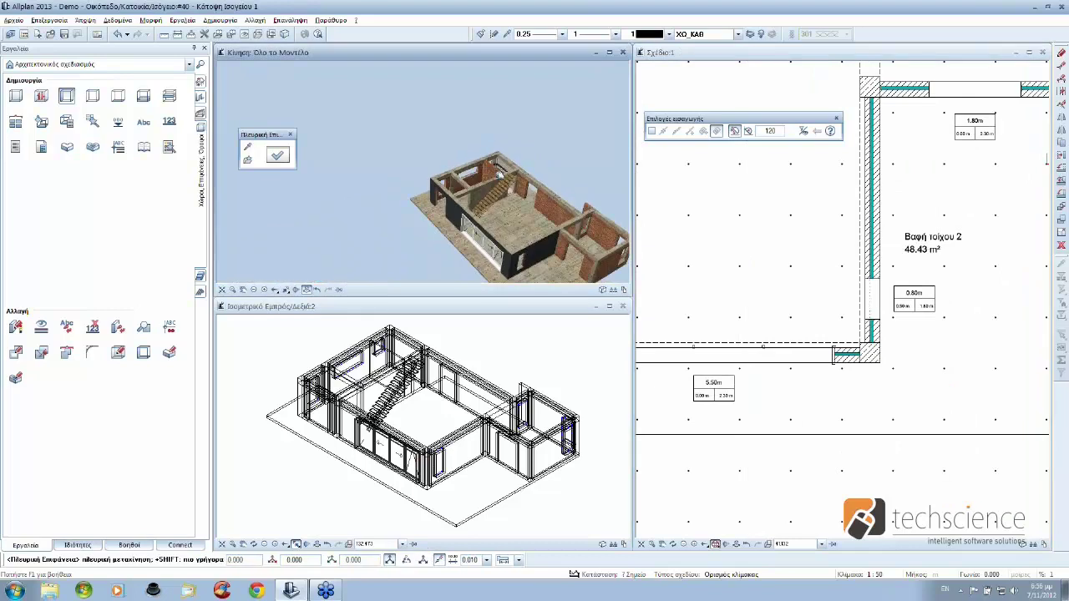
pyautogui.moveTo(499, 174)
pyautogui.mouseDown()
pyautogui.moveTo(482, 222)
pyautogui.moveTo(514, 223)
pyautogui.moveTo(458, 209)
pyautogui.moveTo(458, 187)
pyautogui.moveTo(539, 215)
pyautogui.mouseUp()
pyautogui.scroll(5, 540, 215)
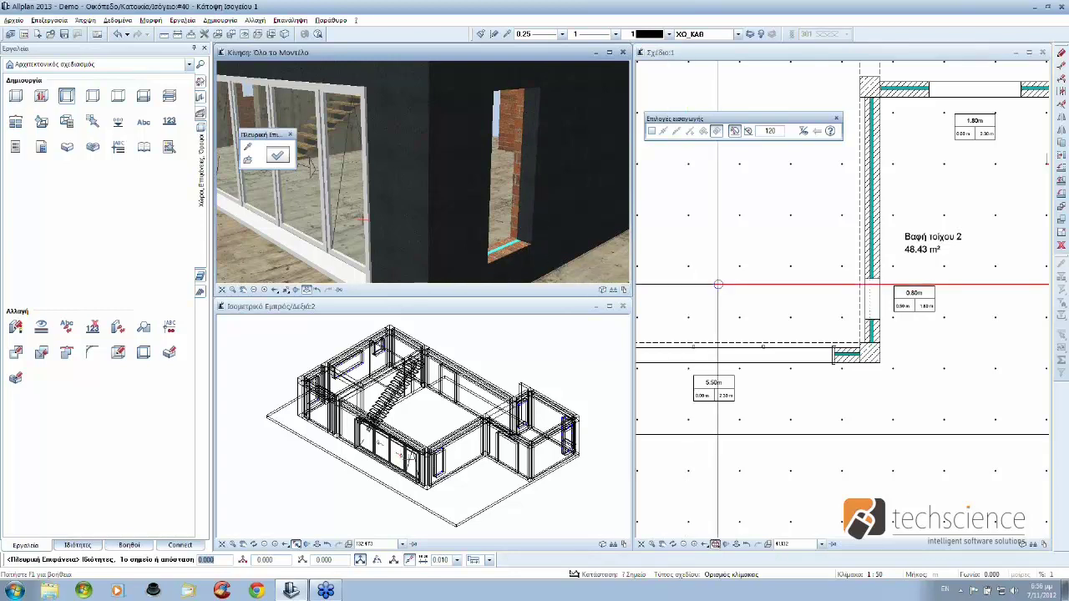
# Step: Start the Floor surface tool with the chosen tile template loaded
pyautogui.click(117, 96)
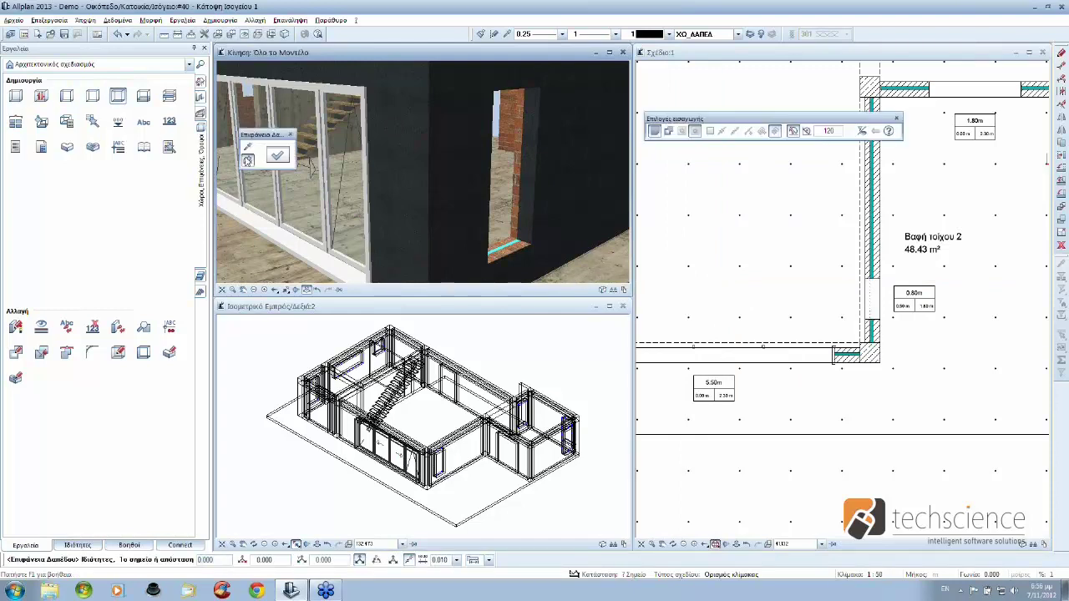
pyautogui.click(247, 160)
pyautogui.click(766, 420)
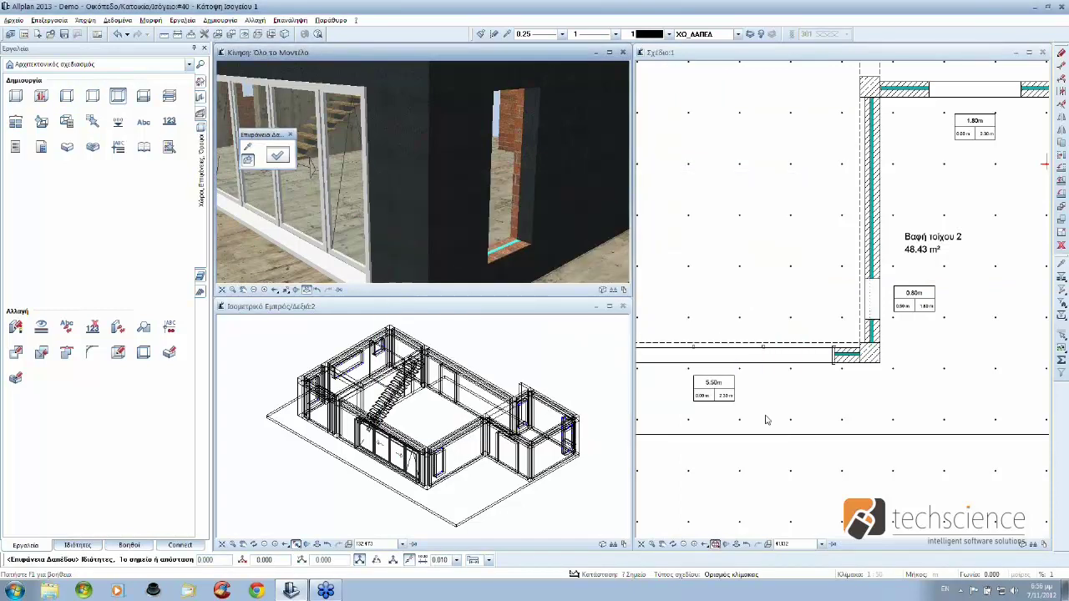
pyautogui.scroll(-1, 684, 346)
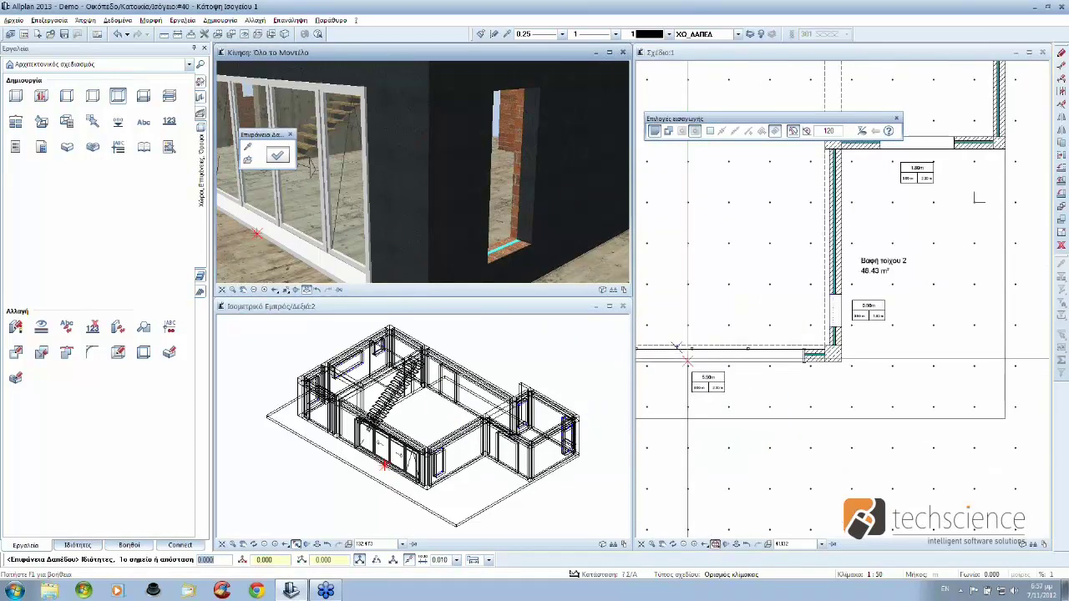
pyautogui.scroll(-1, 685, 355)
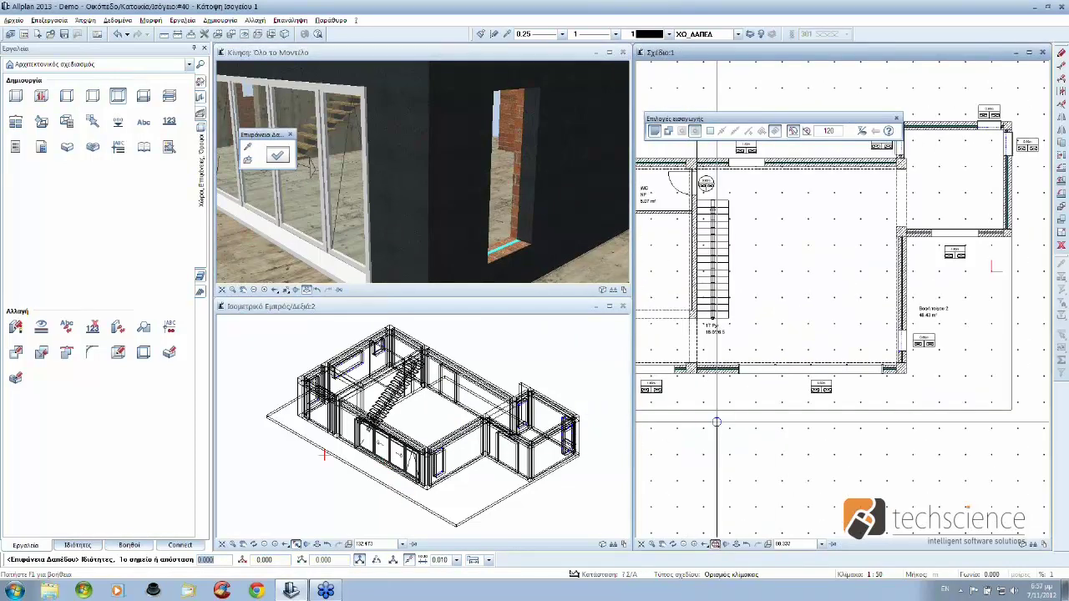
pyautogui.keyDown('shift'); pyautogui.hscroll(-3, 716, 422); pyautogui.keyUp('shift')
# Step: Outline the room's floor by its corners and place the Πλακάκι 49.01 m² label
pyautogui.click(720, 286)
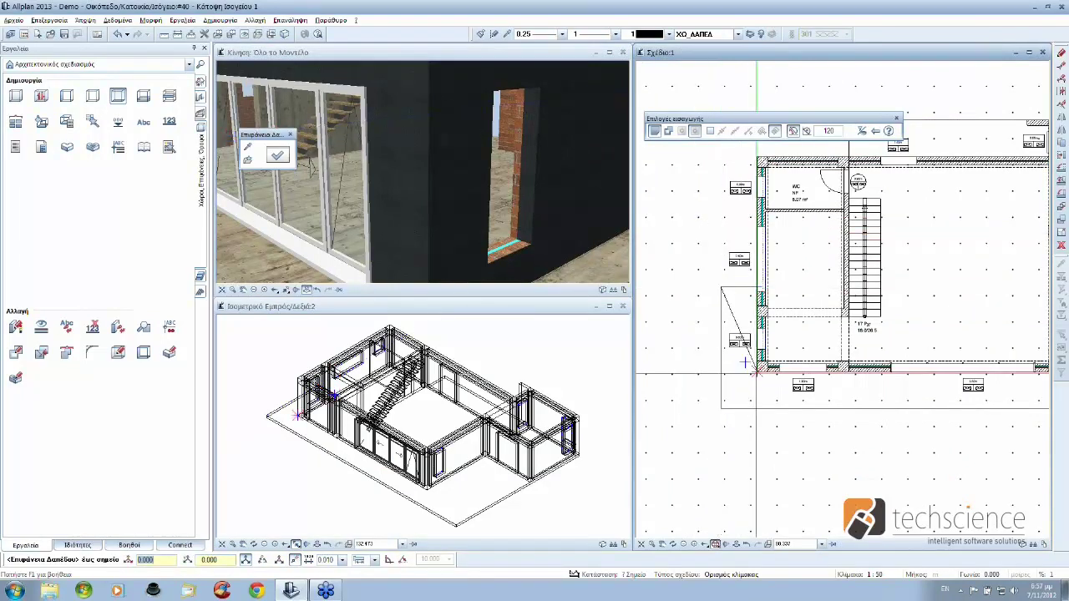
pyautogui.scroll(3, 744, 362)
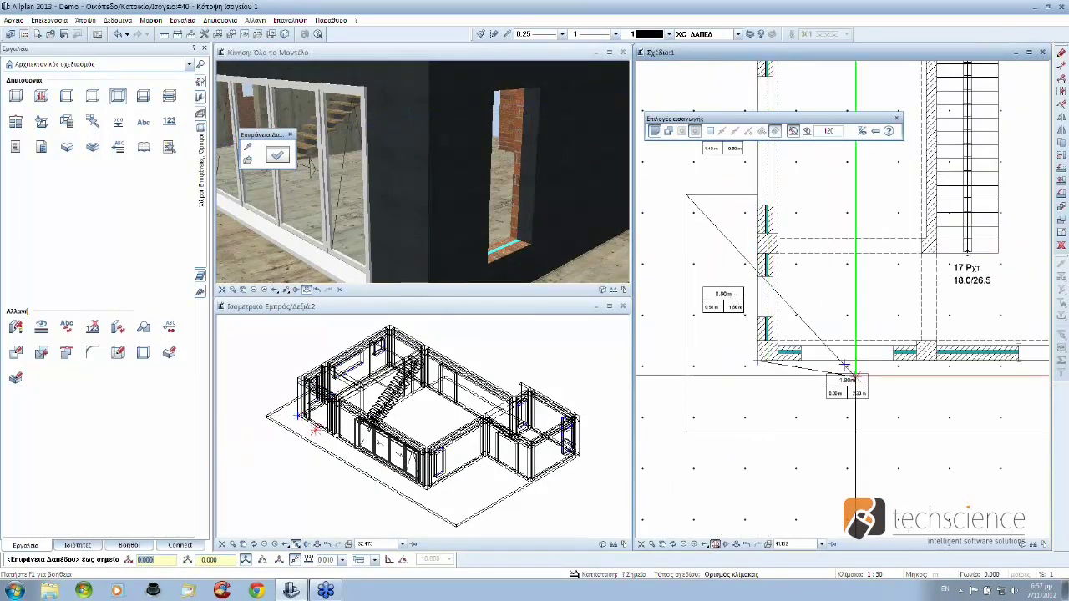
pyautogui.scroll(-3, 845, 365)
pyautogui.scroll(2, 869, 320)
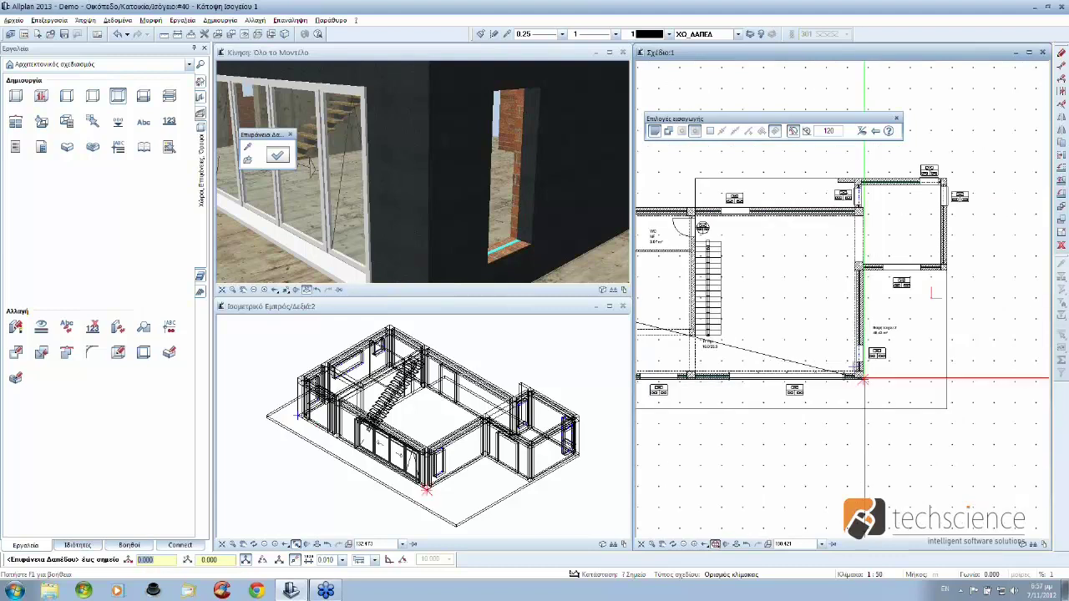
pyautogui.click(946, 268)
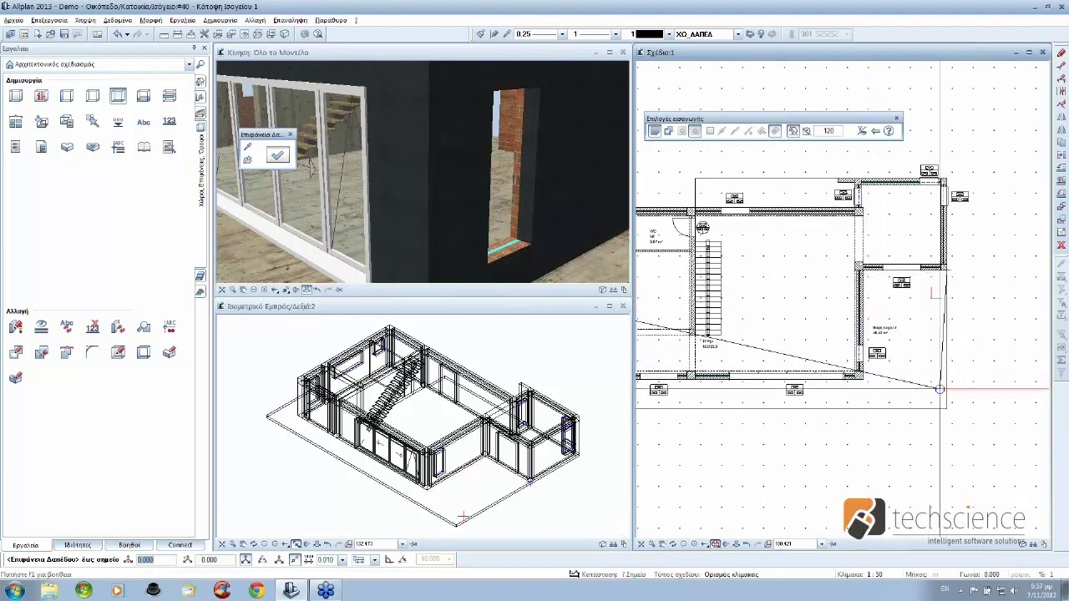
pyautogui.click(715, 416)
pyautogui.press('Escape')
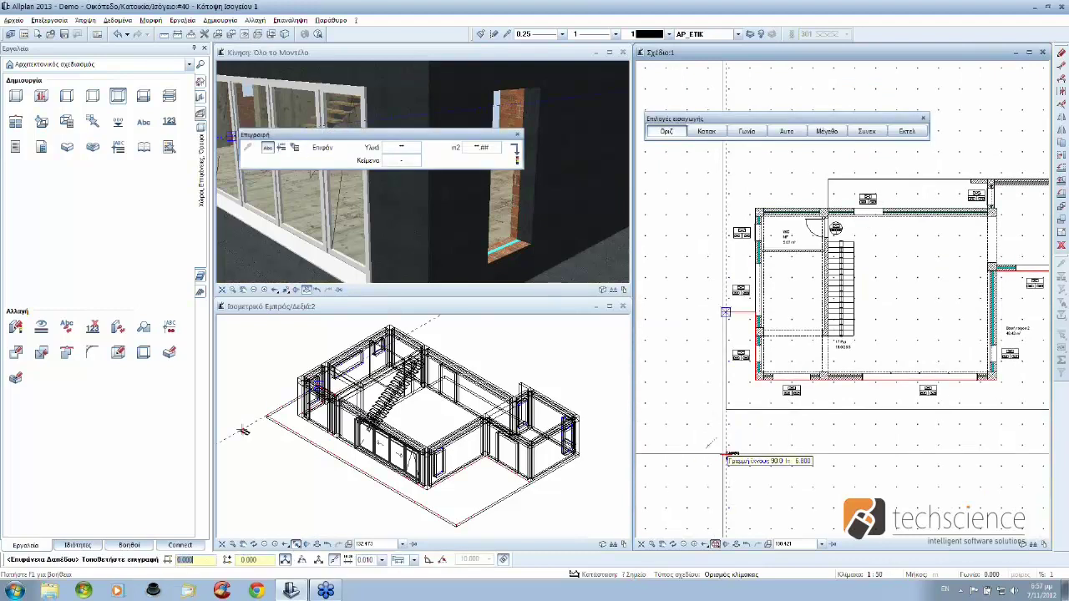
pyautogui.scroll(5, 733, 419)
pyautogui.click(735, 400)
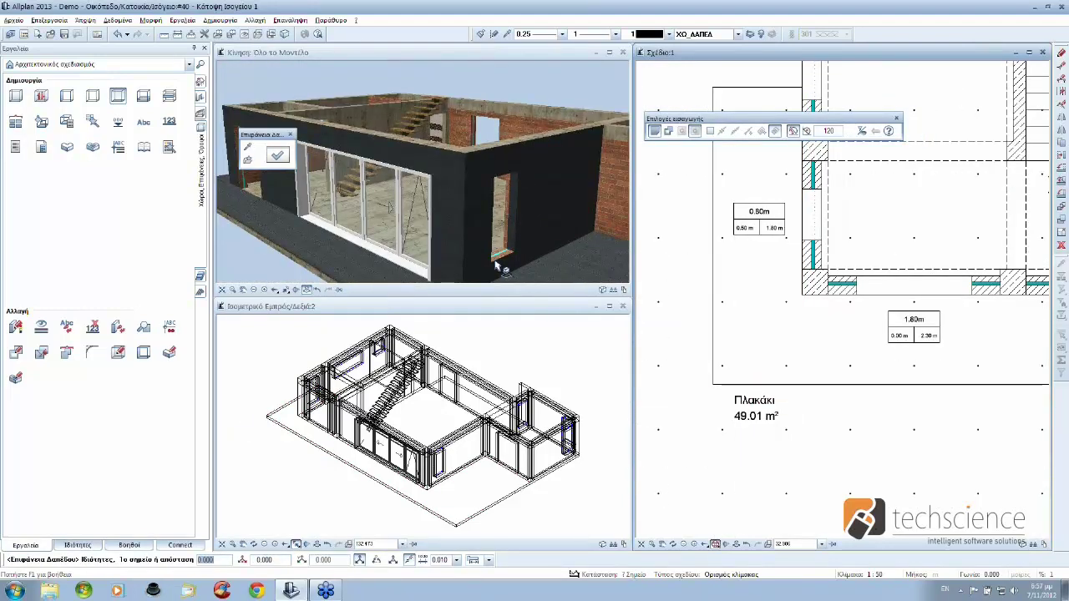
# Step: Orbit the 3D model to inspect the tiled floor, then end the floor-surface command
pyautogui.moveTo(498, 266)
pyautogui.mouseDown()
pyautogui.moveTo(529, 252)
pyautogui.moveTo(495, 222)
pyautogui.mouseUp()
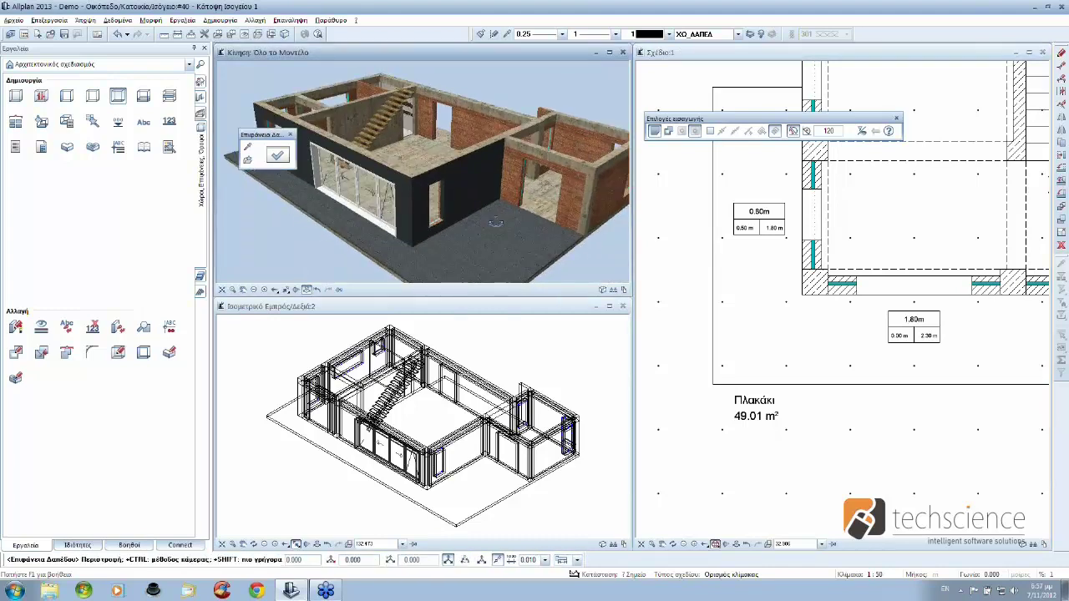
pyautogui.scroll(3, 496, 226)
pyautogui.scroll(3, 496, 231)
pyautogui.scroll(-2, 496, 234)
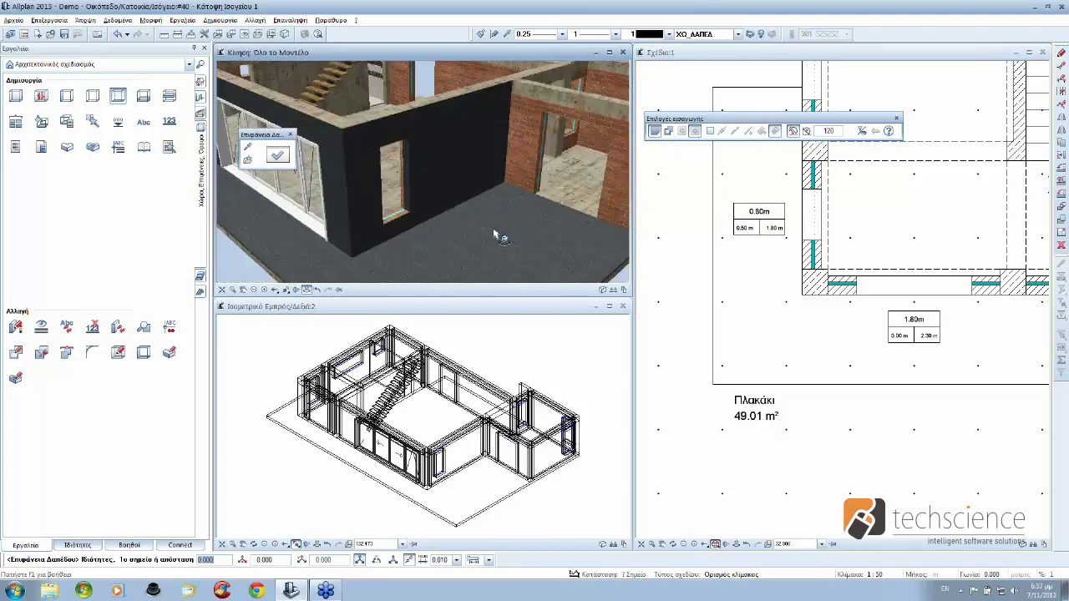
pyautogui.scroll(-2, 499, 238)
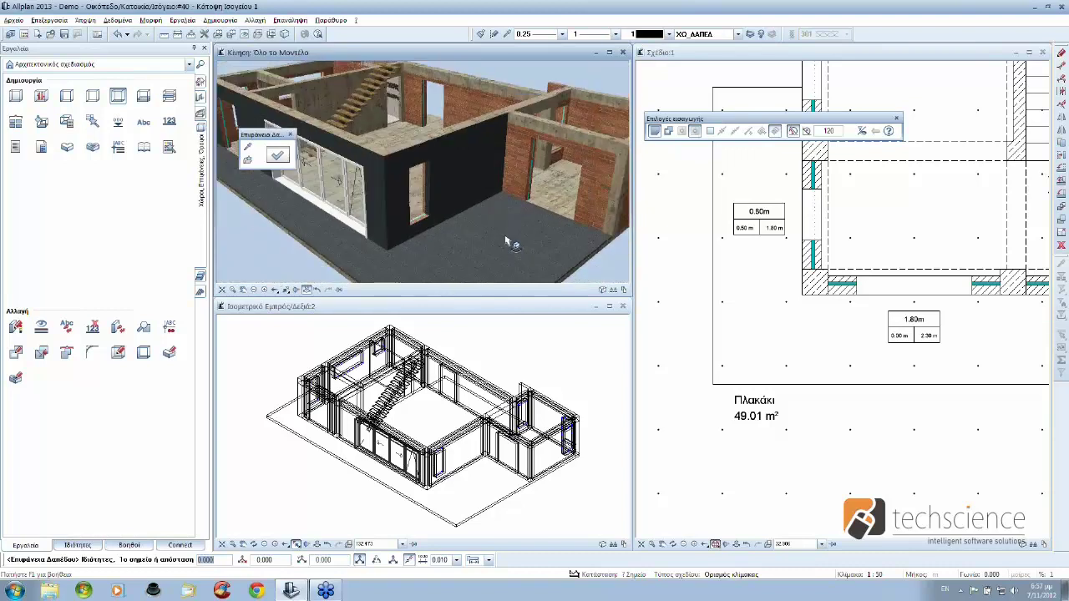
pyautogui.scroll(2, 510, 243)
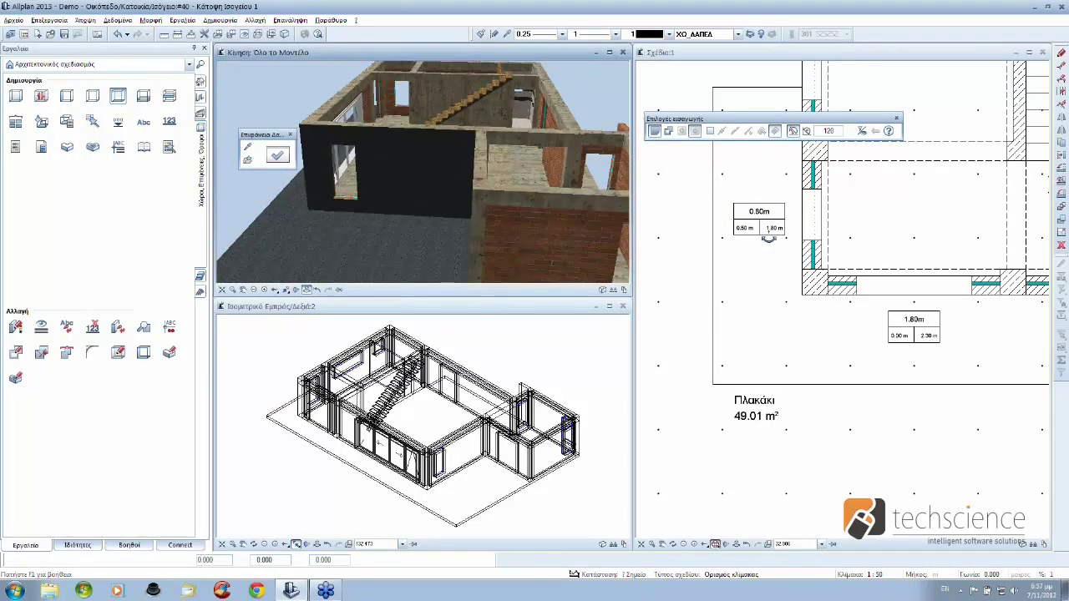
pyautogui.moveTo(768, 239)
pyautogui.mouseDown()
pyautogui.moveTo(685, 190)
pyautogui.moveTo(390, 152)
pyautogui.moveTo(366, 200)
pyautogui.moveTo(281, 208)
pyautogui.moveTo(650, 328)
pyautogui.mouseUp()
pyautogui.scroll(-3, 365, 199)
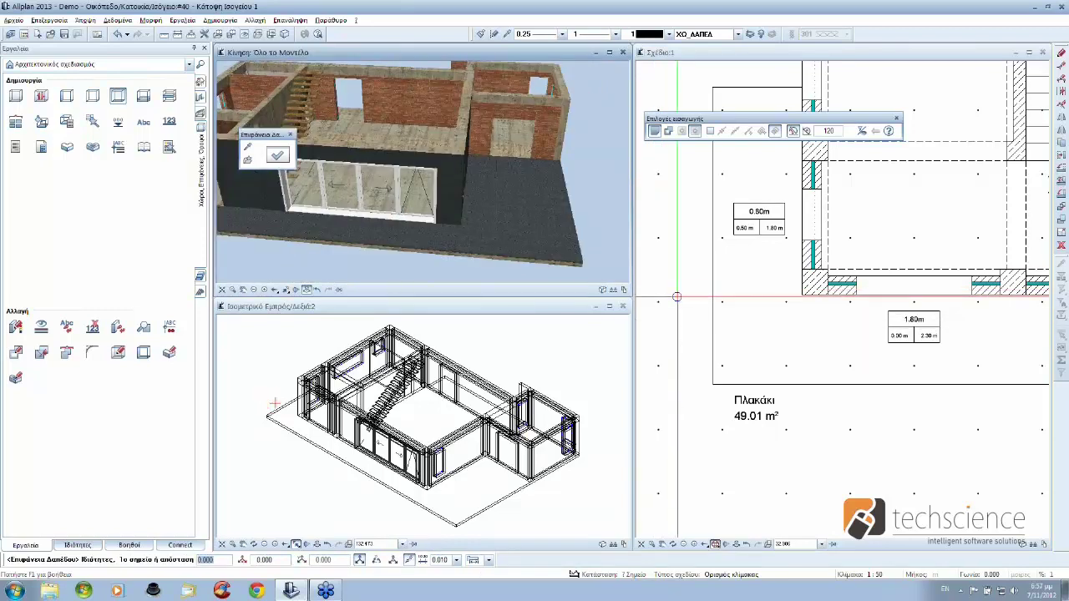
pyautogui.scroll(-1, 693, 306)
pyautogui.scroll(-1, 692, 305)
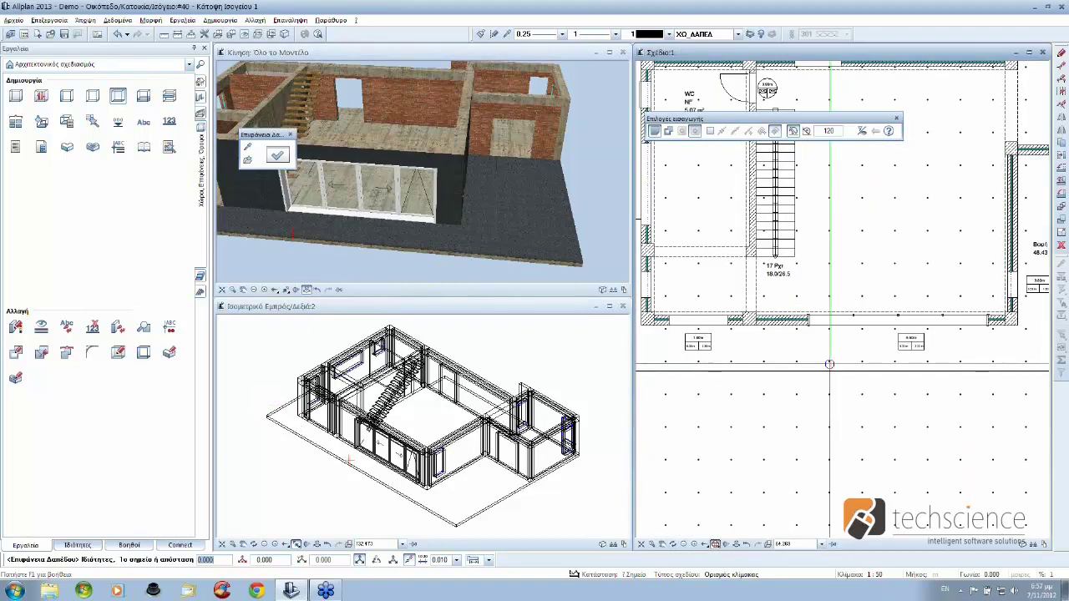
pyautogui.scroll(-3, 727, 276)
pyautogui.scroll(2, 728, 276)
pyautogui.press('Escape')
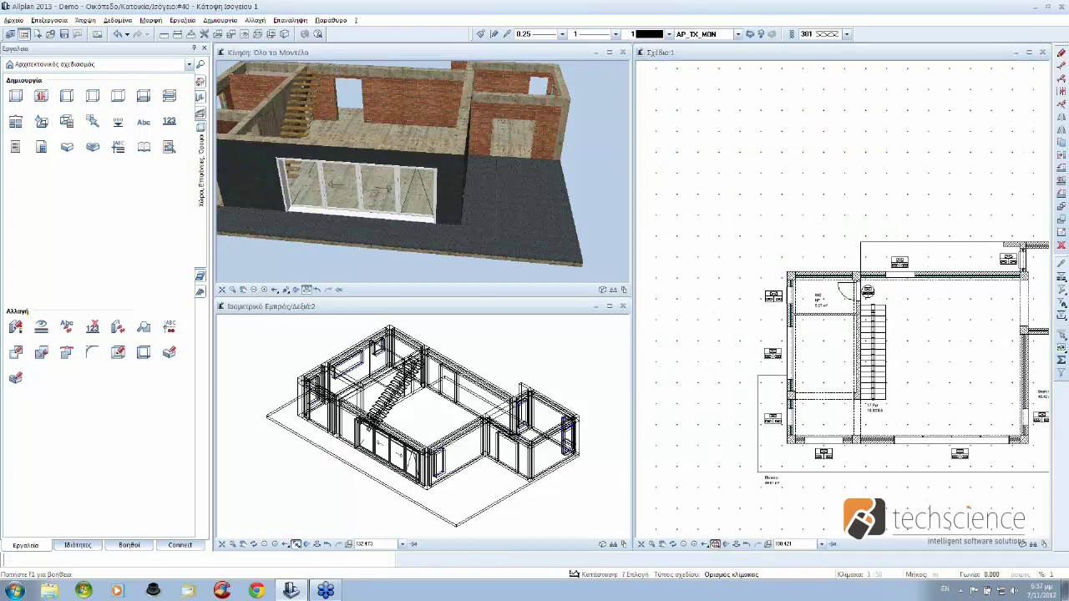
# Step: Make 30 Κάτοψη Ορόφου 1 the current file to show the first-floor plan
pyautogui.click(24, 34)
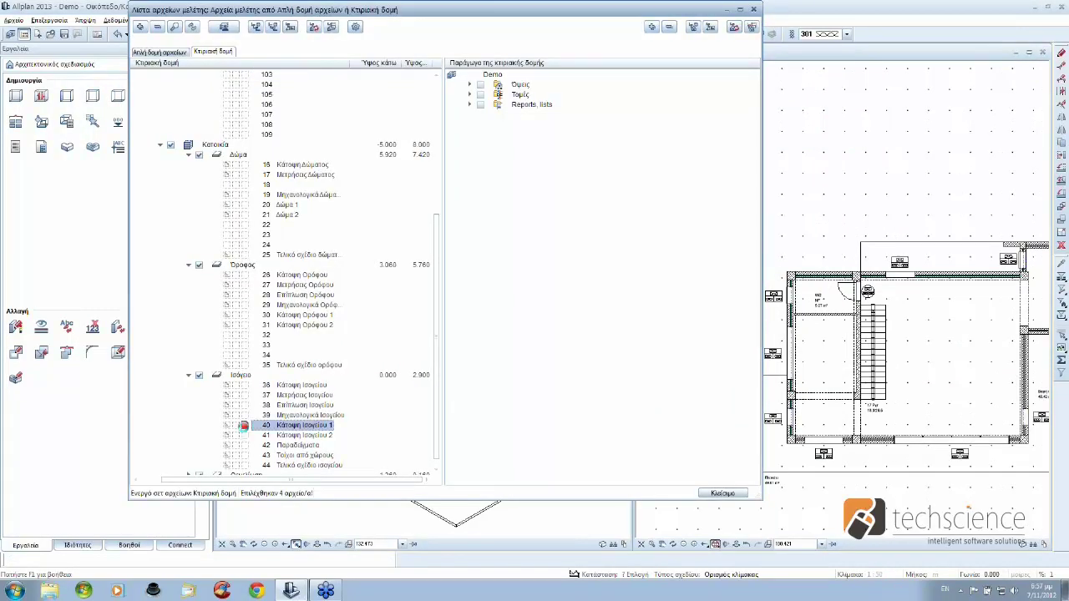
pyautogui.click(242, 314)
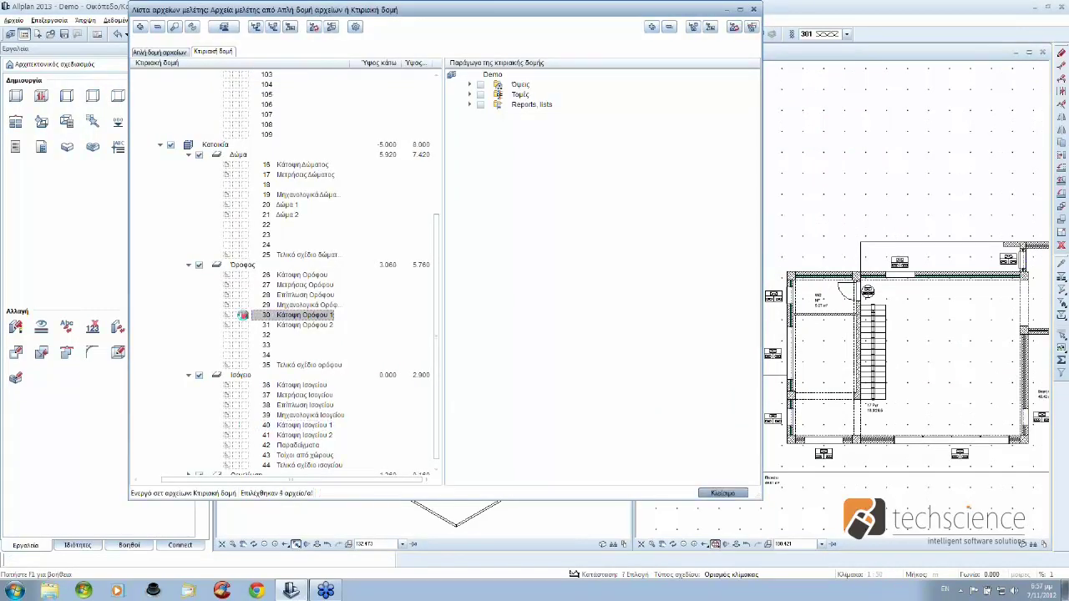
pyautogui.click(724, 494)
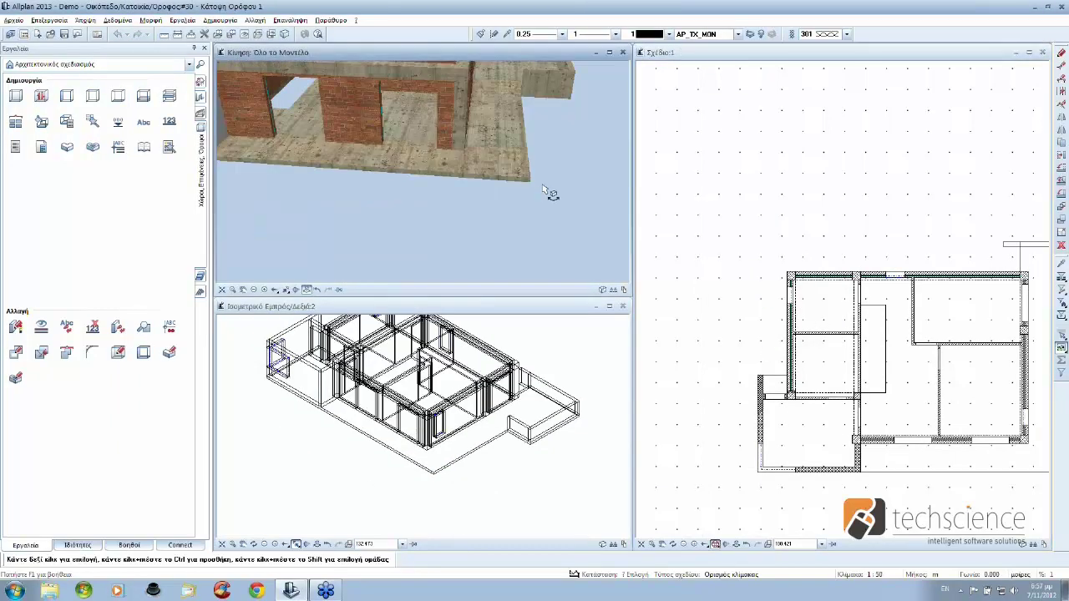
pyautogui.moveTo(543, 187)
pyautogui.mouseDown()
pyautogui.moveTo(526, 227)
pyautogui.moveTo(585, 242)
pyautogui.mouseUp()
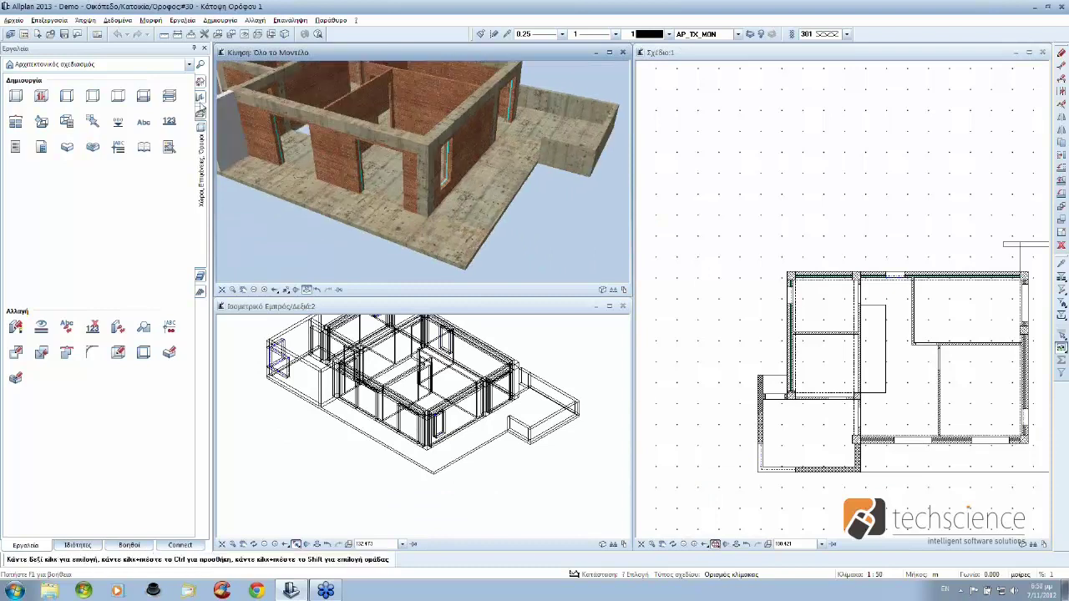
# Step: Start the Railing tool from the Basic: Walls, Openings tools
pyautogui.click(201, 103)
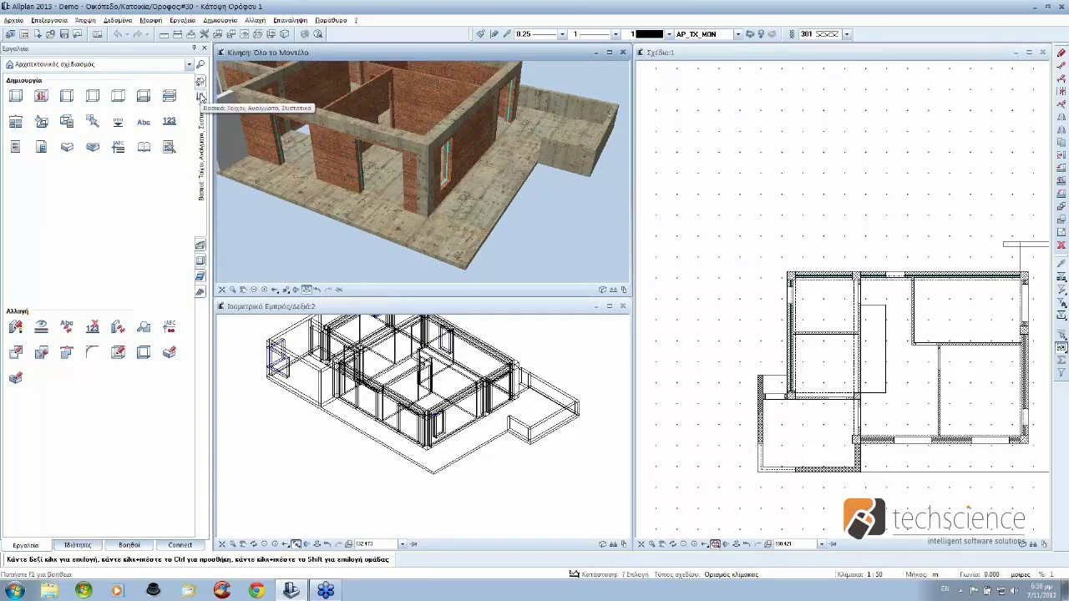
pyautogui.click(15, 147)
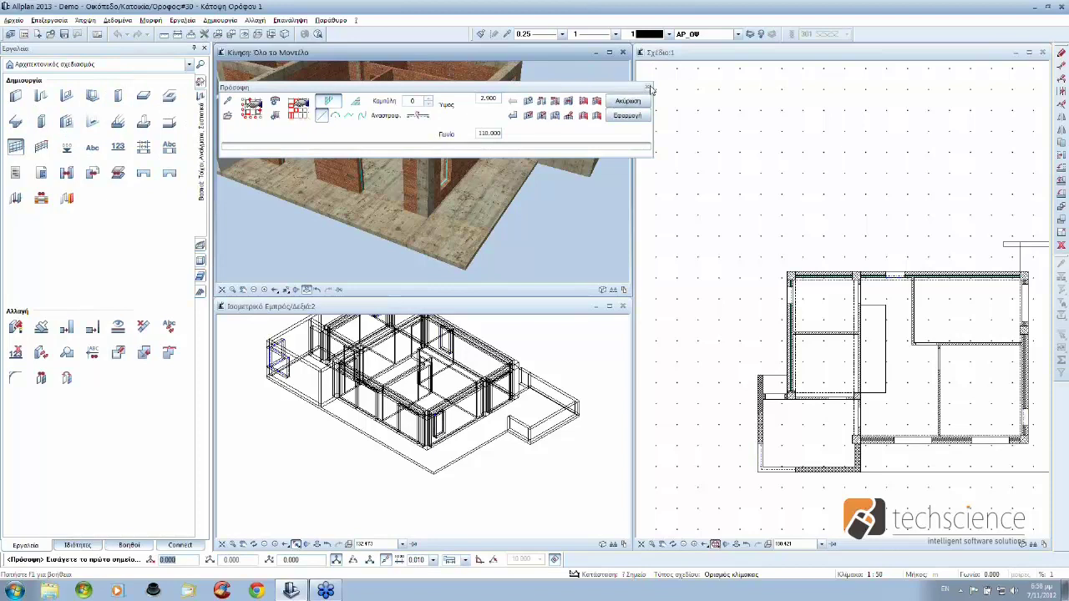
pyautogui.click(649, 86)
pyautogui.click(41, 147)
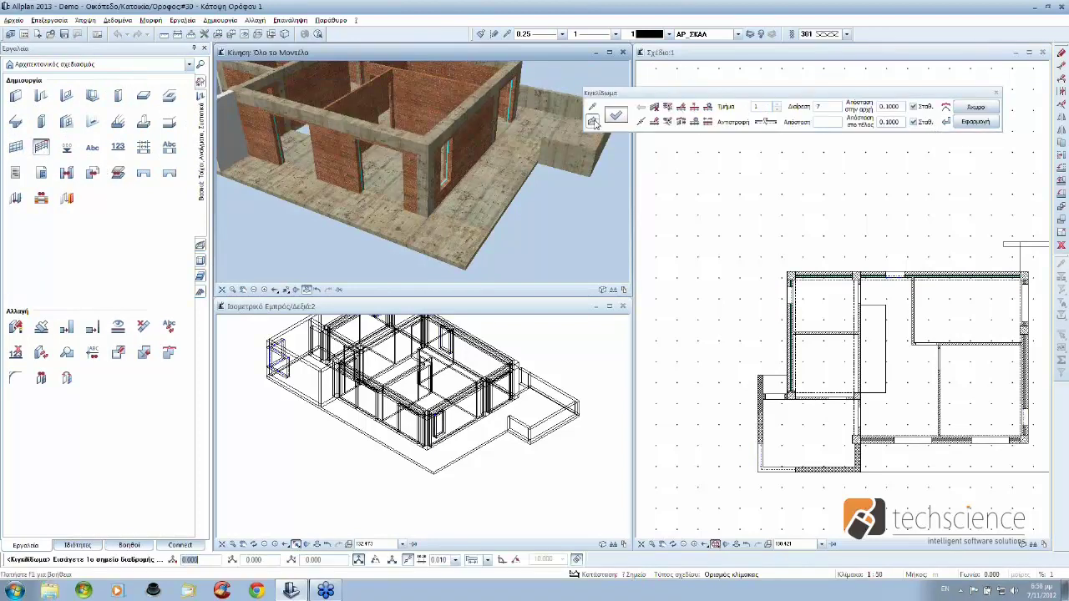
# Step: Load the Κάγκελο μπαλκονιού railing template from the project folder and open the railing properties
pyautogui.click(593, 122)
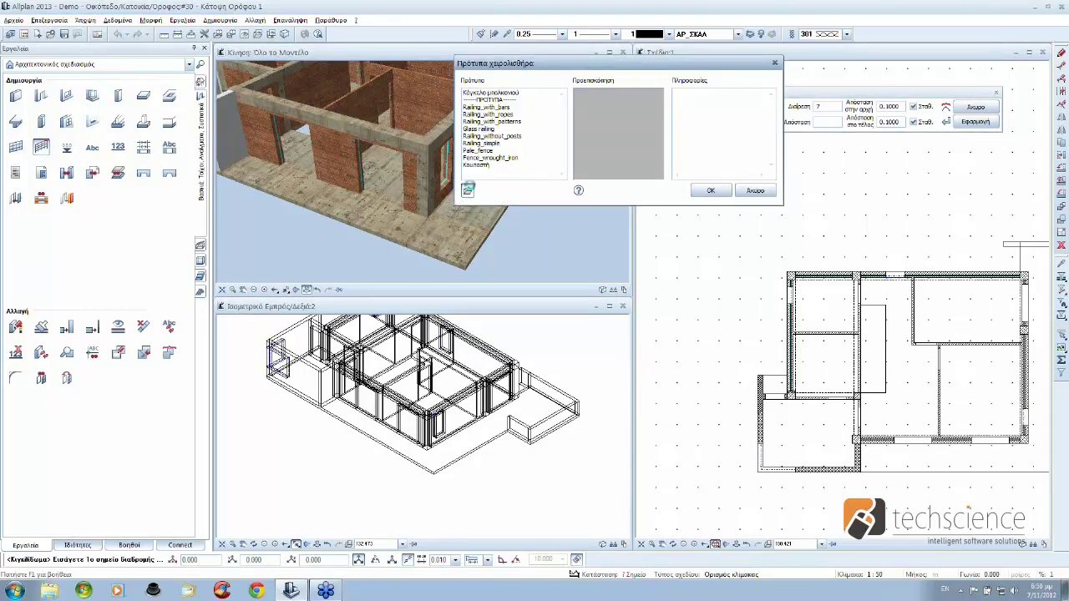
pyautogui.click(468, 191)
pyautogui.click(492, 176)
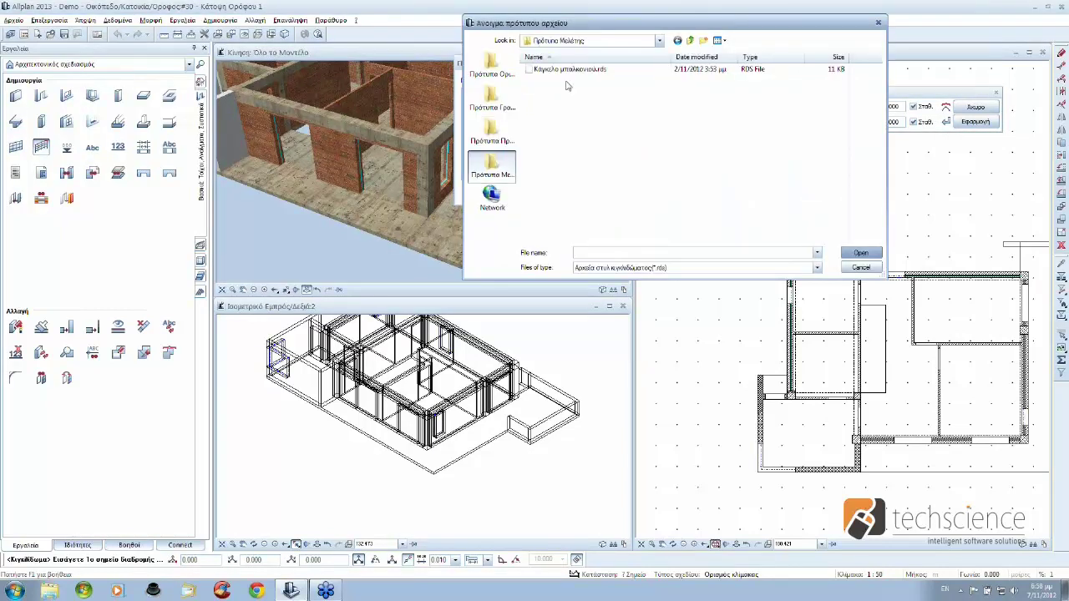
pyautogui.doubleClick(576, 68)
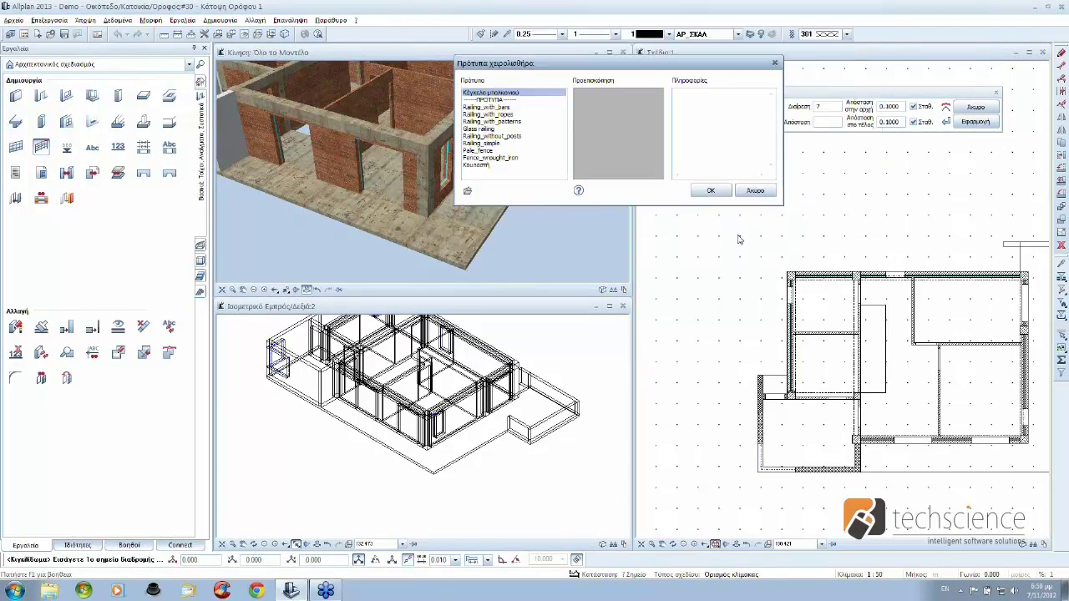
pyautogui.click(710, 190)
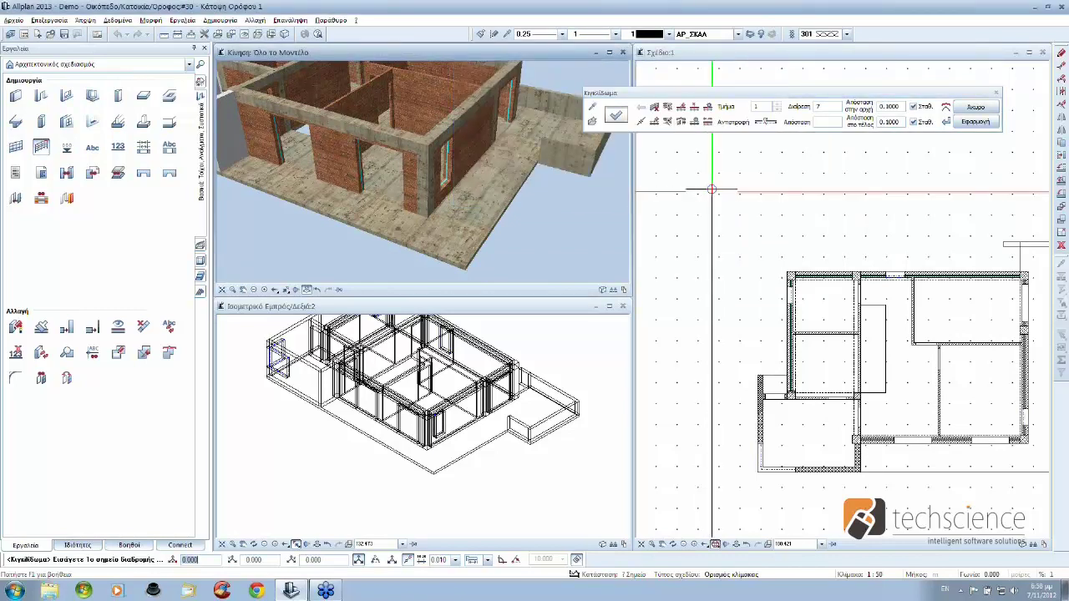
pyautogui.click(616, 115)
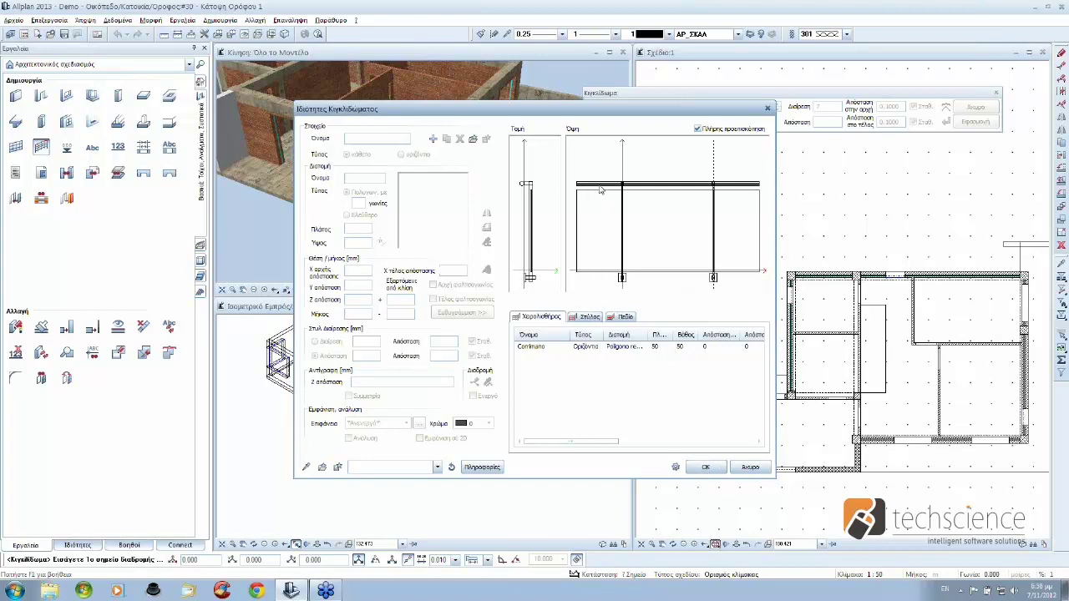
# Step: Browse the railing's post list, glass infill and Corrimano handrail entries
pyautogui.click(589, 318)
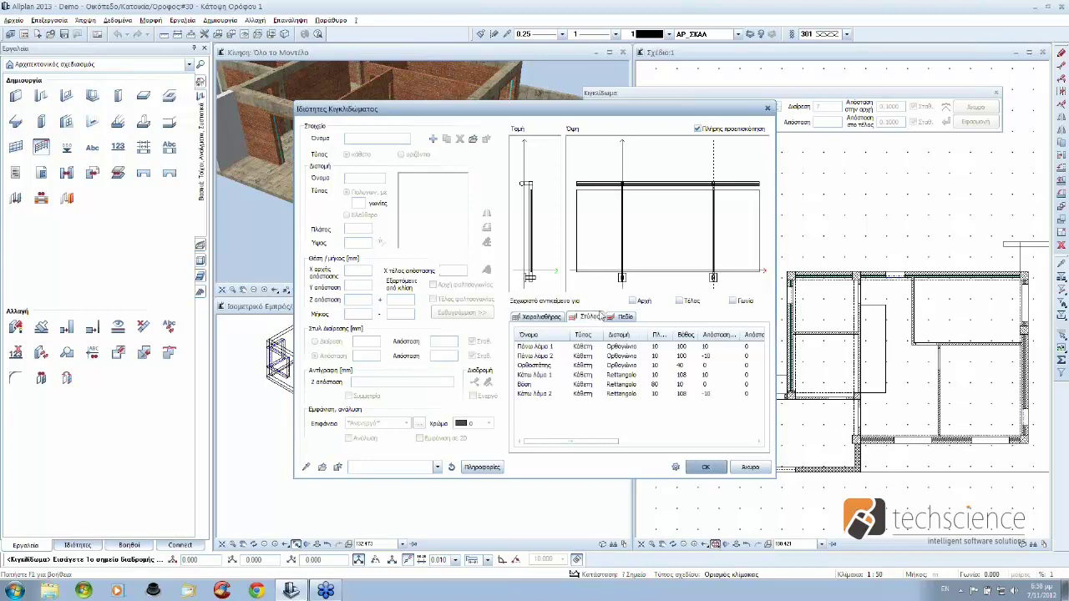
pyautogui.click(622, 317)
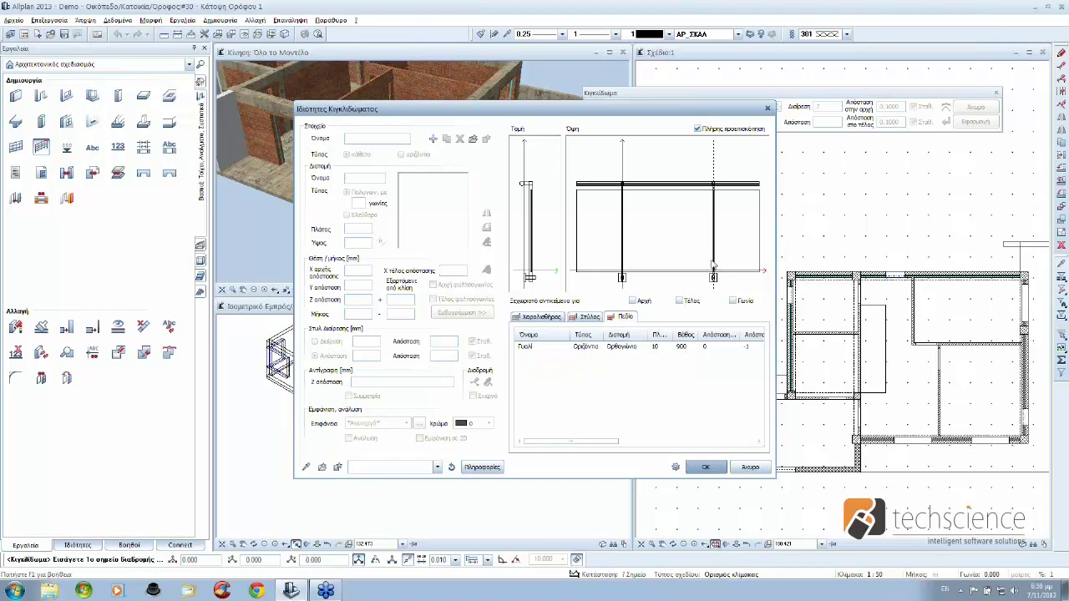
pyautogui.click(541, 317)
pyautogui.click(585, 318)
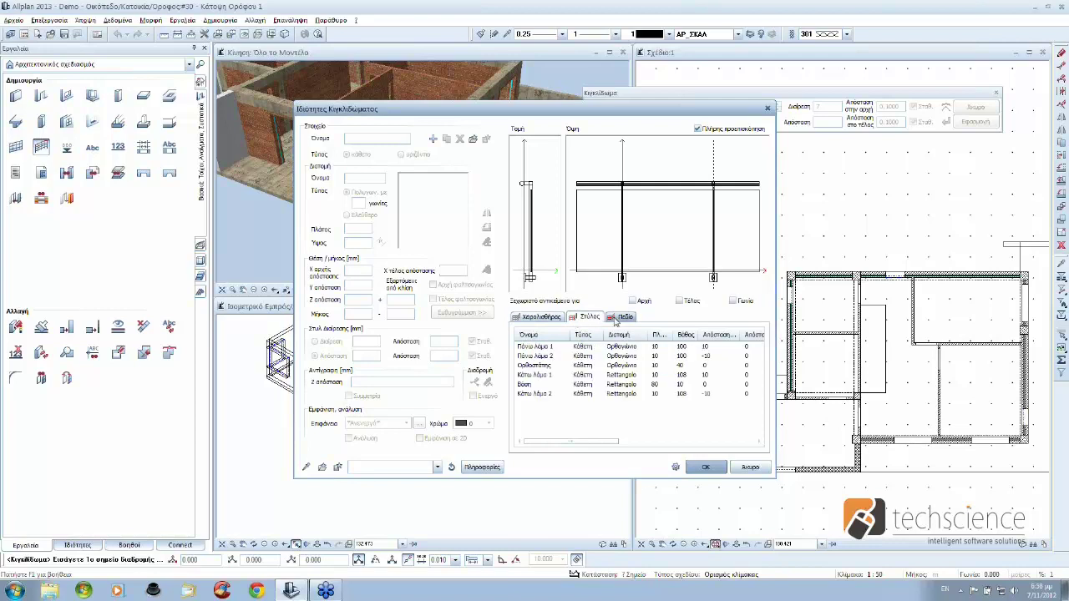
pyautogui.click(622, 317)
pyautogui.click(584, 318)
pyautogui.click(555, 317)
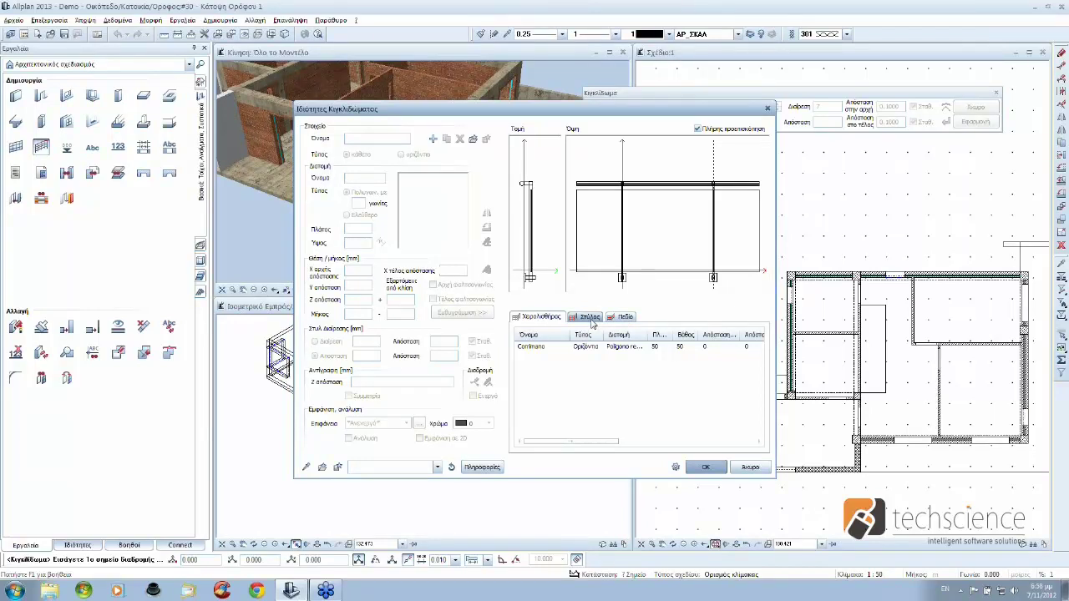
pyautogui.click(540, 352)
pyautogui.click(540, 351)
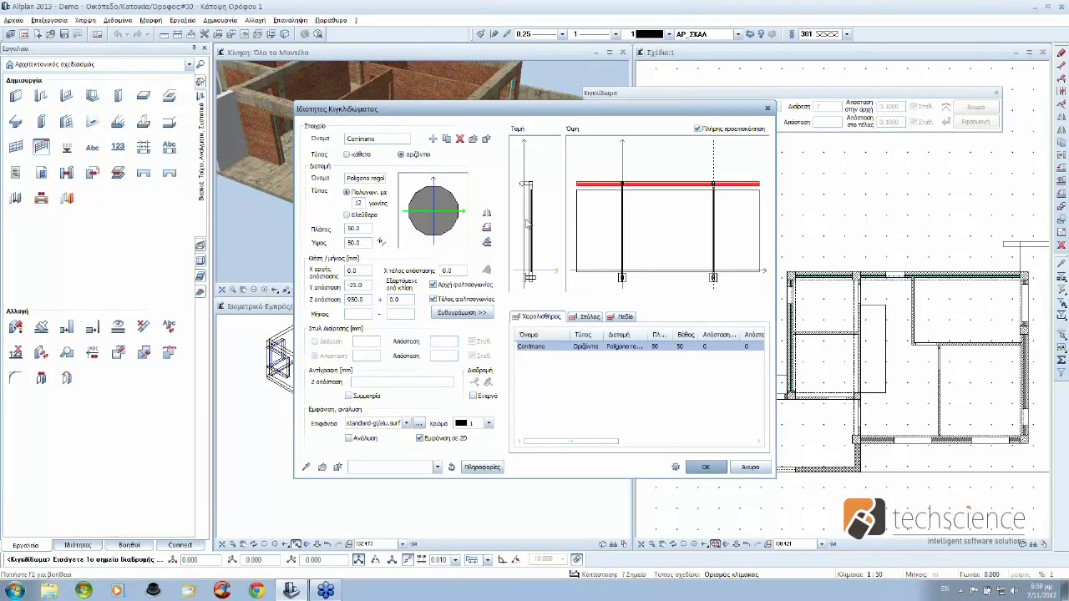
# Step: Review the Πάνω λάμα 1, Πάνω λάμα 2, Ορθοστάτης, Κάτω λάμα 1 and Βάση profiles, then accept
pyautogui.click(587, 318)
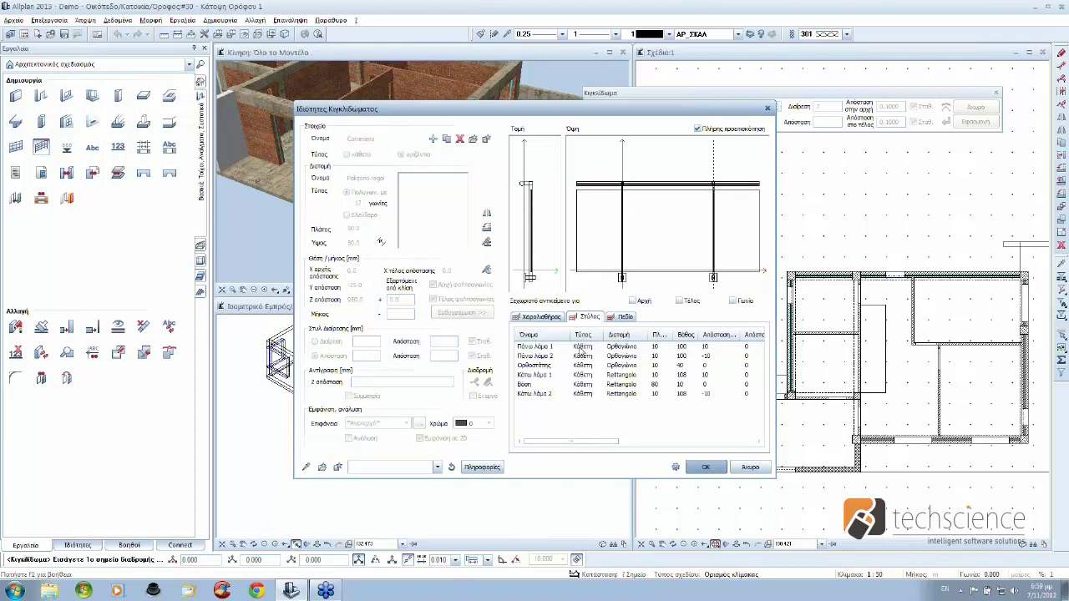
pyautogui.click(581, 347)
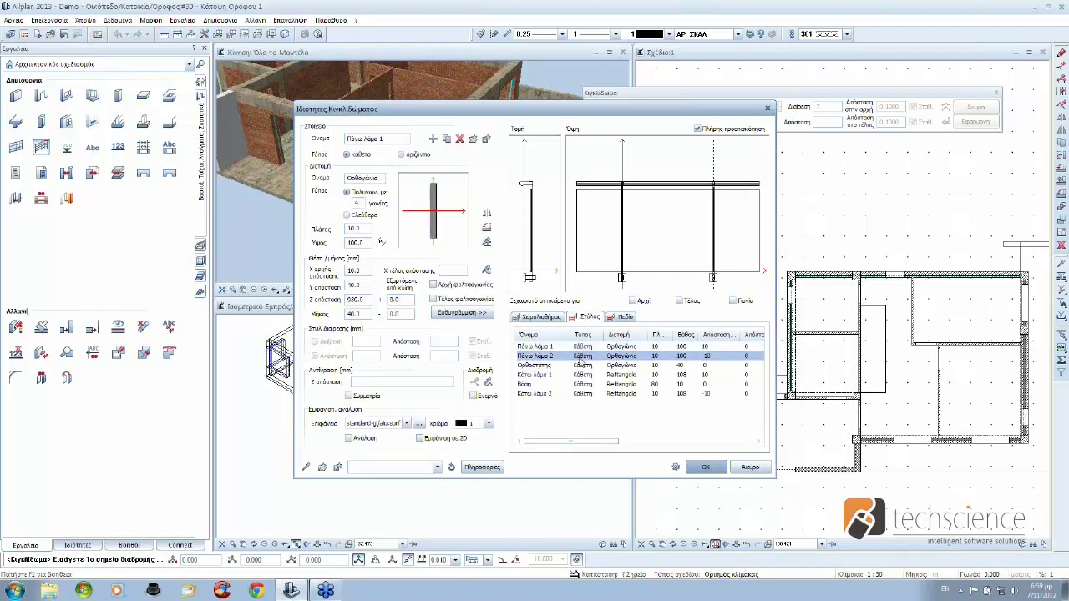
pyautogui.click(583, 357)
pyautogui.click(587, 366)
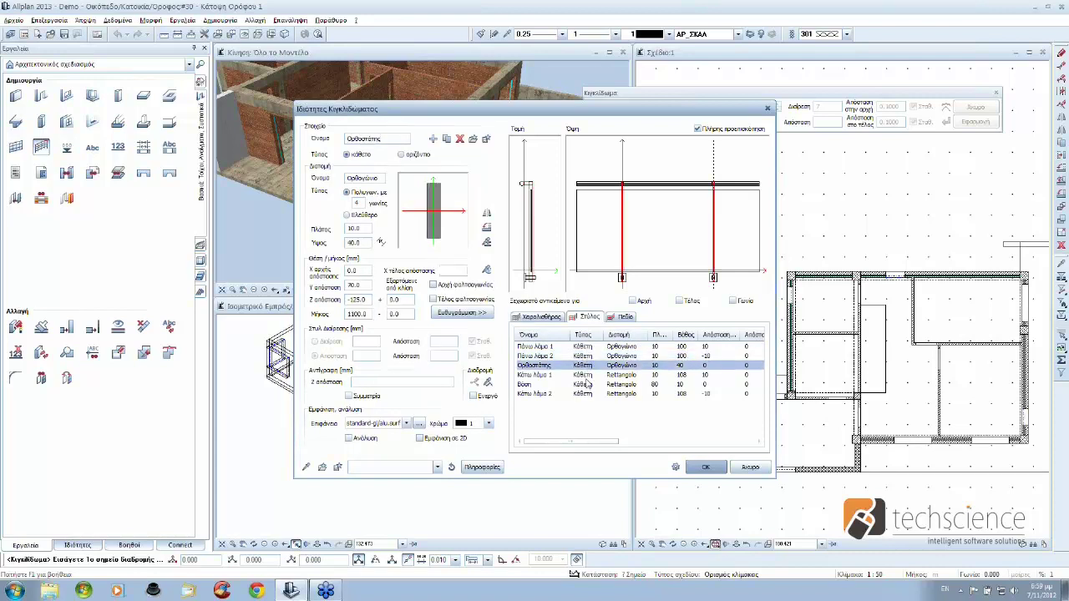
pyautogui.click(588, 376)
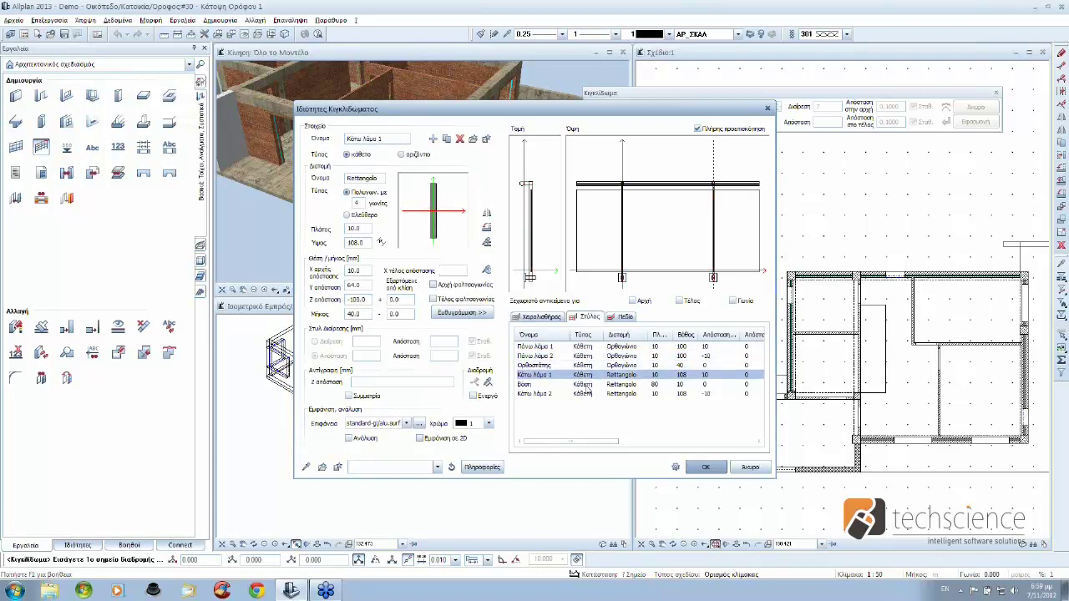
pyautogui.click(586, 385)
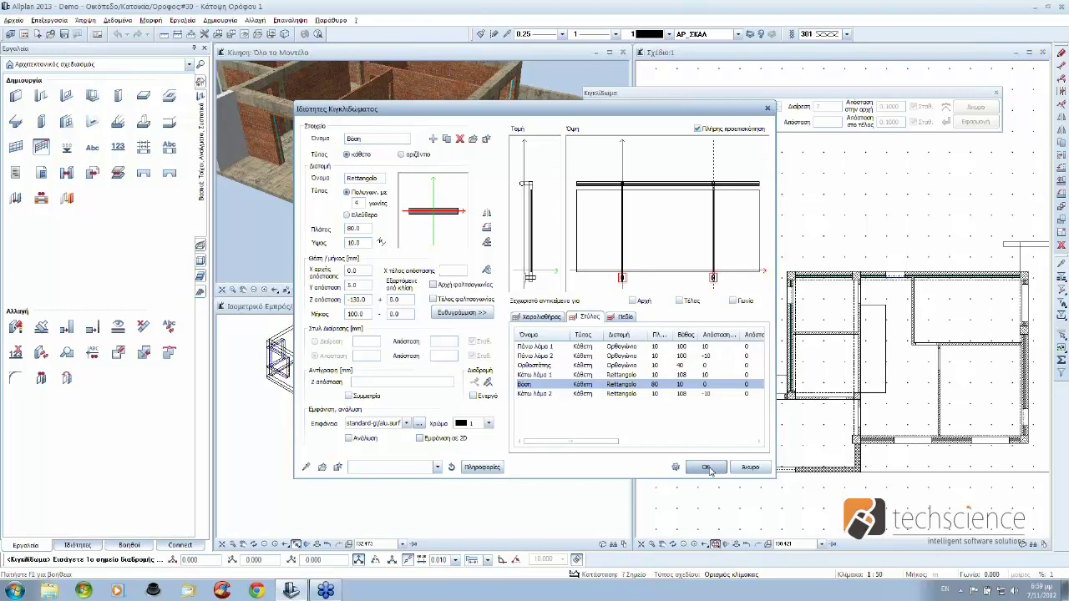
pyautogui.click(708, 470)
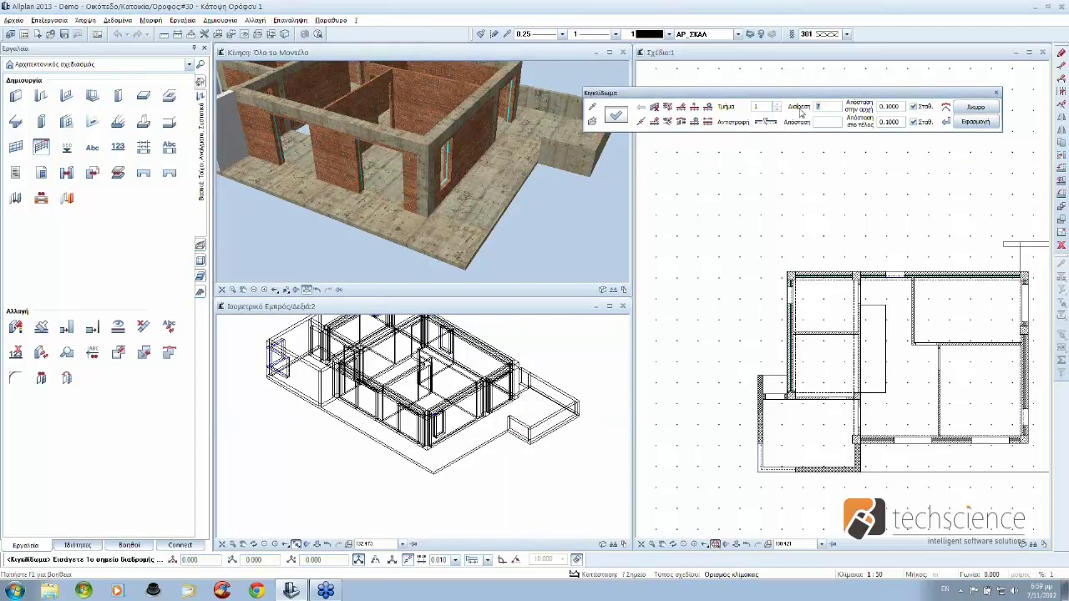
# Step: Place the glass railing along the balcony edge, with 4 divisions then 8 for the next run
pyautogui.write('4')
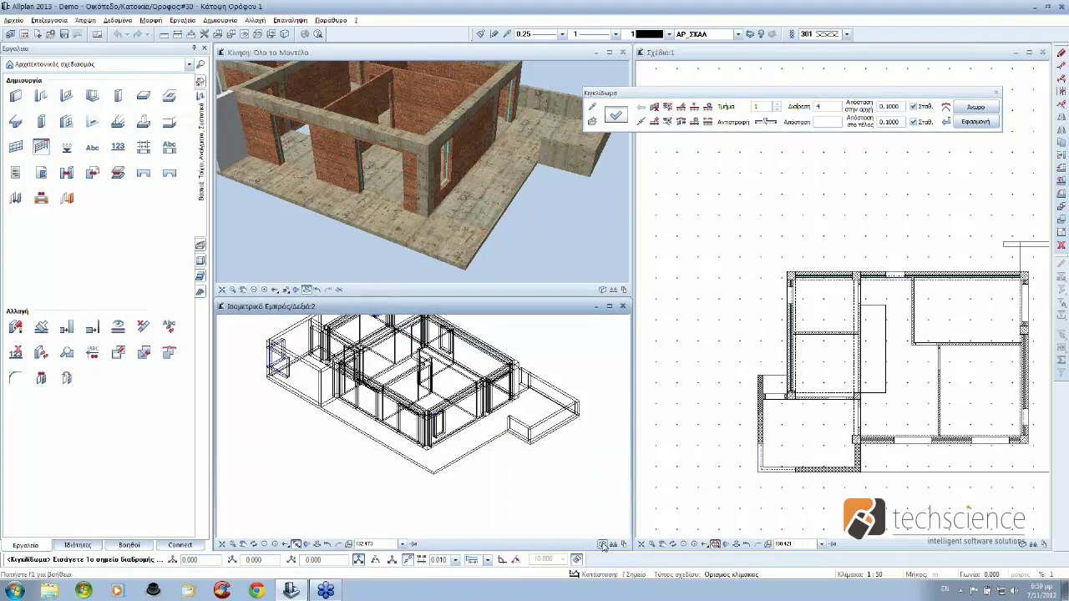
pyautogui.scroll(5, 509, 430)
pyautogui.scroll(2, 508, 435)
pyautogui.scroll(2, 498, 411)
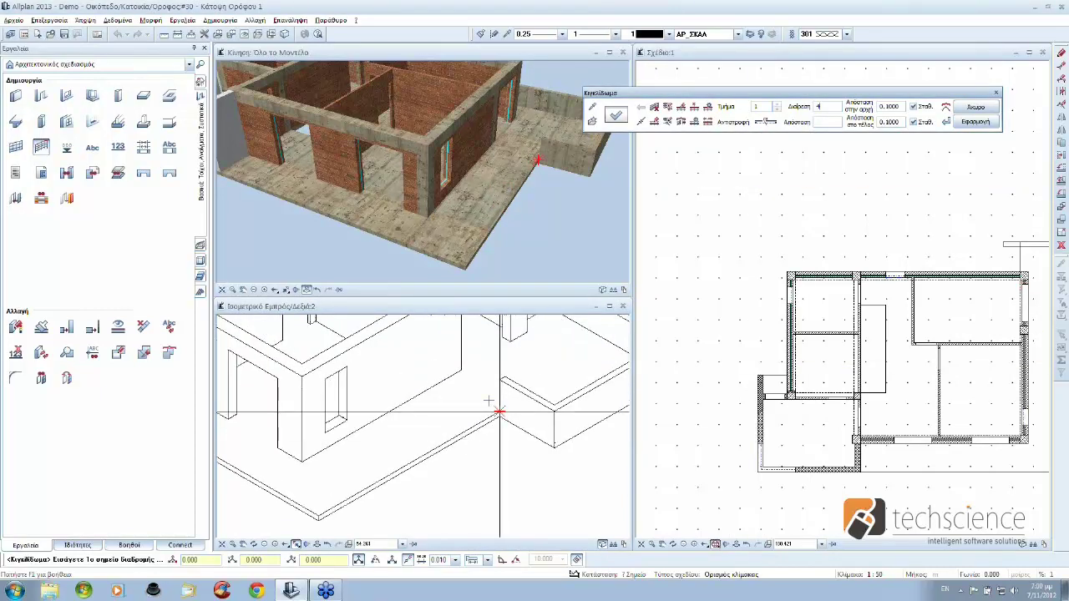
pyautogui.click(498, 411)
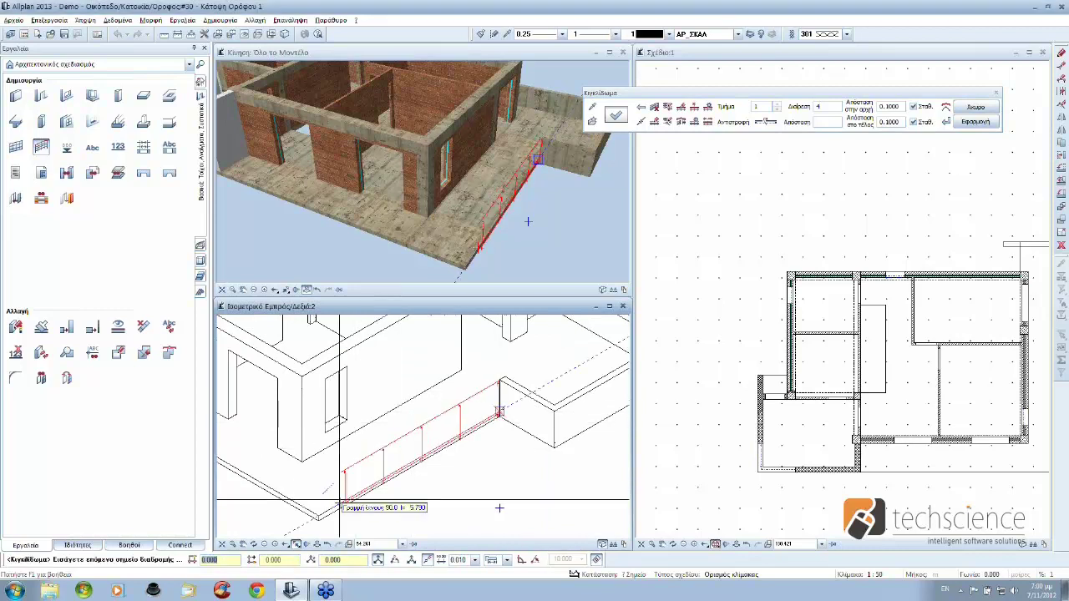
pyautogui.click(318, 515)
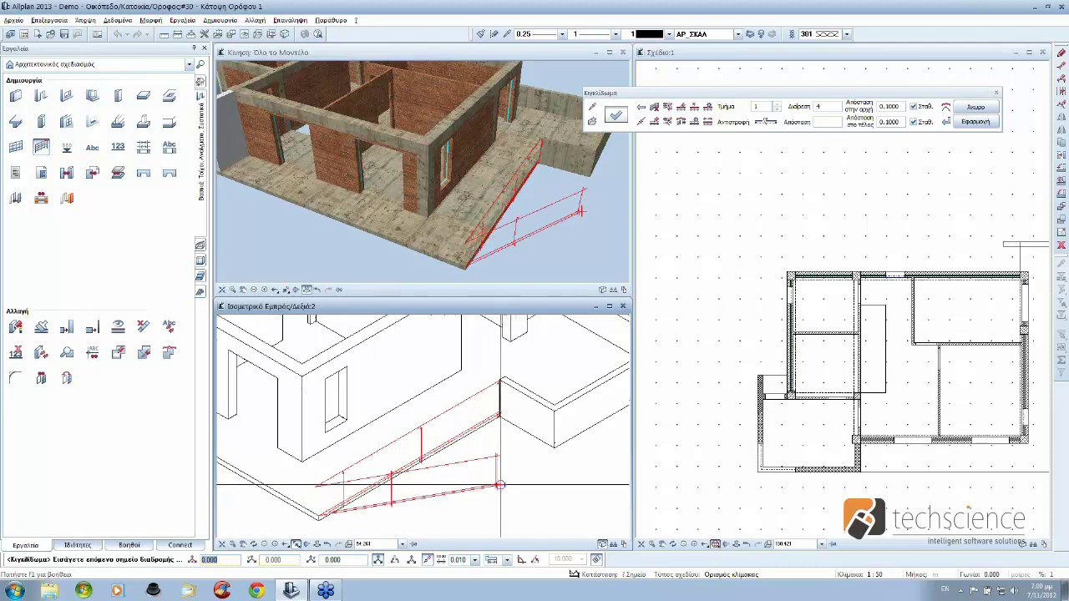
pyautogui.click(499, 484)
pyautogui.press('Escape')
pyautogui.write('8')
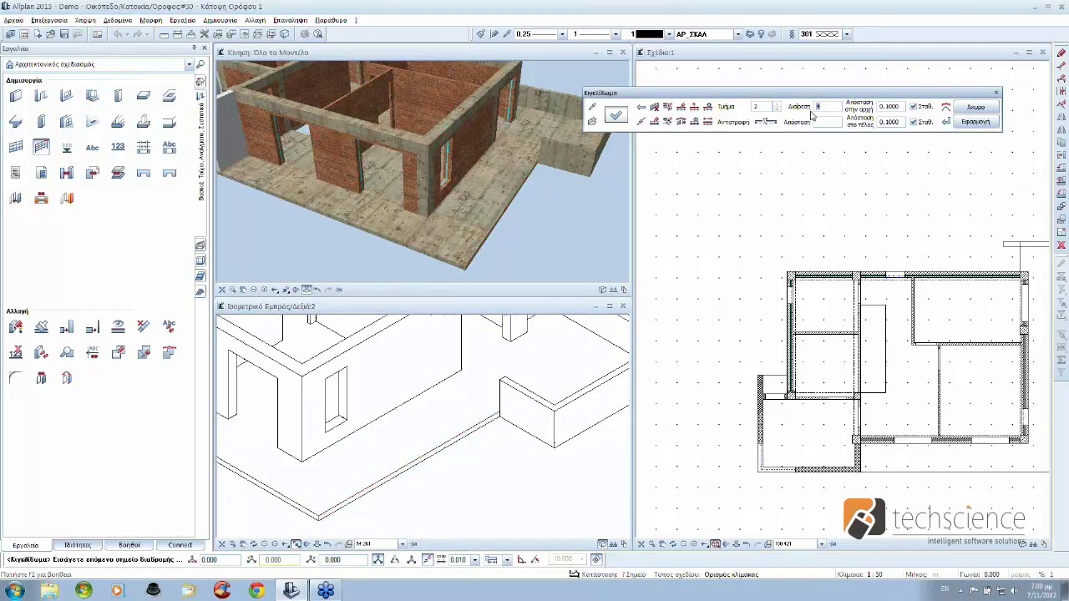
pyautogui.press('Return')
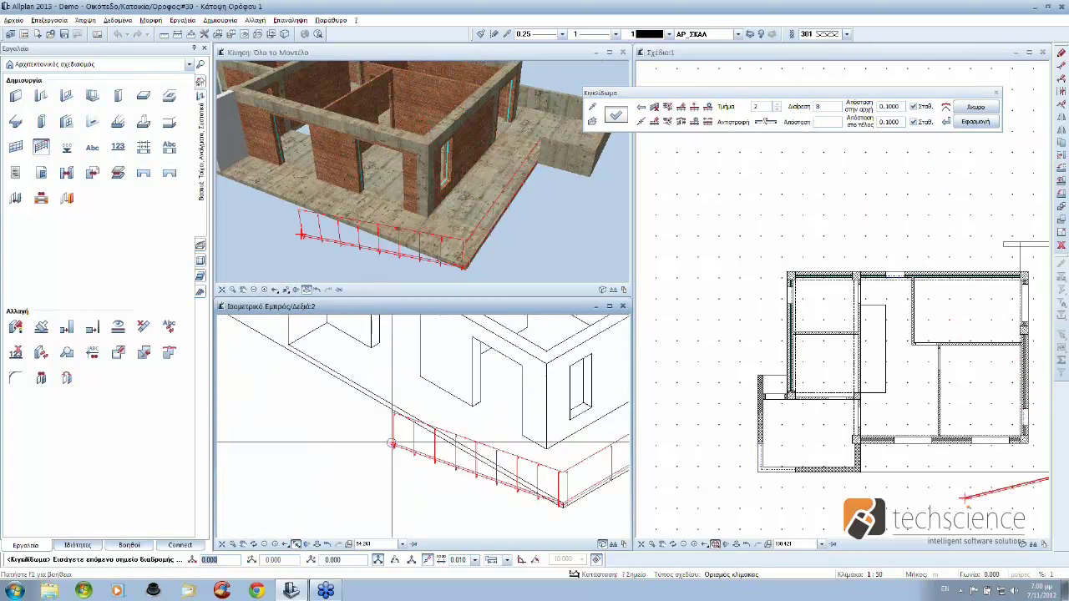
pyautogui.scroll(2, 391, 443)
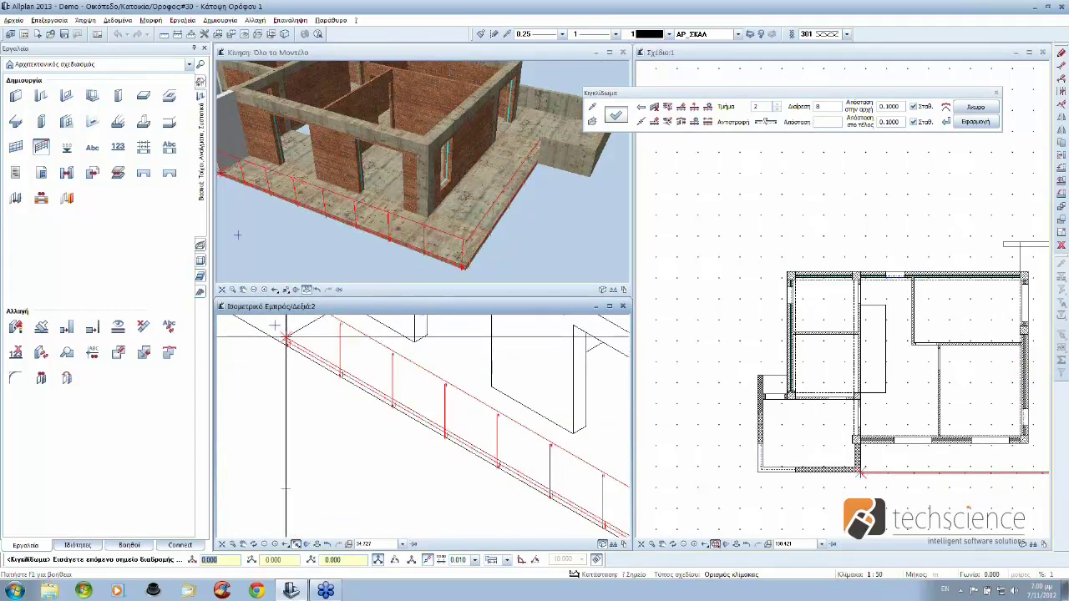
pyautogui.click(286, 339)
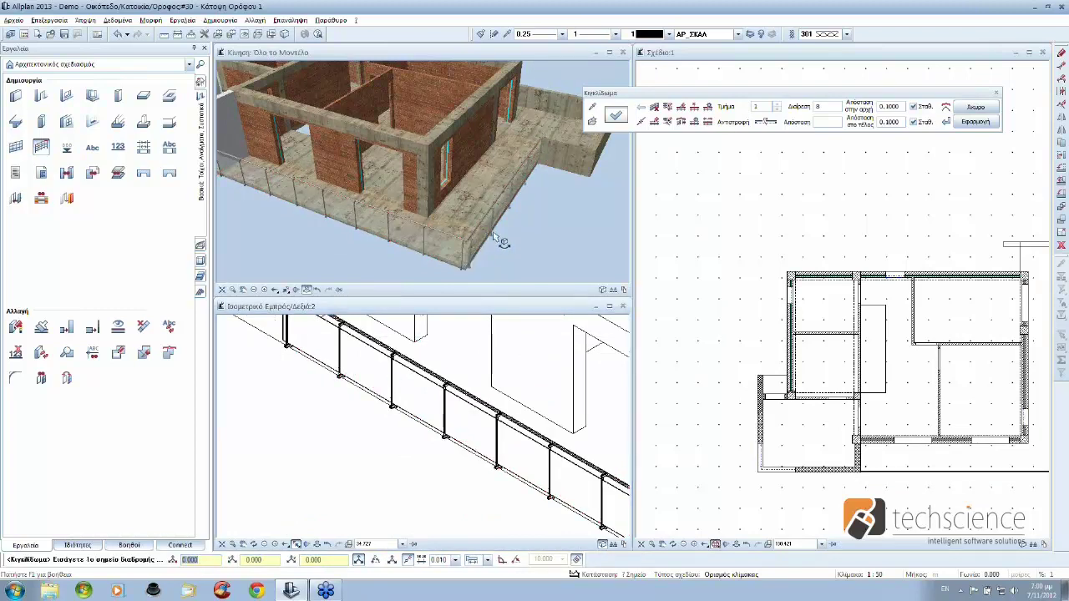
# Step: Orbit and zoom the 3D view to inspect the new balcony railing
pyautogui.moveTo(501, 242)
pyautogui.mouseDown()
pyautogui.moveTo(514, 264)
pyautogui.moveTo(487, 230)
pyautogui.moveTo(441, 208)
pyautogui.moveTo(472, 242)
pyautogui.mouseUp()
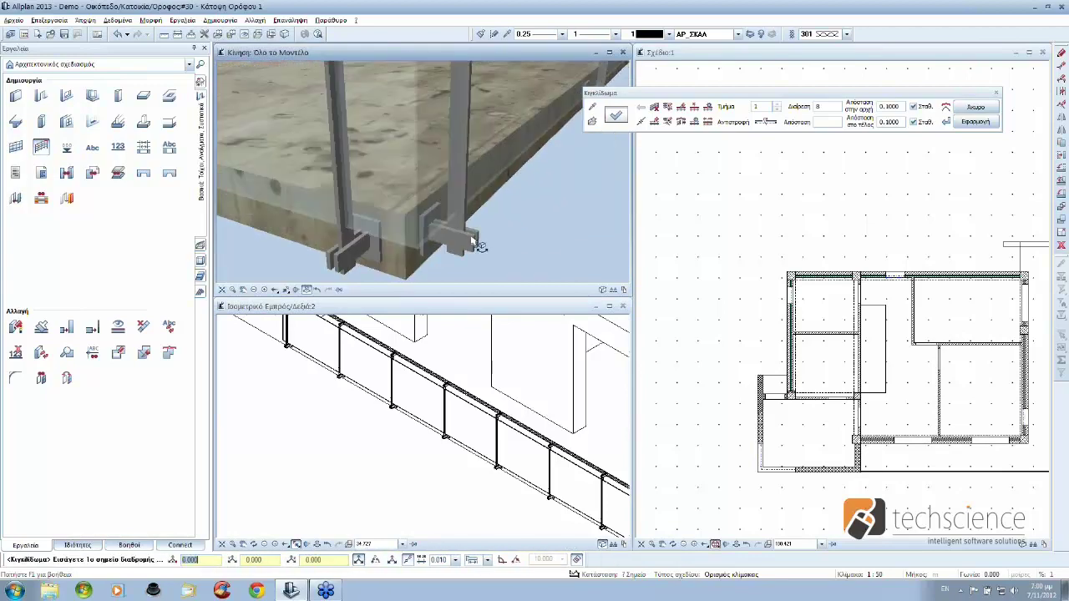
pyautogui.scroll(-5, 473, 242)
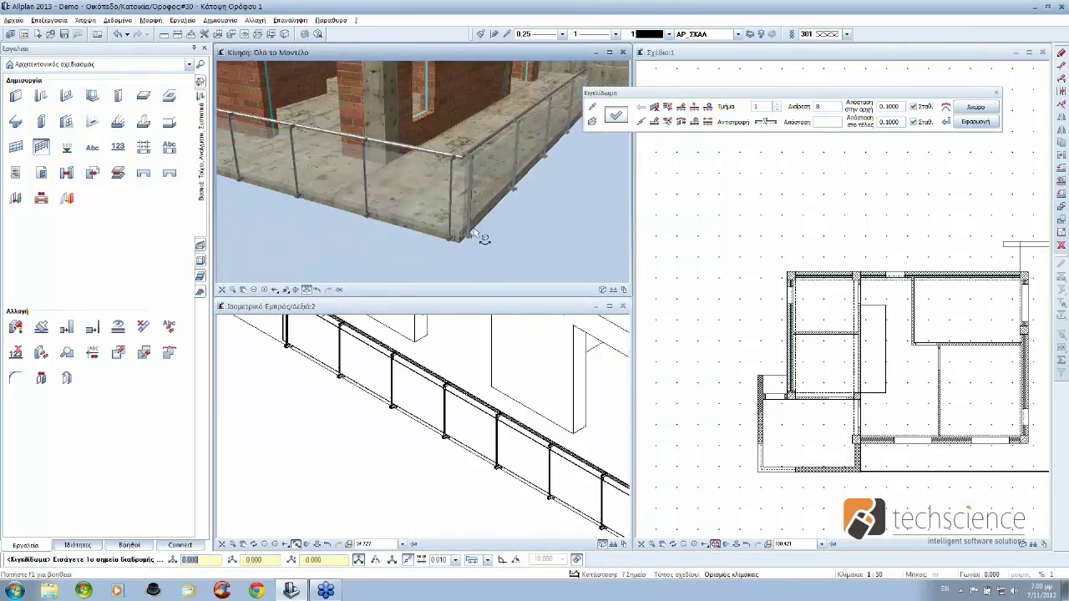
pyautogui.scroll(-3, 474, 234)
pyautogui.scroll(2, 479, 232)
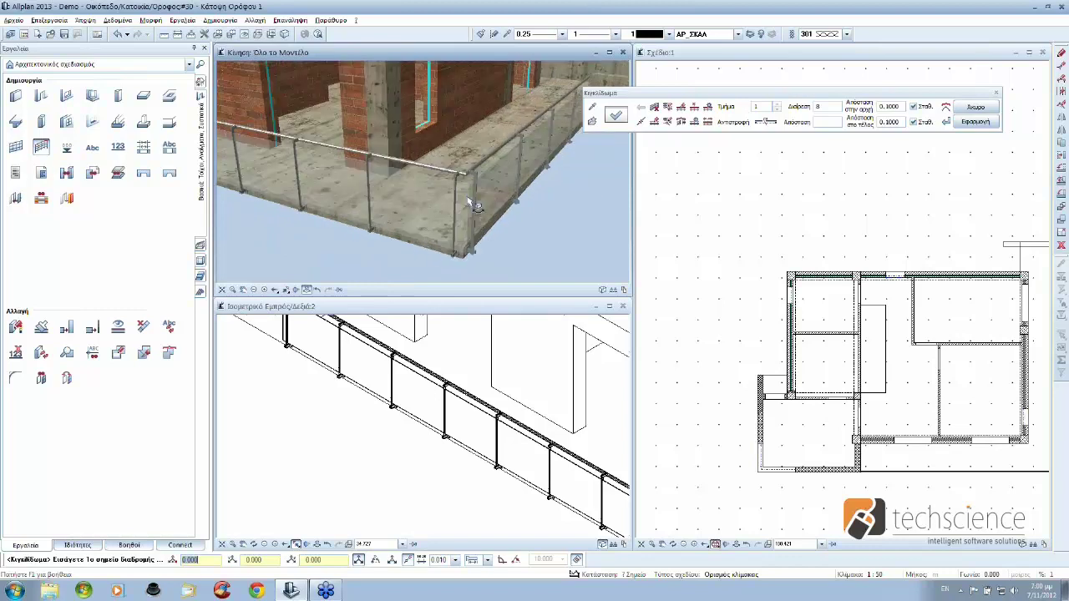
pyautogui.scroll(2, 480, 219)
pyautogui.scroll(-3, 480, 218)
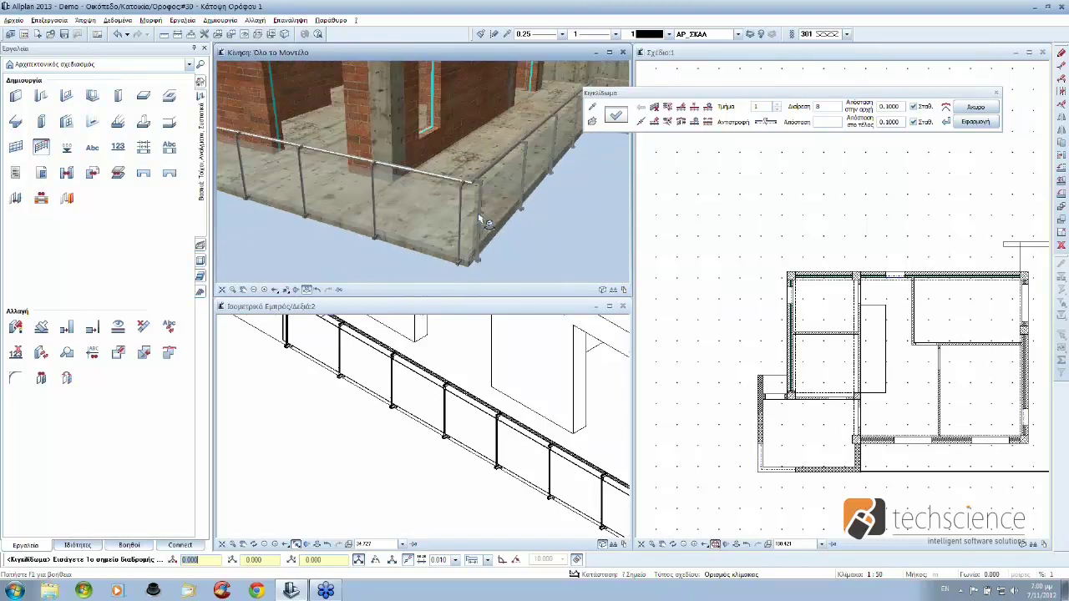
pyautogui.scroll(-2, 480, 221)
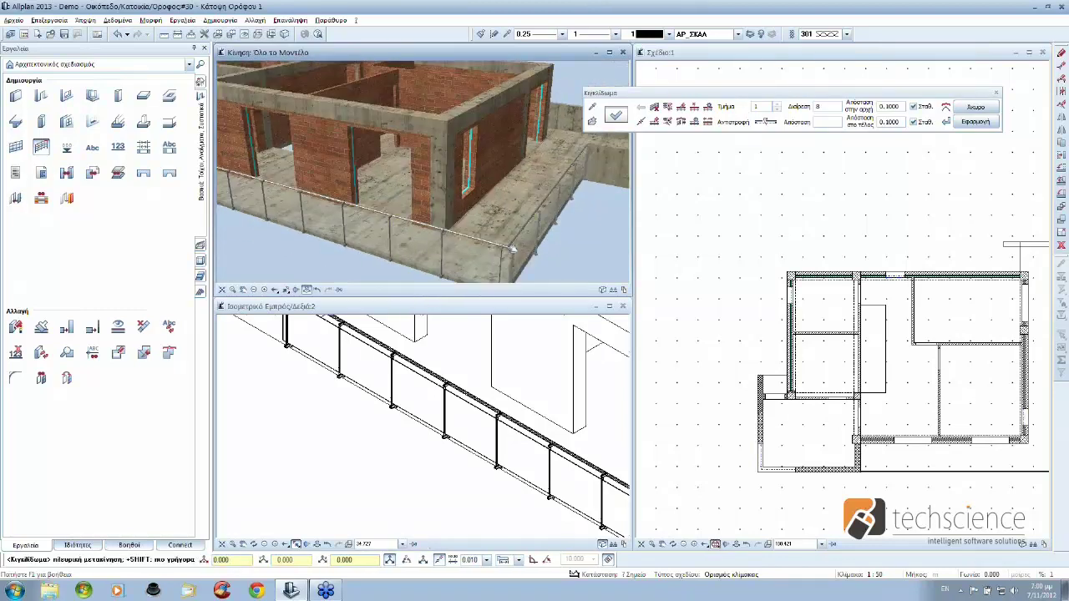
pyautogui.scroll(-2, 509, 248)
pyautogui.scroll(2, 511, 249)
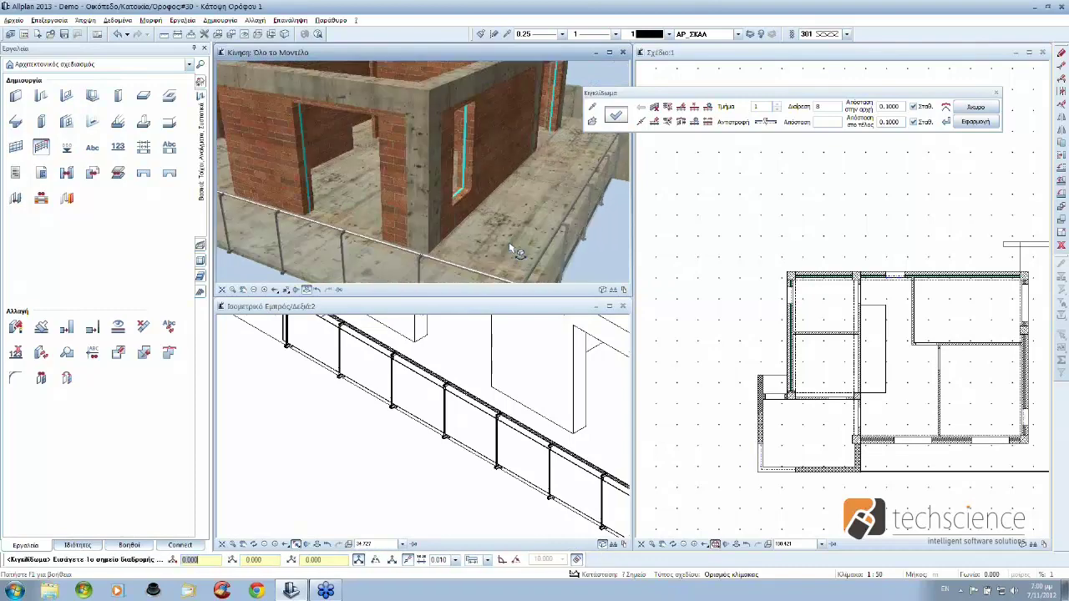
pyautogui.scroll(2, 494, 217)
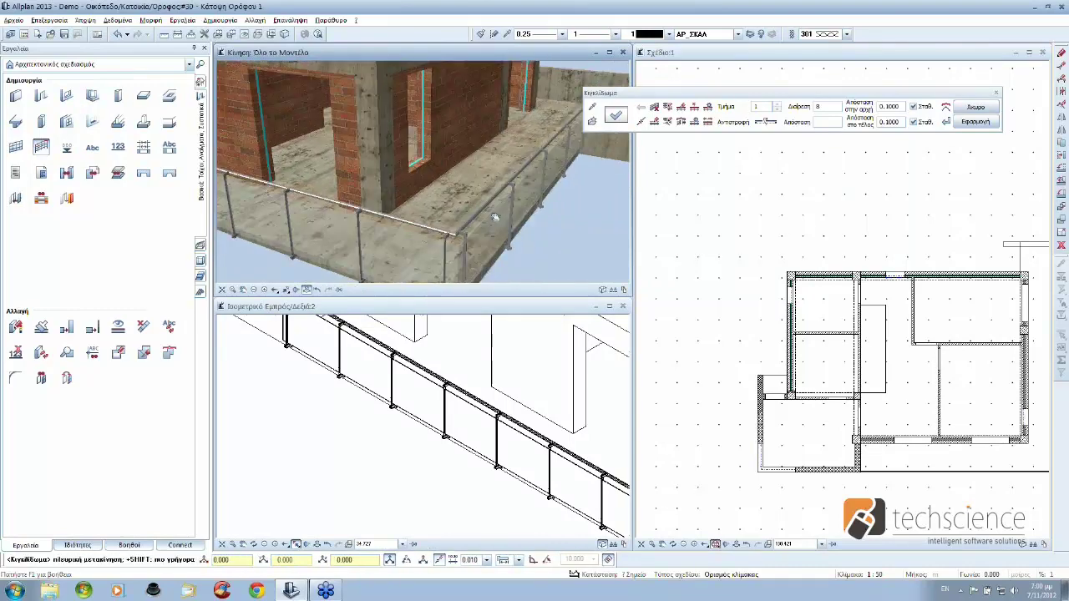
pyautogui.scroll(-2, 494, 217)
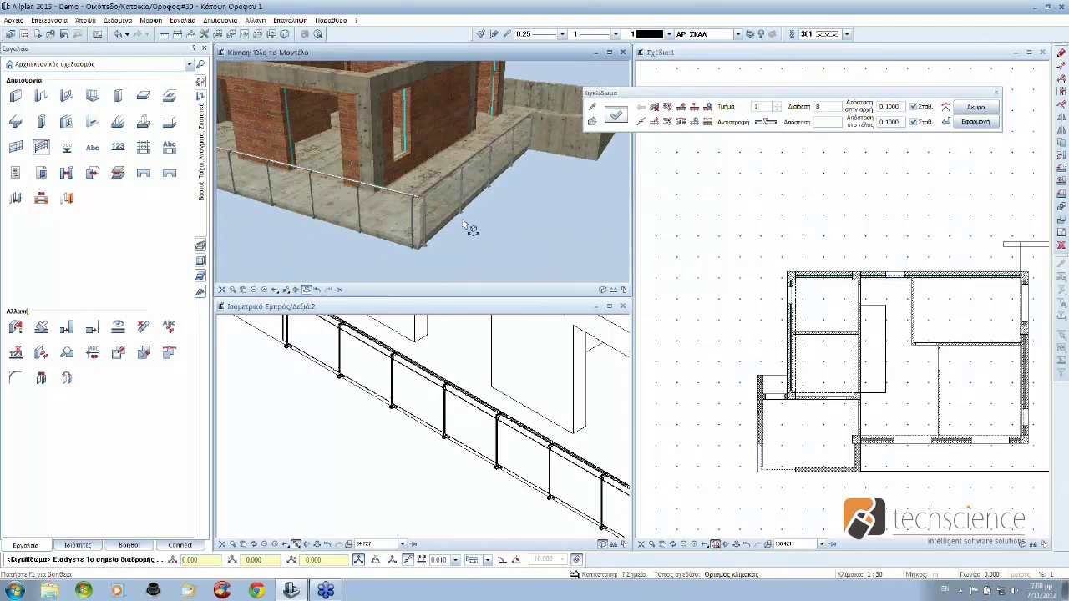
pyautogui.scroll(-2, 470, 228)
pyautogui.scroll(-2, 470, 228)
pyautogui.scroll(2, 470, 228)
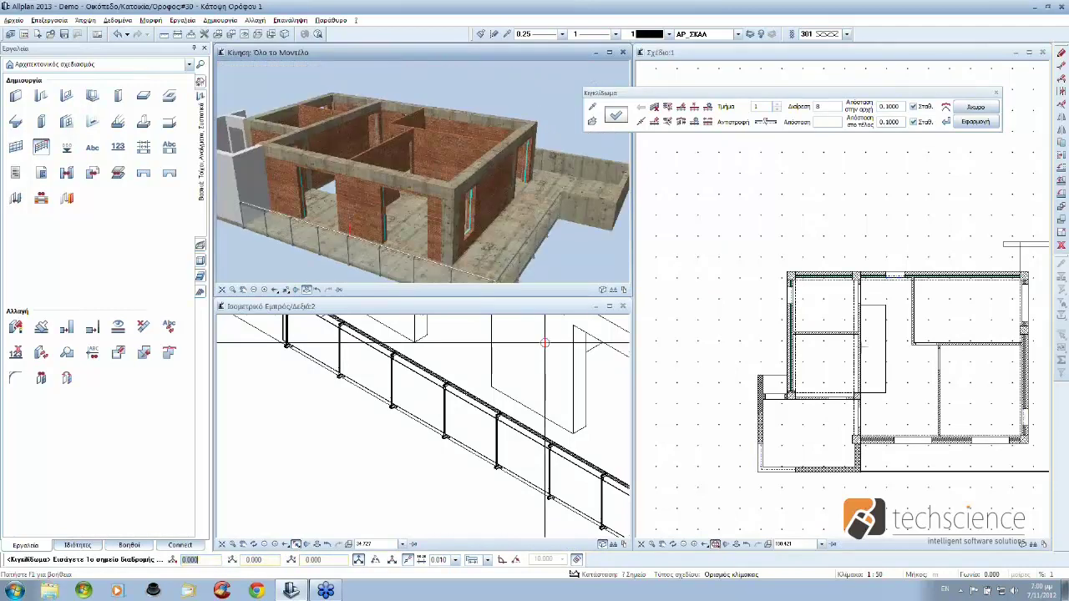
# Step: Preview the bars, ropes, patterns and glass railing templates, then apply Railing_simple
pyautogui.click(592, 122)
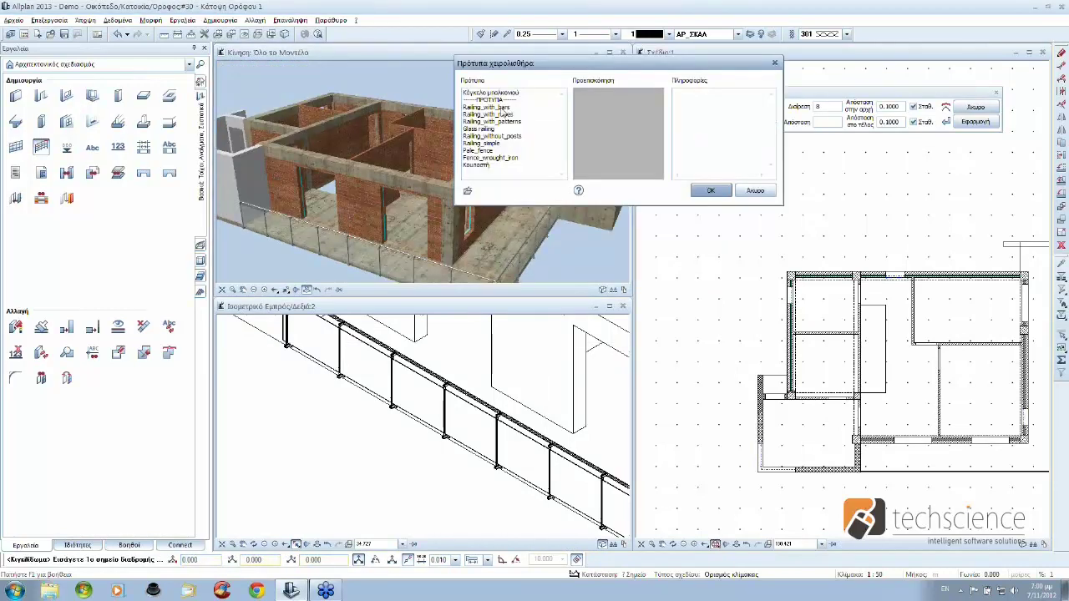
pyautogui.click(501, 107)
pyautogui.click(508, 114)
pyautogui.click(506, 121)
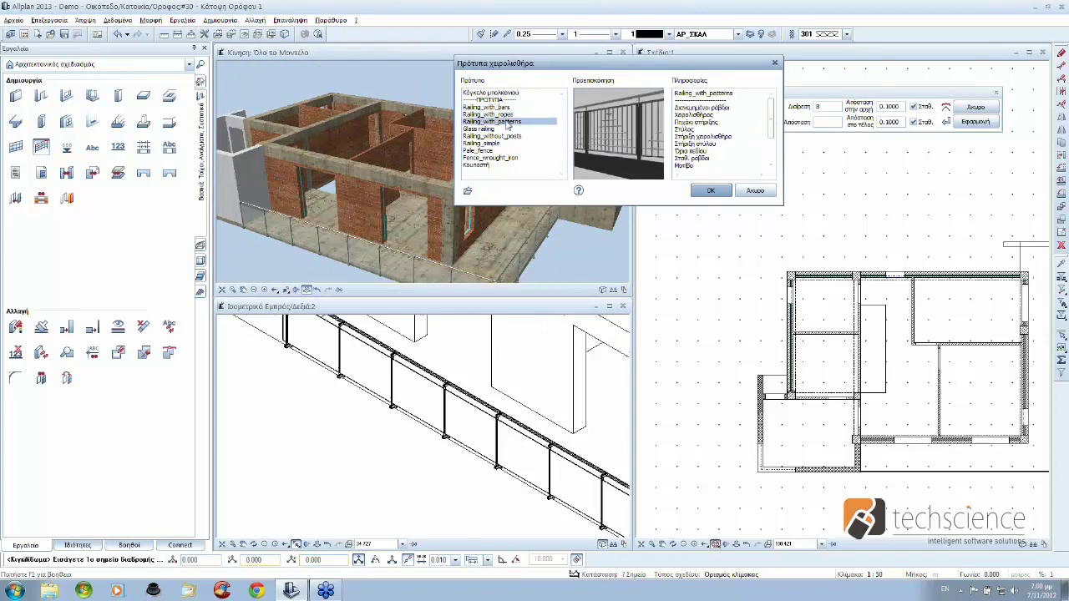
pyautogui.click(500, 115)
pyautogui.click(499, 110)
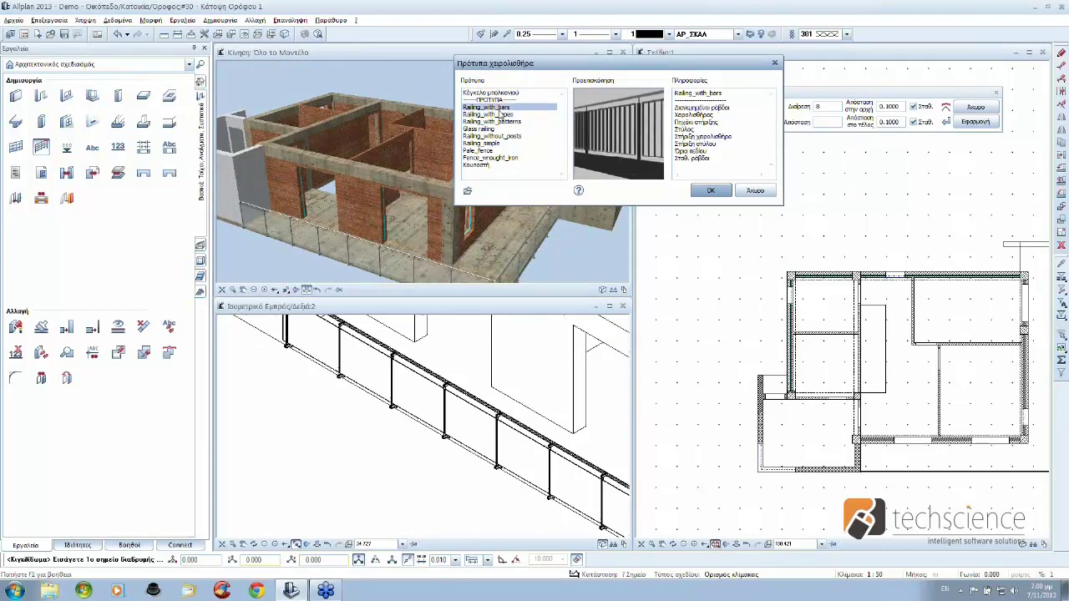
pyautogui.click(492, 130)
pyautogui.click(492, 144)
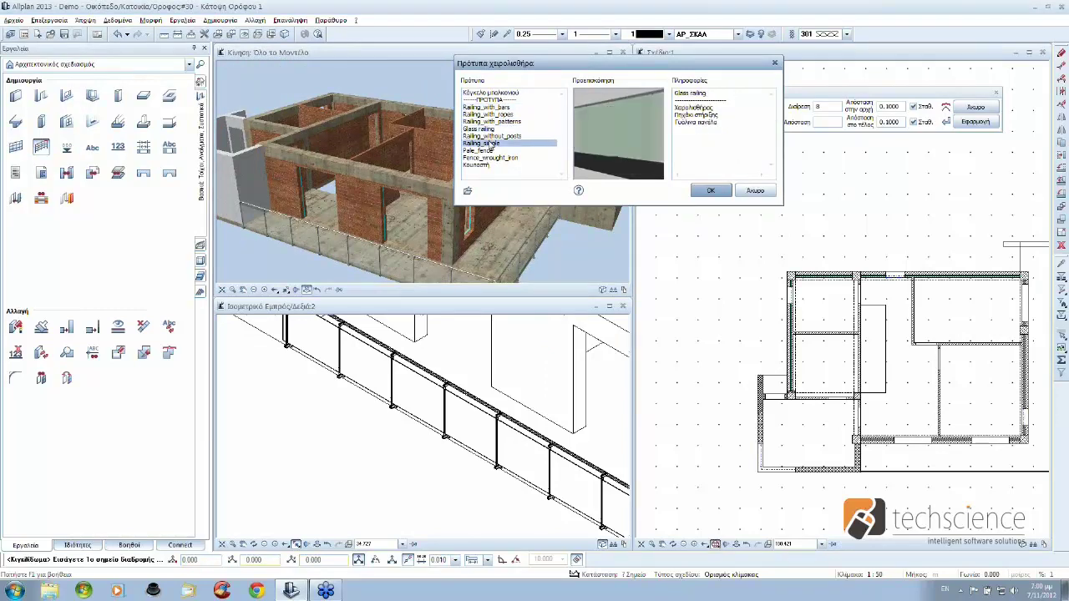
pyautogui.click(710, 191)
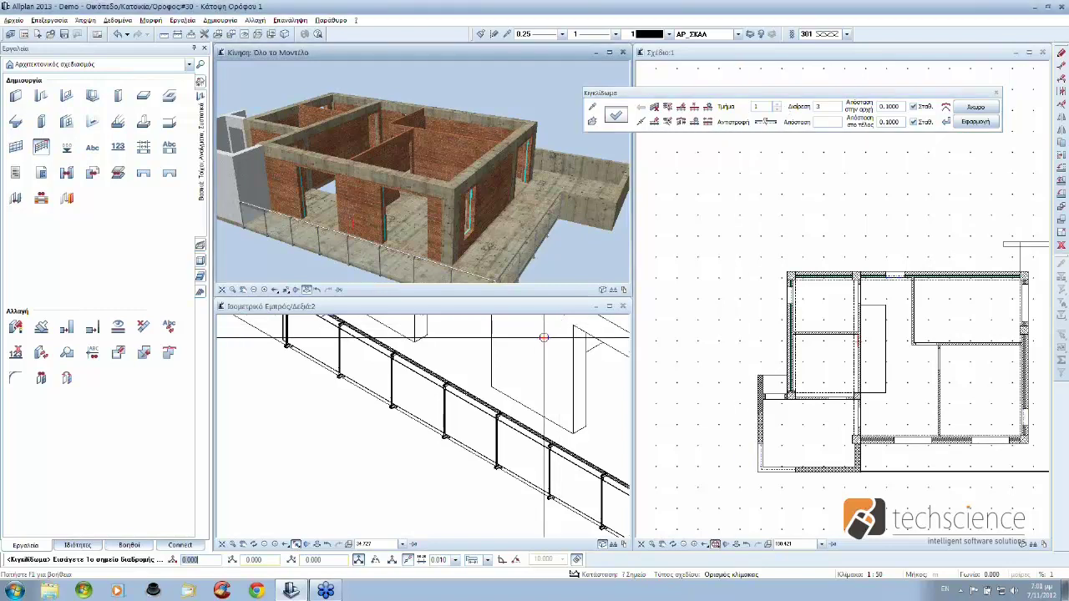
# Step: Add a railing along the stair opening edge with Τμήμα 2 and Διαίρεση 7
pyautogui.scroll(-3, 548, 364)
pyautogui.scroll(-2, 548, 364)
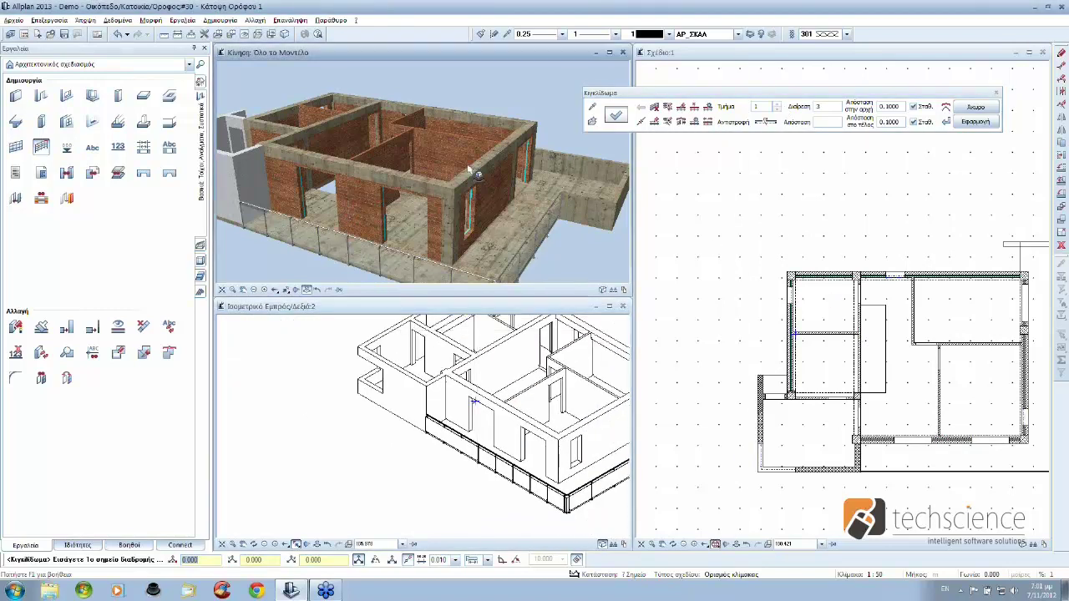
pyautogui.moveTo(473, 173)
pyautogui.mouseDown()
pyautogui.moveTo(482, 224)
pyautogui.moveTo(492, 101)
pyautogui.moveTo(386, 146)
pyautogui.mouseUp()
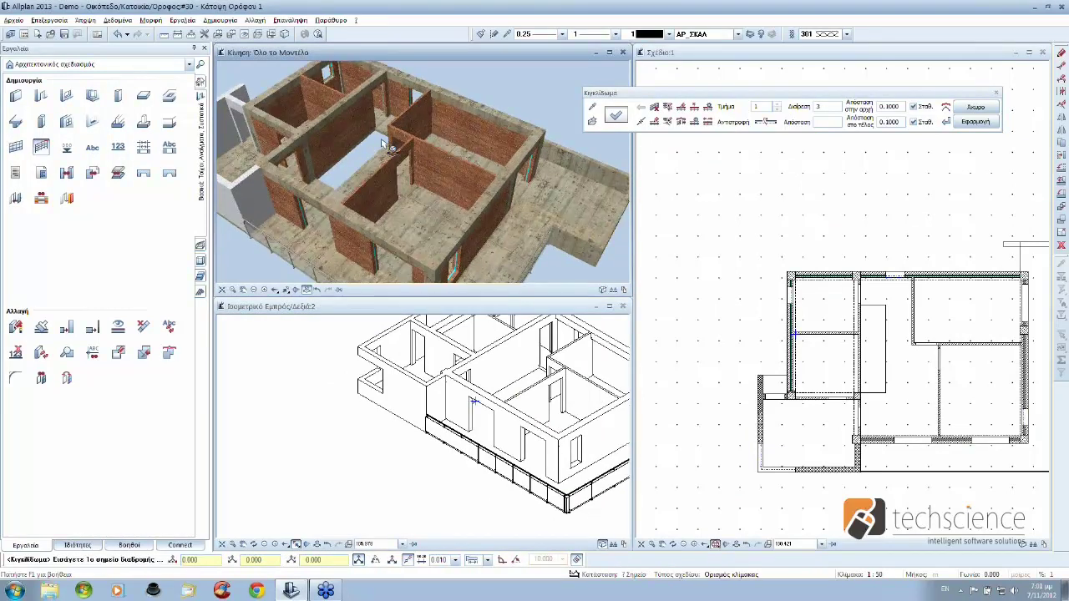
pyautogui.scroll(5, 387, 146)
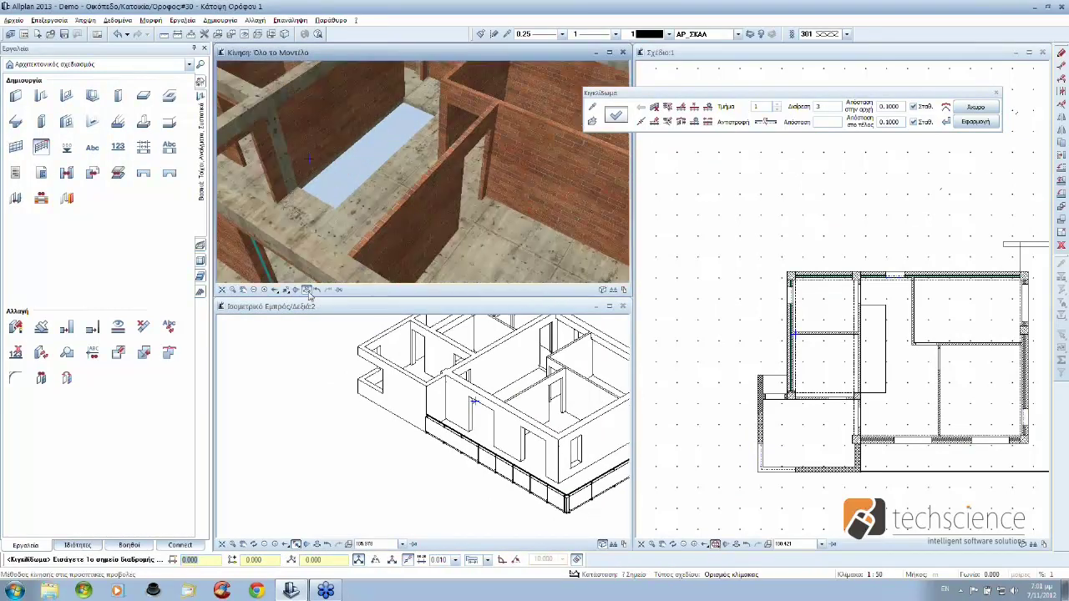
pyautogui.click(298, 185)
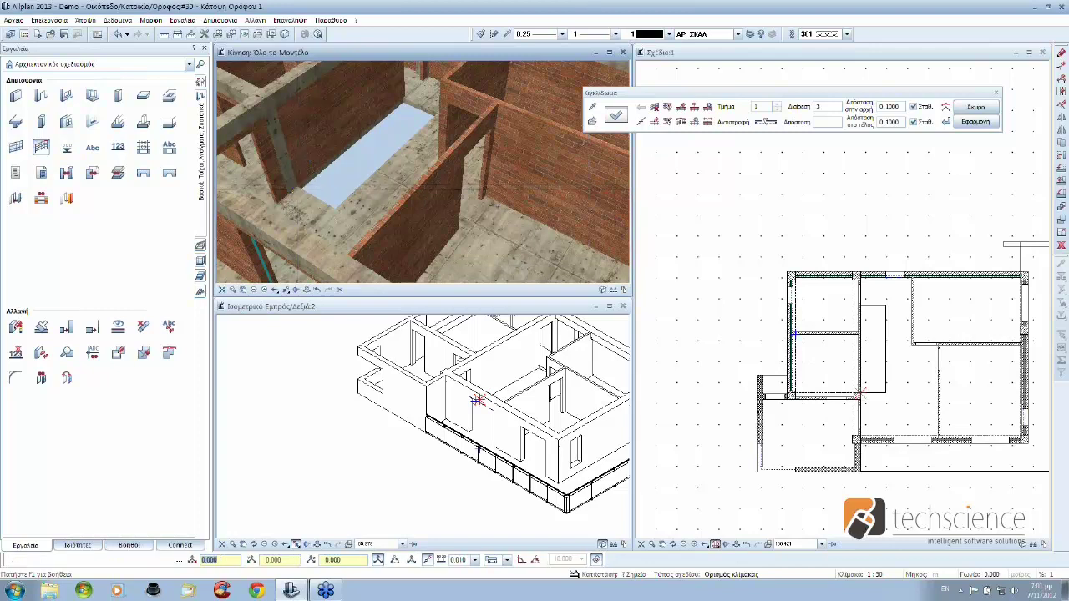
pyautogui.click(335, 207)
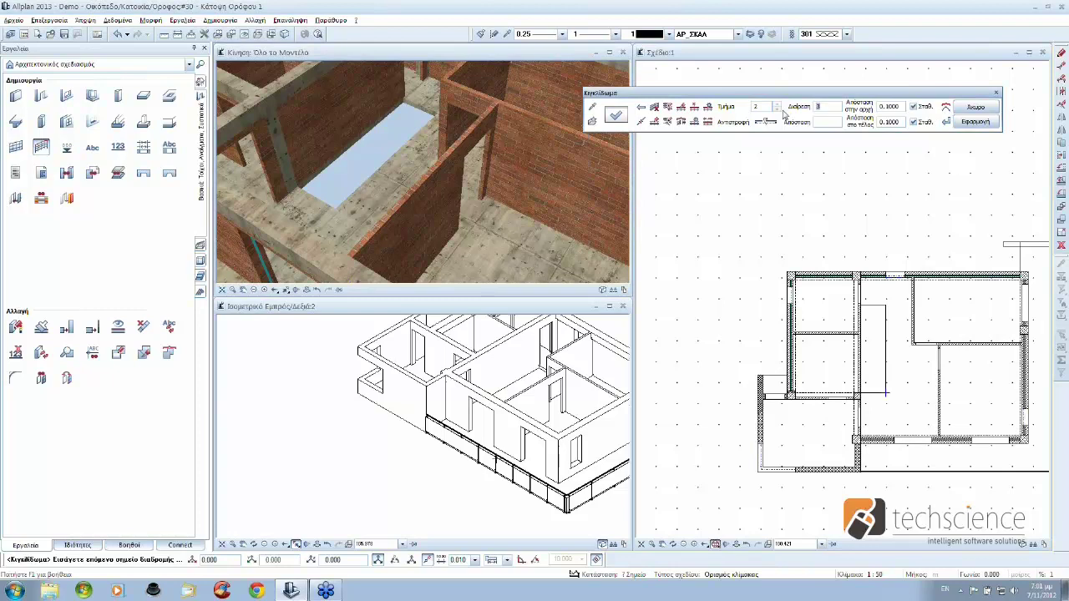
pyautogui.write('7')
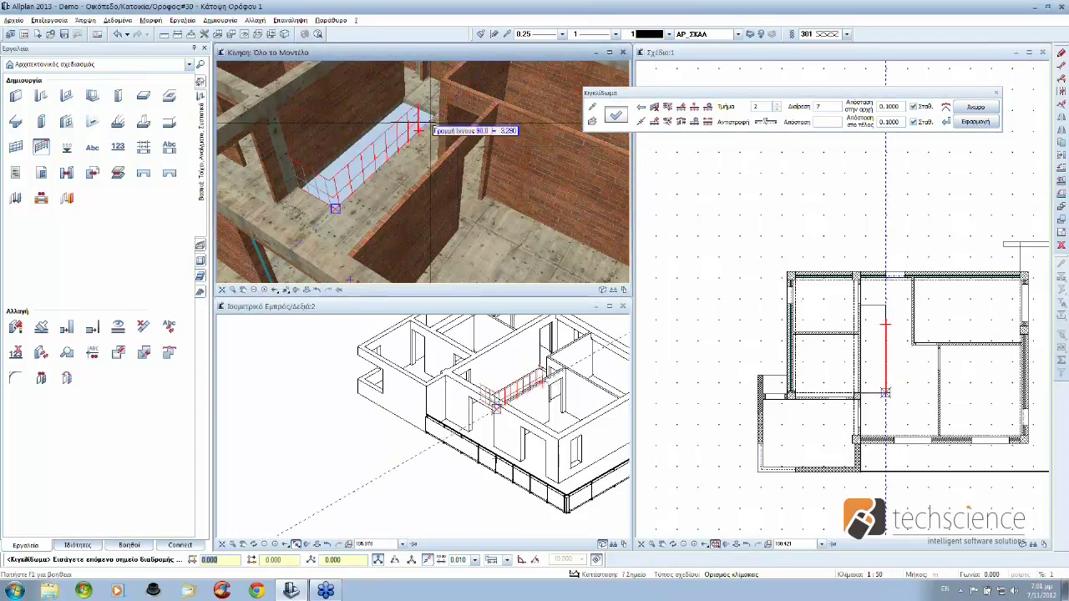
pyautogui.scroll(3, 432, 130)
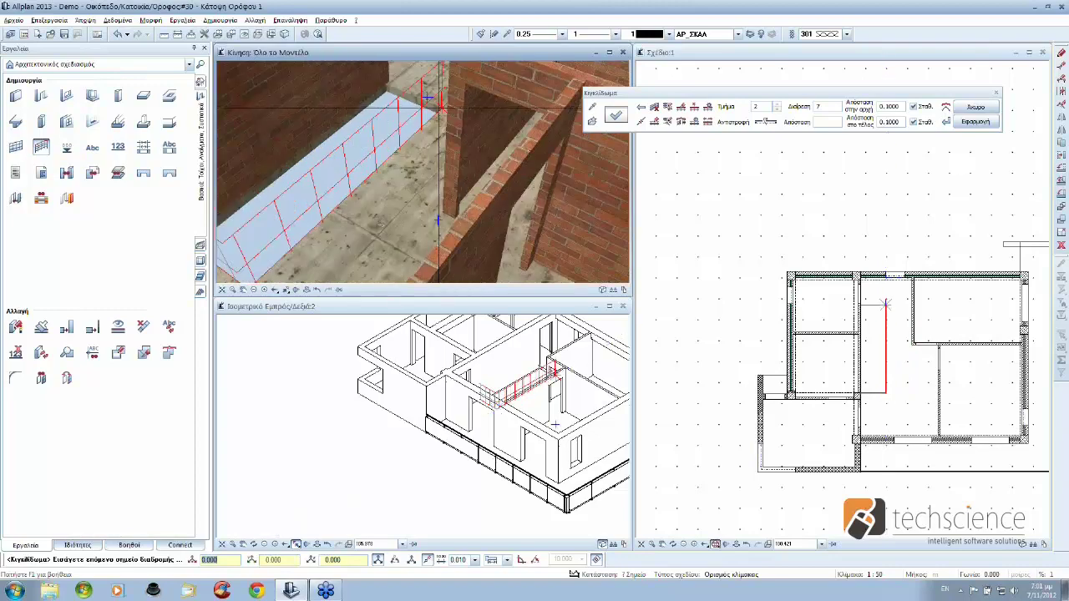
pyautogui.press('Escape')
pyautogui.scroll(-3, 440, 156)
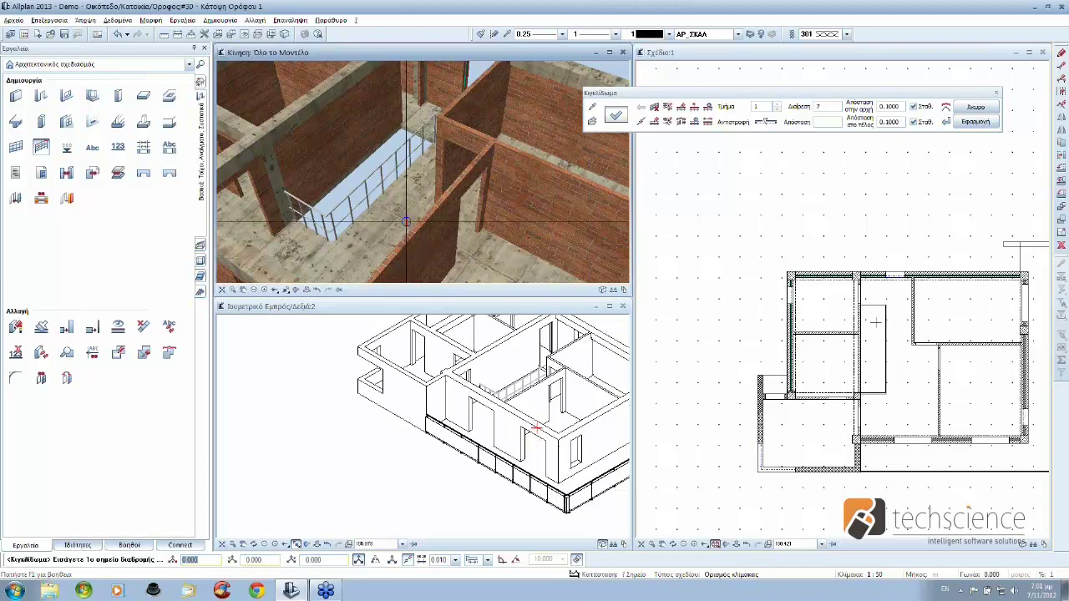
pyautogui.scroll(-5, 406, 221)
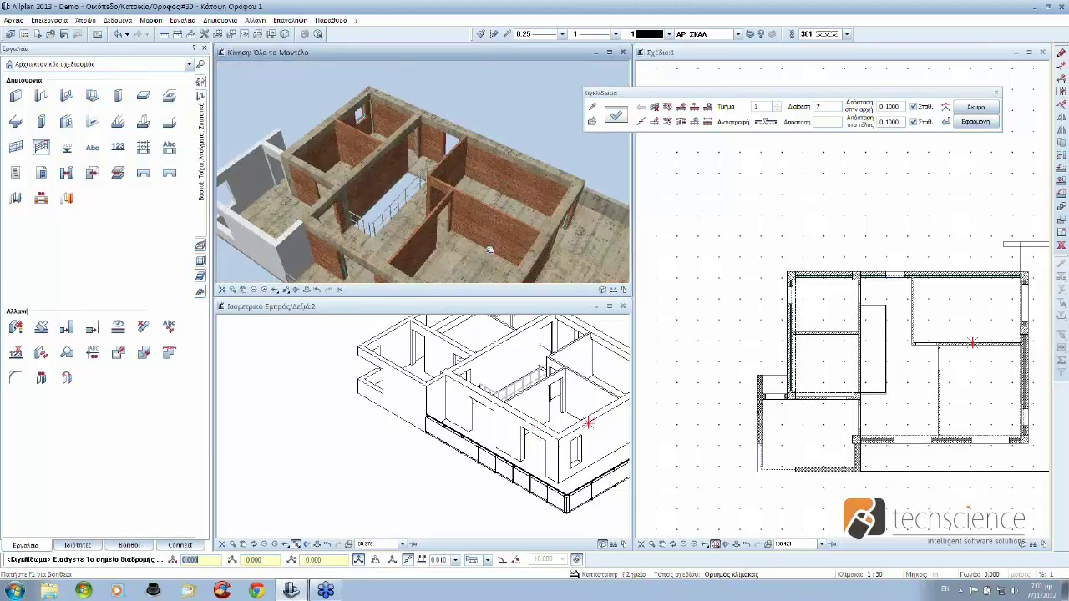
pyautogui.keyDown('shift'); pyautogui.moveTo(490, 249); pyautogui.dragTo(375, 187, button='middle'); pyautogui.keyUp('shift')
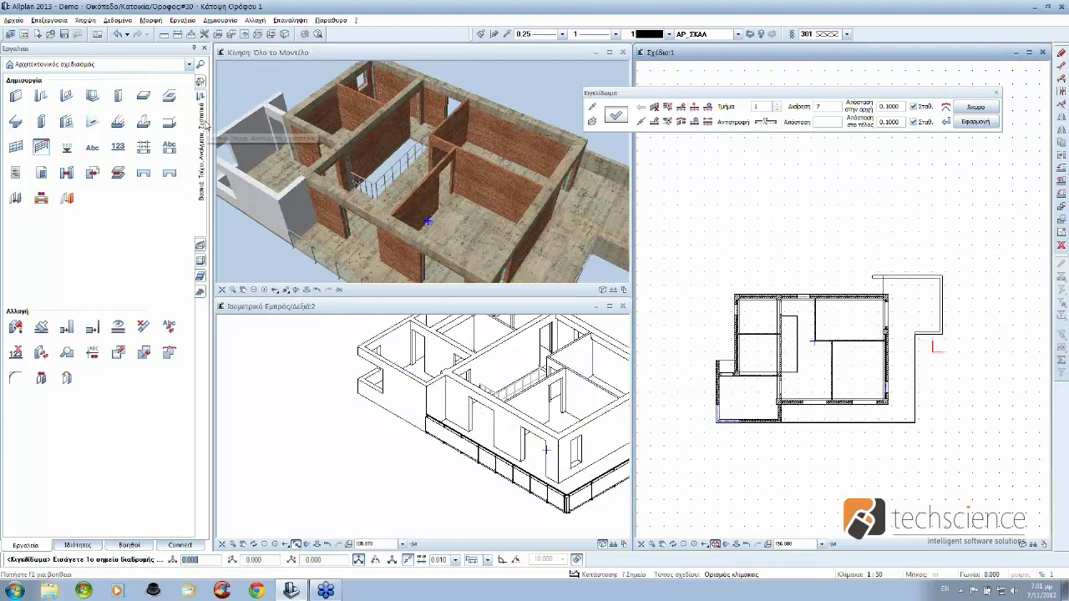
# Step: Switch to the Όψεις Τομές Λεπτομέρειες tool set, then start and cancel Δημιουργία Τομής
pyautogui.click(189, 65)
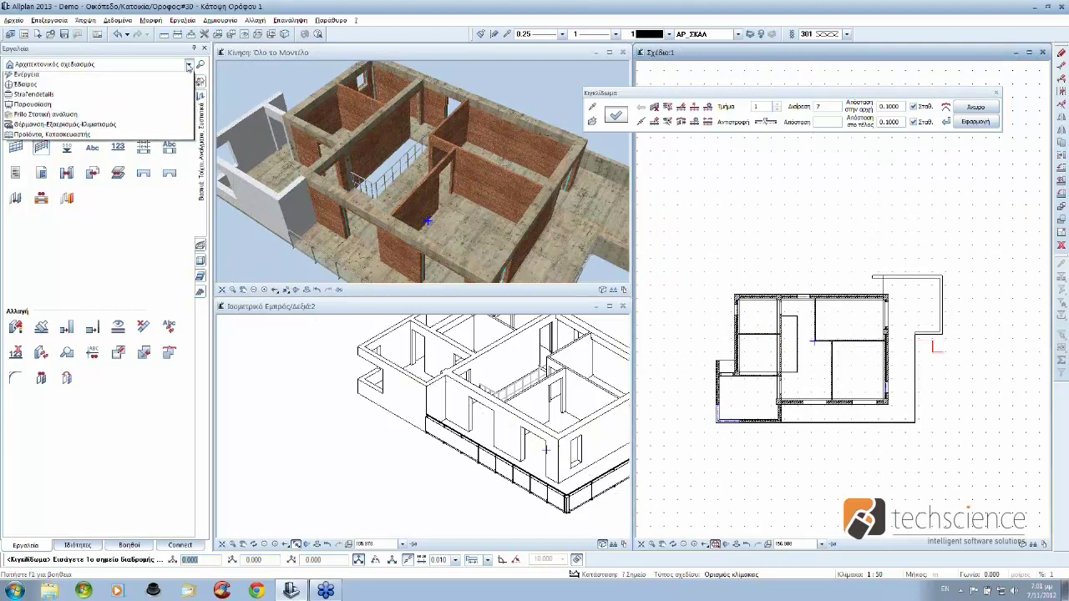
pyautogui.click(109, 117)
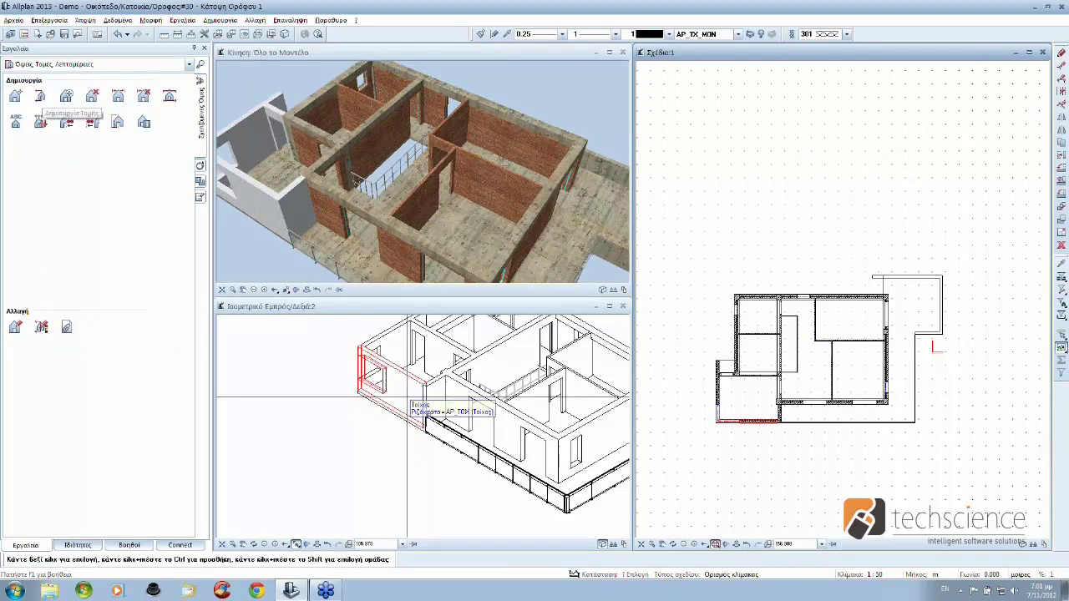
pyautogui.scroll(-3, 407, 399)
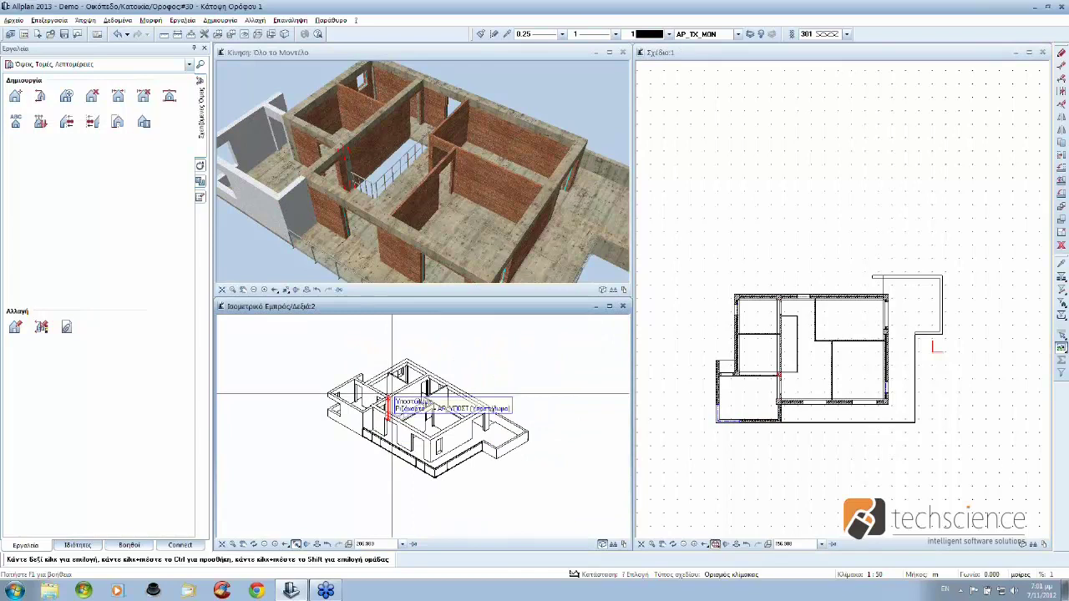
pyautogui.click(40, 97)
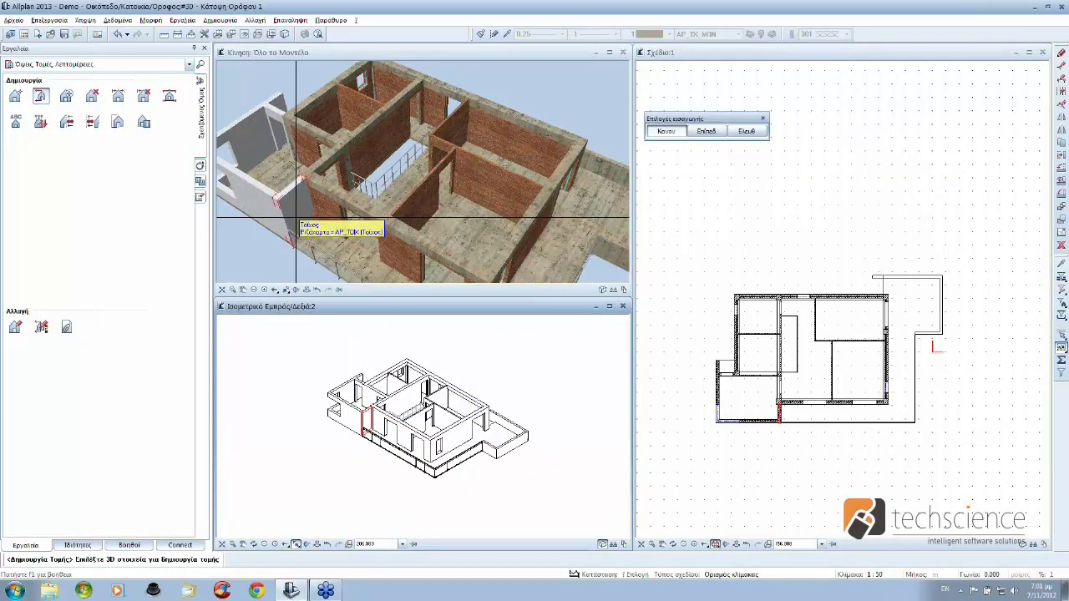
pyautogui.press('Escape')
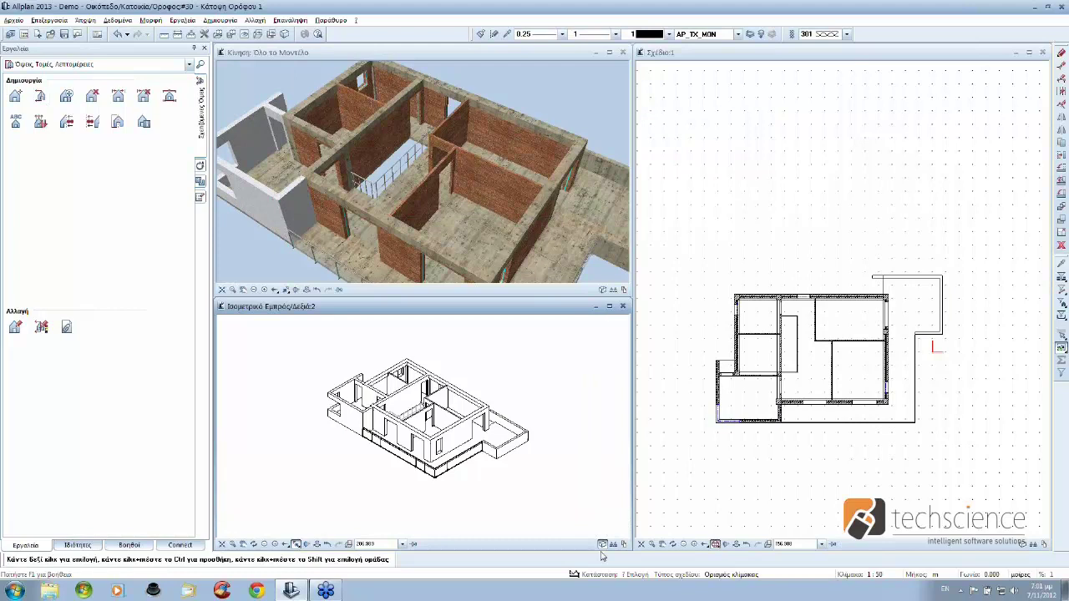
# Step: Toggle the isometric window between Front View (Εμπρός Όψη) and the front-right isometric view
pyautogui.click(307, 543)
pyautogui.click(307, 531)
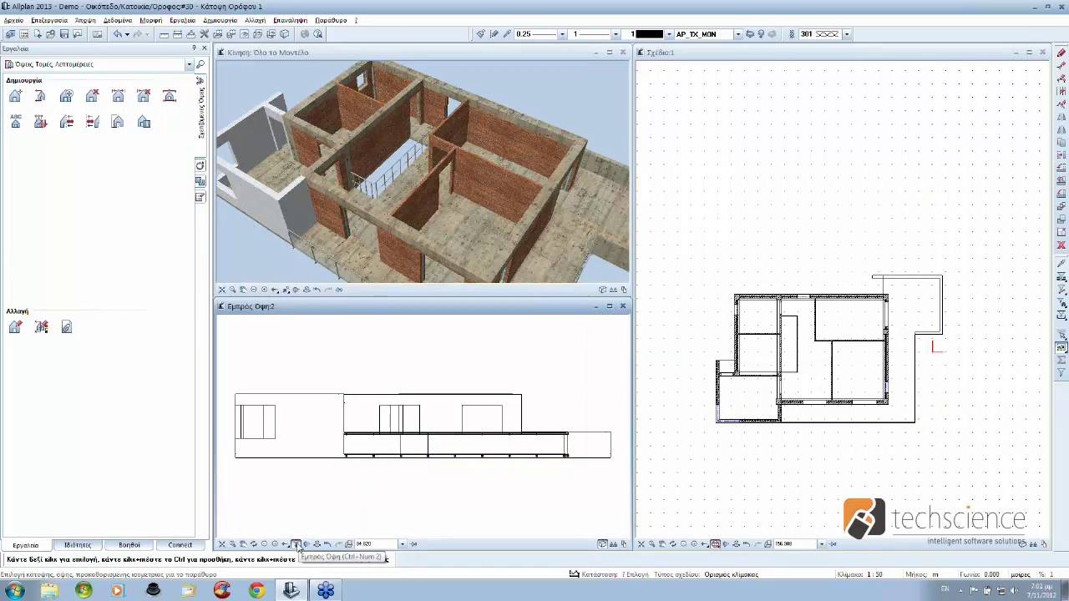
pyautogui.click(297, 544)
pyautogui.click(322, 534)
pyautogui.click(298, 544)
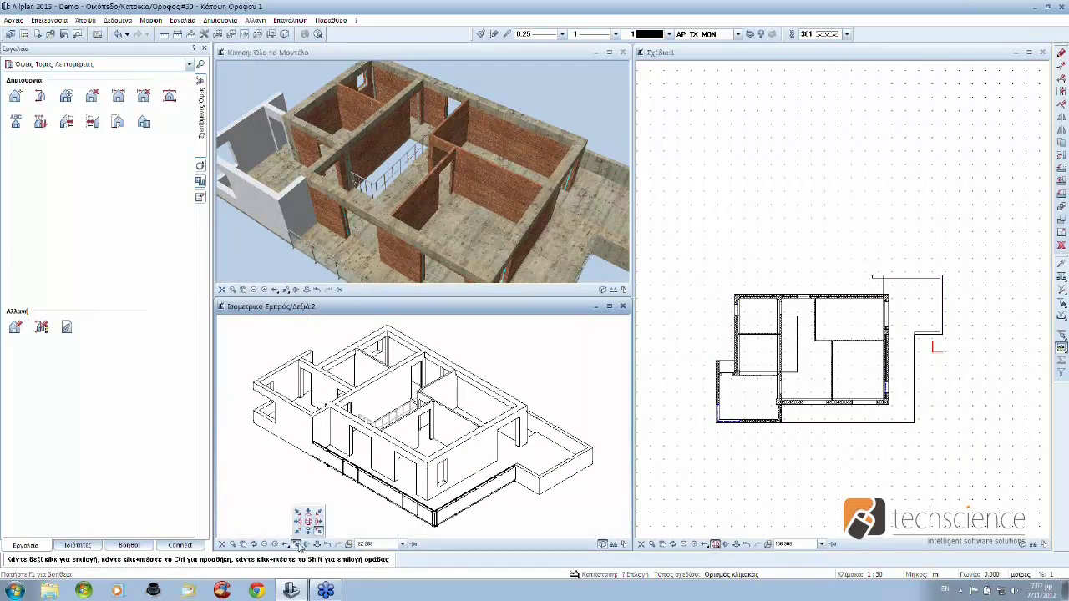
pyautogui.click(310, 535)
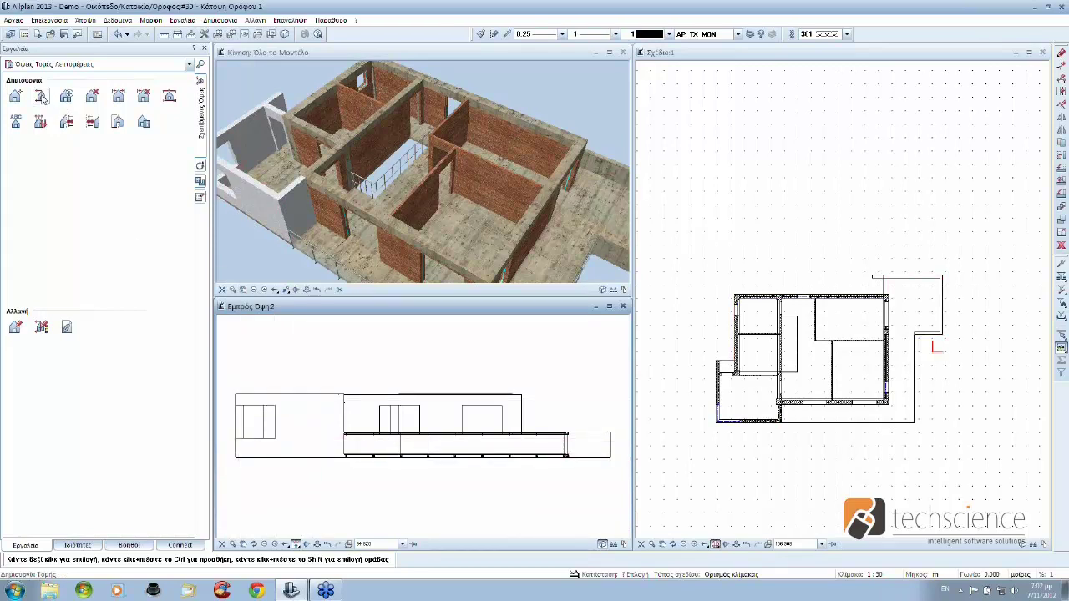
pyautogui.click(299, 544)
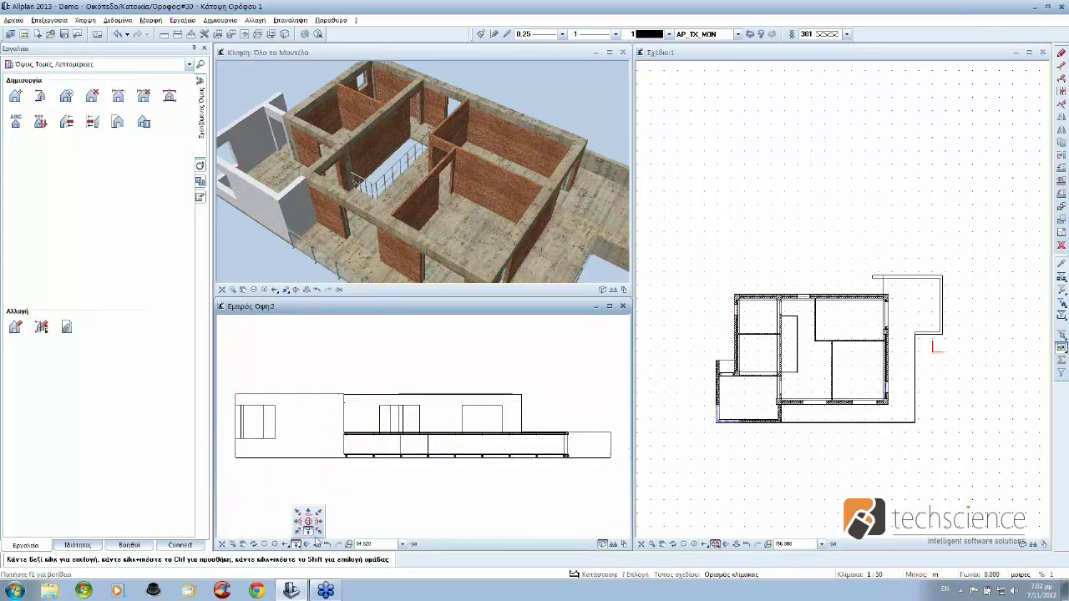
pyautogui.click(318, 531)
# Step: Create a 3D section view of the whole building by free selection and place it on the sheet
pyautogui.click(40, 96)
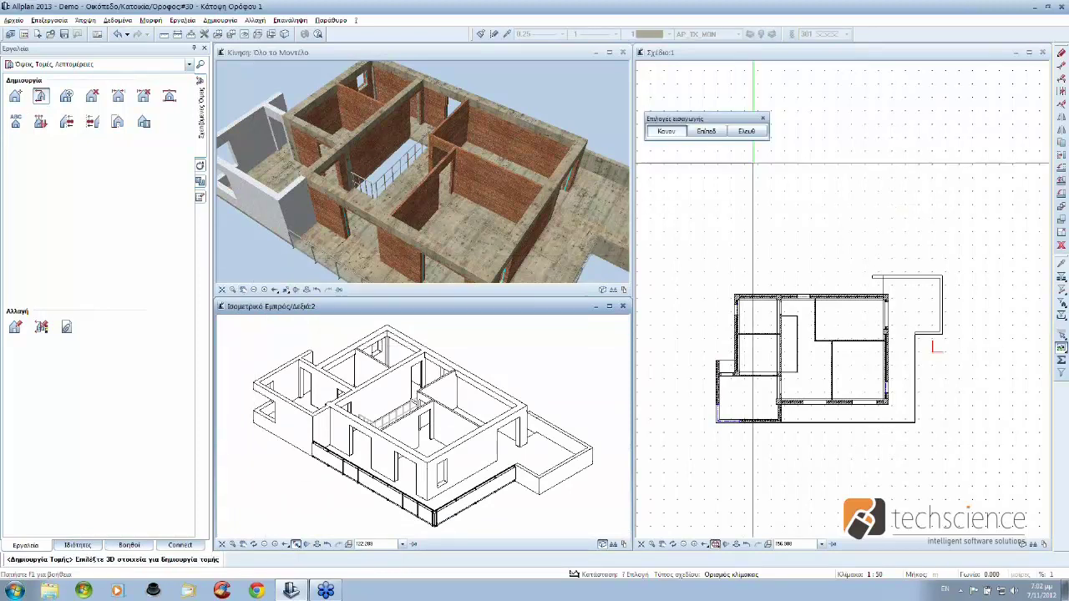
pyautogui.click(746, 131)
pyautogui.scroll(-2, 239, 328)
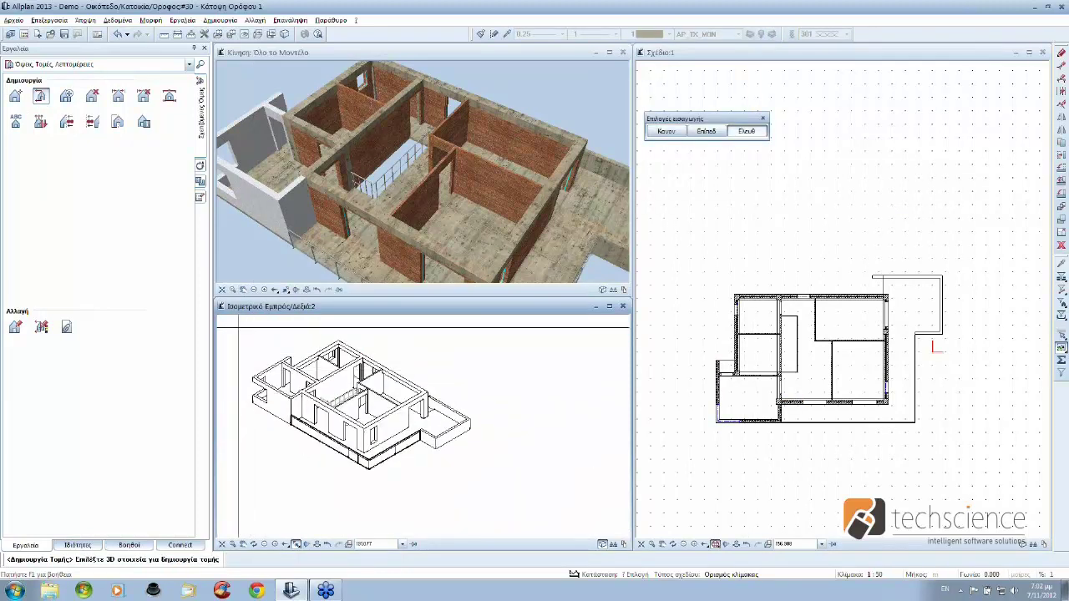
pyautogui.moveTo(231, 324); pyautogui.dragTo(518, 507)
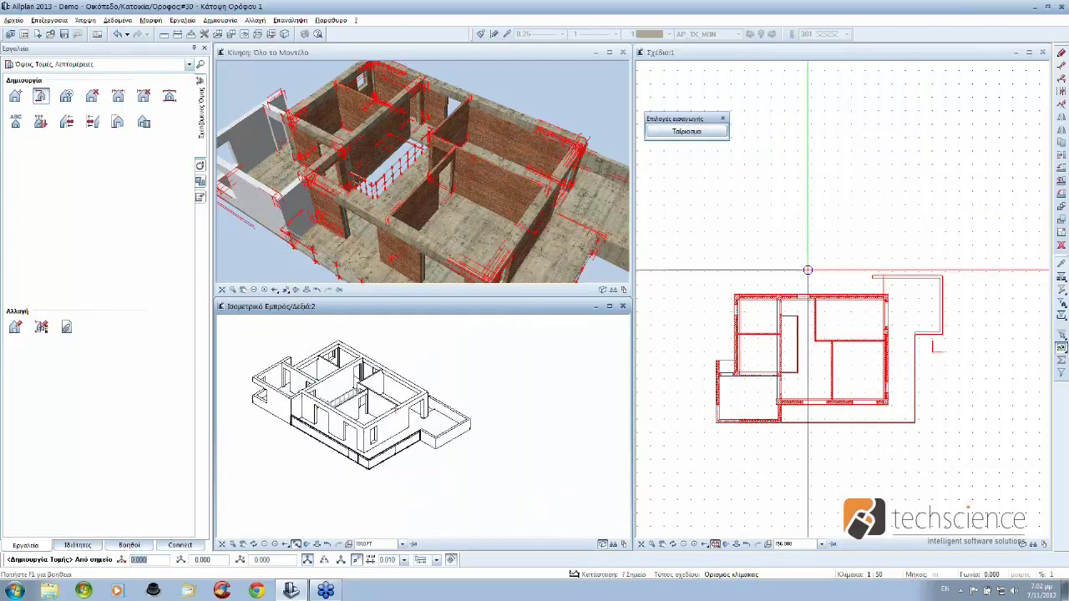
pyautogui.click(808, 270)
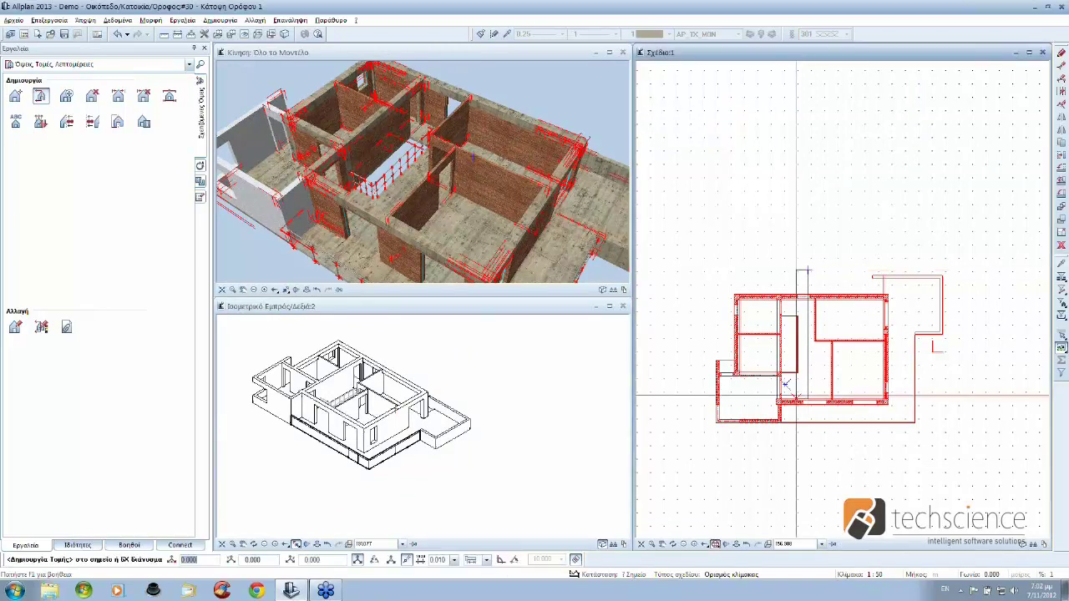
pyautogui.click(700, 431)
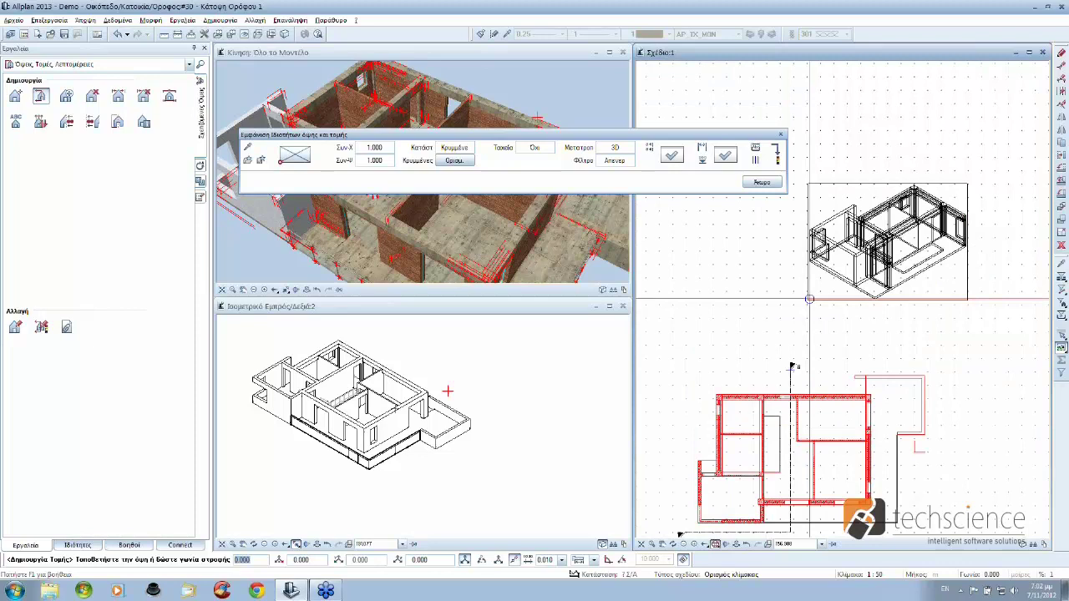
pyautogui.click(803, 253)
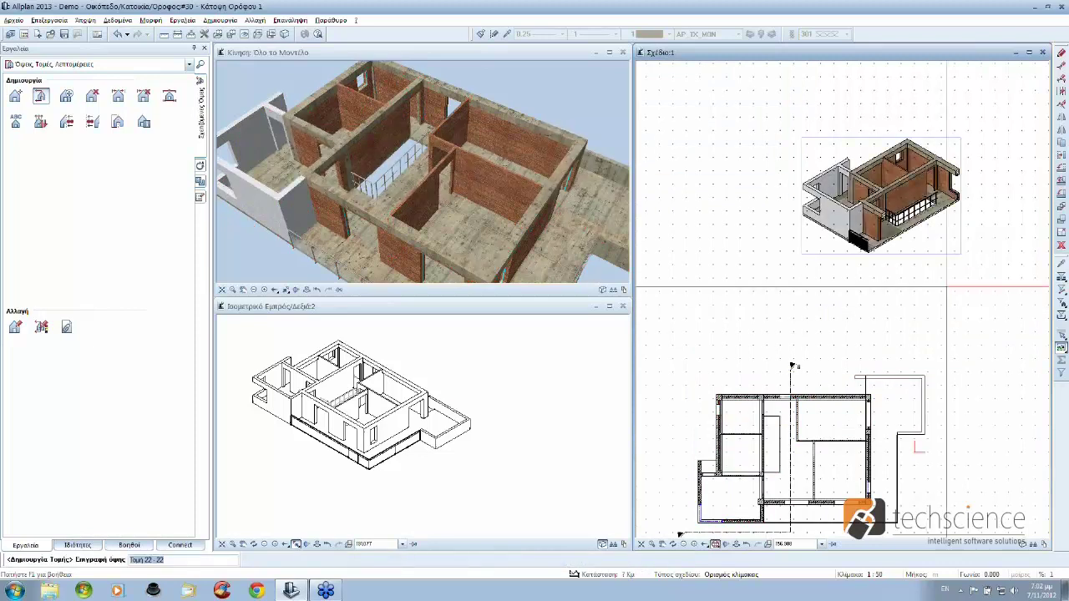
pyautogui.moveTo(946, 286)
pyautogui.mouseDown(button='middle')
pyautogui.moveTo(794, 362)
pyautogui.moveTo(1027, 252)
pyautogui.mouseUp(button='middle')
# Step: Create an elevation view of the building and place it without a view label
pyautogui.click(15, 96)
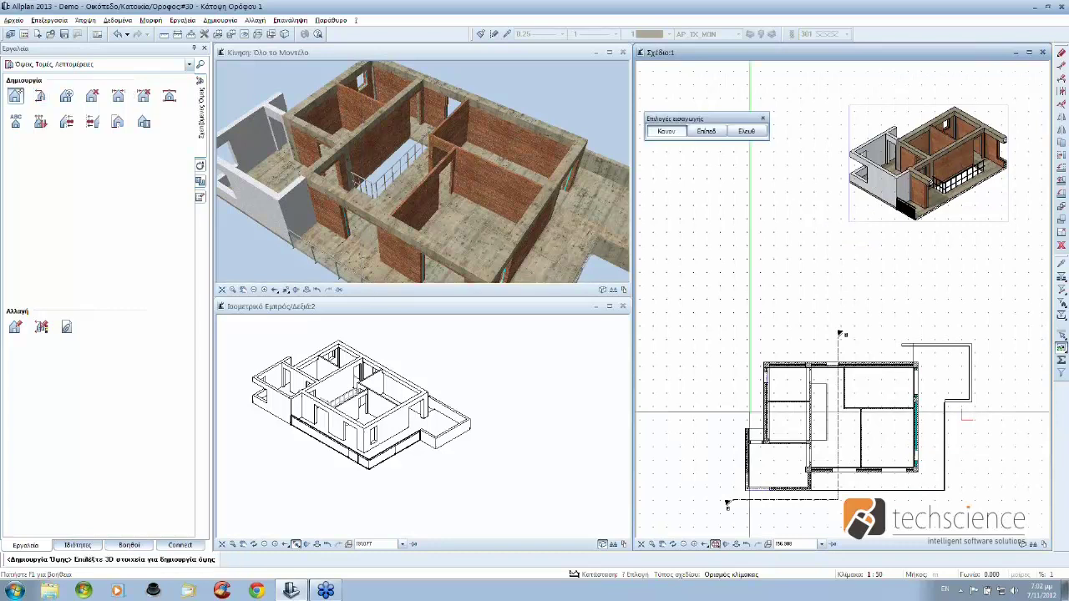
pyautogui.moveTo(748, 388); pyautogui.dragTo(704, 330, button='middle')
pyautogui.moveTo(656, 233); pyautogui.dragTo(1009, 479)
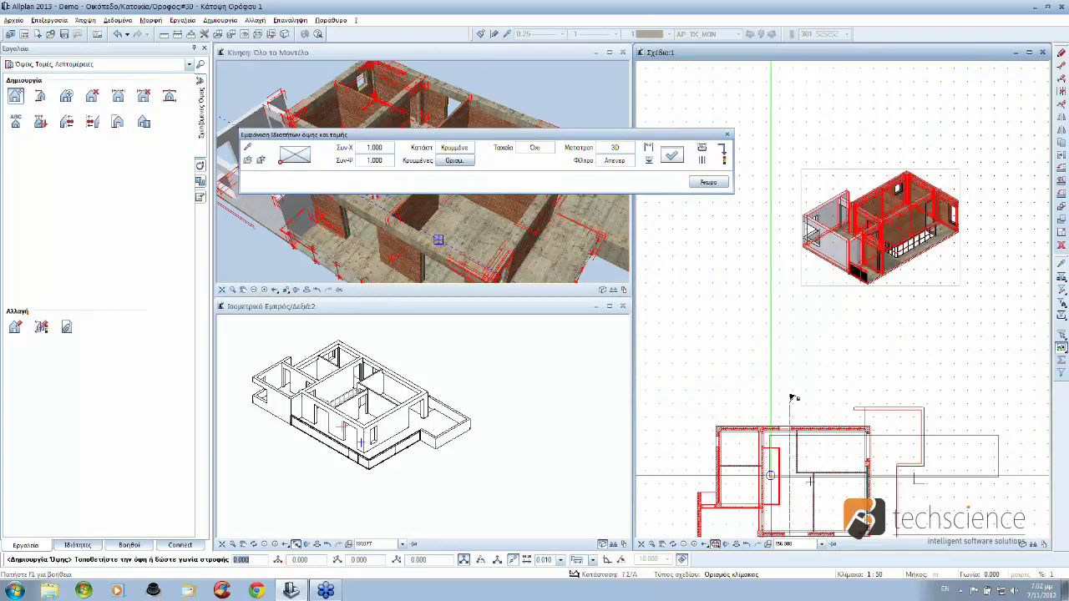
pyautogui.click(718, 345)
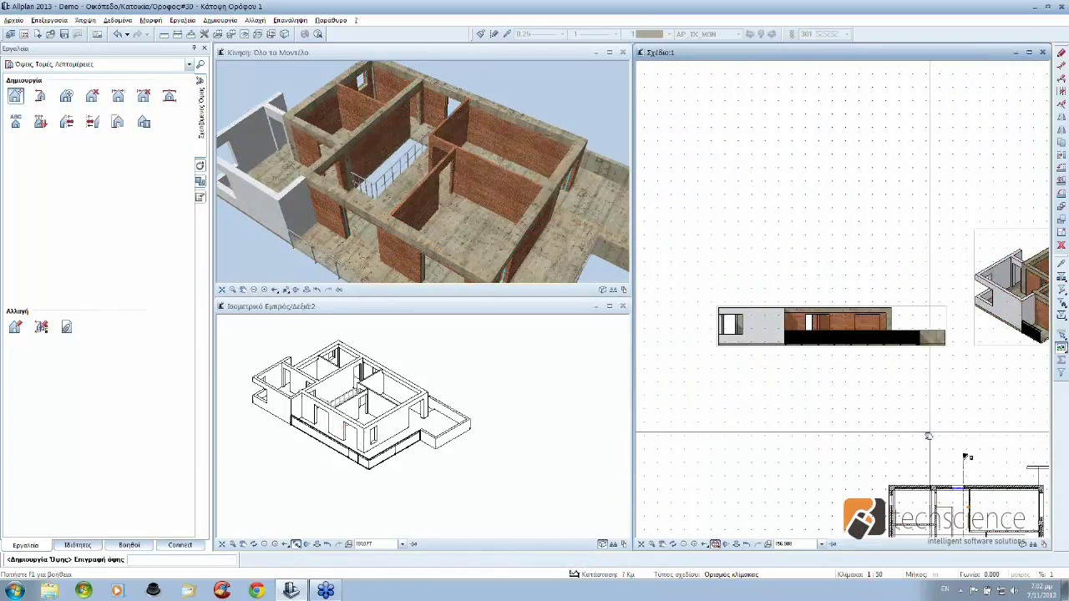
pyautogui.press('Escape')
pyautogui.press('Return')
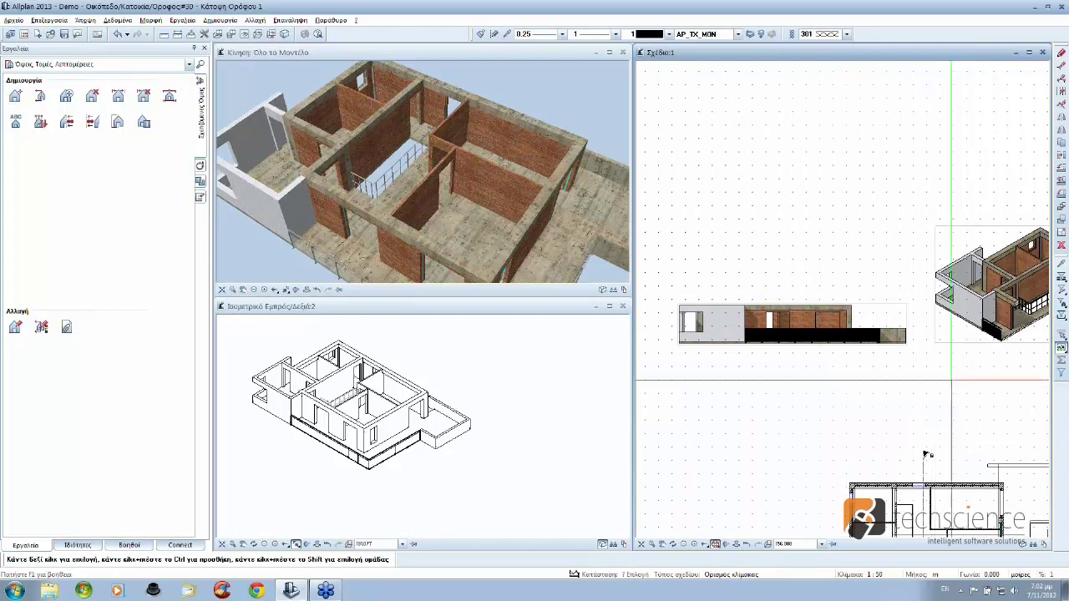
# Step: Open the view/section properties of the isometric view on the sheet
pyautogui.moveTo(951, 380); pyautogui.dragTo(920, 435, button='middle')
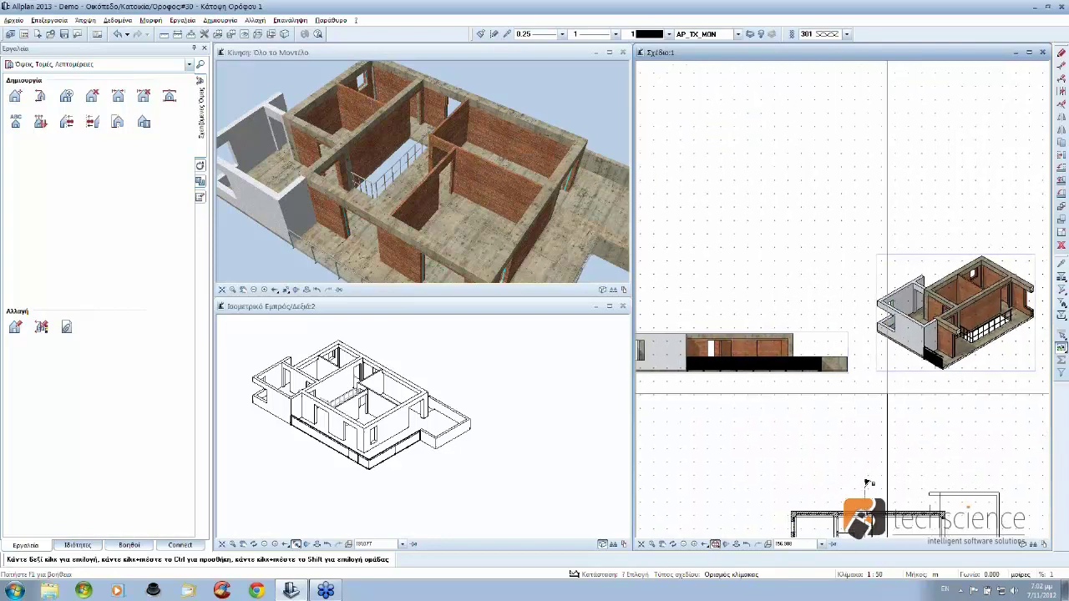
pyautogui.scroll(3, 977, 404)
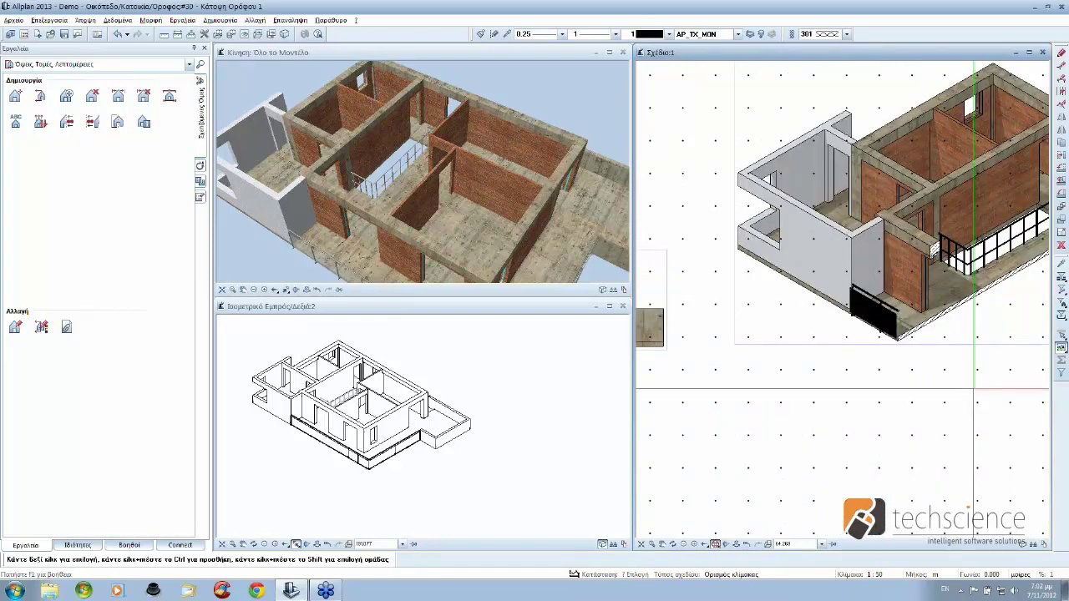
pyautogui.scroll(2, 973, 388)
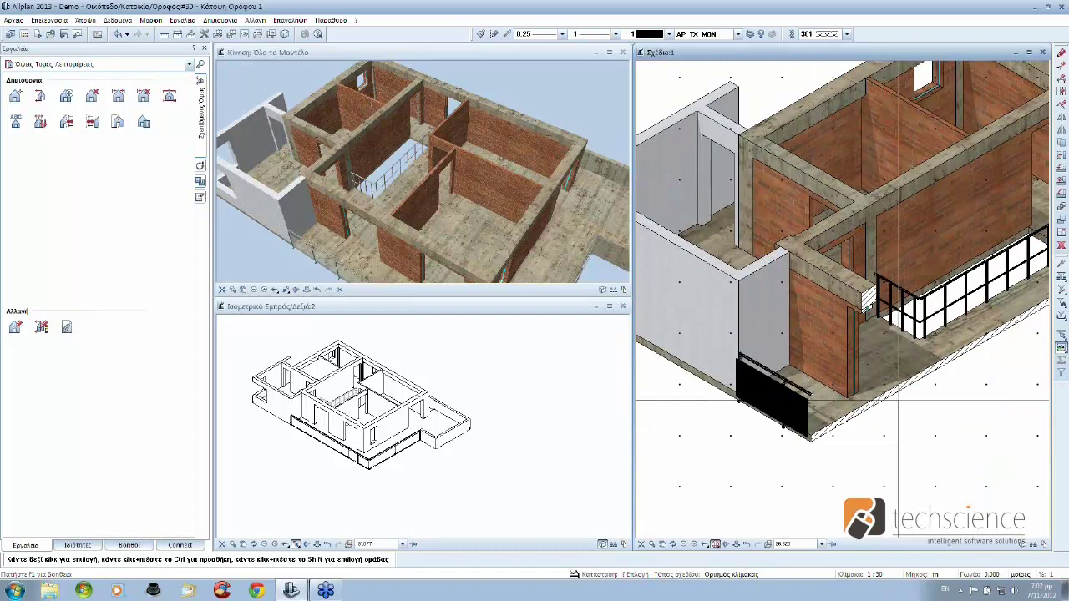
pyautogui.scroll(-2, 897, 401)
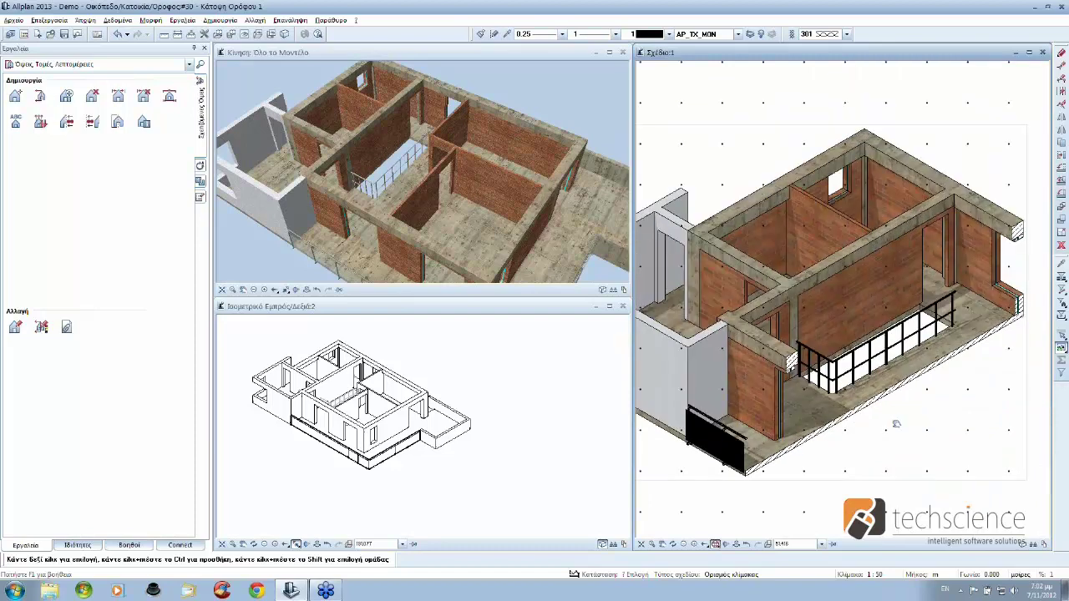
pyautogui.scroll(3, 896, 423)
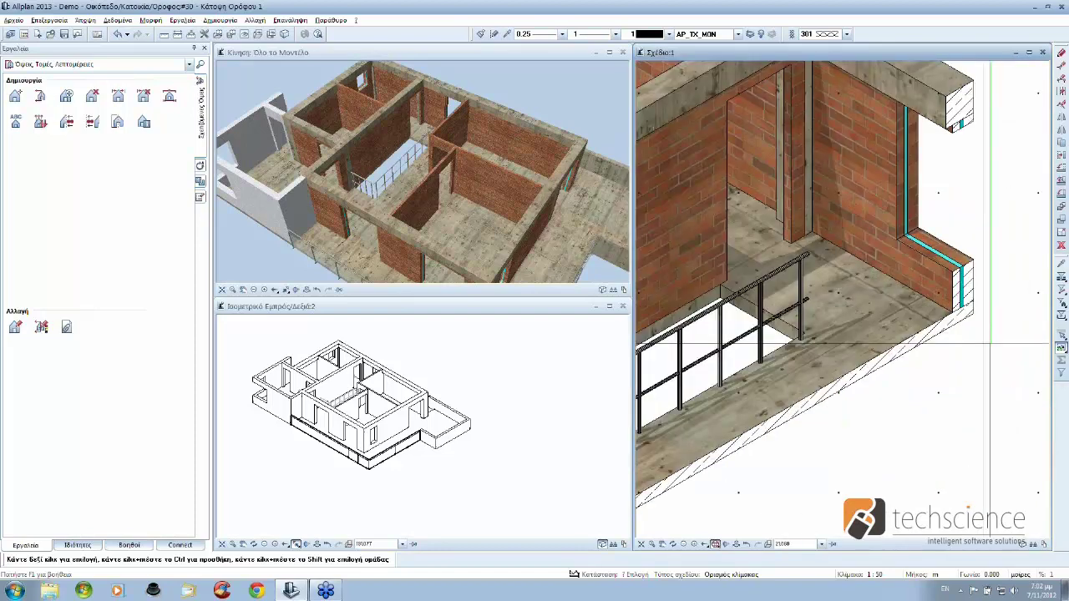
pyautogui.scroll(-5, 740, 286)
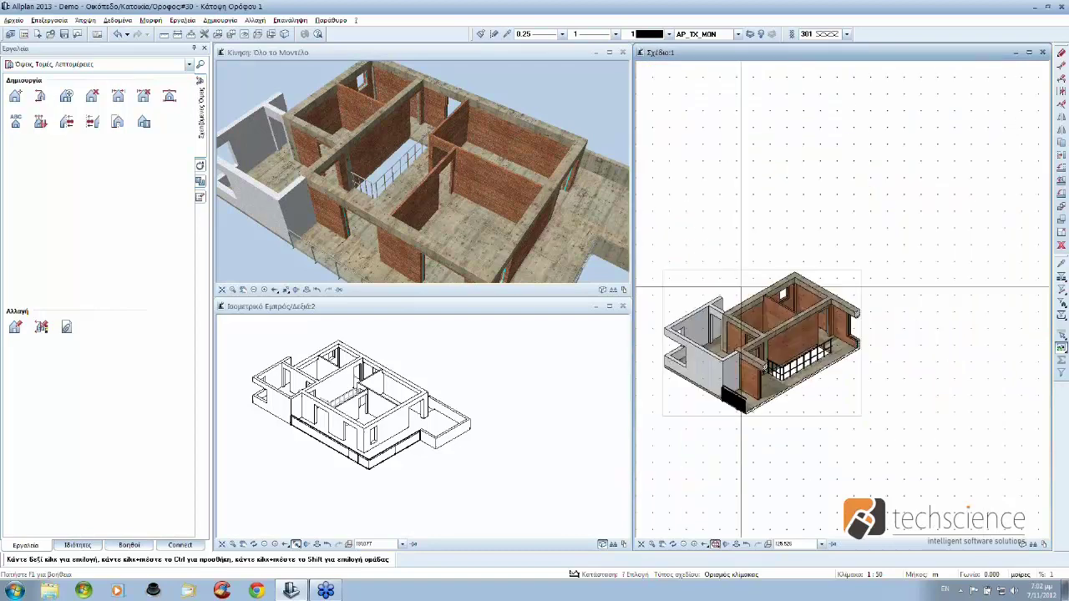
pyautogui.click(740, 286)
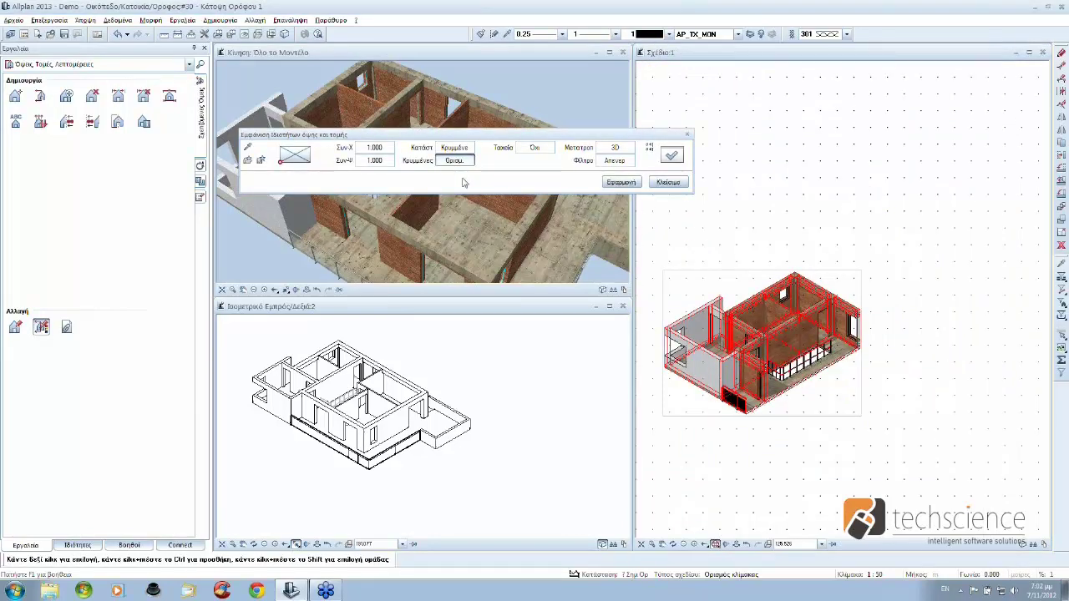
# Step: Turn off light and shadow and set hidden-line output to lines only, without fills or images
pyautogui.click(454, 160)
pyautogui.click(46, 108)
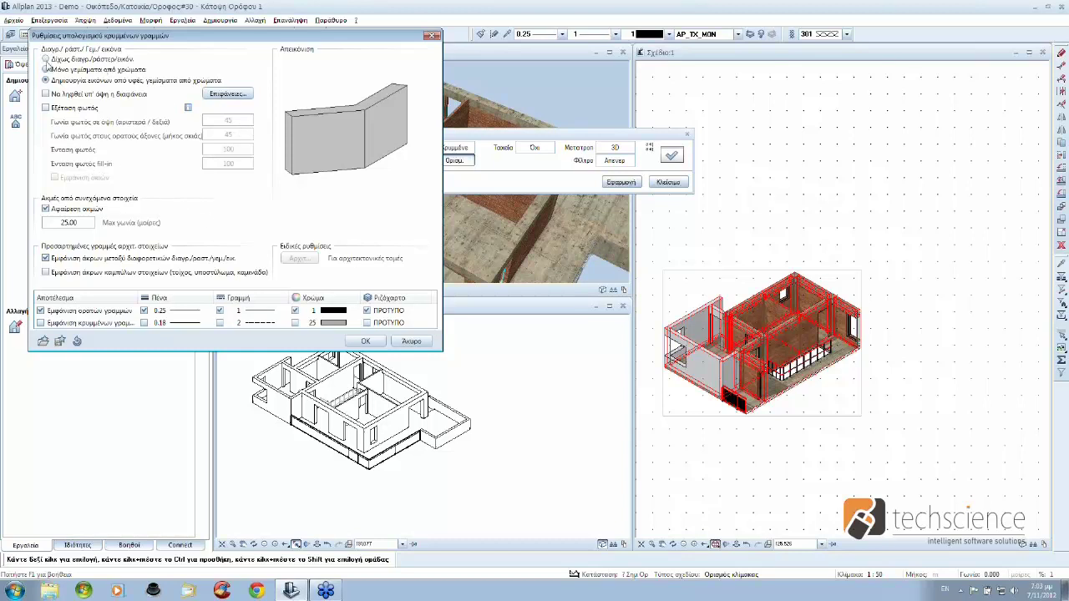
pyautogui.click(46, 59)
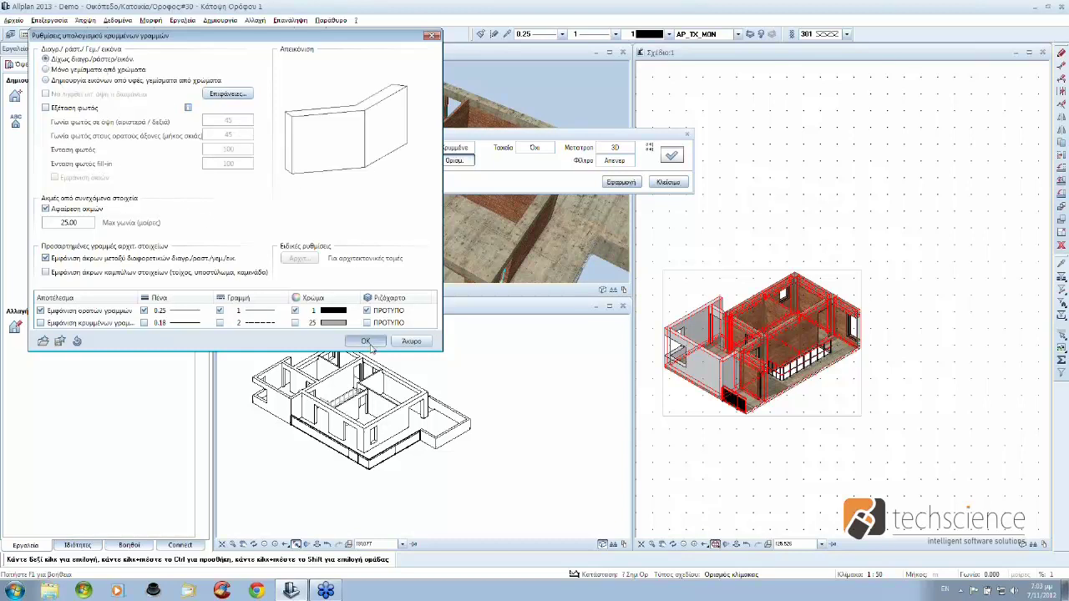
pyautogui.click(367, 342)
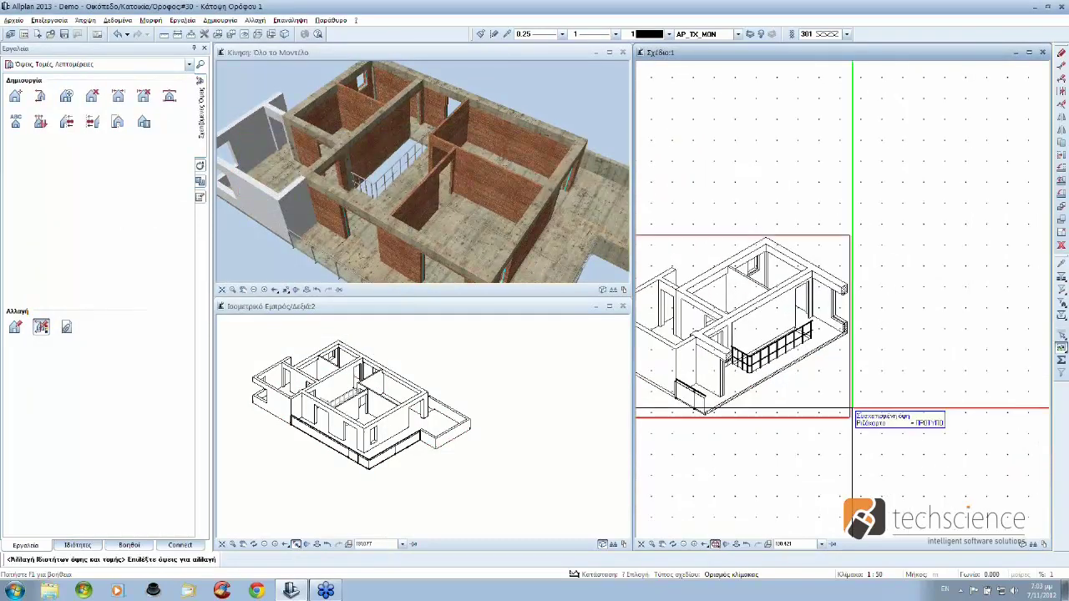
# Step: Pan and zoom around the sheet to check the isometric view and the elevation
pyautogui.scroll(-2, 852, 409)
pyautogui.moveTo(683, 526); pyautogui.dragTo(896, 451, button='middle')
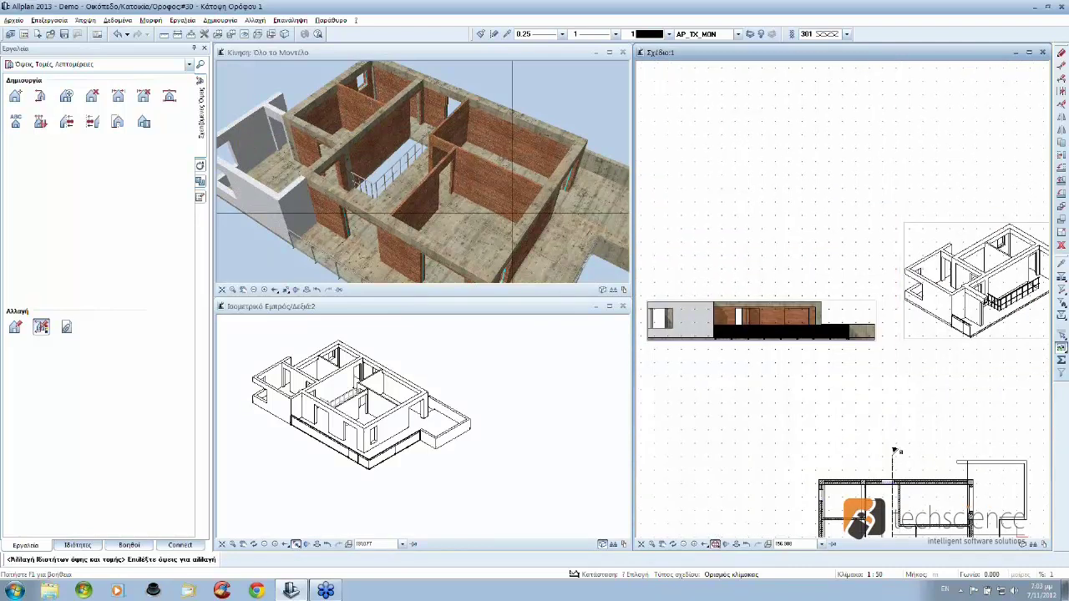
pyautogui.click(245, 35)
pyautogui.click(265, 336)
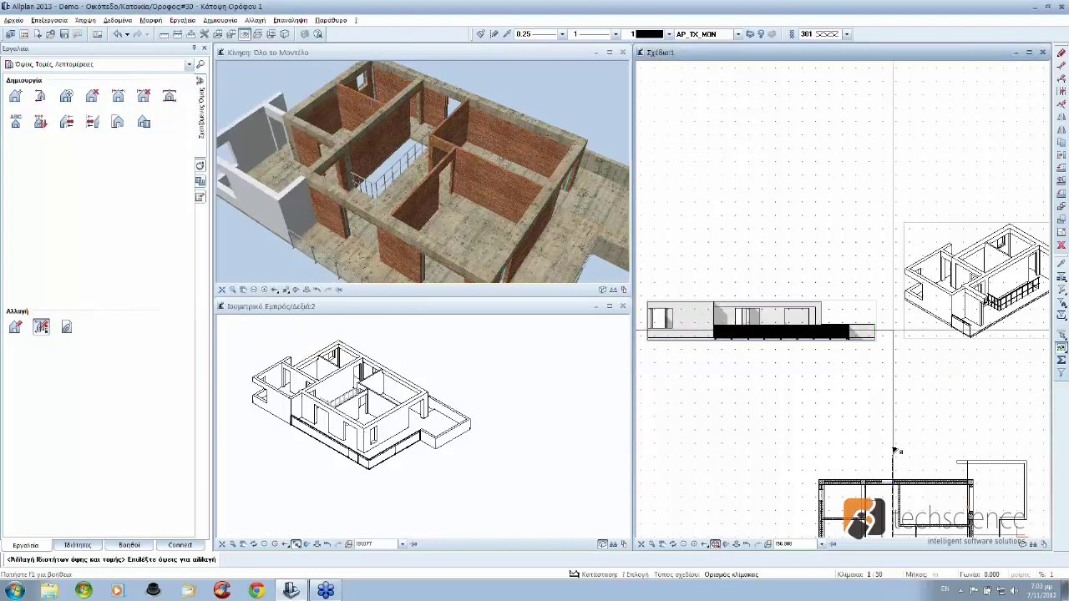
pyautogui.scroll(2, 960, 343)
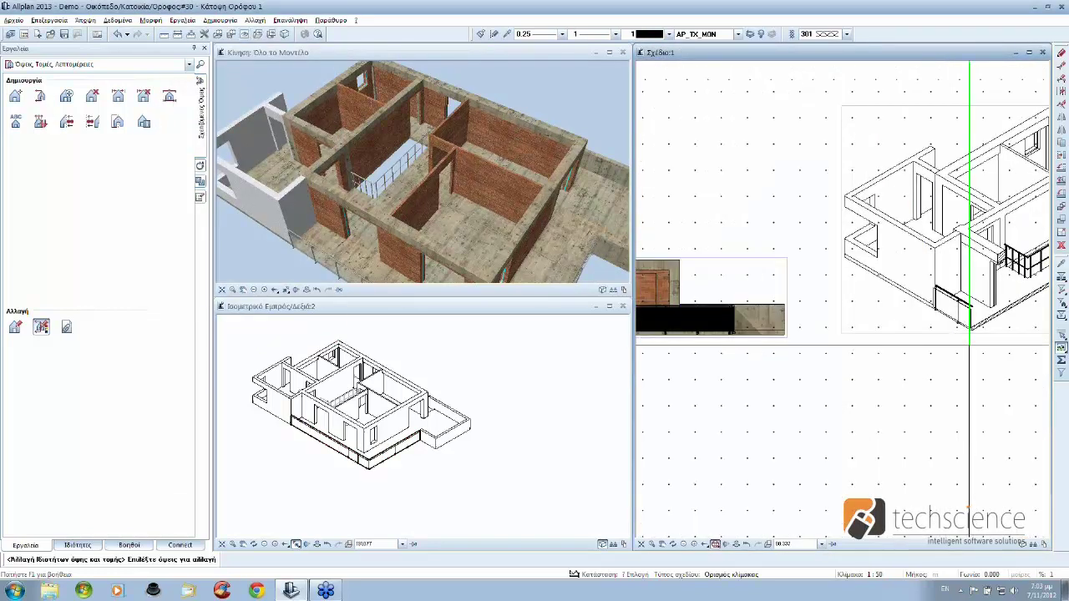
pyautogui.scroll(3, 969, 343)
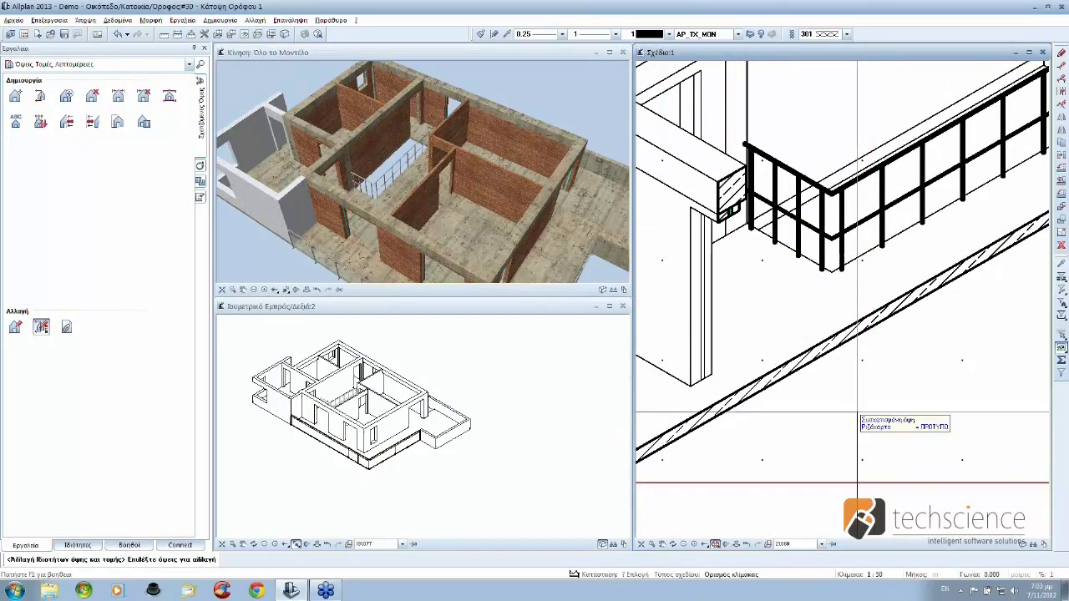
pyautogui.scroll(-1, 858, 412)
pyautogui.scroll(-2, 858, 412)
pyautogui.scroll(-2, 857, 411)
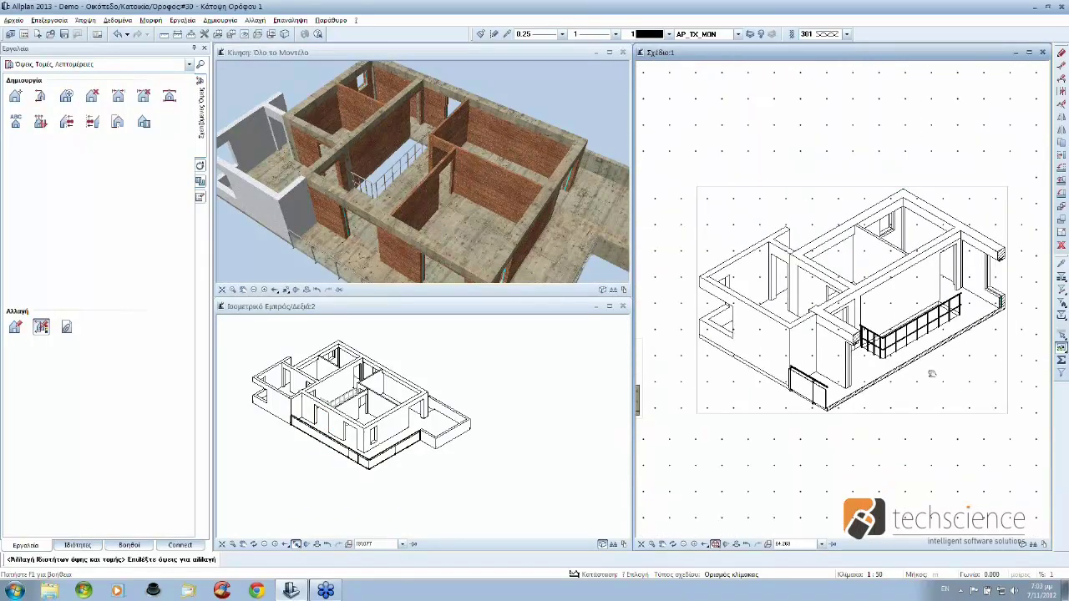
pyautogui.scroll(2, 979, 299)
pyautogui.moveTo(980, 299); pyautogui.dragTo(973, 351, button='middle')
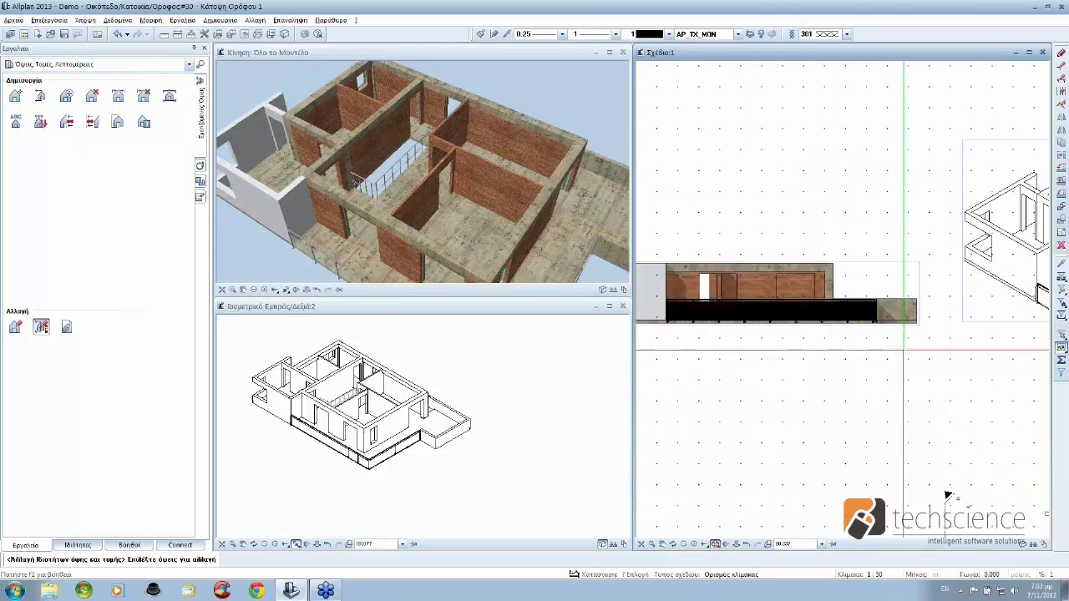
# Step: Set the elevation view's hidden-line output to lines only and recalculate it
pyautogui.click(915, 290)
pyautogui.press('Return')
pyautogui.click(917, 290)
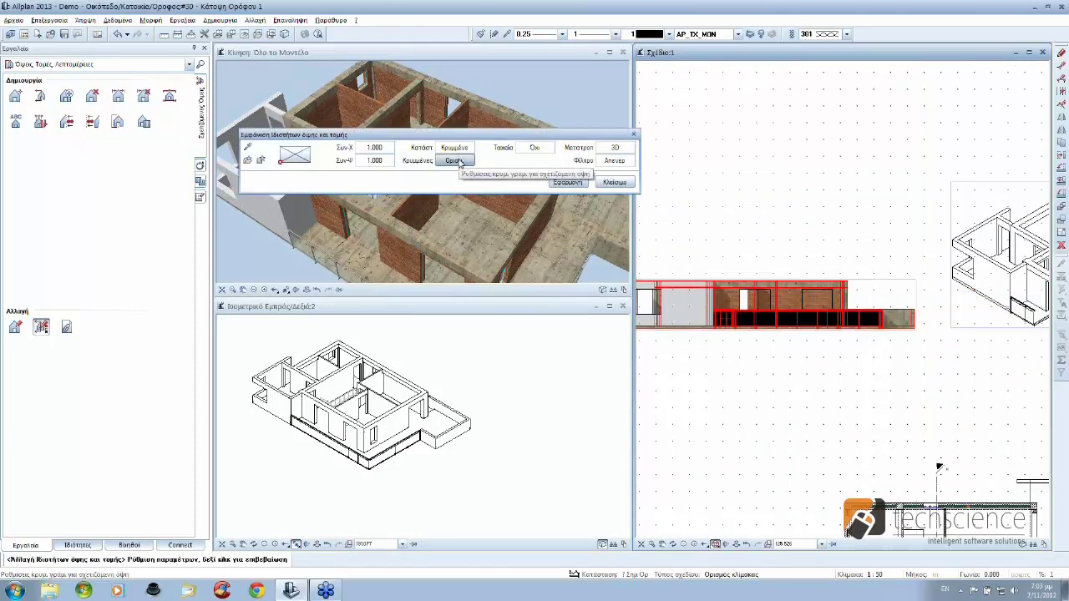
pyautogui.click(458, 161)
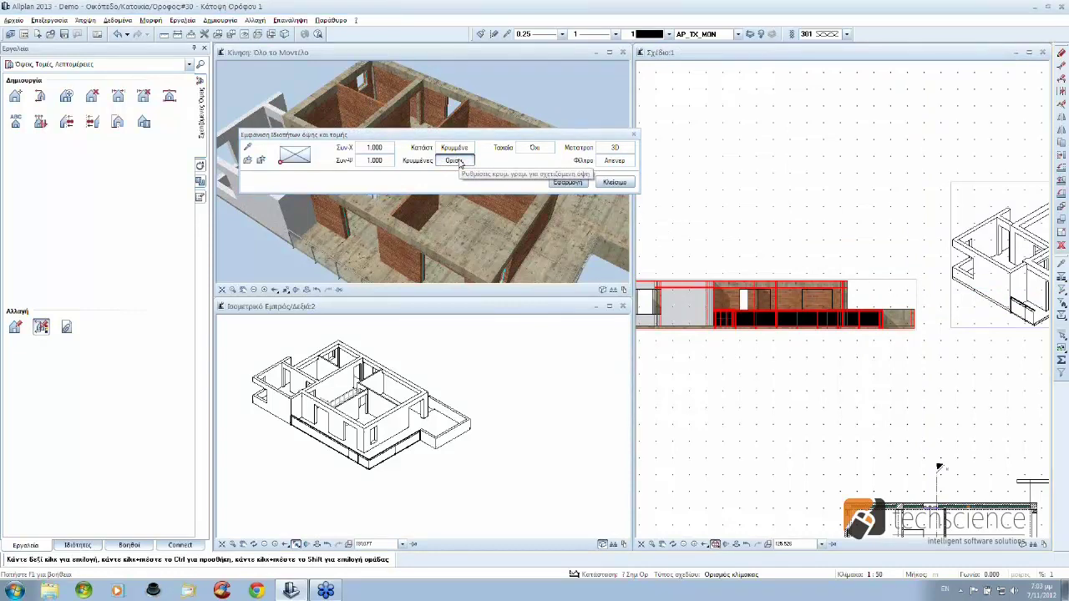
pyautogui.click(45, 60)
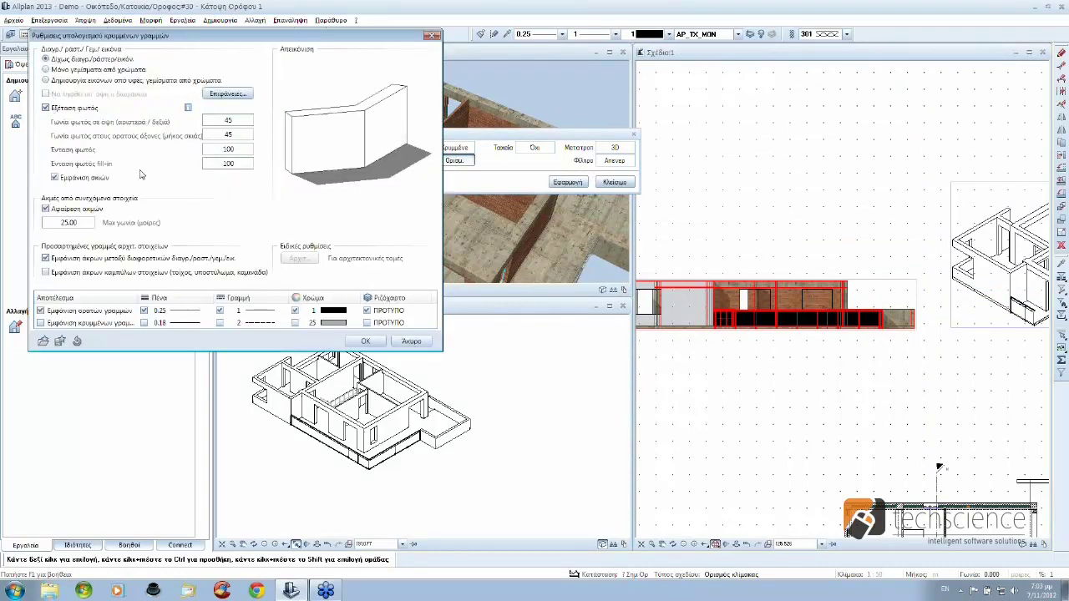
pyautogui.click(365, 342)
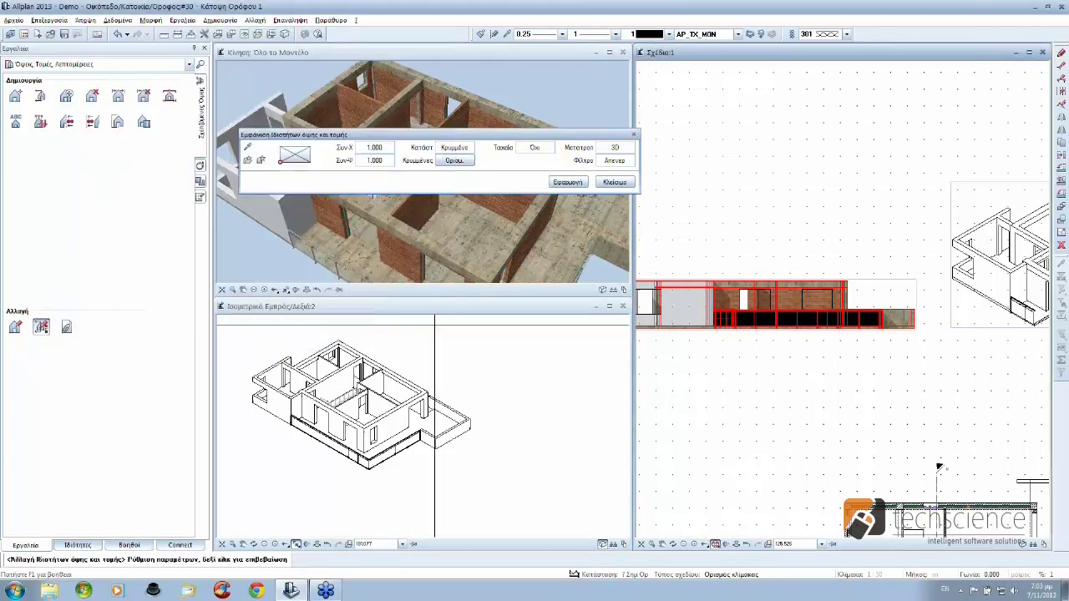
pyautogui.rightClick(434, 325)
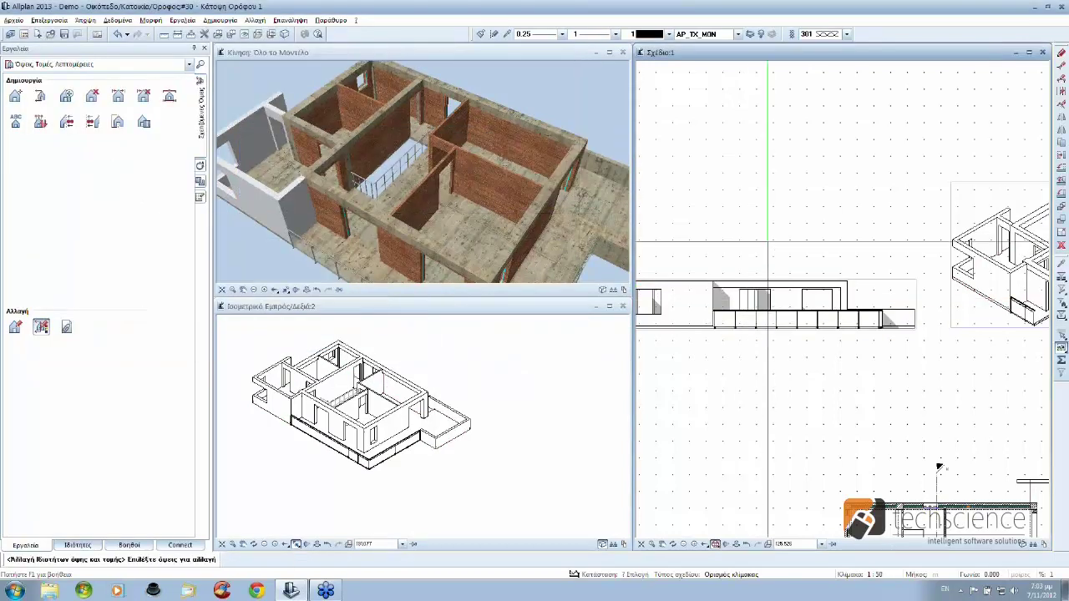
pyautogui.moveTo(938, 468); pyautogui.dragTo(999, 468, button='middle')
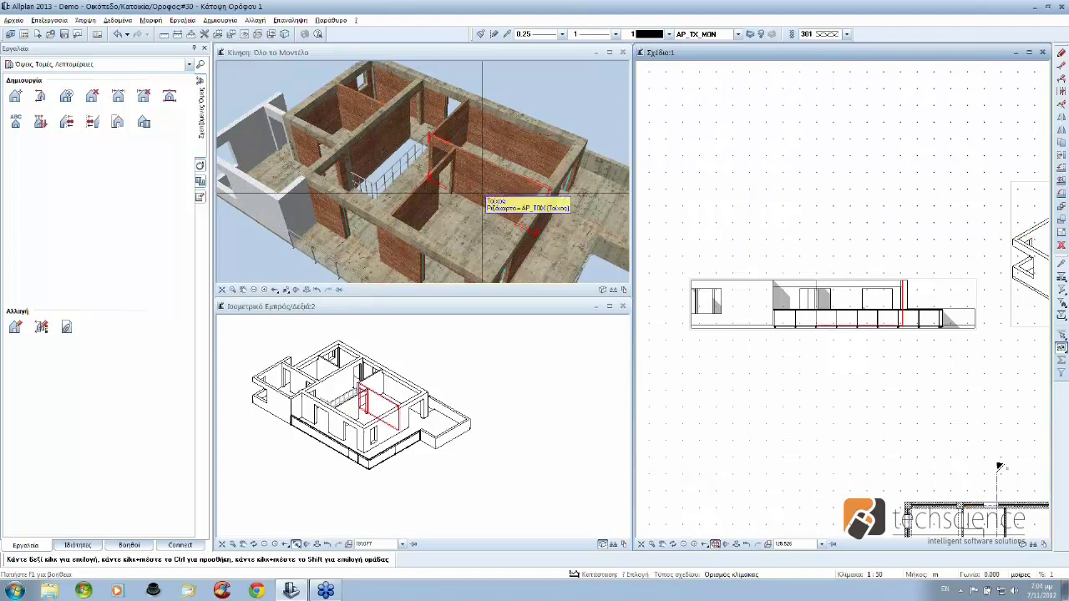
pyautogui.scroll(3, 483, 224)
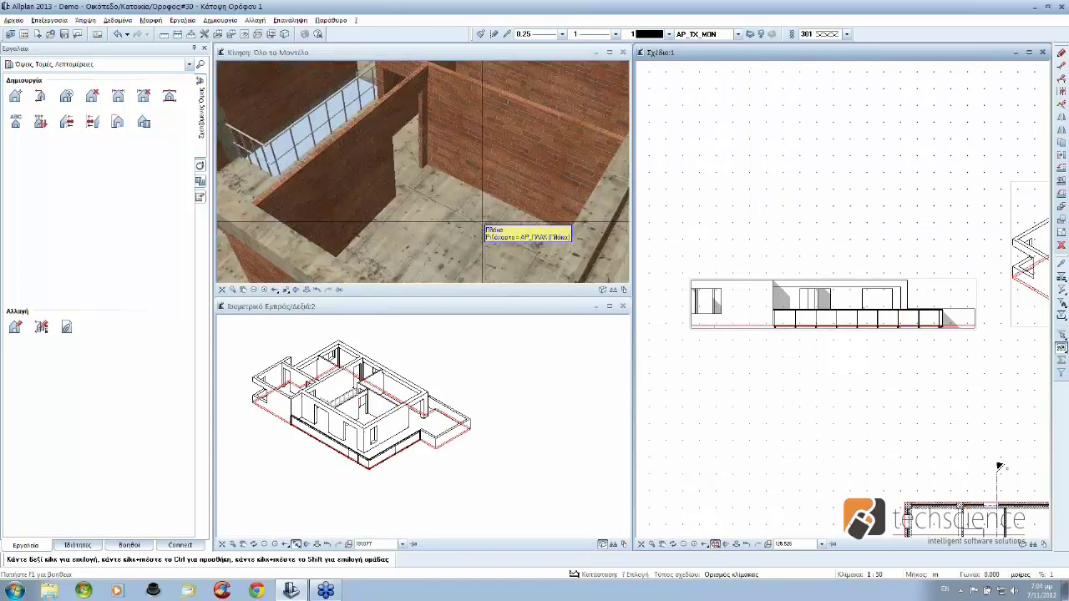
pyautogui.scroll(-2, 482, 224)
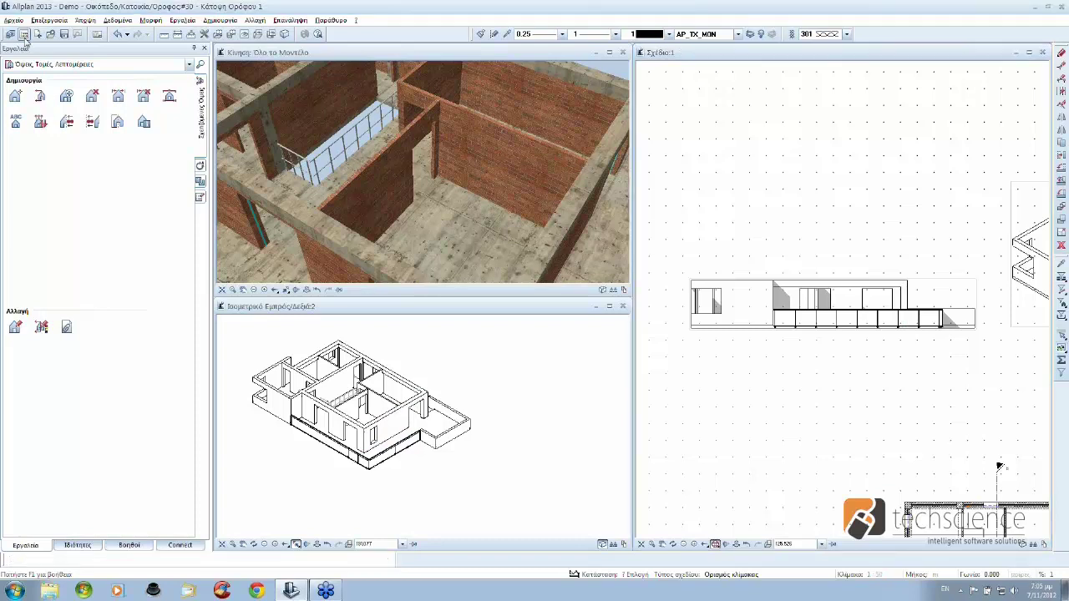
# Step: Drag the Υπό-όροφος level under Όροφος in the building structure
pyautogui.click(24, 35)
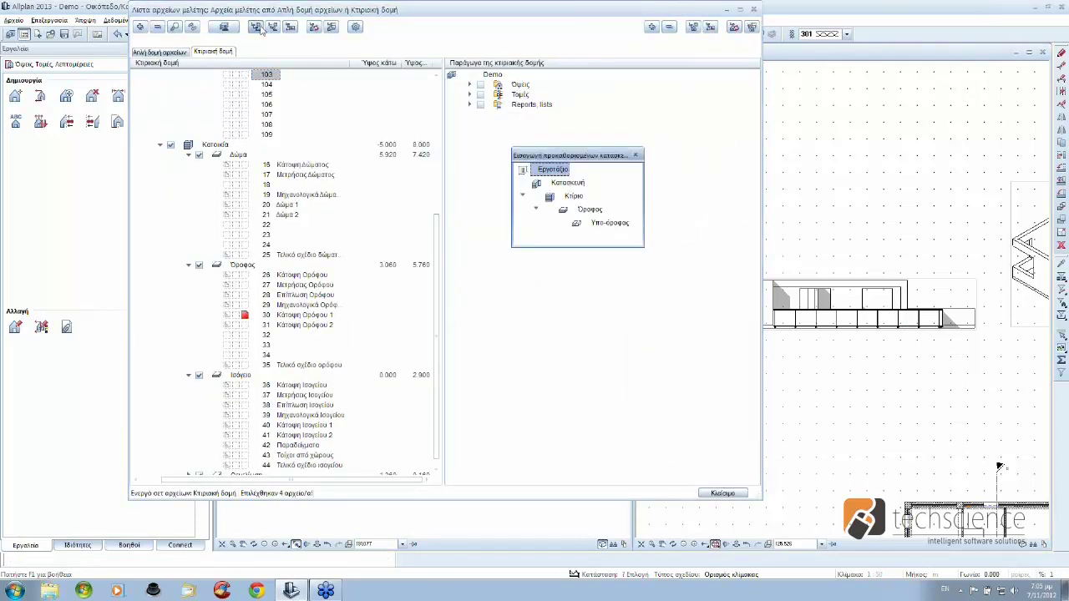
pyautogui.moveTo(579, 227)
pyautogui.mouseDown()
pyautogui.moveTo(369, 273)
pyautogui.moveTo(242, 271)
pyautogui.mouseUp()
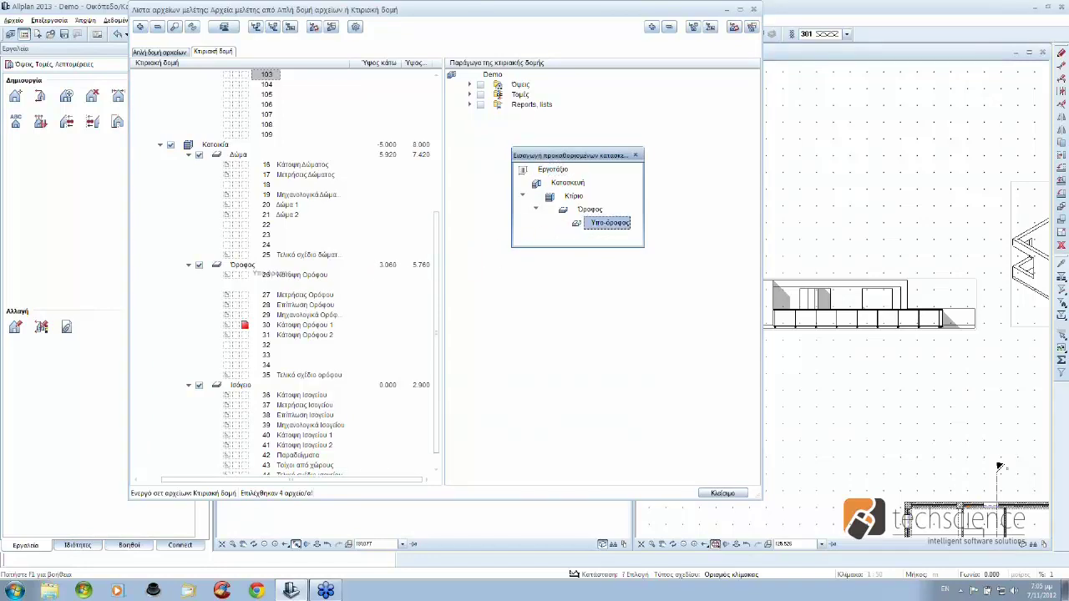
pyautogui.moveTo(247, 273); pyautogui.dragTo(251, 274)
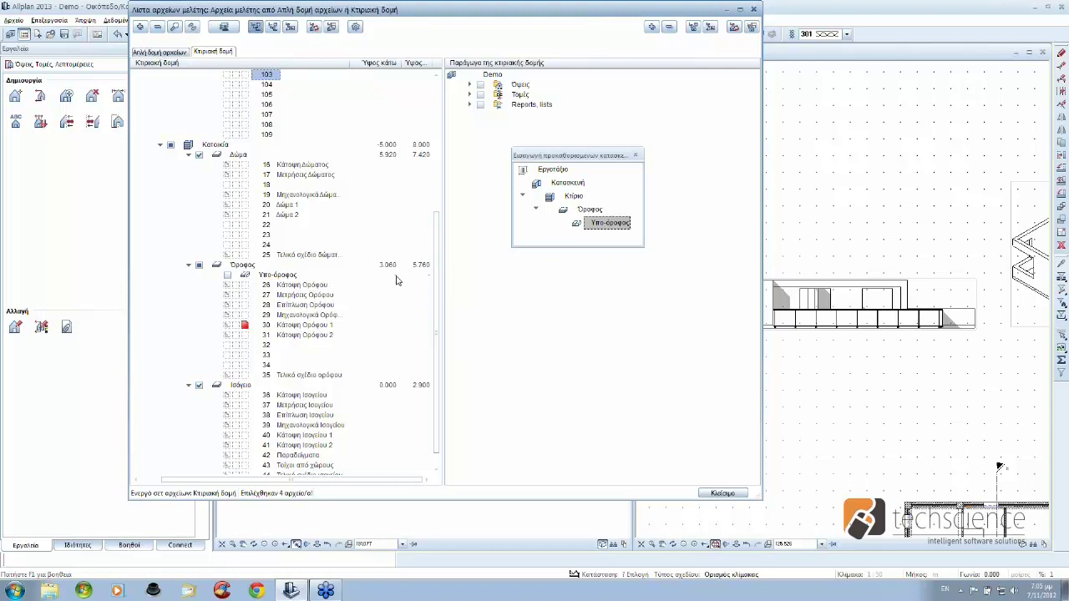
# Step: Close the building structure window and minimize Allplan to the desktop
pyautogui.click(277, 275)
pyautogui.rightClick(289, 274)
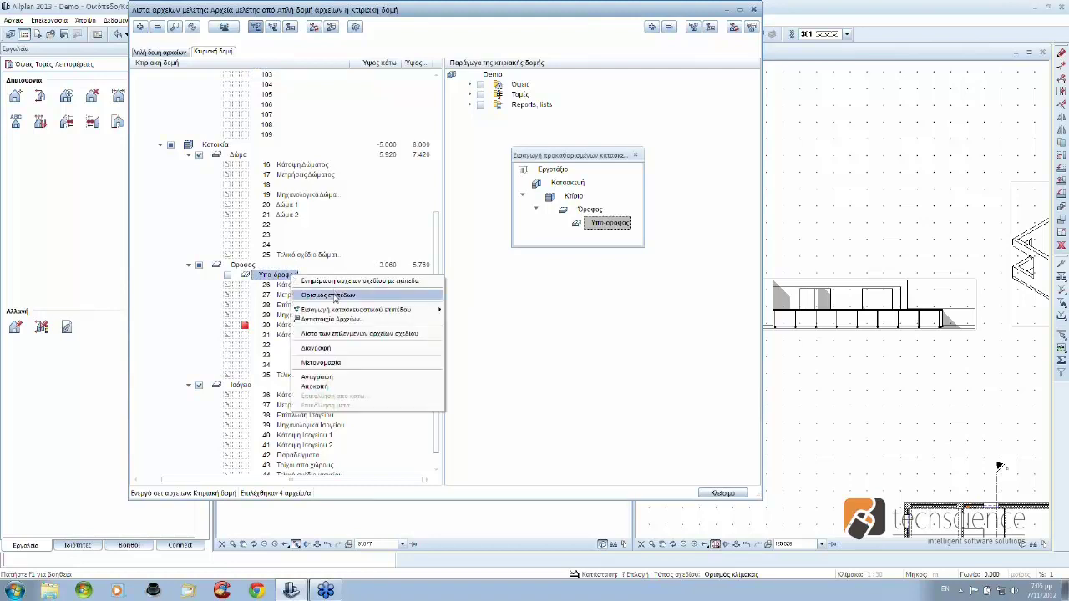
pyautogui.click(376, 238)
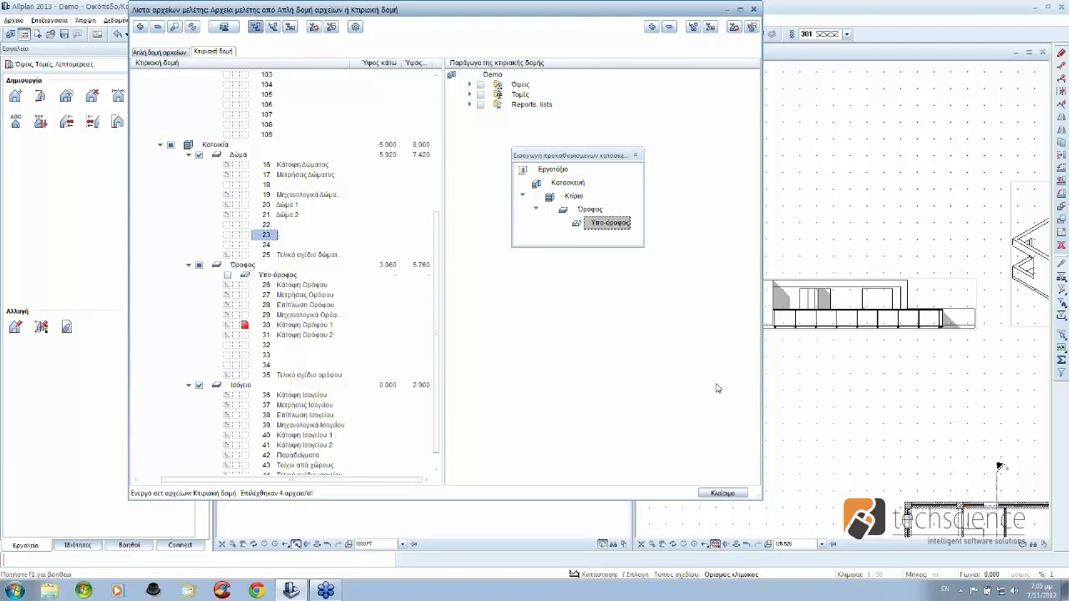
pyautogui.click(731, 494)
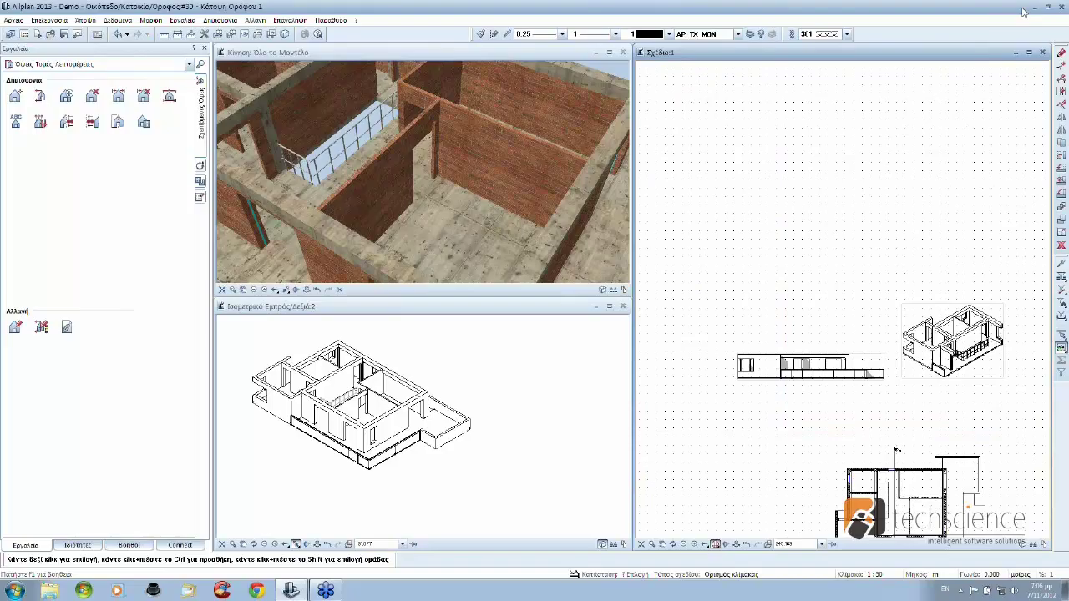
pyautogui.click(1032, 6)
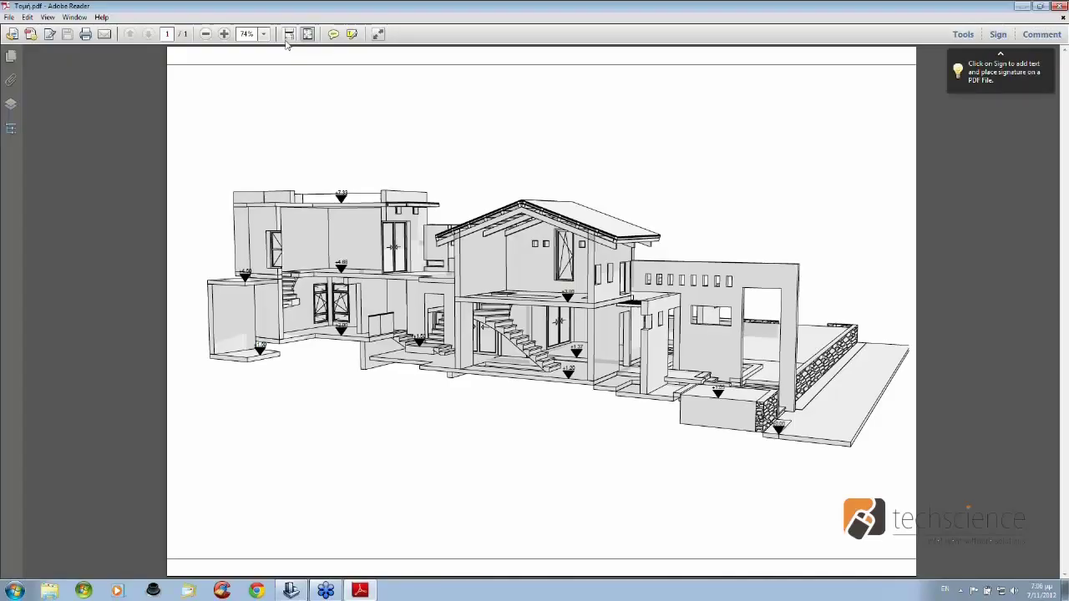
# Step: Fit the Τομή.pdf page to the window width and scroll down slightly
pyautogui.click(287, 36)
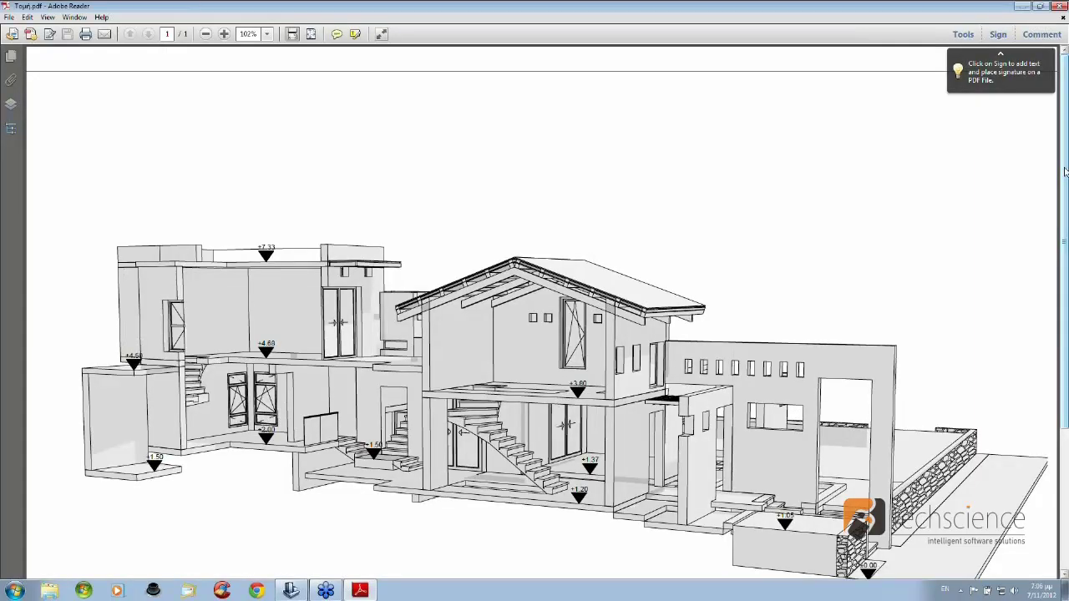
pyautogui.scroll(-3, 962, 333)
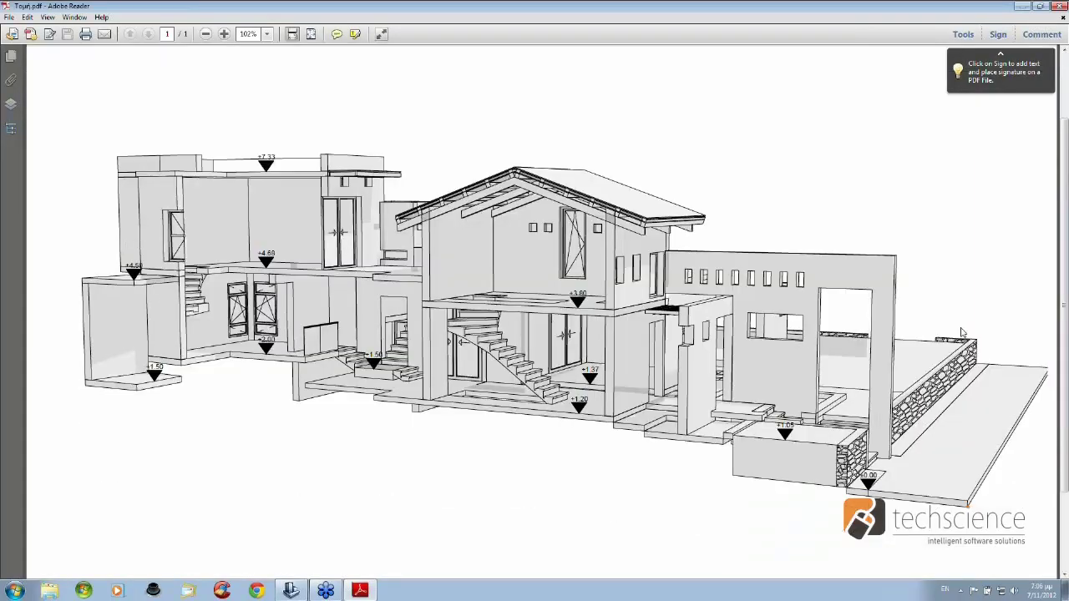